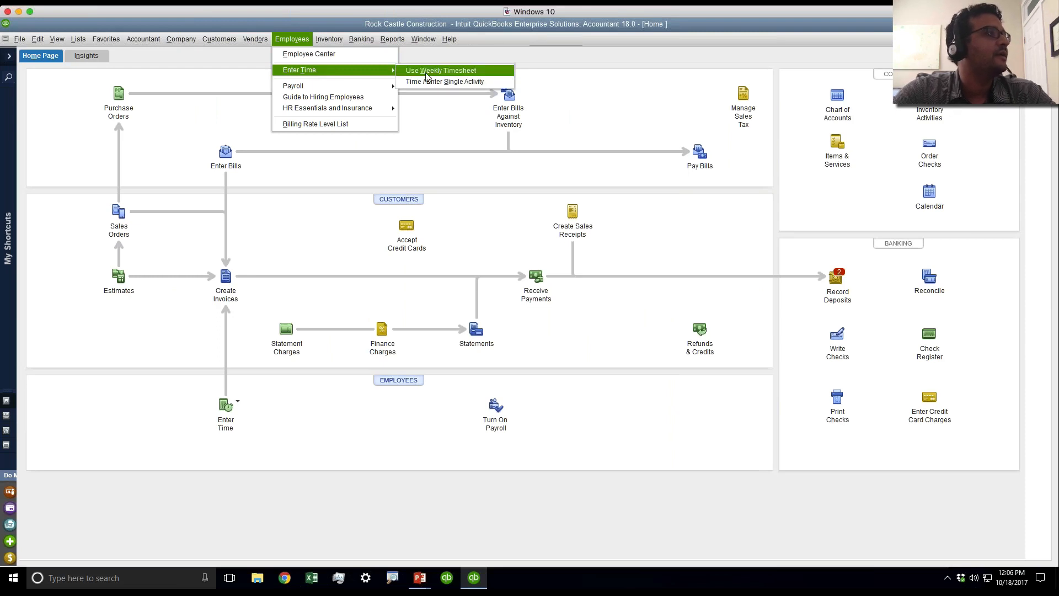
# - Open the weekly timesheet and select the second employee in the name list
pyautogui.click(455, 71)
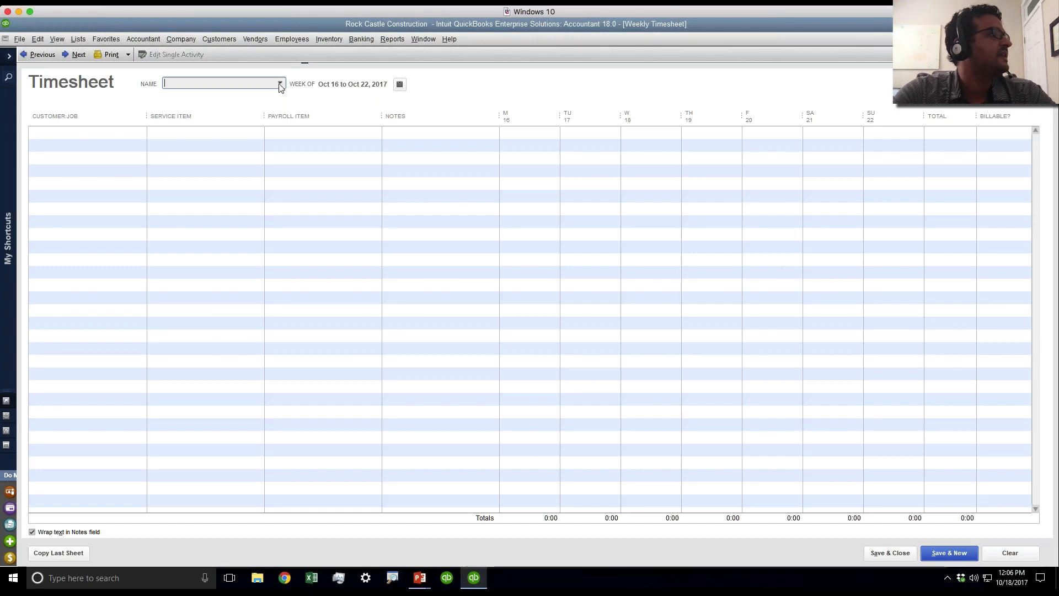
pyautogui.click(281, 82)
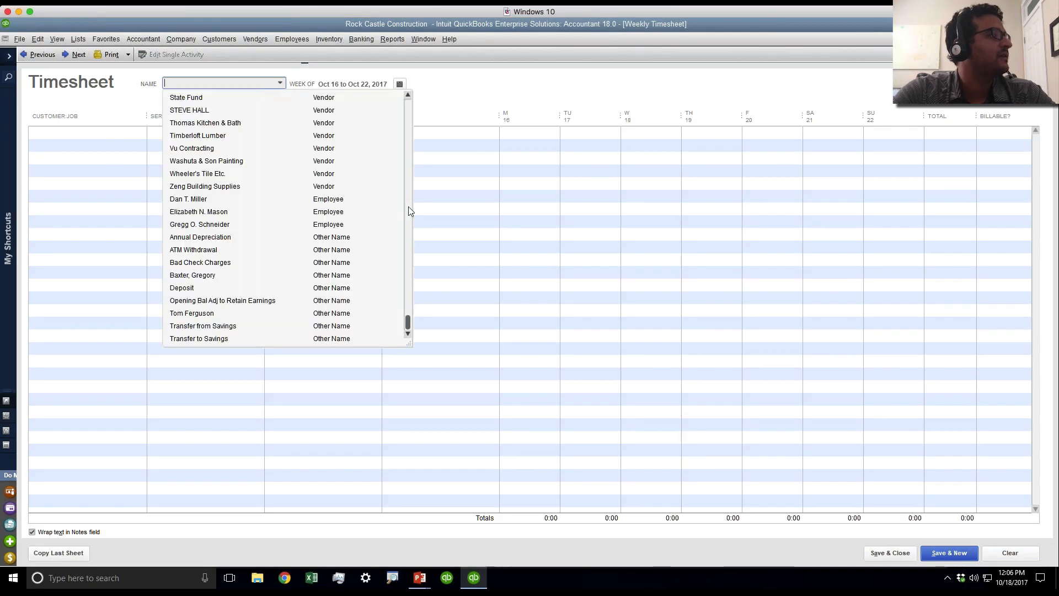
pyautogui.click(203, 200)
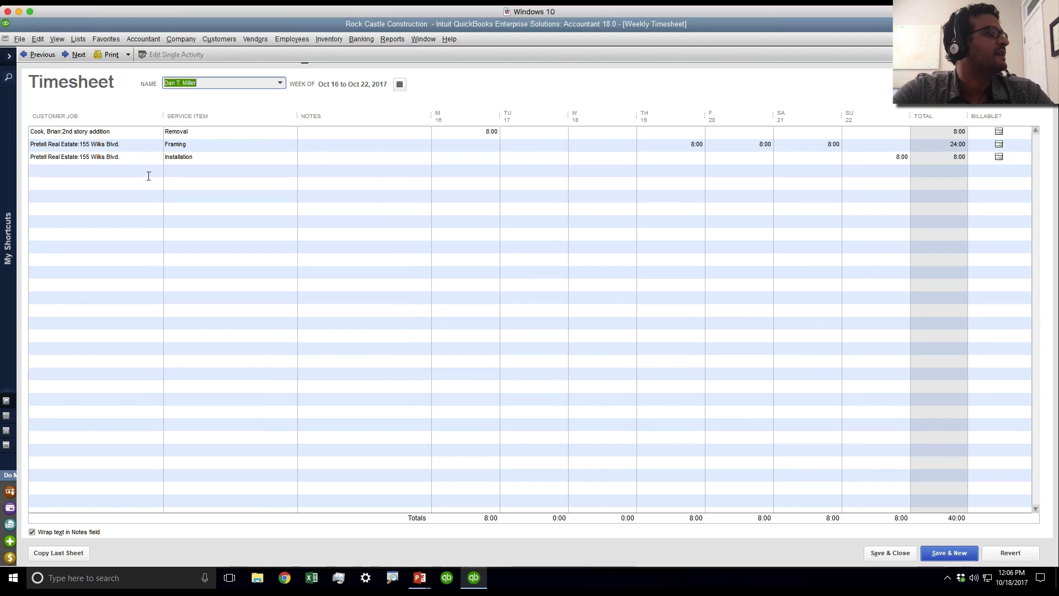
pyautogui.click(280, 83)
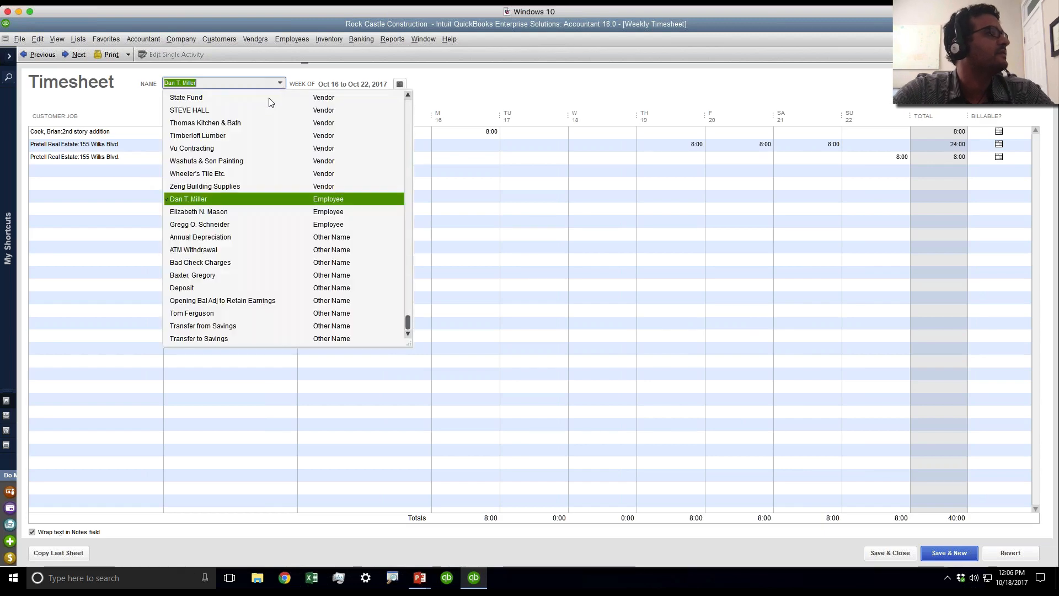
pyautogui.click(198, 212)
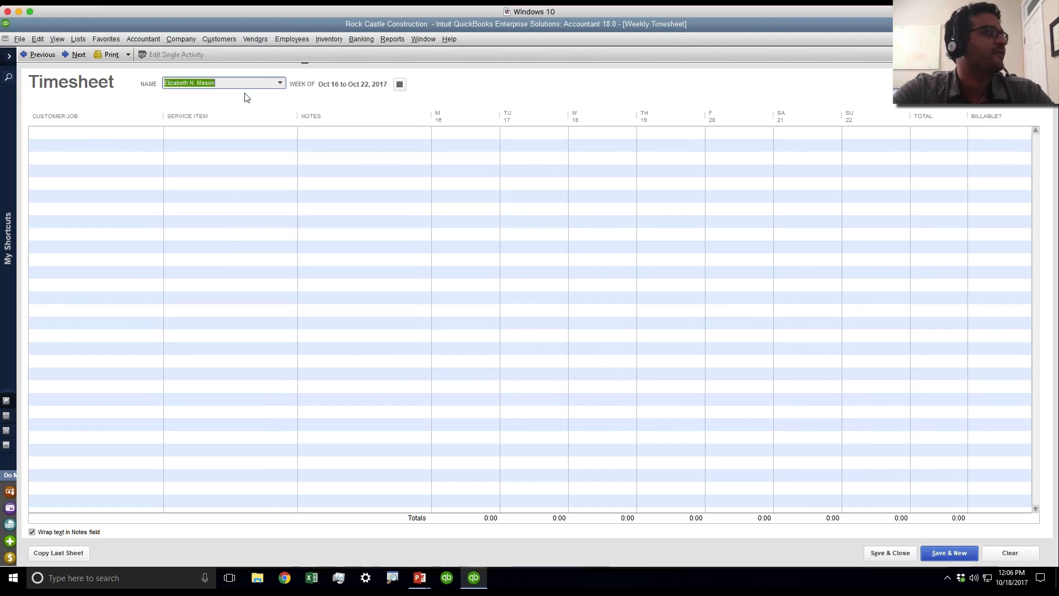
pyautogui.write('E')
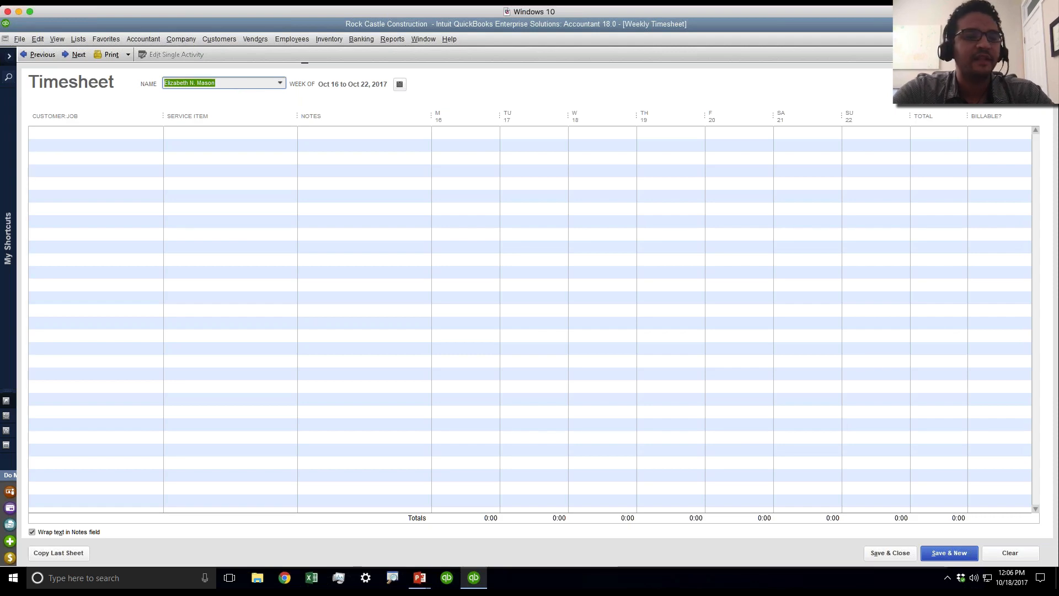
# - Fill the first timesheet line with customer LOCAL STORE, service item Framing and the note "Half the job"
pyautogui.click(154, 135)
pyautogui.click(157, 133)
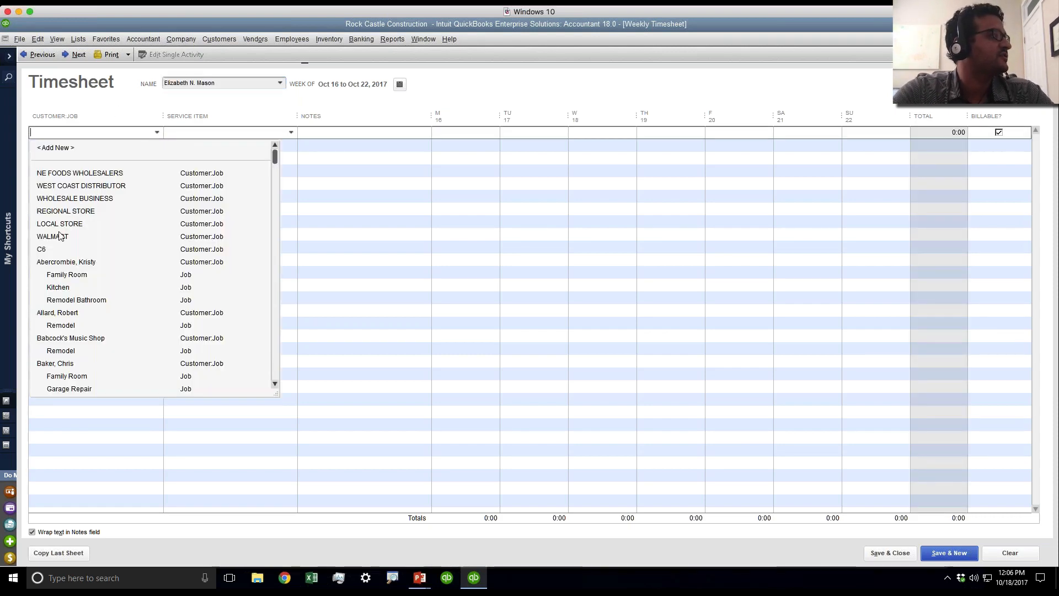
pyautogui.click(74, 224)
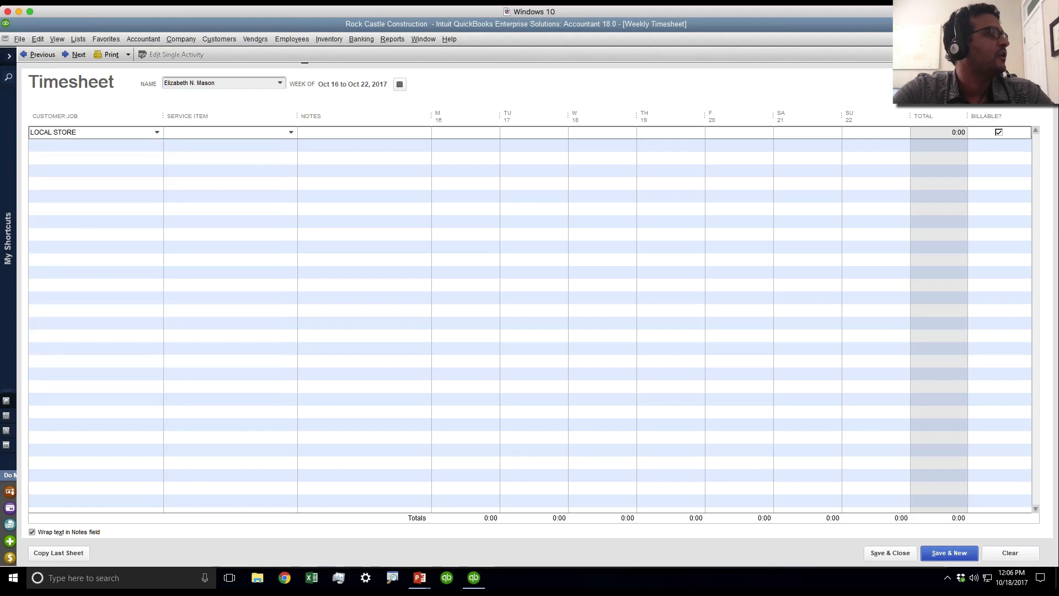
pyautogui.click(291, 134)
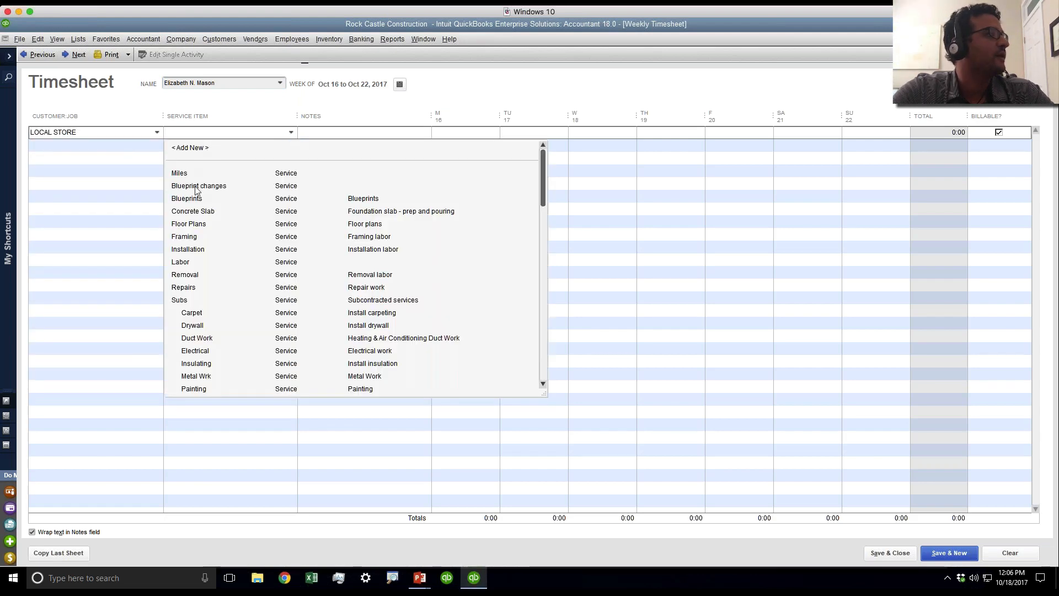
pyautogui.click(192, 239)
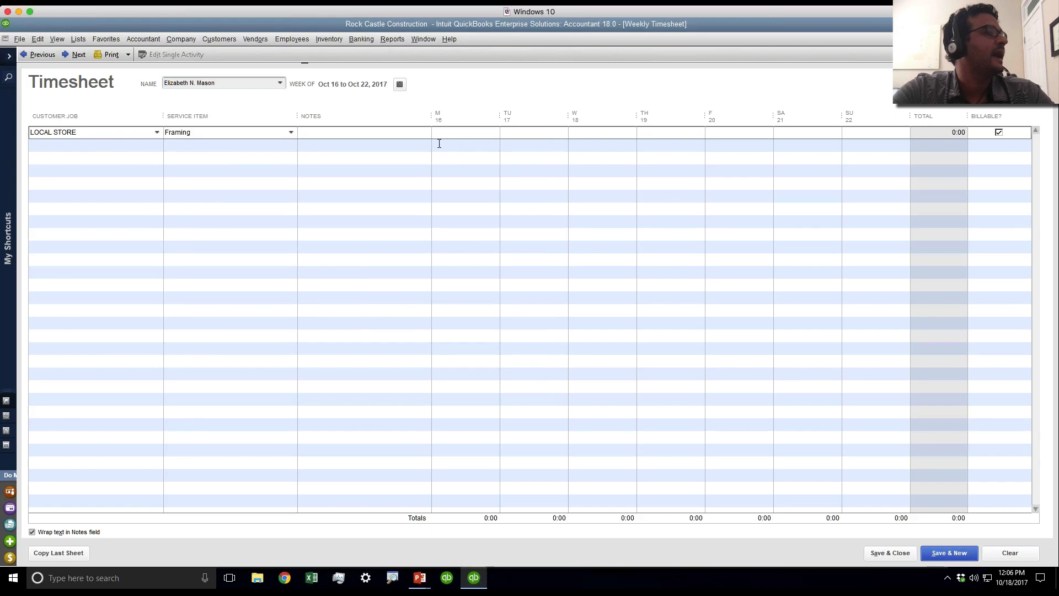
pyautogui.click(361, 131)
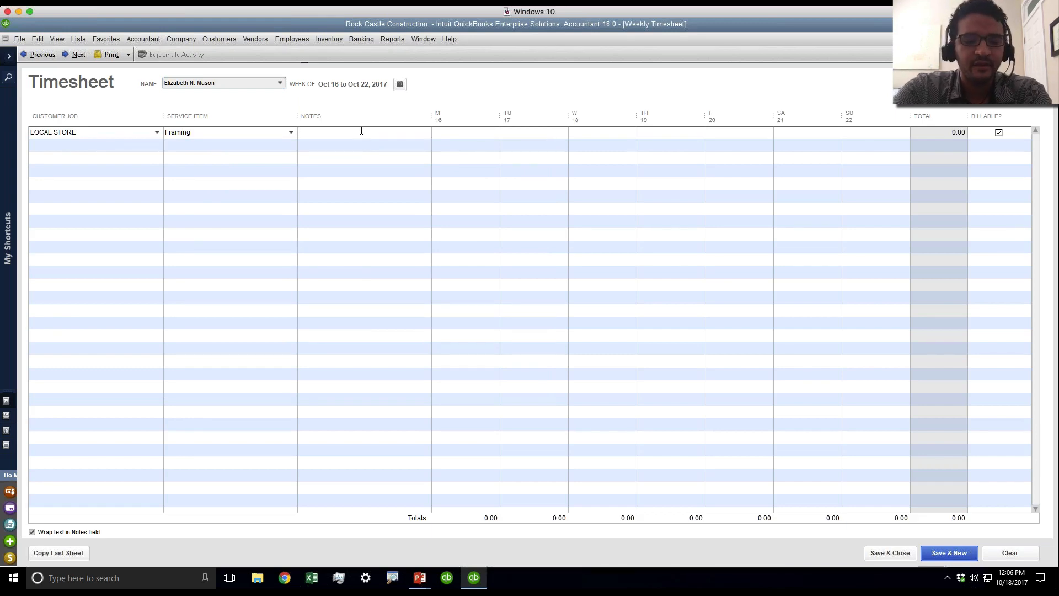
pyautogui.write('Half the ')
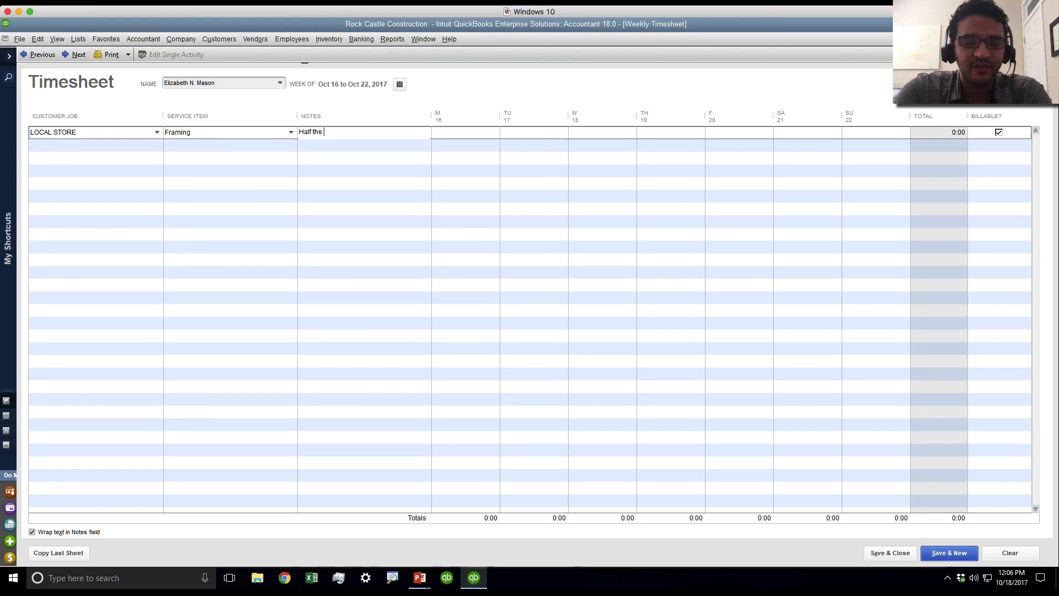
pyautogui.write('job')
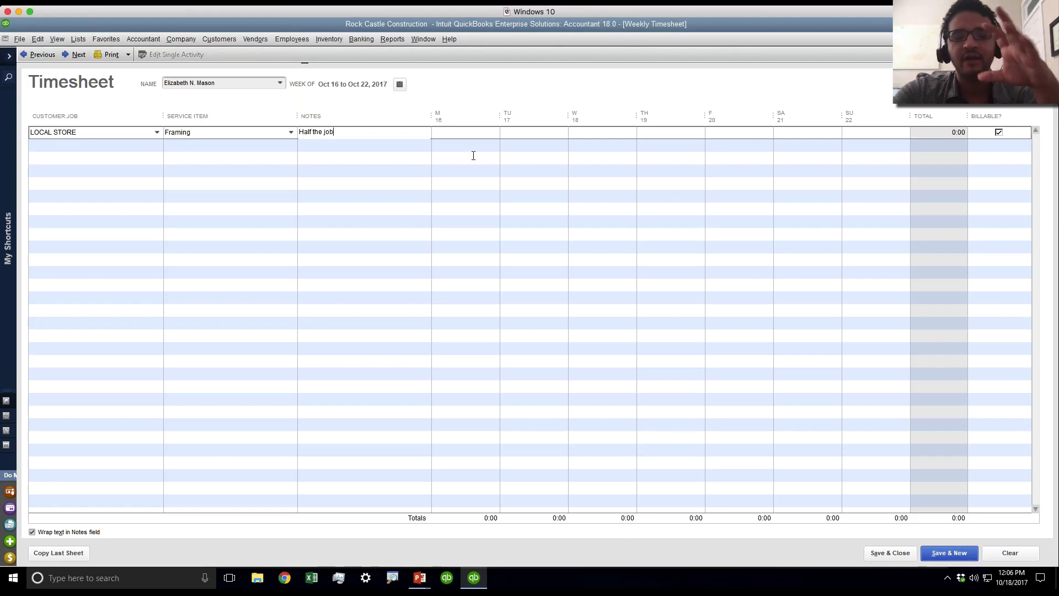
# - Enter the Framing hours for LOCAL STORE: 8 on Monday, 6 on Tuesday and 4 on Wednesday
pyautogui.click(470, 132)
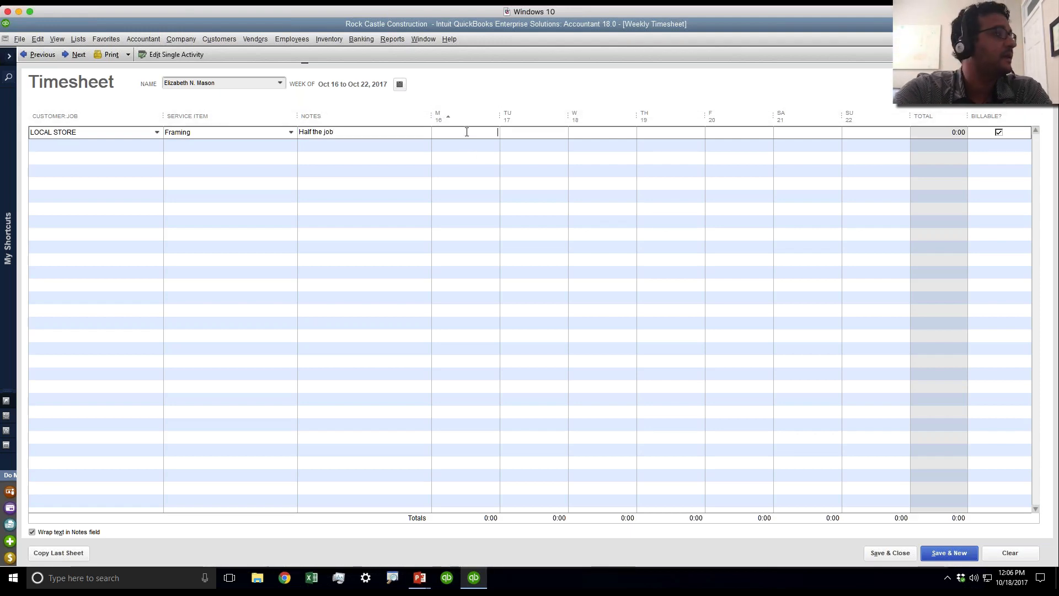
pyautogui.write('8')
pyautogui.click(526, 132)
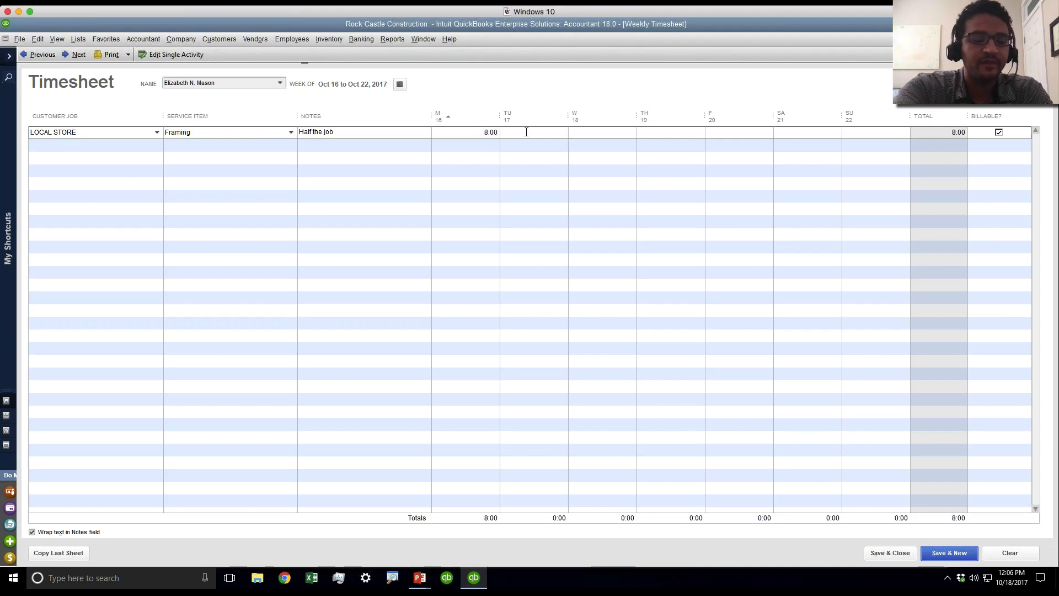
pyautogui.write('6')
pyautogui.click(587, 130)
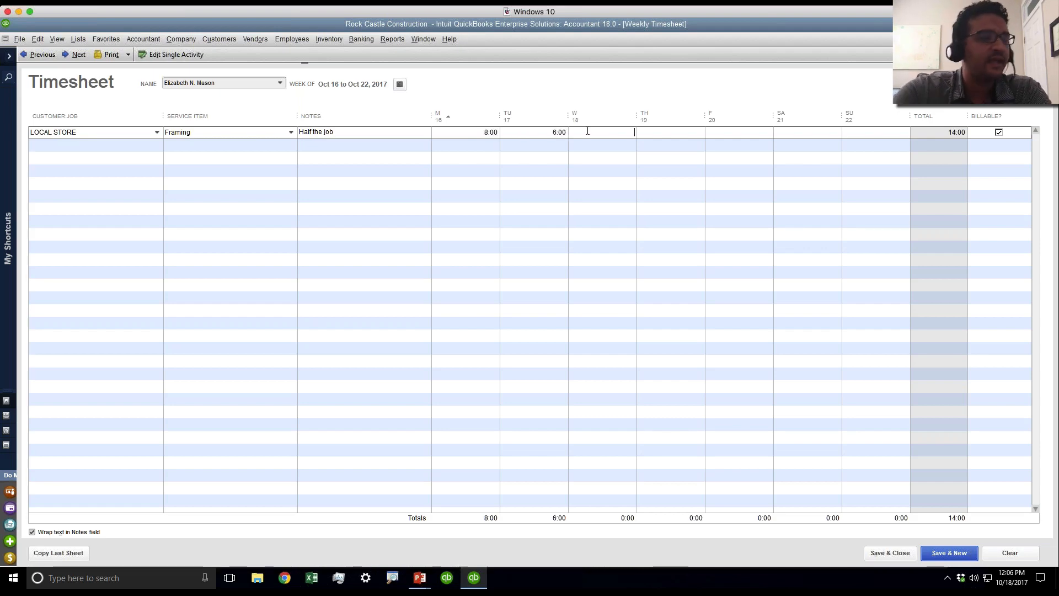
pyautogui.write('4')
pyautogui.click(580, 145)
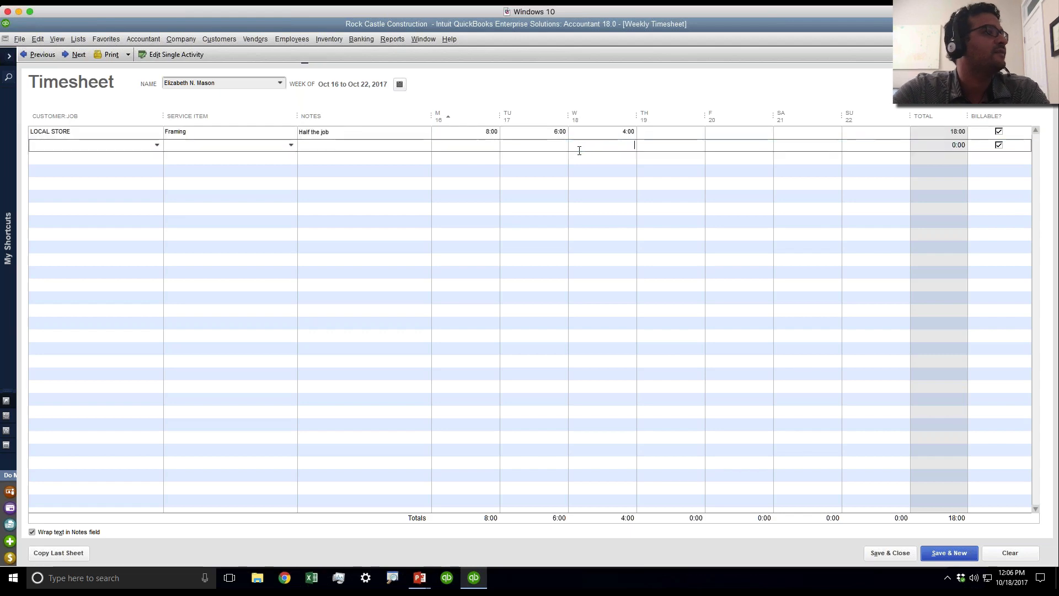
# - Fill the second timesheet line with customer WEST COAST DISTRIBUTOR, service item Labor and the note "standard labor"
pyautogui.click(158, 145)
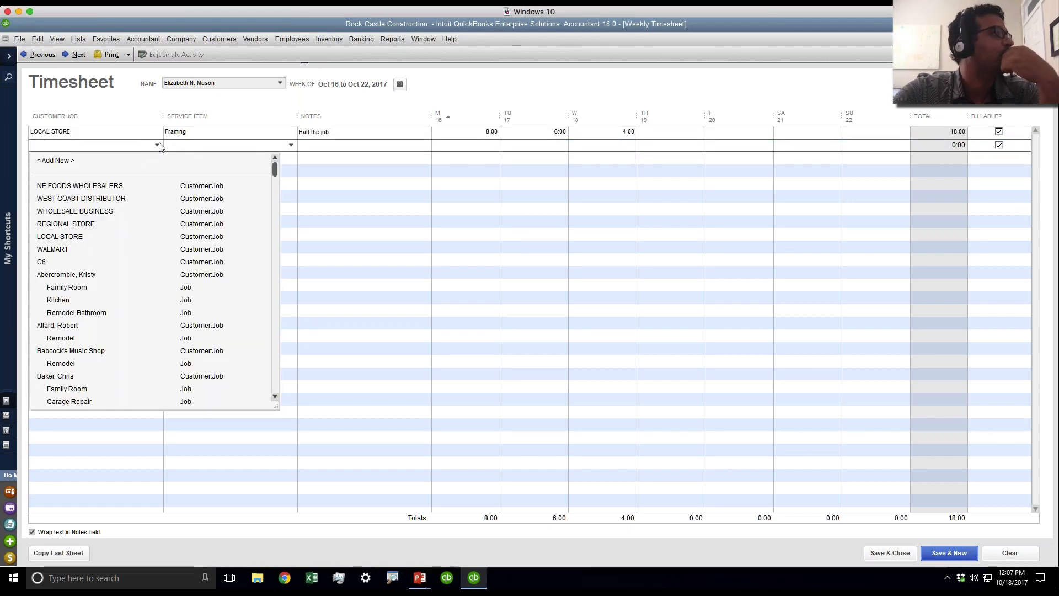
pyautogui.click(114, 198)
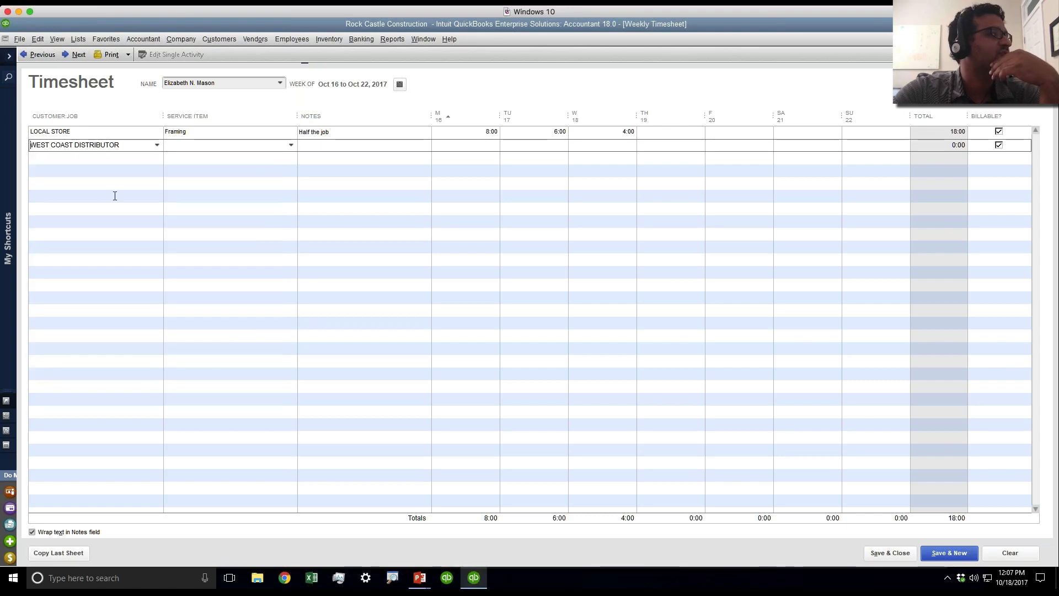
pyautogui.click(292, 145)
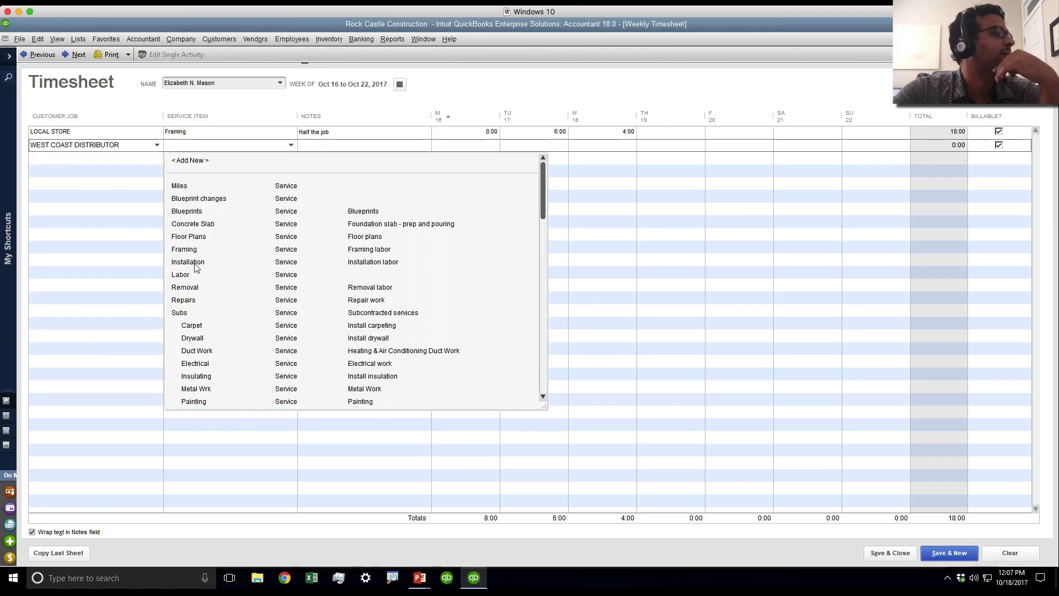
pyautogui.click(181, 274)
pyautogui.click(378, 146)
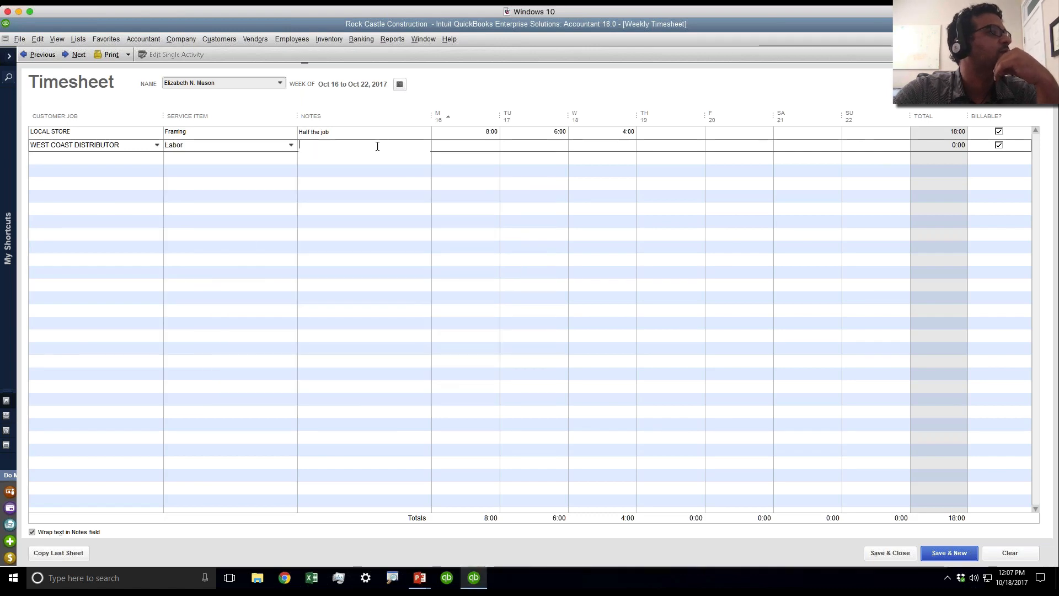
pyautogui.write('standaer')
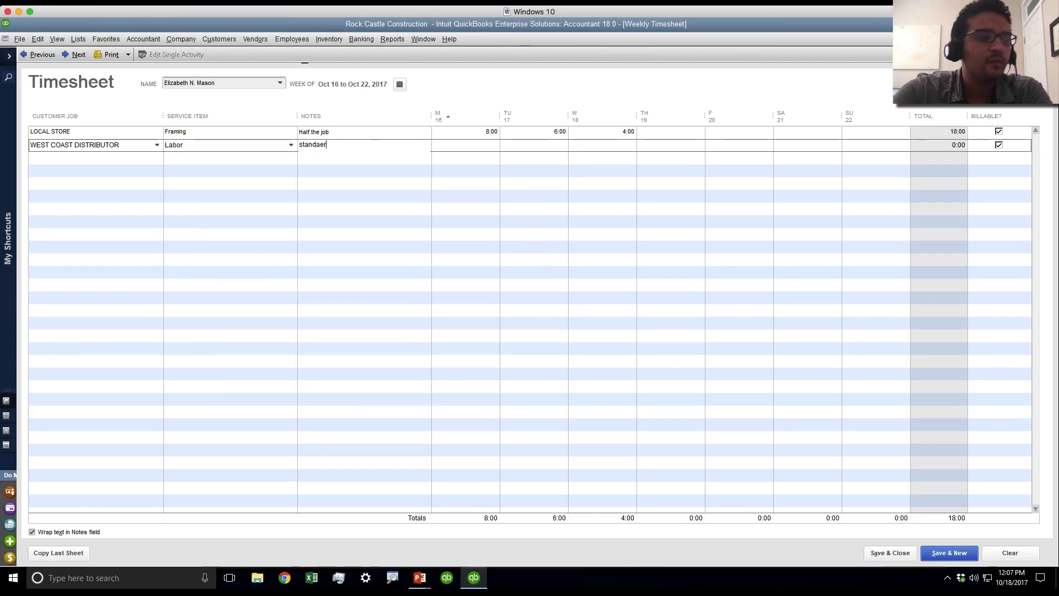
pyautogui.press('BackSpace')
pyautogui.press('BackSpace')
pyautogui.write('rd')
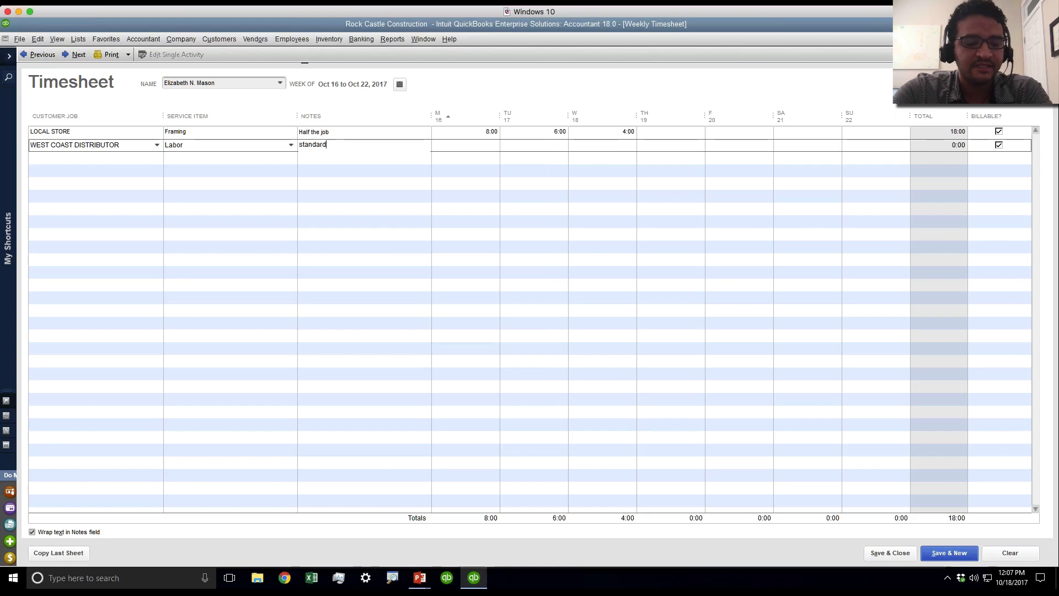
pyautogui.write(' labor')
pyautogui.press('Tab')
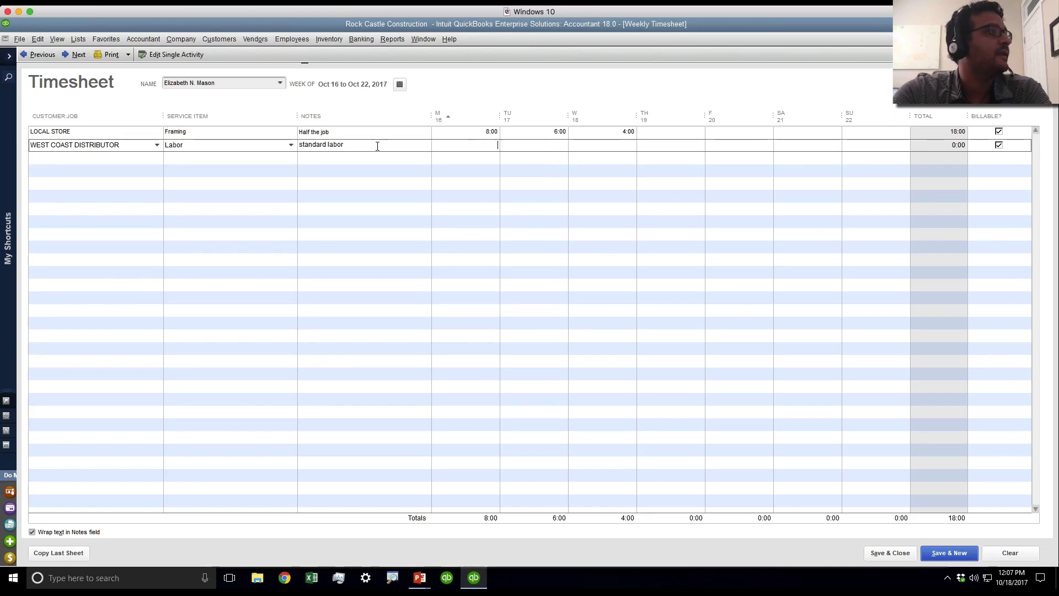
# - Enter the Labor hours for WEST COAST DISTRIBUTOR: 1 on Tuesday, 5 on Wednesday and 5 on Thursday
pyautogui.press('Tab')
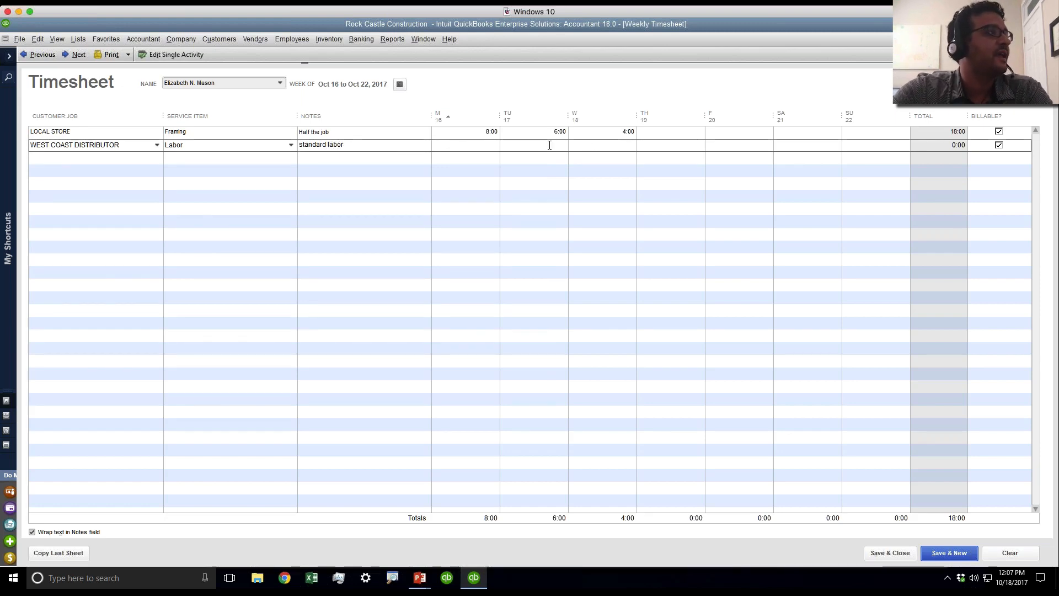
pyautogui.write('1')
pyautogui.press('Tab')
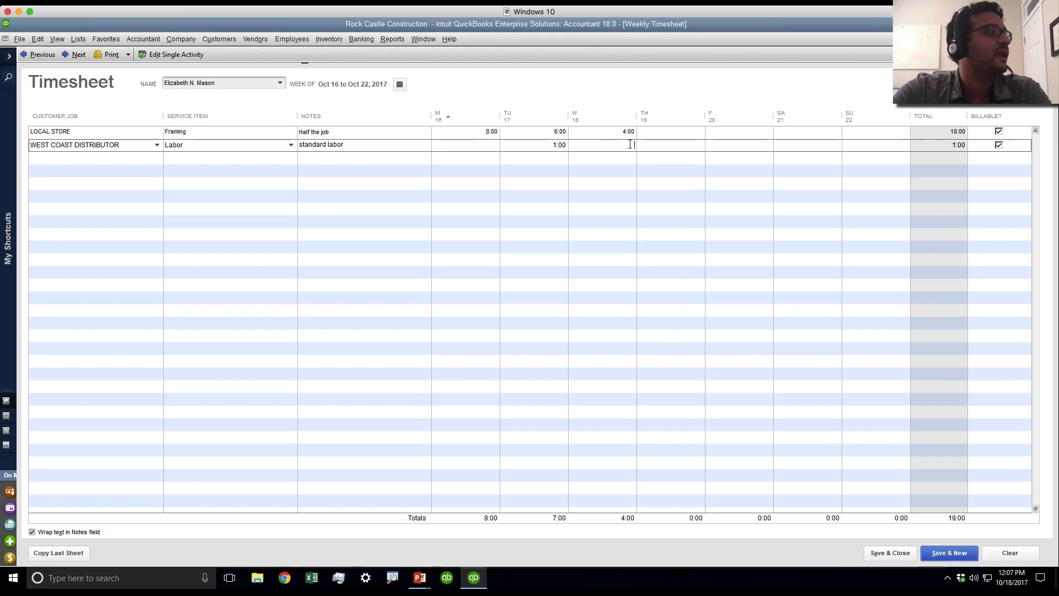
pyautogui.write('5')
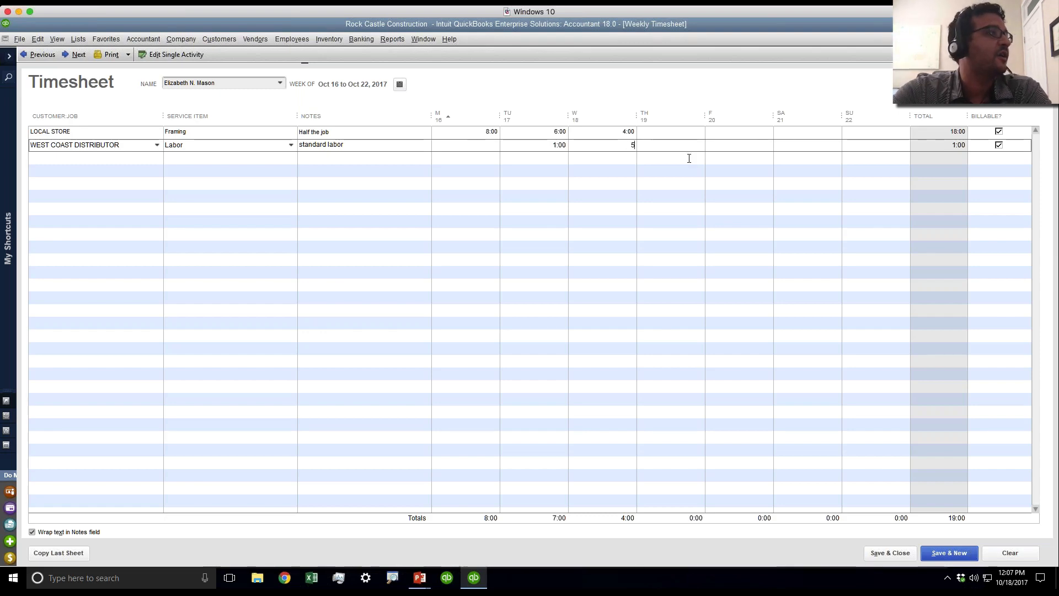
pyautogui.click(694, 147)
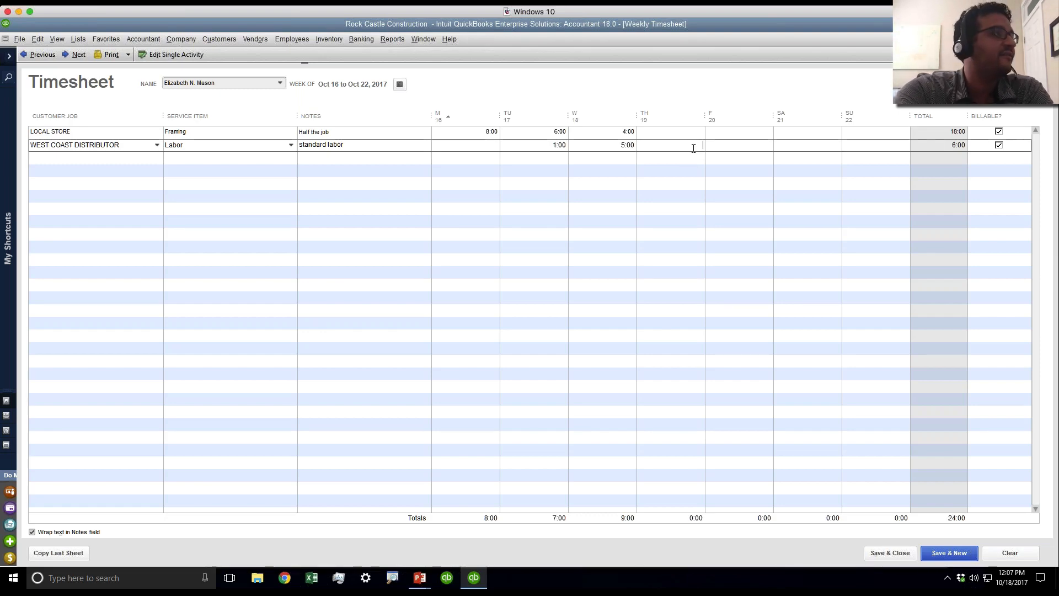
pyautogui.write('5')
# - Start a third timesheet line for customer WEST COAST DISTRIBUTOR with service item Concrete Slab, leaving the notes blank
pyautogui.click(86, 157)
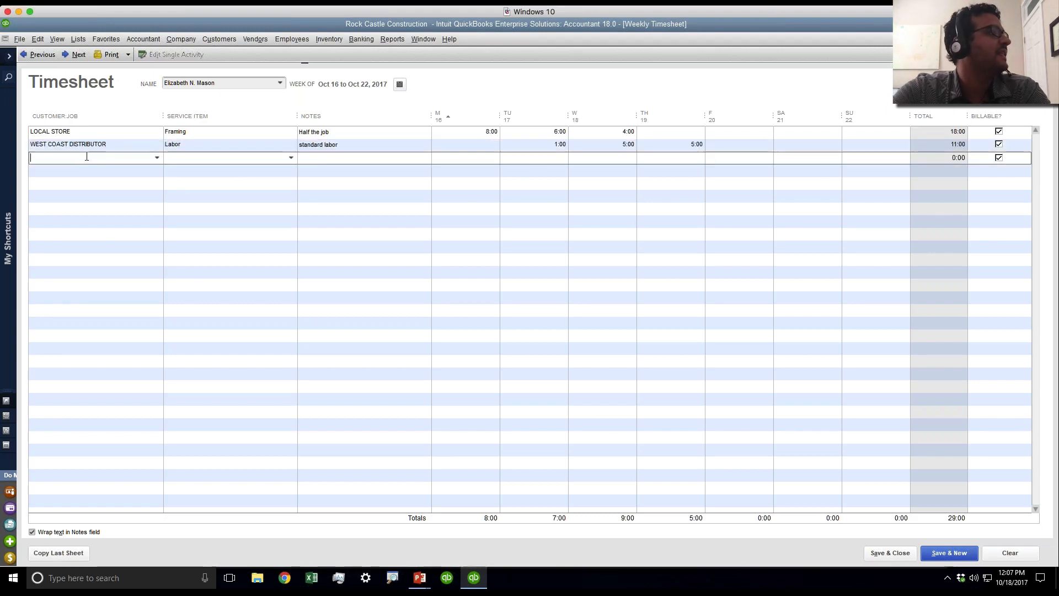
pyautogui.click(157, 157)
pyautogui.click(105, 213)
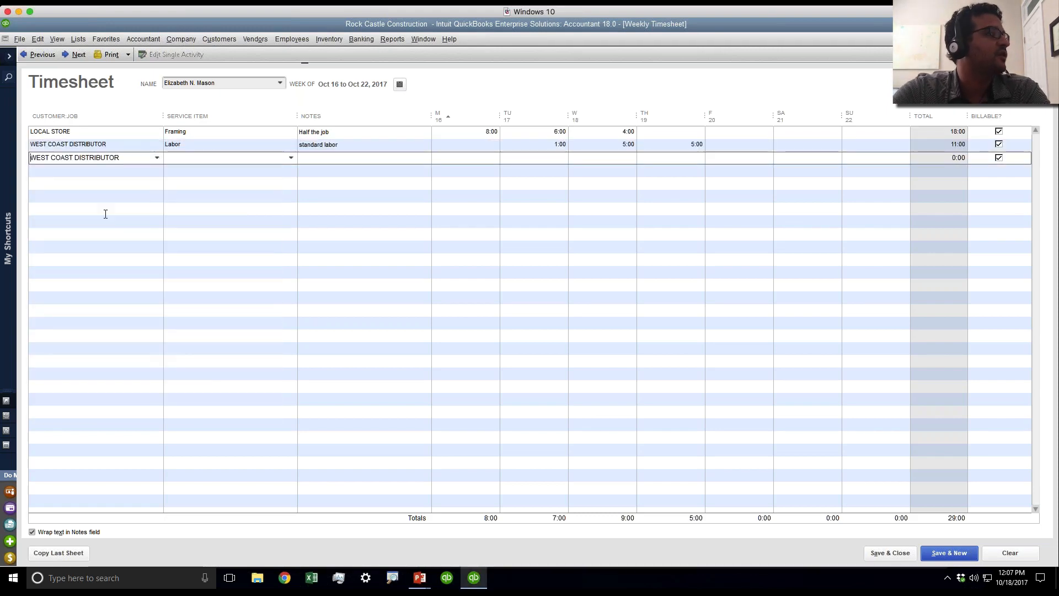
pyautogui.click(290, 158)
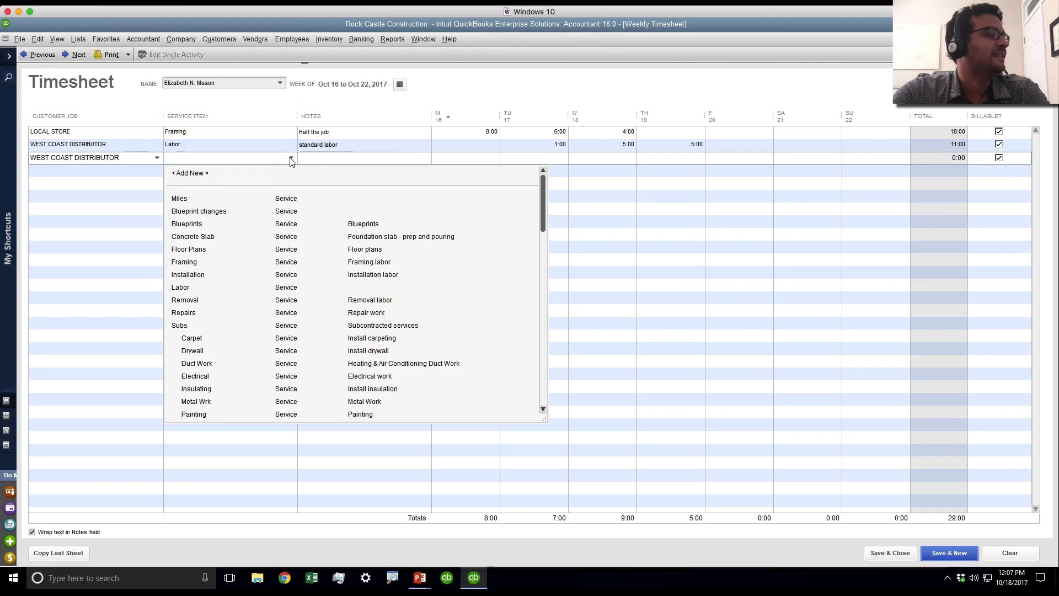
pyautogui.click(208, 237)
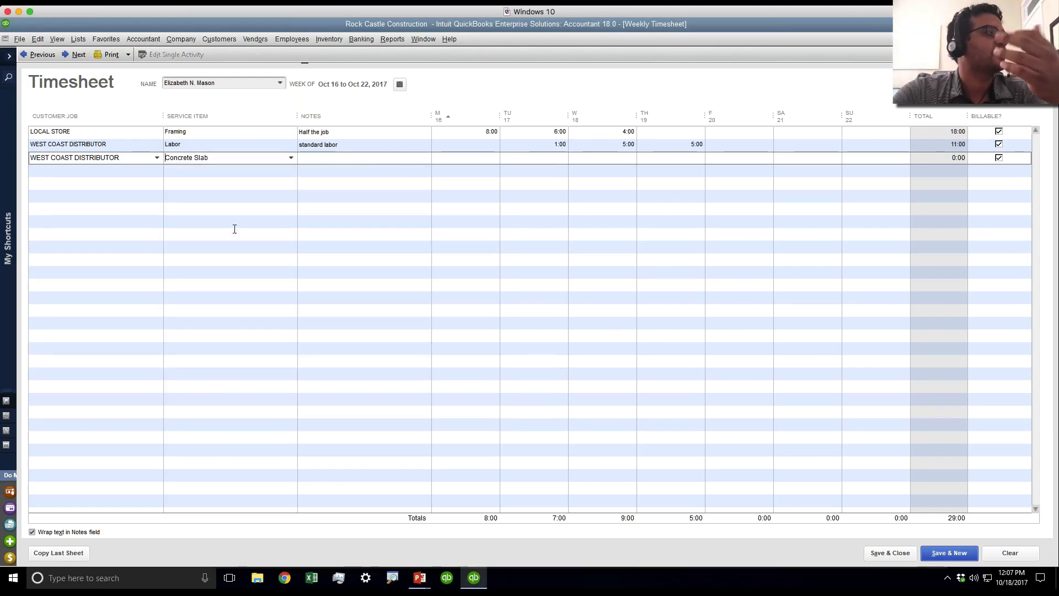
pyautogui.click(357, 156)
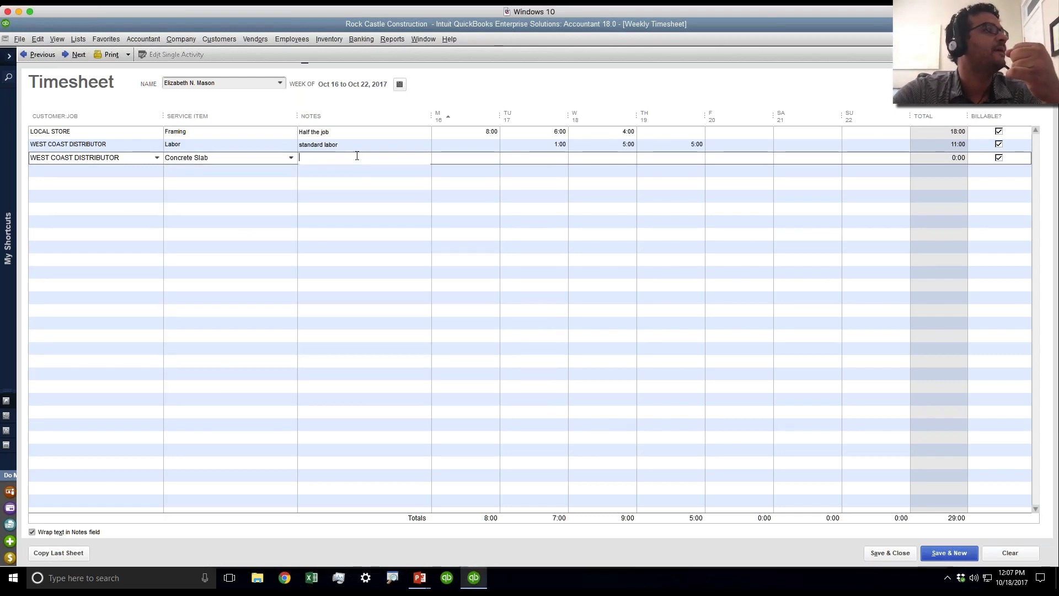
# - Enter the Concrete Slab hours for WEST COAST DISTRIBUTOR: 3 on Thursday and 4 on Friday
pyautogui.click(671, 164)
pyautogui.write('3')
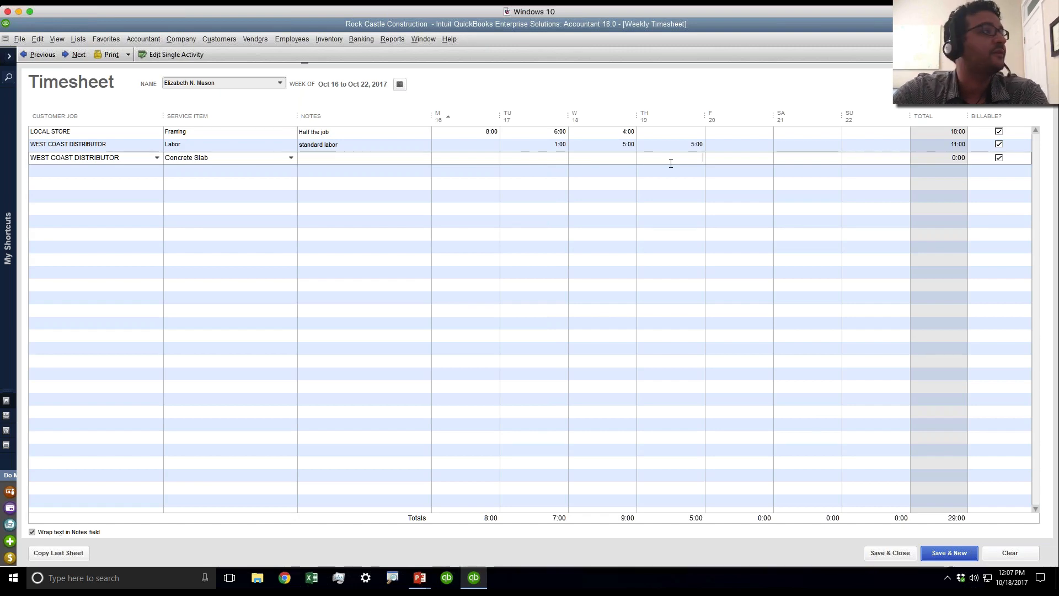
pyautogui.click(742, 160)
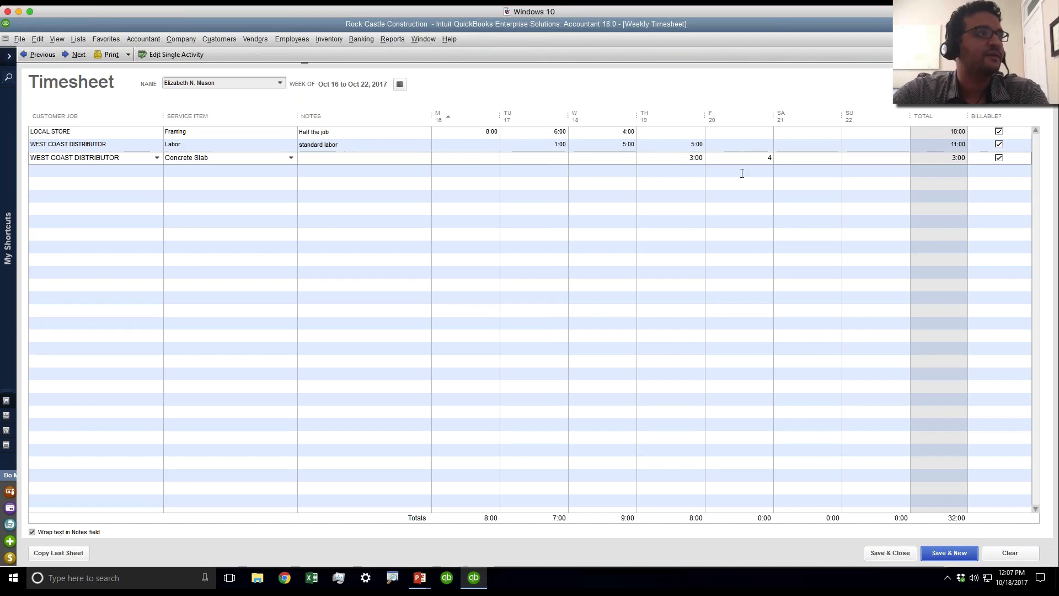
# - Add a new customer named "admin" as the customer for the fourth timesheet line
pyautogui.press('Return')
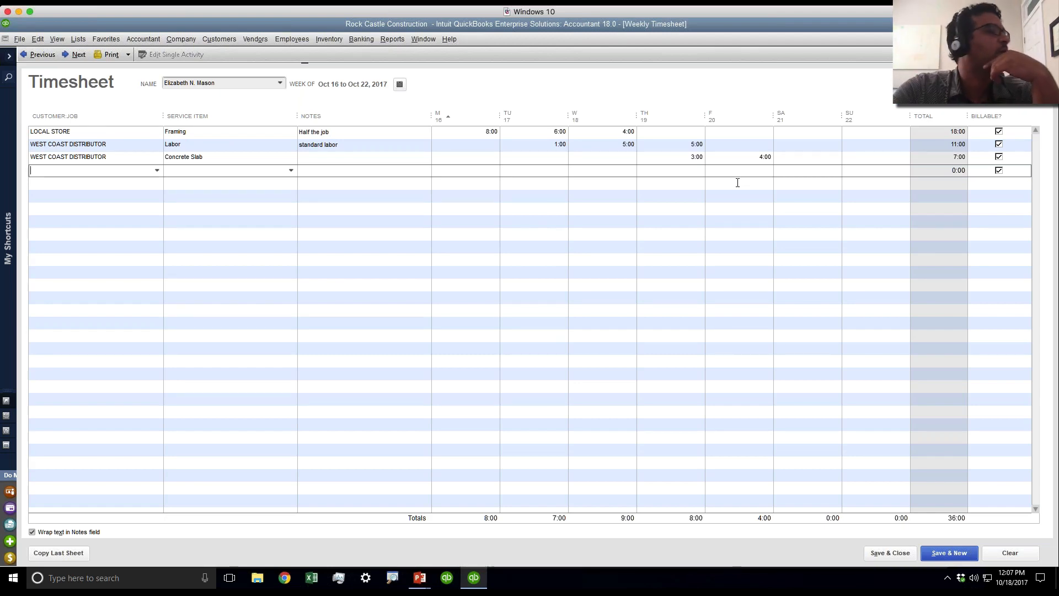
pyautogui.click(157, 171)
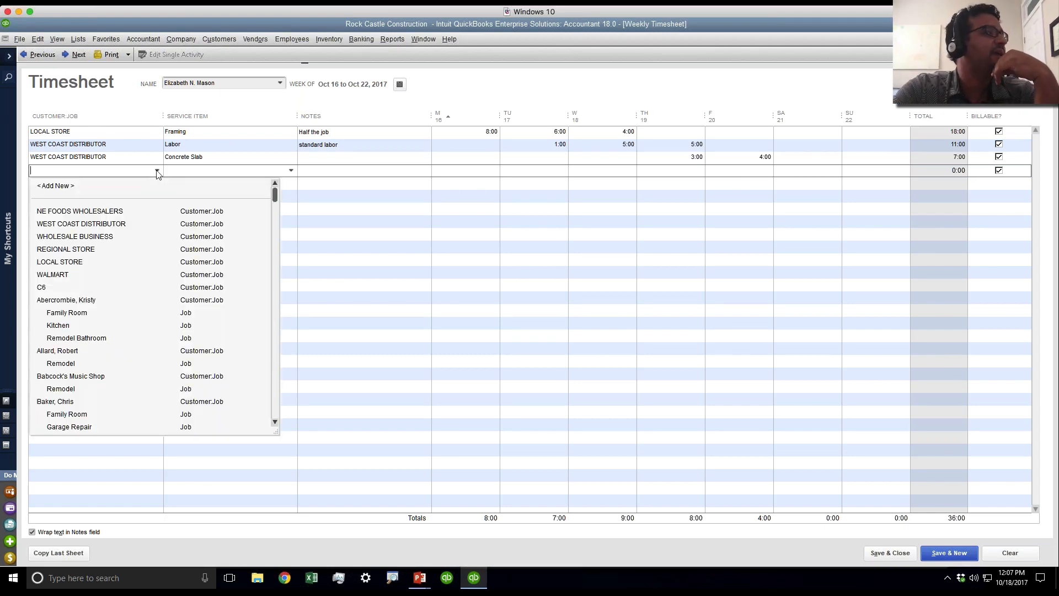
pyautogui.click(64, 189)
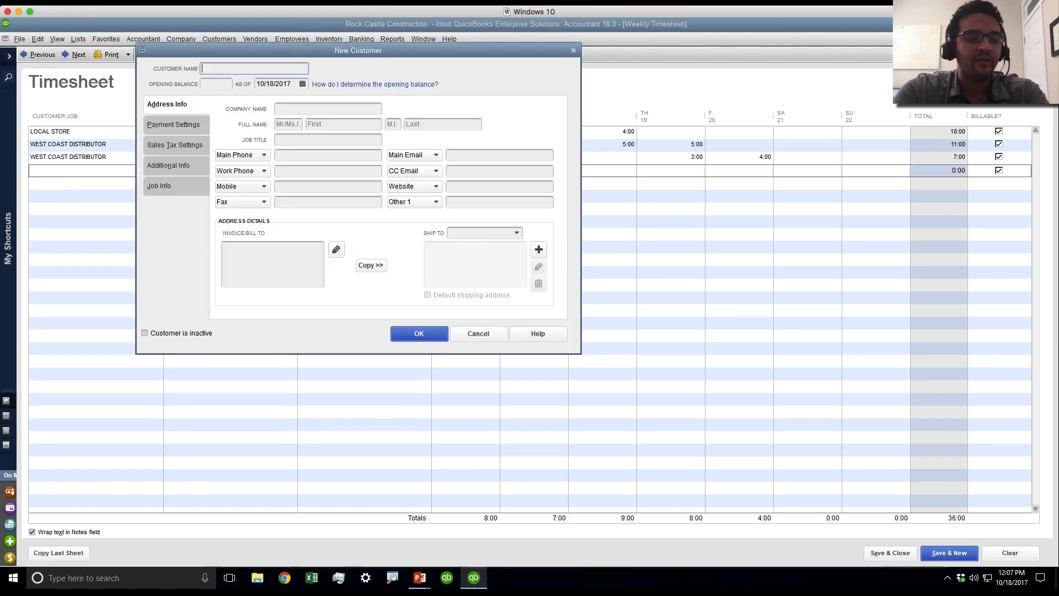
pyautogui.write('admin')
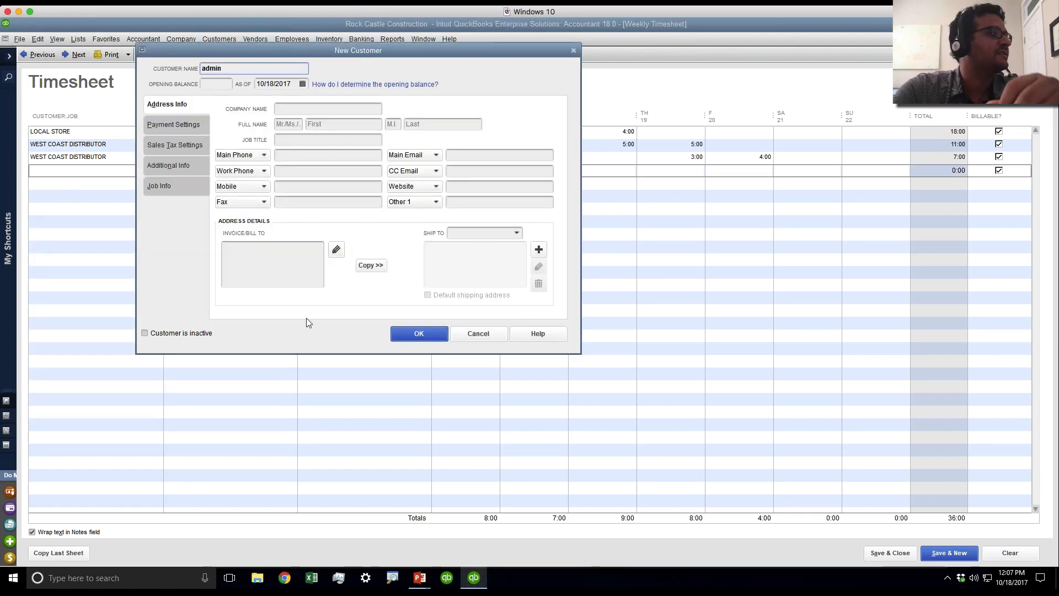
pyautogui.click(410, 336)
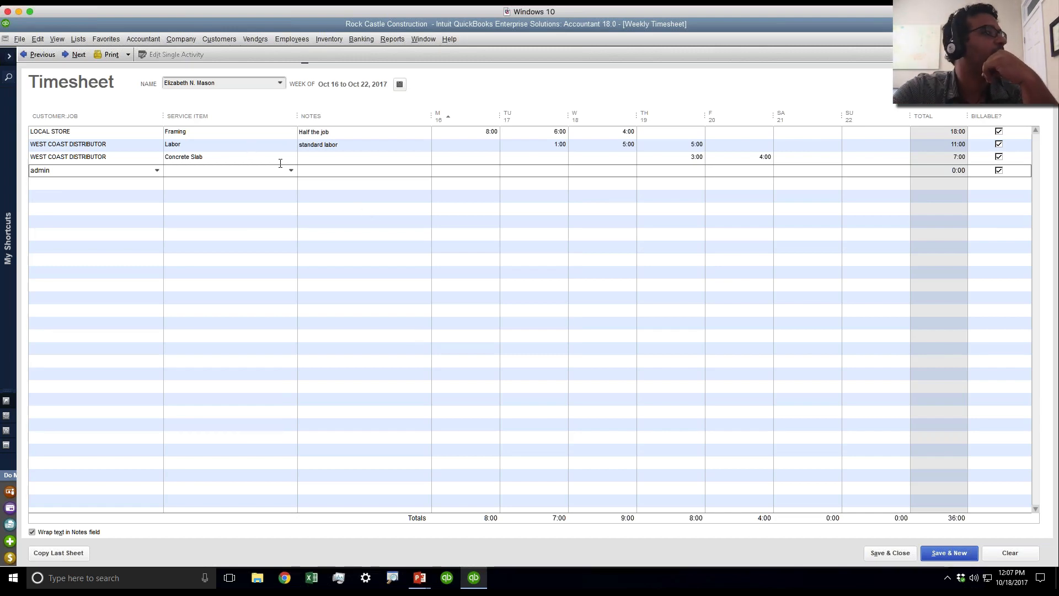
# - Create a new Service-type item named "admin" with the "sales." income account for the admin timesheet line
pyautogui.write('ad')
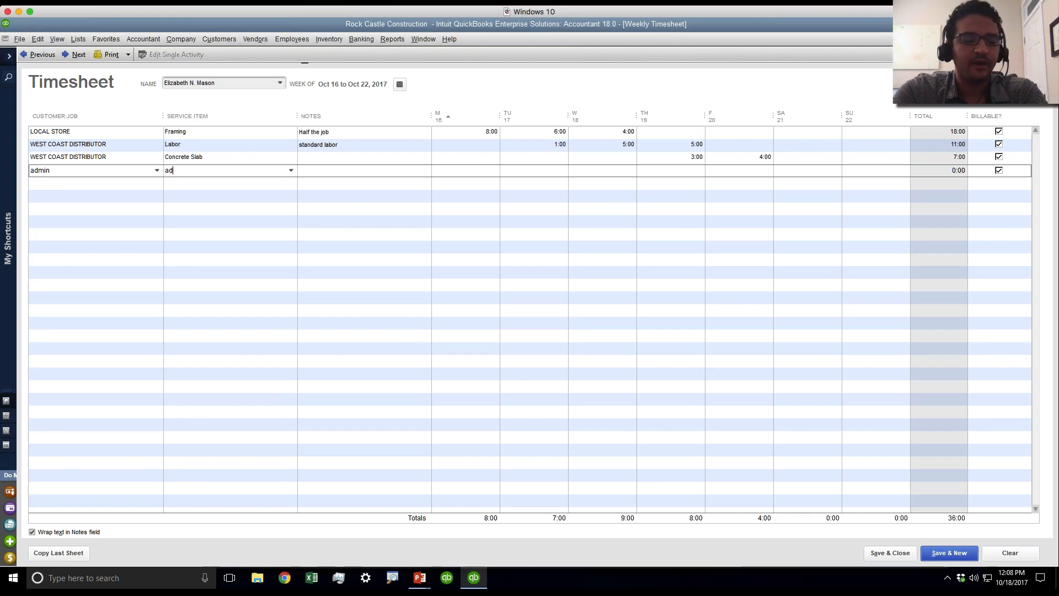
pyautogui.write('min')
pyautogui.press('Tab')
pyautogui.press('Return')
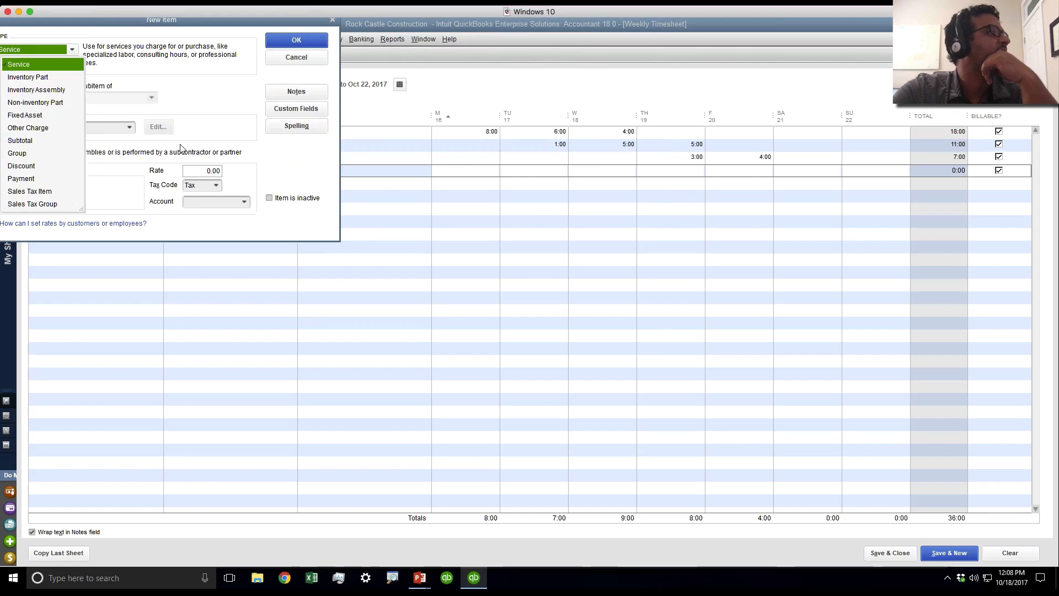
pyautogui.click(220, 173)
pyautogui.click(243, 201)
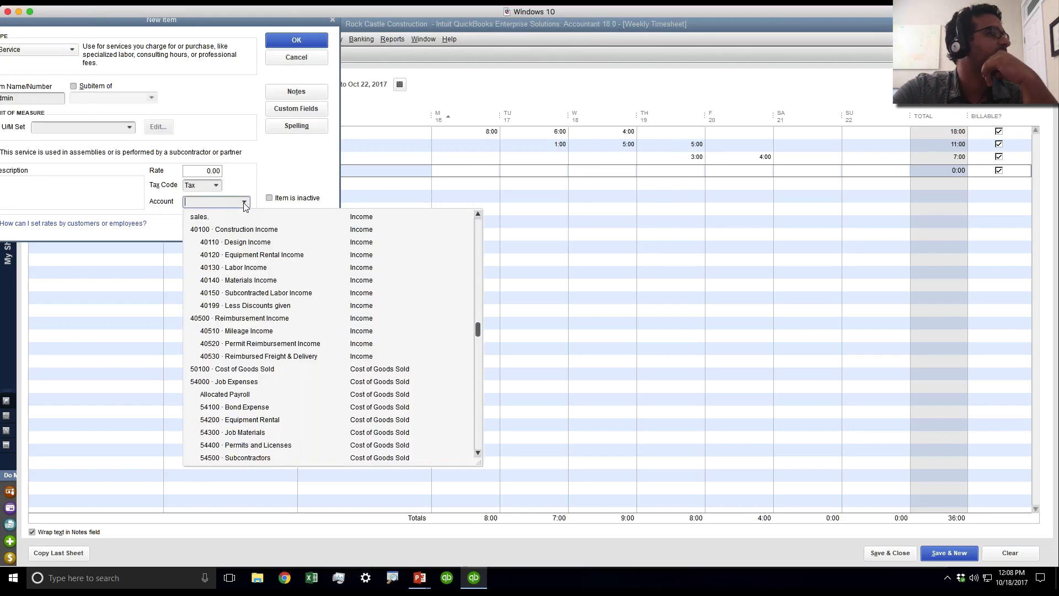
pyautogui.click(208, 221)
pyautogui.click(309, 36)
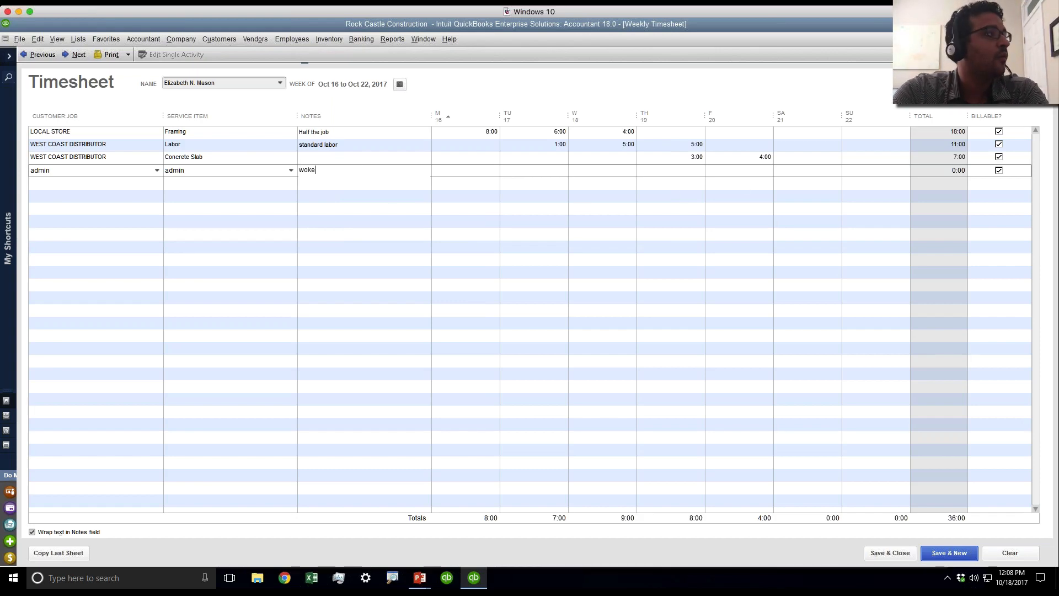
# - Complete the admin line with the note "worked at the office" and 4 hours on Friday
pyautogui.press('BackSpace')
pyautogui.press('BackSpace')
pyautogui.press('BackSpace')
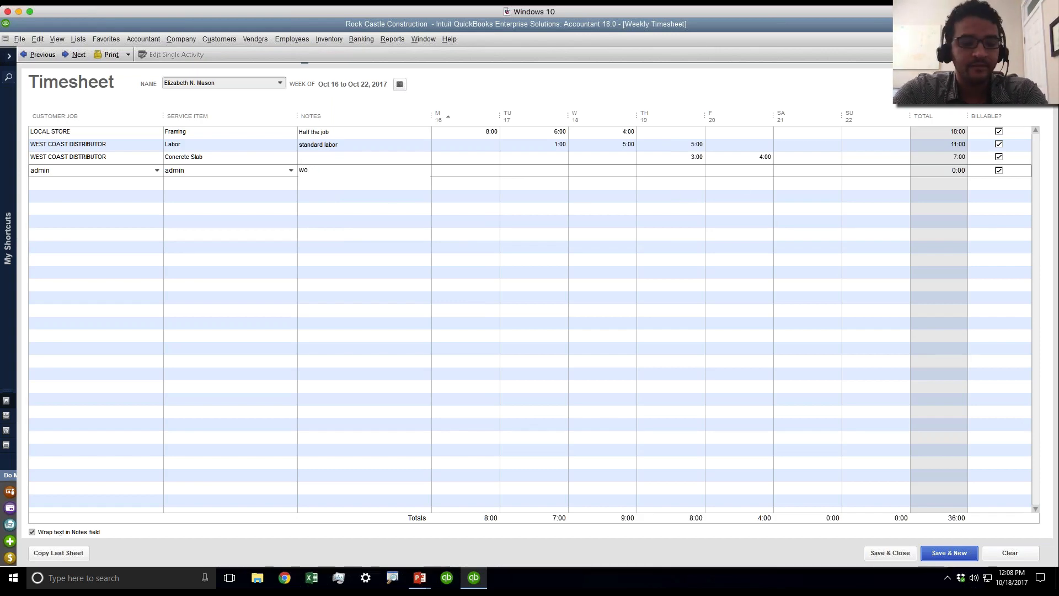
pyautogui.write('rked at the ')
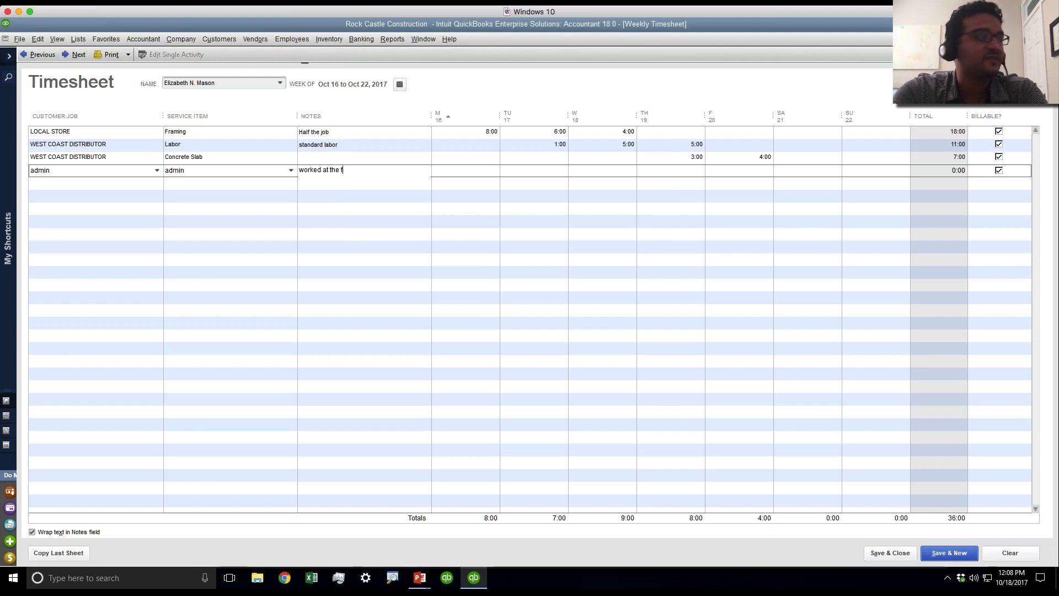
pyautogui.write('office')
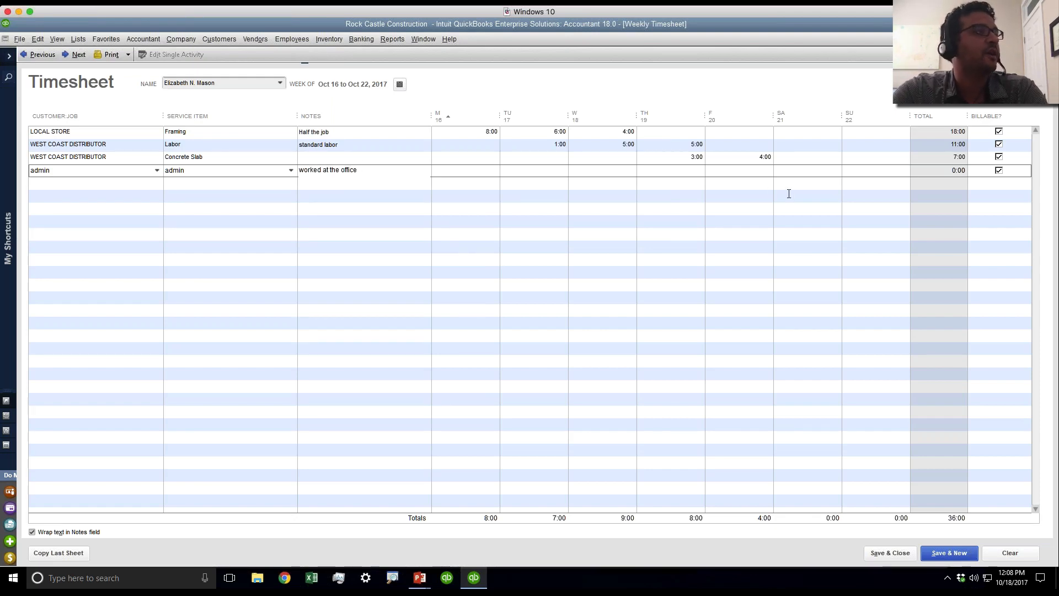
pyautogui.click(755, 172)
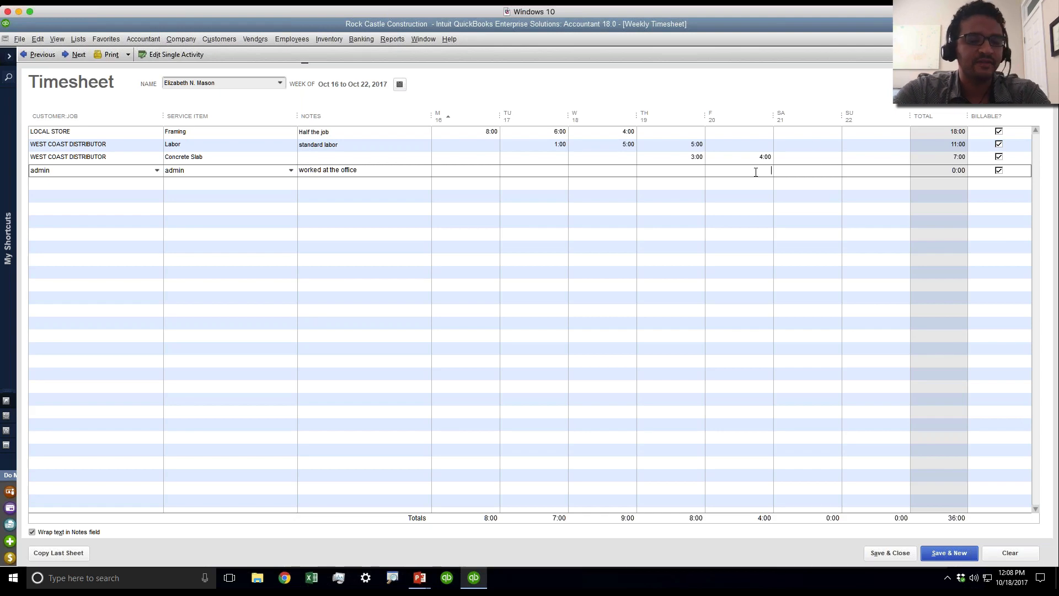
pyautogui.click(825, 185)
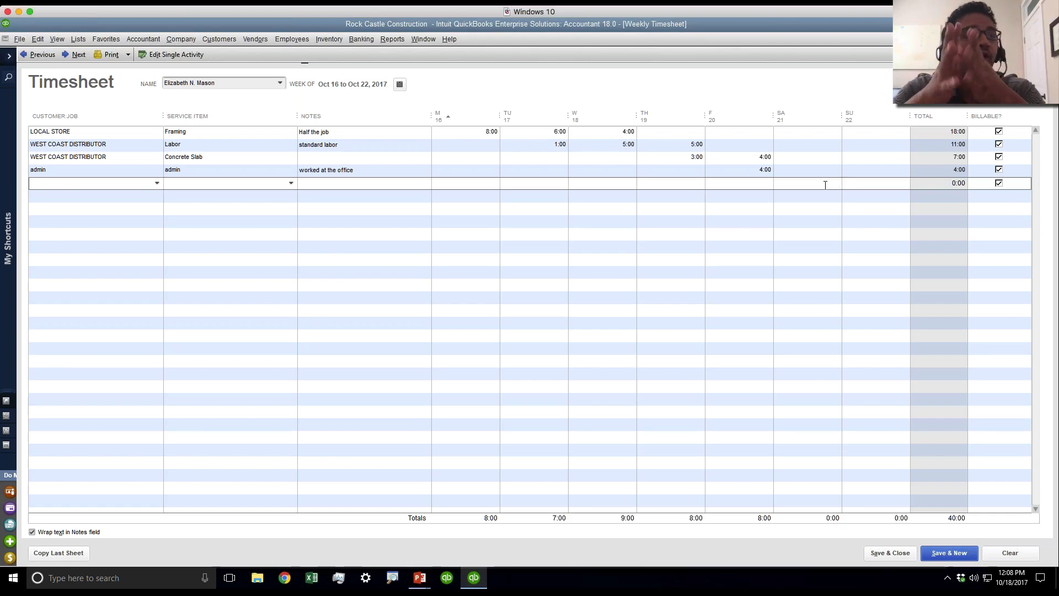
# - Mark the WEST COAST DISTRIBUTOR Concrete Slab line as not billable, and save and close the timesheet
pyautogui.click(317, 157)
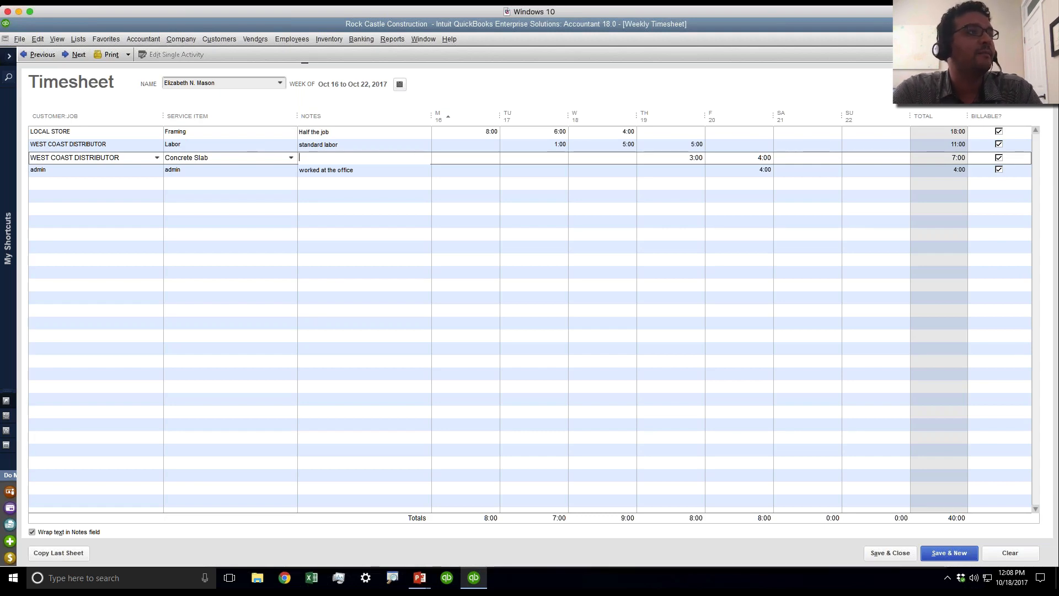
pyautogui.click(1011, 160)
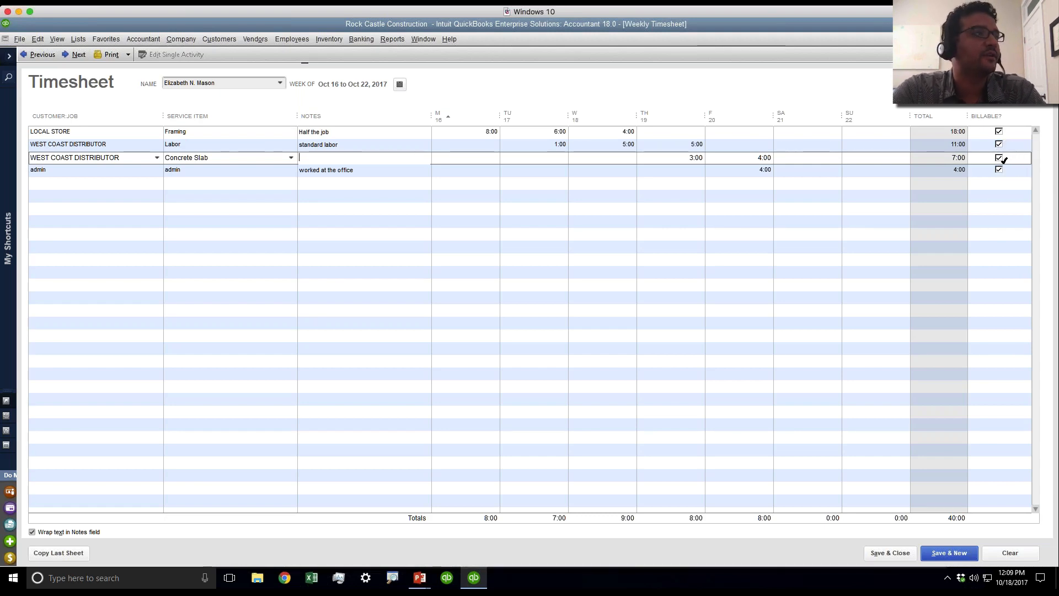
pyautogui.click(670, 166)
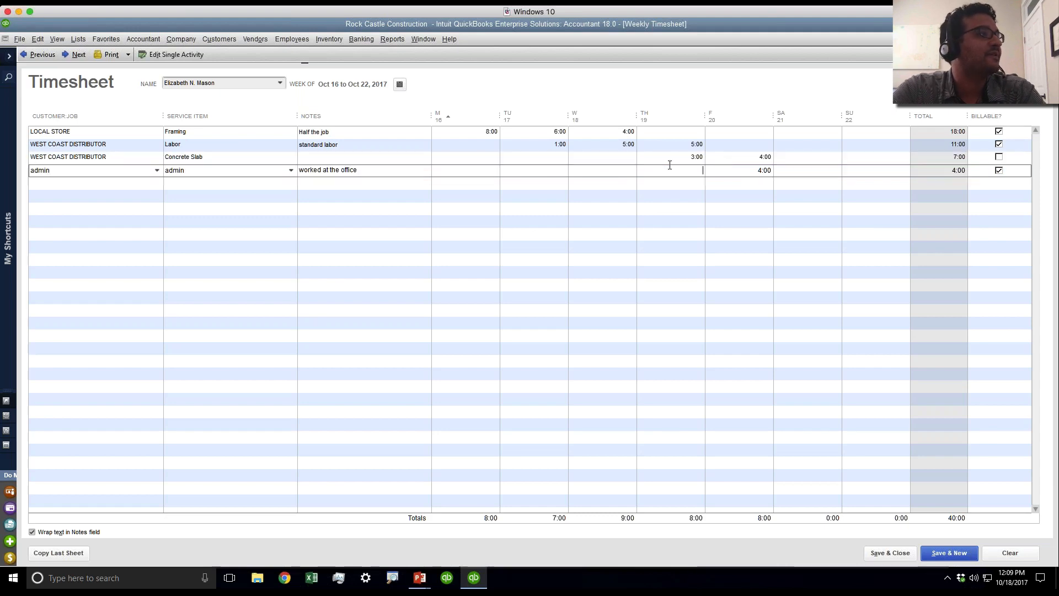
pyautogui.click(718, 158)
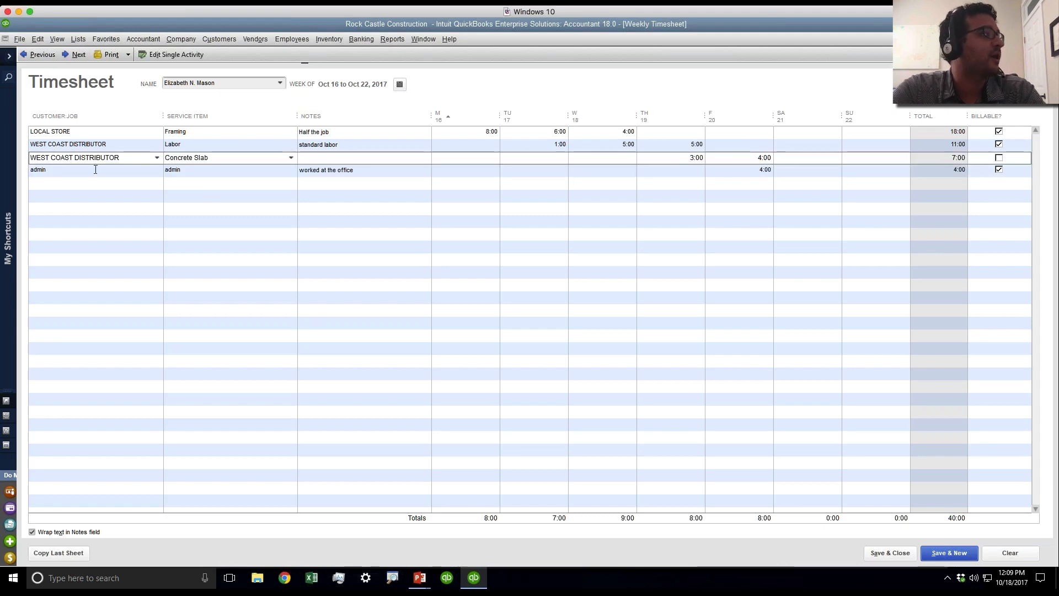
pyautogui.click(78, 158)
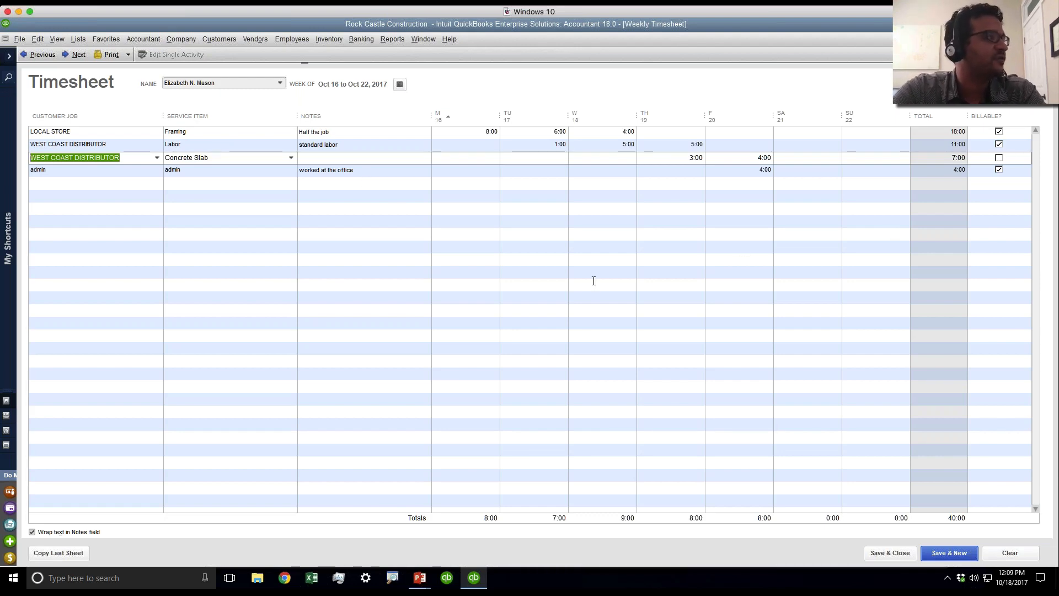
pyautogui.click(883, 559)
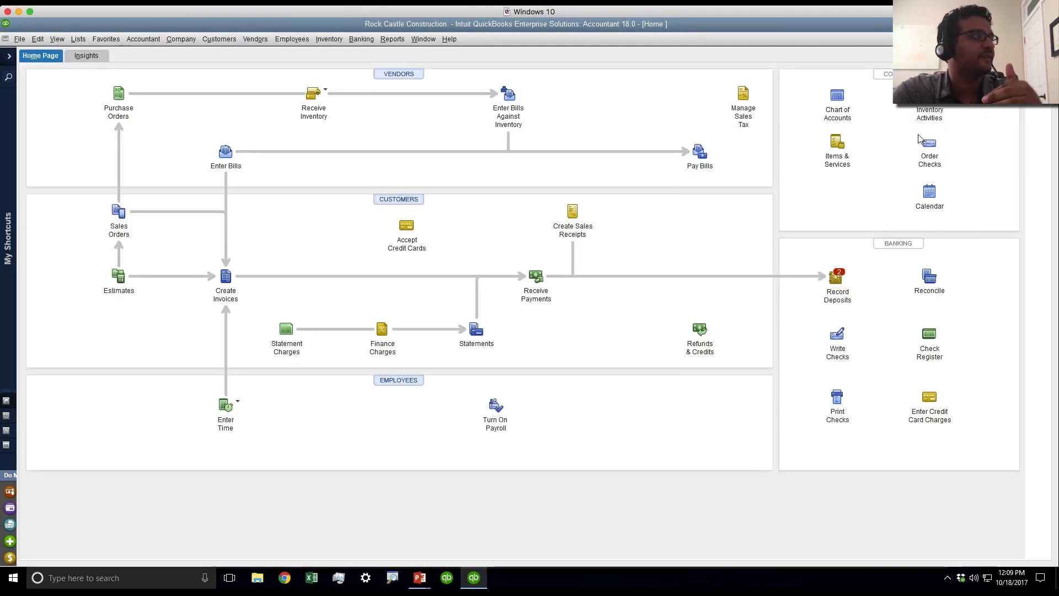
# - Open a single time activity entry and fill in the employee's name
pyautogui.click(303, 40)
pyautogui.moveTo(314, 68)
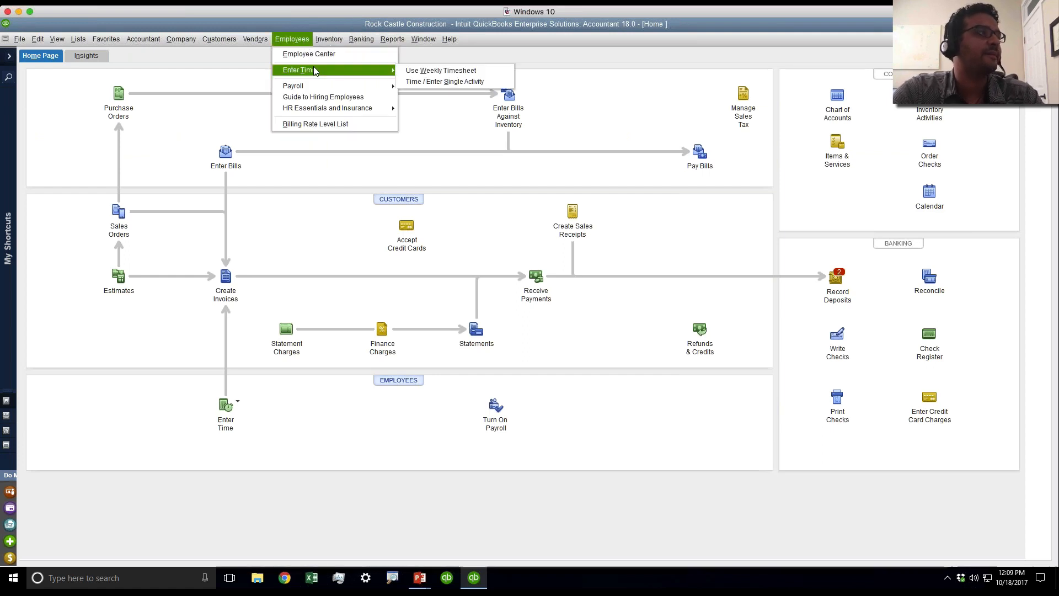
pyautogui.click(454, 81)
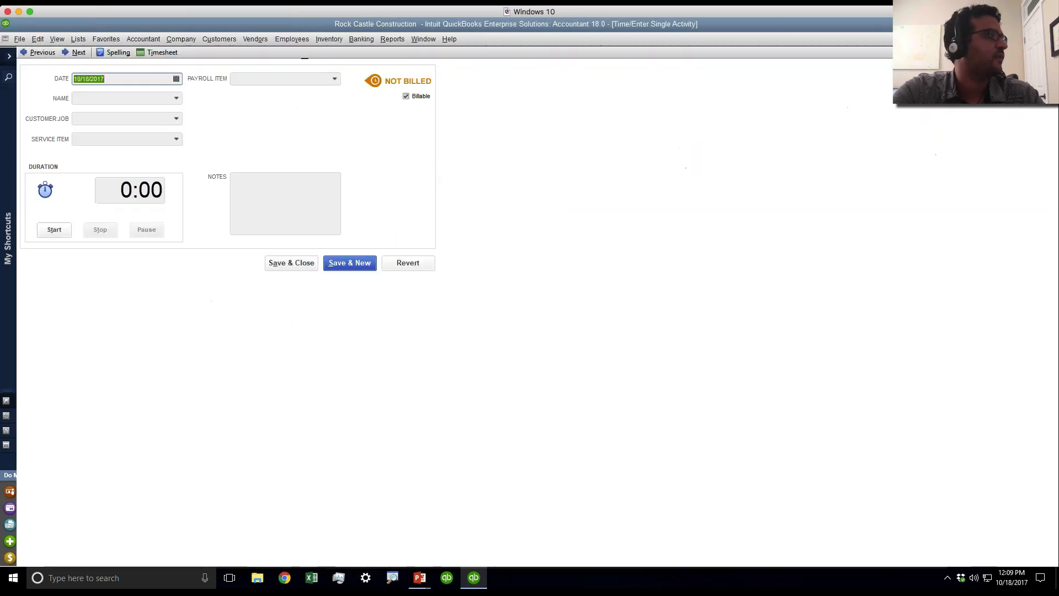
pyautogui.click(142, 100)
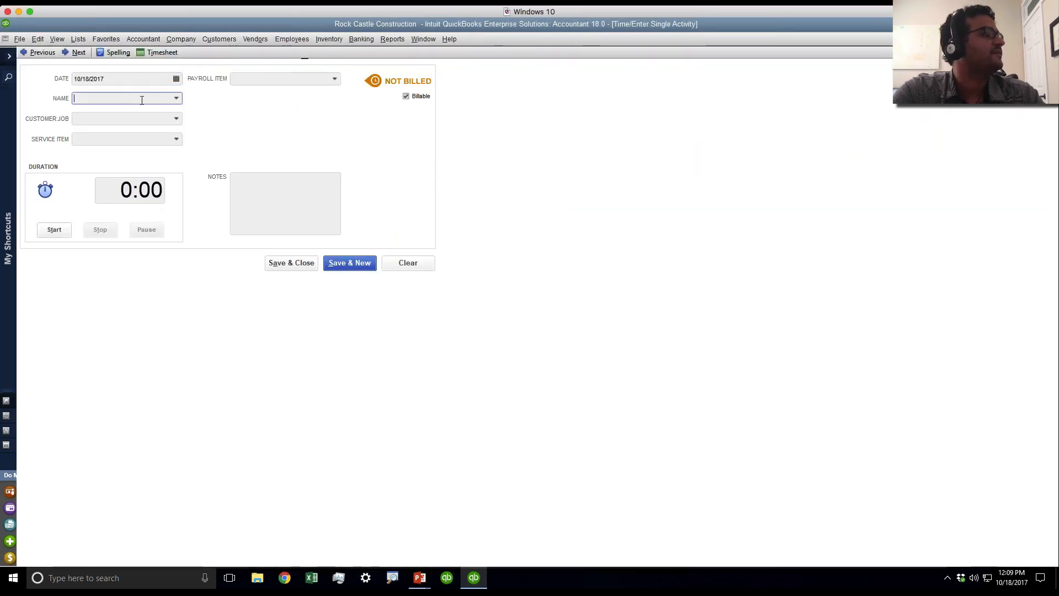
pyautogui.write('Elizabeth N. Mason')
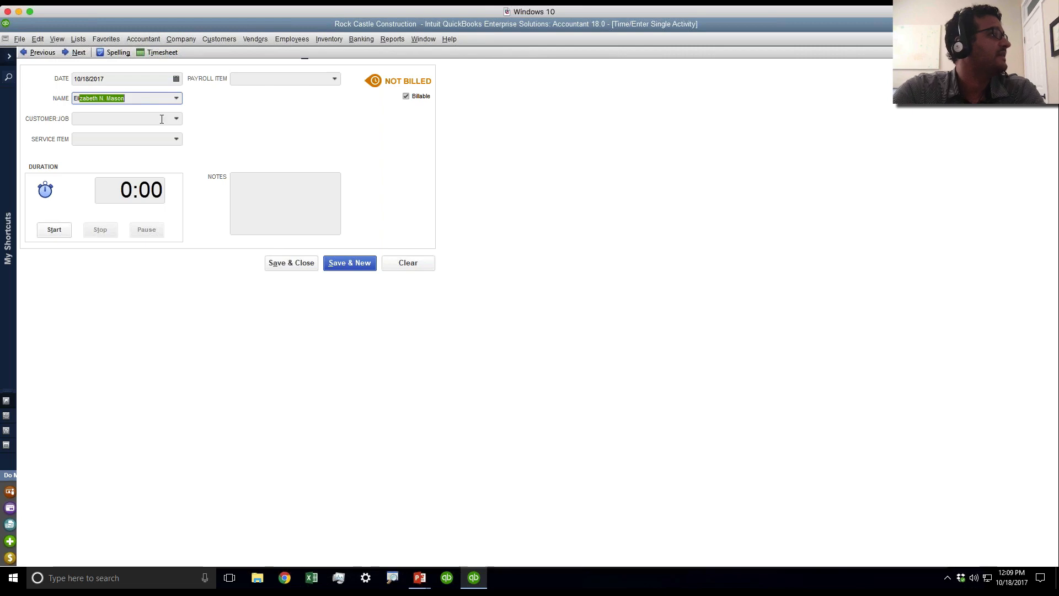
# - Assign the time activity to customer REGIONAL STORE with service item Blueprints
pyautogui.click(145, 122)
pyautogui.click(175, 118)
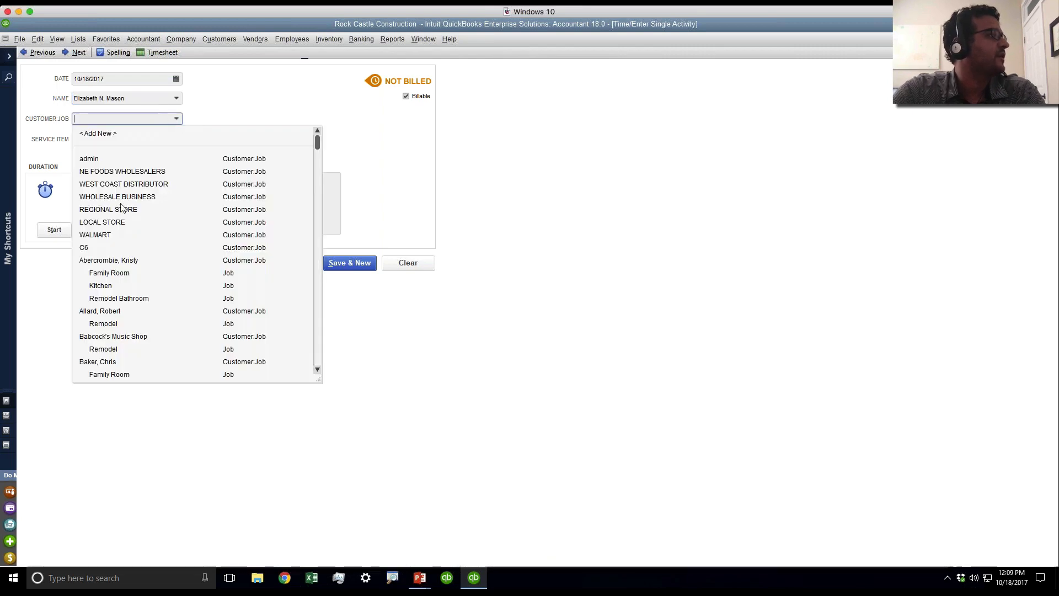
pyautogui.click(114, 209)
pyautogui.click(176, 139)
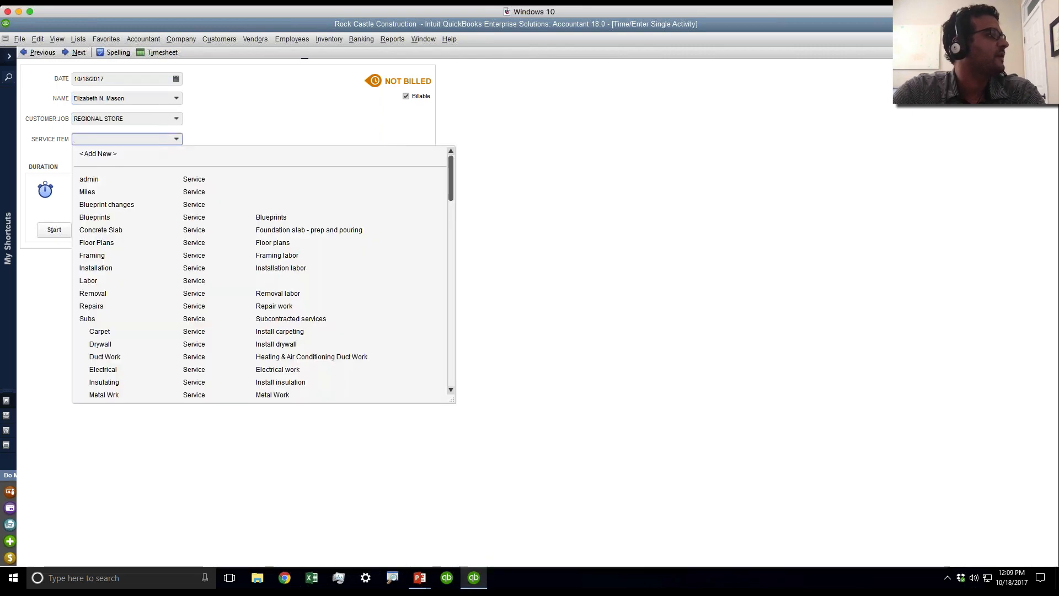
pyautogui.click(95, 217)
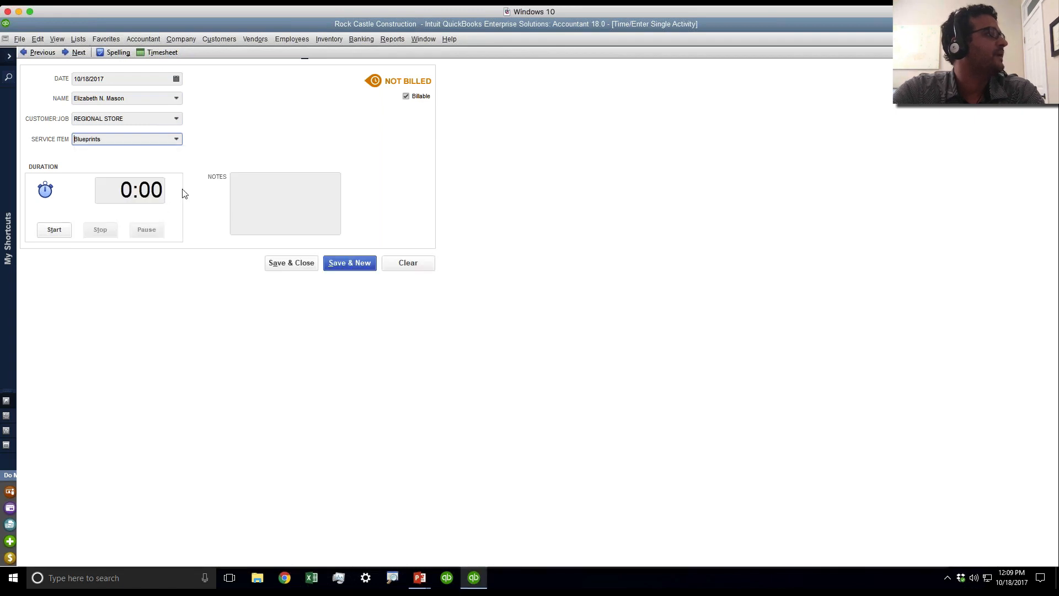
# - Start and stop the activity's duration timer, and set the duration to 3 hours
pyautogui.click(118, 192)
pyautogui.click(60, 229)
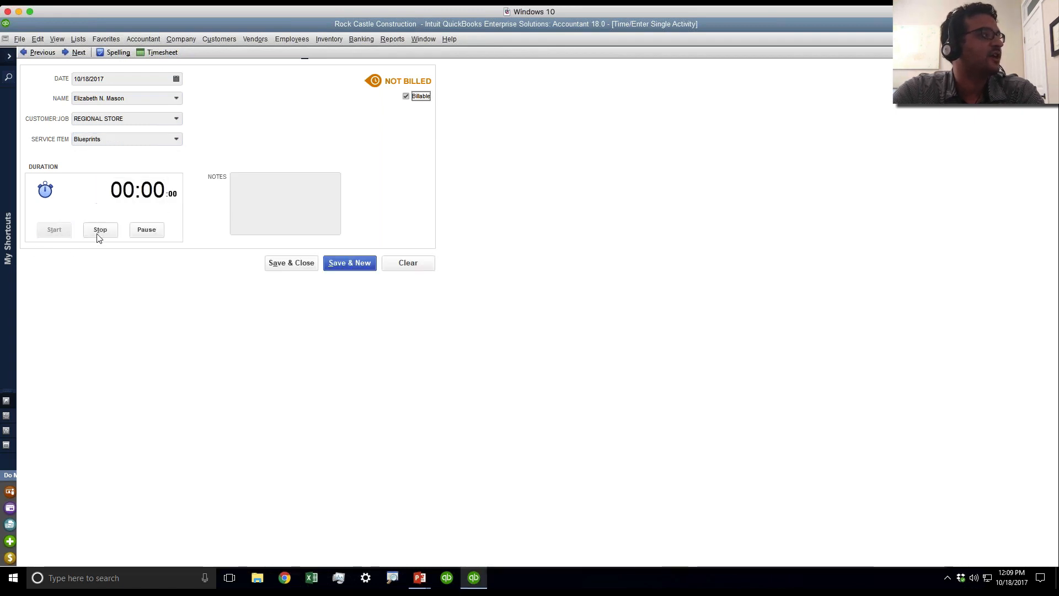
pyautogui.click(100, 229)
pyautogui.click(110, 190)
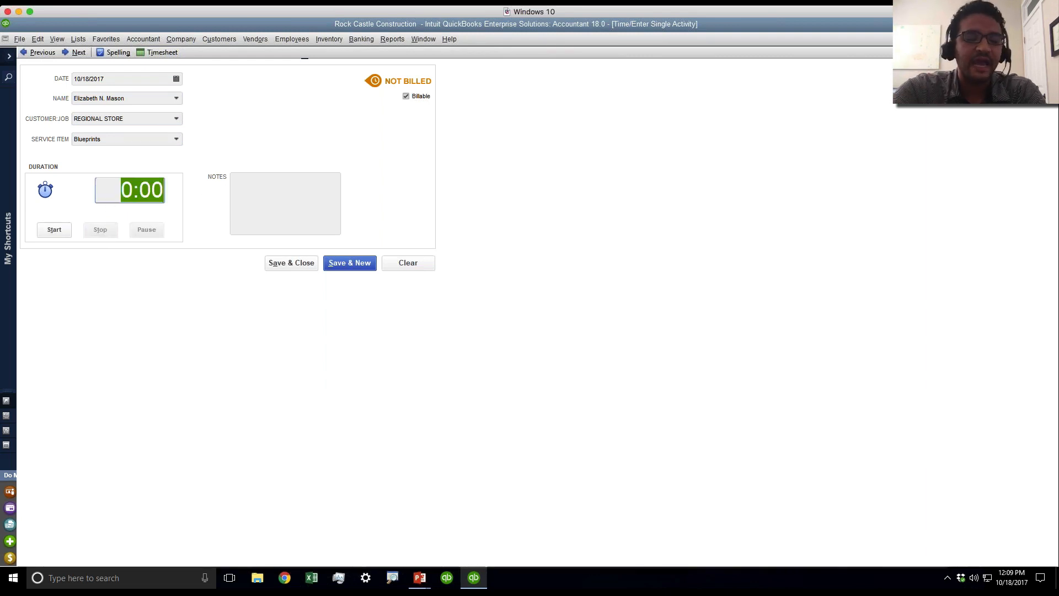
pyautogui.write('3')
pyautogui.press('Tab')
# - Add the note "went overinight to deliver BP" to the time activity and save it without correcting the spelling
pyautogui.click(286, 192)
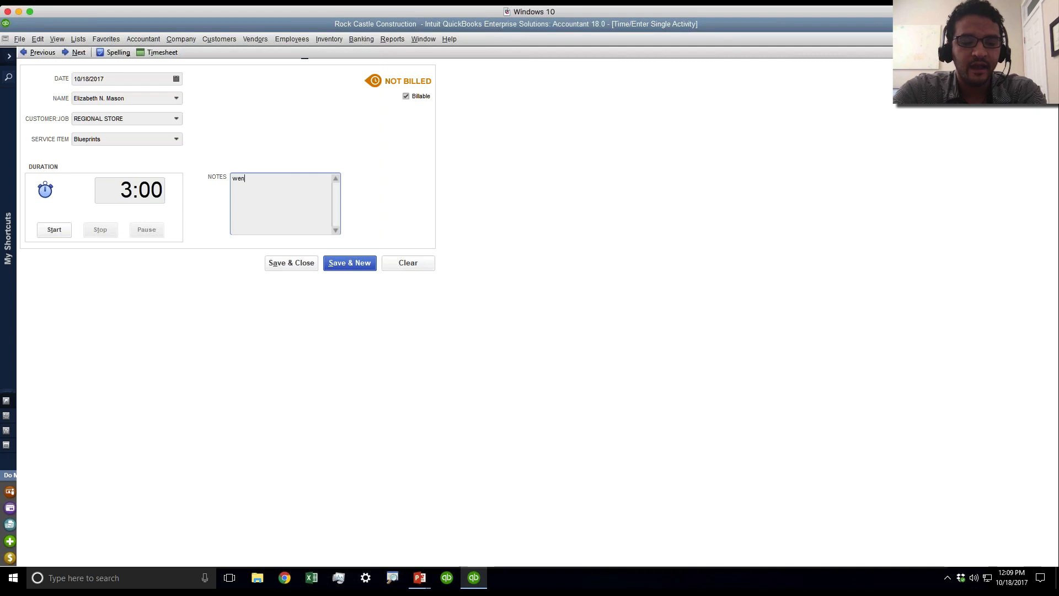
pyautogui.write('went over')
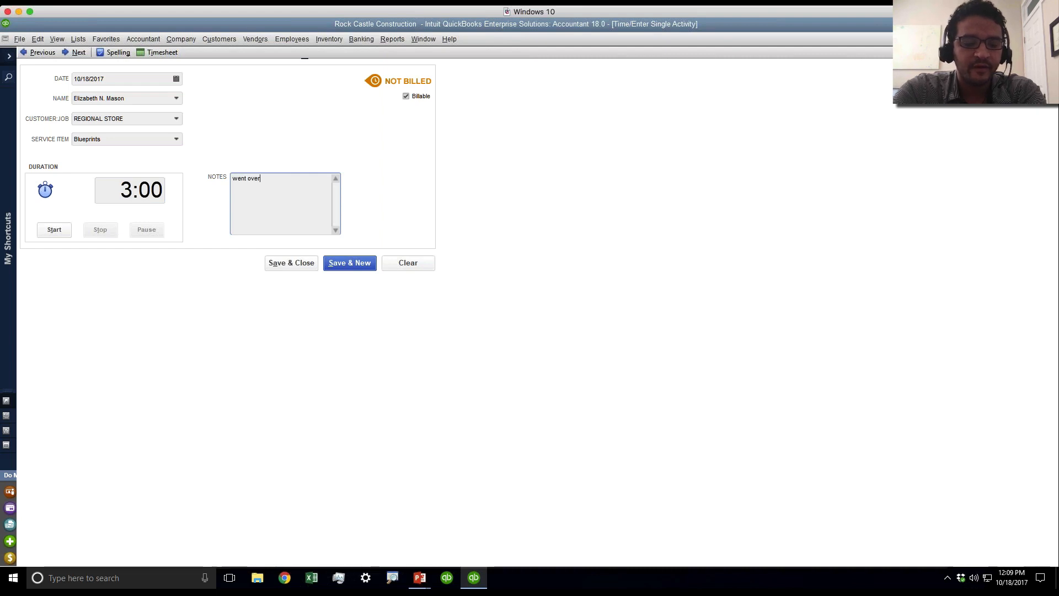
pyautogui.write('inight ')
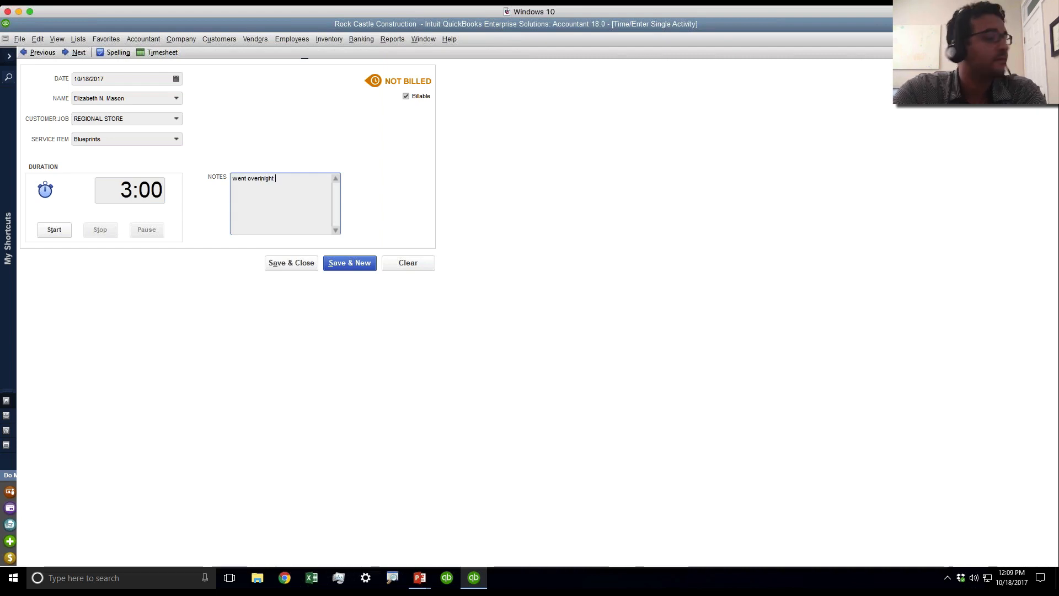
pyautogui.write('to deliver BP')
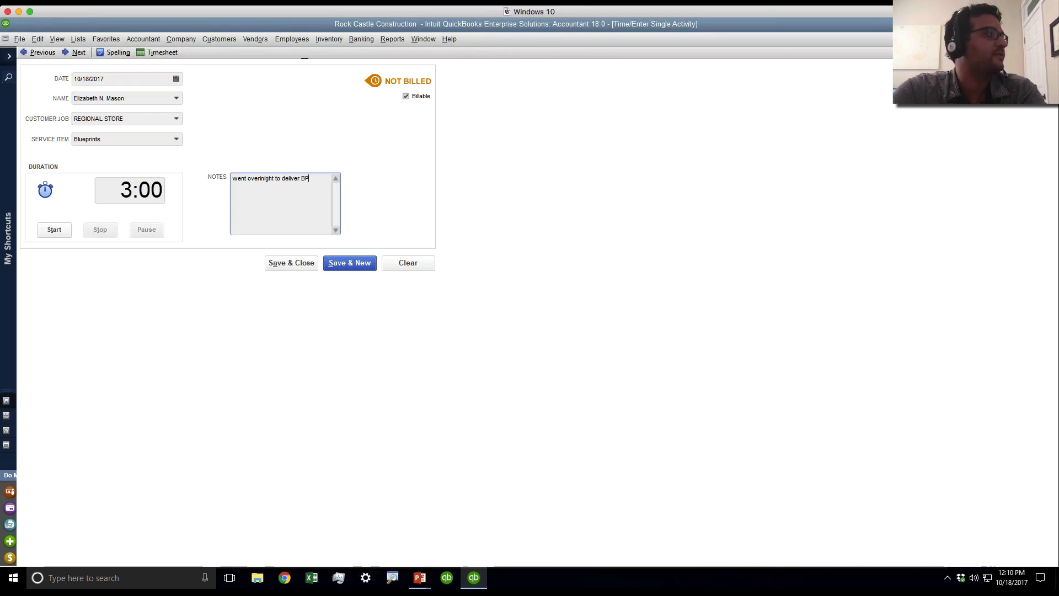
pyautogui.press('ctrl')
pyautogui.press('ctrl')
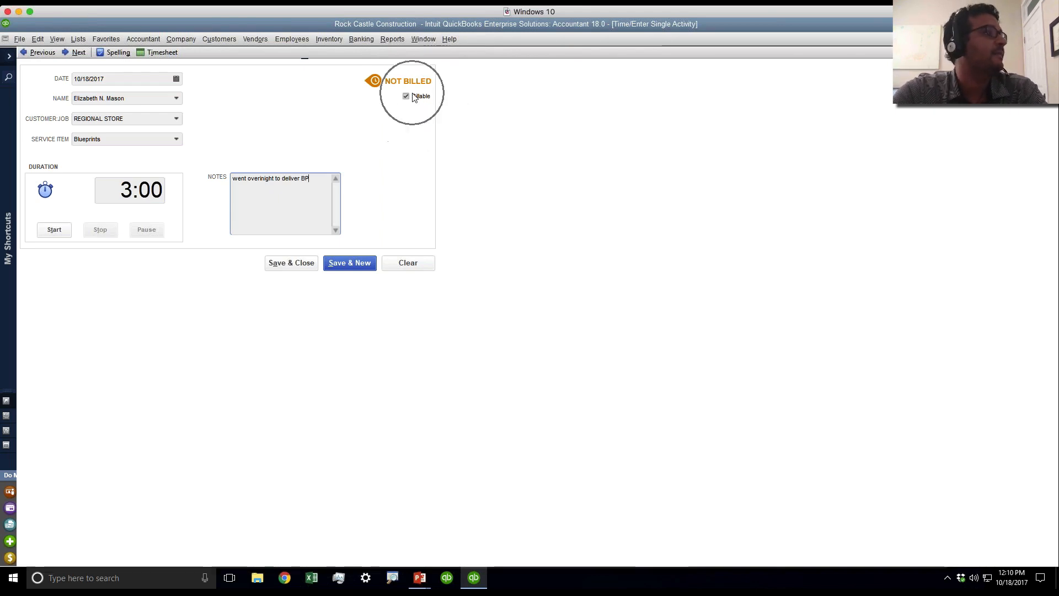
pyautogui.click(362, 273)
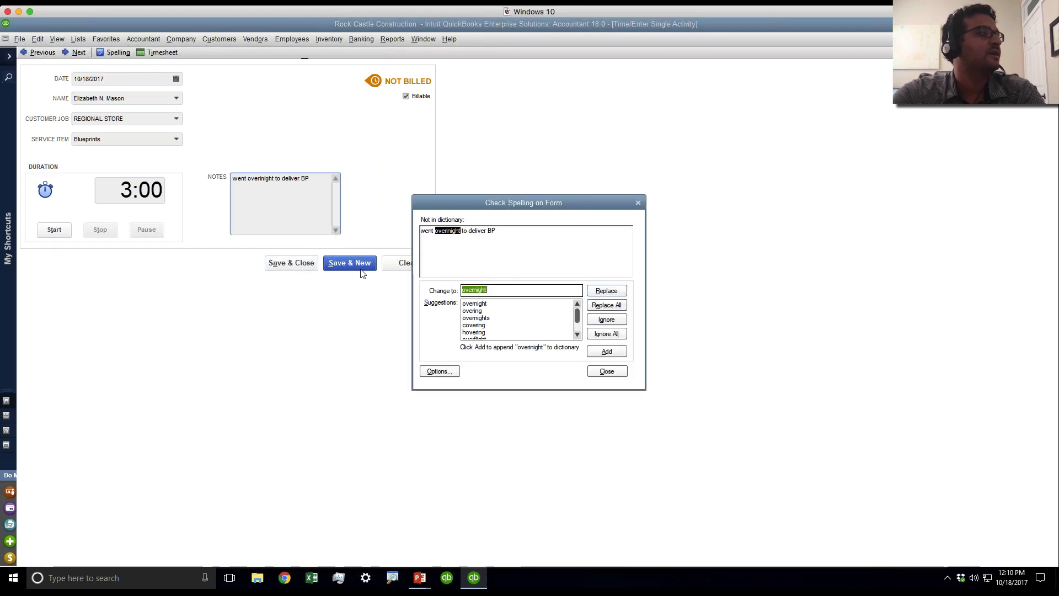
pyautogui.click(607, 370)
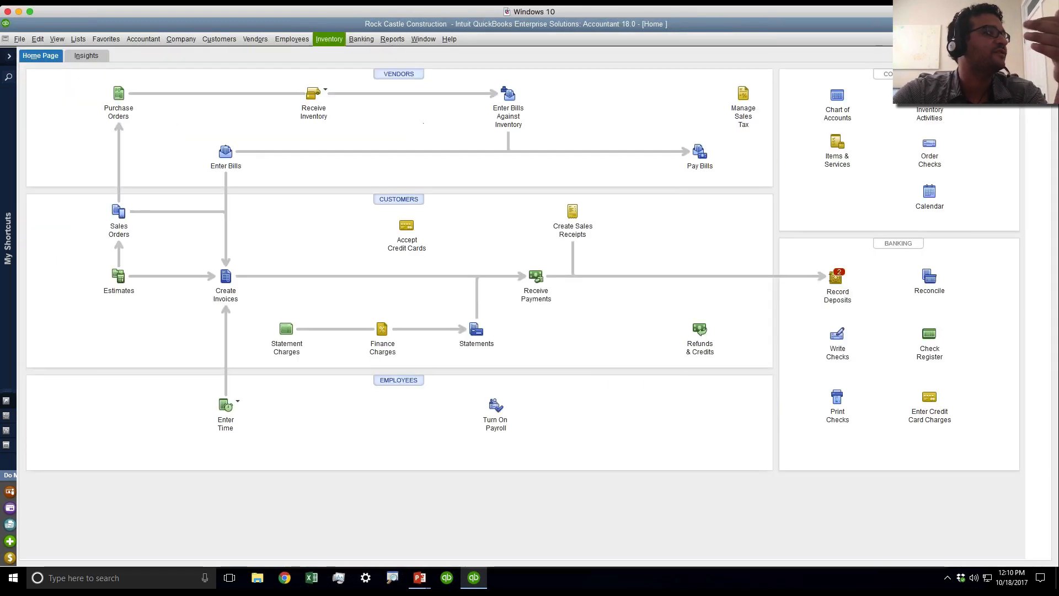
# - Check the REGIONAL STORE Blueprints line on the employee's weekly timesheet, and save and close the timesheet
pyautogui.click(292, 39)
pyautogui.moveTo(369, 71)
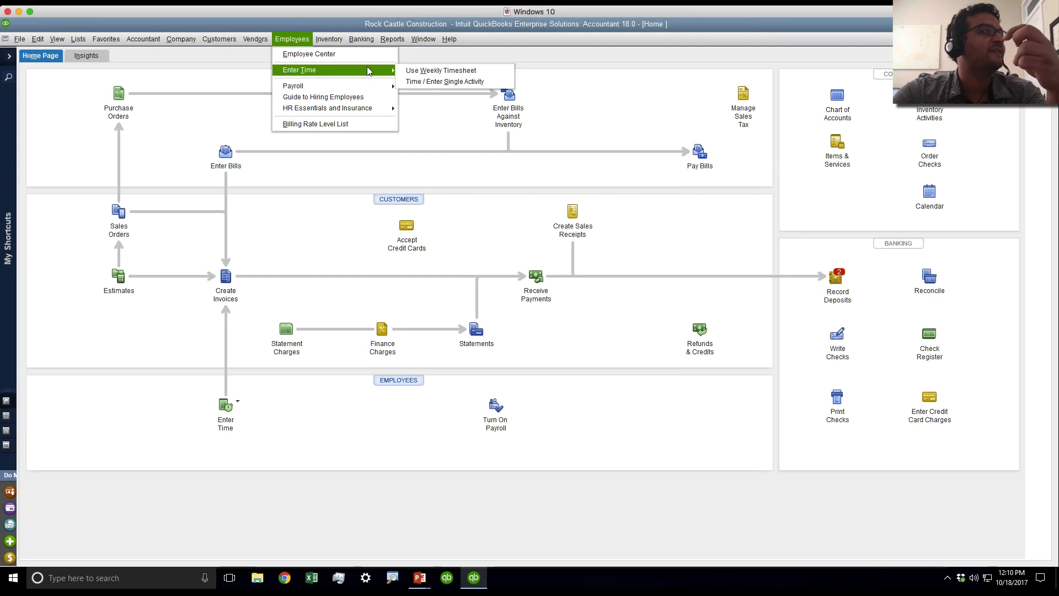
pyautogui.click(428, 71)
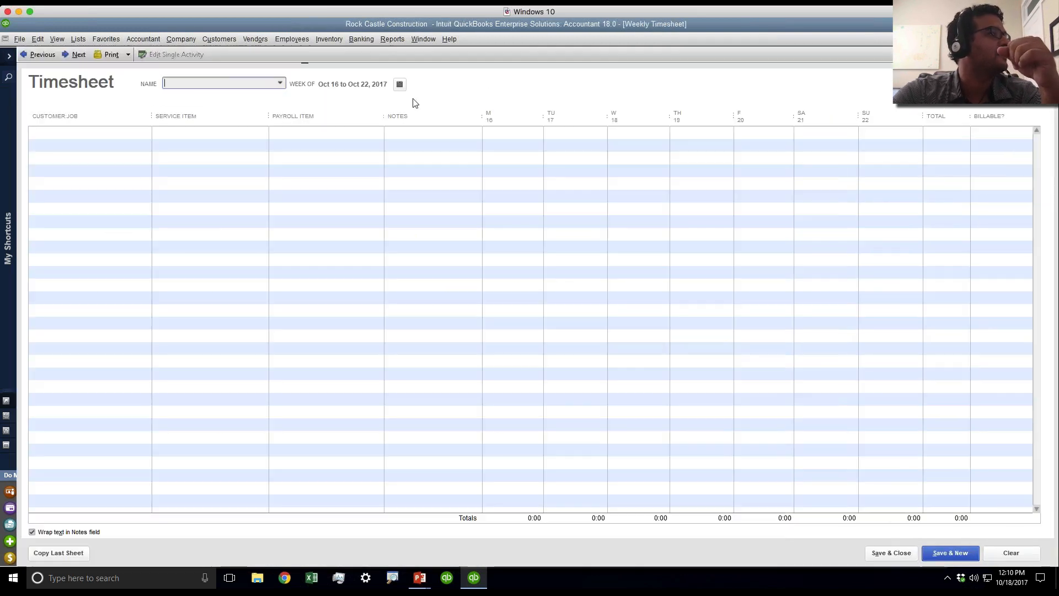
pyautogui.click(280, 84)
pyautogui.click(214, 211)
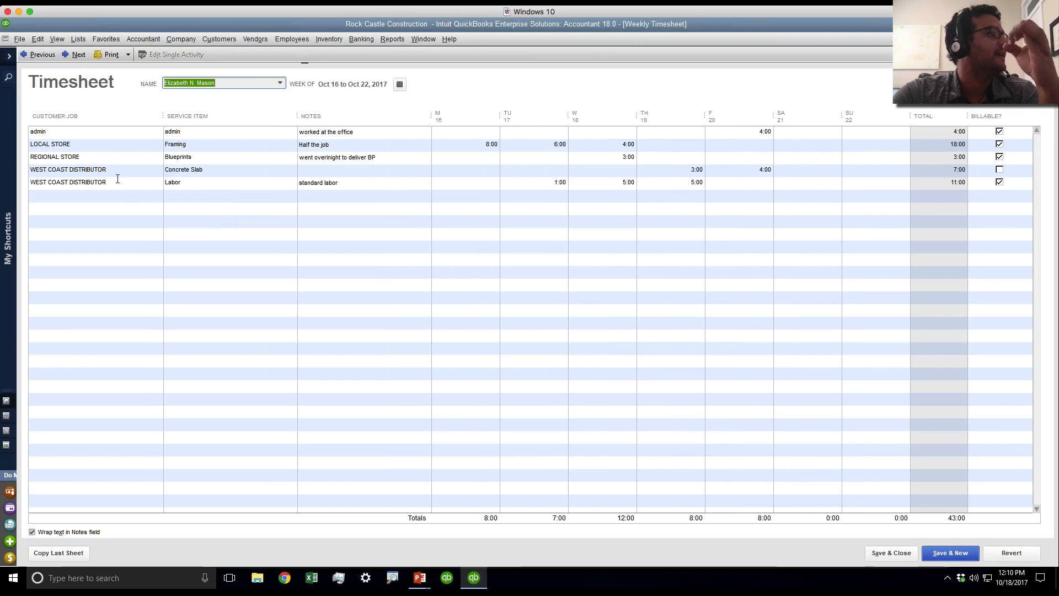
pyautogui.click(135, 158)
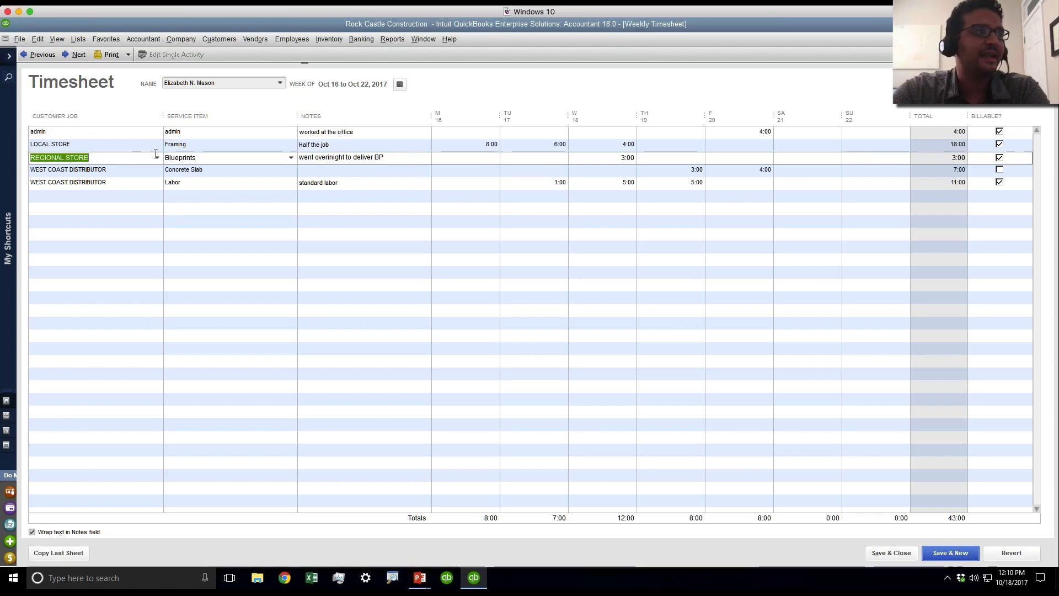
pyautogui.click(891, 553)
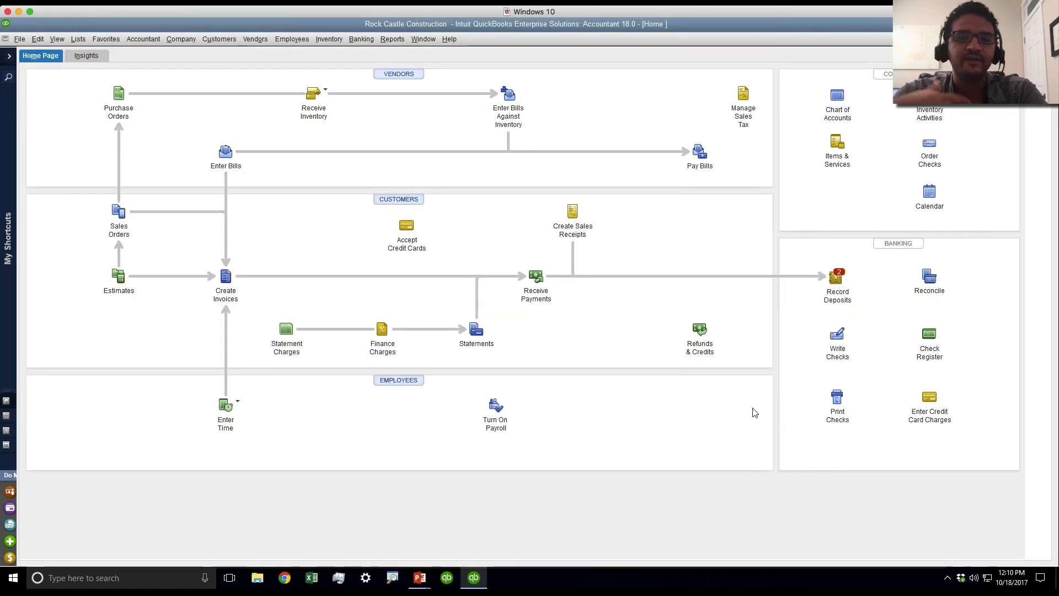
# - Run the Time by Job Summary report for This Week
pyautogui.click(392, 39)
pyautogui.moveTo(454, 193)
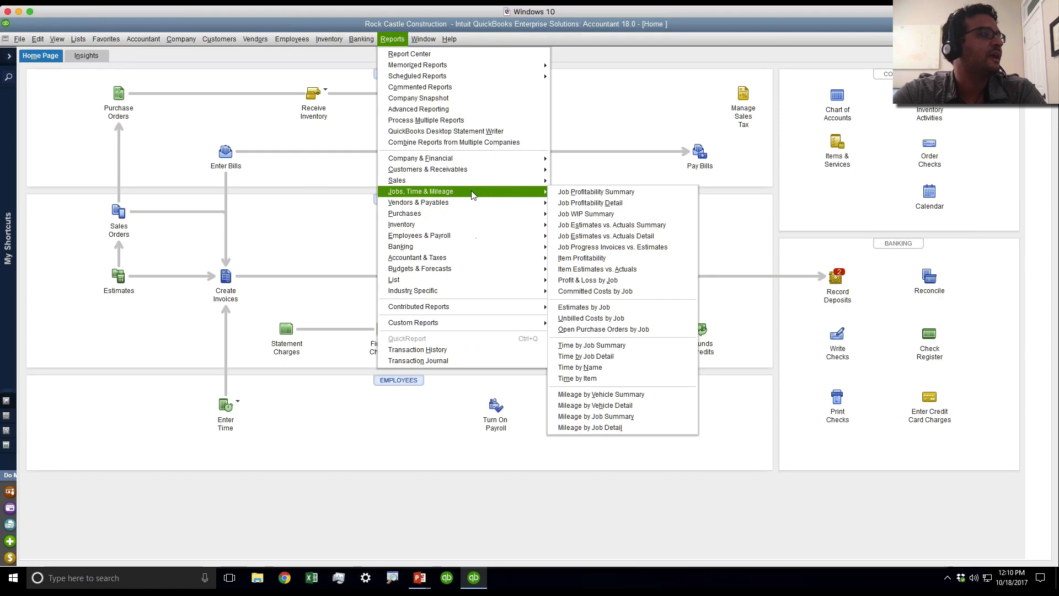
pyautogui.click(618, 348)
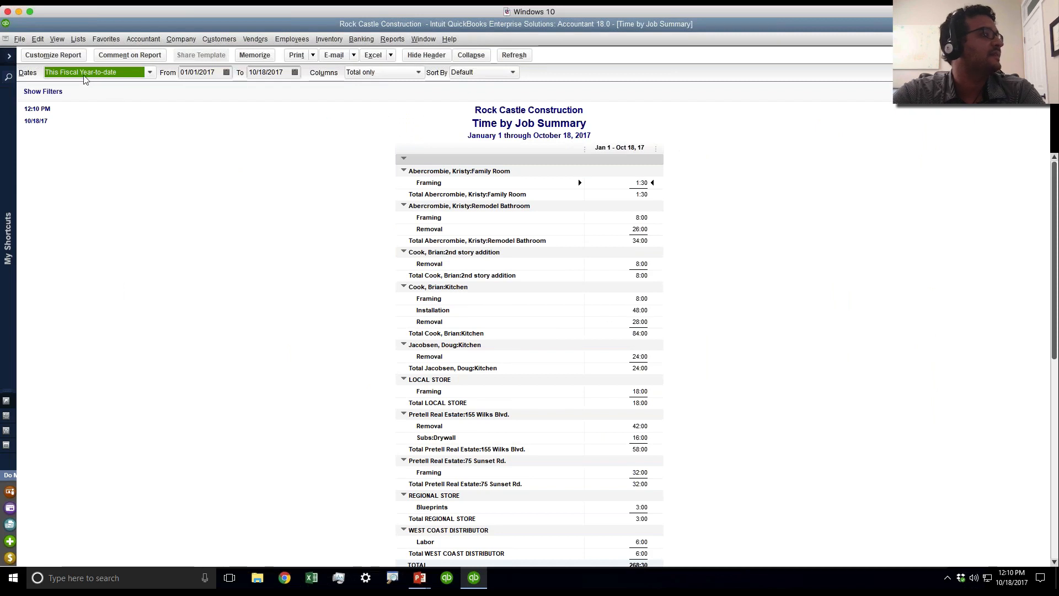
pyautogui.click(86, 75)
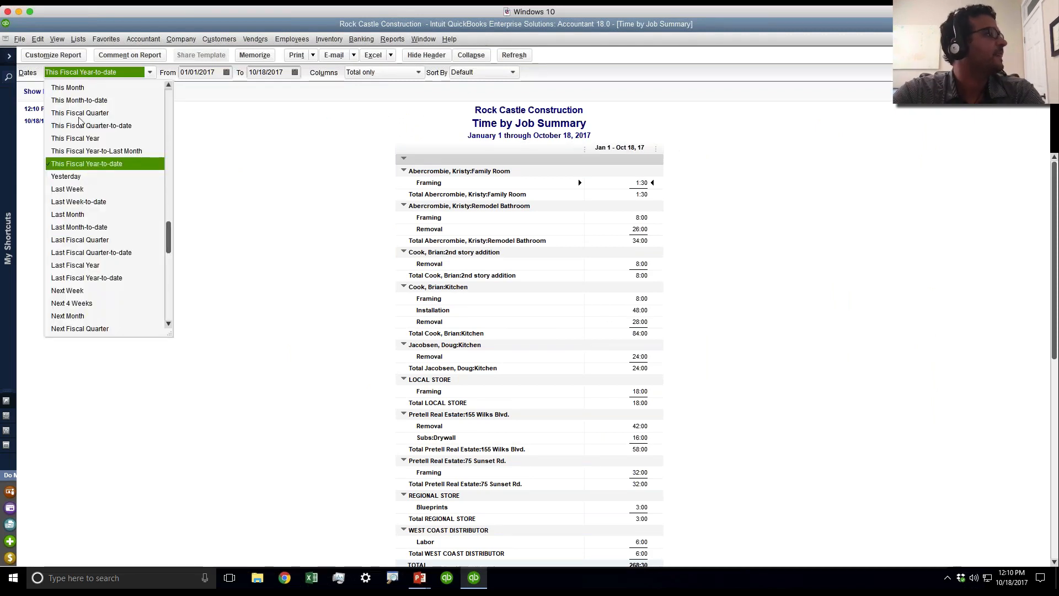
pyautogui.scroll(2, 168, 86)
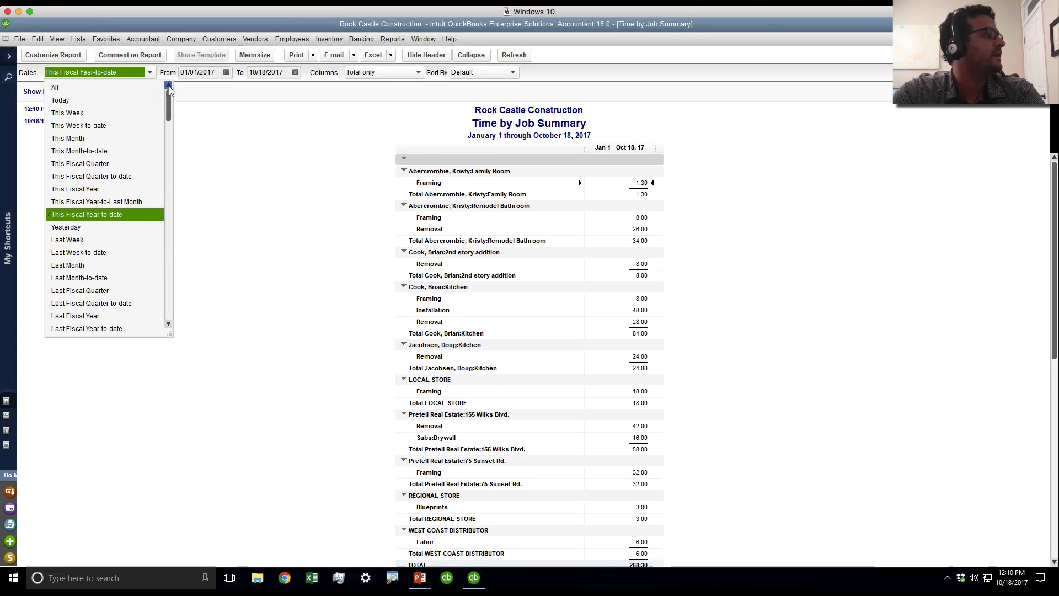
pyautogui.click(143, 112)
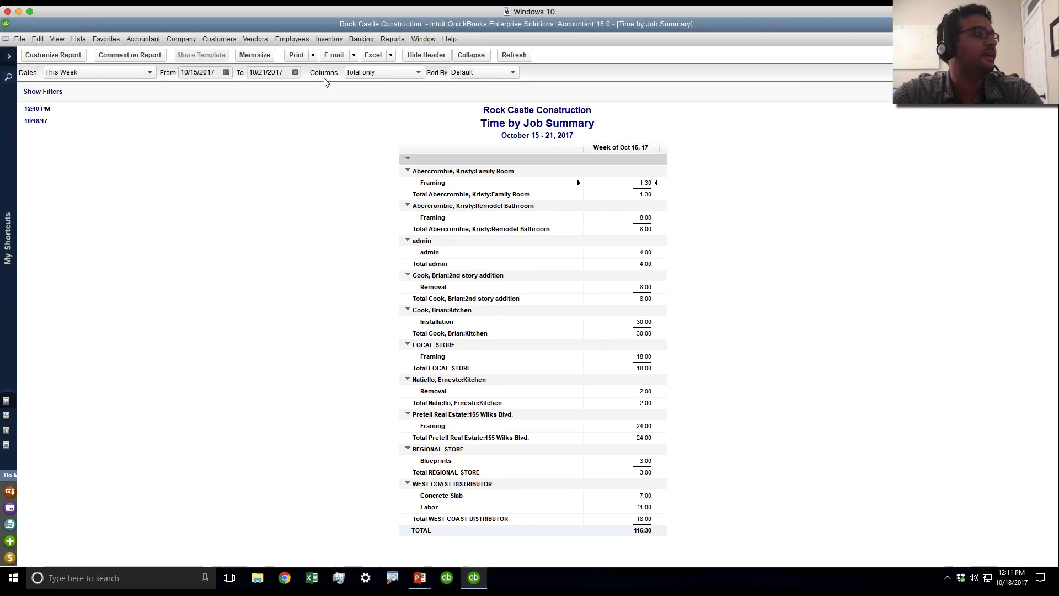
# - Customize the Time by Job Summary report to group its rows by Time by Job by Name
pyautogui.click(53, 55)
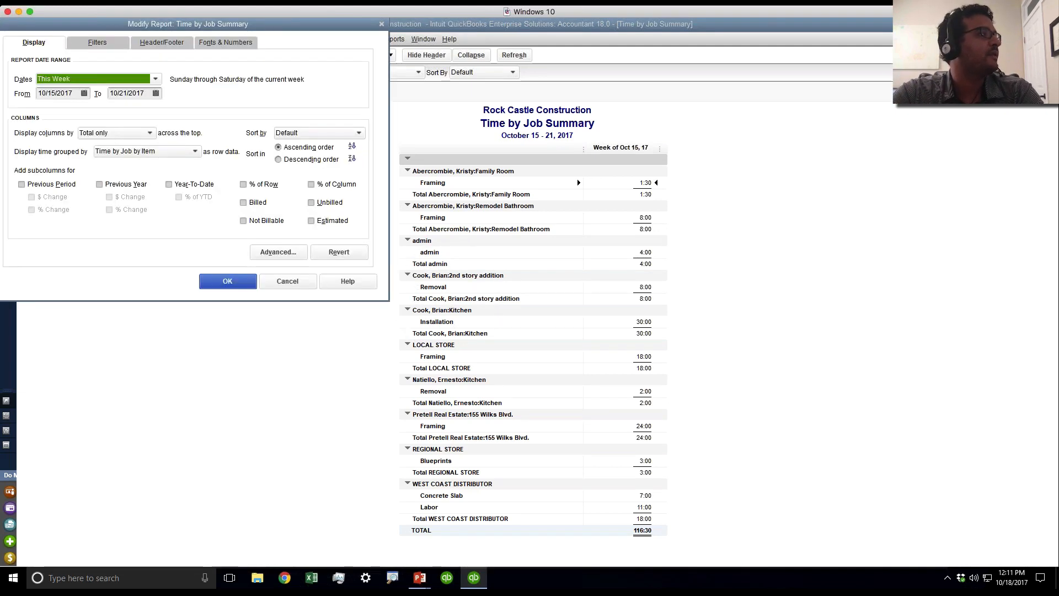
pyautogui.click(148, 151)
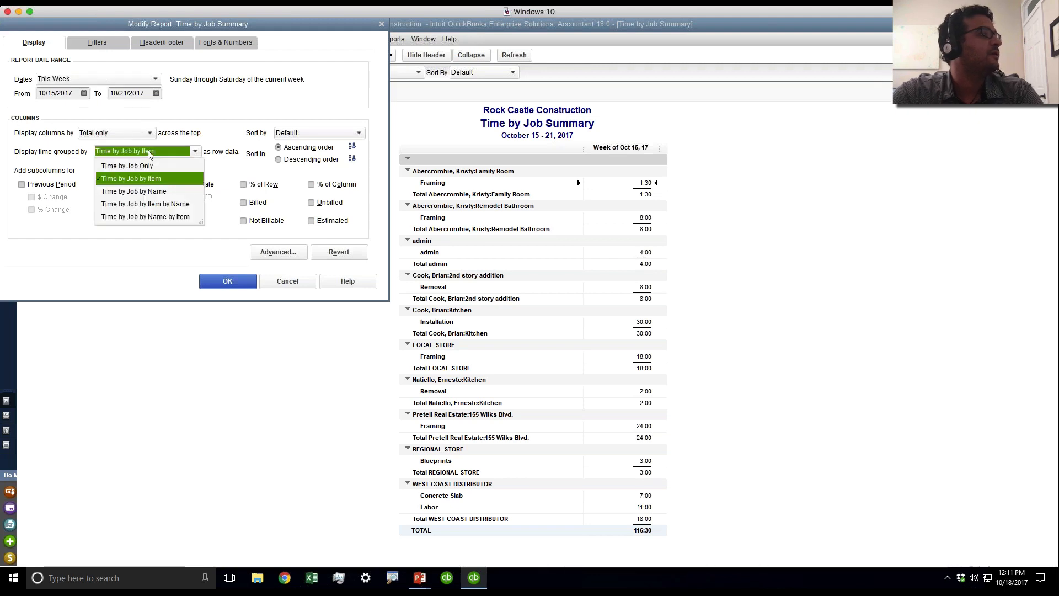
pyautogui.click(147, 192)
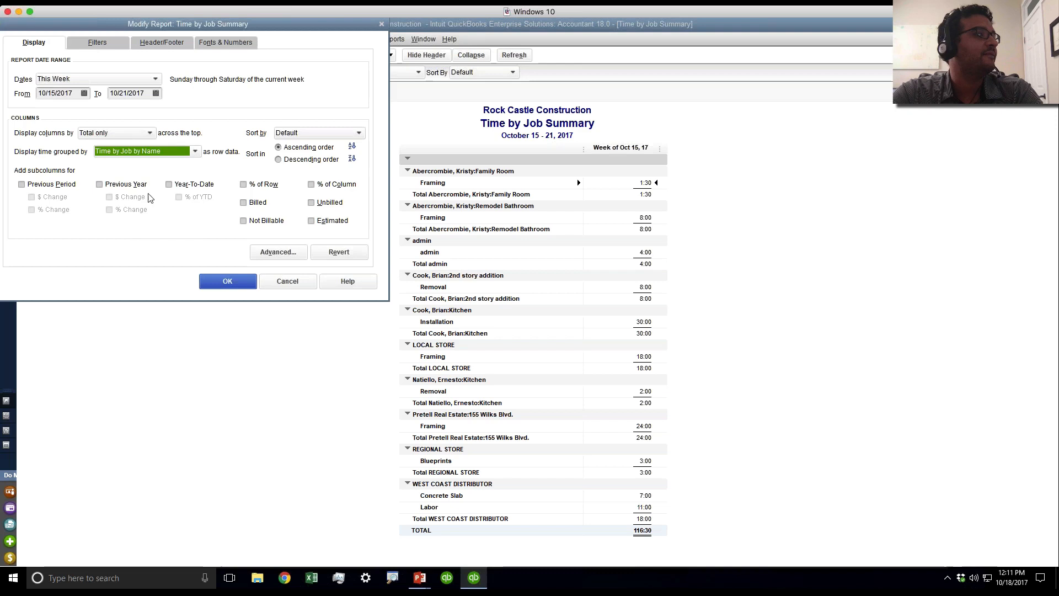
pyautogui.click(236, 284)
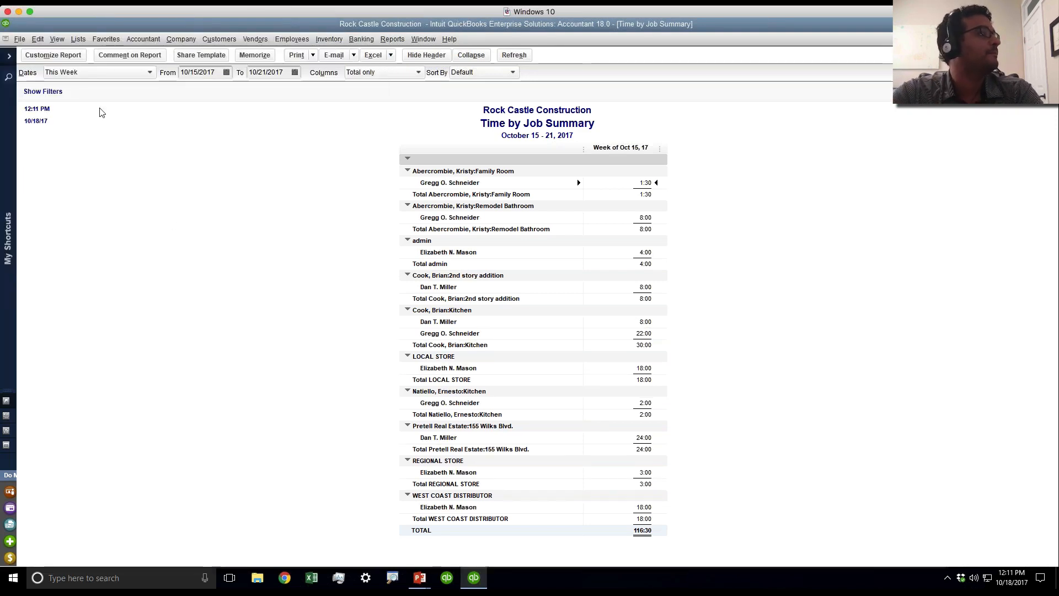
# - Group the Time by Job Summary report's rows by Time by Job by Name by Item, and close the report
pyautogui.click(53, 54)
pyautogui.click(166, 151)
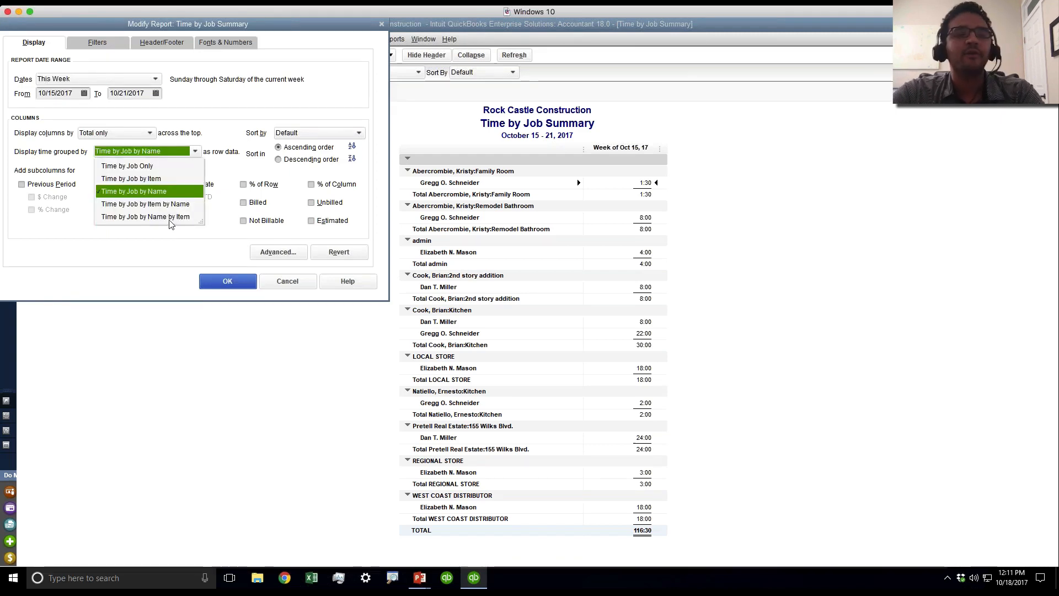
pyautogui.click(169, 218)
pyautogui.click(228, 282)
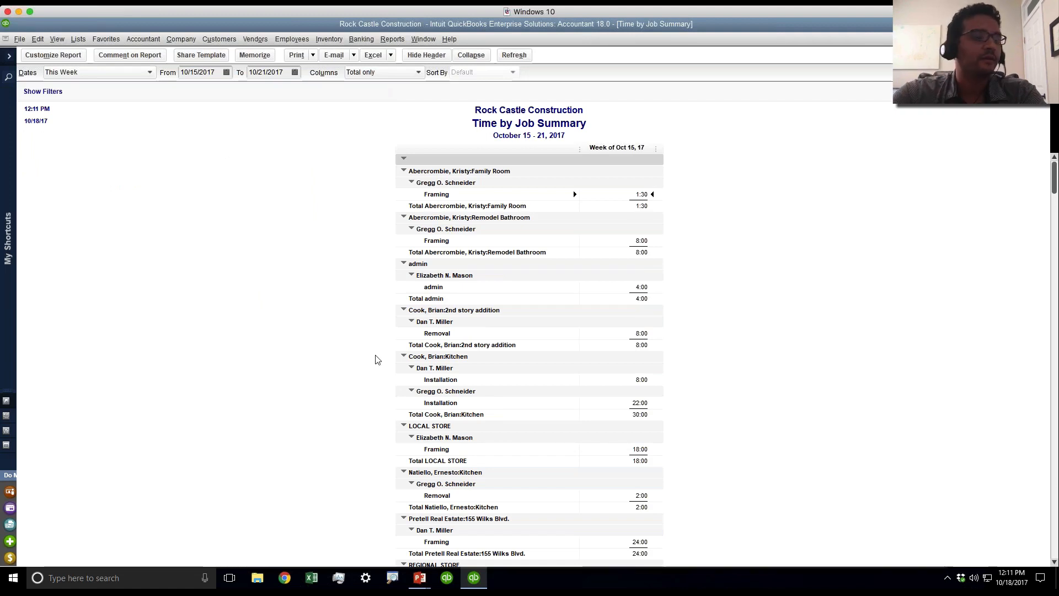
pyautogui.press('Escape')
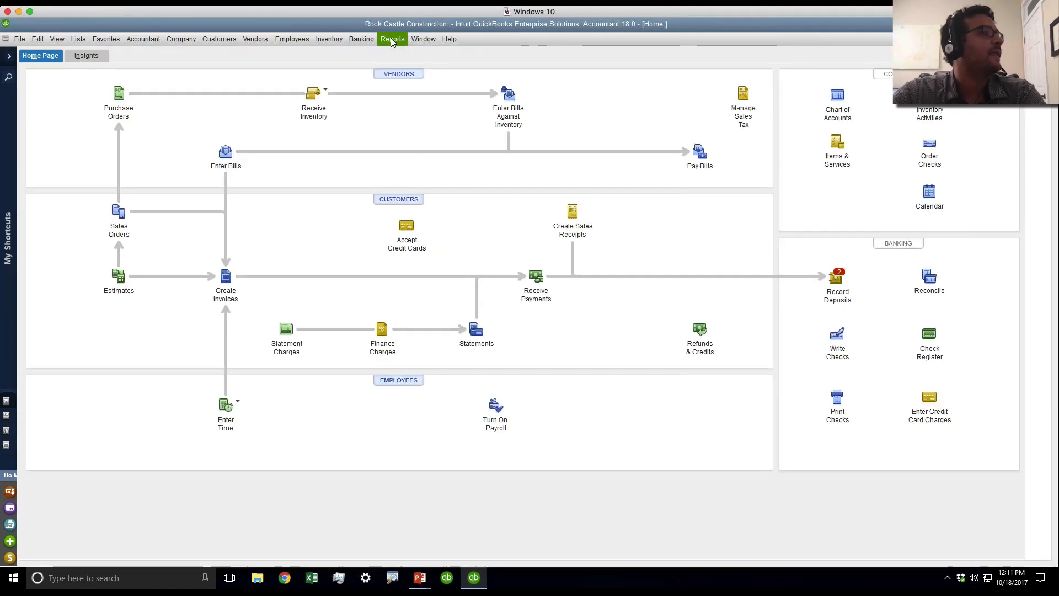
# - Run the Time by Name report for This Week and select the employee's admin hours
pyautogui.click(391, 38)
pyautogui.moveTo(464, 223)
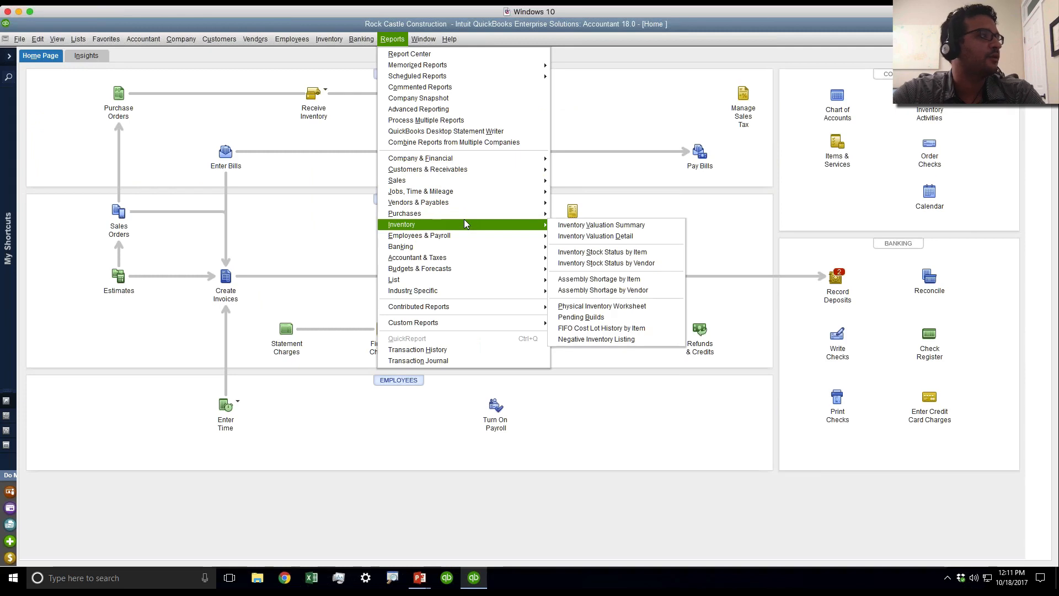
pyautogui.click(448, 191)
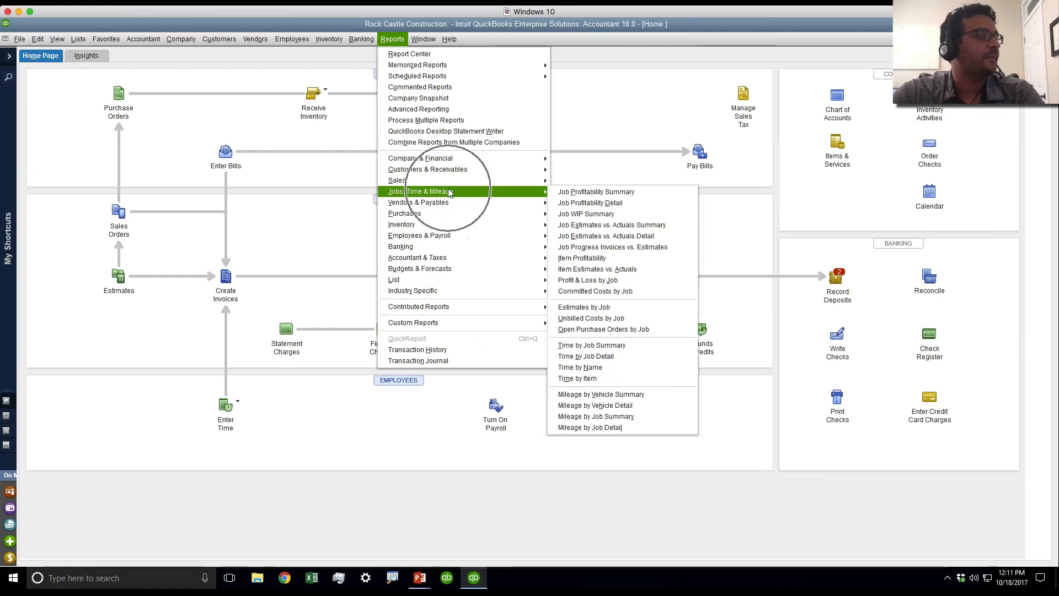
pyautogui.click(606, 368)
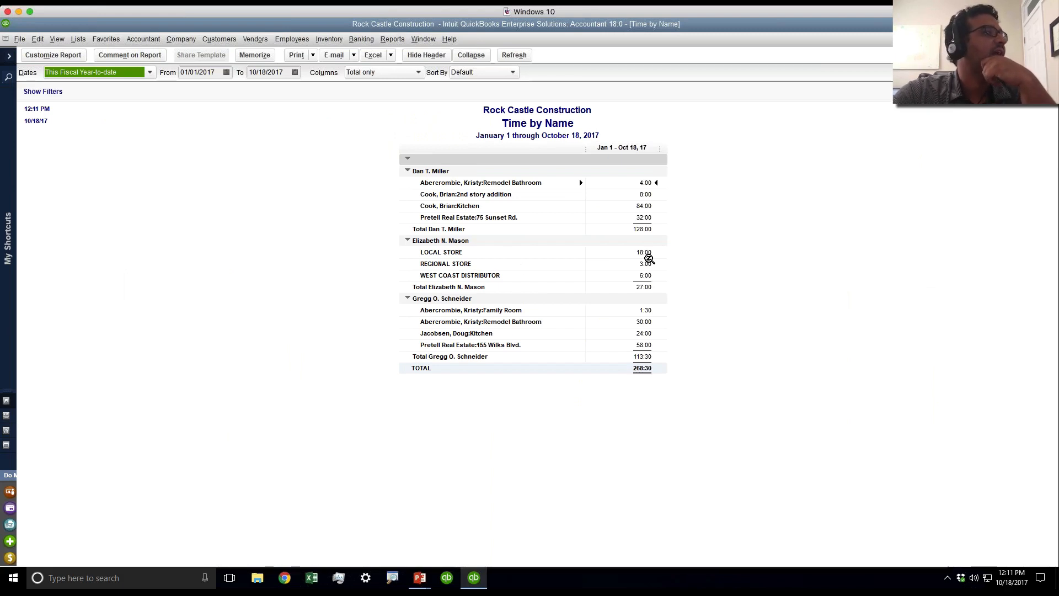
pyautogui.click(89, 72)
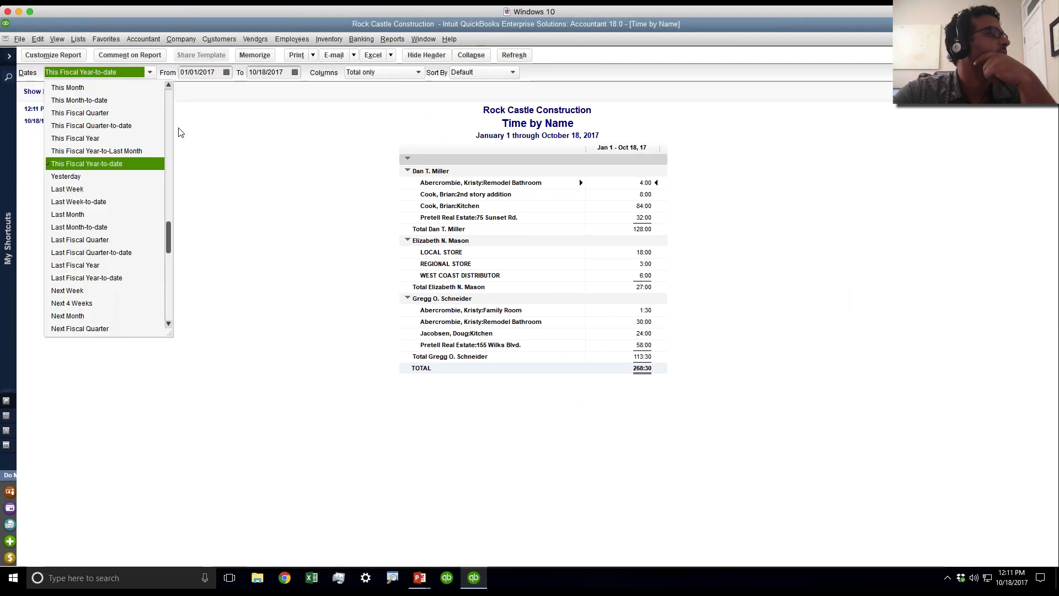
pyautogui.scroll(2, 166, 104)
pyautogui.click(147, 113)
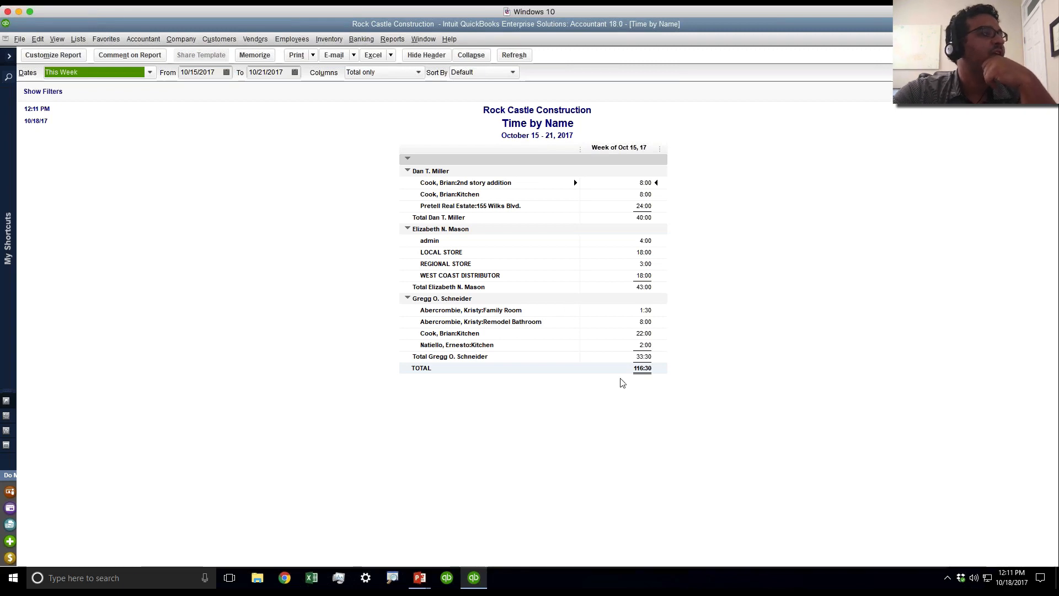
pyautogui.click(644, 242)
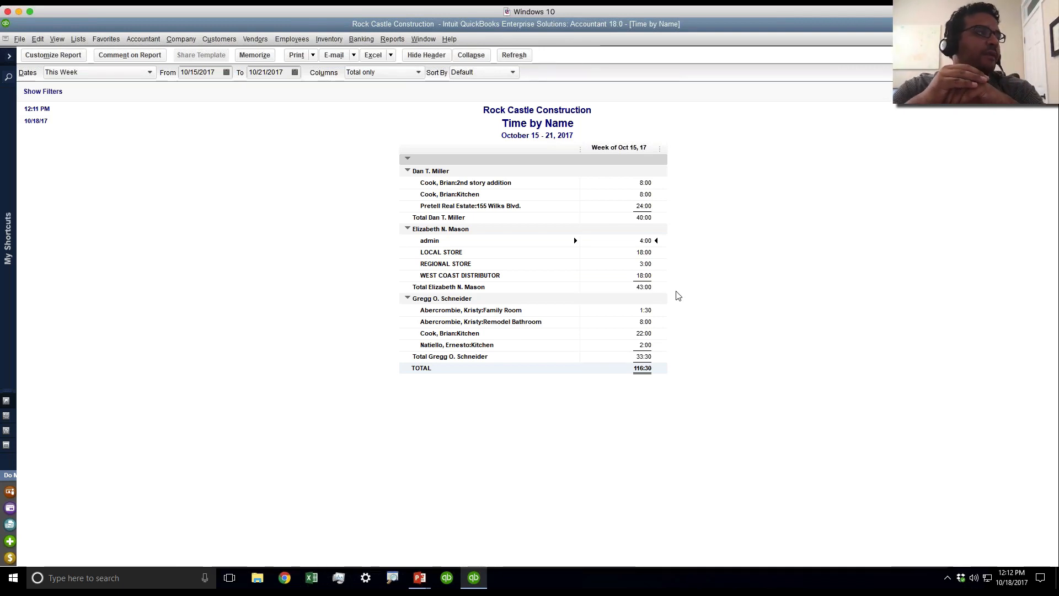
pyautogui.click(399, 43)
pyautogui.click(440, 192)
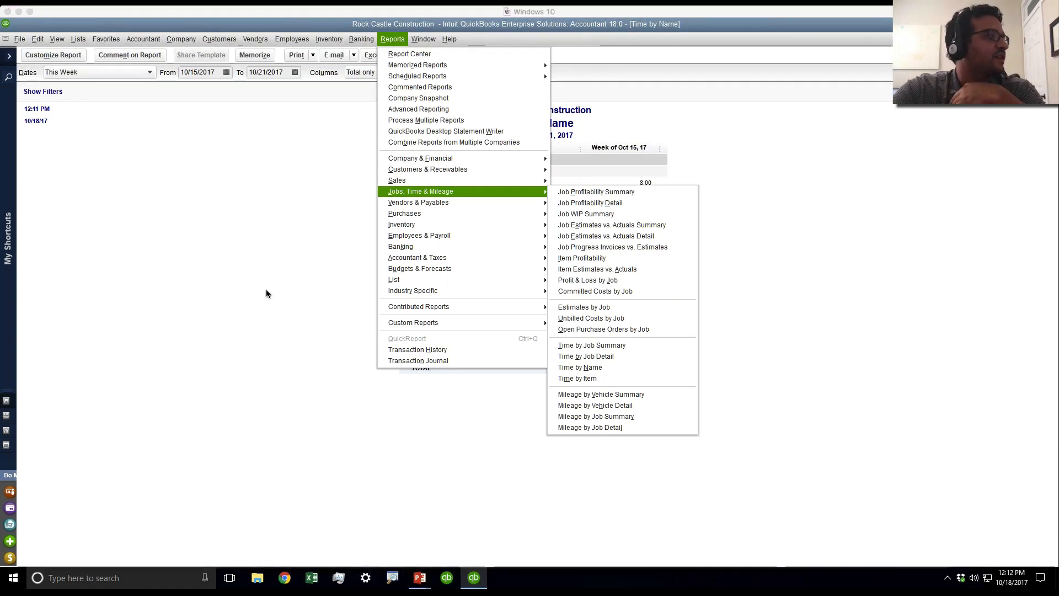
pyautogui.click(255, 274)
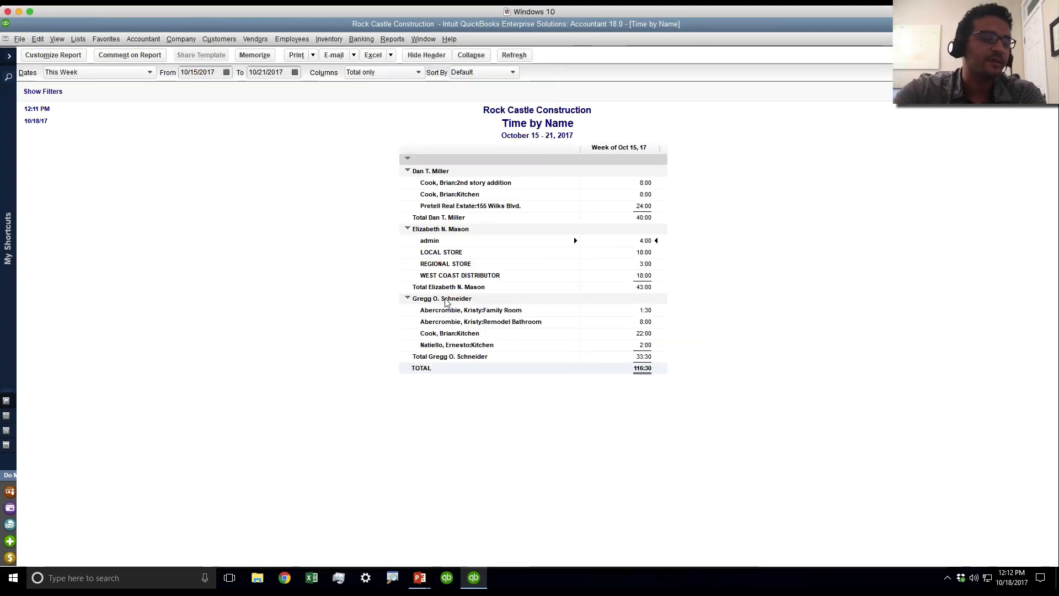
# - Close the Time by Name report and open a blank customer invoice
pyautogui.press('Escape')
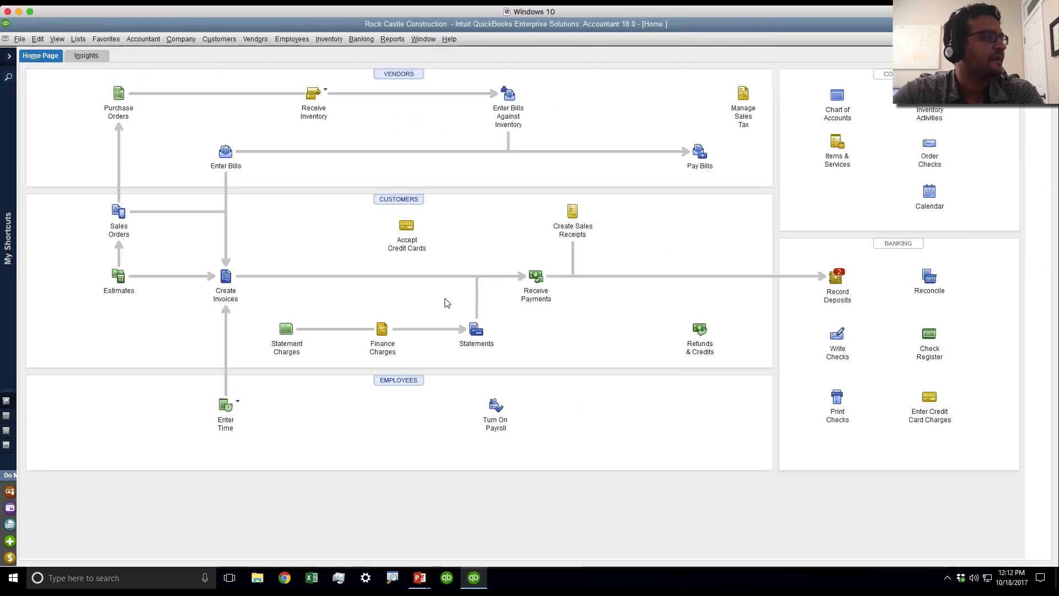
pyautogui.click(228, 41)
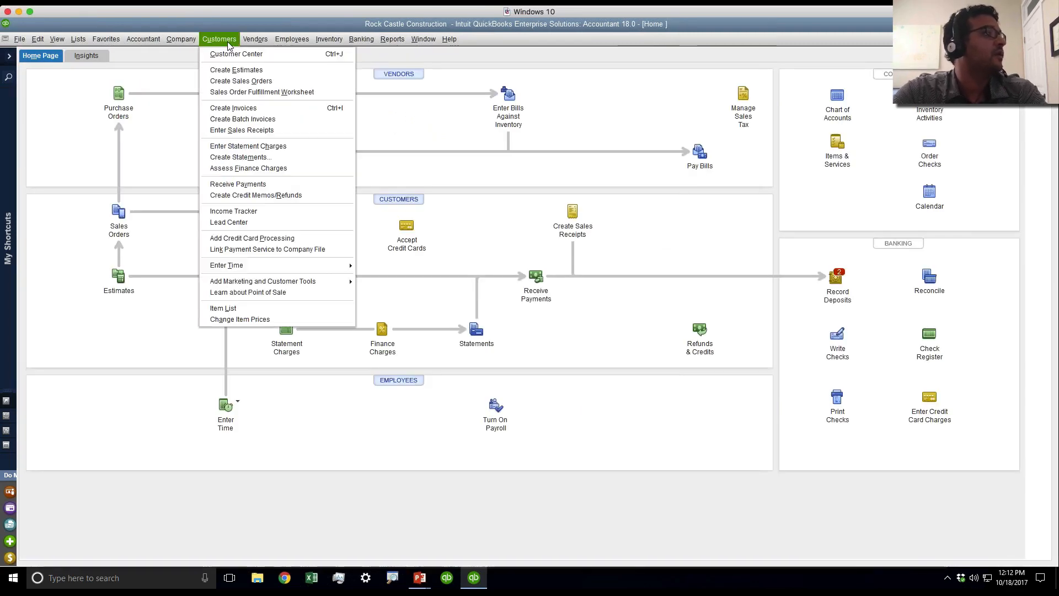
pyautogui.click(248, 110)
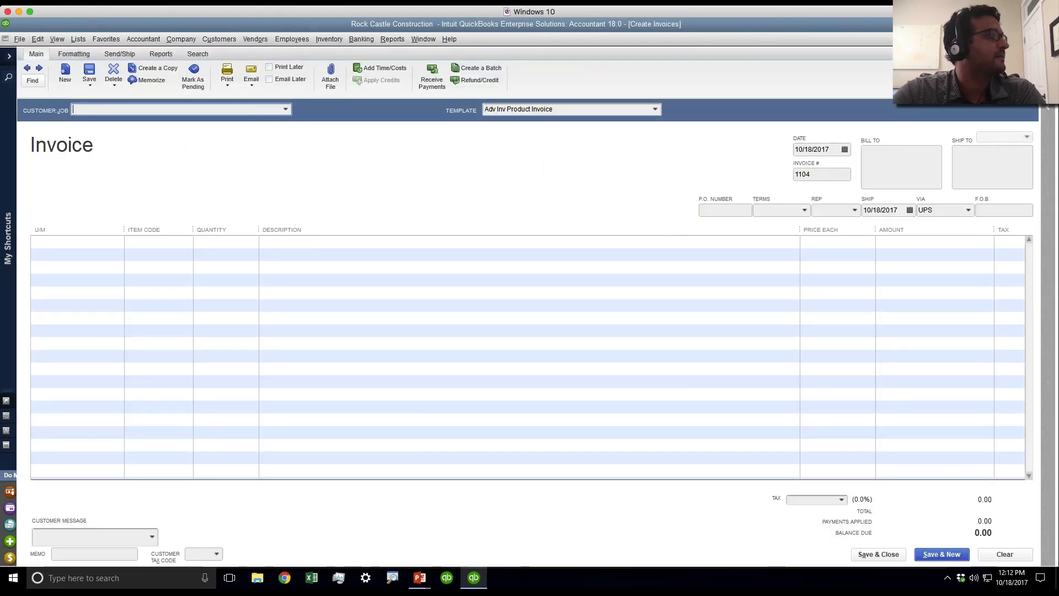
# - Choose LOCAL STORE as the invoice customer and open its billable time and costs without using the available sales order
pyautogui.click(285, 109)
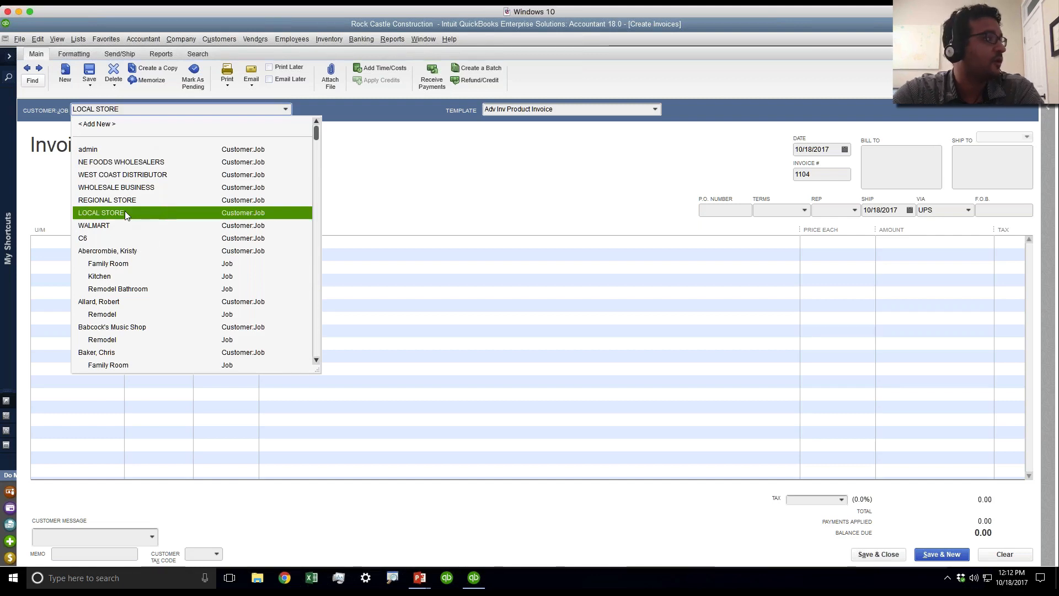
pyautogui.click(125, 212)
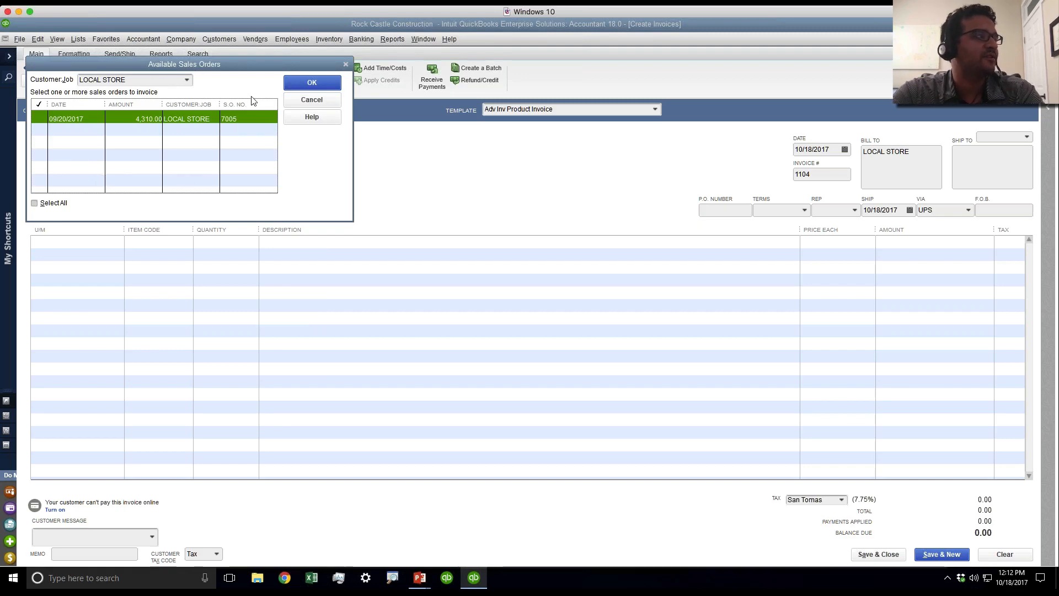
pyautogui.click(312, 100)
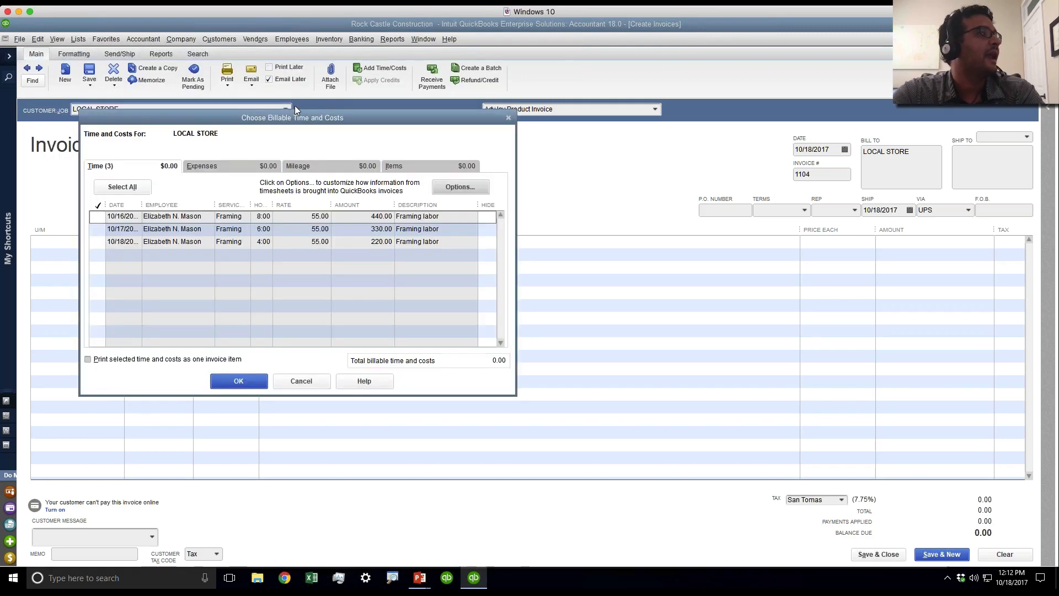
pyautogui.moveTo(278, 124); pyautogui.dragTo(367, 140)
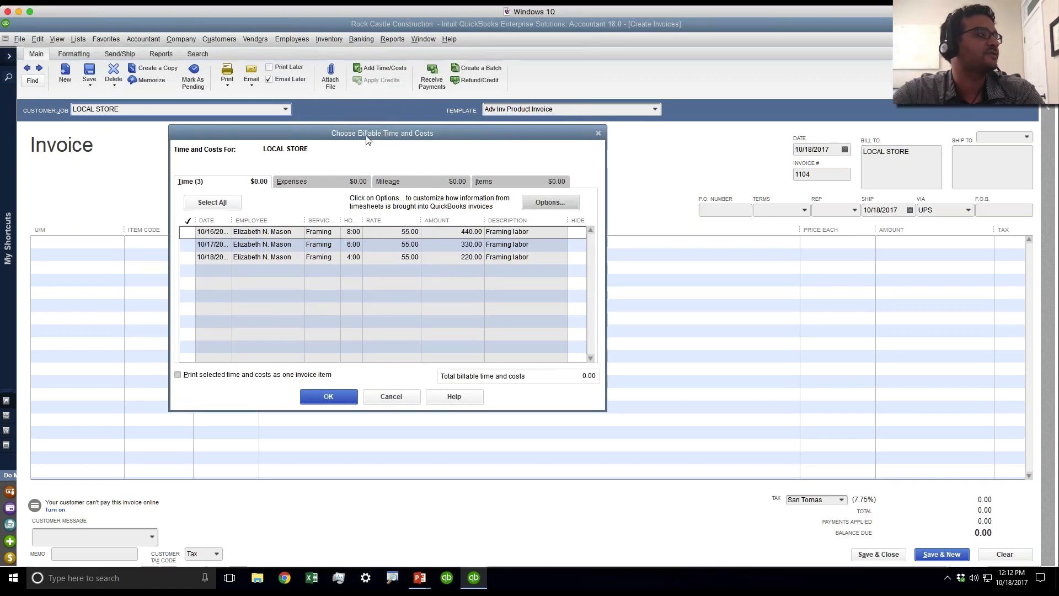
# - Review the billable expenses, mileage and items for LOCAL STORE, and return to its billable time entries
pyautogui.click(209, 185)
pyautogui.click(323, 182)
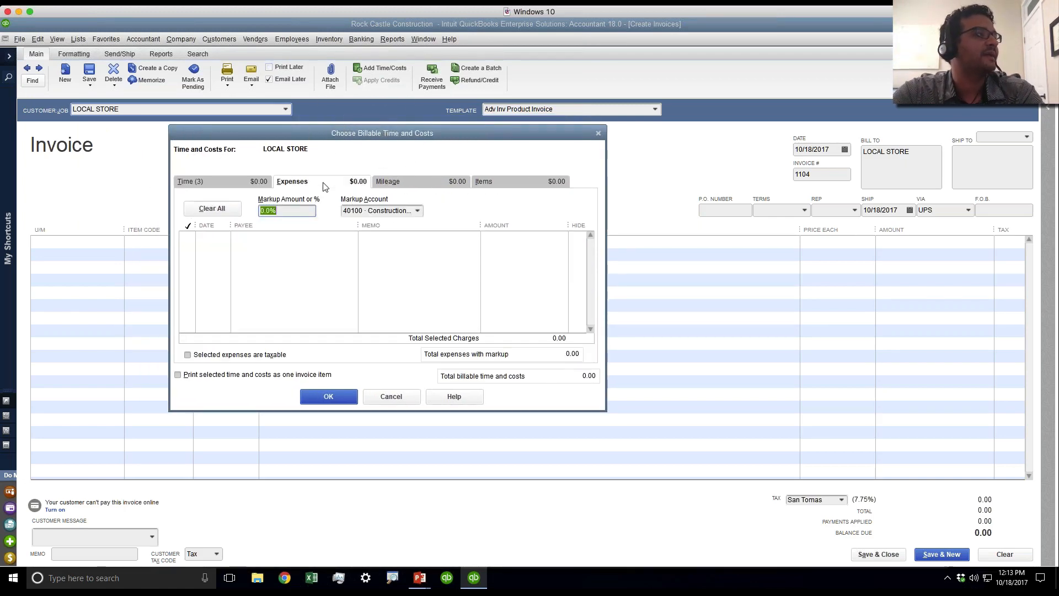
pyautogui.click(415, 180)
pyautogui.click(502, 183)
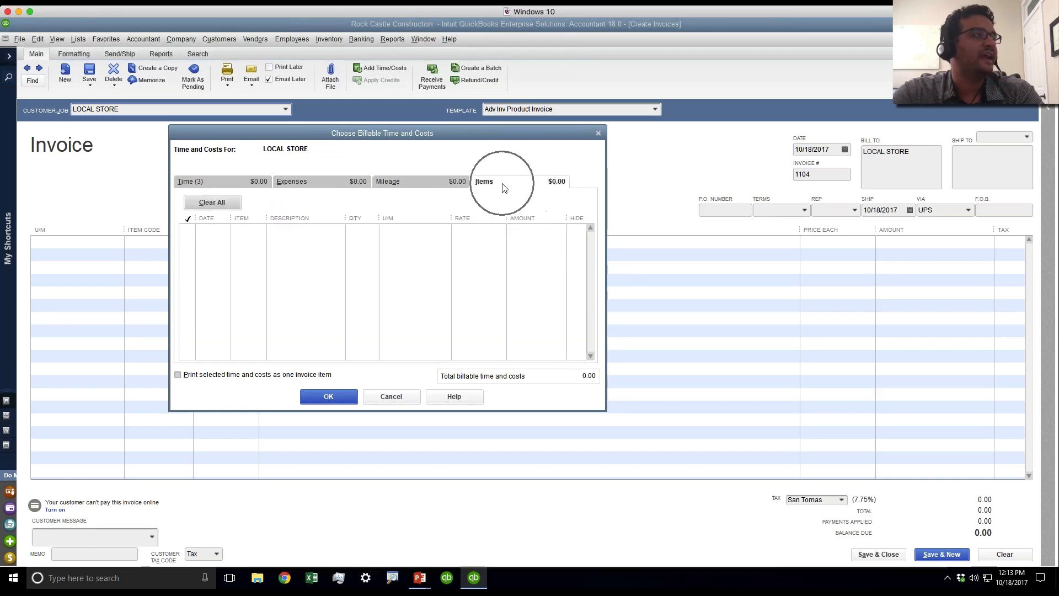
pyautogui.click(222, 184)
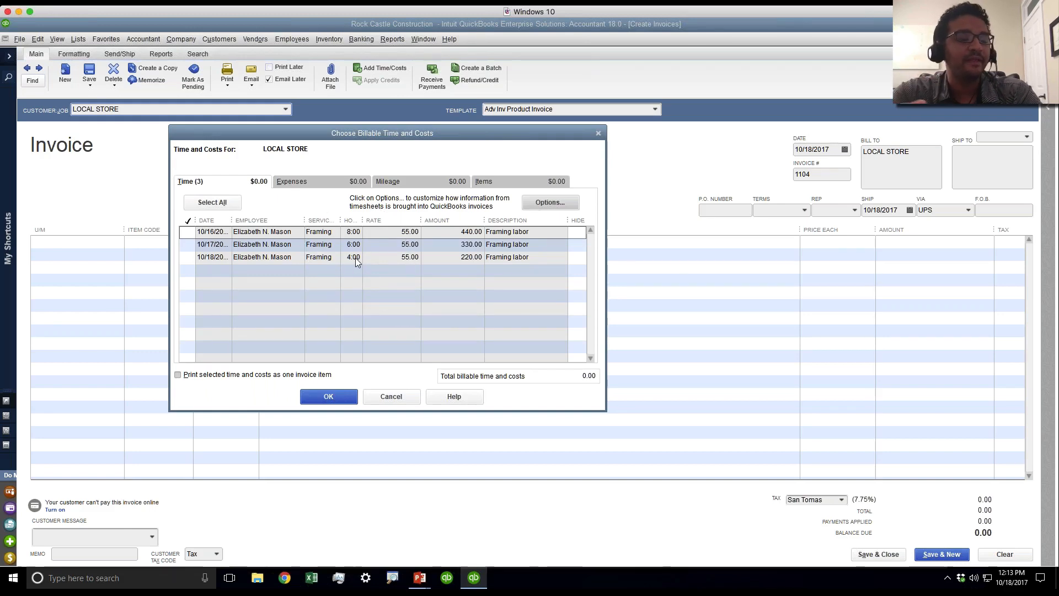
# - Add the 10/16, 10/17 and 10/18 Framing time entries to the LOCAL STORE invoice
pyautogui.click(190, 231)
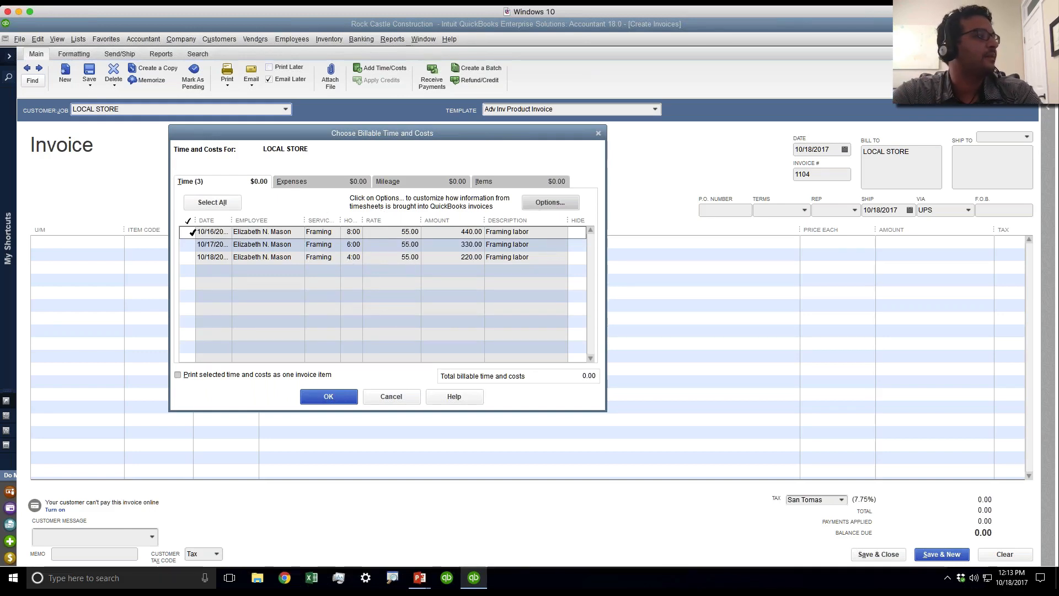
pyautogui.click(193, 231)
pyautogui.click(190, 244)
pyautogui.click(187, 257)
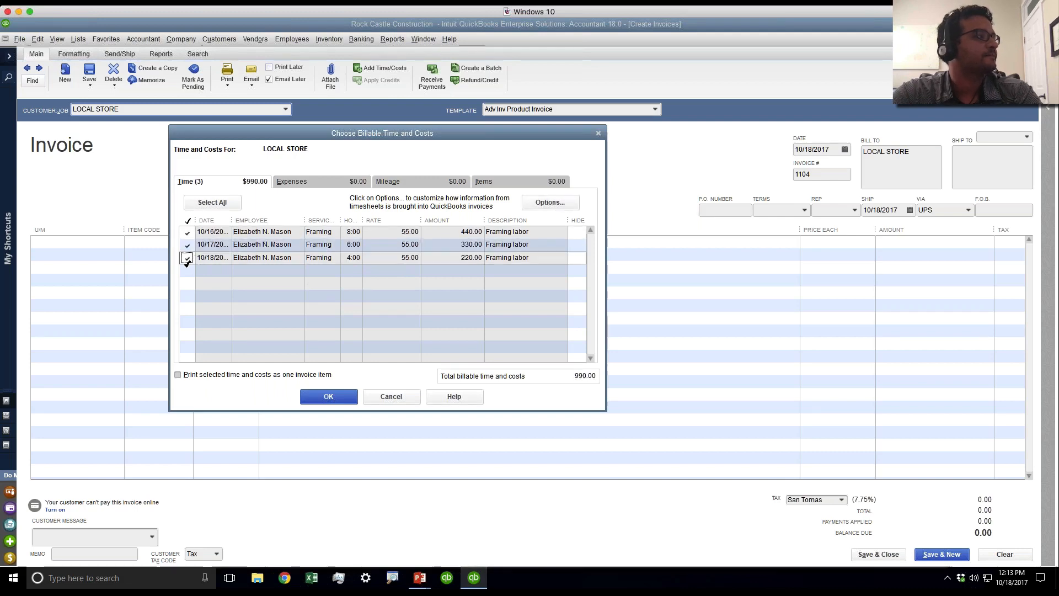
pyautogui.click(341, 393)
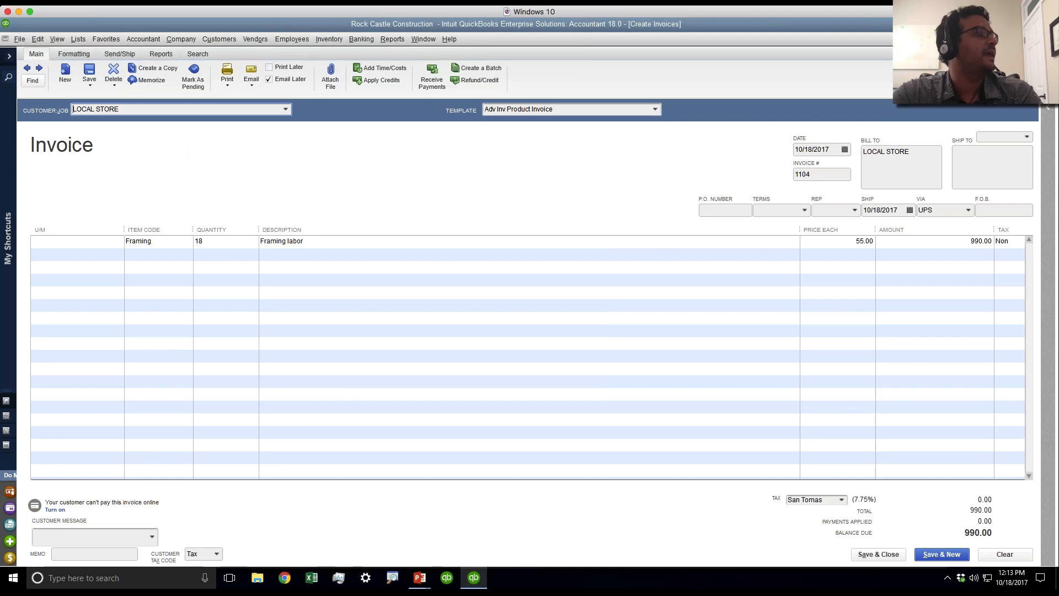
# - Reopen the invoice's billable time and costs and try to deselect the 10/17 time entry
pyautogui.click(381, 68)
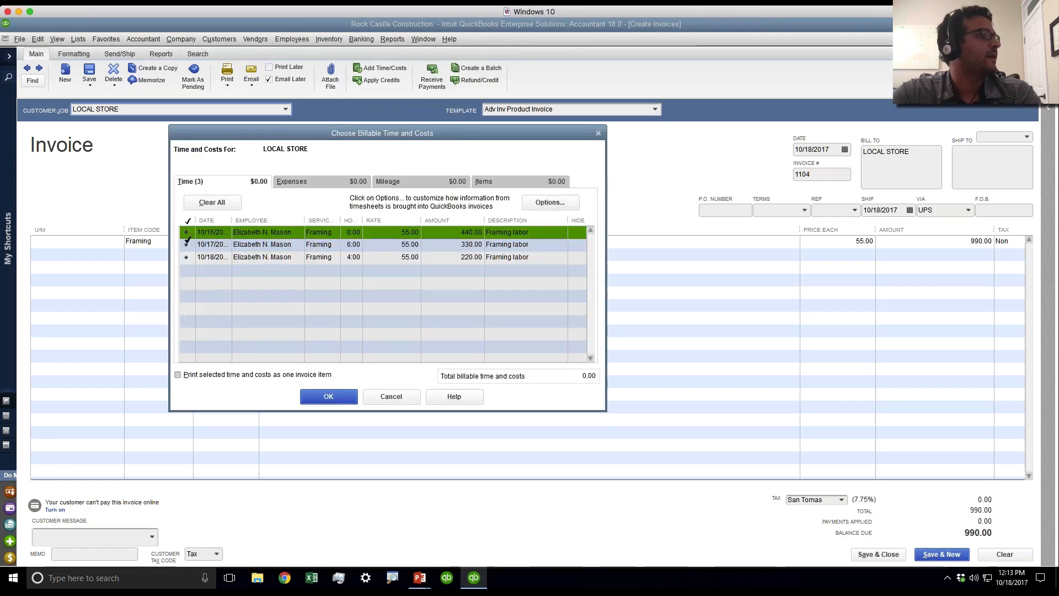
pyautogui.click(186, 244)
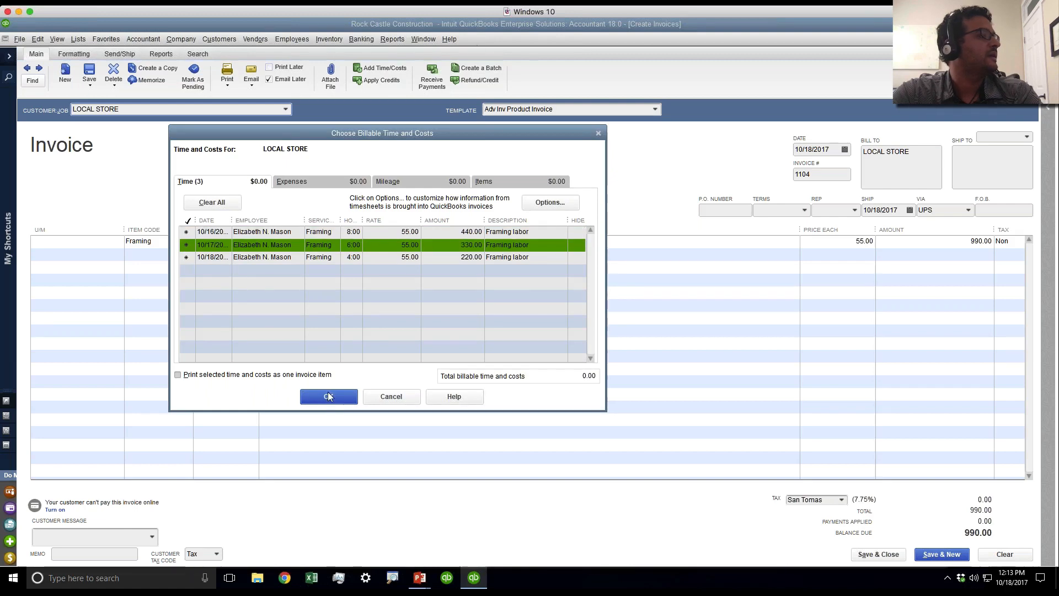
pyautogui.click(341, 402)
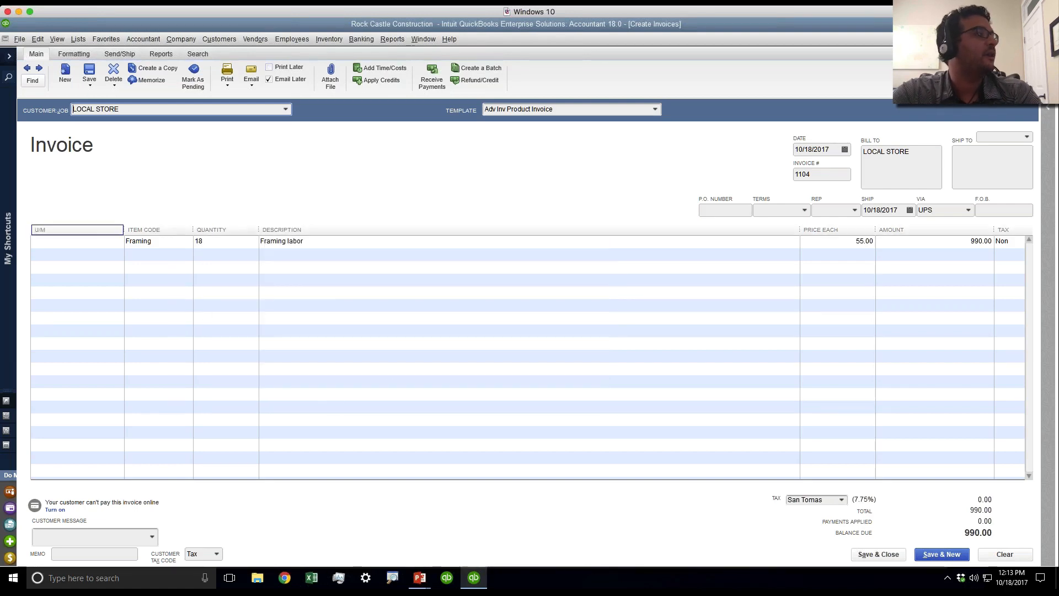
# - Select the quantity of the Framing line on the invoice
pyautogui.click(215, 246)
pyautogui.press('BackSpace')
pyautogui.click(215, 251)
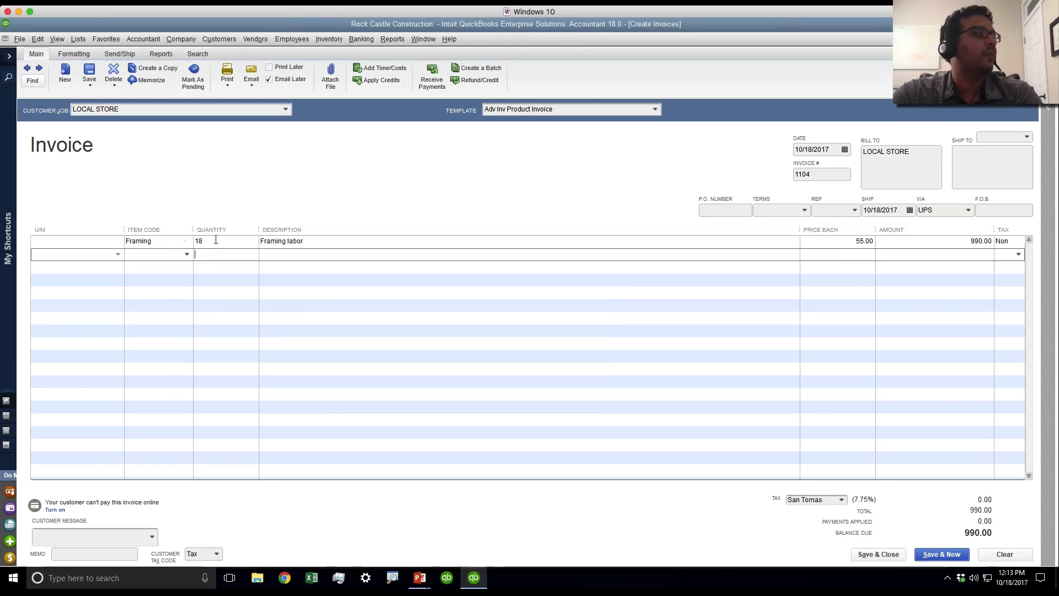
pyautogui.click(215, 240)
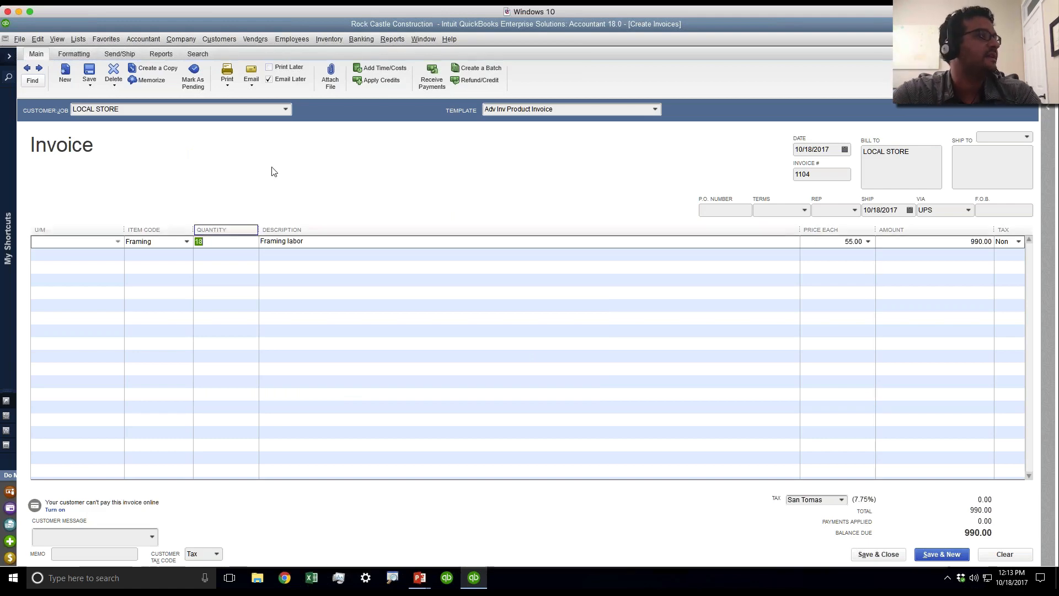
# - Try to deselect the 10/16 and 10/17 entries in the billable time list, and cancel without changes
pyautogui.click(380, 68)
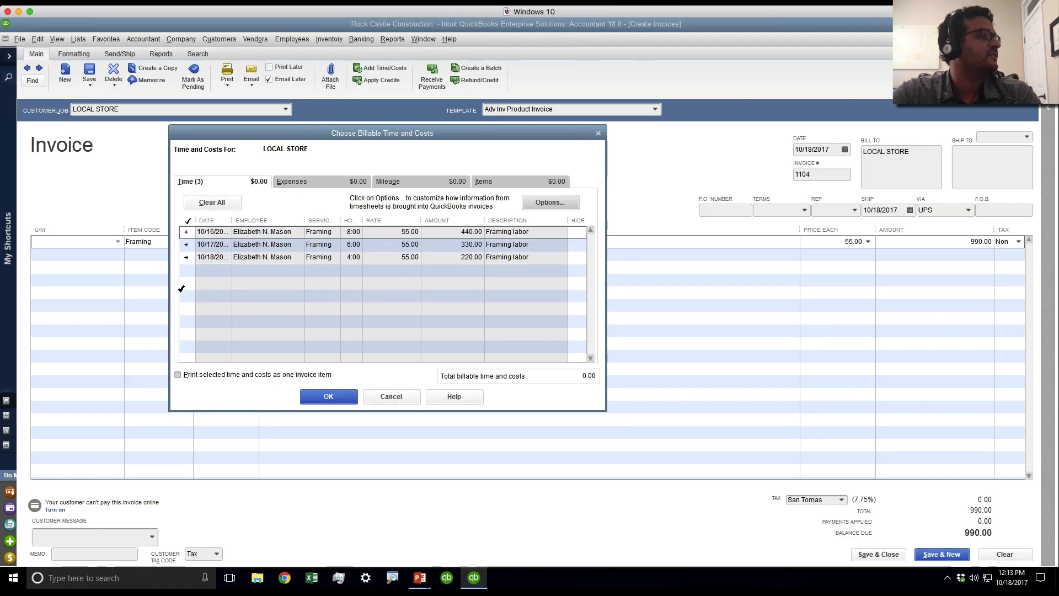
pyautogui.click(194, 231)
pyautogui.click(197, 245)
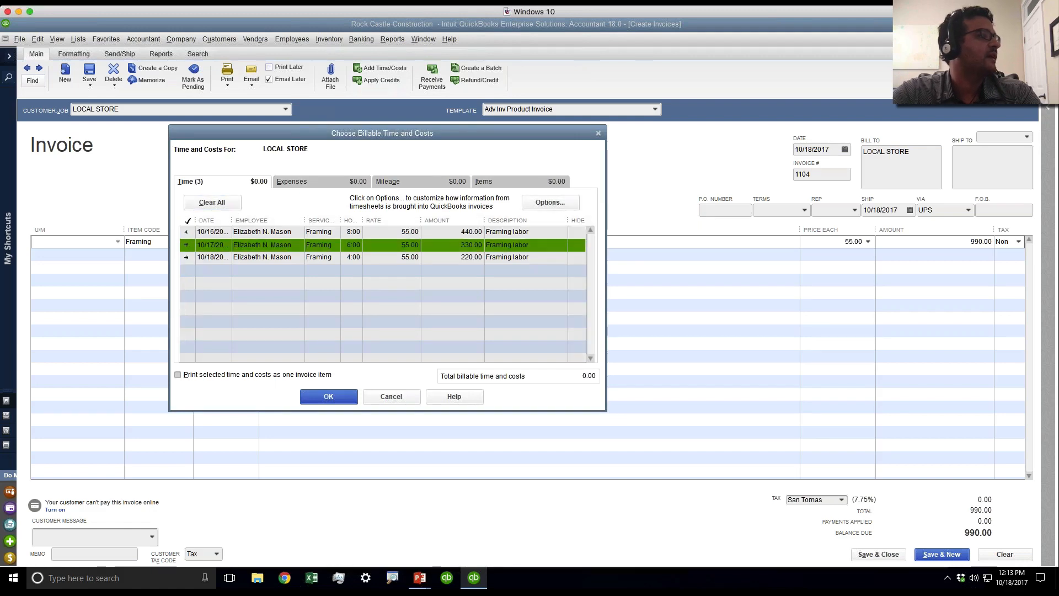
pyautogui.click(384, 396)
# - Clear the invoice, choose LOCAL STORE again without its sales order, and add only the 10/16 Framing time entry
pyautogui.click(996, 551)
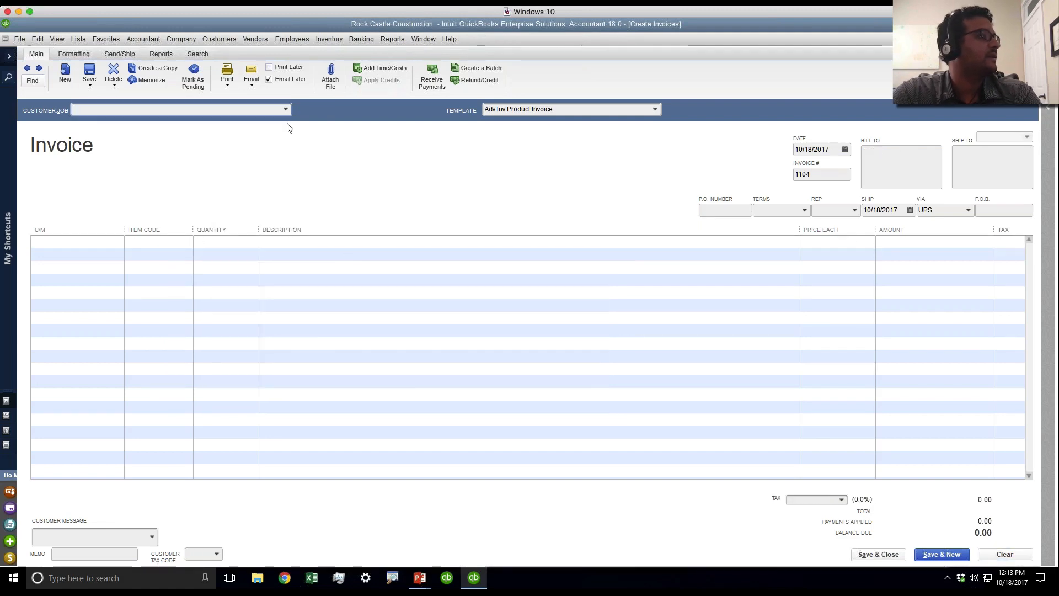
pyautogui.click(285, 109)
pyautogui.click(118, 214)
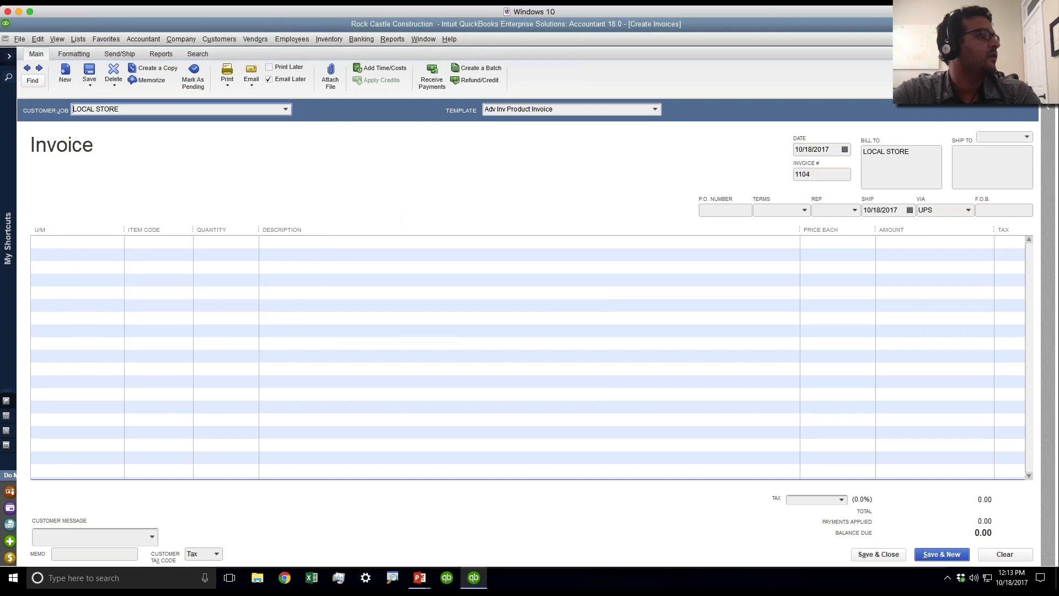
pyautogui.click(309, 97)
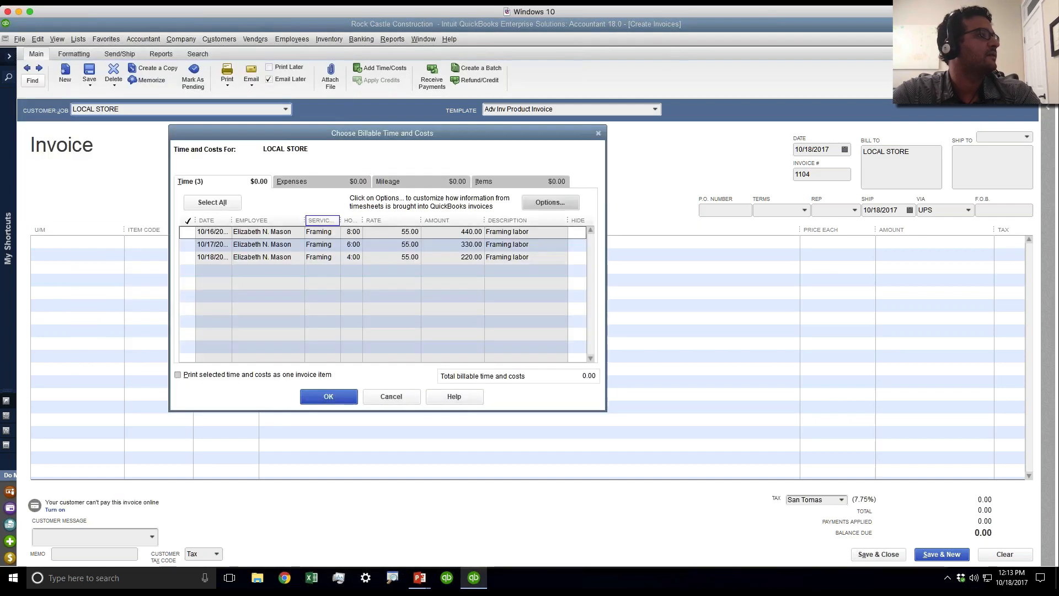
pyautogui.click(187, 232)
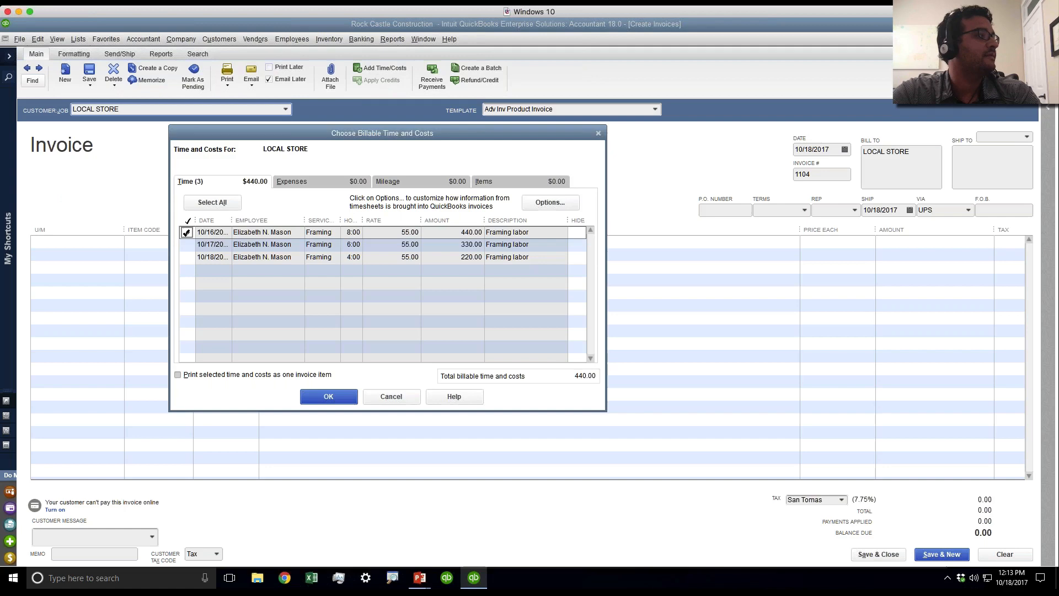
pyautogui.click(329, 396)
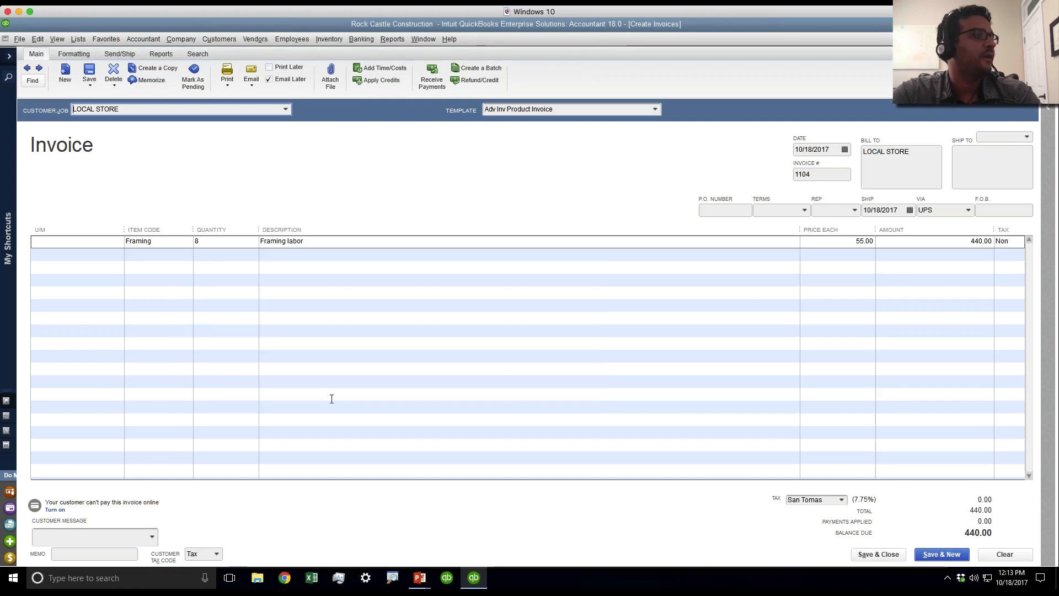
# - Save the LOCAL STORE invoice with Email Later turned off, cancelling the request for the customer's e-mail address
pyautogui.click(89, 70)
pyautogui.click(205, 201)
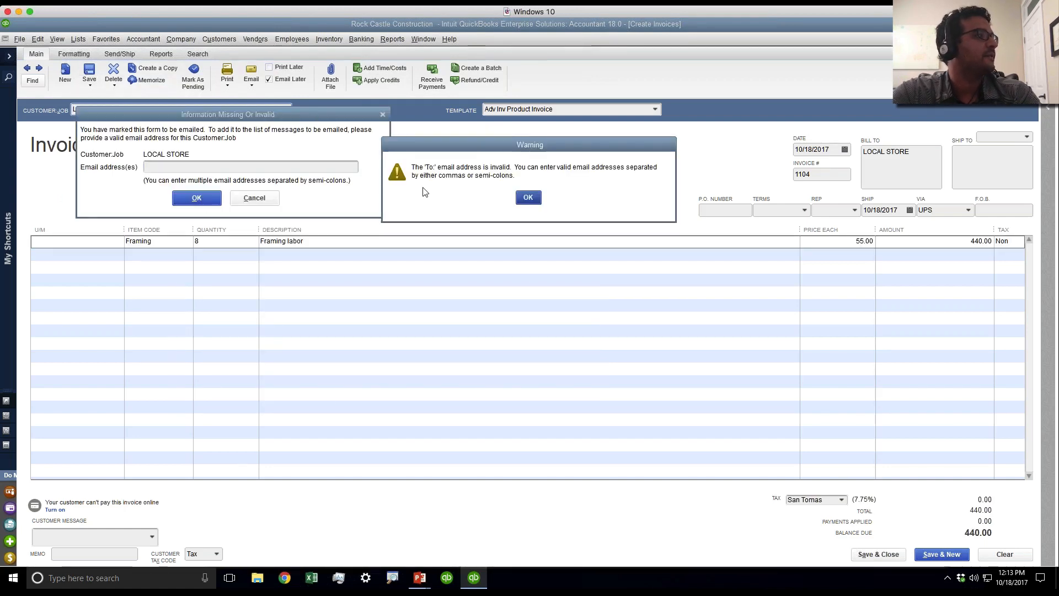
pyautogui.click(527, 198)
pyautogui.click(275, 199)
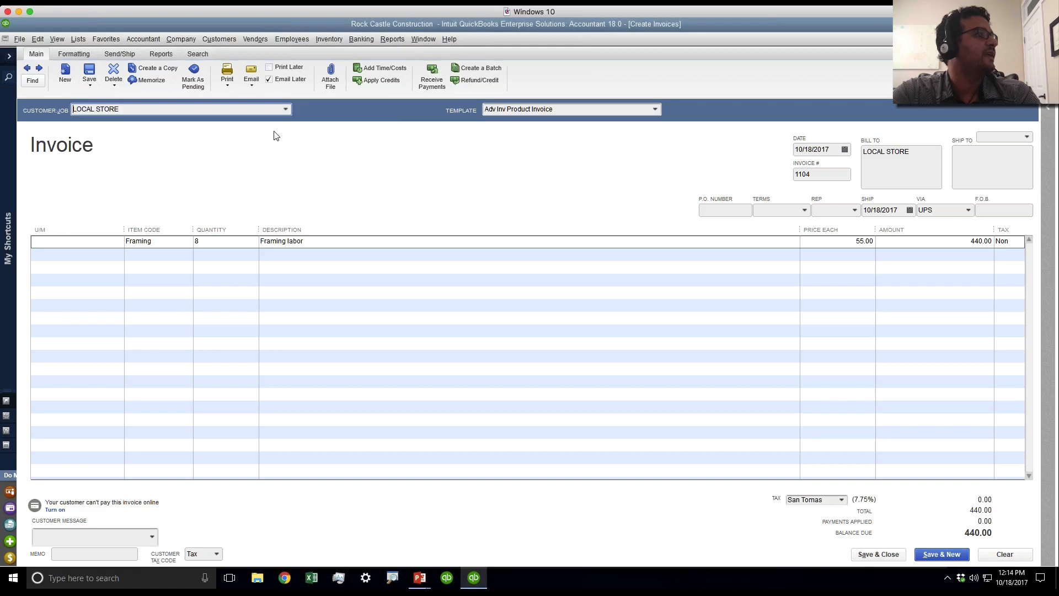
pyautogui.click(269, 80)
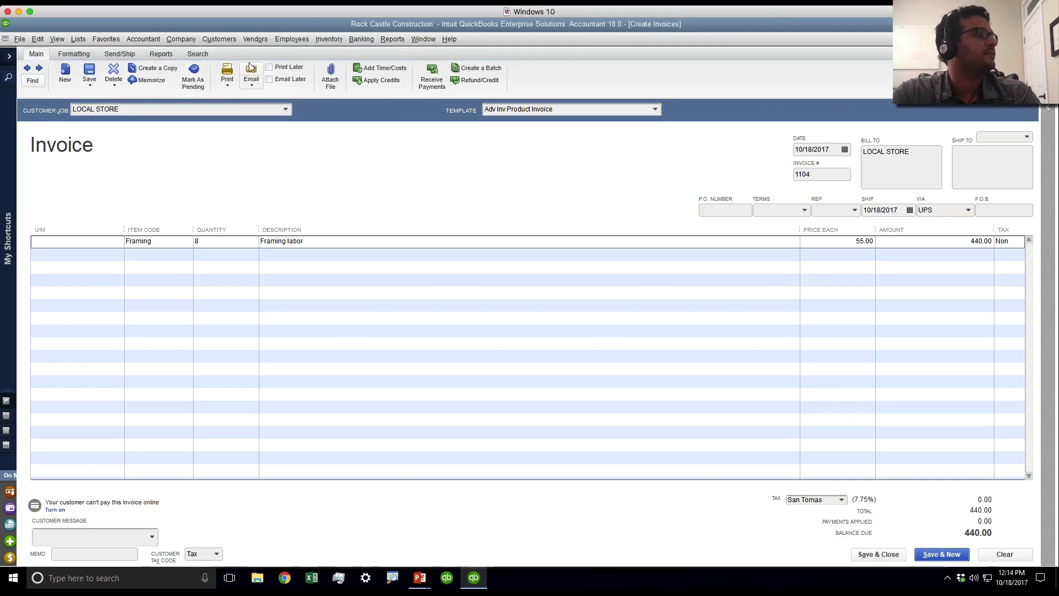
# - Add the 10/17 Framing time entry to the saved invoice, and discard that addition
pyautogui.click(381, 68)
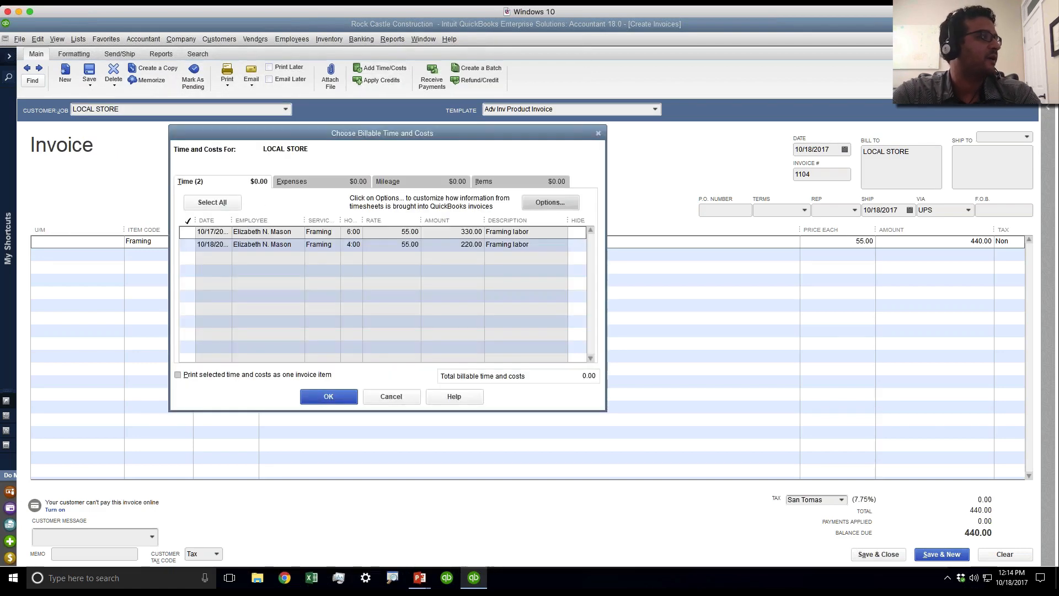
pyautogui.click(187, 232)
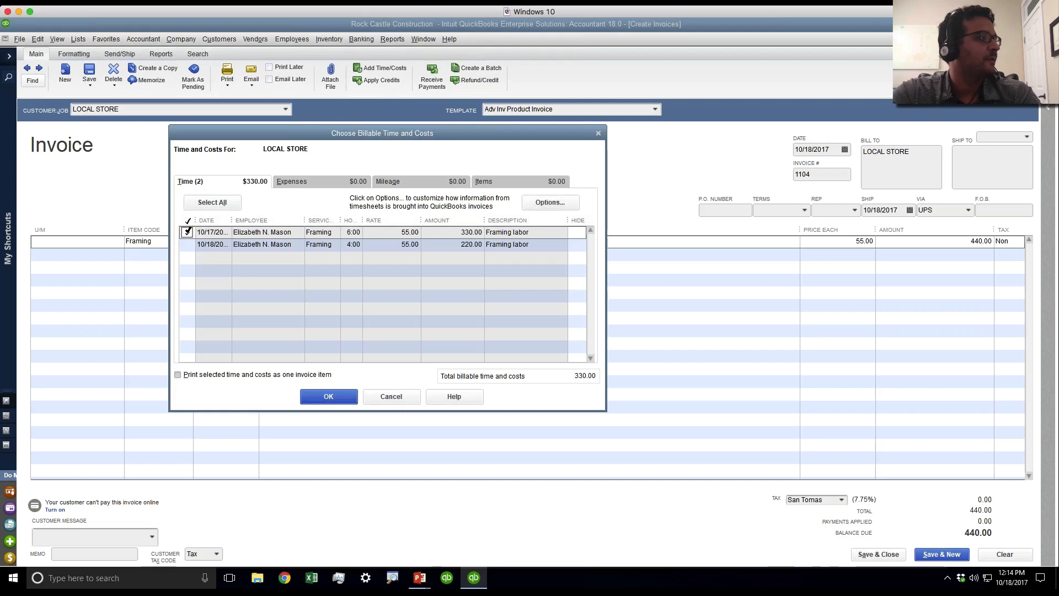
pyautogui.click(328, 396)
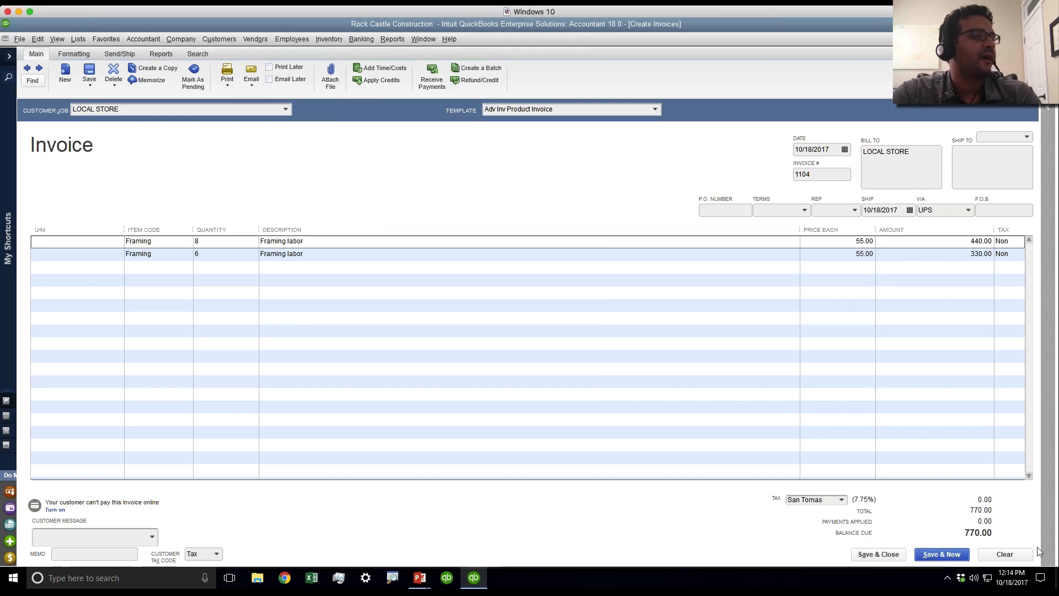
pyautogui.click(1003, 559)
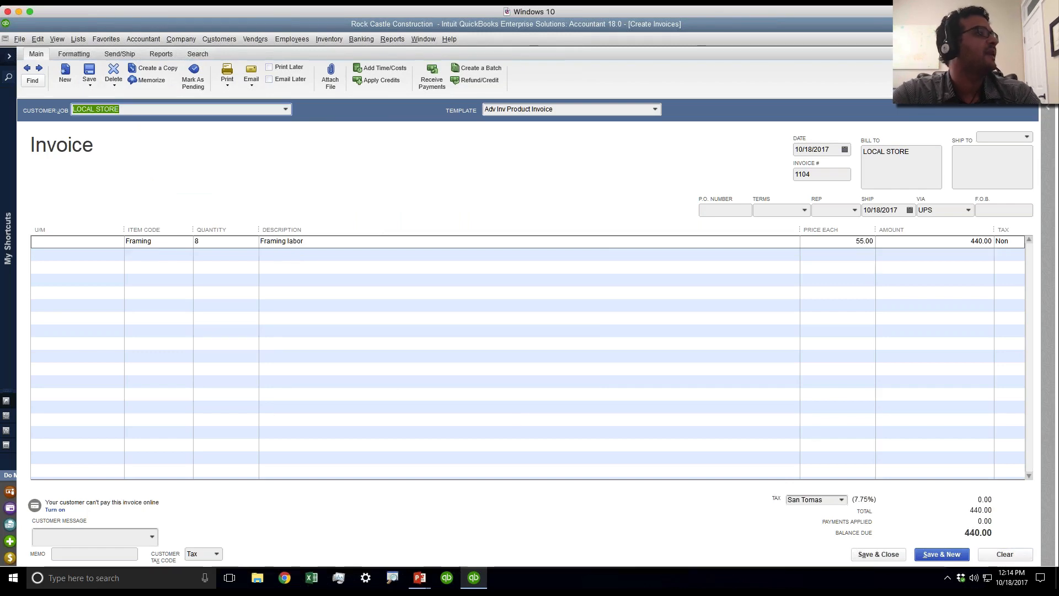
# - Add the 10/17 and 10/18 Framing time entries to the invoice together and select the new line's quantity
pyautogui.click(384, 72)
pyautogui.click(187, 232)
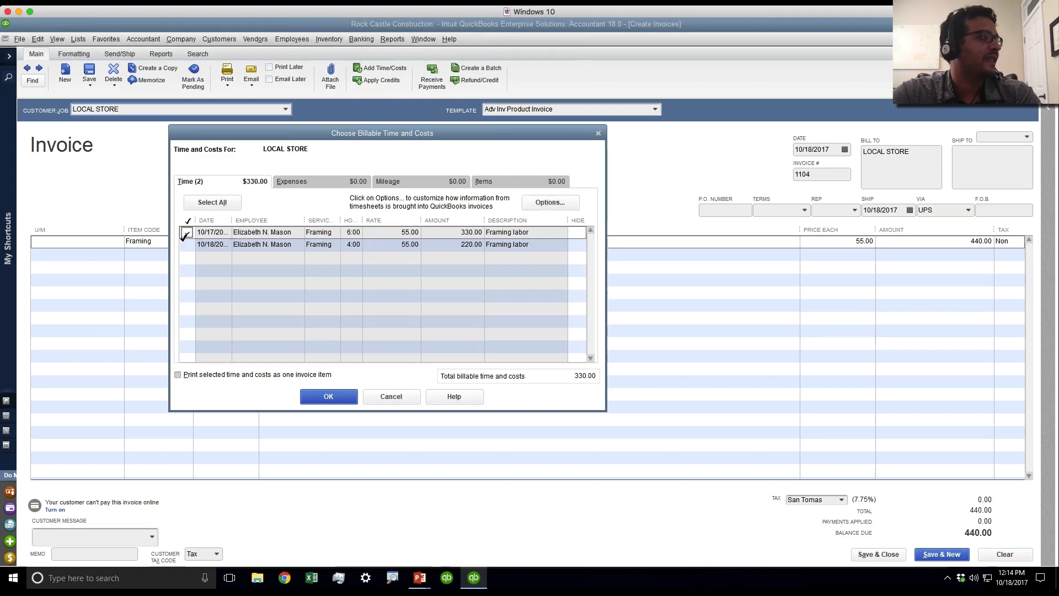
pyautogui.click(186, 245)
pyautogui.click(342, 397)
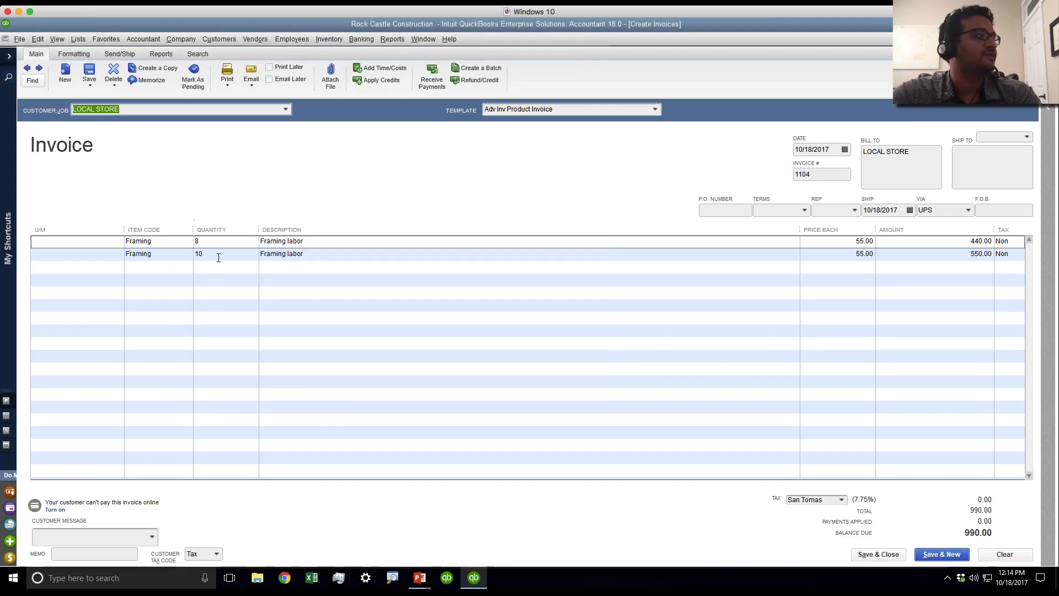
pyautogui.click(218, 255)
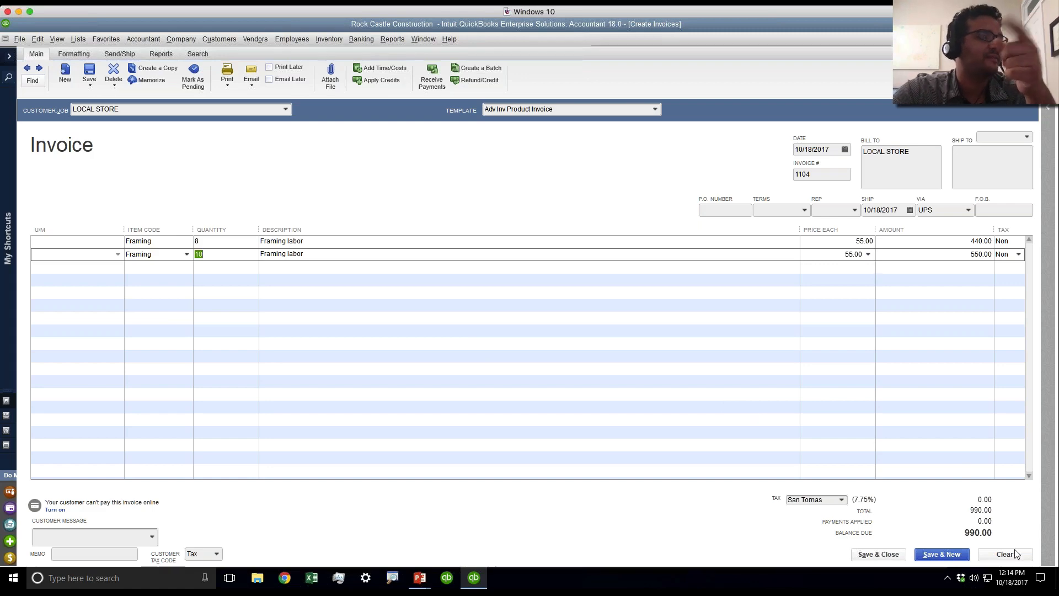
# - Delete the LOCAL STORE invoice and confirm the deletion
pyautogui.rightClick(247, 193)
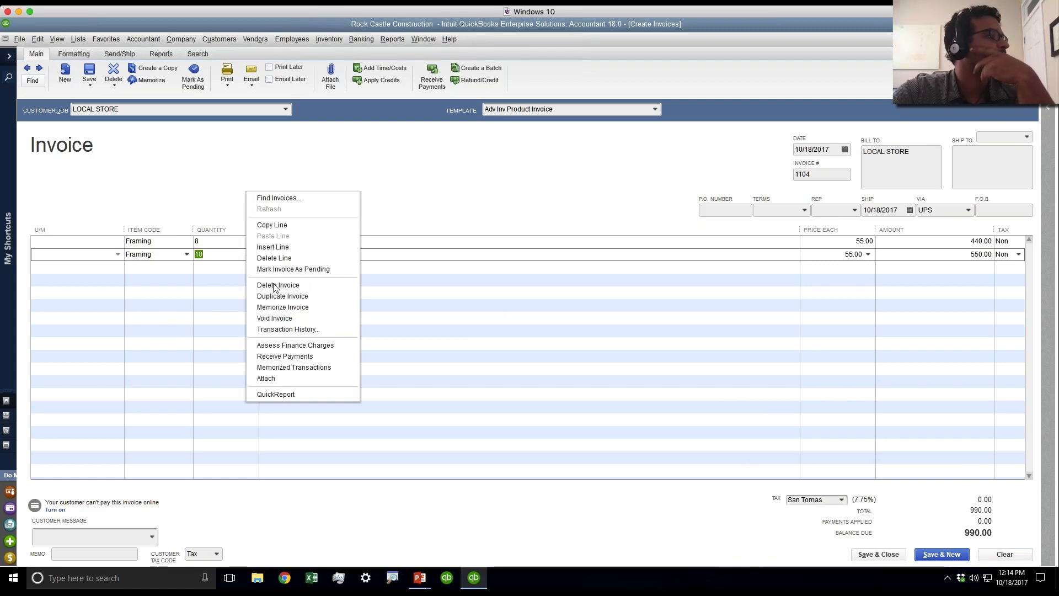
pyautogui.click(274, 286)
pyautogui.click(501, 197)
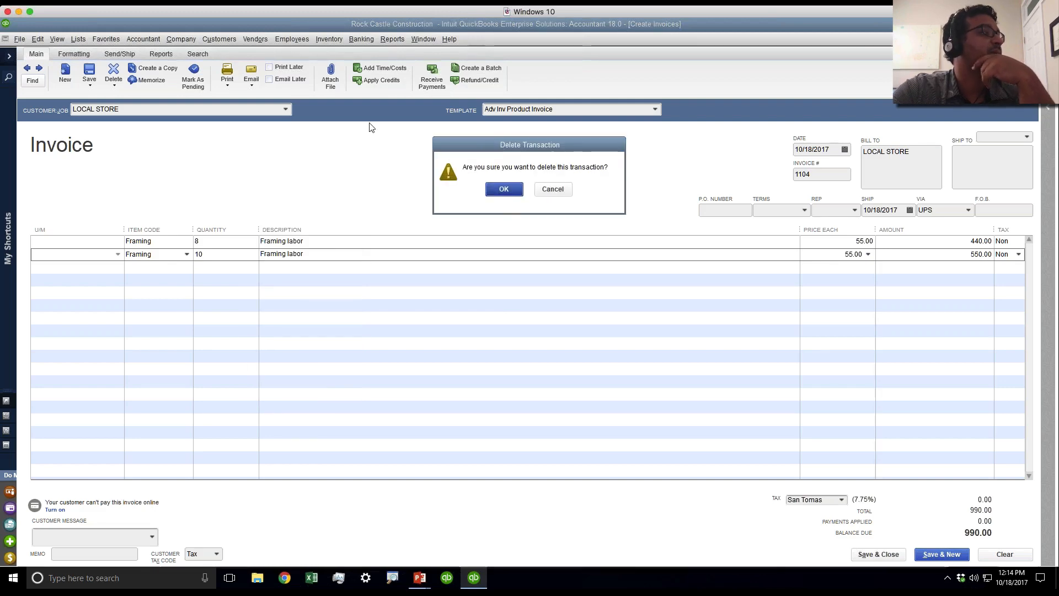
pyautogui.click(503, 188)
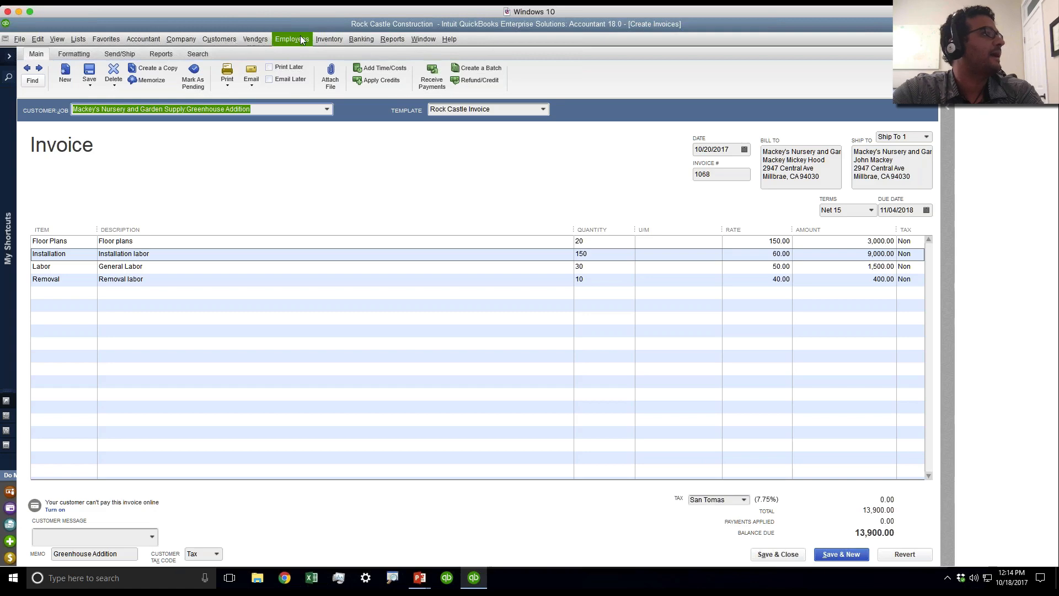
# - Open the weekly timesheet for Oct 16 to Oct 22, 2017 of the employee who logged the LOCAL STORE Framing hours
pyautogui.click(292, 38)
pyautogui.moveTo(356, 67)
pyautogui.click(428, 70)
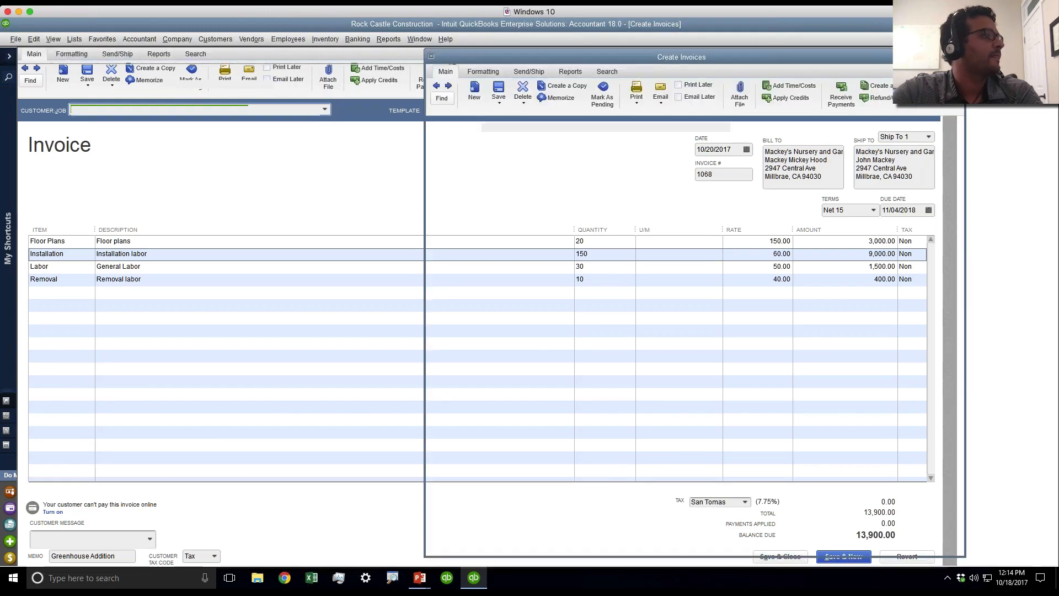
pyautogui.click(280, 84)
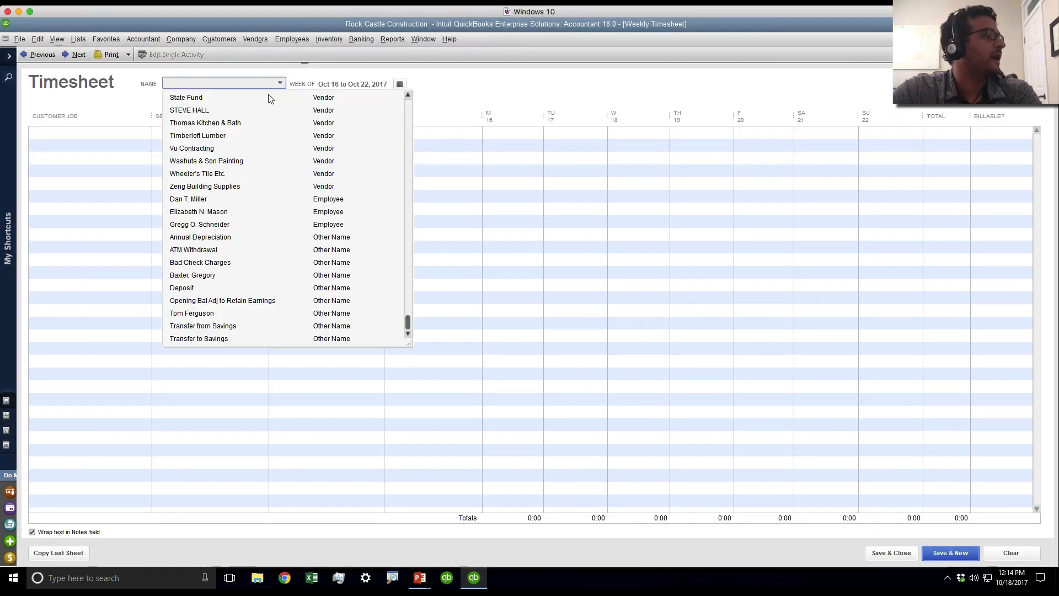
pyautogui.click(214, 212)
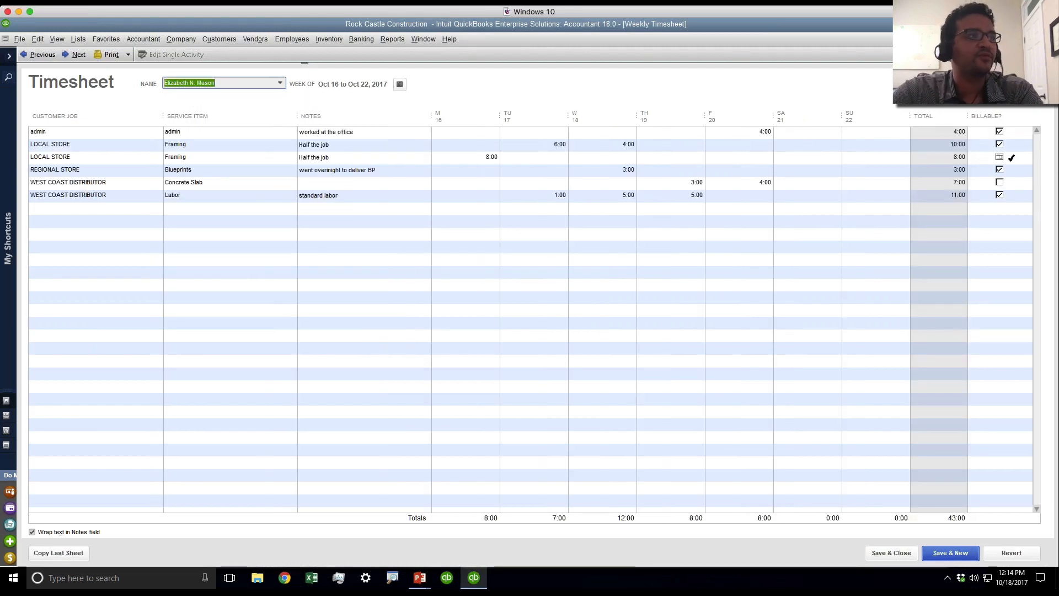
pyautogui.press('ctrl')
pyautogui.press('ctrl')
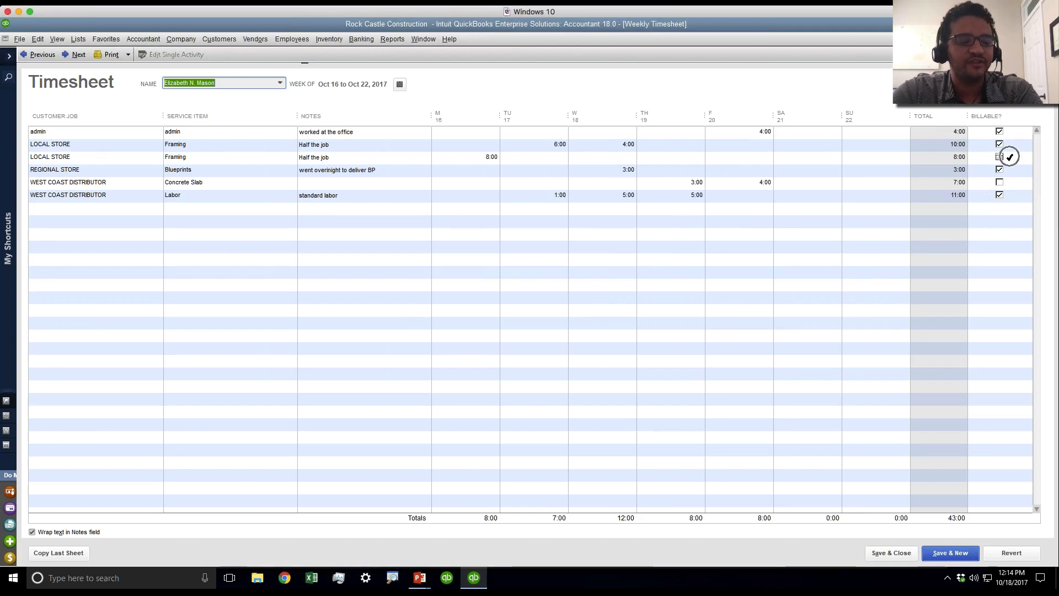
pyautogui.press('ctrl')
pyautogui.press('ctrl')
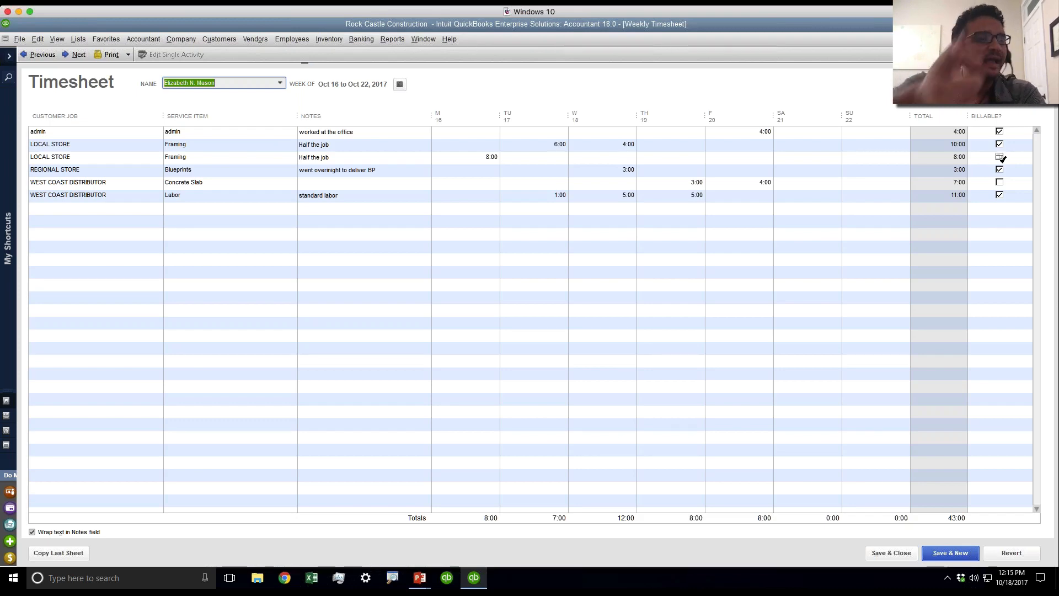
# - Make the already billed 8:00 LOCAL STORE Framing row billable again, and save and close the timesheet
pyautogui.click(1000, 158)
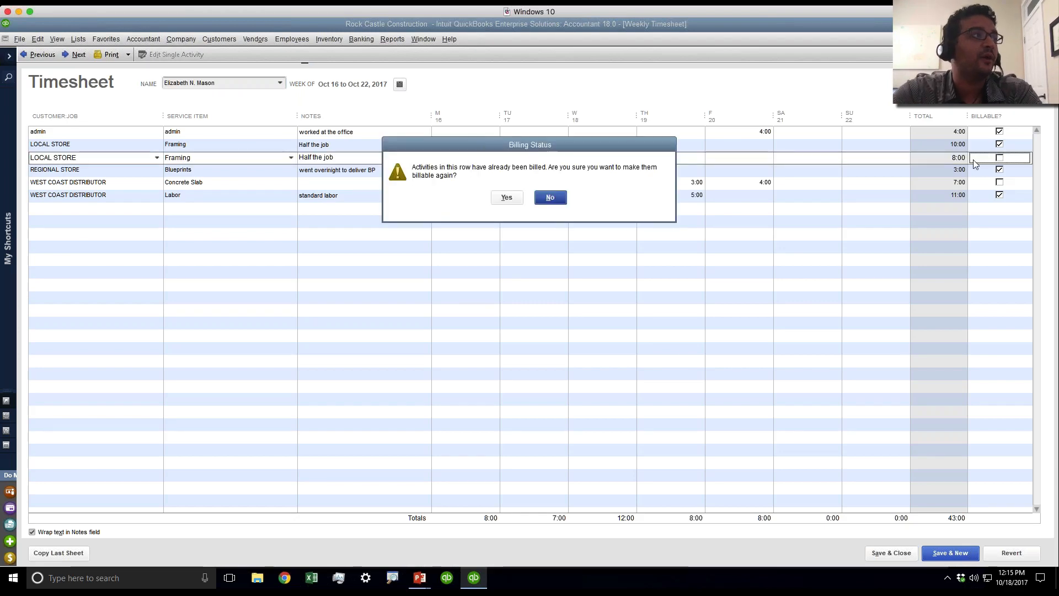
pyautogui.click(506, 197)
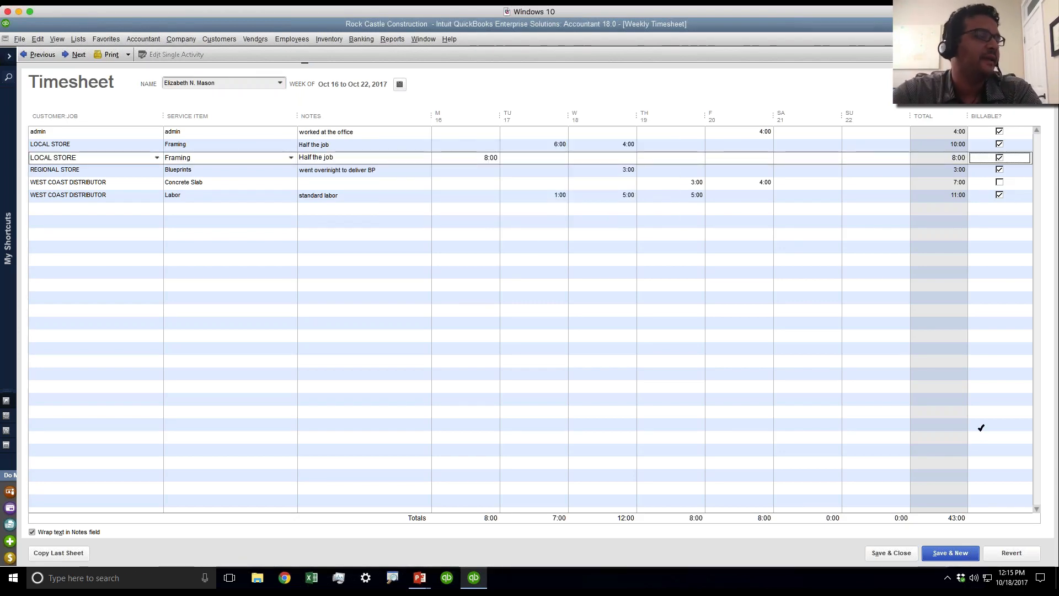
pyautogui.click(892, 553)
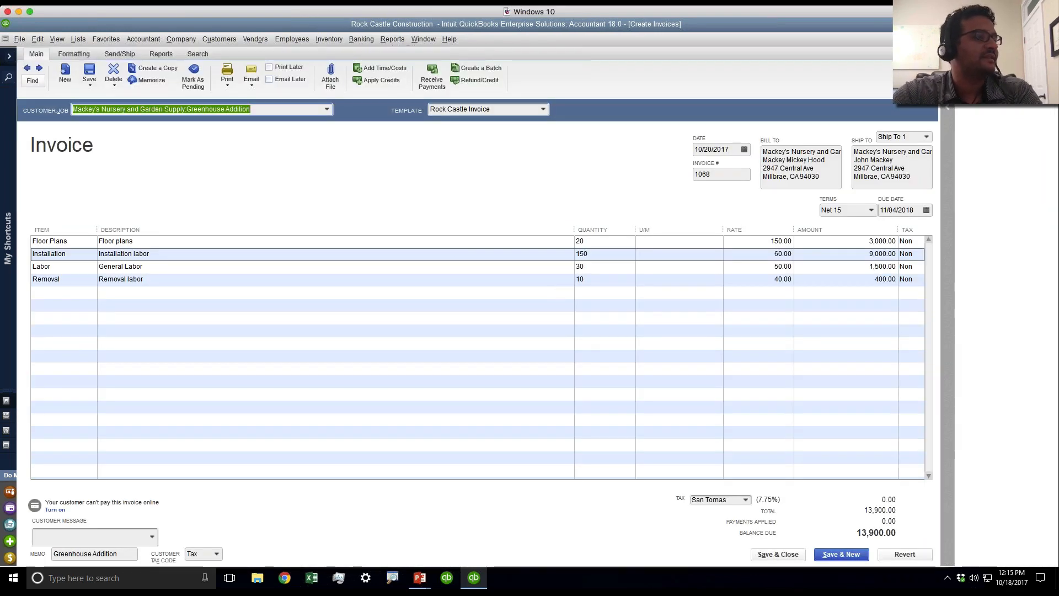
# - Start a new invoice for LOCAL STORE without using its available sales order
pyautogui.click(841, 554)
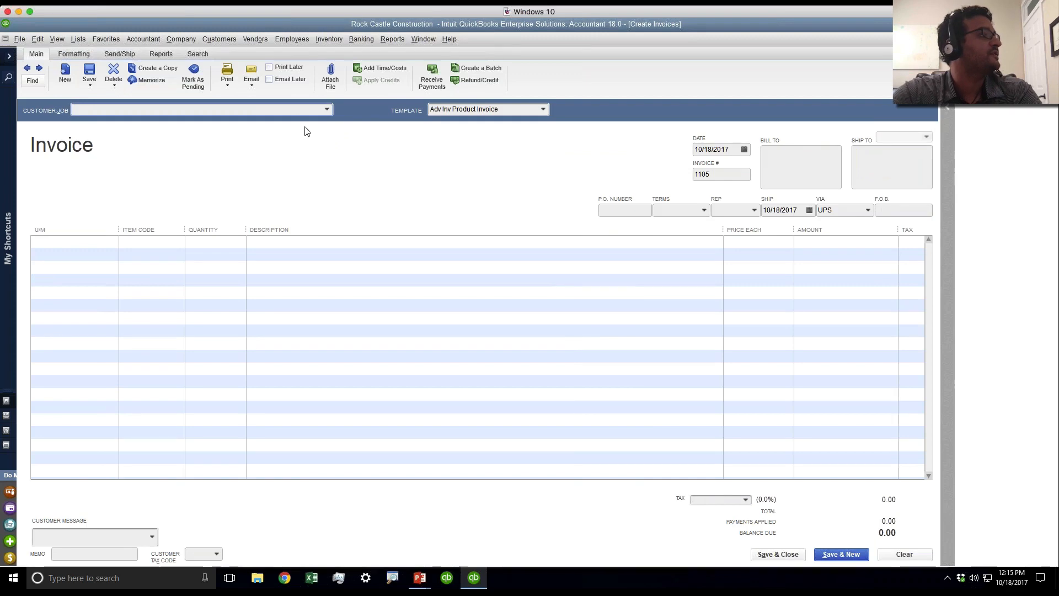
pyautogui.click(327, 109)
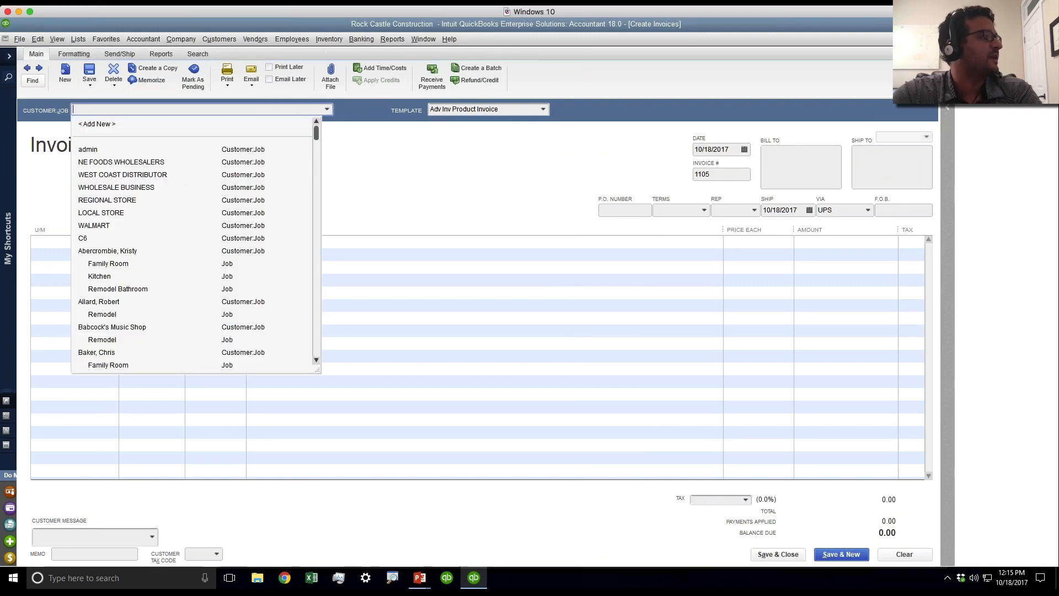
pyautogui.click(132, 212)
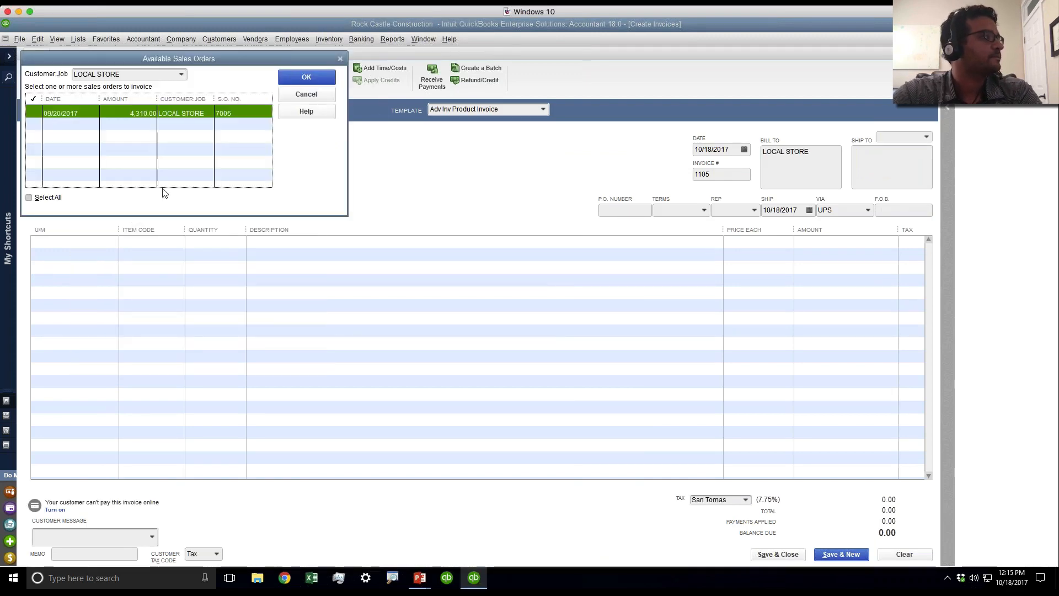
pyautogui.click(310, 98)
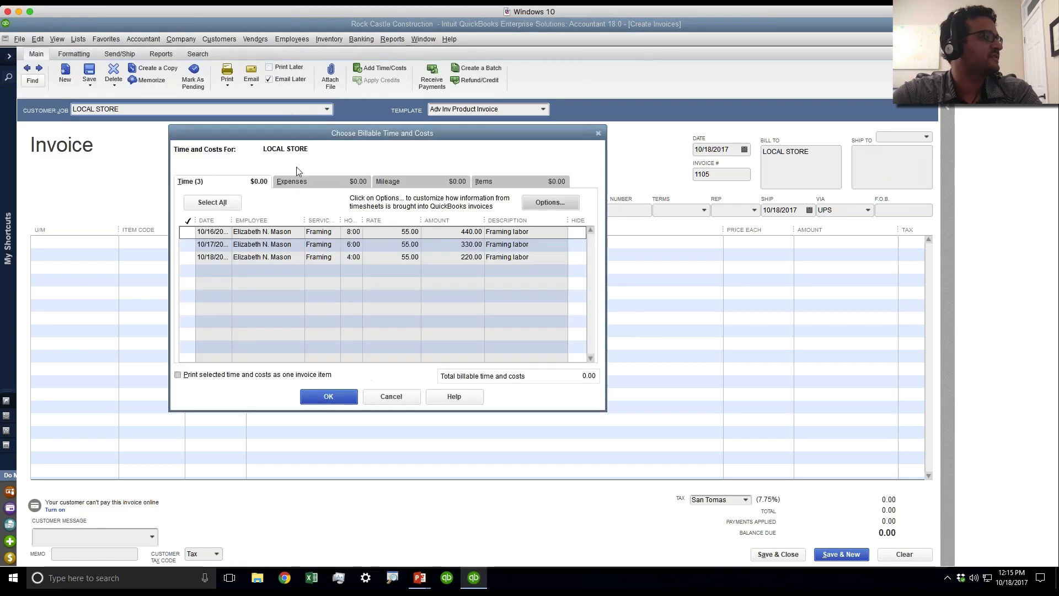
# - Select the 10/16, 10/17 and 10/18 Framing time entries as billable time for the invoice
pyautogui.click(187, 232)
pyautogui.click(187, 232)
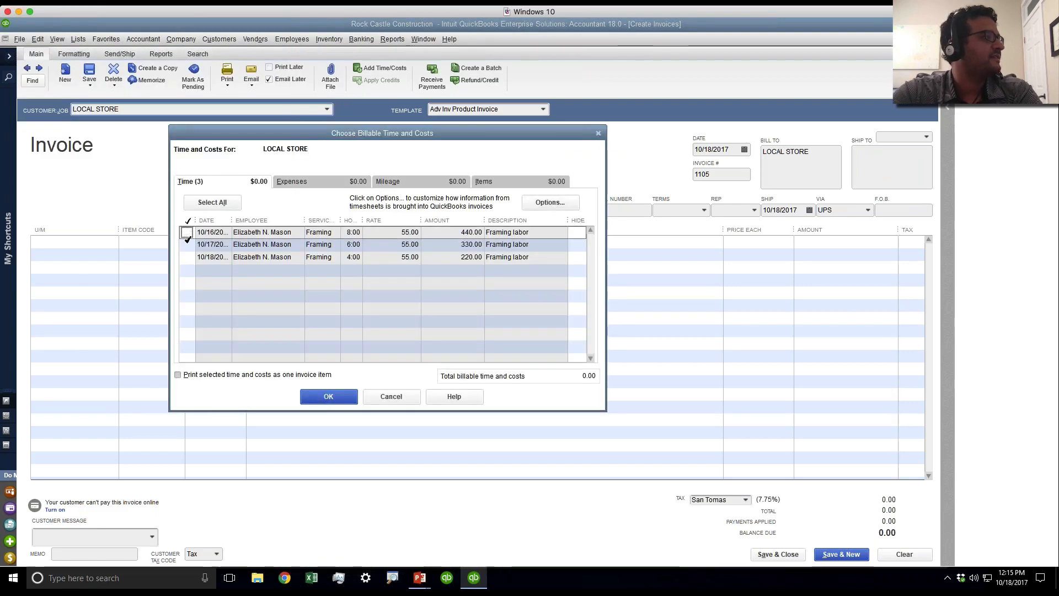
pyautogui.click(187, 244)
pyautogui.click(187, 232)
pyautogui.click(187, 257)
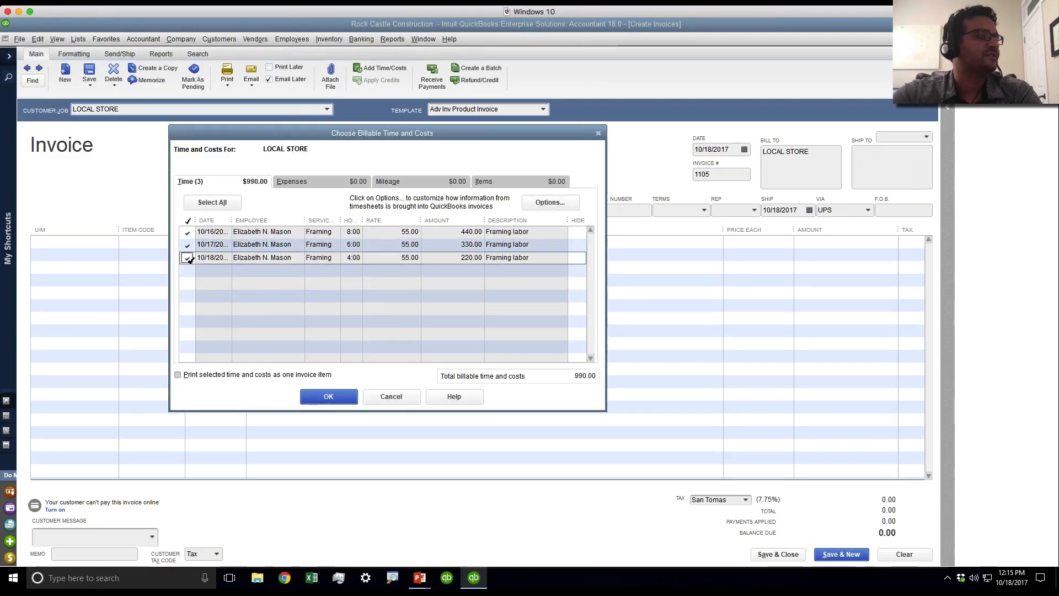
# - Set billable time to transfer as a separate invoice line for each activity, using item descriptions
pyautogui.click(565, 207)
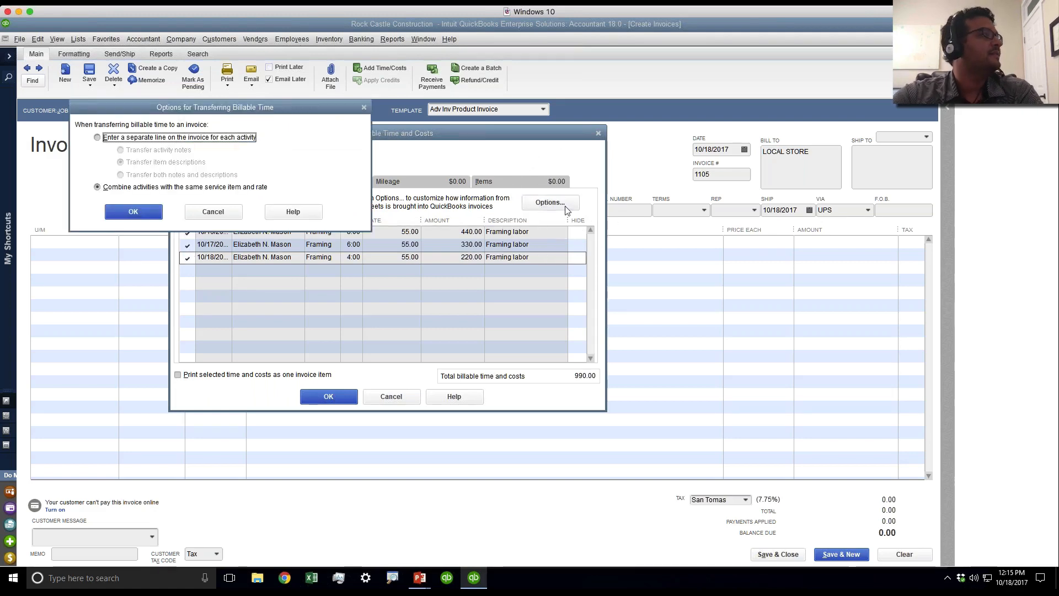
pyautogui.click(150, 192)
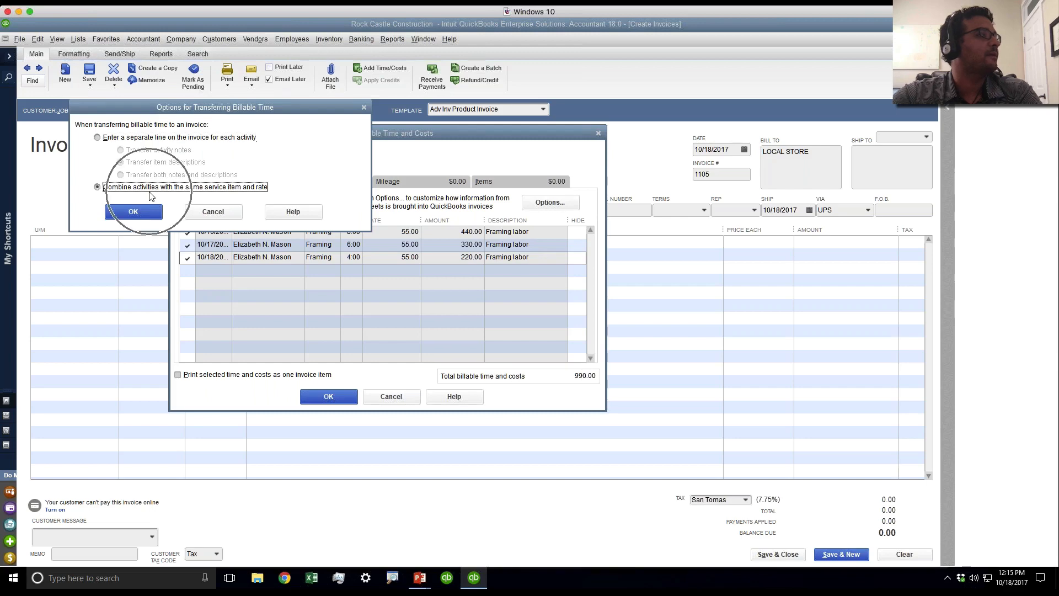
pyautogui.press('ctrl')
pyautogui.press('ctrl')
pyautogui.press('ctrl')
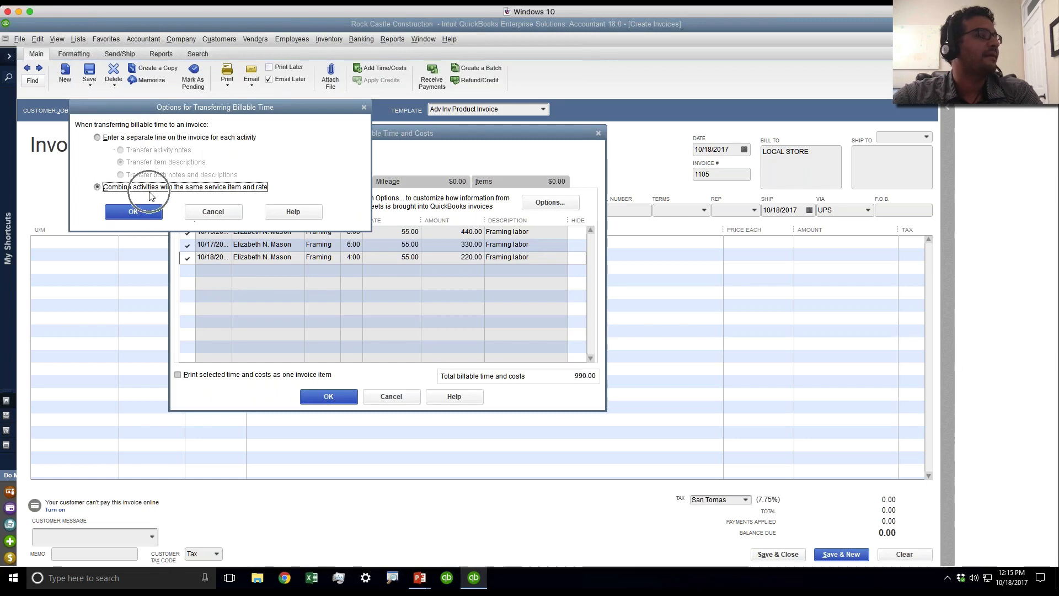
pyautogui.press('ctrl')
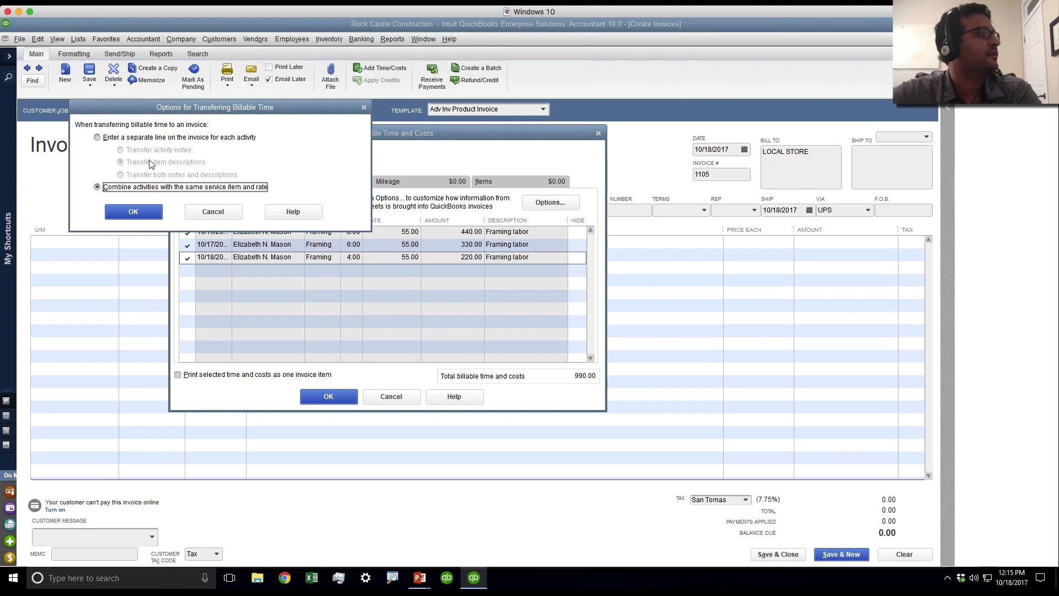
pyautogui.click(147, 138)
pyautogui.press('ctrl')
pyautogui.press('ctrl')
pyautogui.press('ctrl')
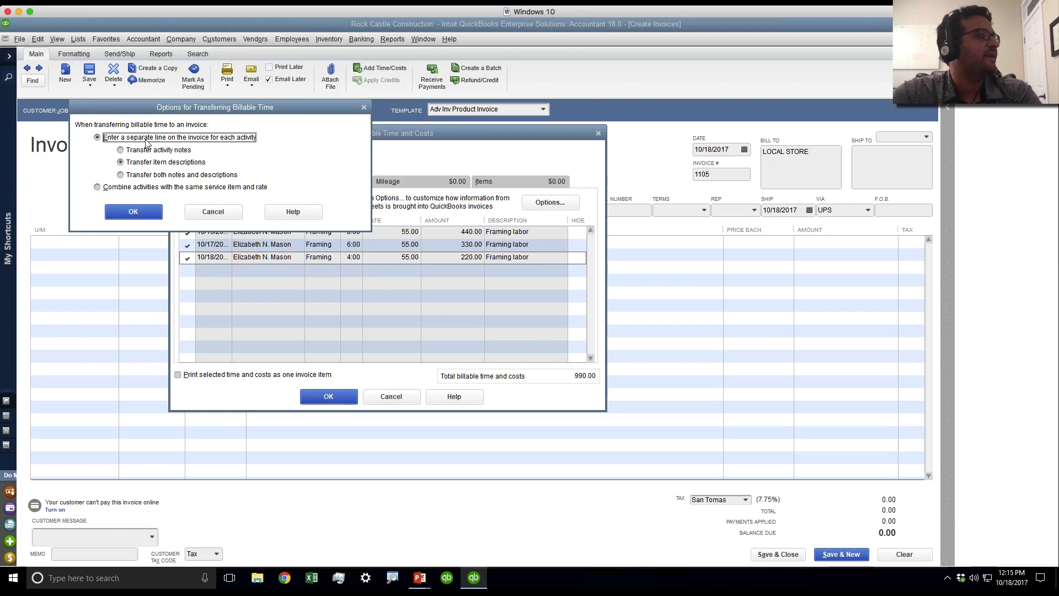
pyautogui.click(148, 163)
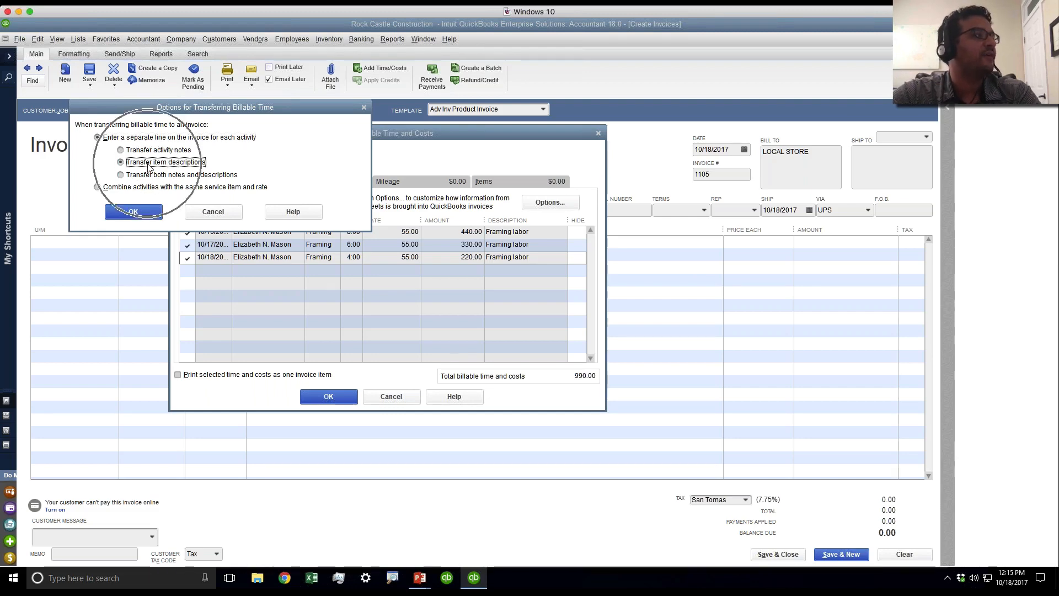
pyautogui.click(134, 211)
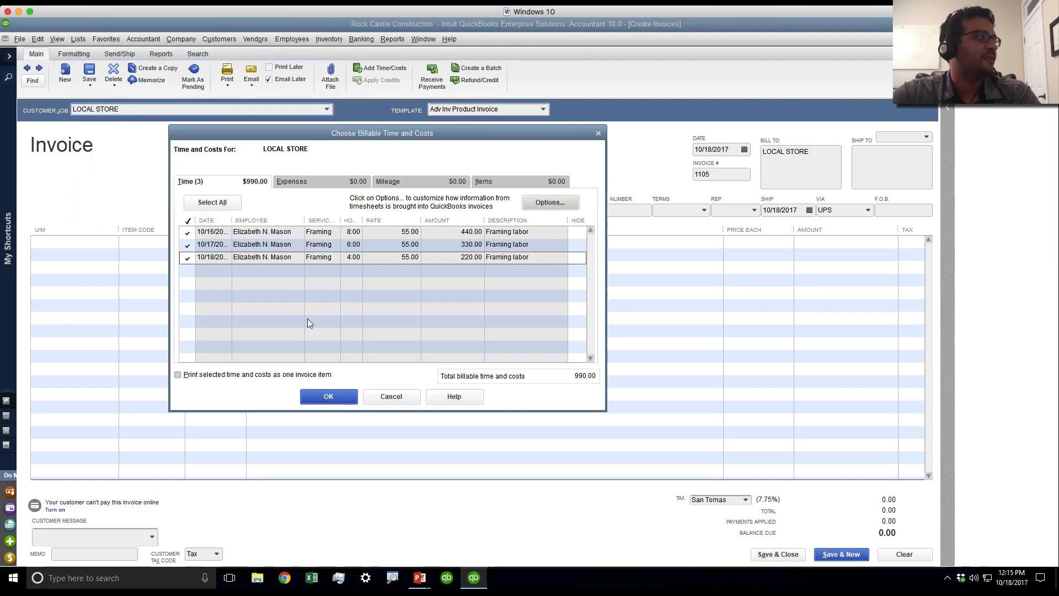
# - Bring the selected Framing entries into the LOCAL STORE invoice, select the first line's description, and clear the unsaved invoice
pyautogui.click(336, 397)
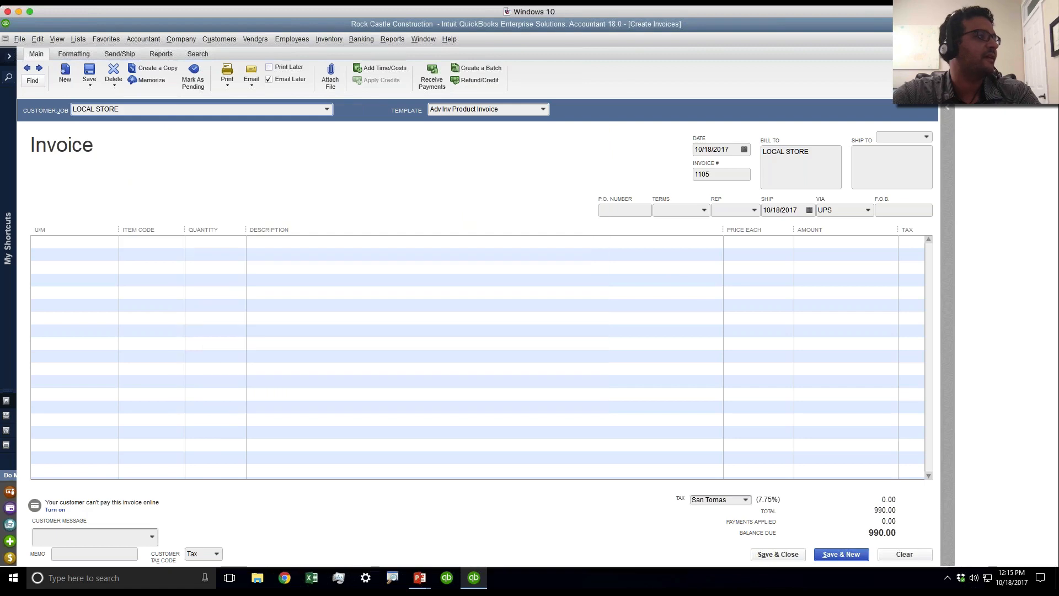
pyautogui.click(300, 242)
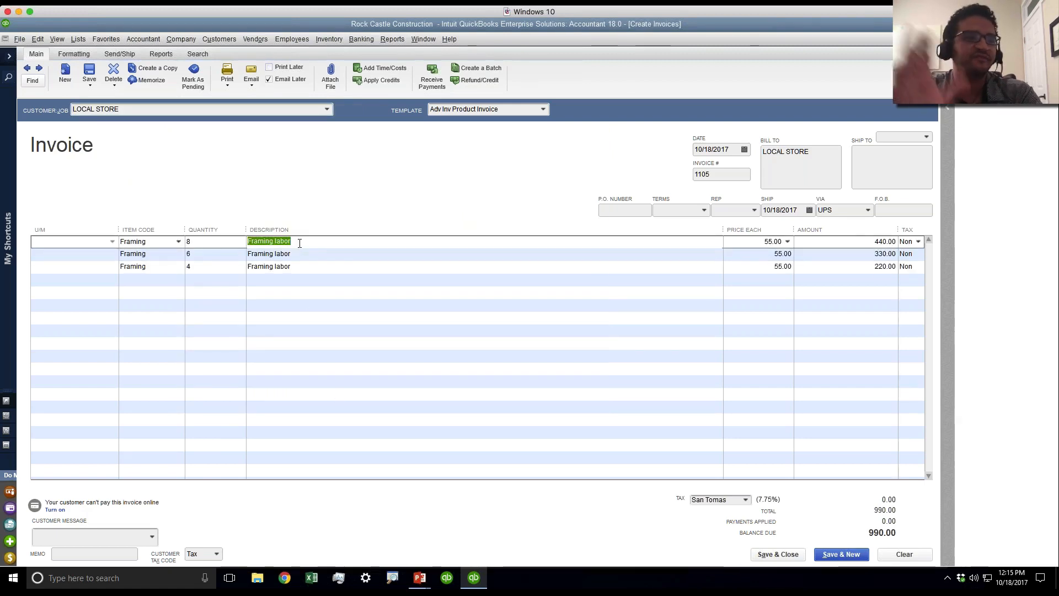
pyautogui.click(905, 553)
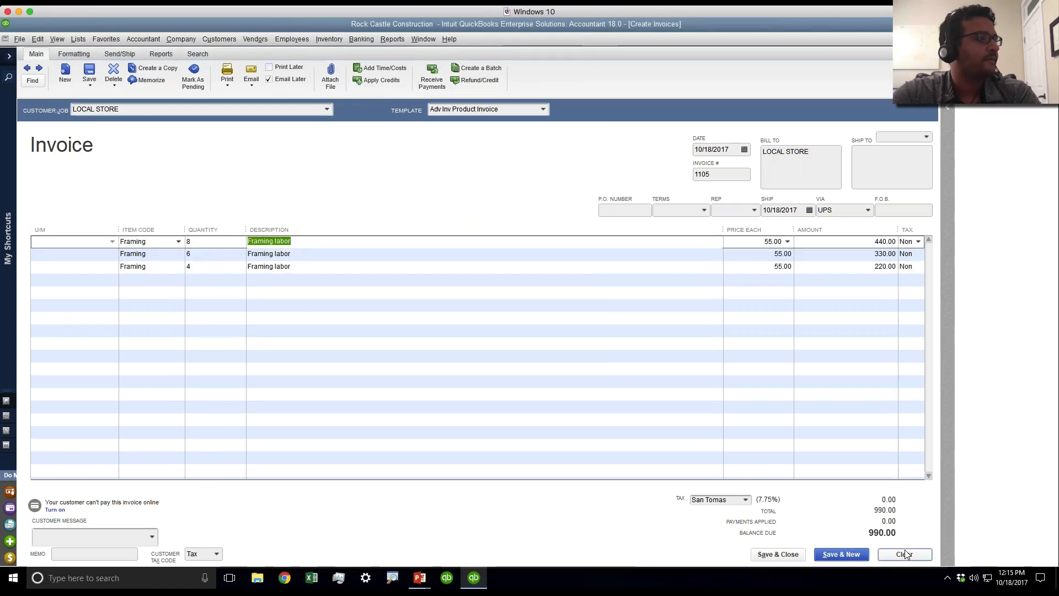
# - Choose LOCAL STORE for the blank invoice, skip its sales order, and select all three Framing time entries
pyautogui.click(327, 110)
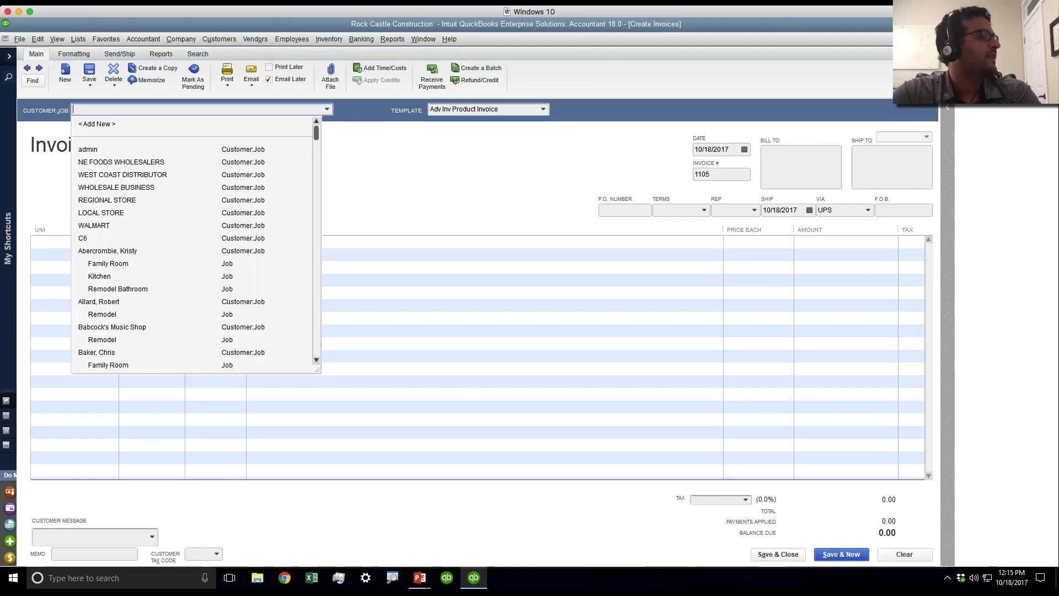
pyautogui.click(136, 215)
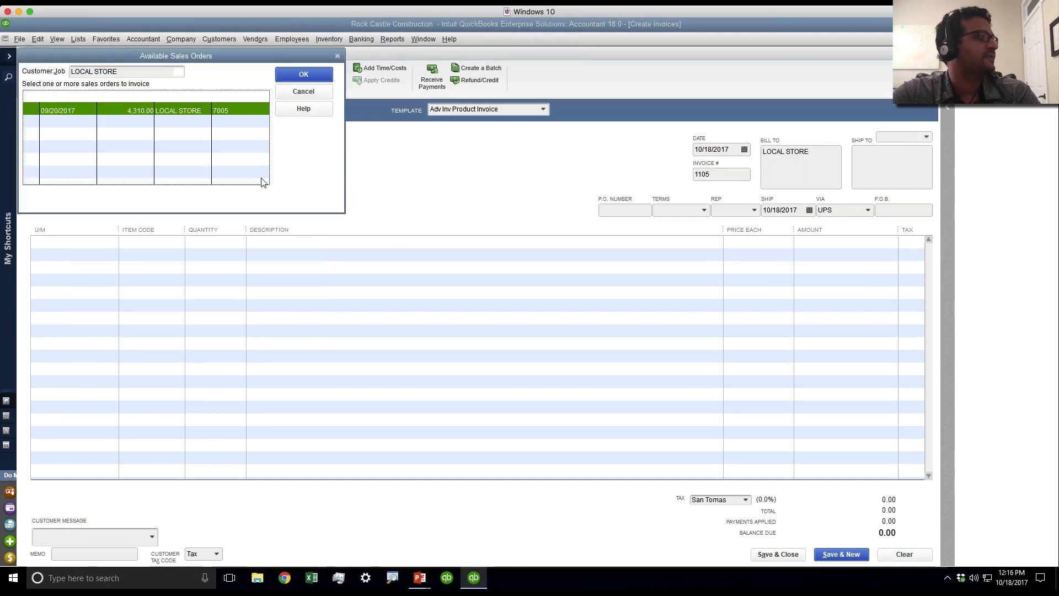
pyautogui.press('Escape')
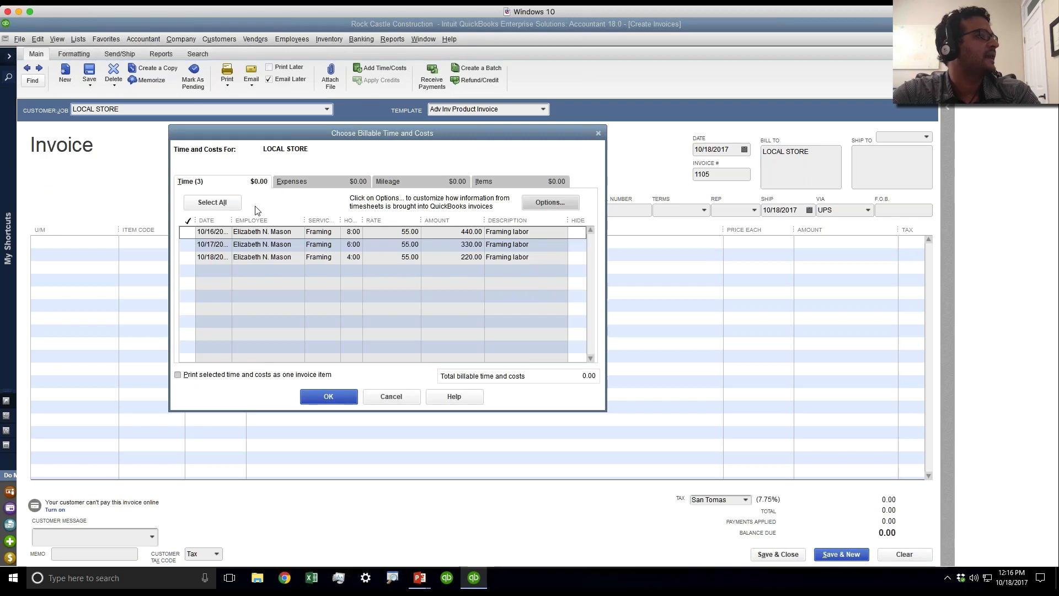
pyautogui.click(187, 232)
pyautogui.click(186, 244)
pyautogui.click(187, 258)
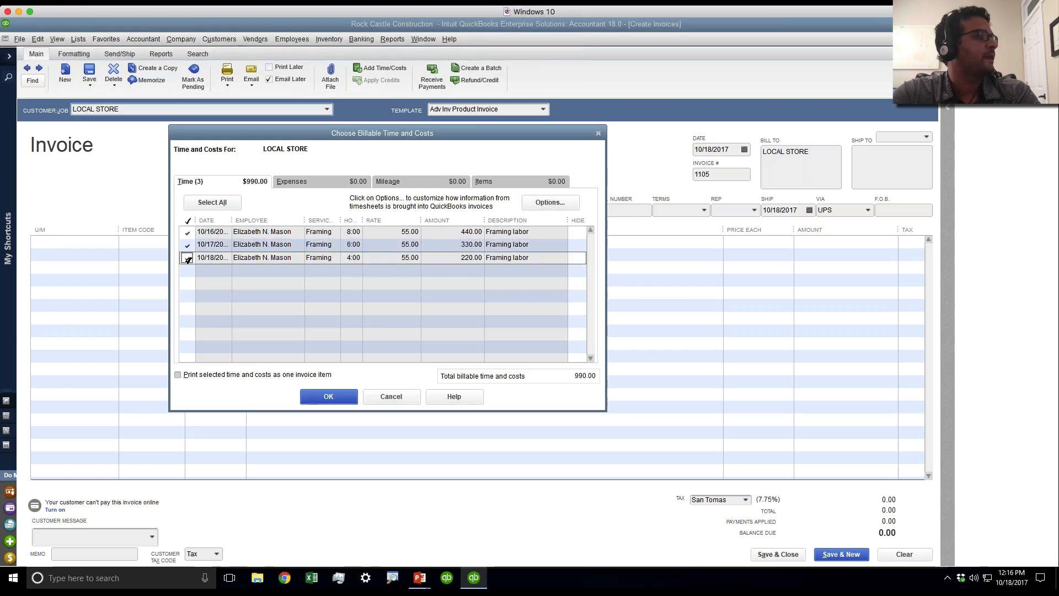
# - Add the selected time to the invoice with the option to transfer activity notes, and clear the unsaved invoice
pyautogui.click(546, 202)
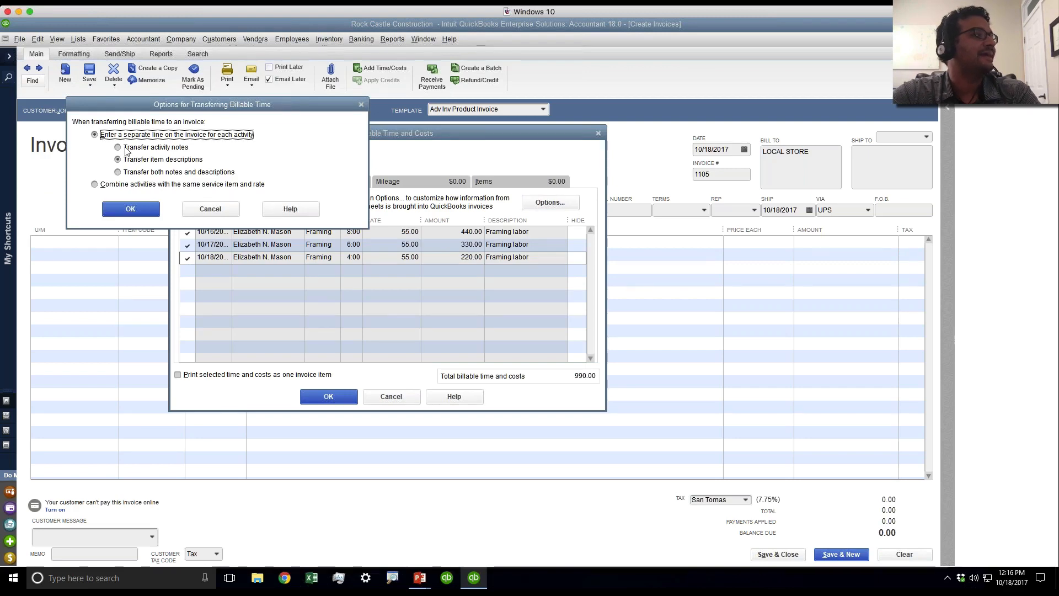
pyautogui.click(126, 149)
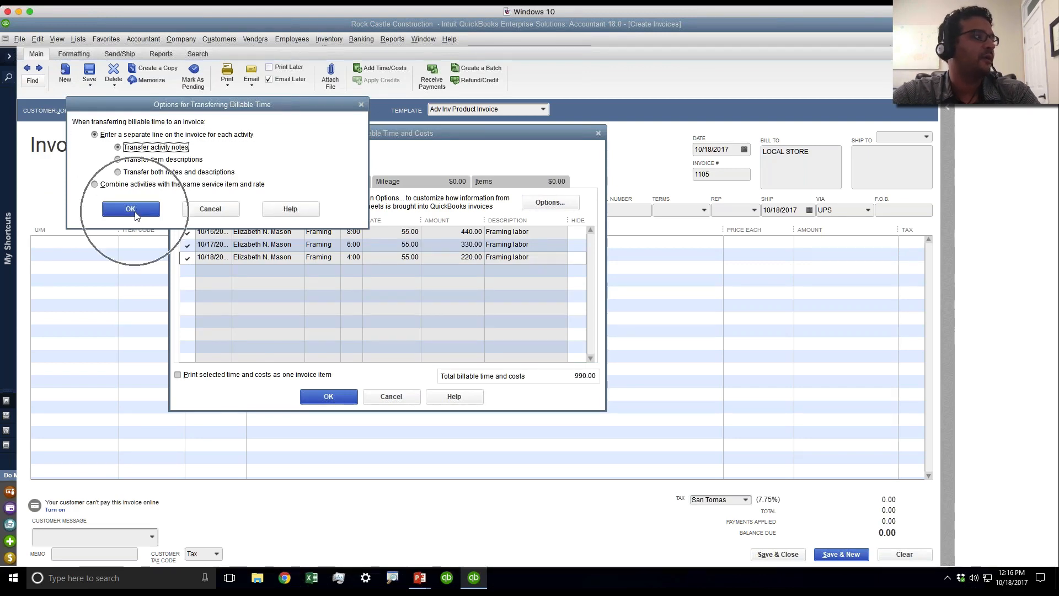
pyautogui.click(131, 209)
pyautogui.click(349, 396)
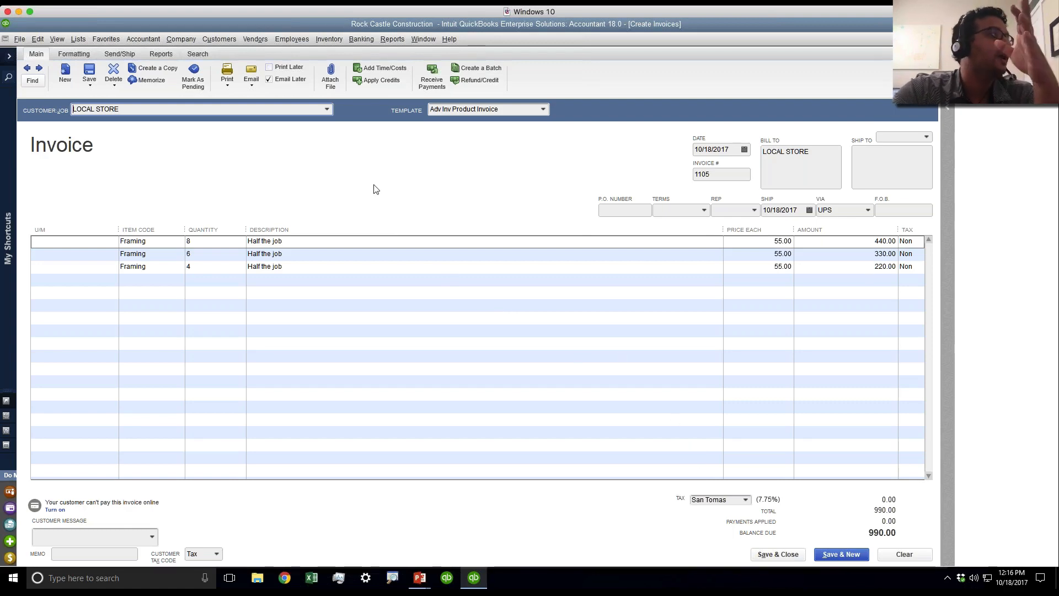
pyautogui.click(904, 554)
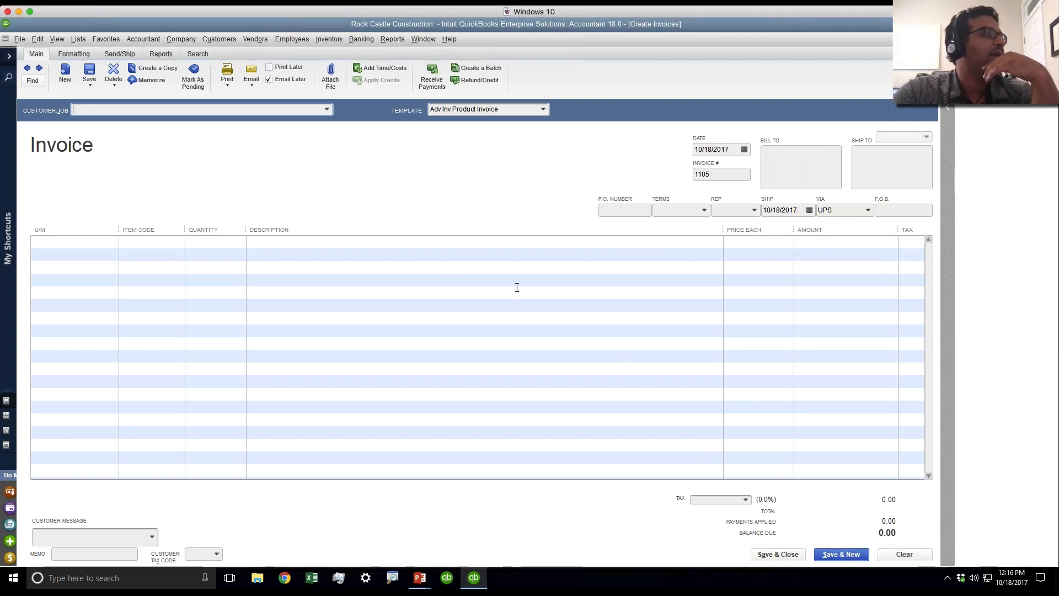
# - Make a copy of the locked Adv Inv Product Invoice template to customize its data layout
pyautogui.click(85, 57)
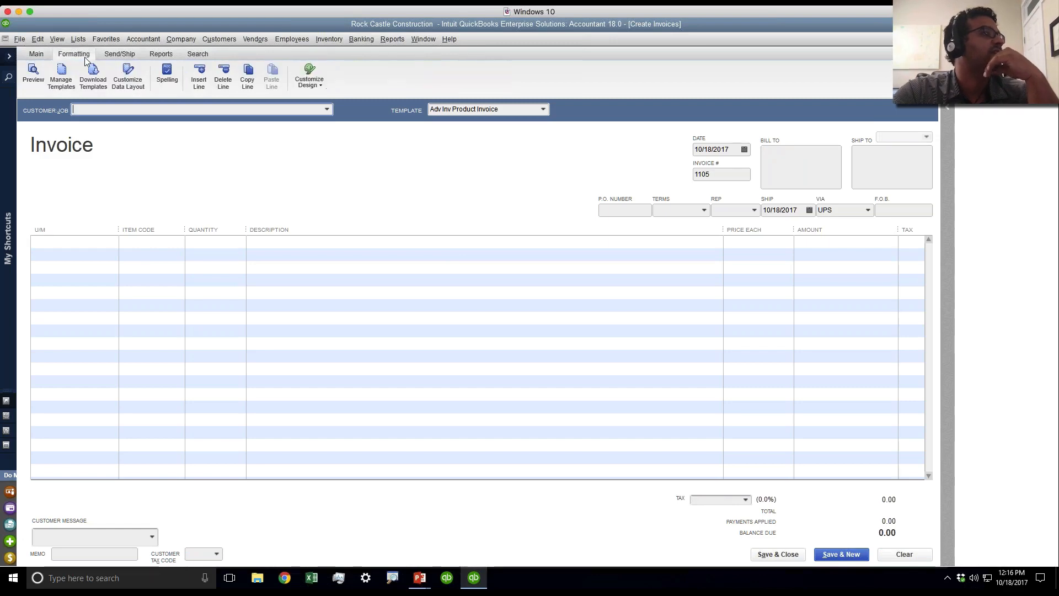
pyautogui.click(128, 77)
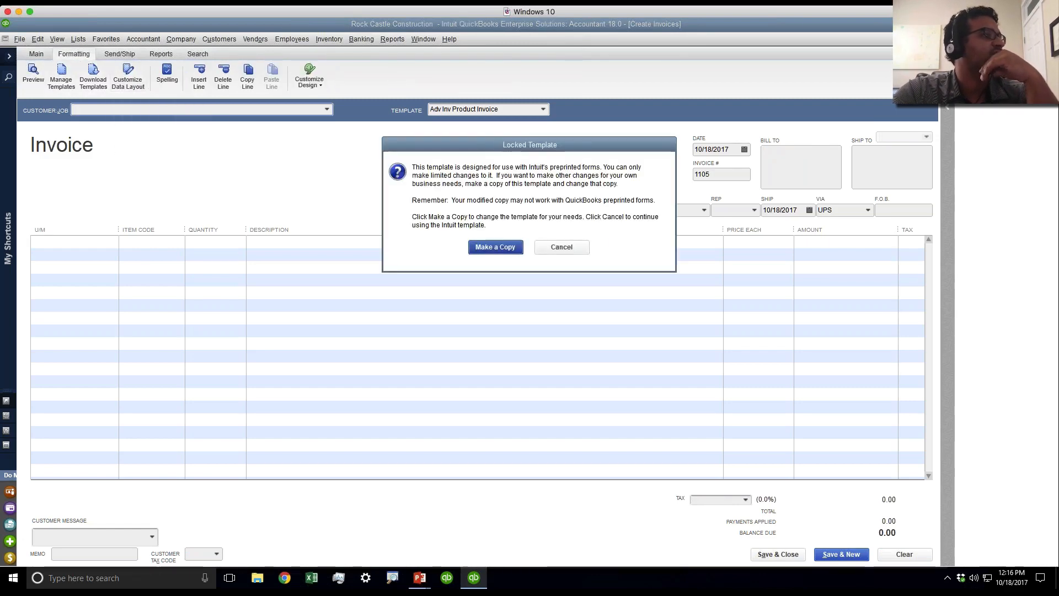
pyautogui.click(495, 247)
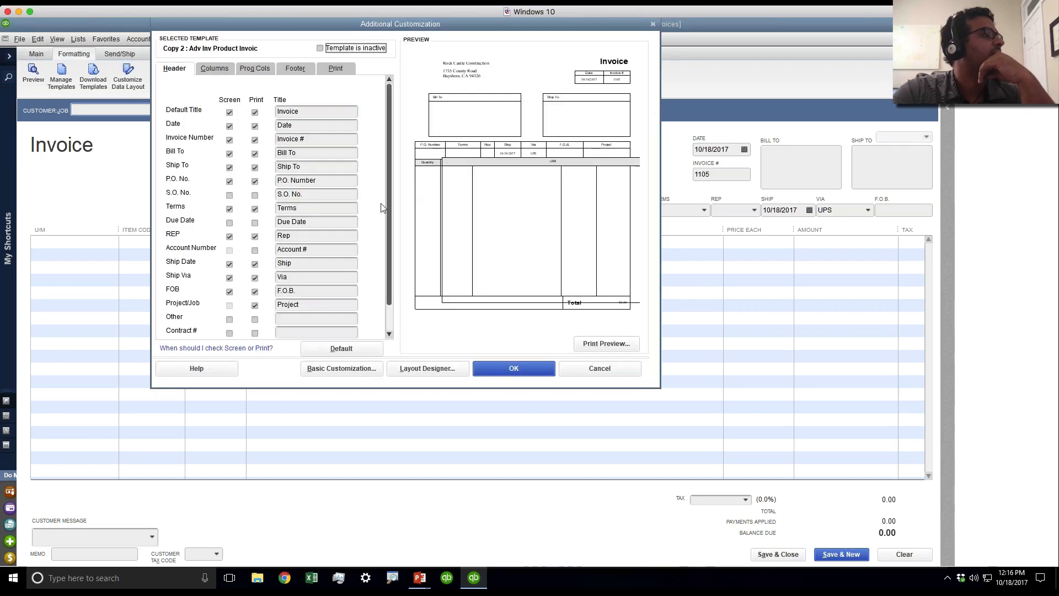
# - Show the Service Date column on screen in the copied invoice template and widen the Serviced column on the invoice
pyautogui.click(221, 71)
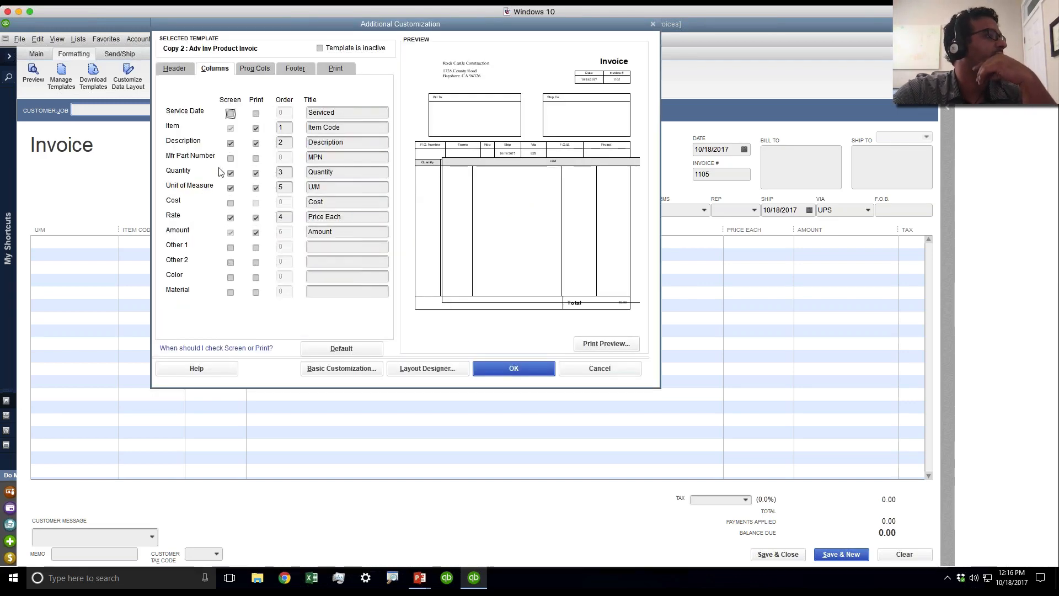
pyautogui.click(231, 113)
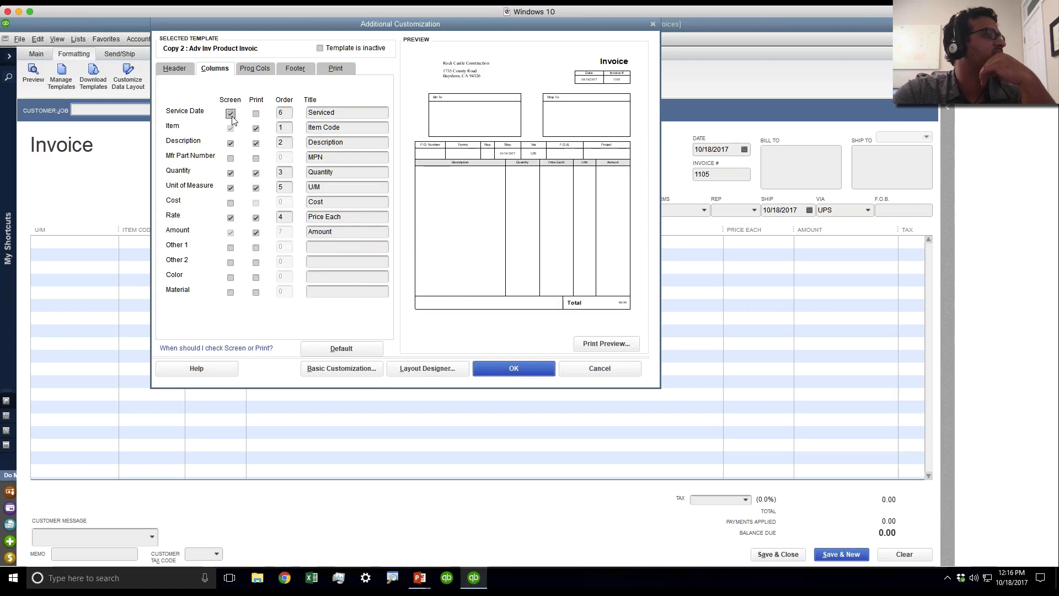
pyautogui.click(519, 368)
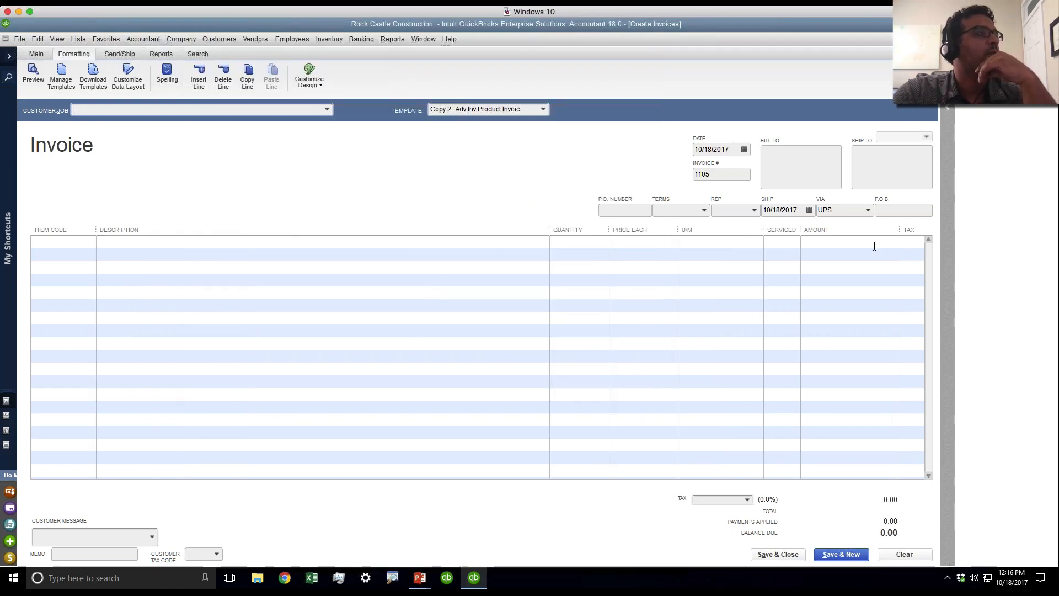
pyautogui.click(781, 239)
pyautogui.moveTo(800, 229); pyautogui.dragTo(833, 229)
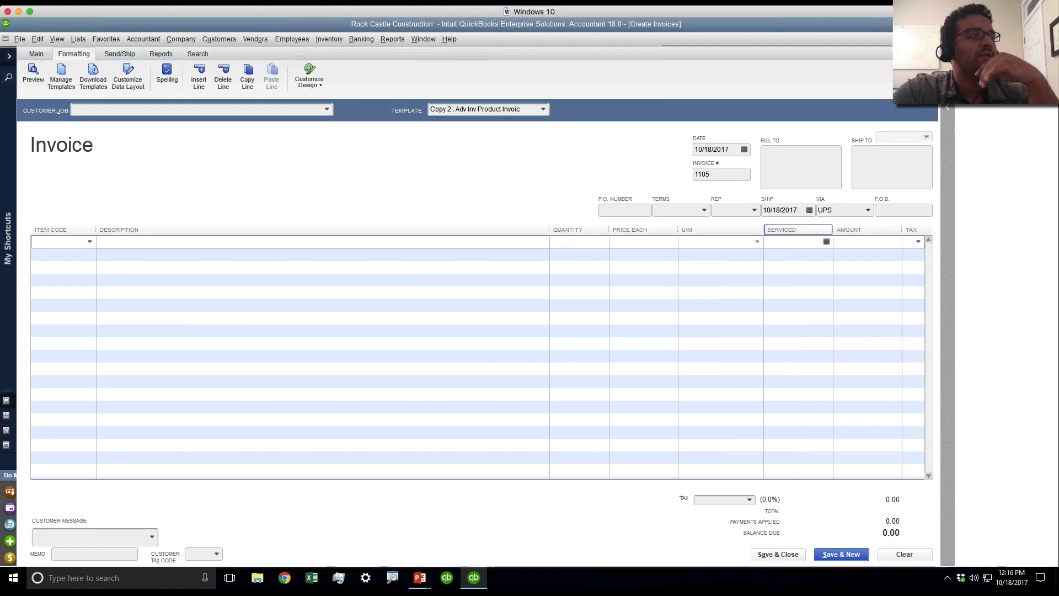
# - Choose LOCAL STORE as the invoice's customer and select all three of its Framing time entries
pyautogui.click(326, 109)
pyautogui.click(110, 213)
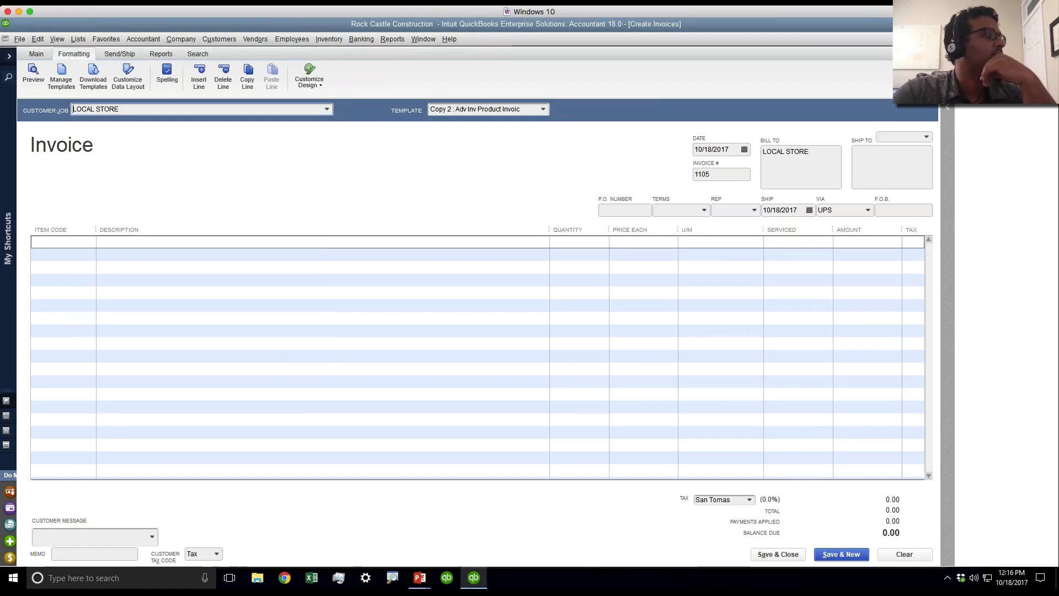
pyautogui.click(188, 231)
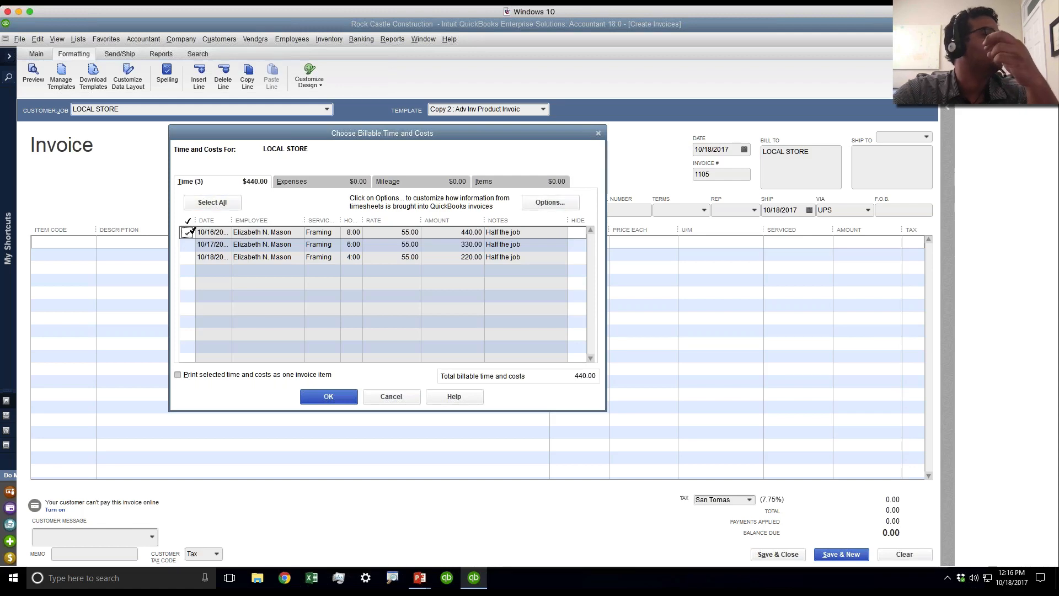
pyautogui.click(188, 245)
pyautogui.click(187, 258)
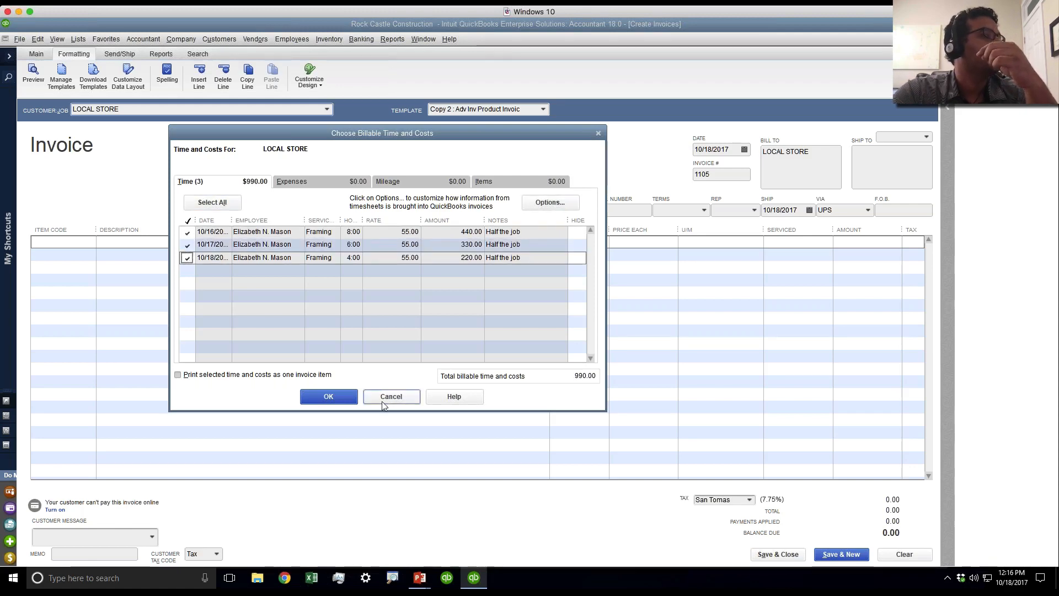
# - Transfer the selected time as separate lines with activity notes, check the Serviced dates, and clear the unsaved invoice
pyautogui.click(550, 202)
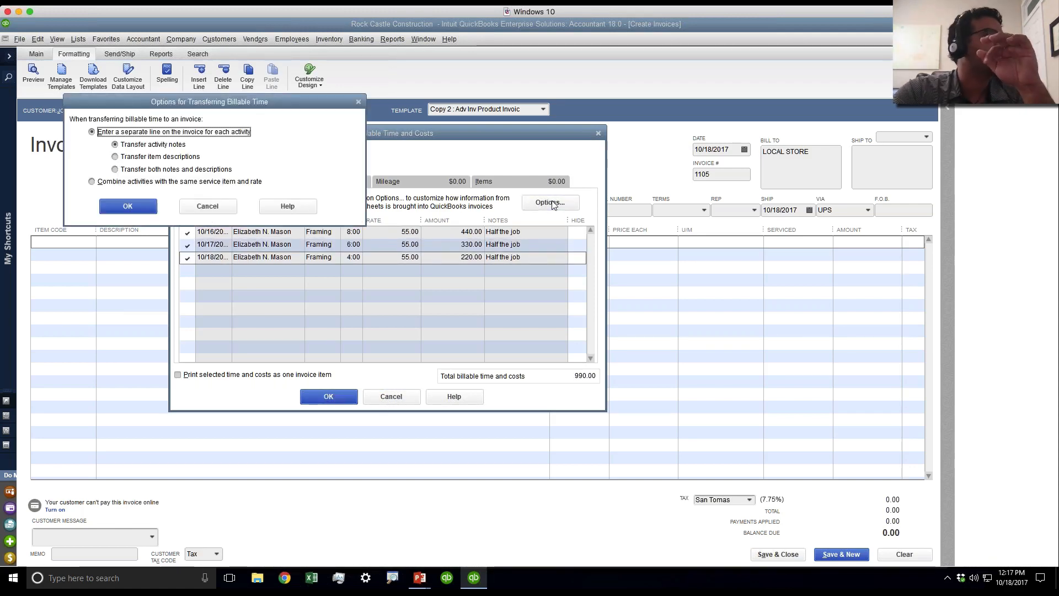
pyautogui.click(130, 208)
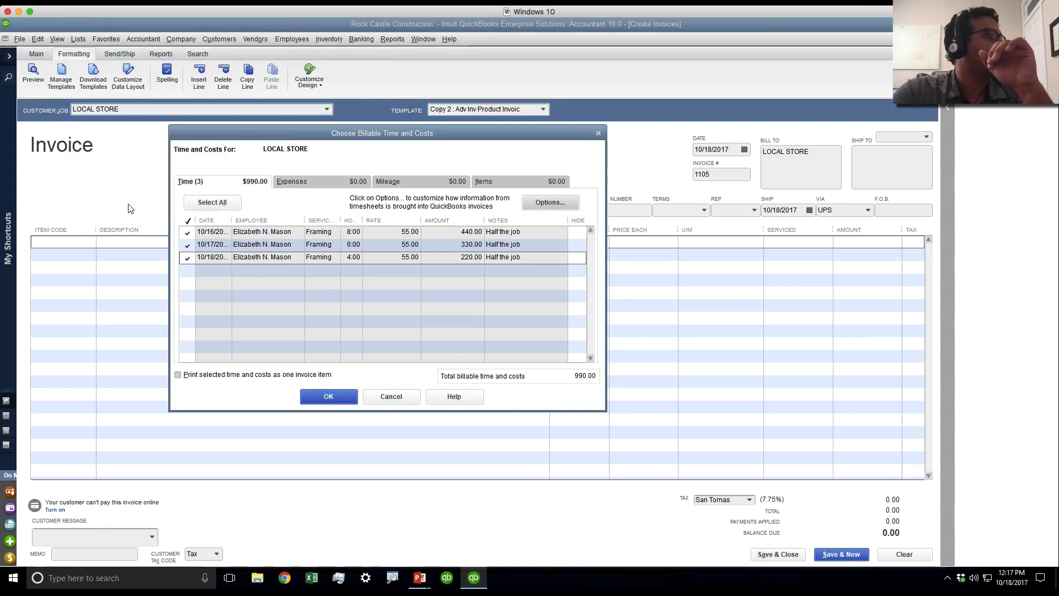
pyautogui.click(326, 395)
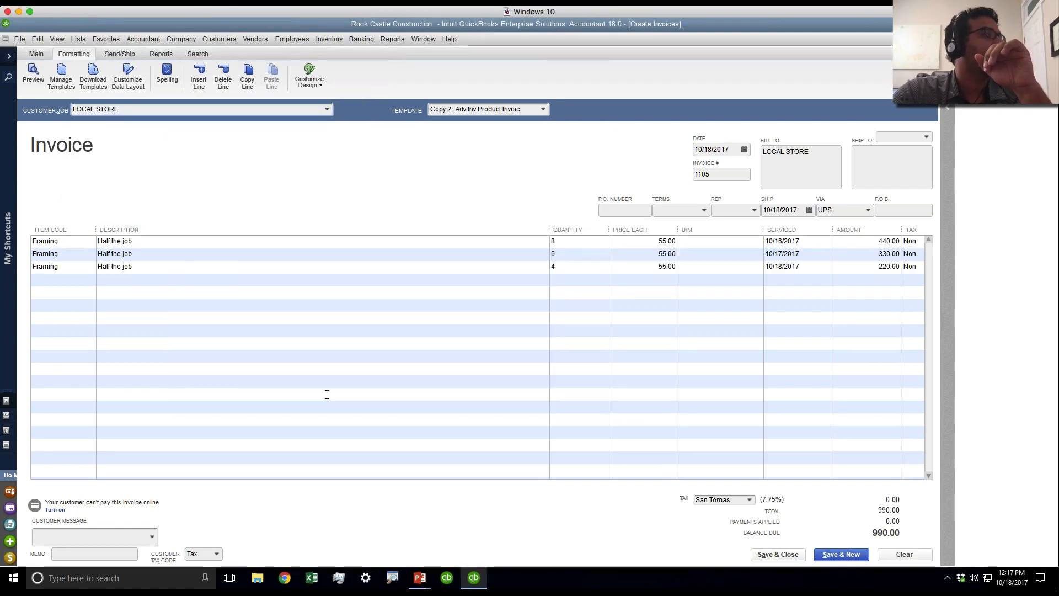
pyautogui.click(806, 244)
pyautogui.click(805, 257)
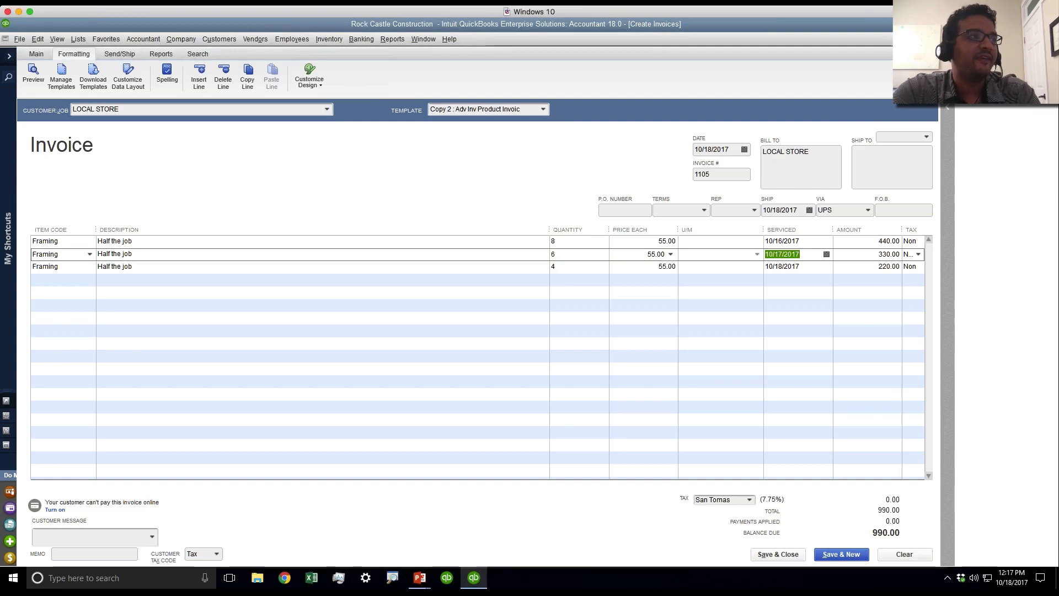
pyautogui.click(905, 553)
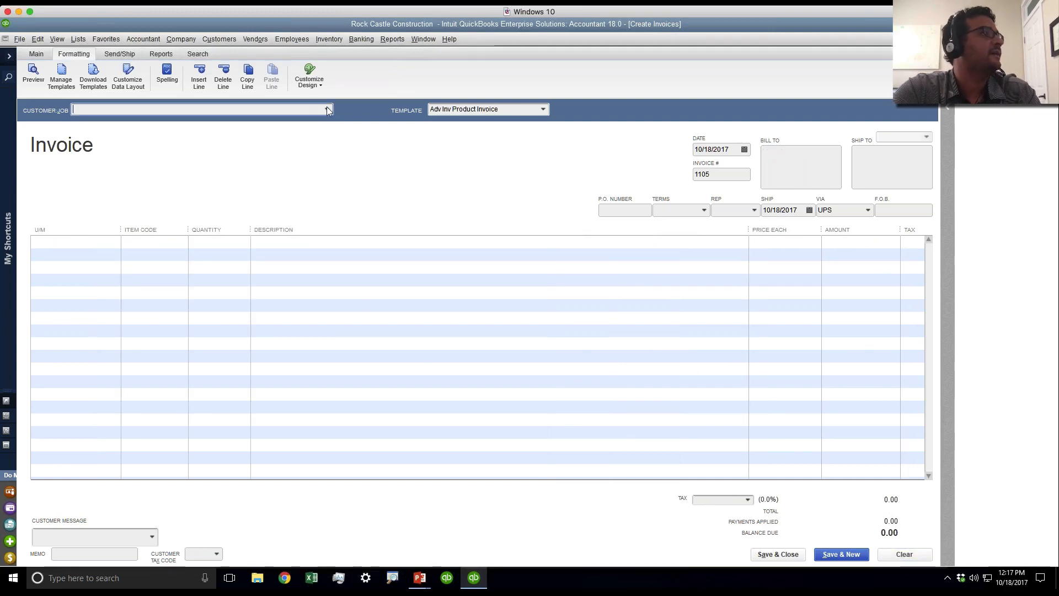
# - Choose LOCAL STORE for the blank invoice, skip its sales order, and select all three Framing time entries
pyautogui.click(328, 110)
pyautogui.click(149, 213)
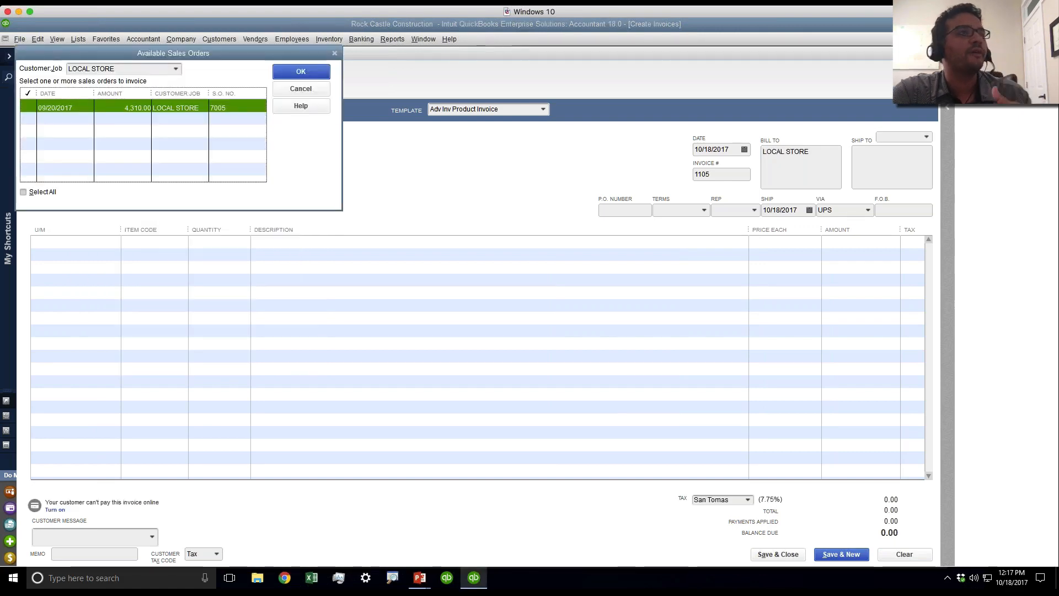
pyautogui.click(287, 90)
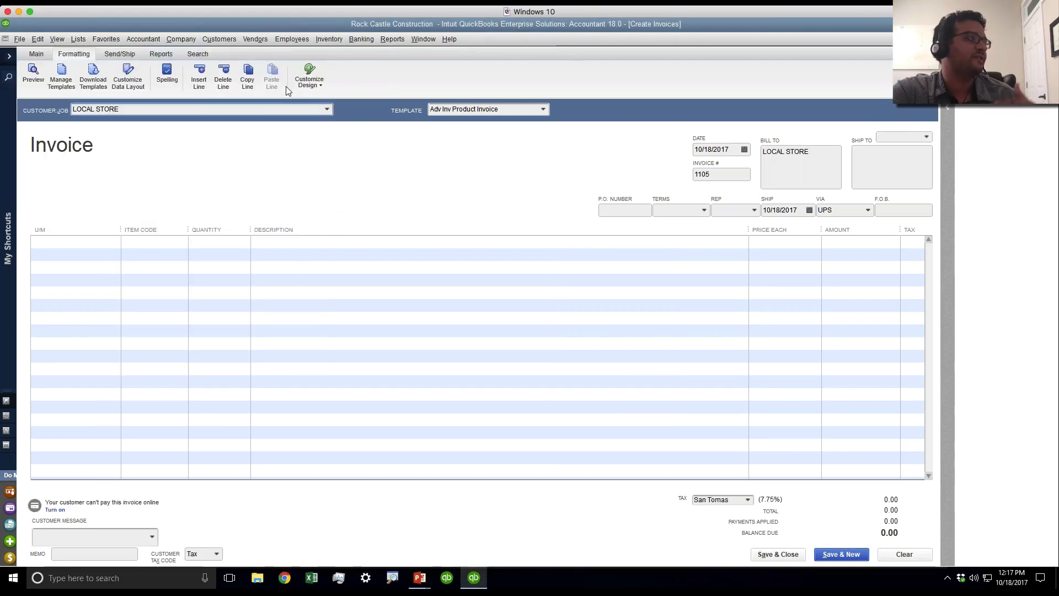
pyautogui.click(186, 232)
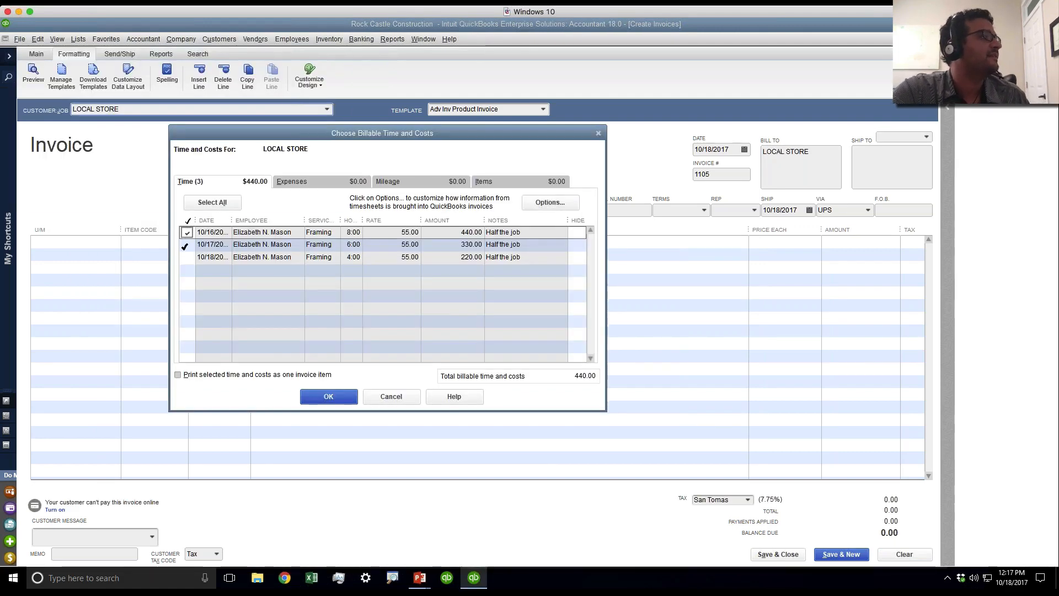
pyautogui.click(187, 244)
pyautogui.click(186, 257)
# - Set the transfer option to combine activities with the same service item and rate, and add the selected time to the invoice
pyautogui.click(525, 208)
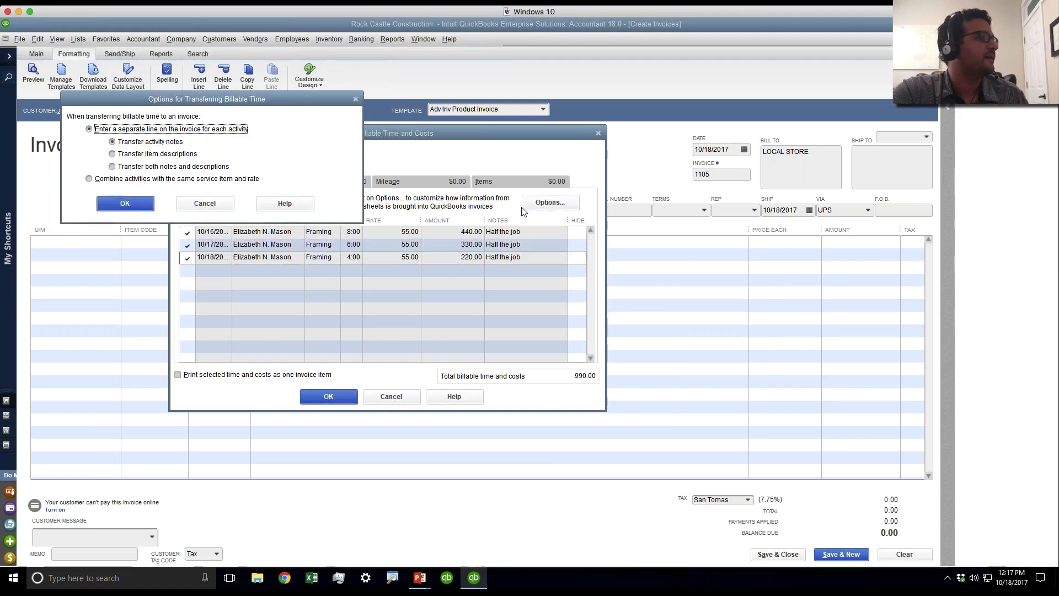
pyautogui.click(119, 180)
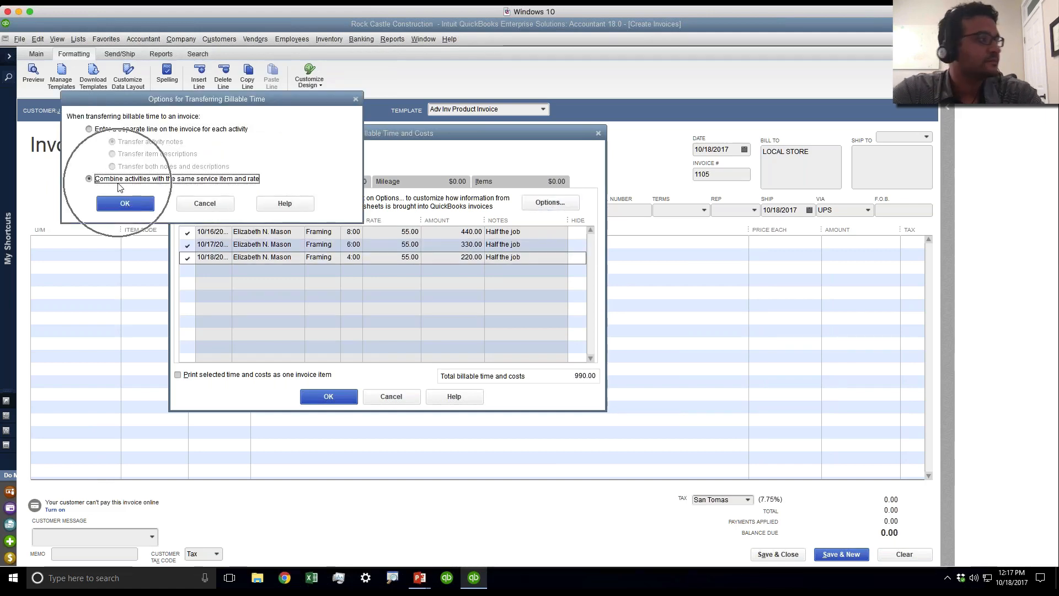
pyautogui.click(125, 203)
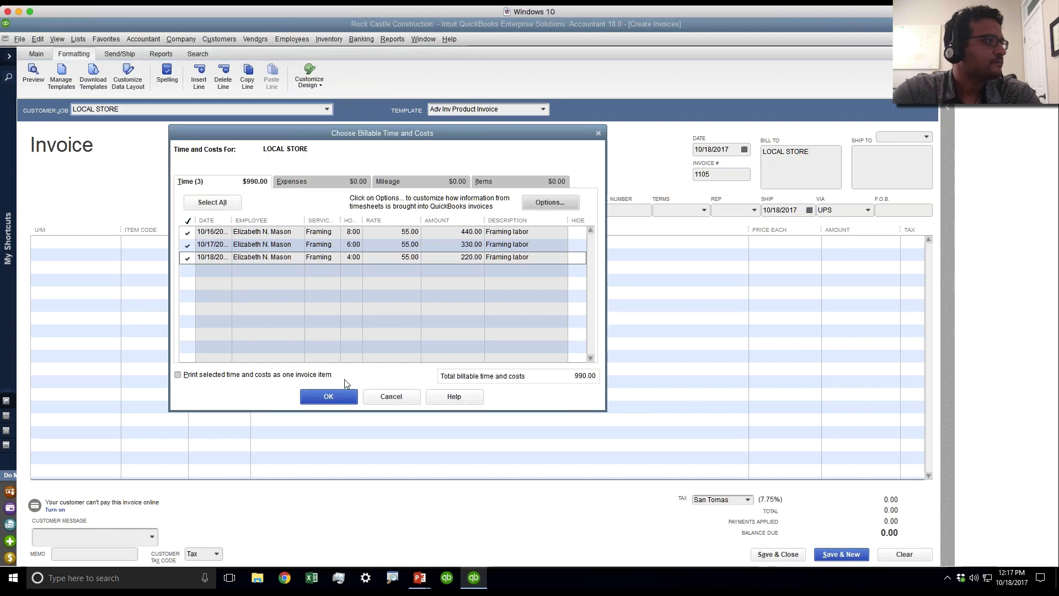
pyautogui.click(332, 398)
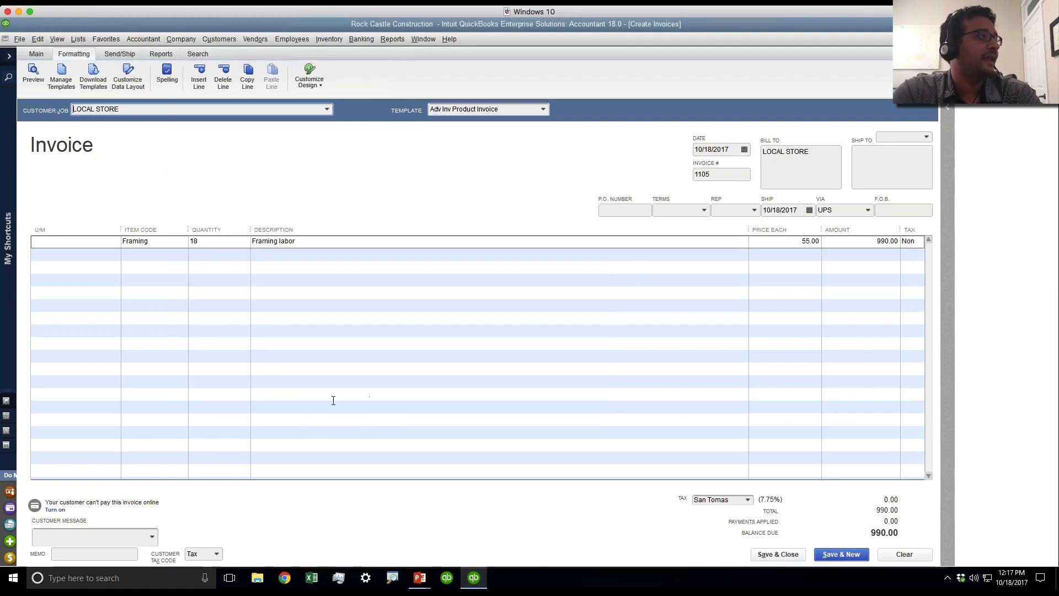
# - Switch the invoice to the Copy 2 : Adv Inv Product Invoic template, check its service date and price, and clear the unsaved invoice
pyautogui.click(543, 109)
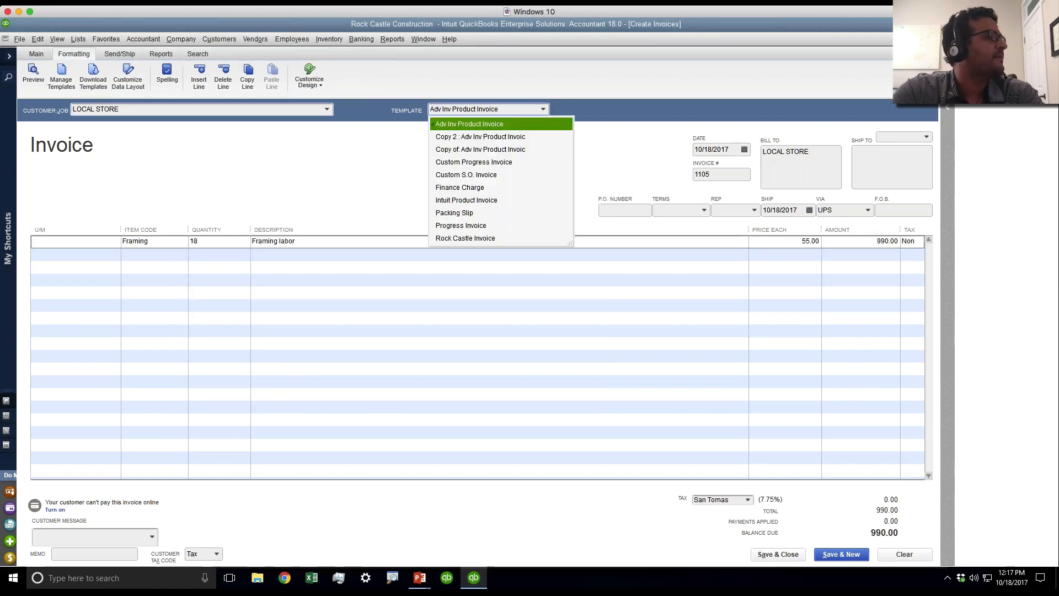
pyautogui.click(481, 138)
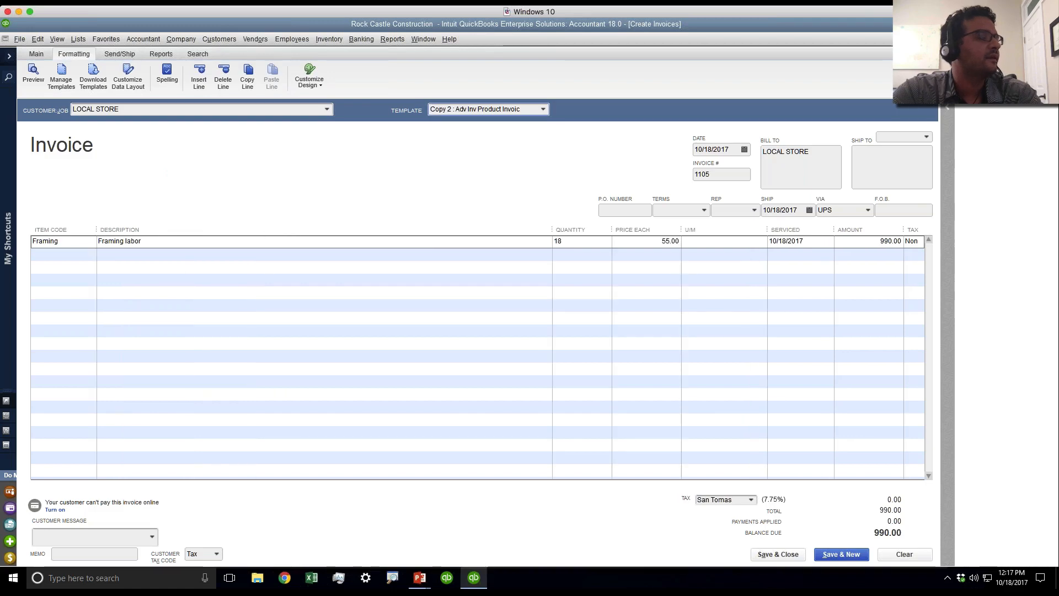
pyautogui.click(822, 244)
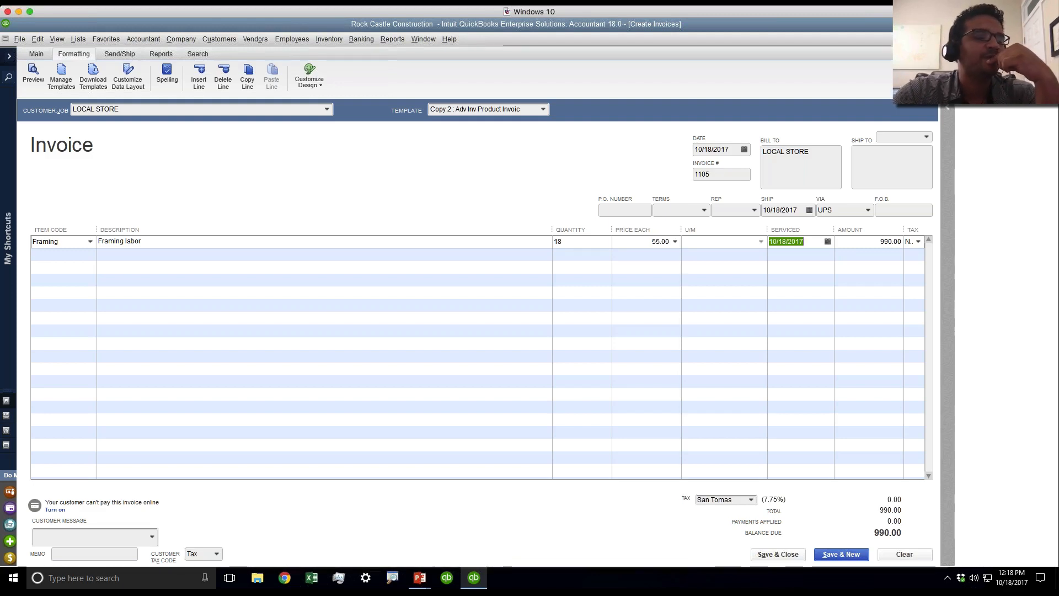
pyautogui.click(662, 242)
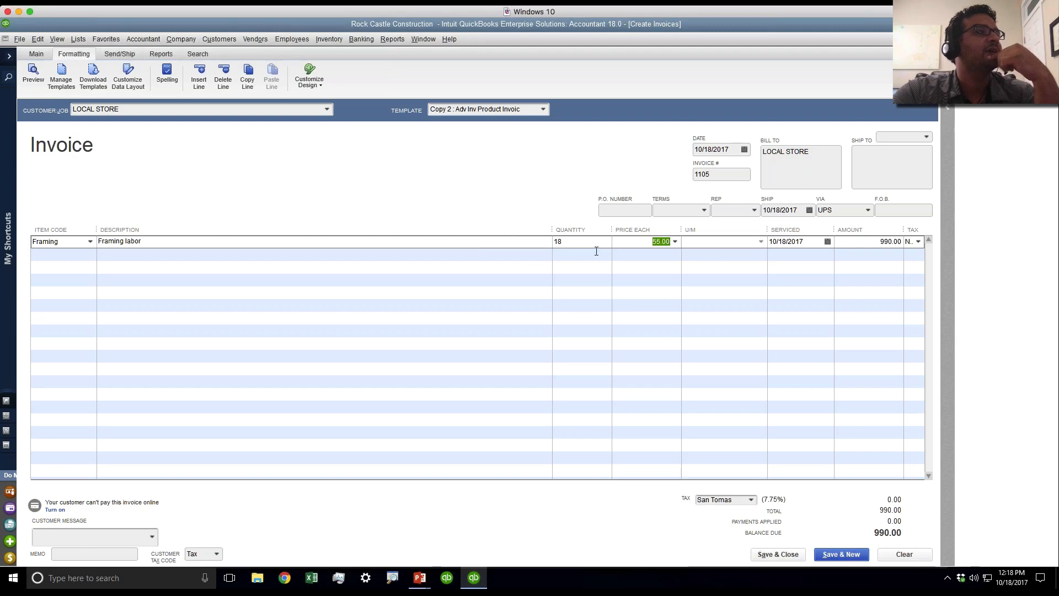
pyautogui.click(638, 241)
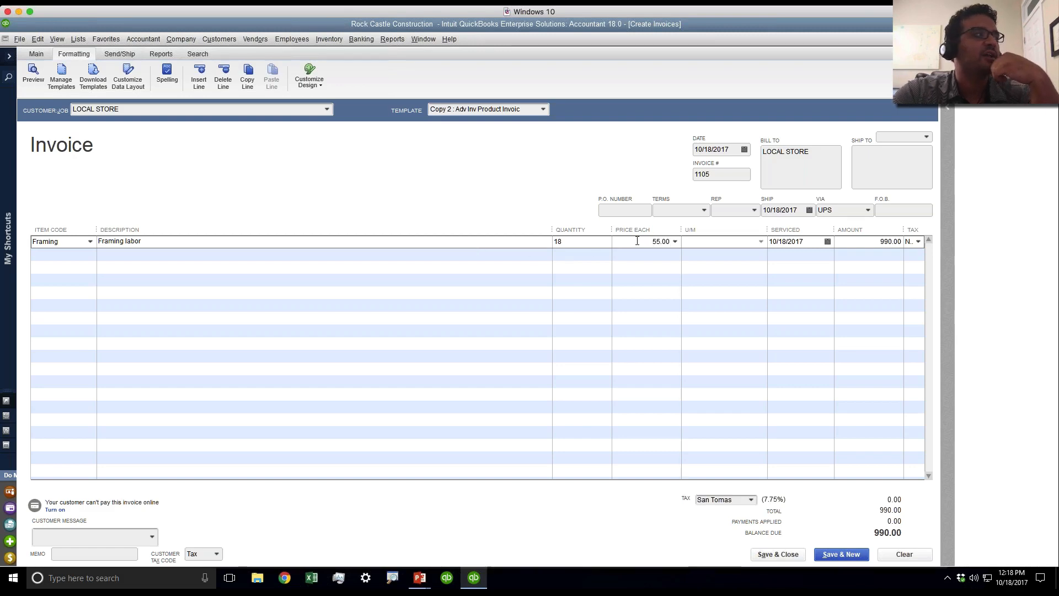
pyautogui.click(903, 553)
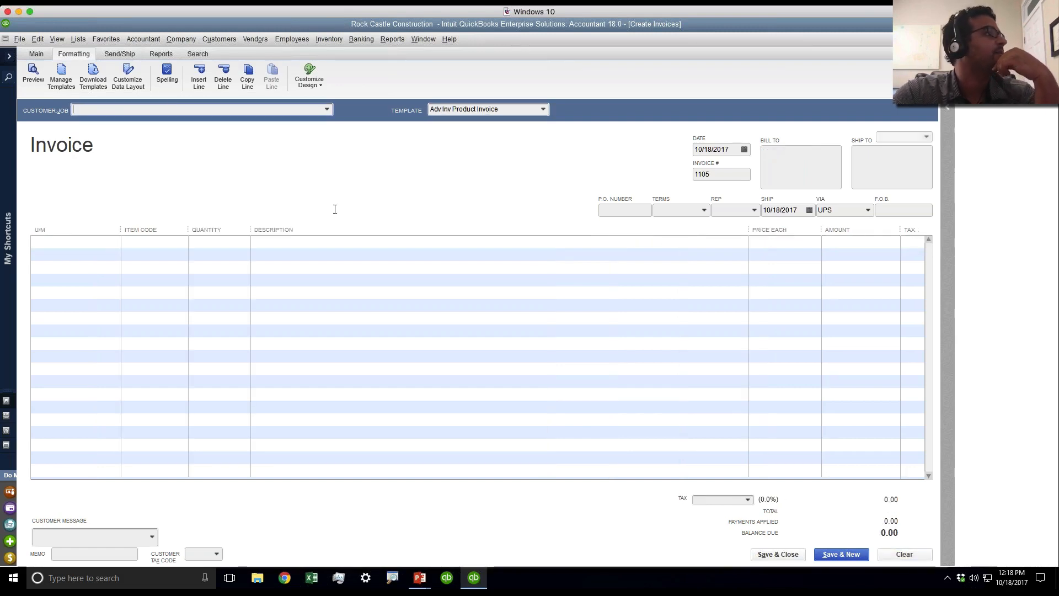
# - Open the Framing service item from the Item List, examine its rate, and close the item
pyautogui.click(79, 38)
pyautogui.click(87, 65)
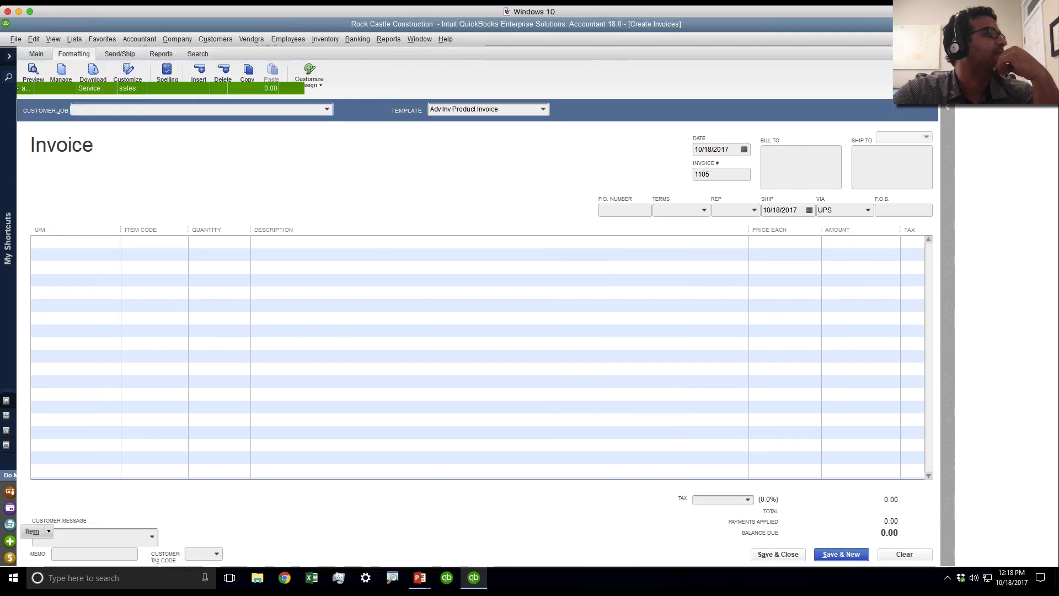
pyautogui.click(80, 230)
pyautogui.scroll(-6, 80, 230)
pyautogui.scroll(11, 80, 231)
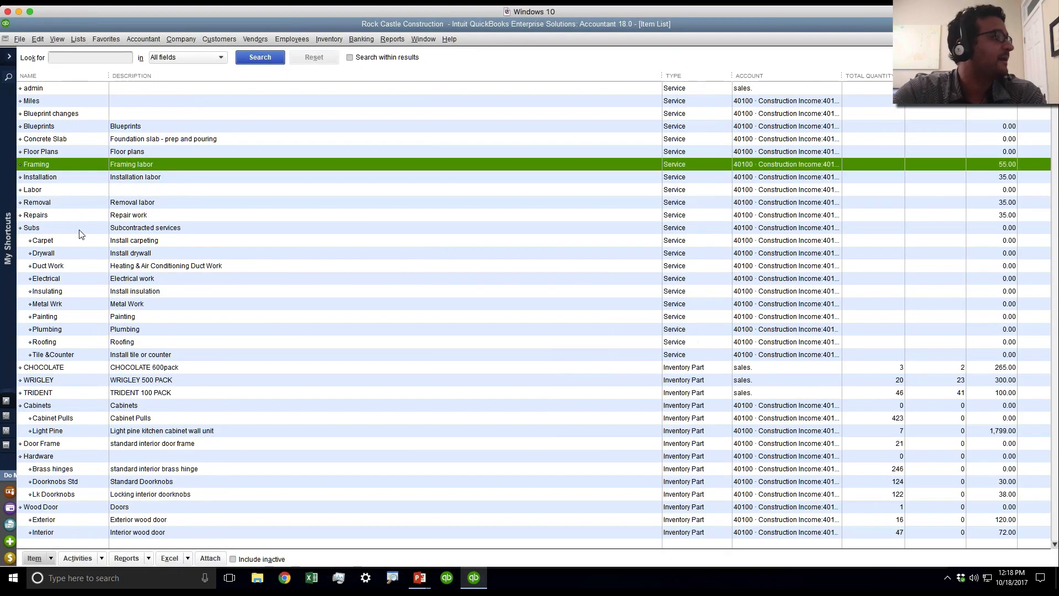
pyautogui.doubleClick(52, 169)
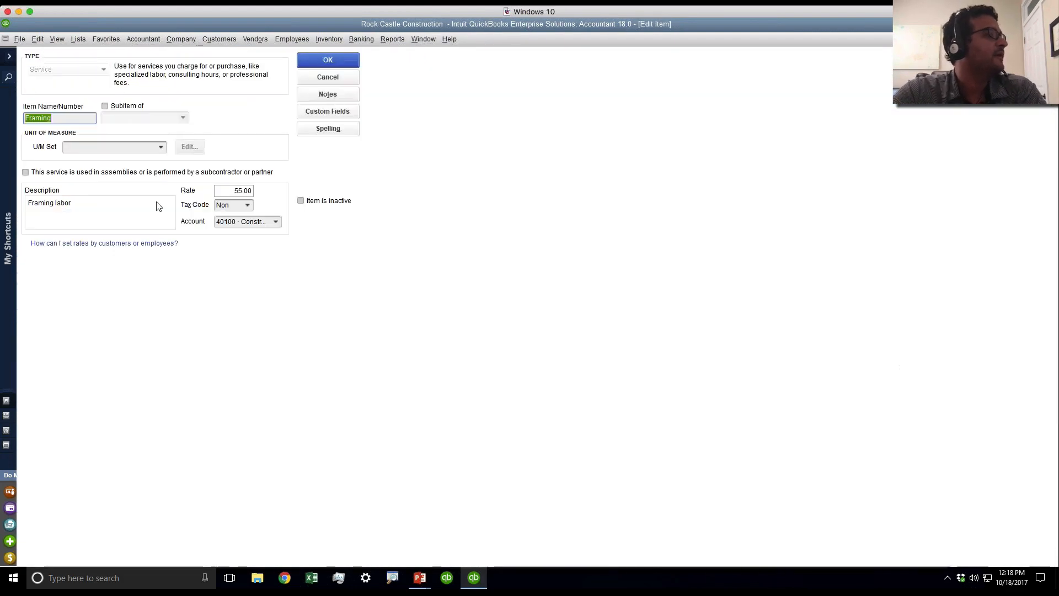
pyautogui.moveTo(230, 194); pyautogui.dragTo(262, 195)
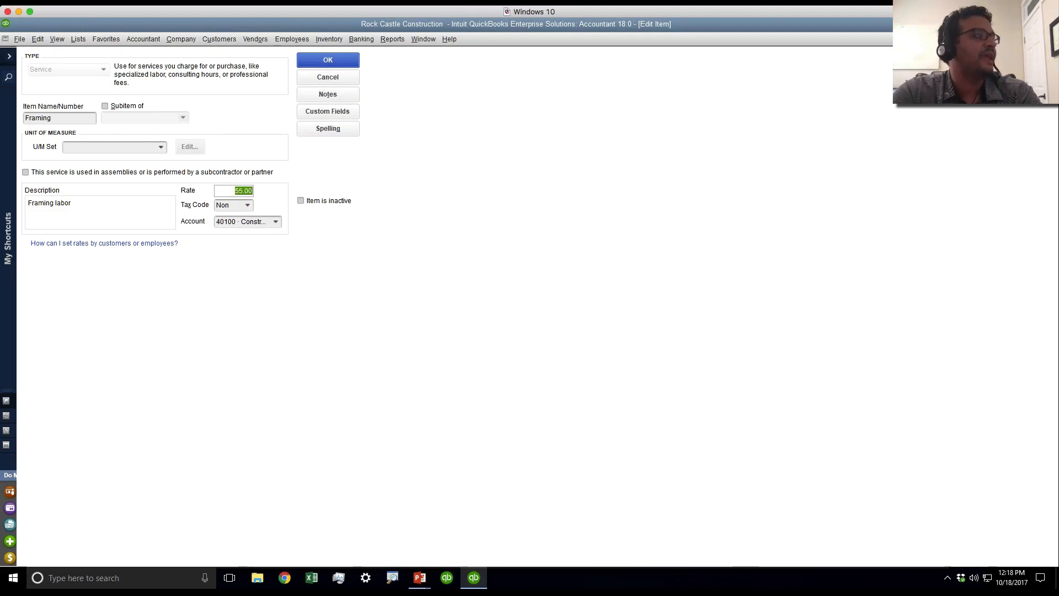
pyautogui.click(334, 61)
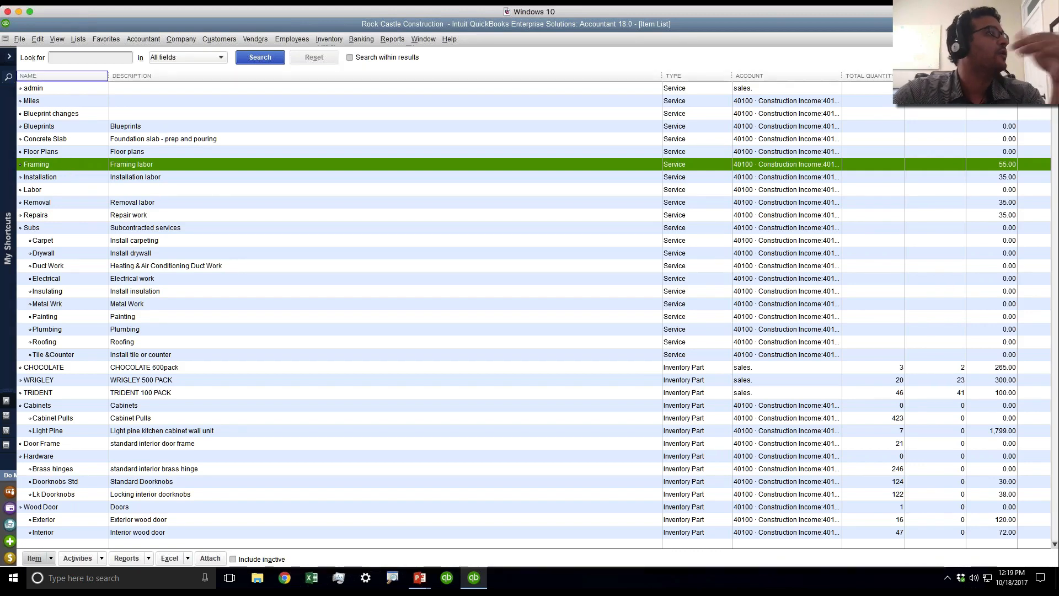
# - Create a billing rate level named Framing Level 1 with a fixed hourly rate of 26.00 dollars
pyautogui.click(75, 40)
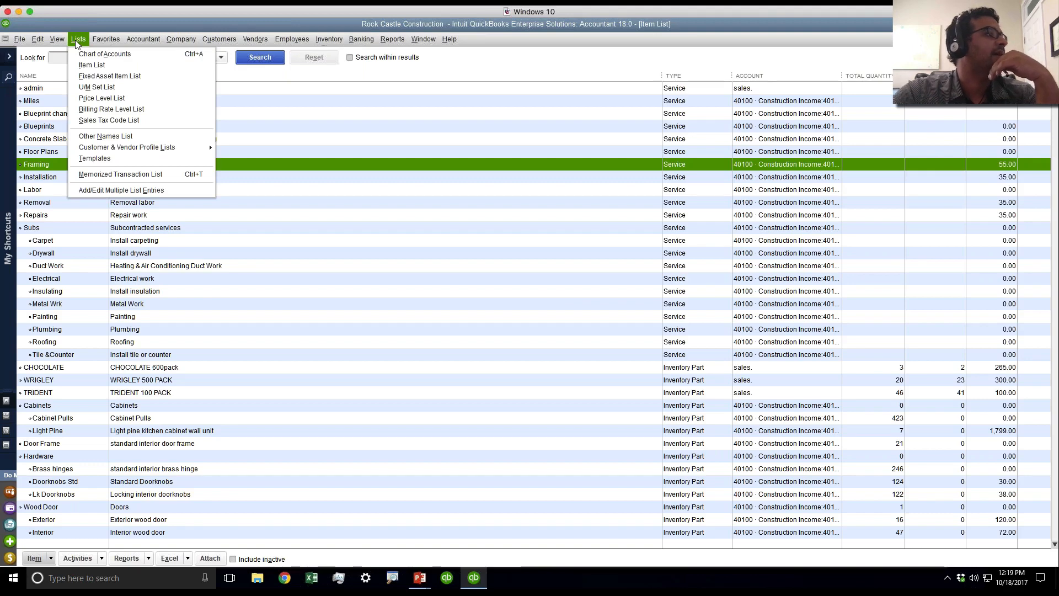
pyautogui.click(101, 109)
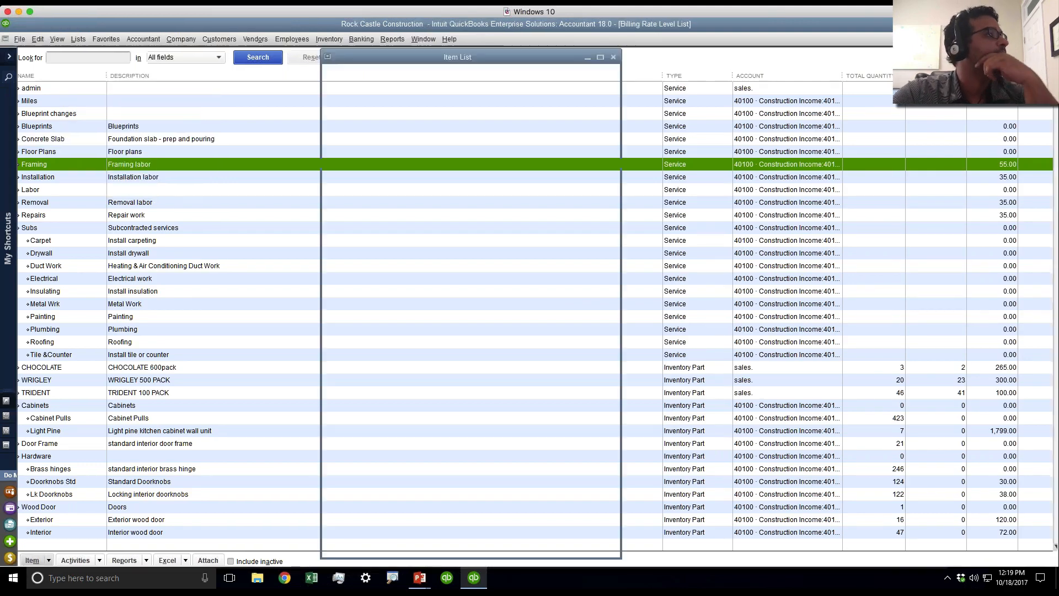
pyautogui.click(90, 558)
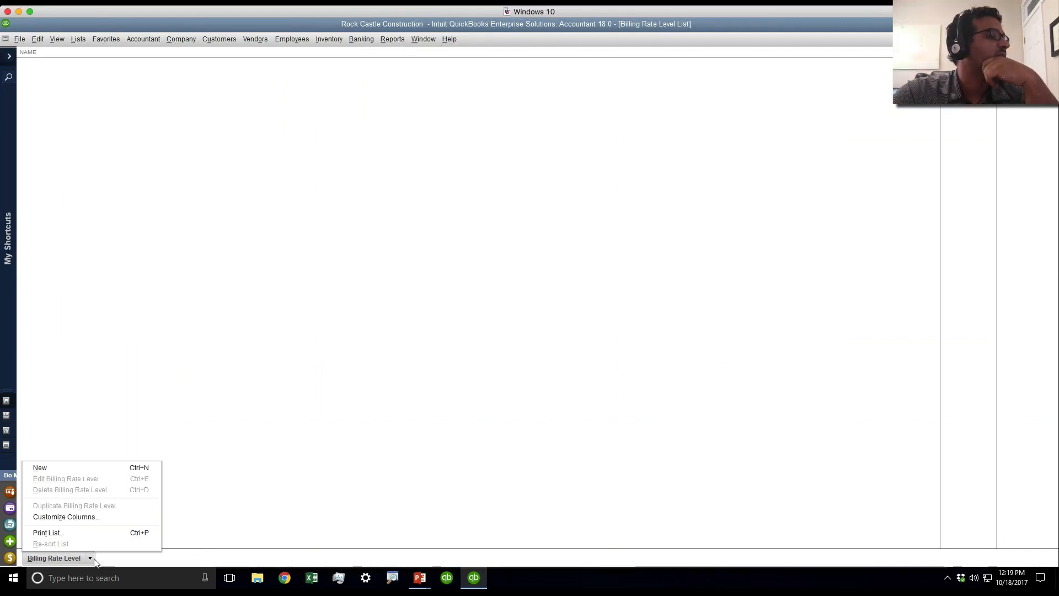
pyautogui.click(55, 465)
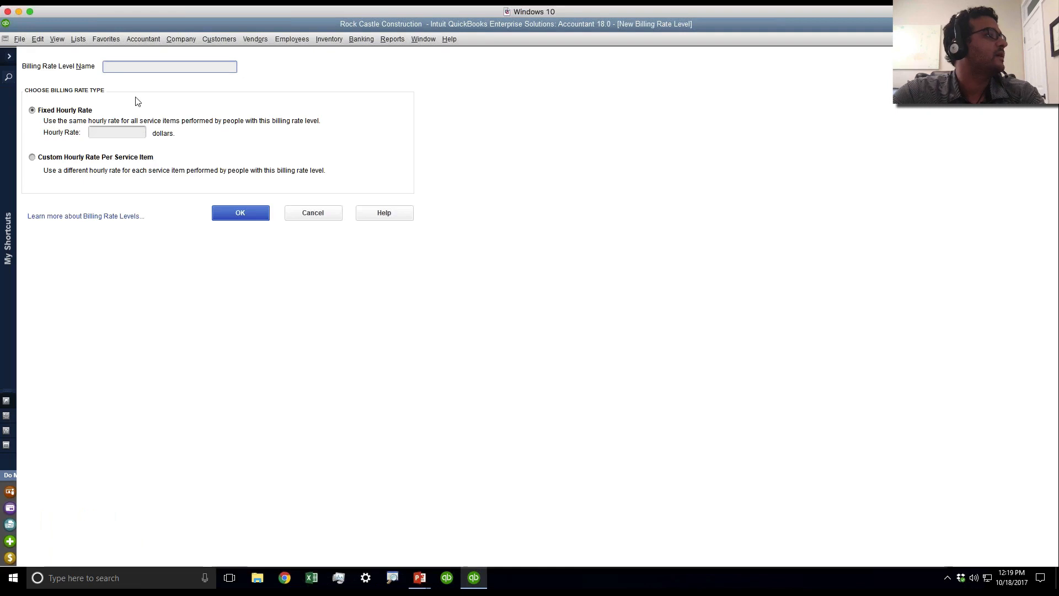
pyautogui.write('Framing Level')
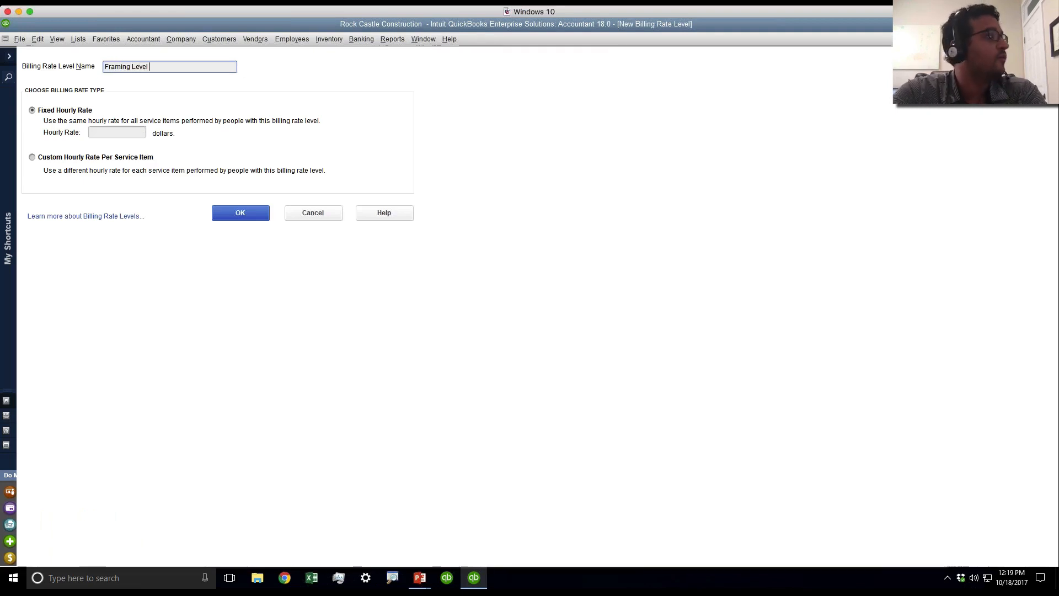
pyautogui.write(' 1')
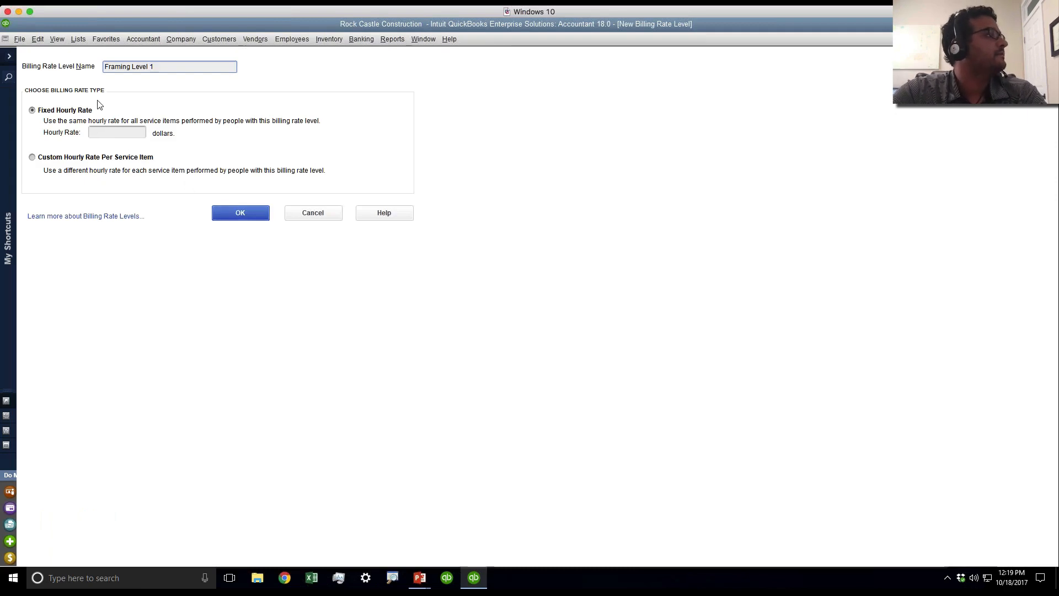
pyautogui.click(113, 131)
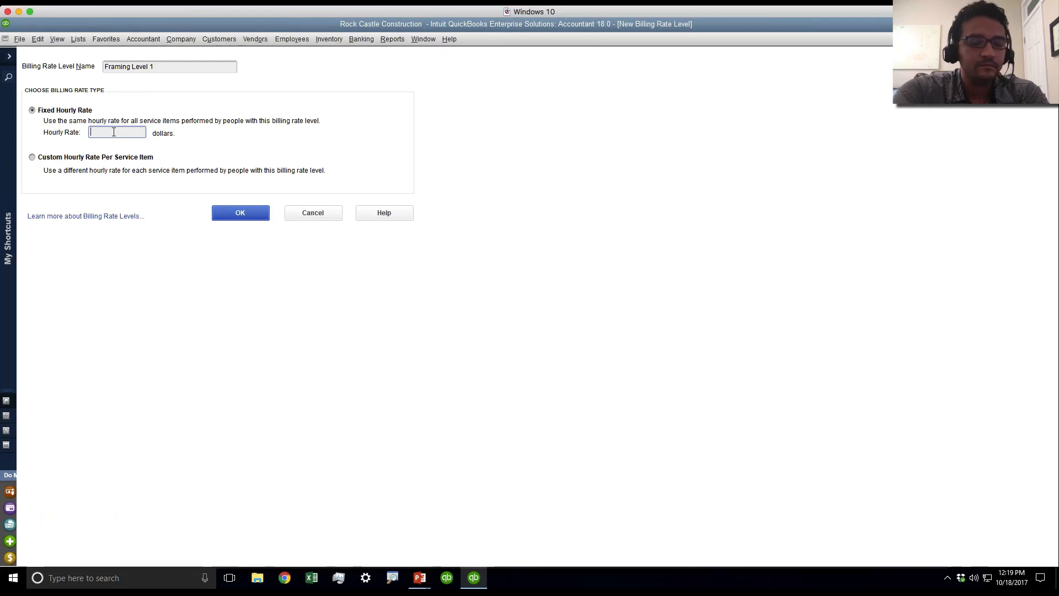
pyautogui.click(235, 214)
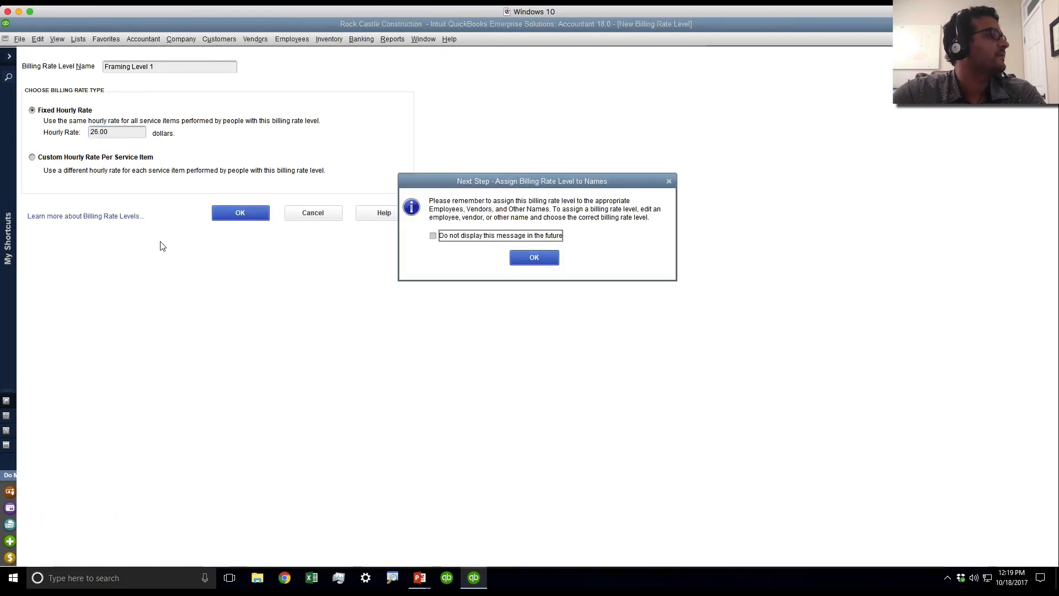
pyautogui.click(530, 259)
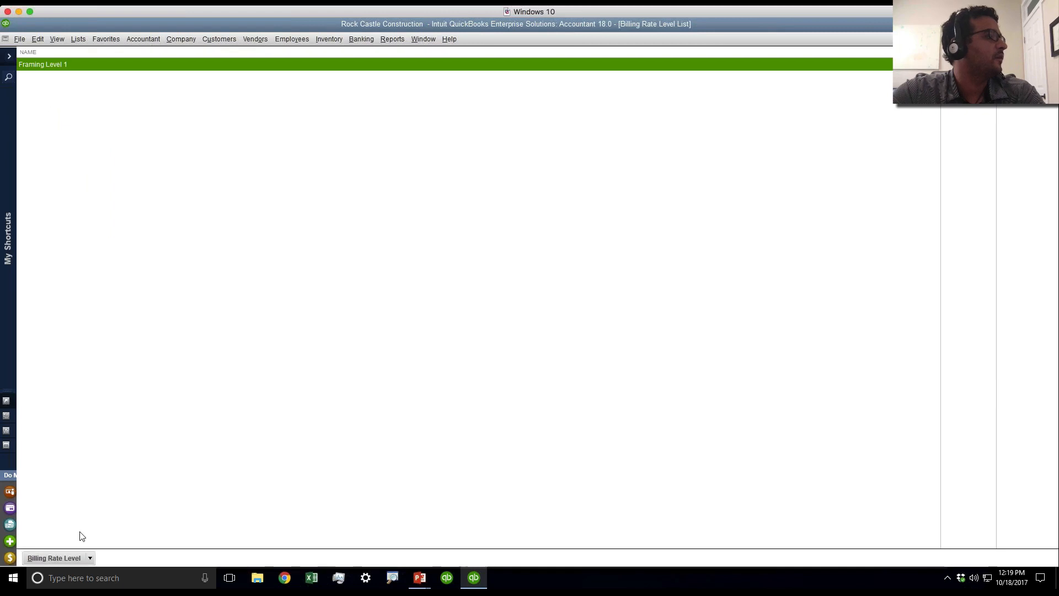
# - Duplicate the Framing Level 1 billing rate level as Framing Level 3 with an hourly rate of 75 dollars
pyautogui.click(89, 559)
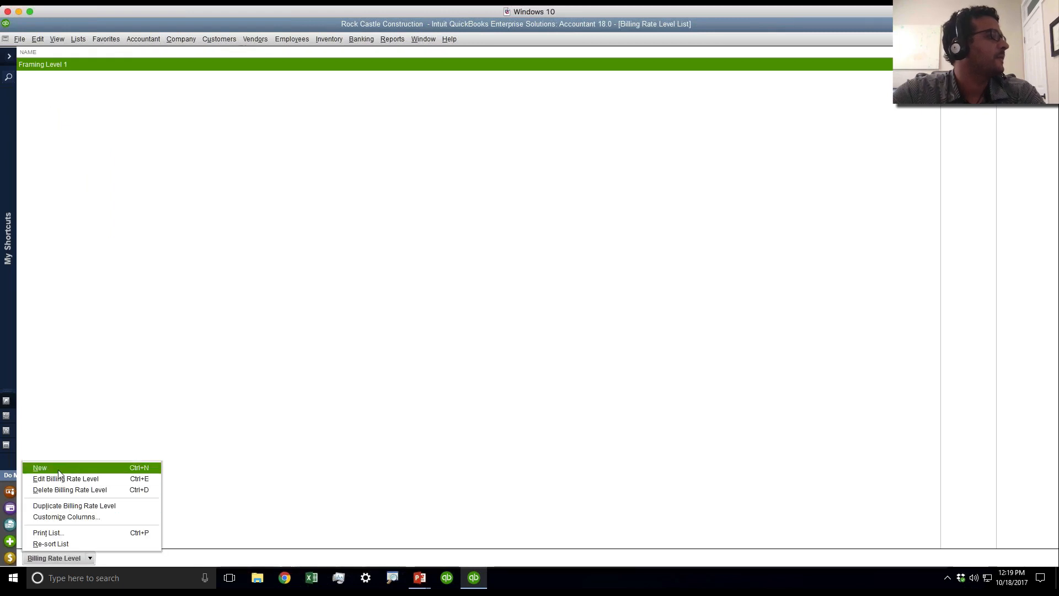
pyautogui.click(64, 509)
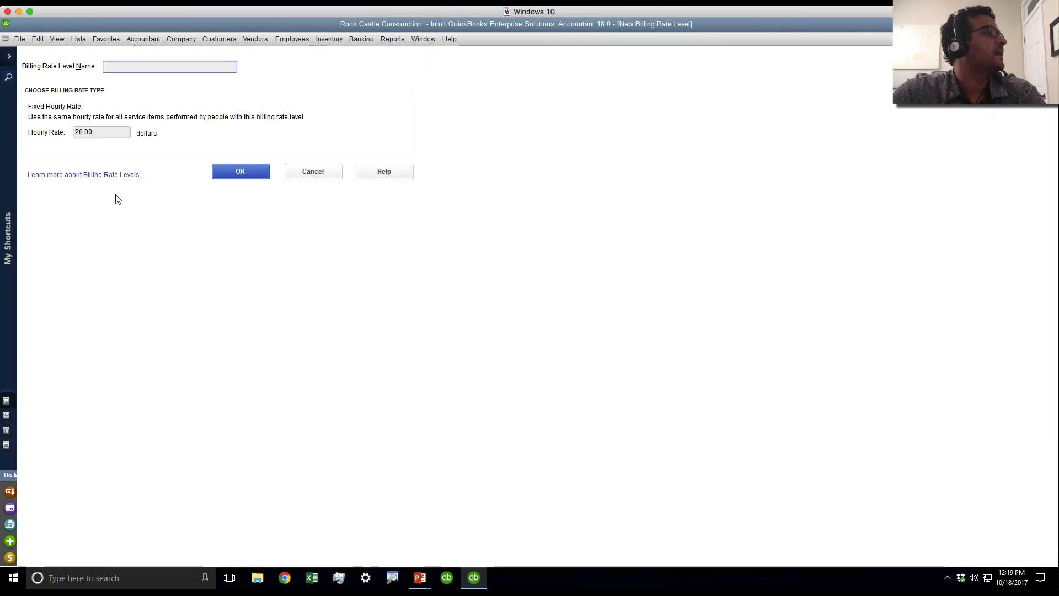
pyautogui.write('Framinf')
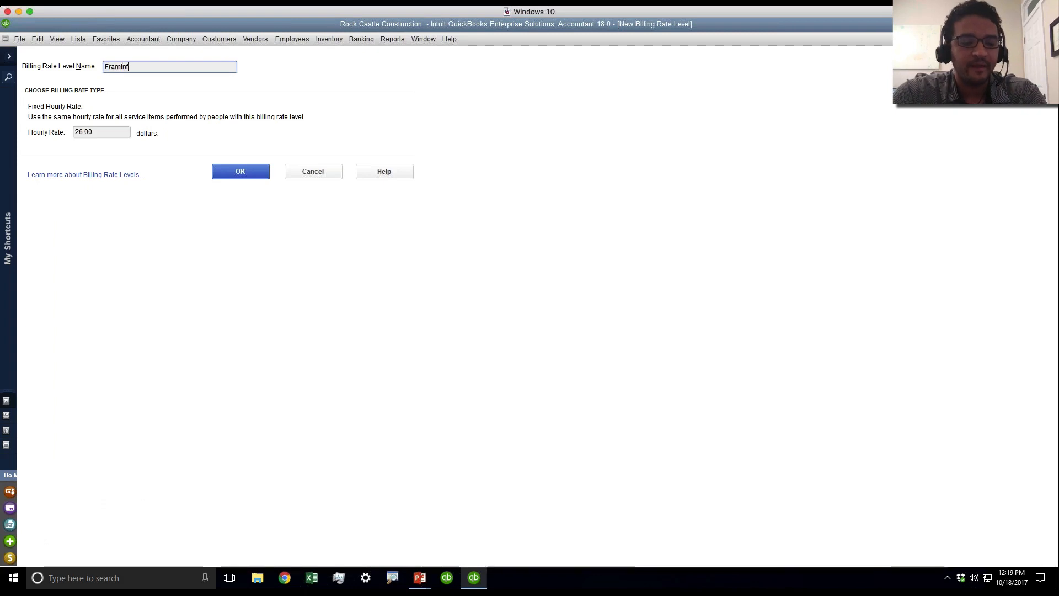
pyautogui.press('BackSpace')
pyautogui.write('g')
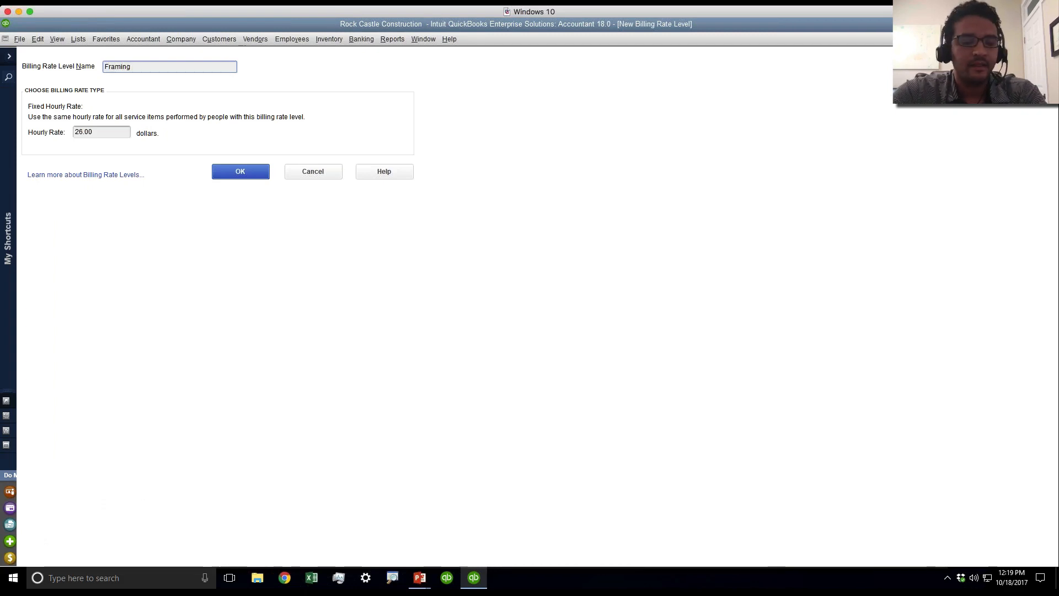
pyautogui.write(' LEvel 3')
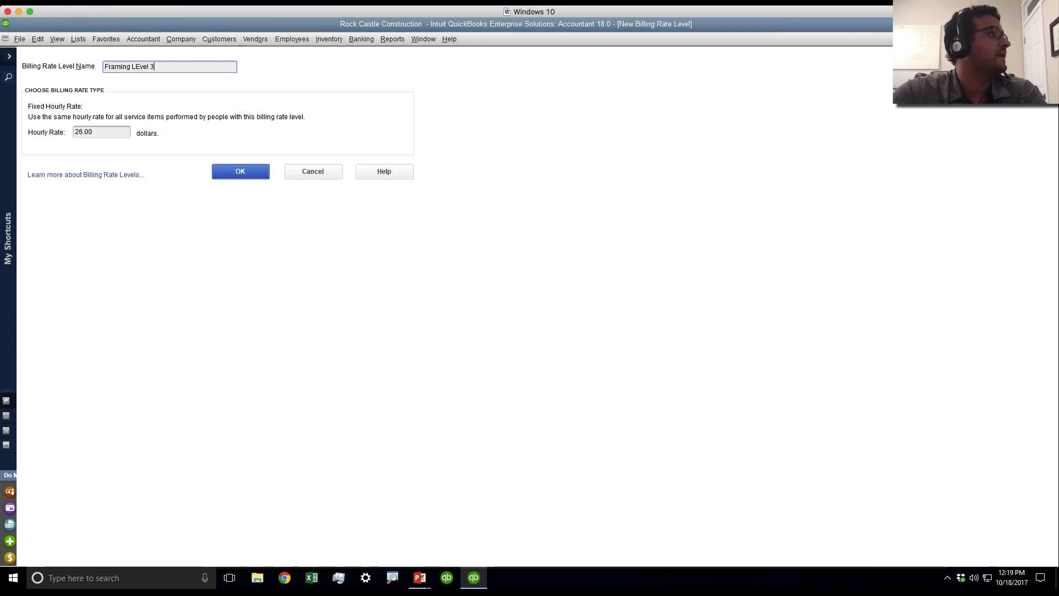
pyautogui.press('BackSpace')
pyautogui.press('BackSpace')
pyautogui.press('BackSpace')
pyautogui.press('BackSpace')
pyautogui.write('eve')
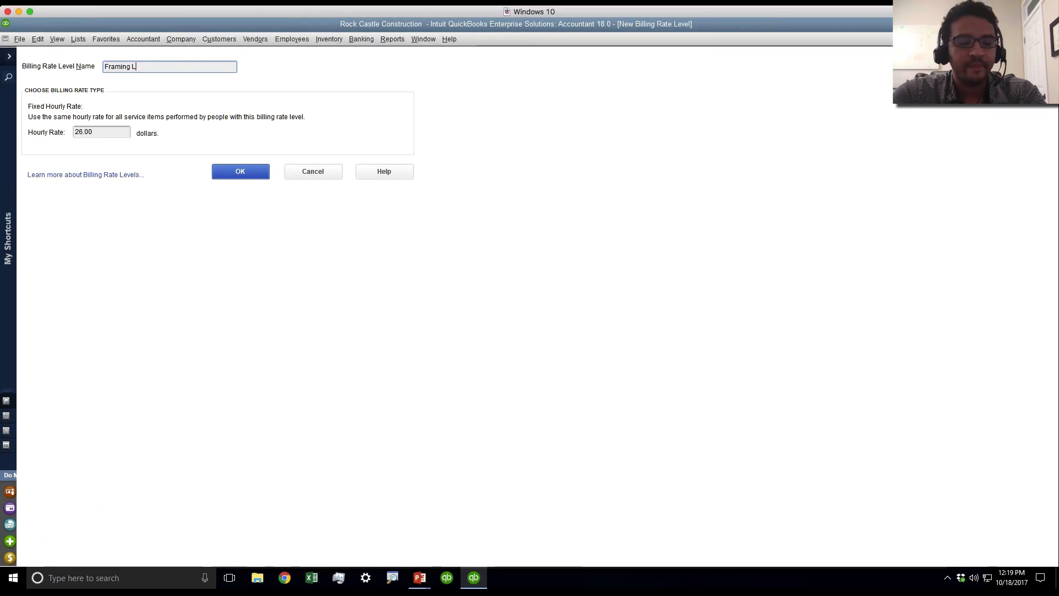
pyautogui.write('l ')
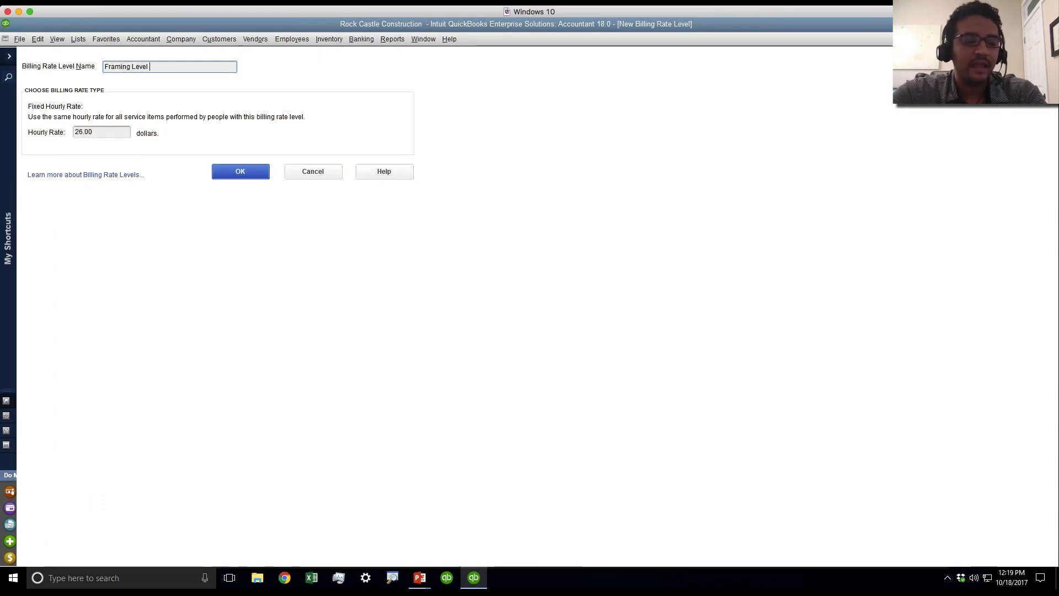
pyautogui.write('3')
pyautogui.press('Tab')
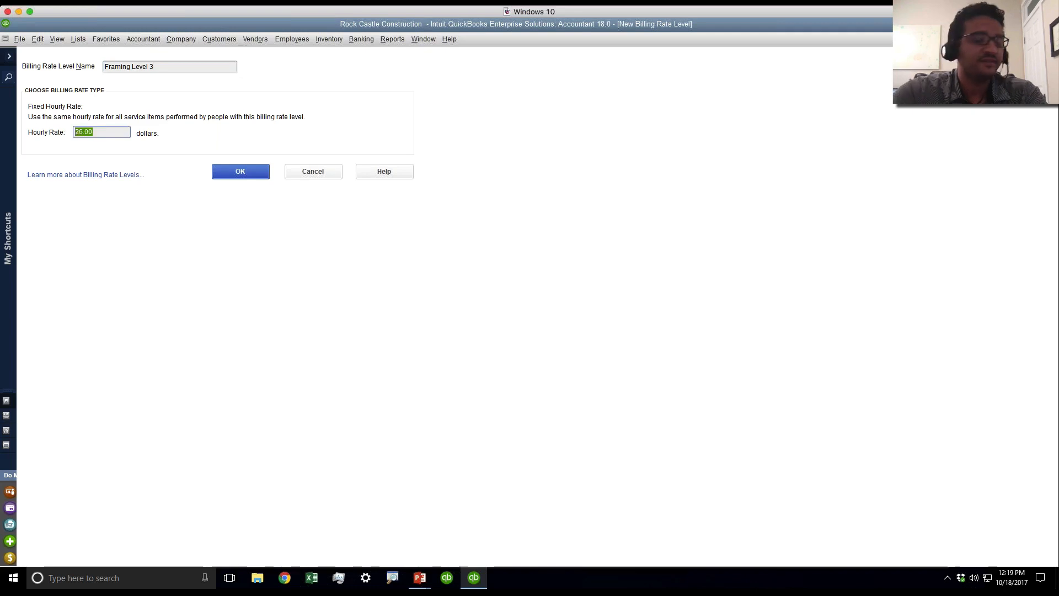
pyautogui.write('75')
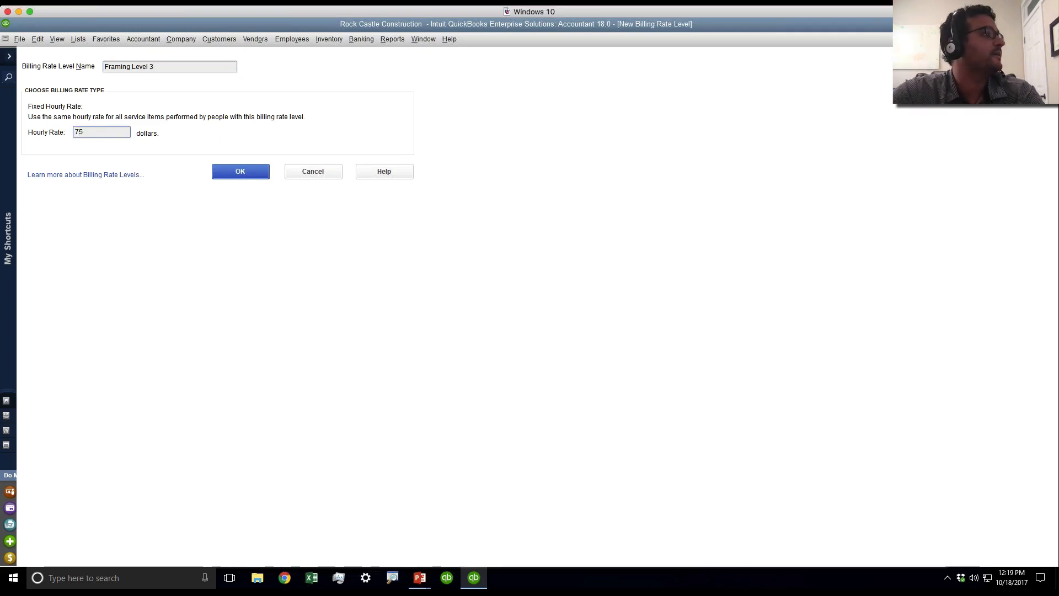
pyautogui.press('Return')
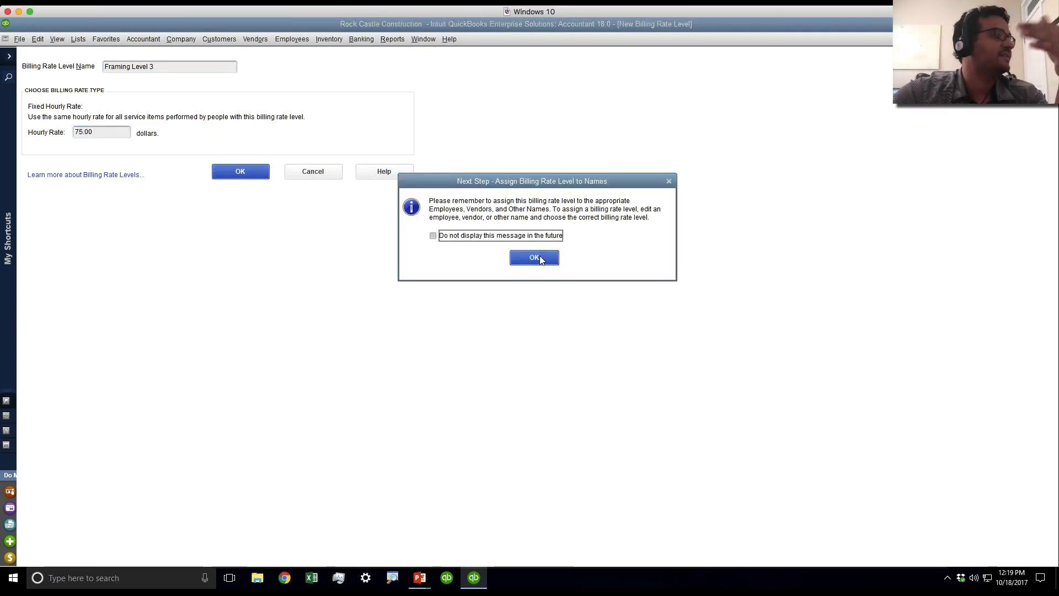
pyautogui.press('Return')
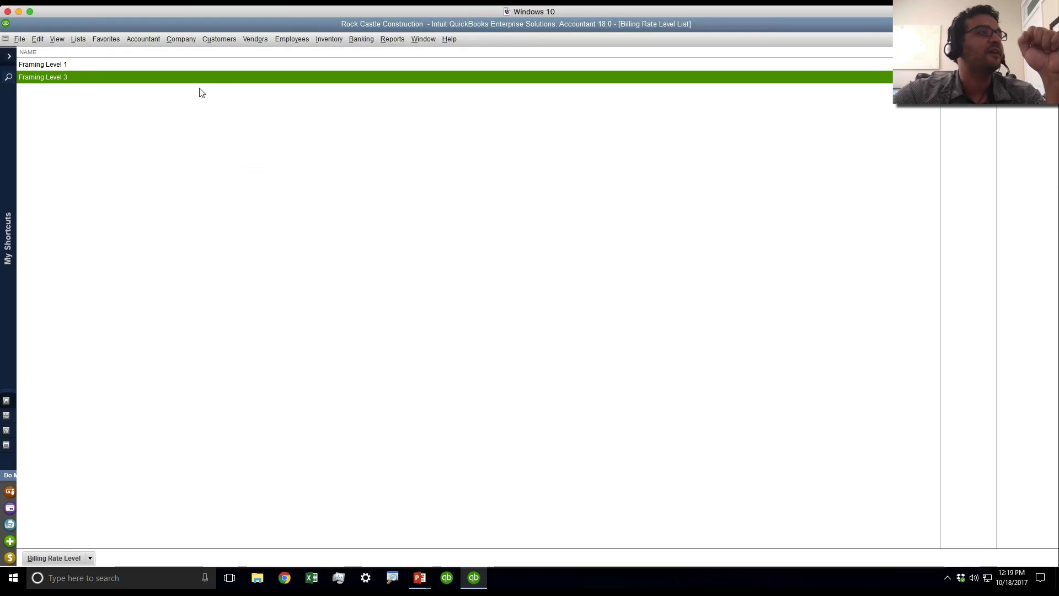
# - Close the Billing Rate Level List and the Item List to return to the blank invoice
pyautogui.click(62, 68)
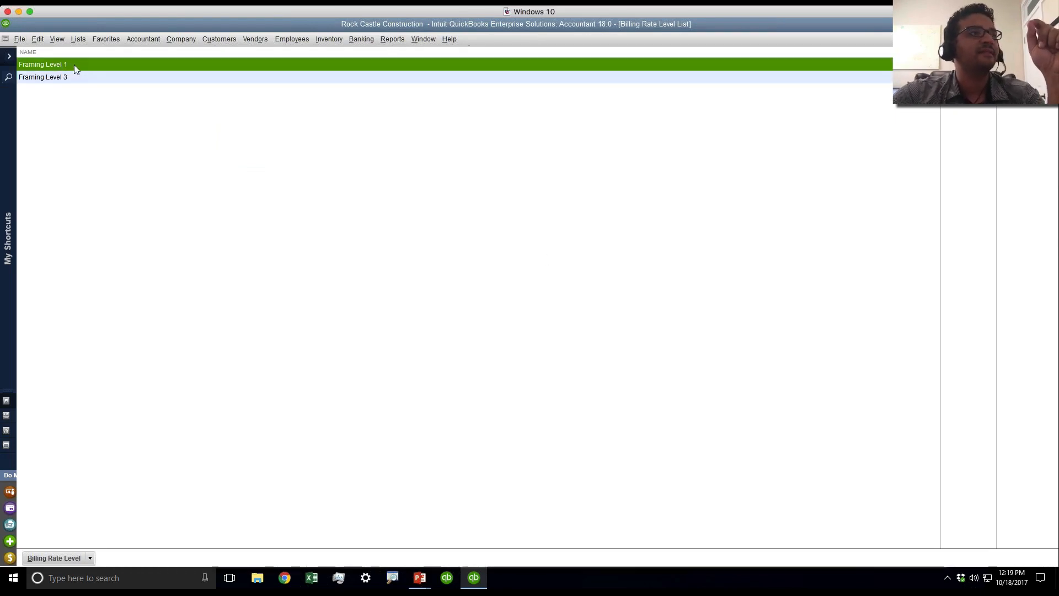
pyautogui.click(68, 77)
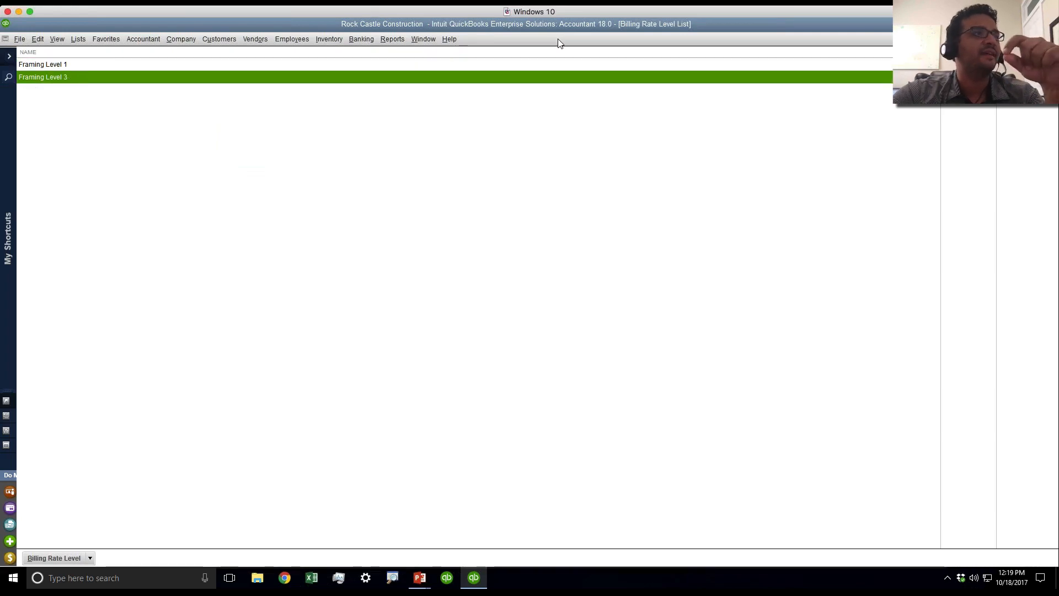
pyautogui.click(1052, 39)
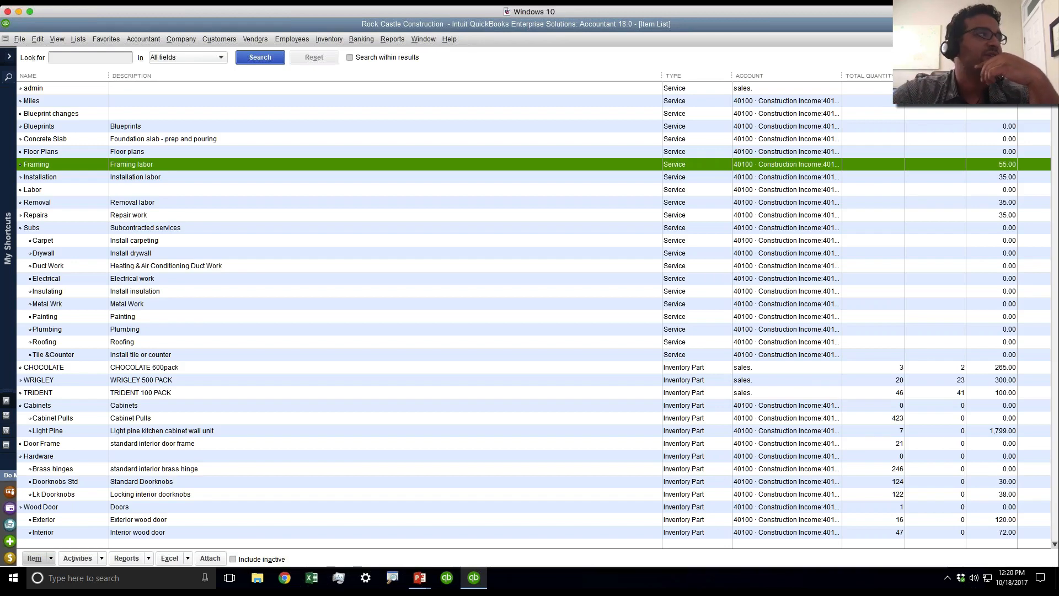
pyautogui.press('Escape')
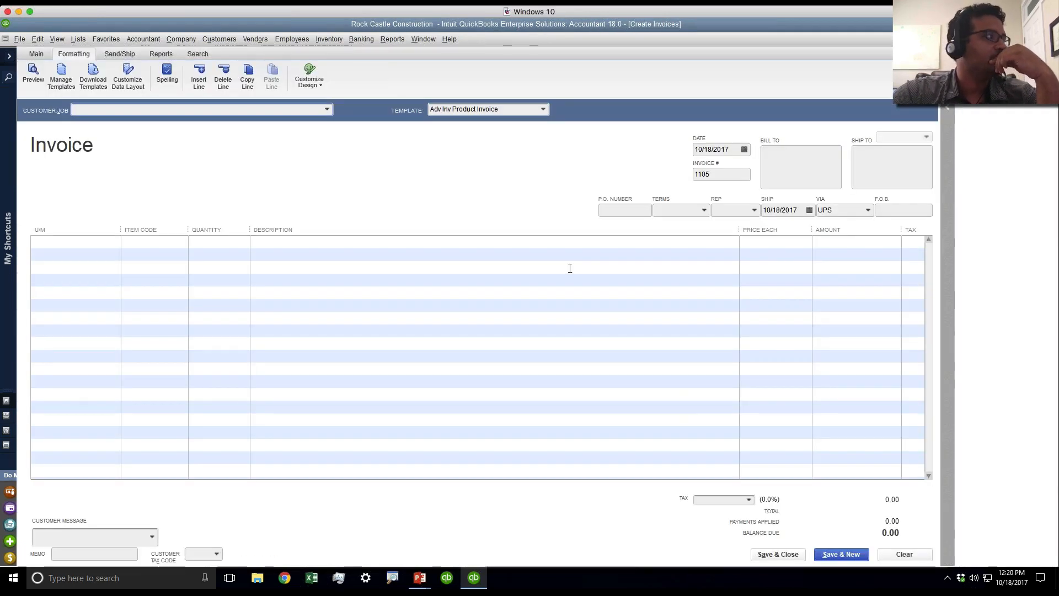
# - Choose LOCAL STORE for the invoice and select all of its billable Framing time entries
pyautogui.click(327, 109)
pyautogui.click(119, 215)
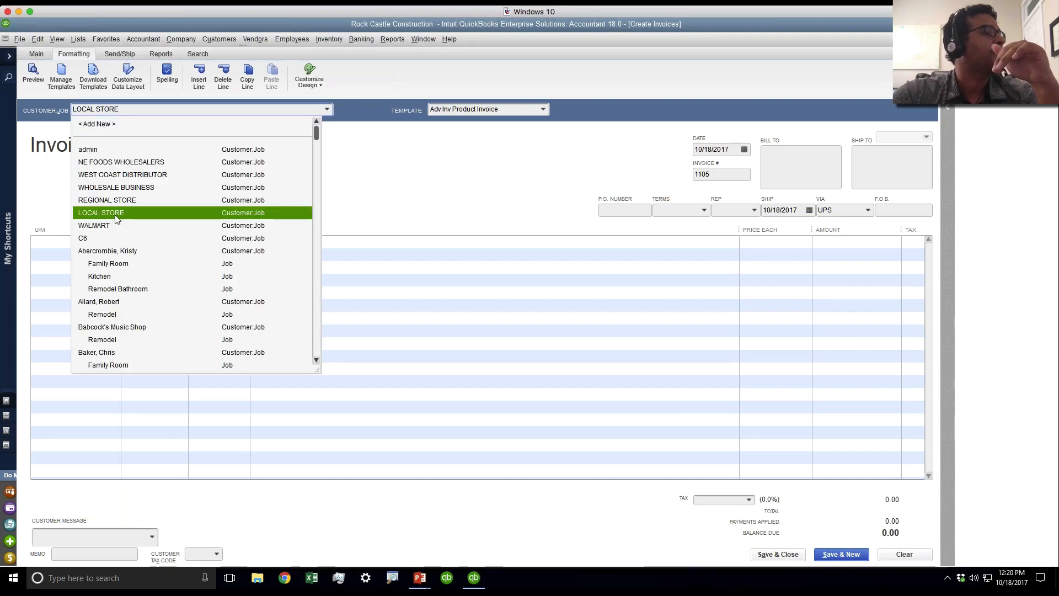
pyautogui.click(297, 85)
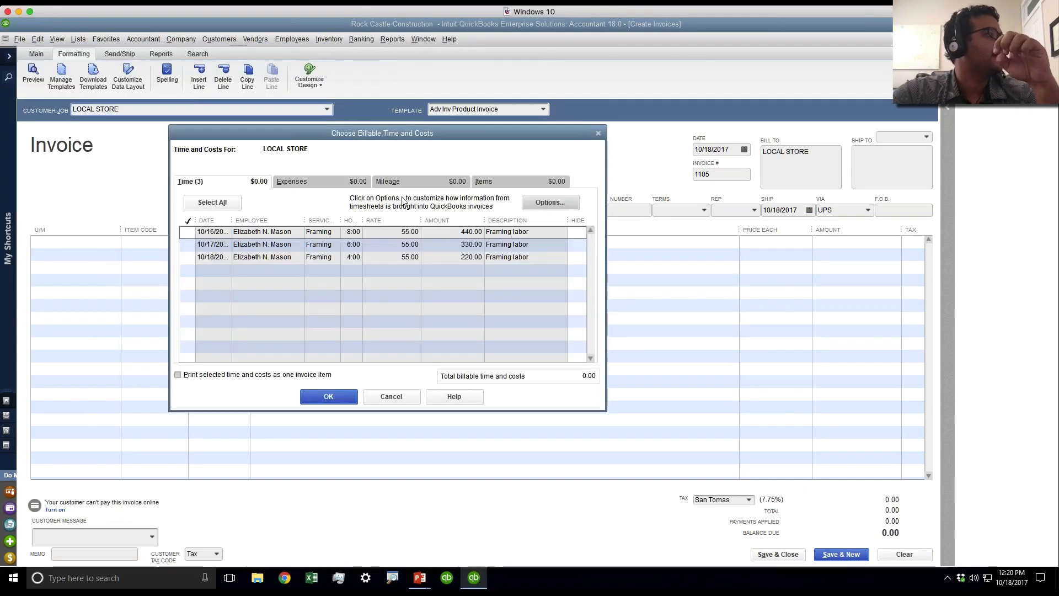
pyautogui.click(212, 202)
# - Set billable time to transfer as a separate line per activity with activity notes, and add the selected time to the invoice
pyautogui.click(551, 202)
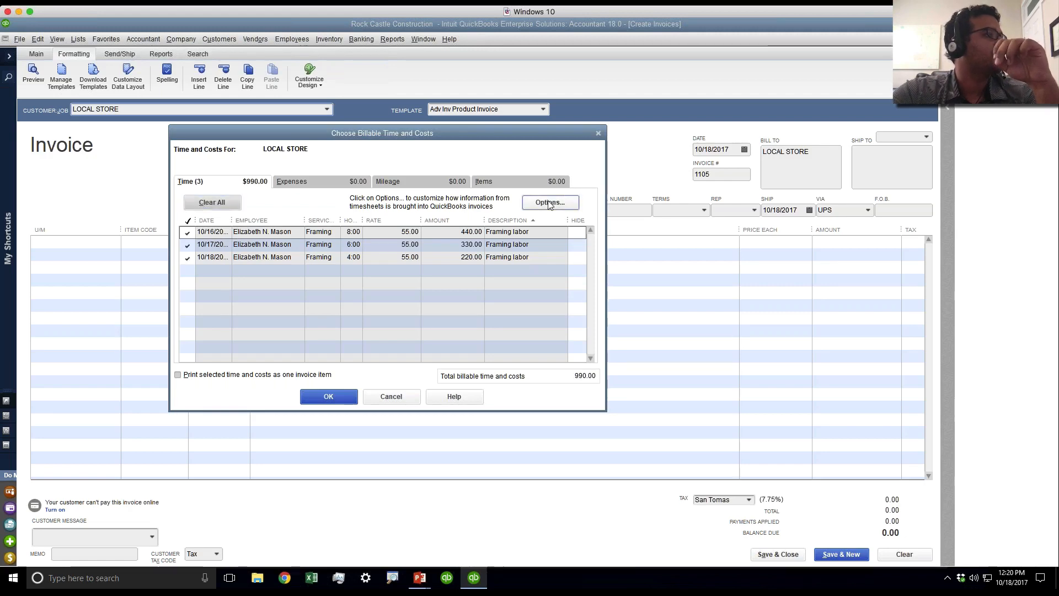
pyautogui.click(116, 127)
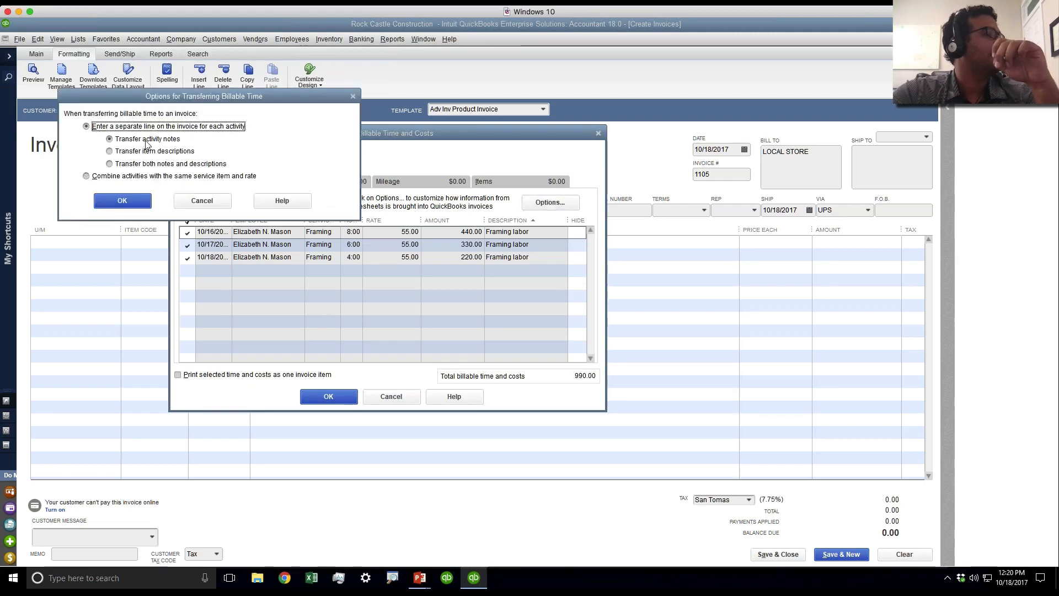
pyautogui.click(122, 203)
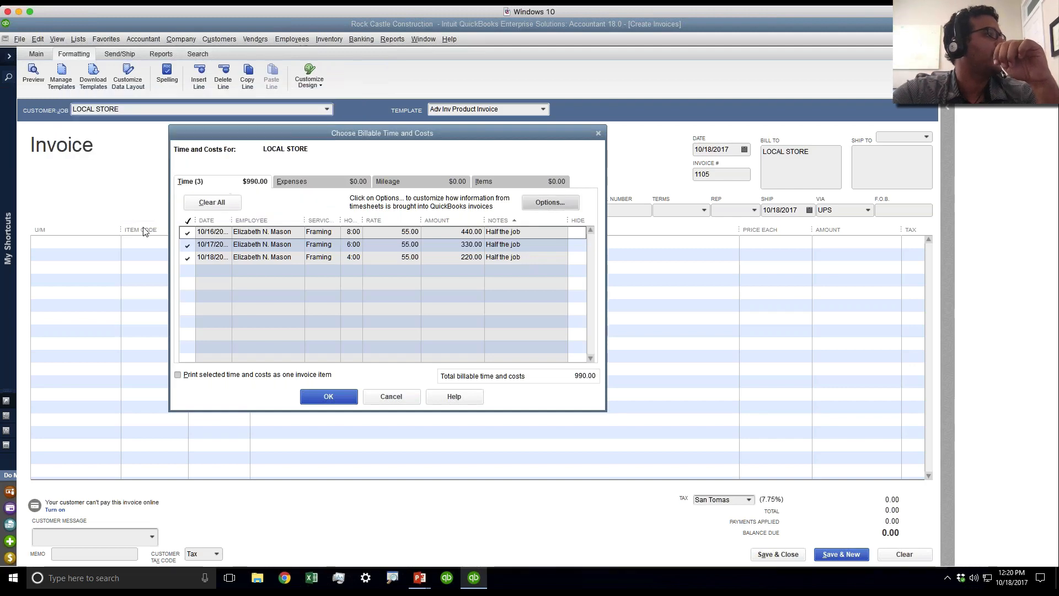
pyautogui.click(329, 396)
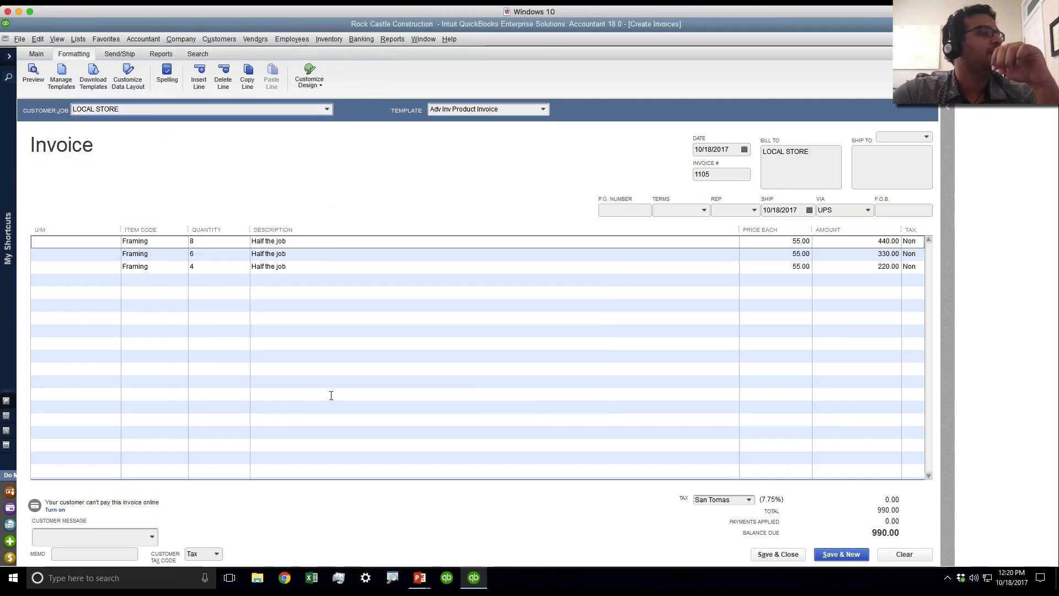
# - Examine the price level choices for the first Framing line's rate, and clear the unsaved invoice
pyautogui.click(794, 242)
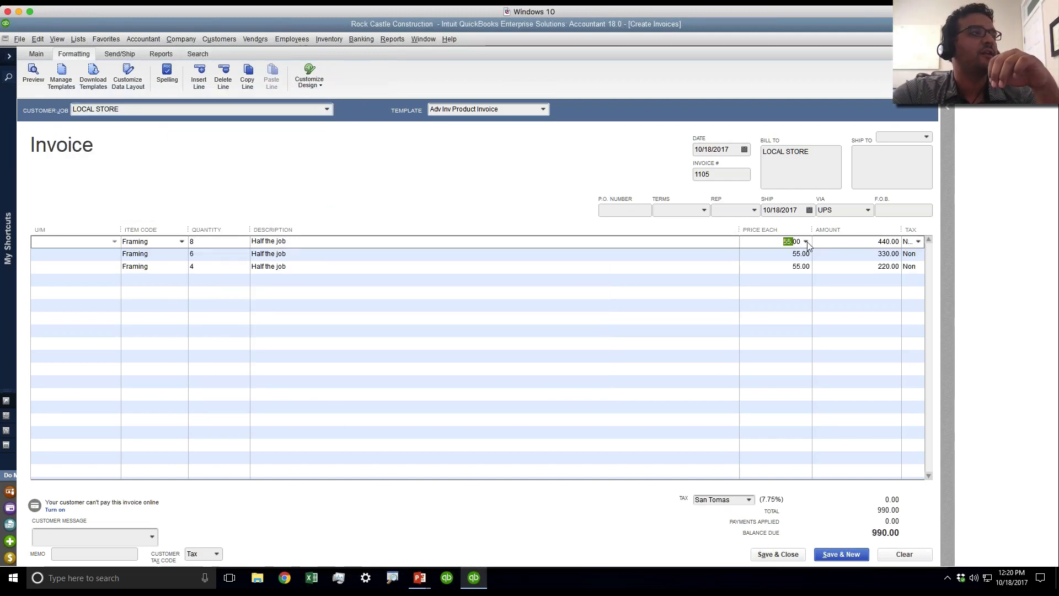
pyautogui.click(805, 241)
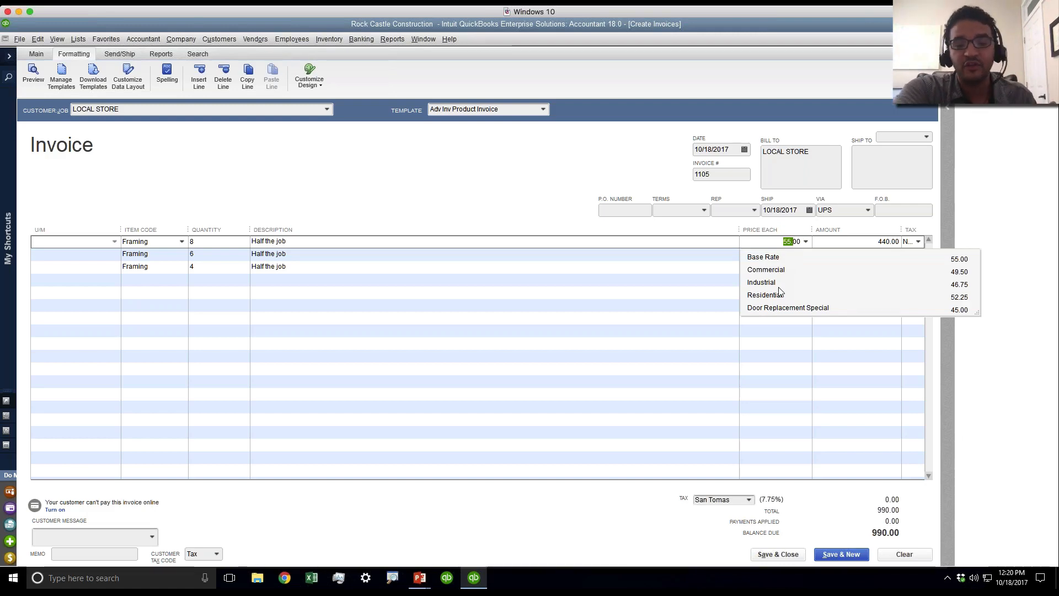
pyautogui.click(627, 306)
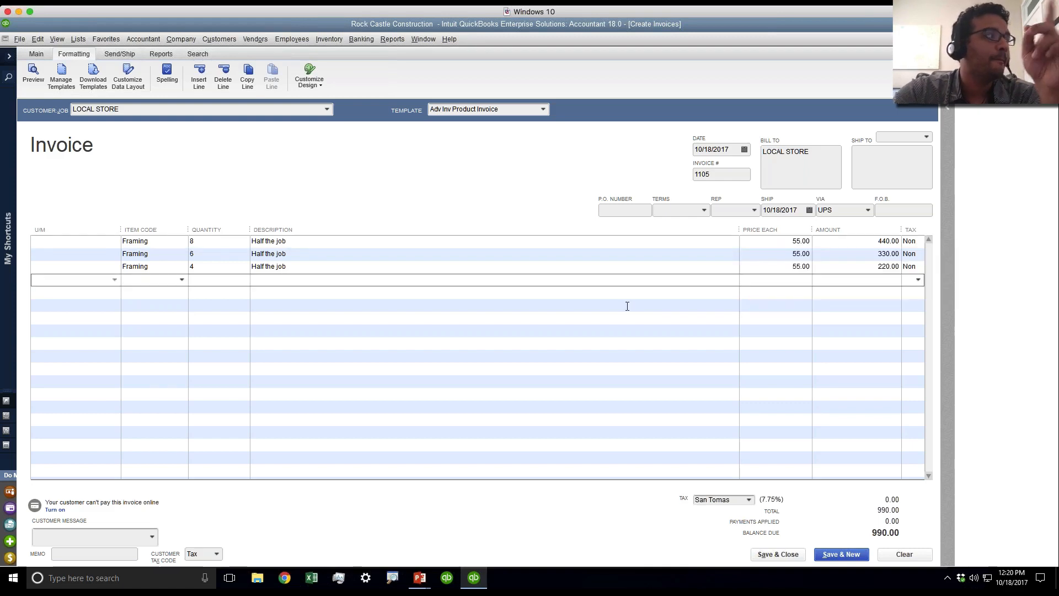
pyautogui.click(905, 556)
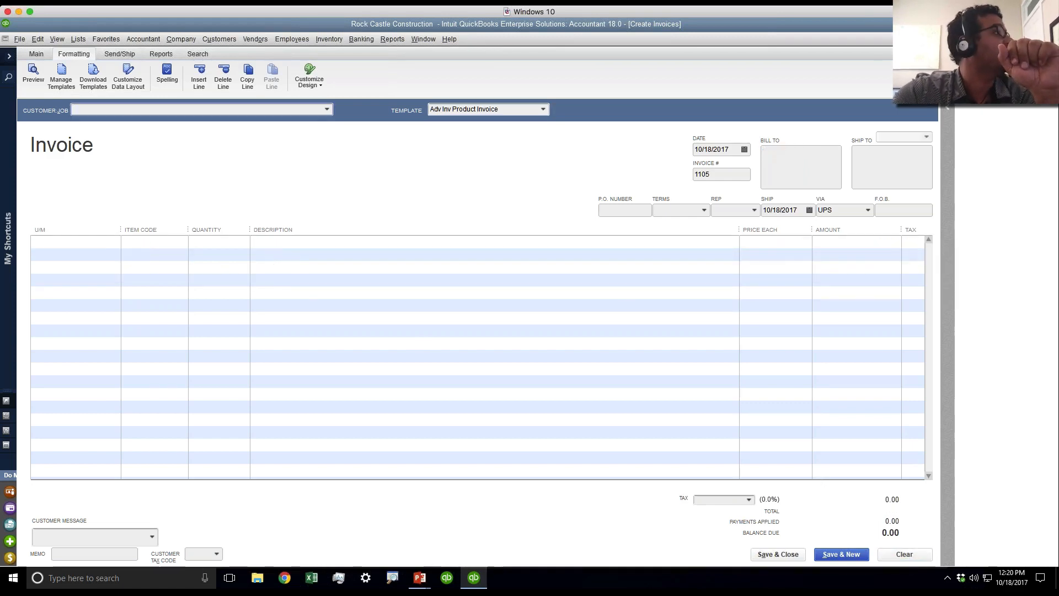
# - Assign the Framing Level 3 billing rate level to the second employee in the Employee Center and save the record
pyautogui.click(291, 39)
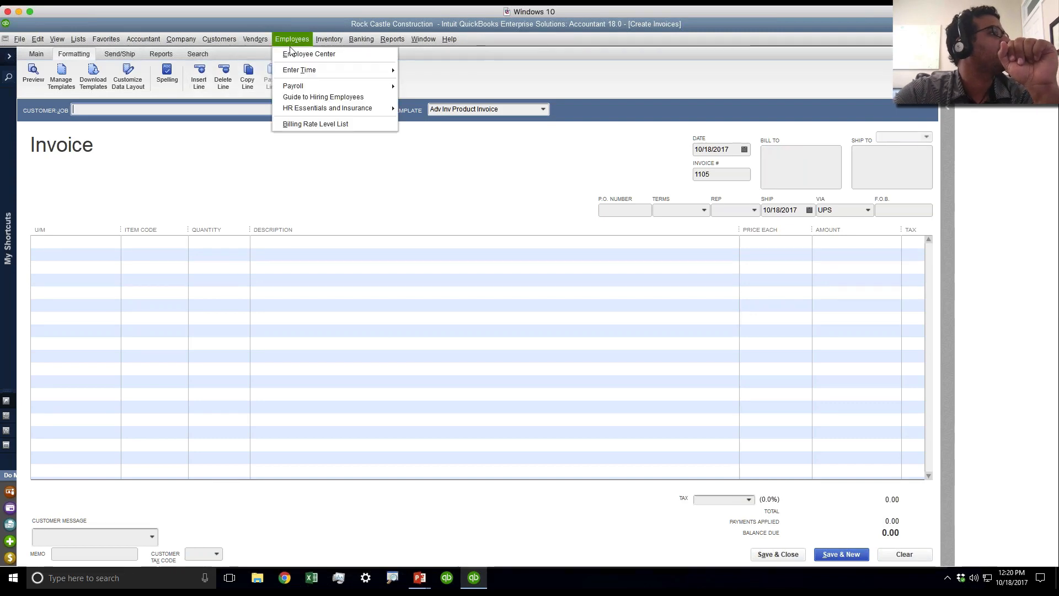
pyautogui.click(296, 55)
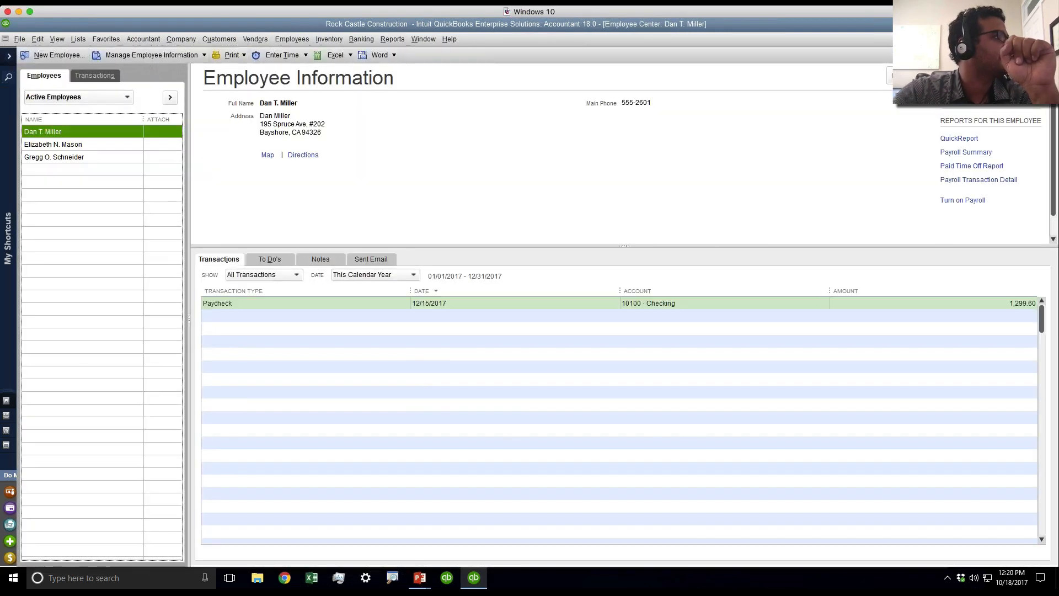
pyautogui.doubleClick(81, 145)
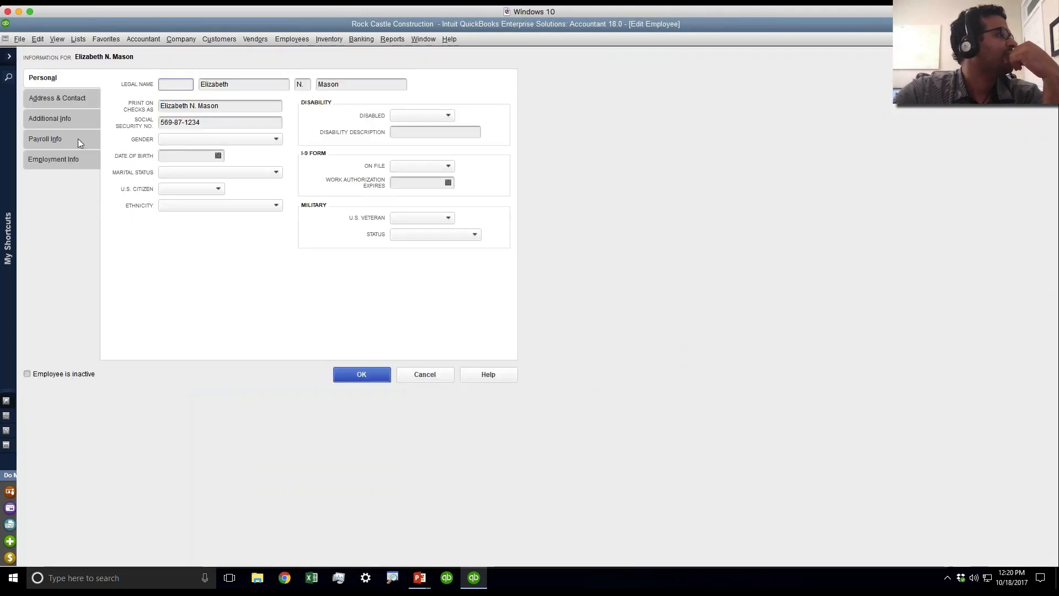
pyautogui.click(60, 142)
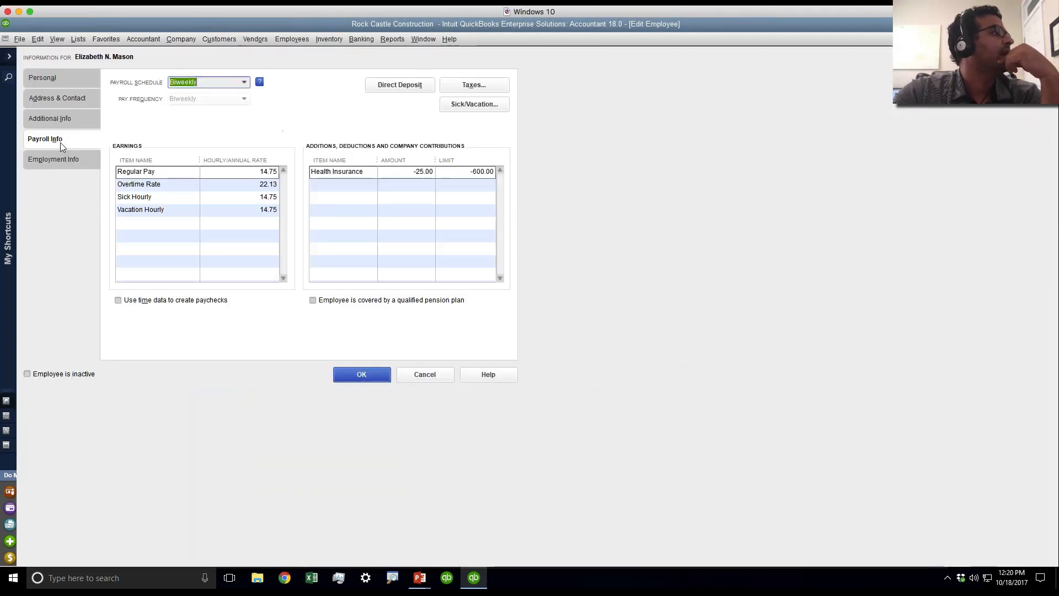
pyautogui.click(63, 120)
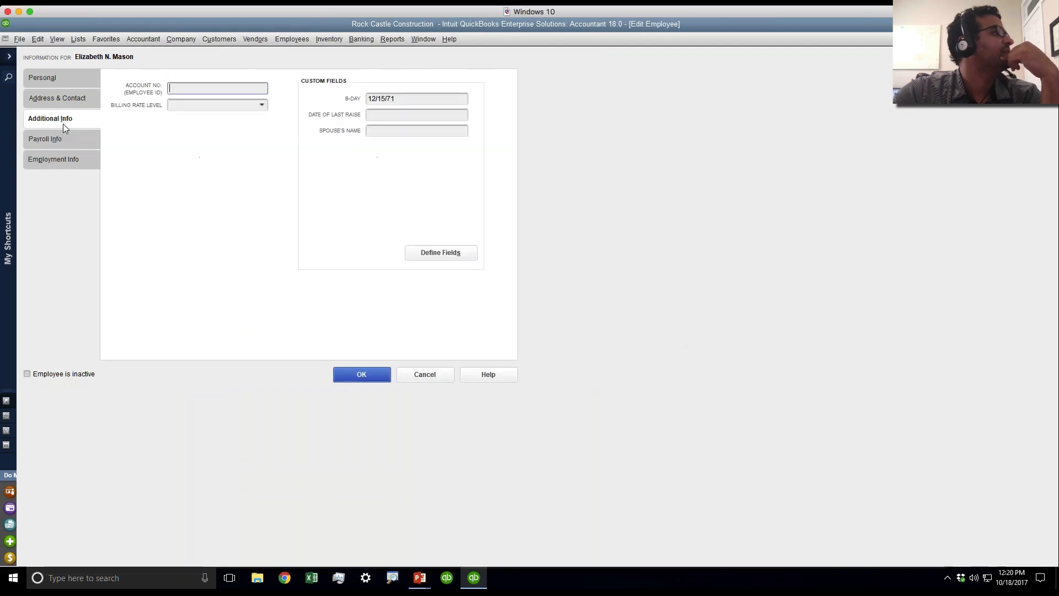
pyautogui.click(262, 105)
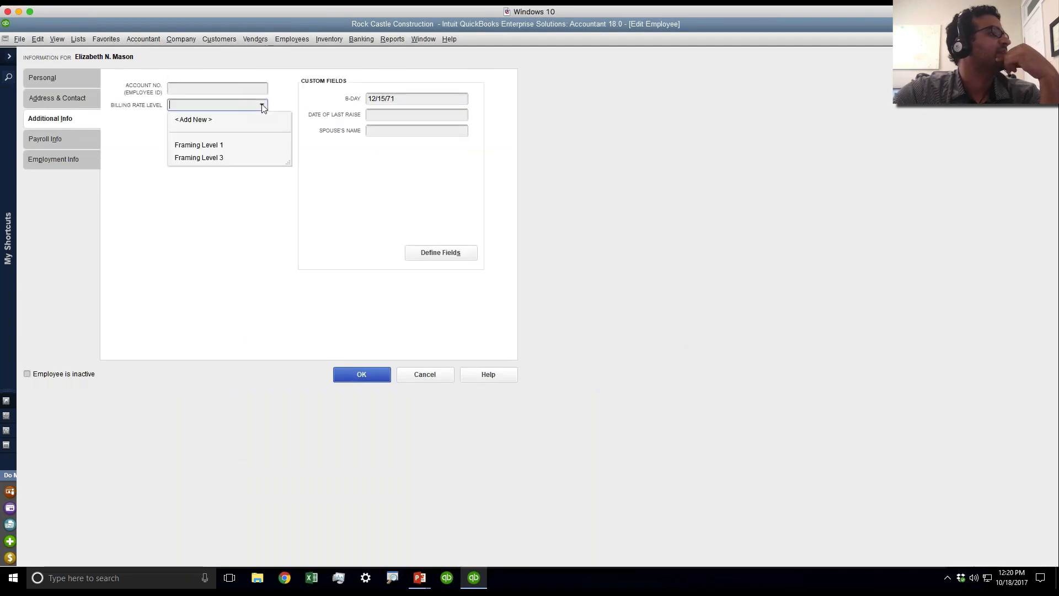
pyautogui.click(210, 159)
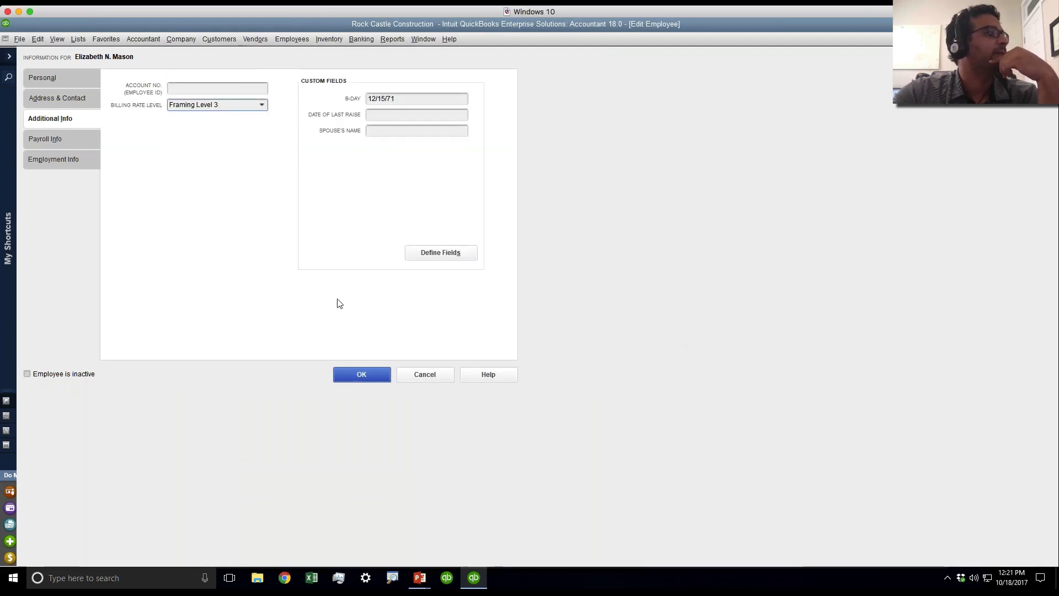
pyautogui.click(363, 378)
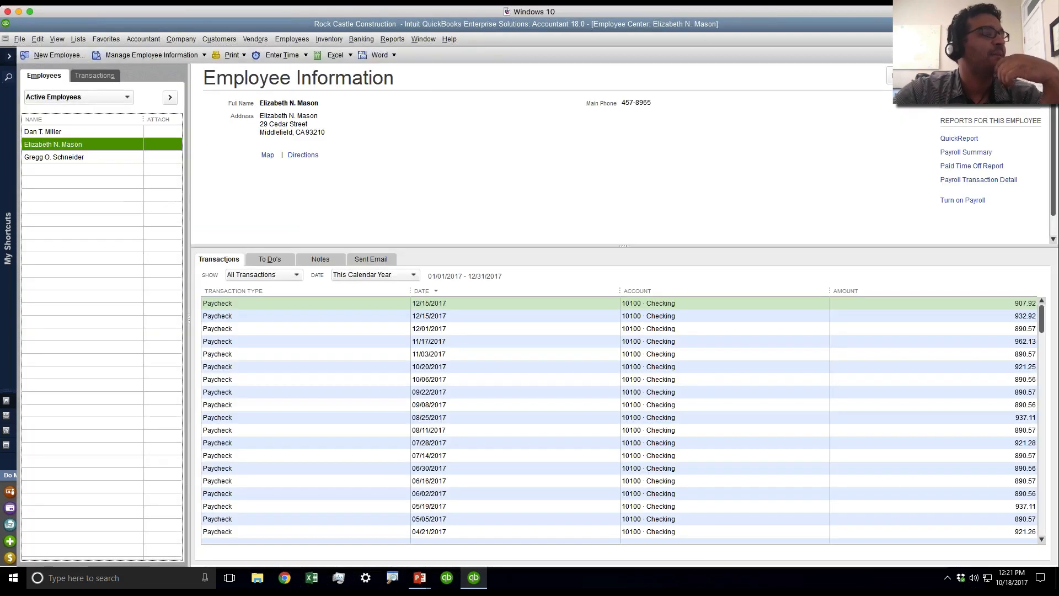
# - Start a new invoice for LOCAL STORE and add all three of its billable Framing time entries
pyautogui.hotkey('ctrl', 'i')
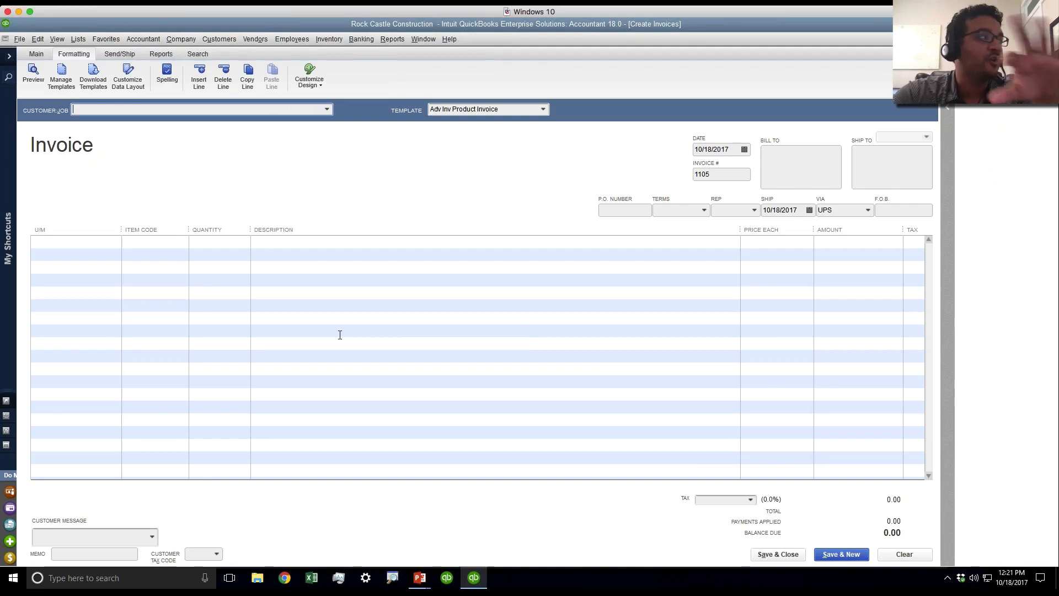
pyautogui.click(327, 109)
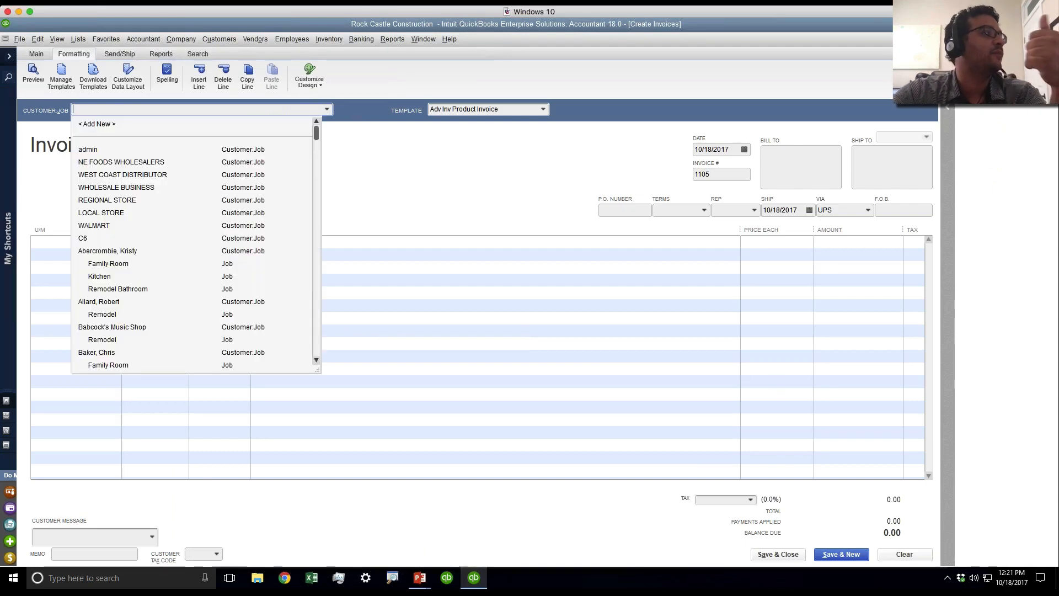
pyautogui.click(129, 212)
pyautogui.click(271, 88)
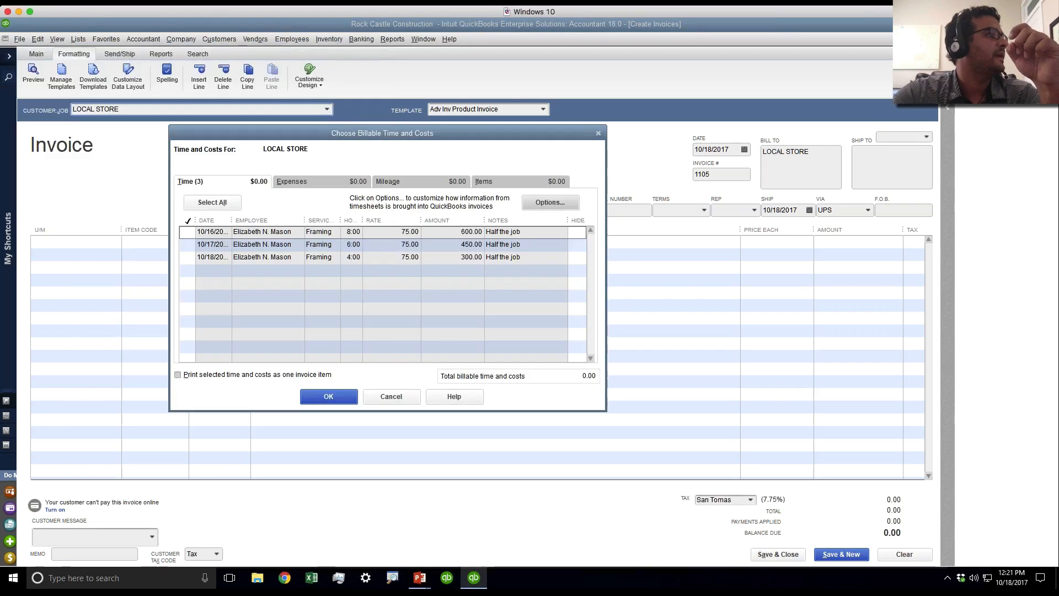
pyautogui.click(188, 232)
pyautogui.click(187, 245)
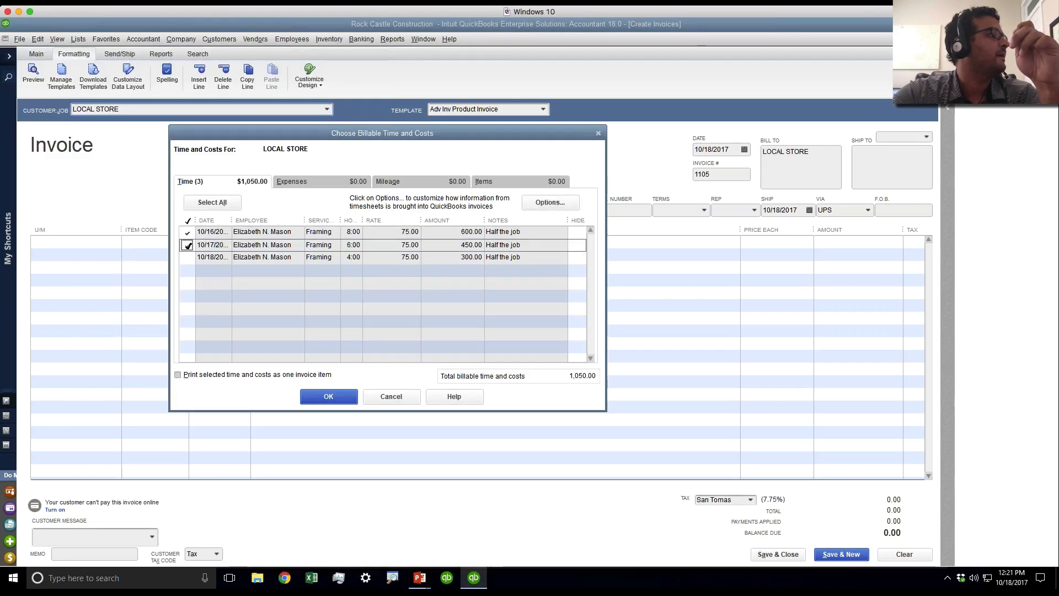
pyautogui.click(187, 257)
pyautogui.click(345, 397)
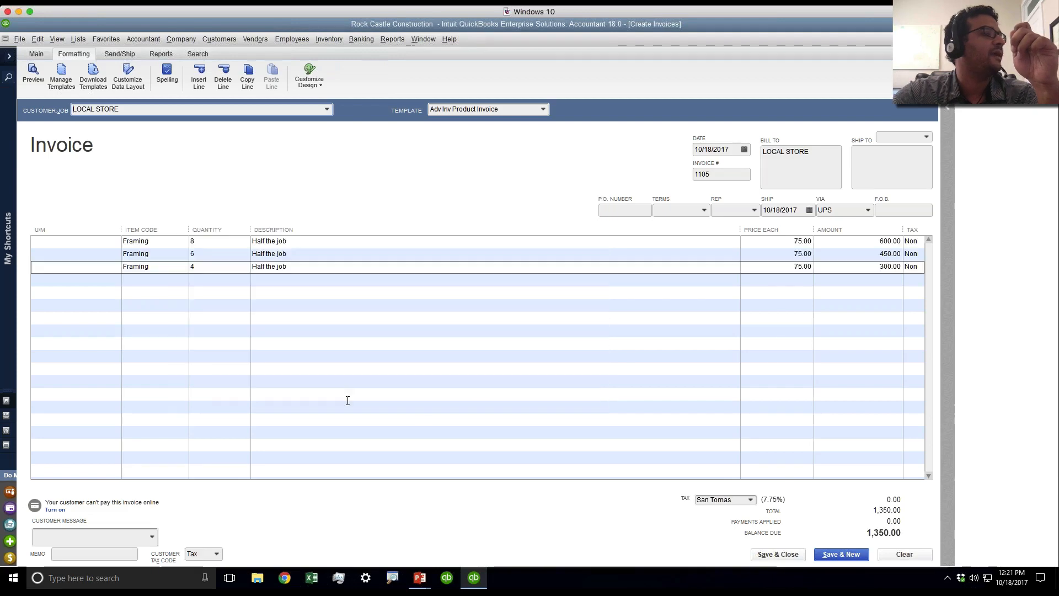
# - Check the first Framing line's rate on the invoice, and close the invoice without recording it
pyautogui.click(800, 241)
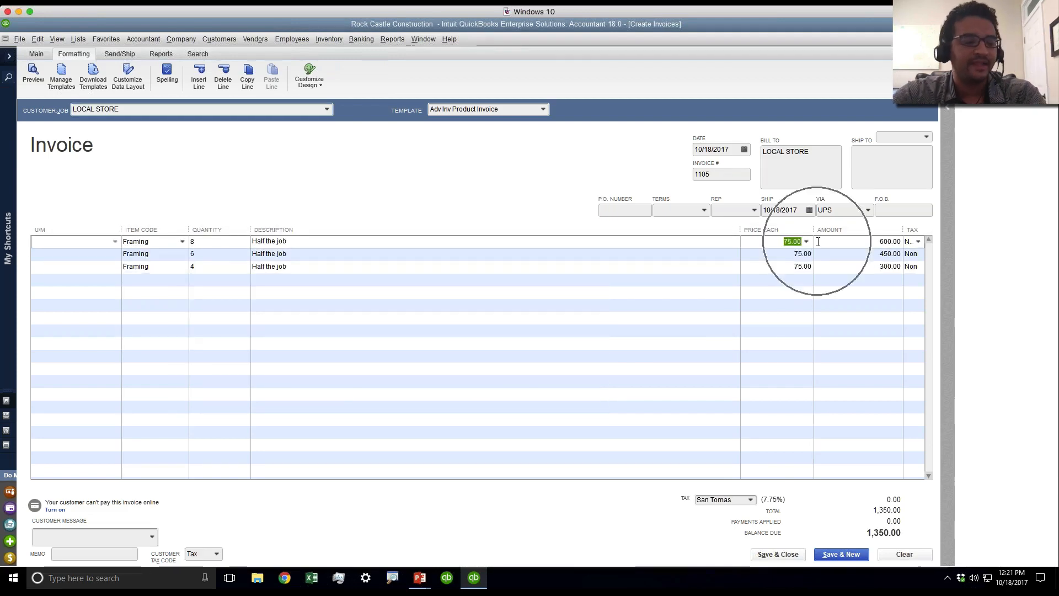
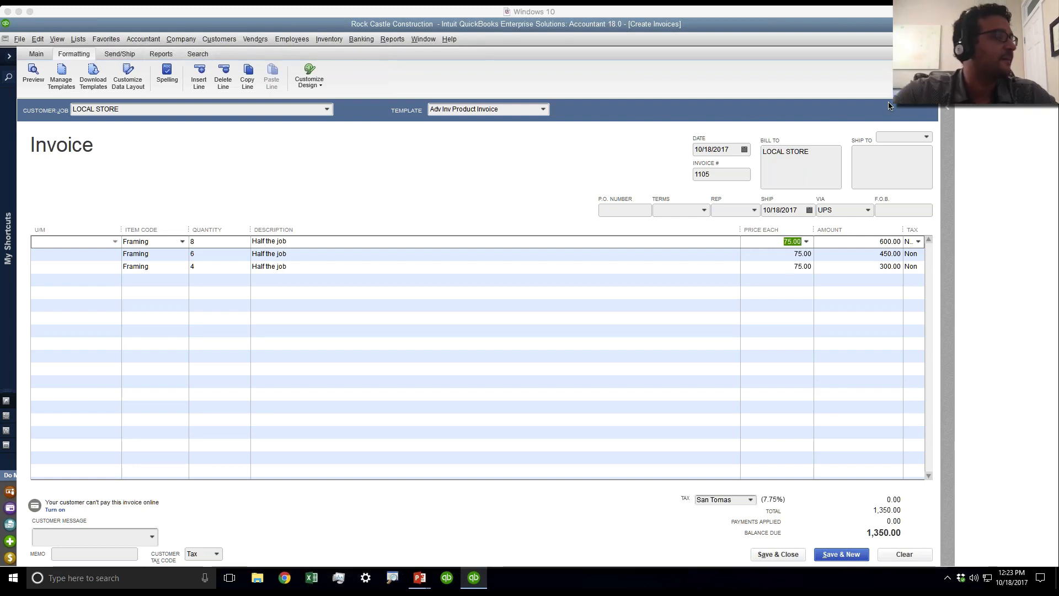
pyautogui.click(477, 189)
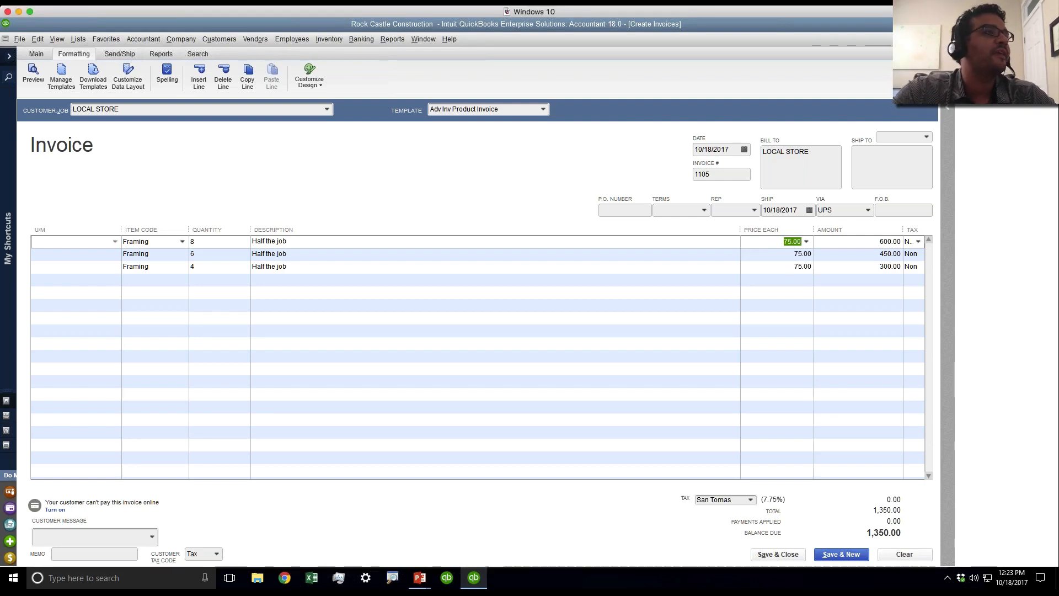
pyautogui.press('Escape')
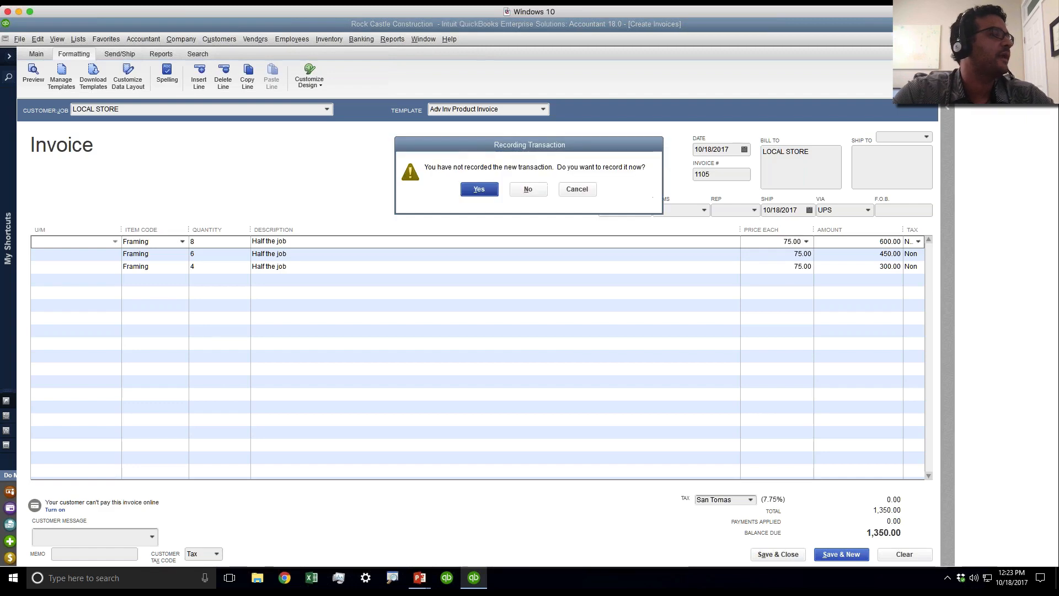
pyautogui.click(521, 193)
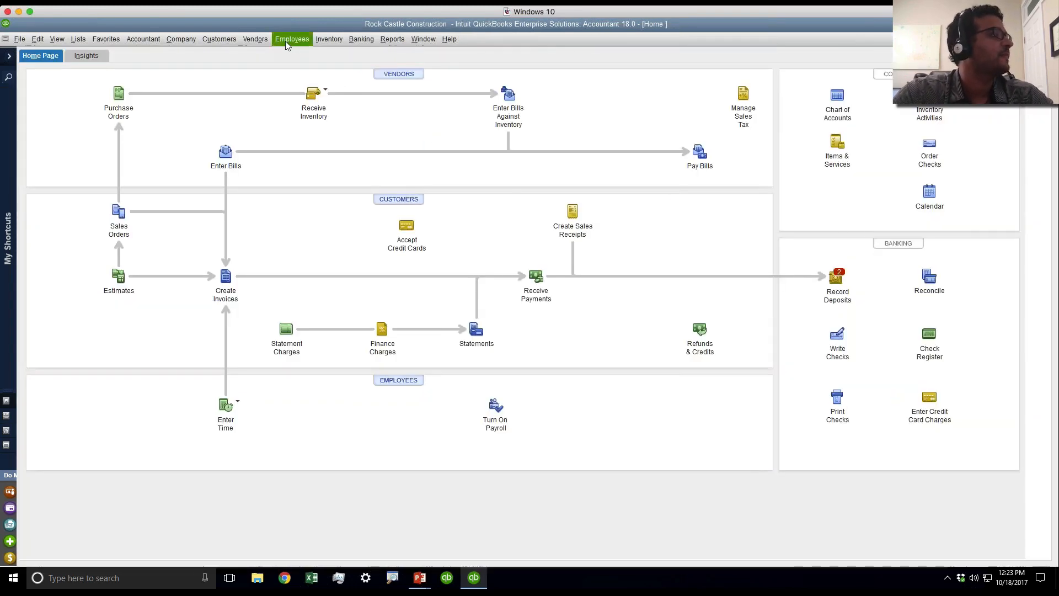
# - Open a weekly timesheet for the vendor Vu Contracting for the week of Oct 16 to Oct 22, 2017
pyautogui.click(260, 39)
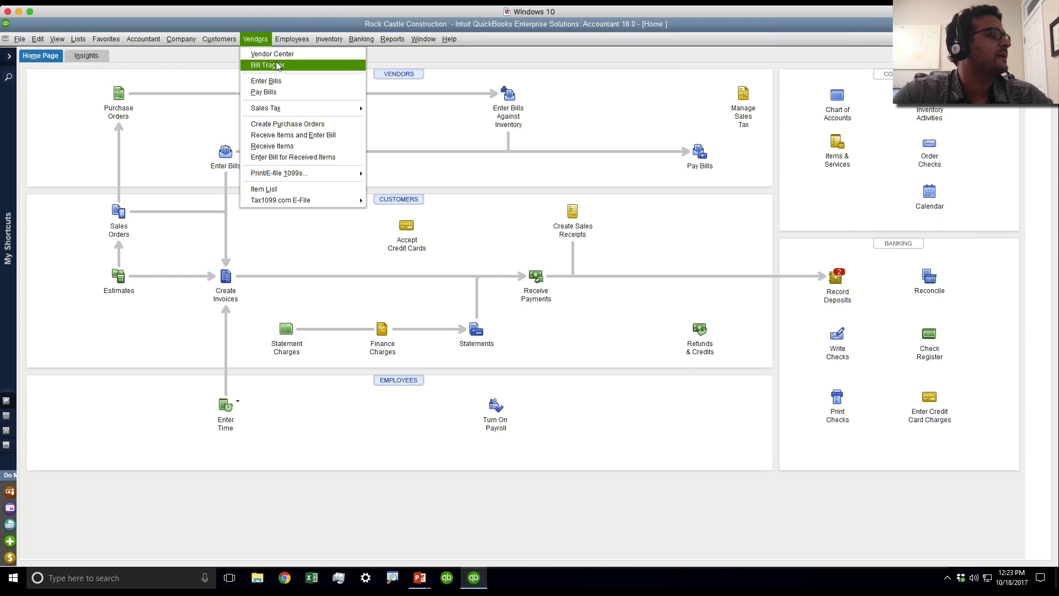
pyautogui.moveTo(291, 39)
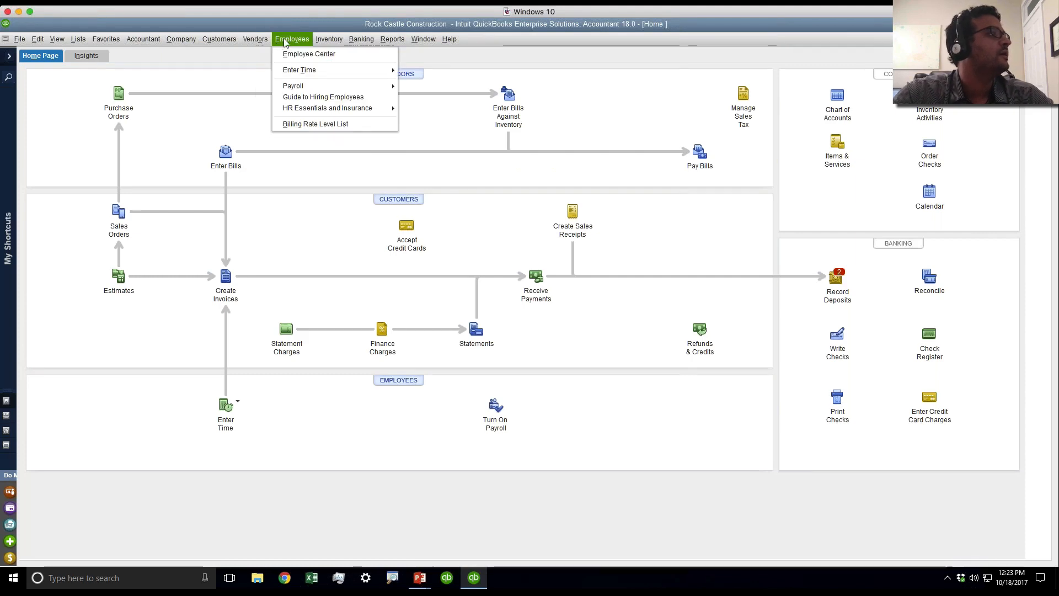
pyautogui.moveTo(298, 71)
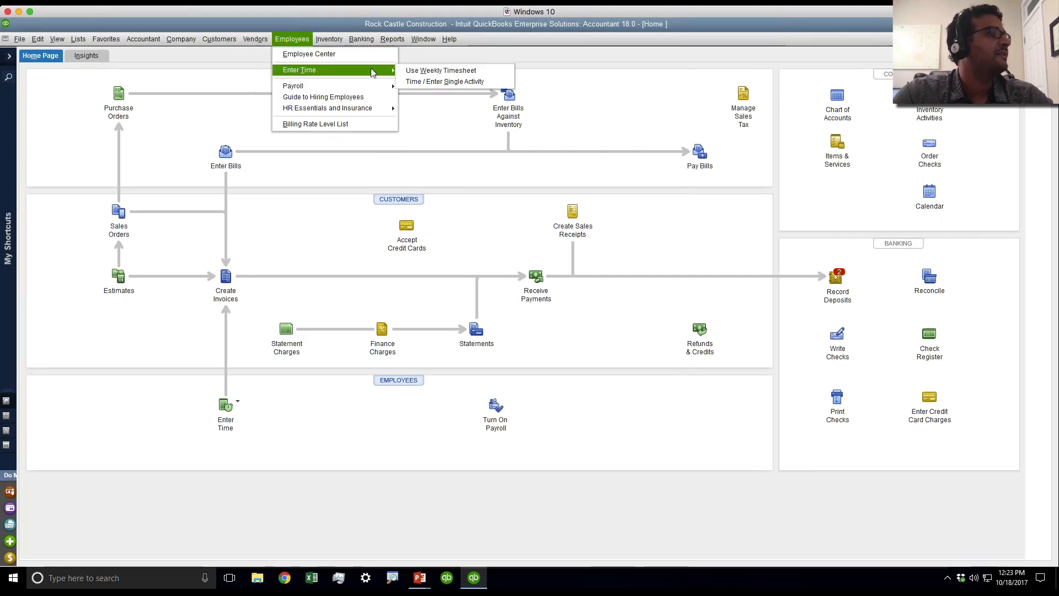
pyautogui.click(427, 71)
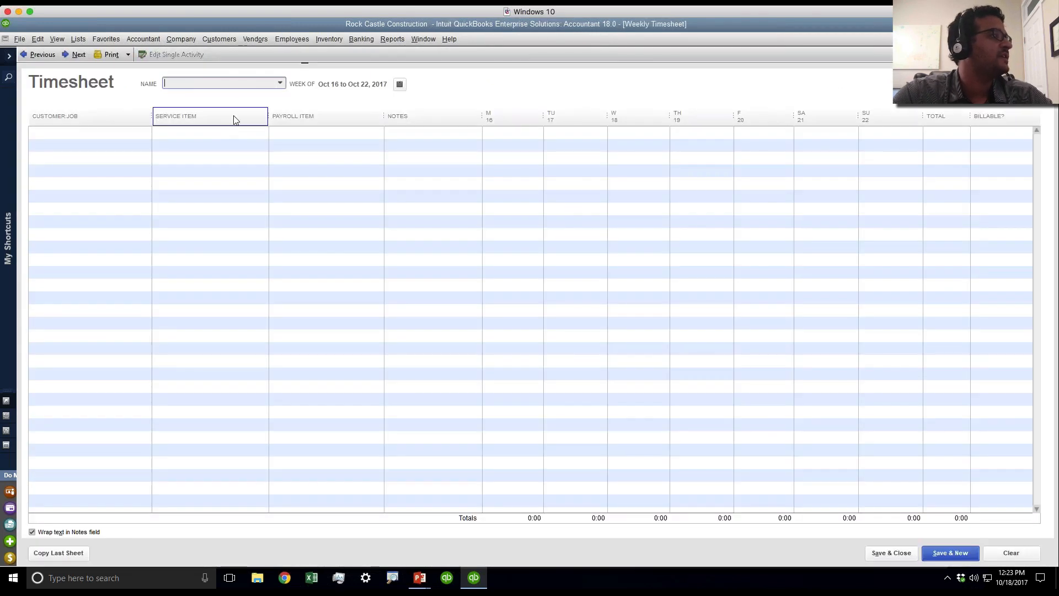
pyautogui.click(280, 84)
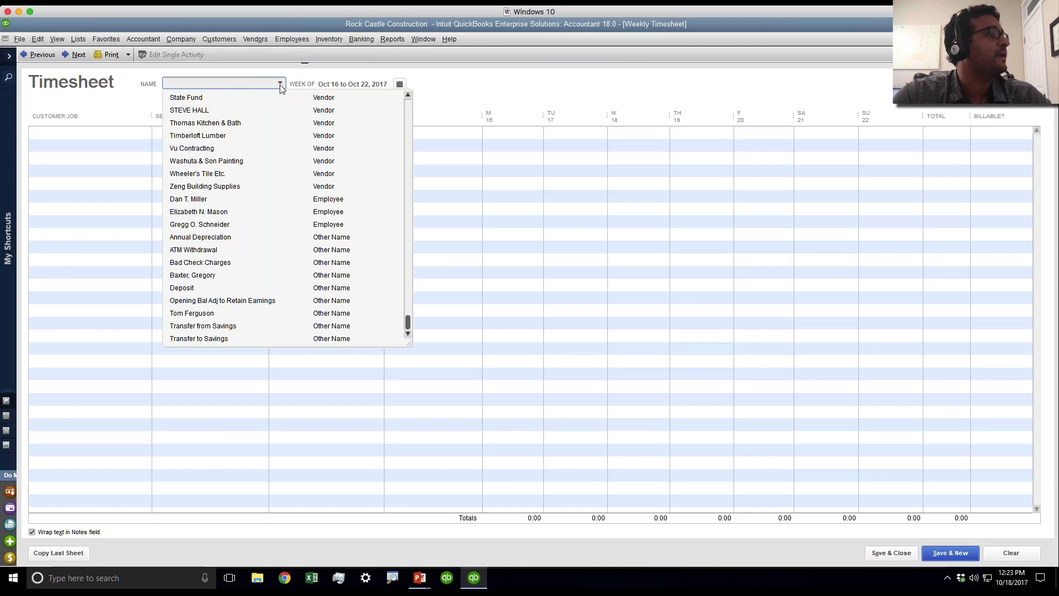
pyautogui.click(217, 148)
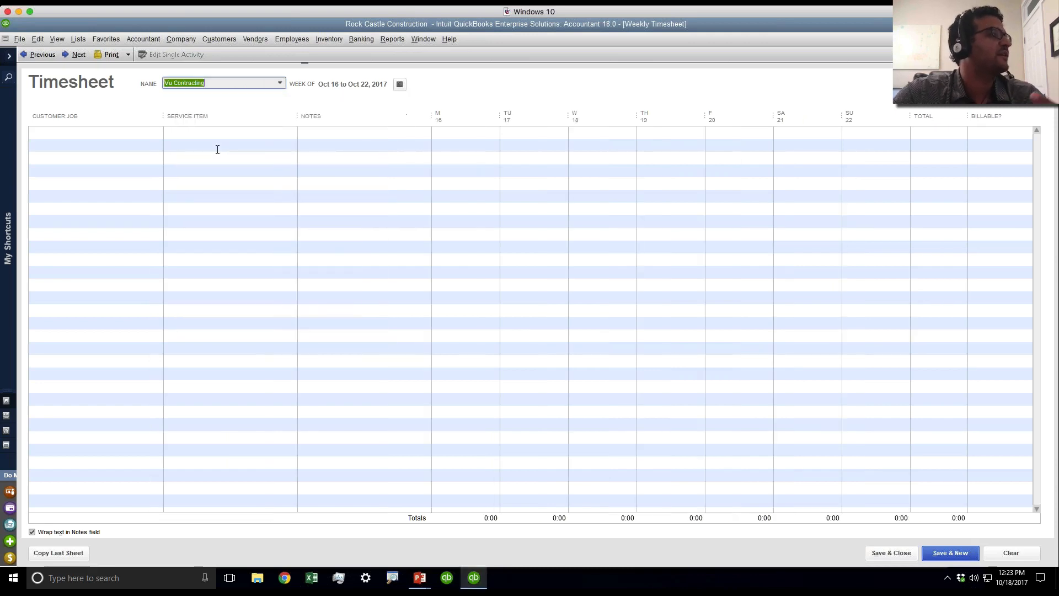
# - Enter 7 hours of Floor Plans work for NE FOODS WHOLESALERS on Monday the 16th on the first timesheet line
pyautogui.click(113, 133)
pyautogui.click(157, 133)
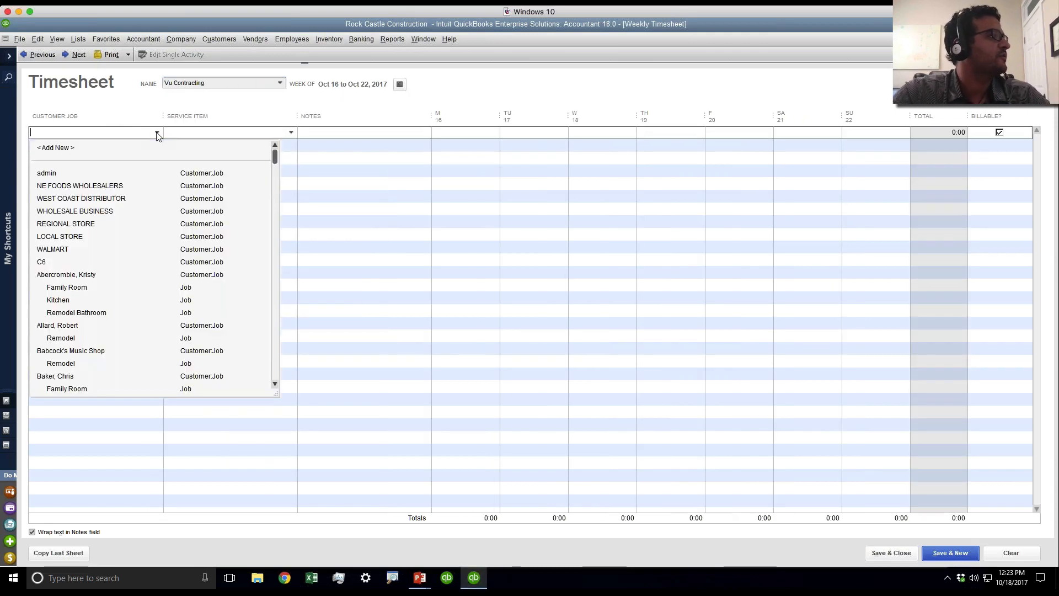
pyautogui.click(67, 187)
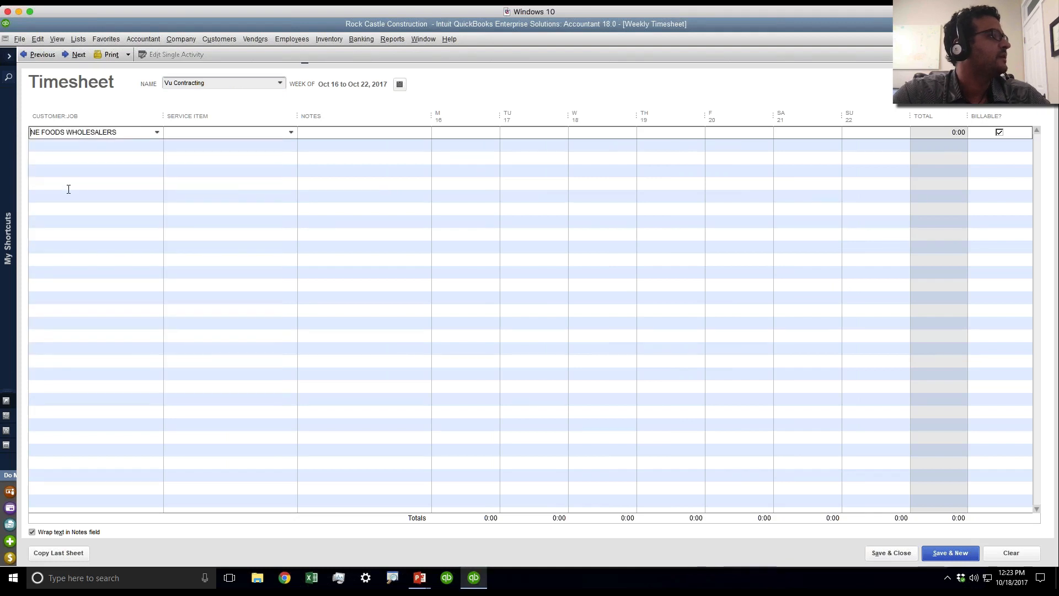
pyautogui.click(290, 132)
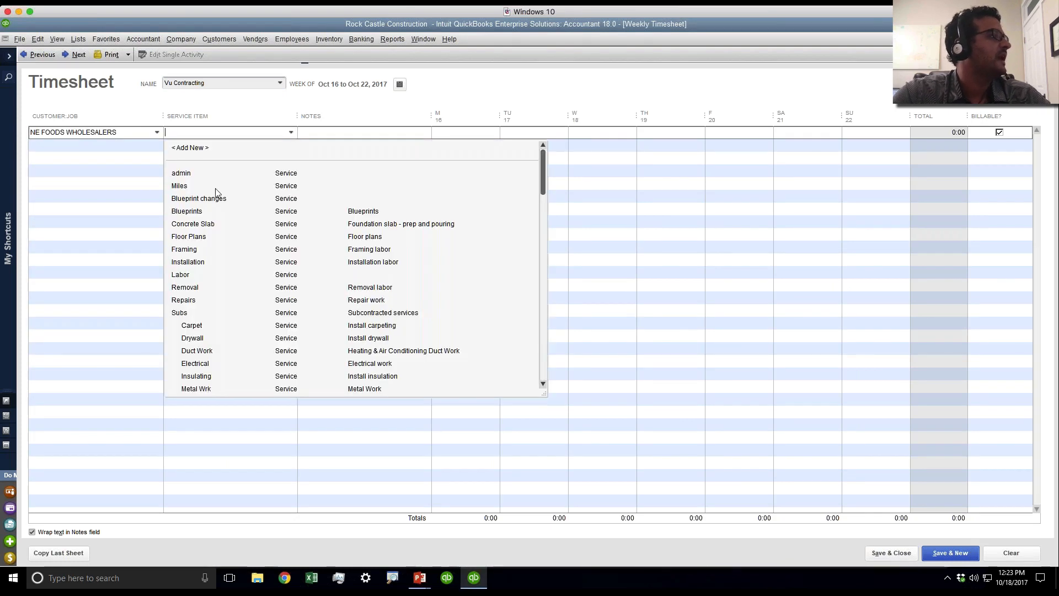
pyautogui.click(204, 236)
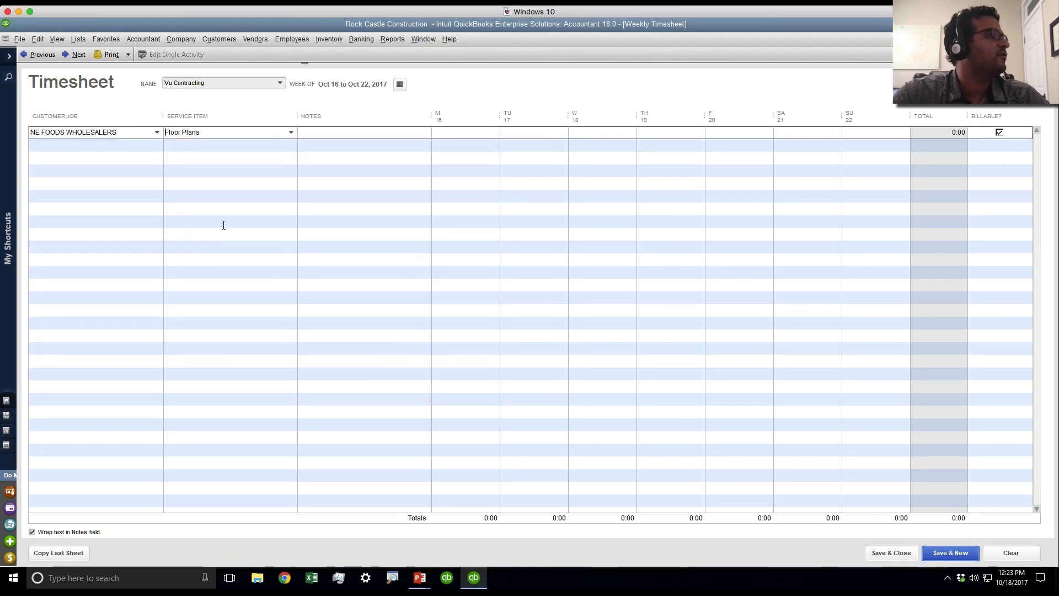
pyautogui.click(454, 138)
pyautogui.click(455, 133)
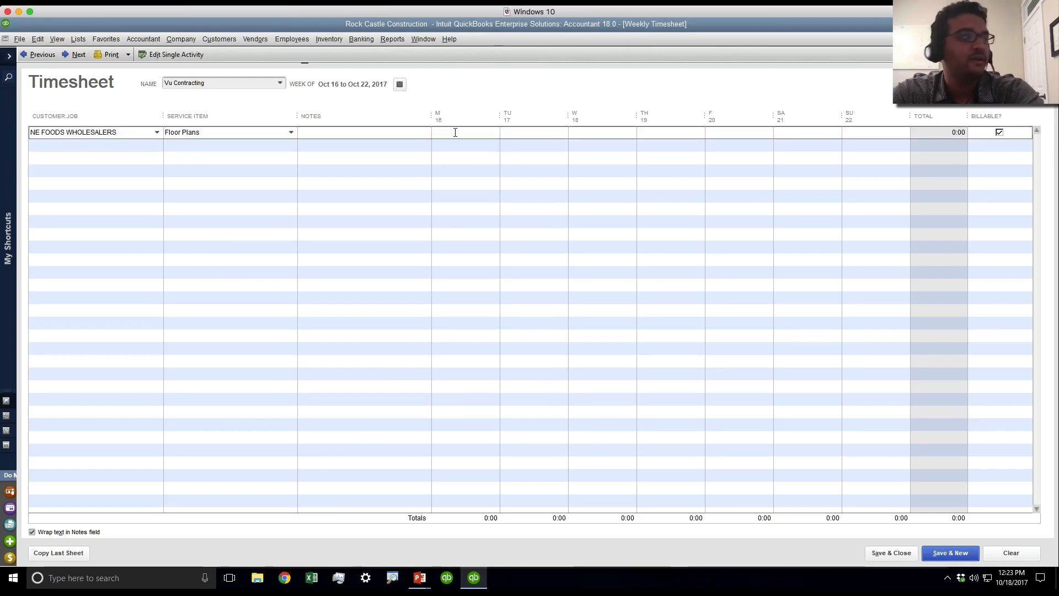
# - Add a REGIONAL STORE Floor Plans line with 6 hours on Tuesday, and enter 8 hours on Wednesday for NE FOODS WHOLESALERS
pyautogui.click(104, 145)
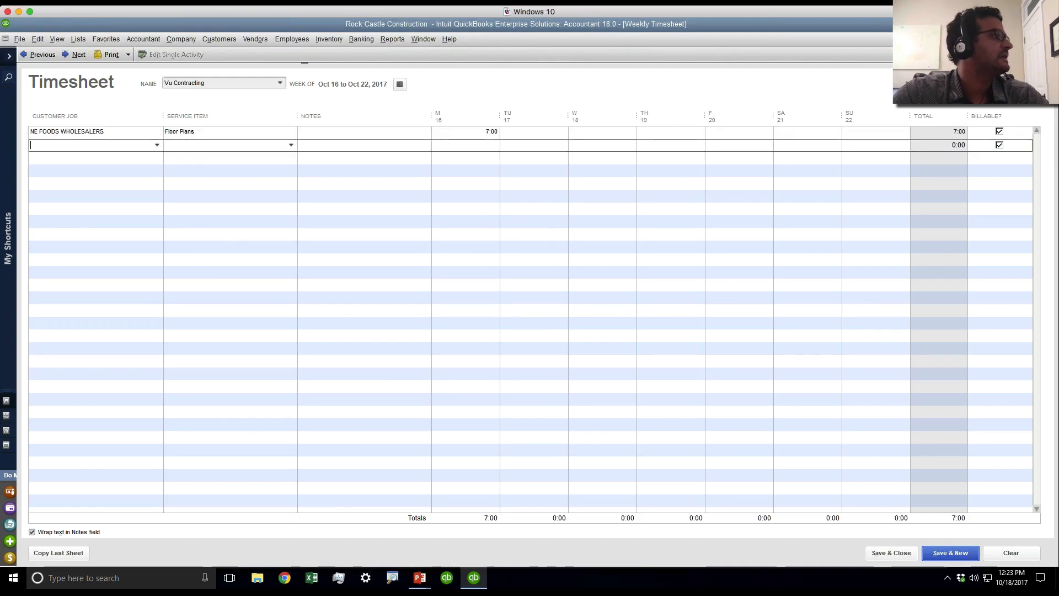
pyautogui.click(156, 145)
pyautogui.click(80, 236)
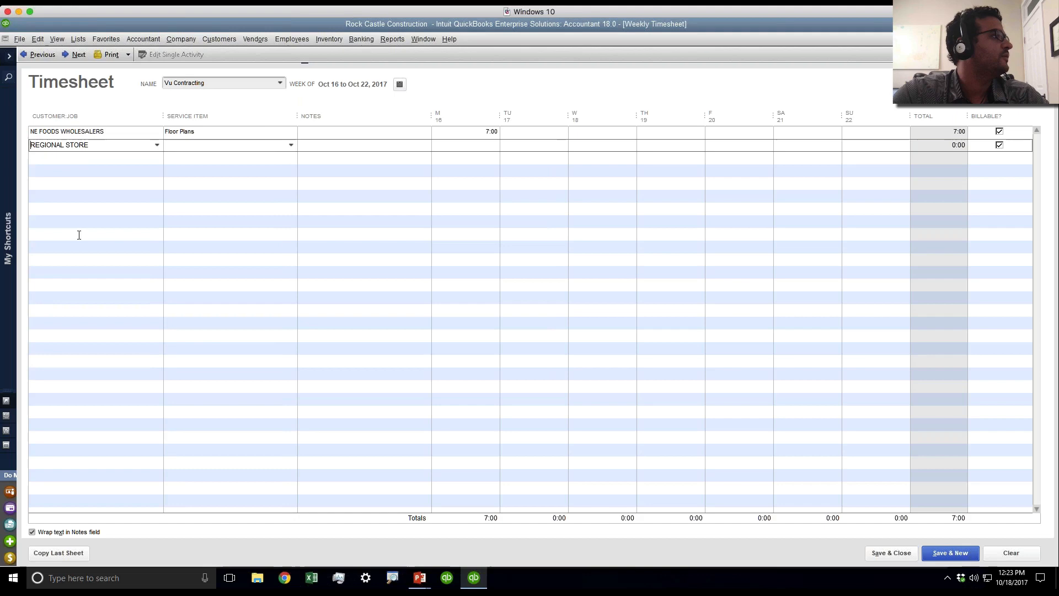
pyautogui.click(291, 145)
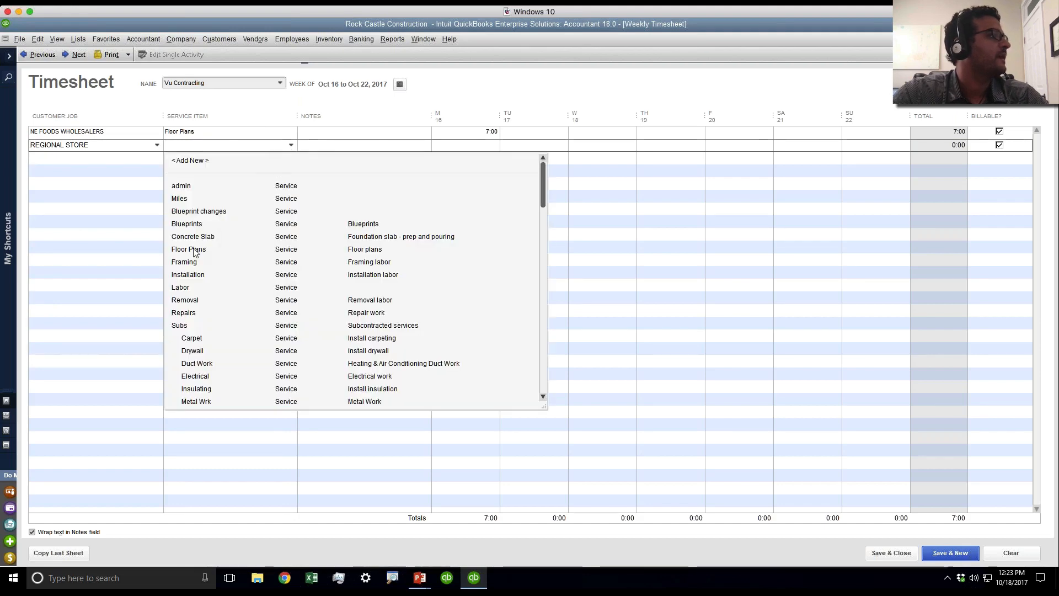
pyautogui.click(193, 244)
pyautogui.click(519, 144)
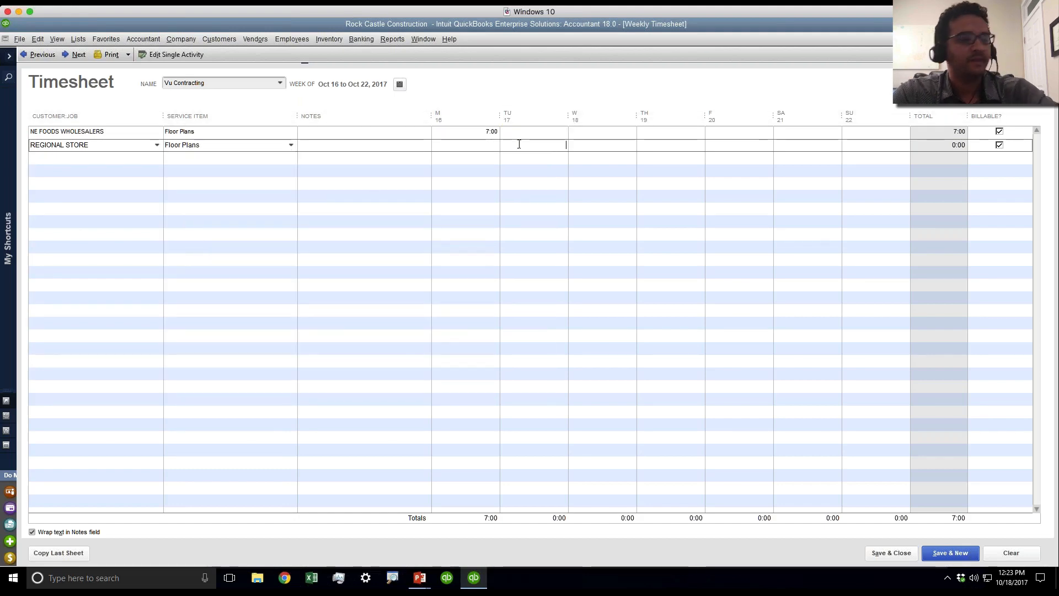
pyautogui.write('6')
pyautogui.click(604, 133)
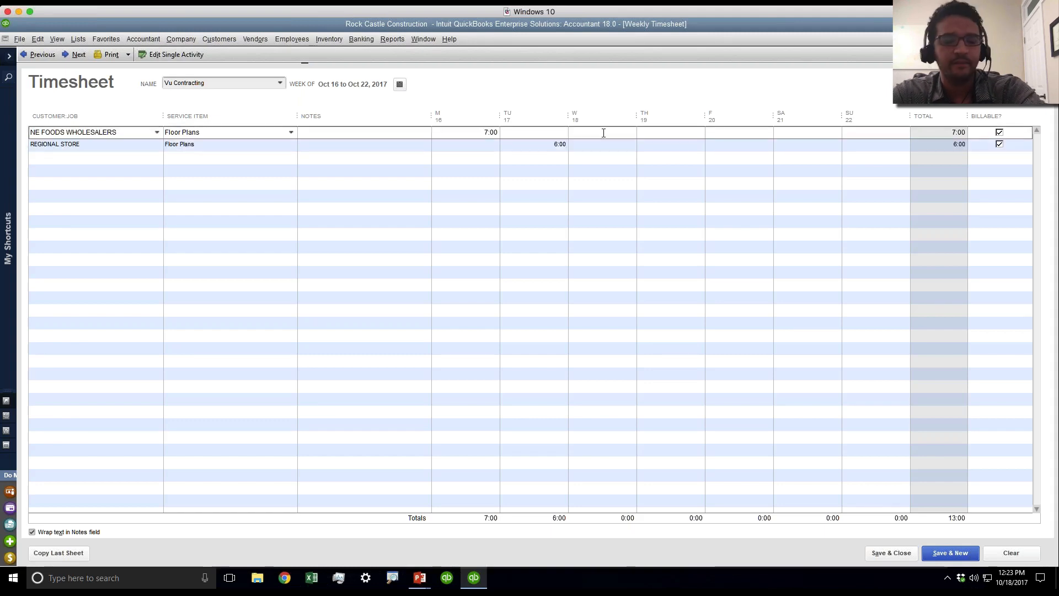
pyautogui.click(604, 169)
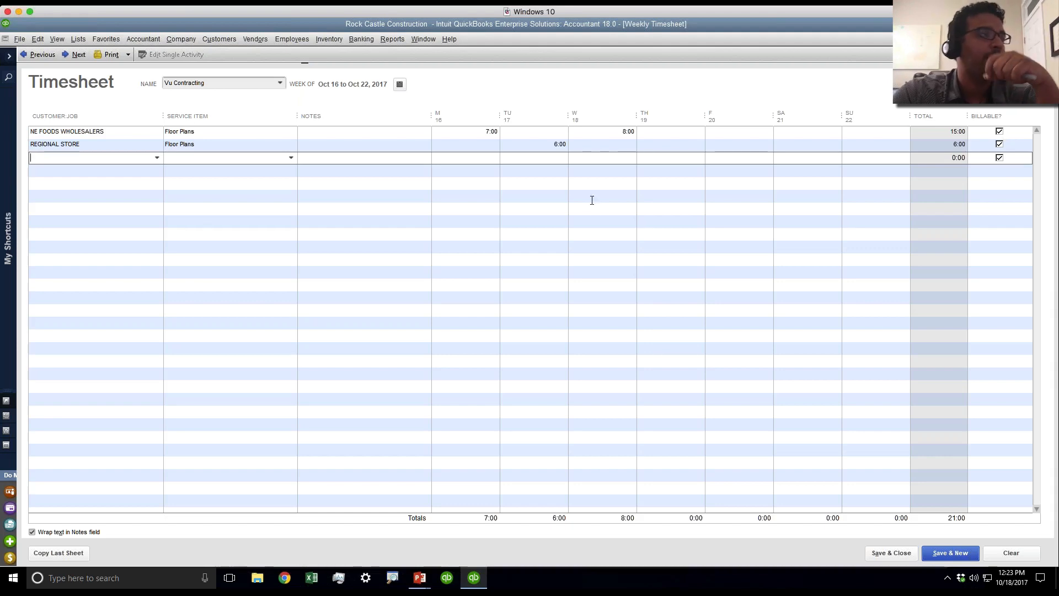
# - Save and close the timesheet, and start a bill for the vendor Vu Contracting that represents time worked
pyautogui.click(891, 553)
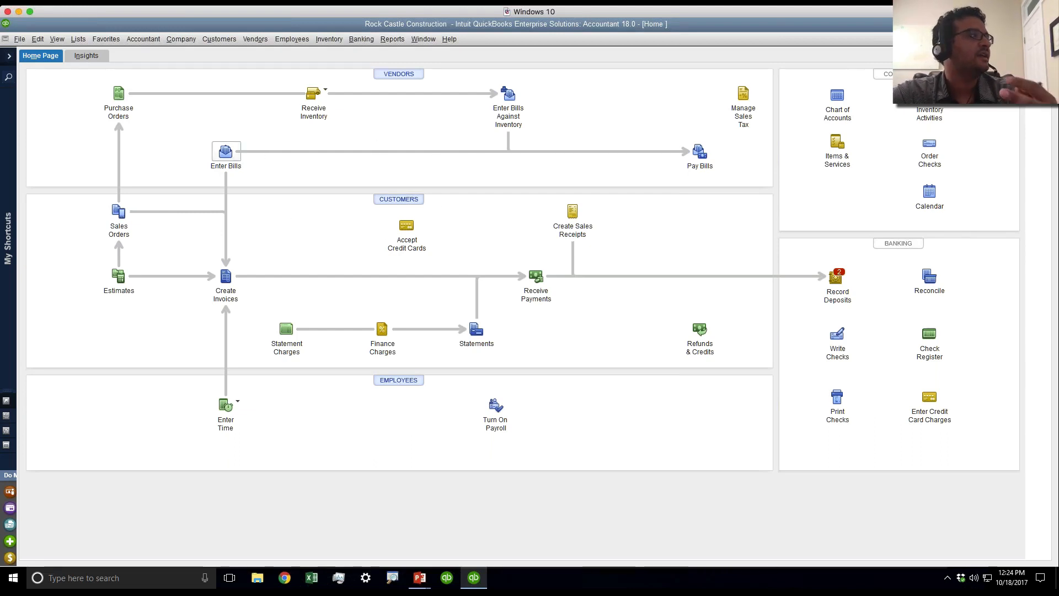
pyautogui.click(226, 153)
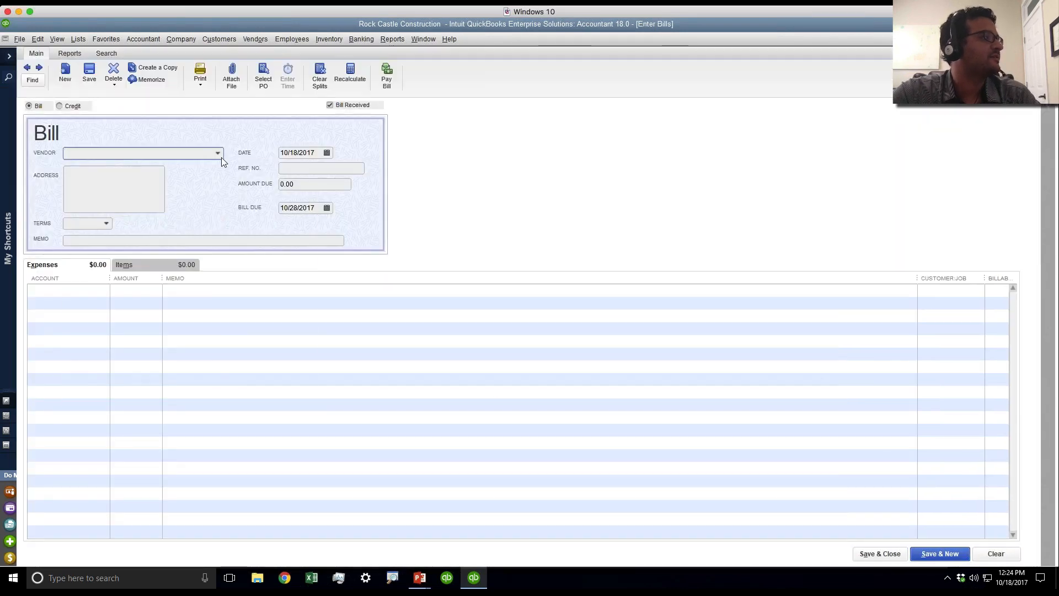
pyautogui.click(221, 158)
pyautogui.write('Vu Contracting')
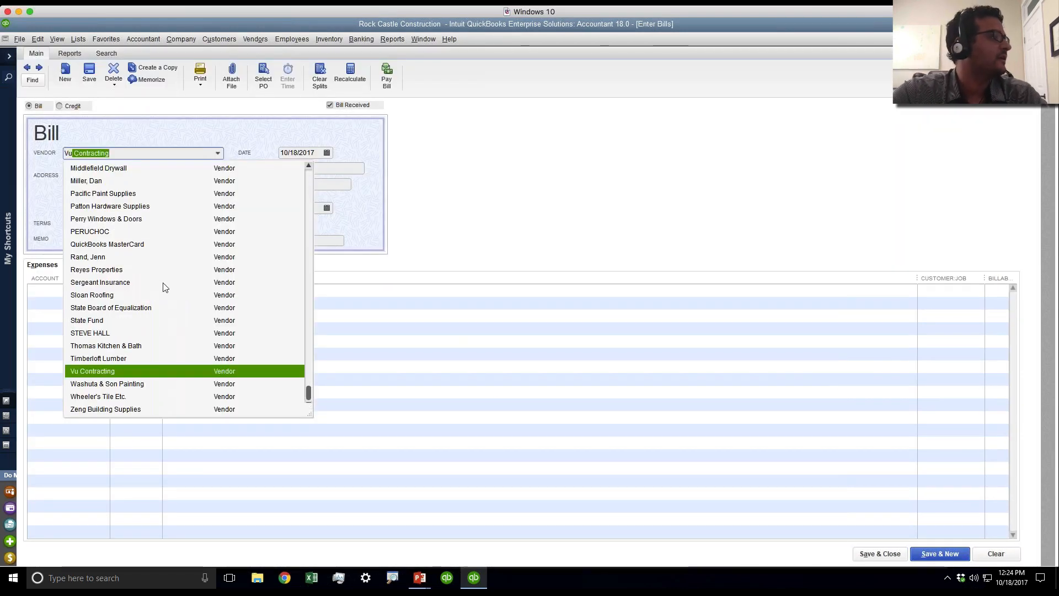
pyautogui.press('Tab')
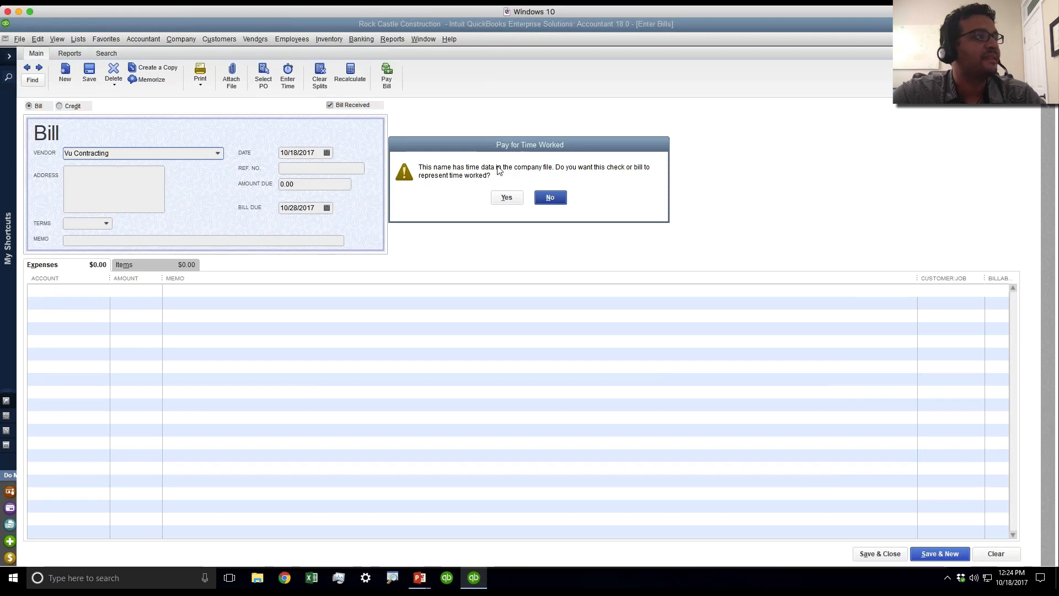
pyautogui.click(513, 201)
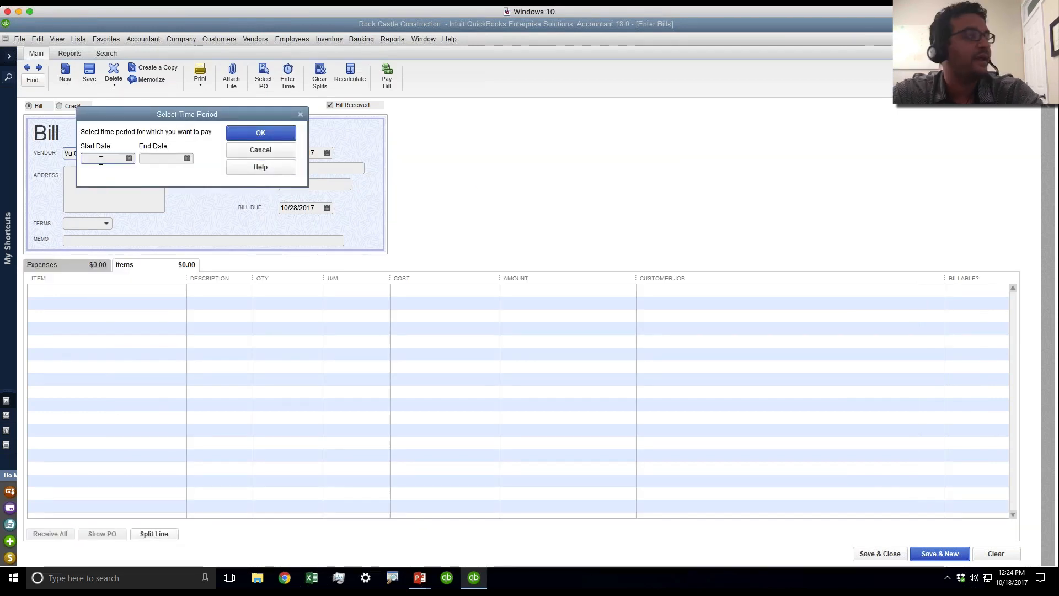
# - Bring the vendor's time worked from 10/01/2017 to 12/31/2017 into the bill
pyautogui.press('t')
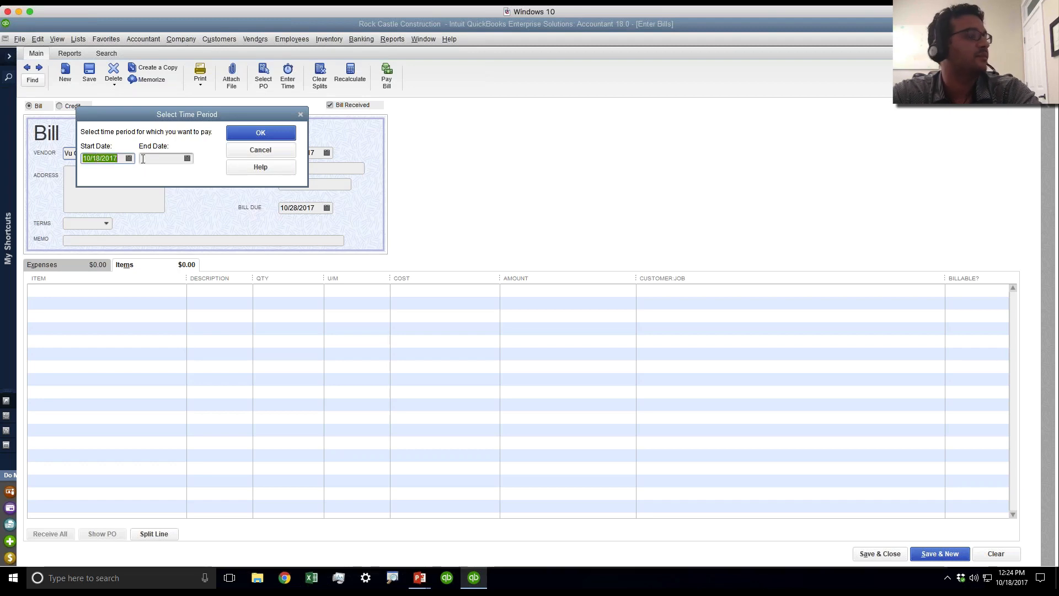
pyautogui.click(144, 158)
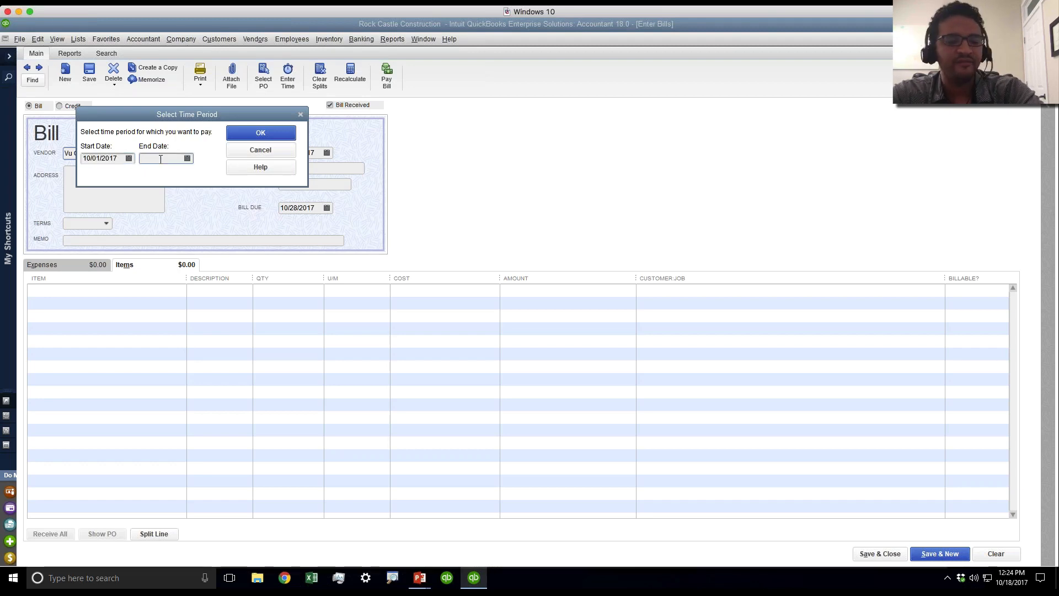
pyautogui.press('t')
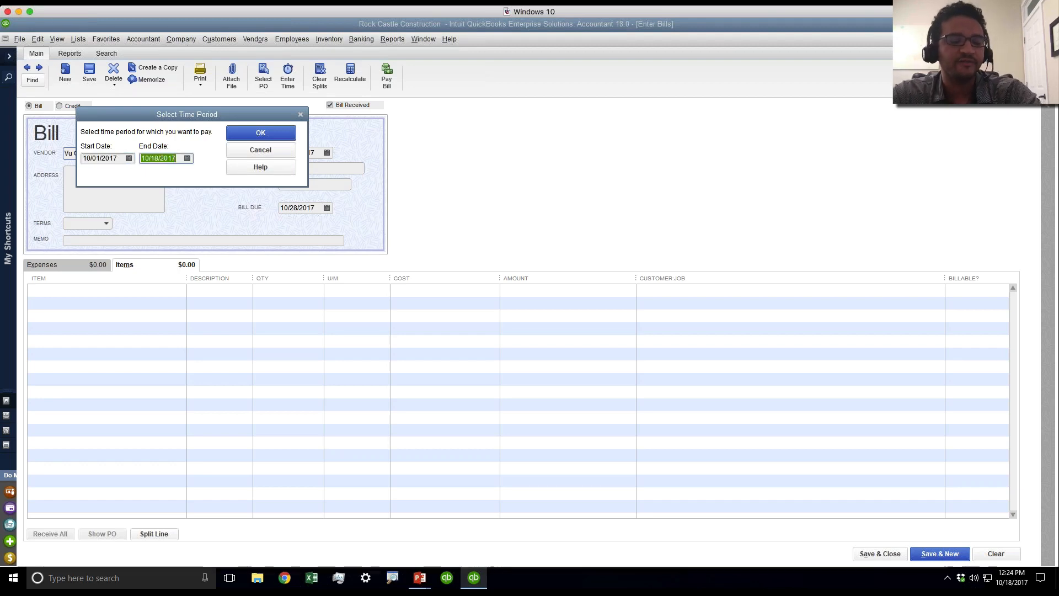
pyautogui.click(280, 135)
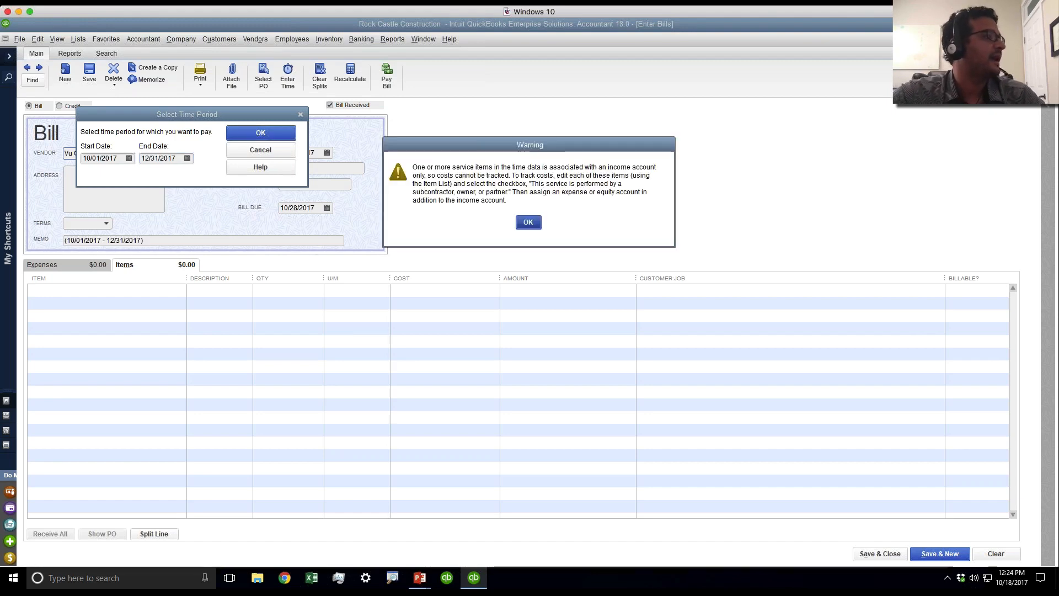
pyautogui.press('Return')
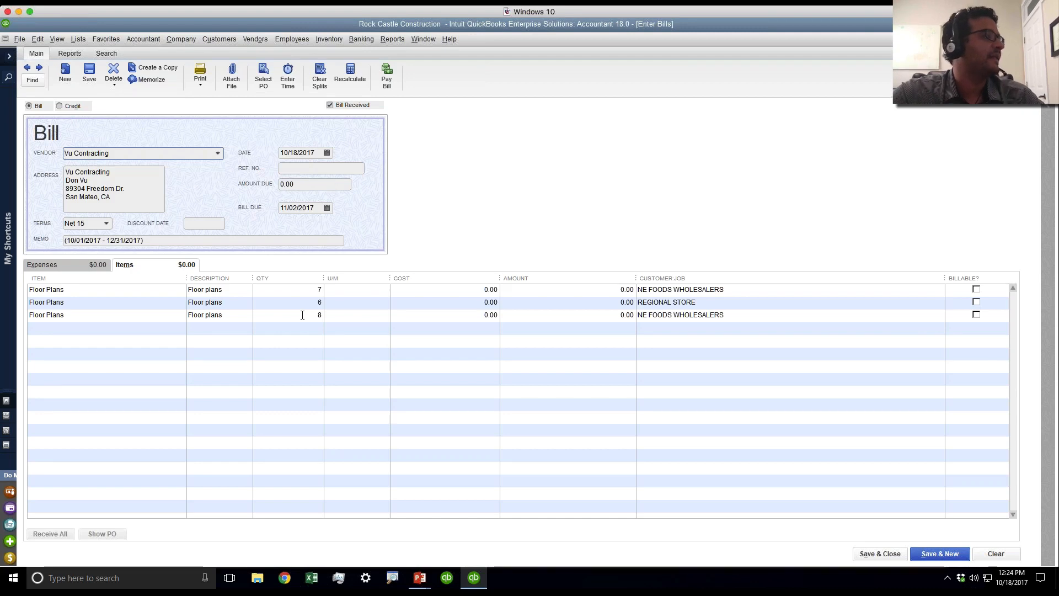
# - Set the cost to 50 on all three Floor Plans lines of the bill
pyautogui.click(464, 291)
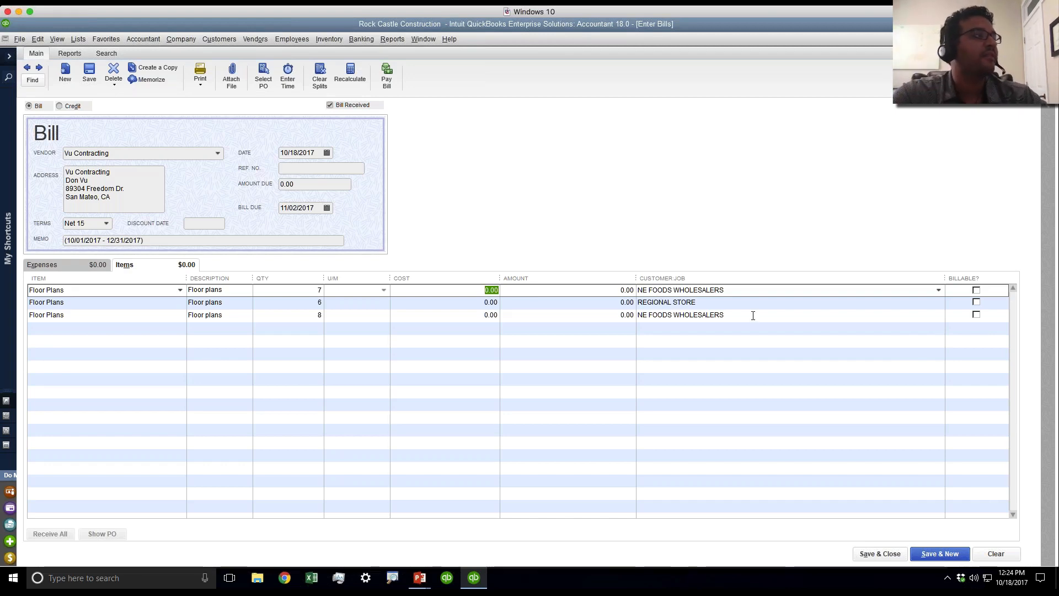
pyautogui.press('Tab')
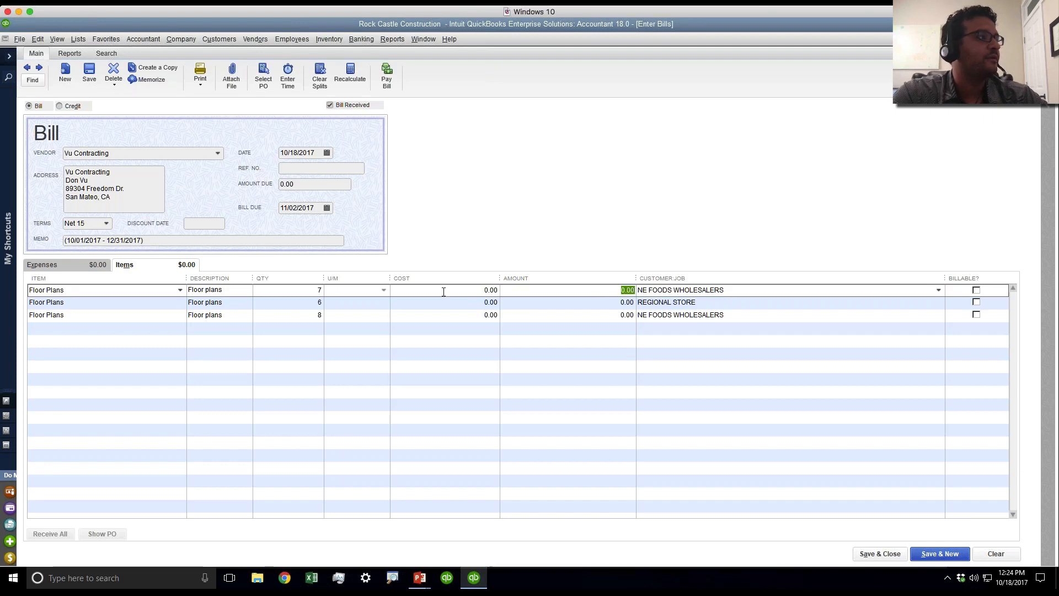
pyautogui.click(443, 290)
pyautogui.write('50')
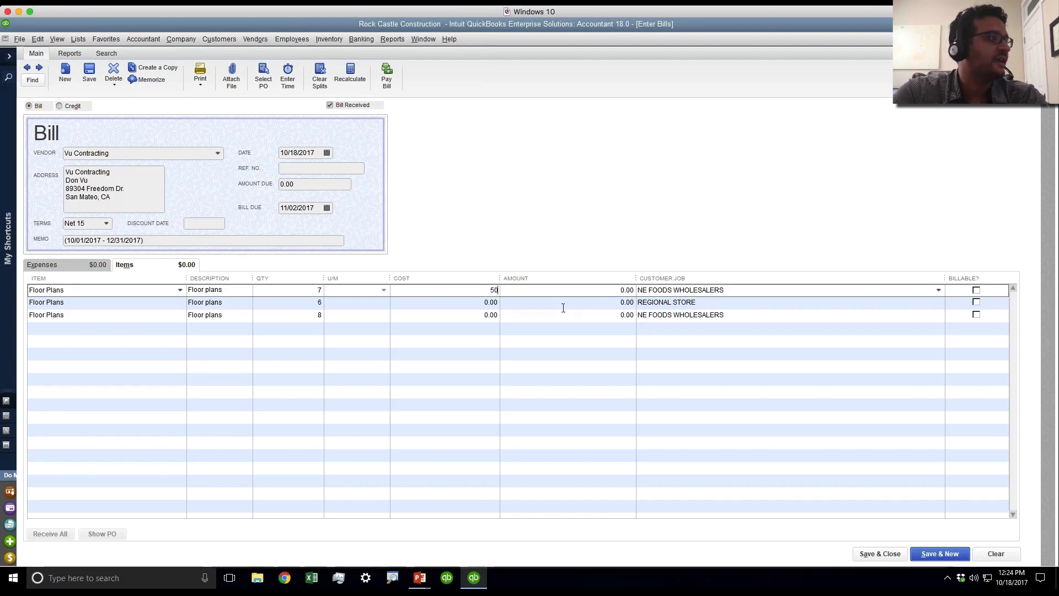
pyautogui.click(460, 301)
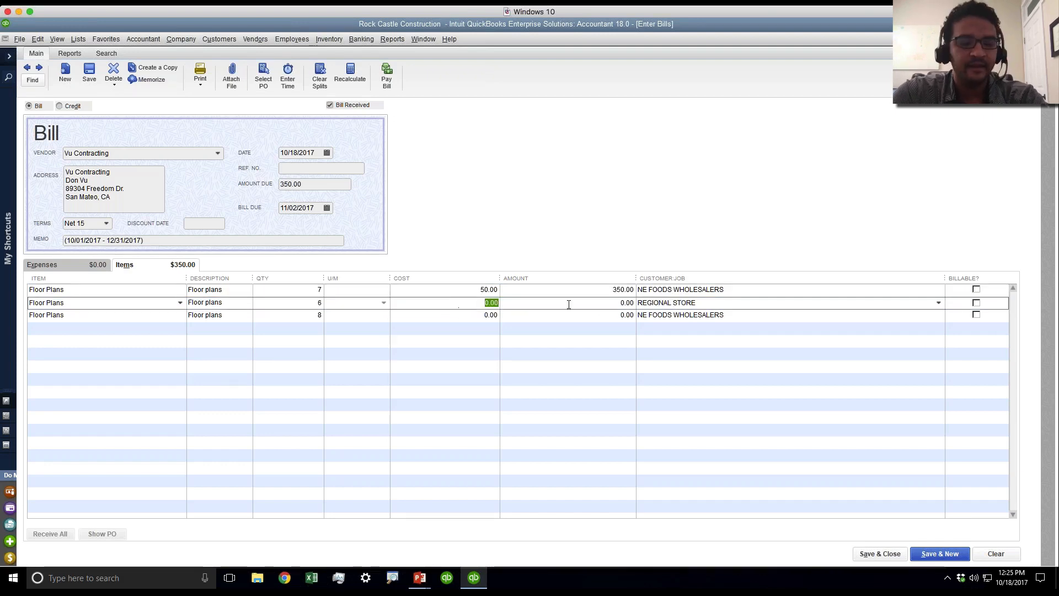
pyautogui.write('50')
pyautogui.click(468, 315)
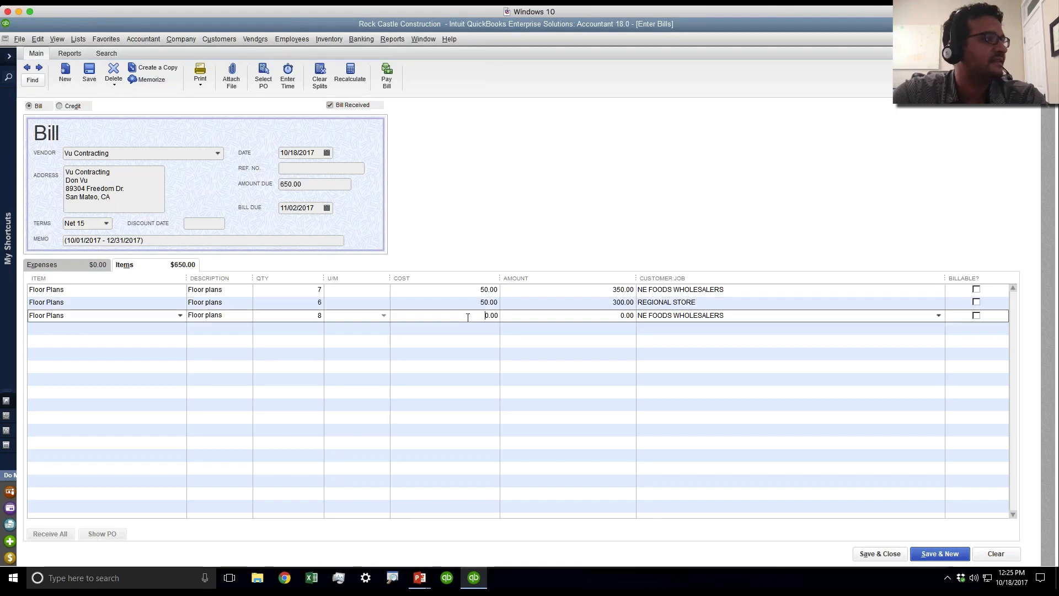
pyautogui.write('50')
pyautogui.click(643, 354)
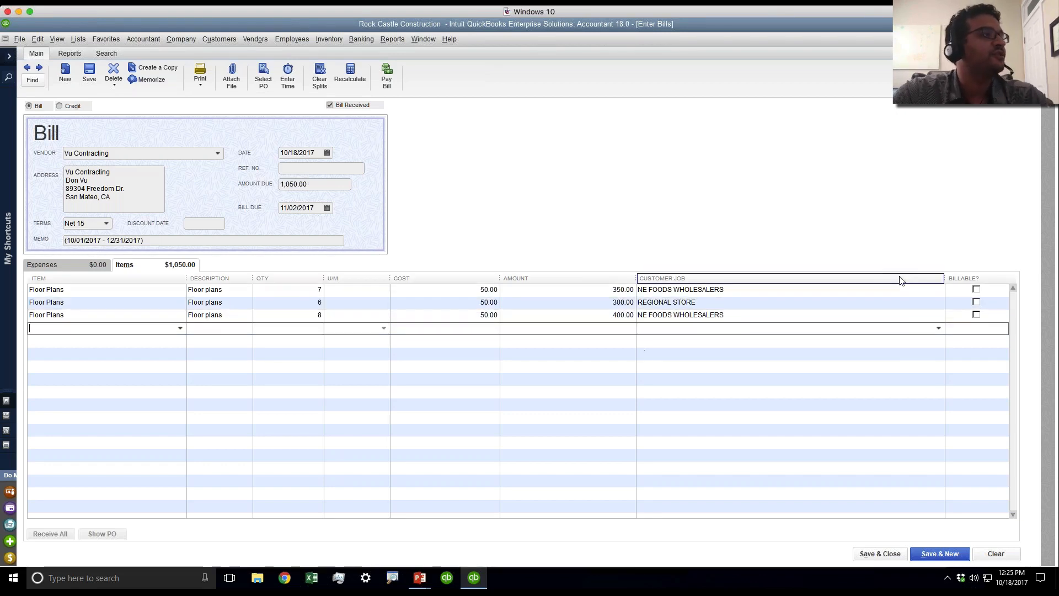
# - Save and close the bill with the Billable marks of its Floor Plans lines cleared
pyautogui.click(976, 289)
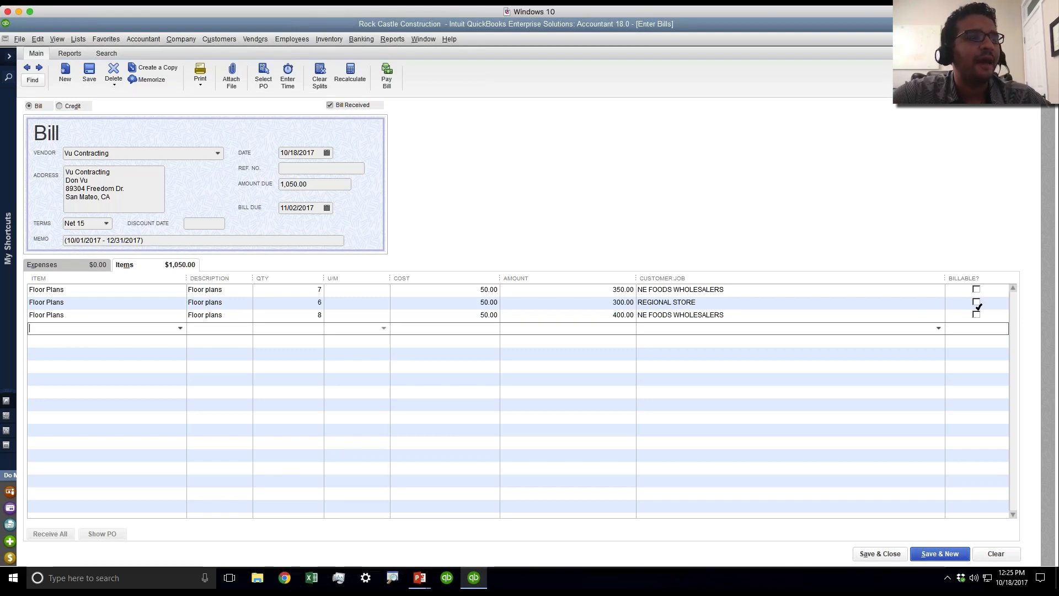
pyautogui.click(976, 315)
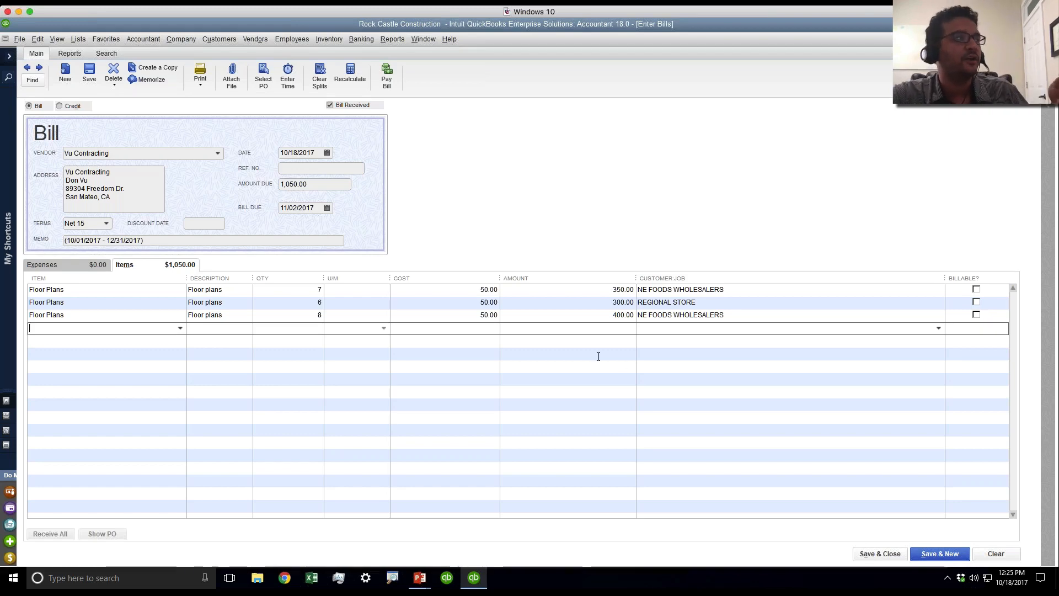
pyautogui.click(886, 557)
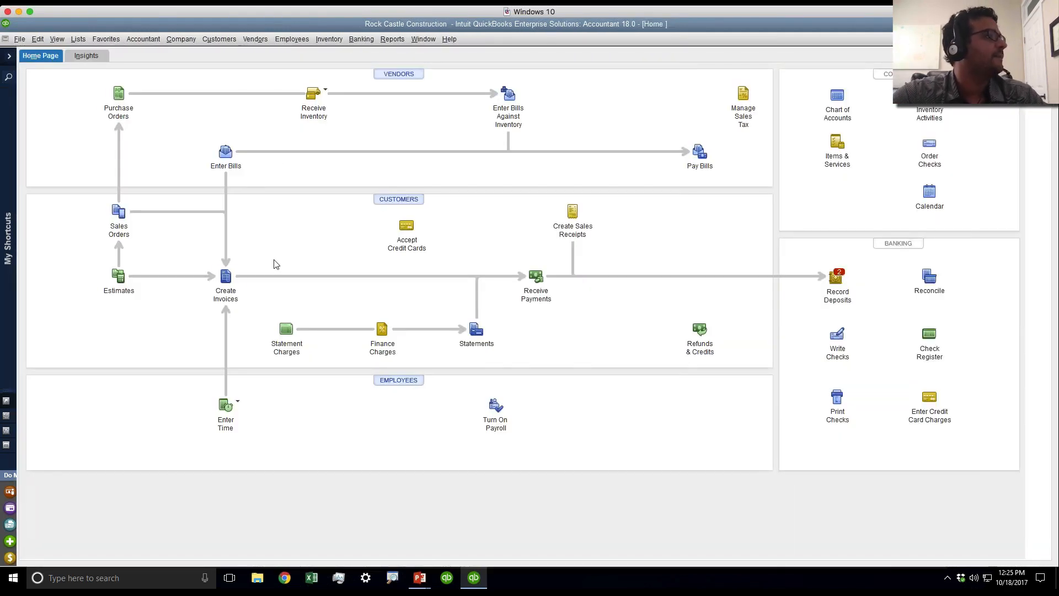
# - Start an invoice for NE FOODS WHOLESALERS and add both Vu Contracting Floor Plans time entries from the billable time and costs
pyautogui.click(226, 276)
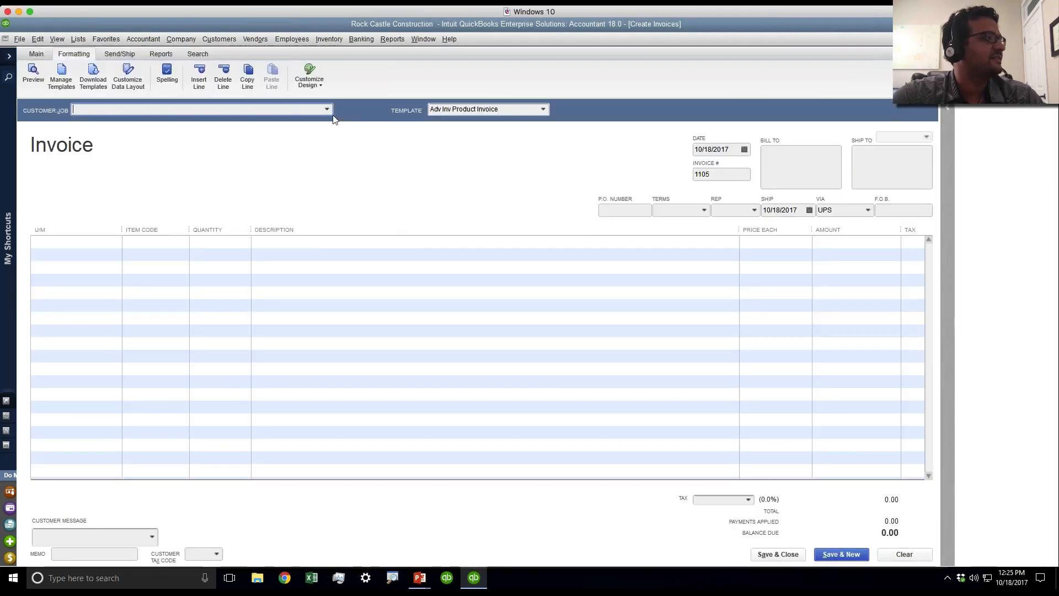
pyautogui.click(327, 110)
pyautogui.click(137, 161)
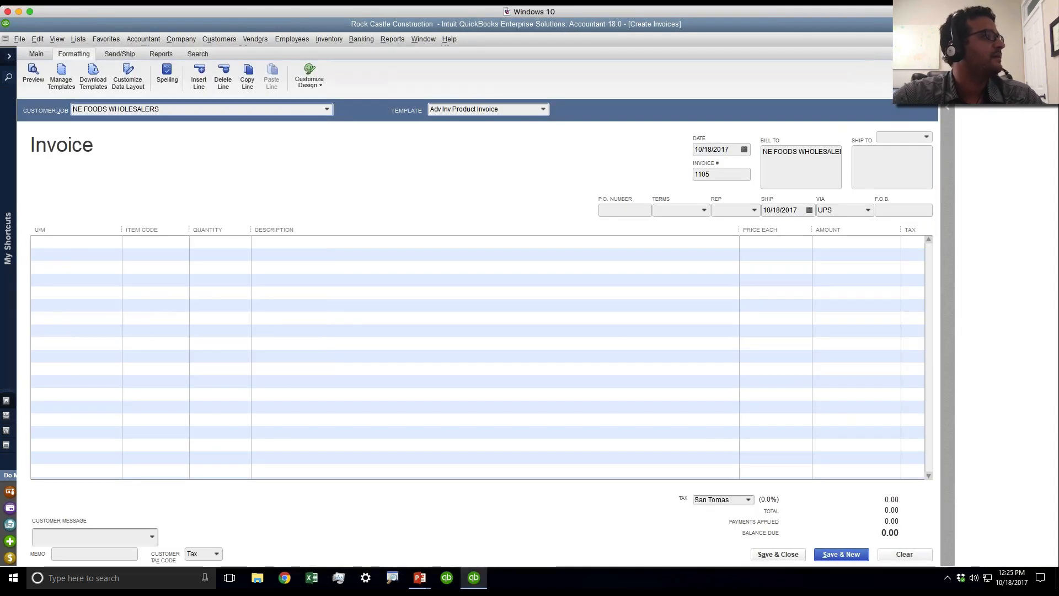
pyautogui.click(187, 232)
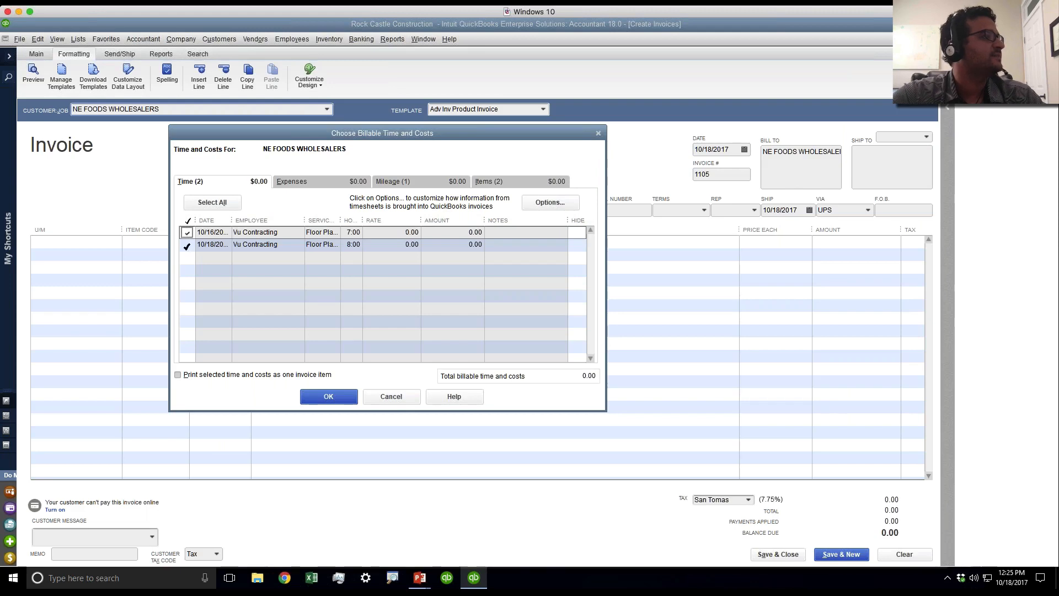
pyautogui.click(187, 245)
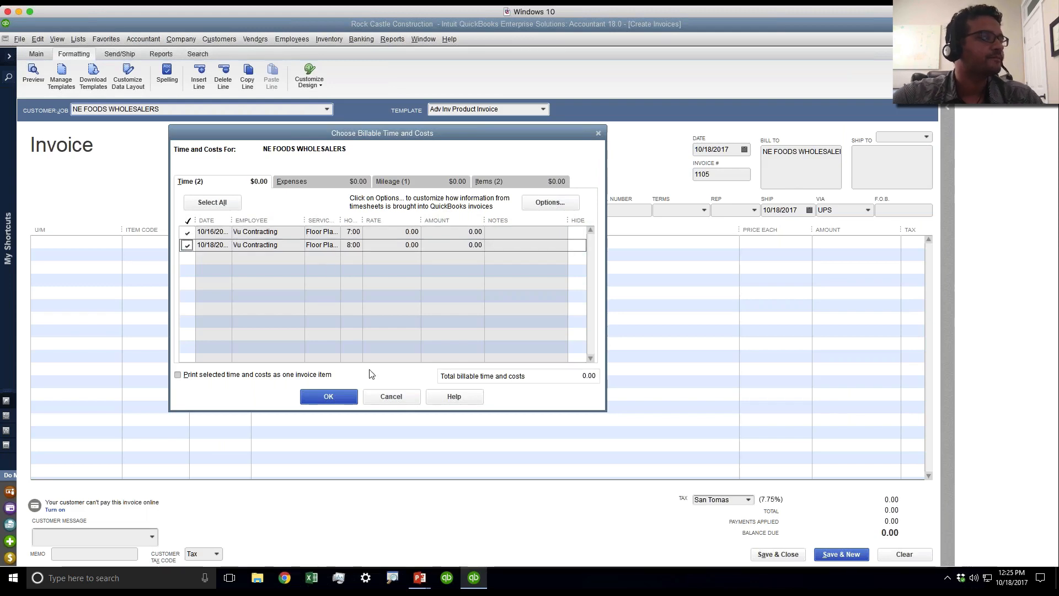
pyautogui.click(334, 396)
pyautogui.click(503, 284)
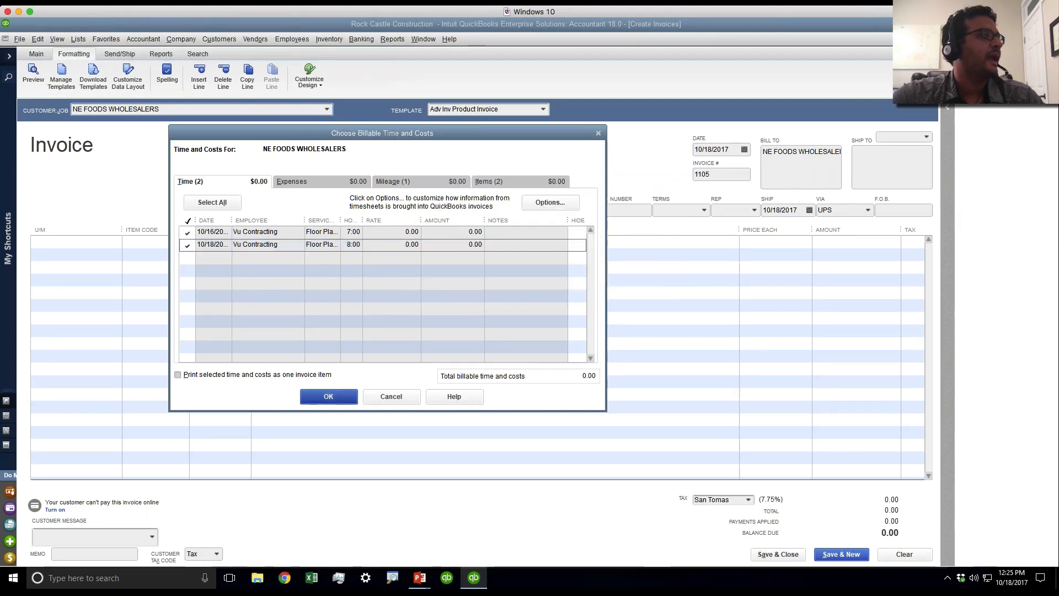
# - Check the item codes and unit prices of the two Floor Plans invoice lines, and clear the invoice without saving it
pyautogui.doubleClick(139, 240)
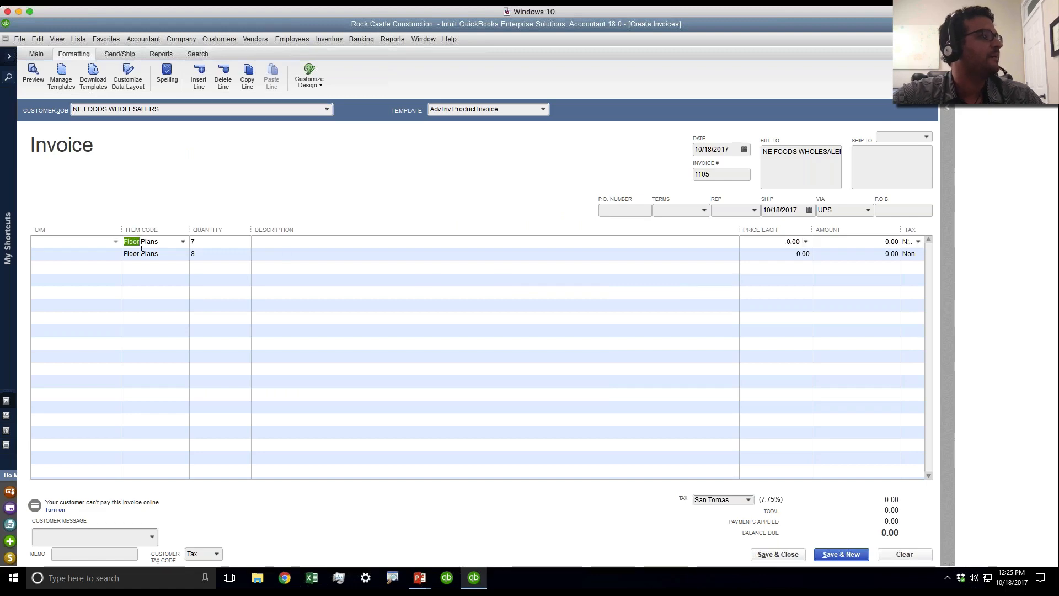
pyautogui.doubleClick(144, 254)
pyautogui.doubleClick(778, 242)
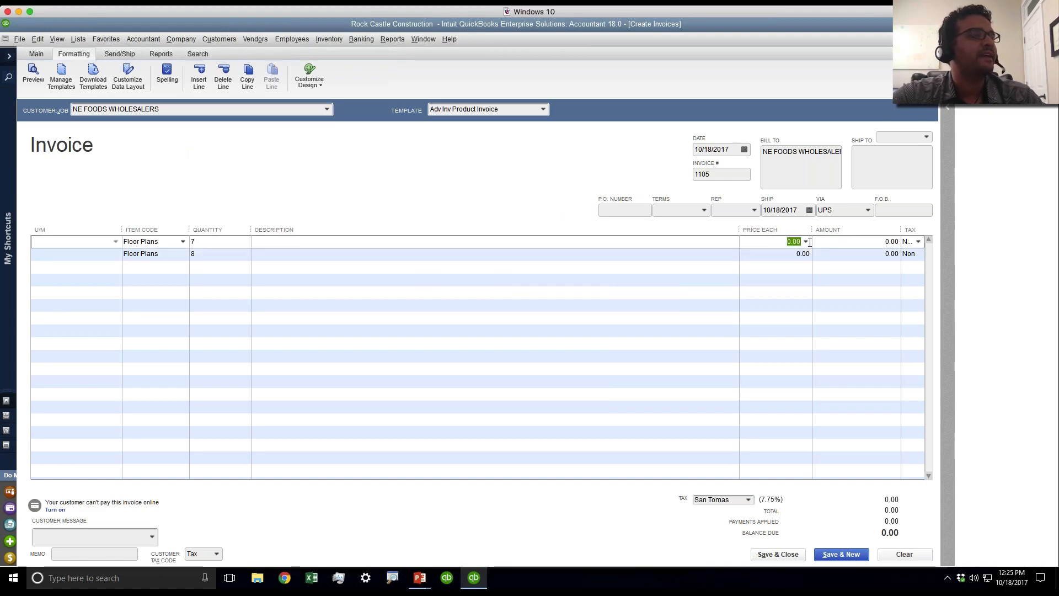
pyautogui.doubleClick(783, 254)
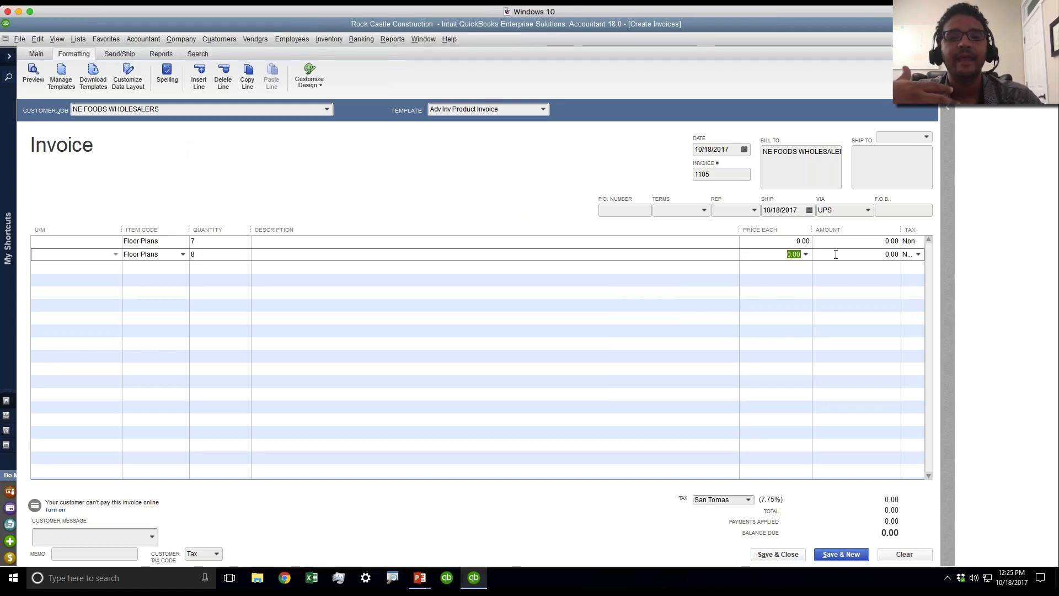
pyautogui.click(173, 246)
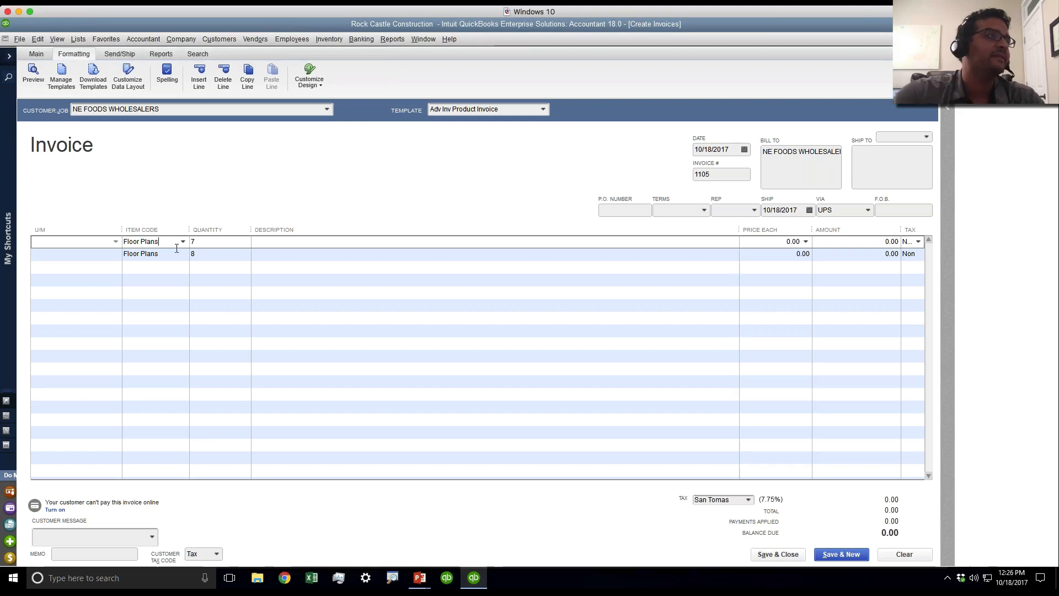
pyautogui.click(905, 554)
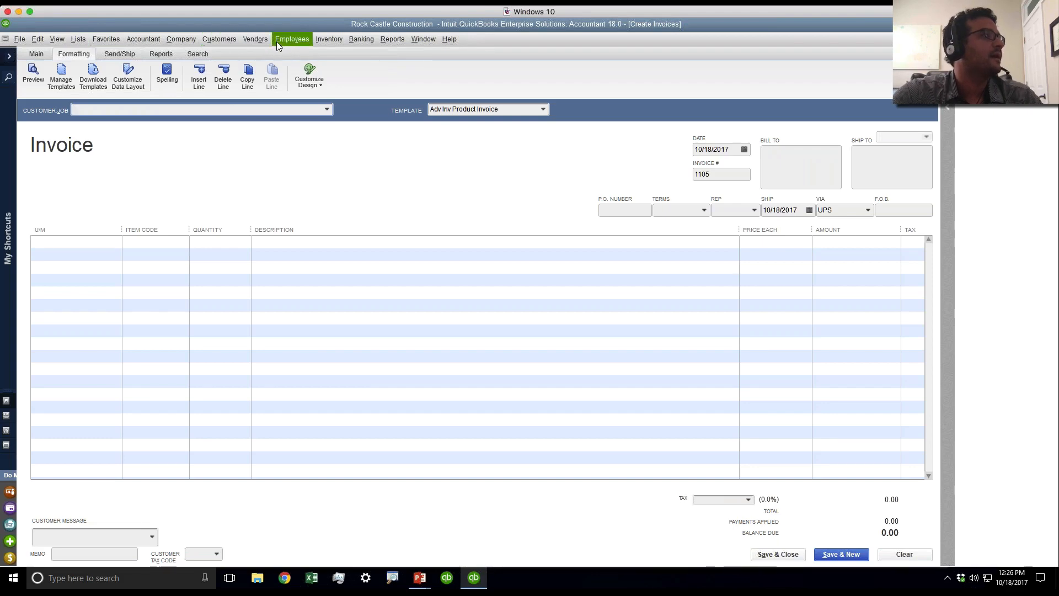
# - Open the Vu Contracting vendor record for editing from the Vendor Center
pyautogui.click(255, 39)
pyautogui.click(261, 51)
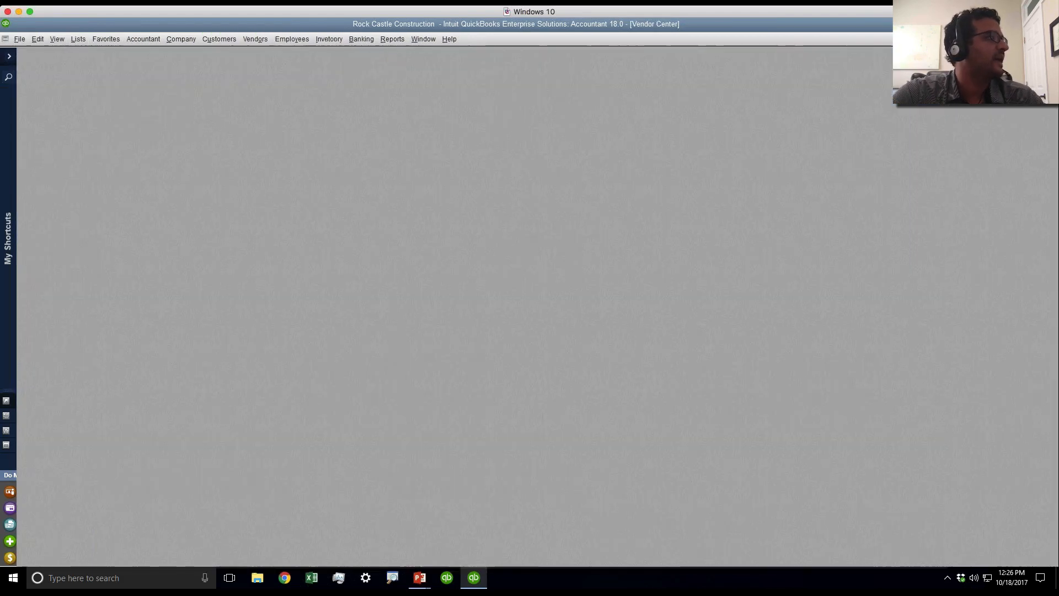
pyautogui.click(74, 213)
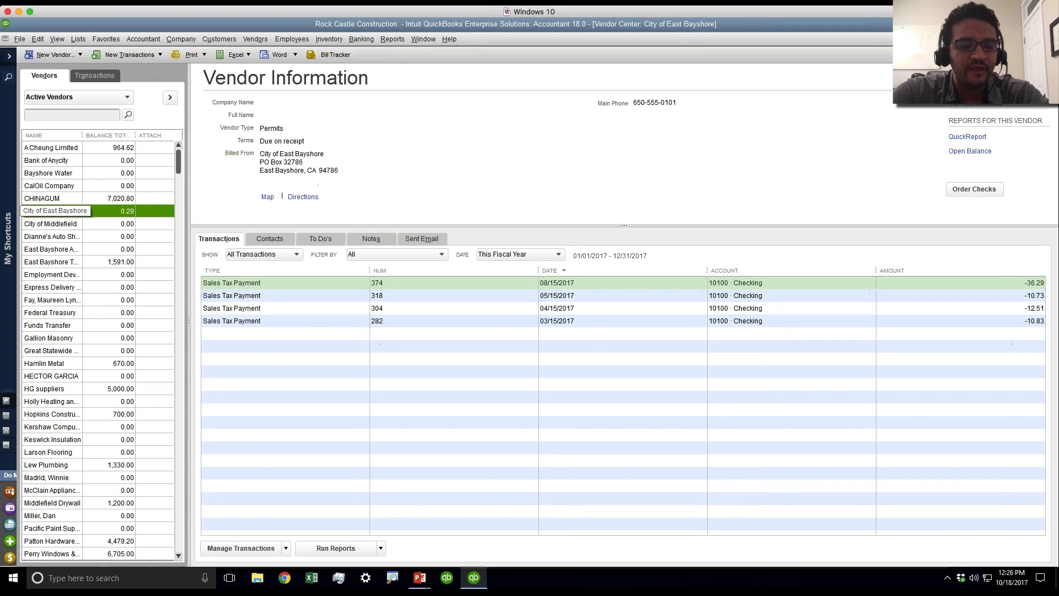
pyautogui.scroll(-5, 55, 213)
pyautogui.click(70, 515)
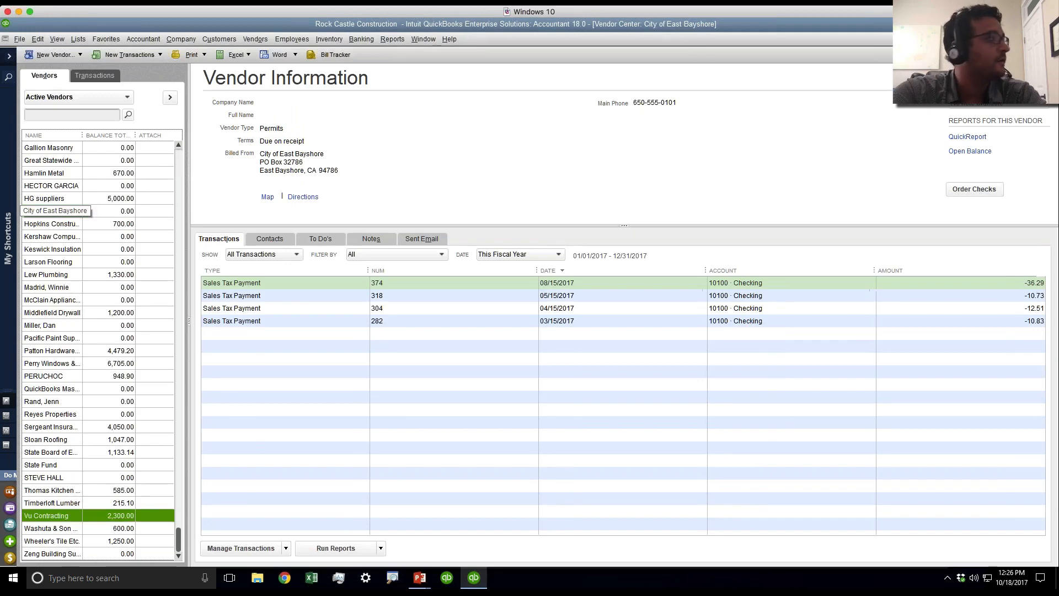
pyautogui.doubleClick(71, 520)
# - Assign the existing Framing Level 3 billing rate level in Vu Contracting's payment settings and save the vendor record
pyautogui.click(54, 154)
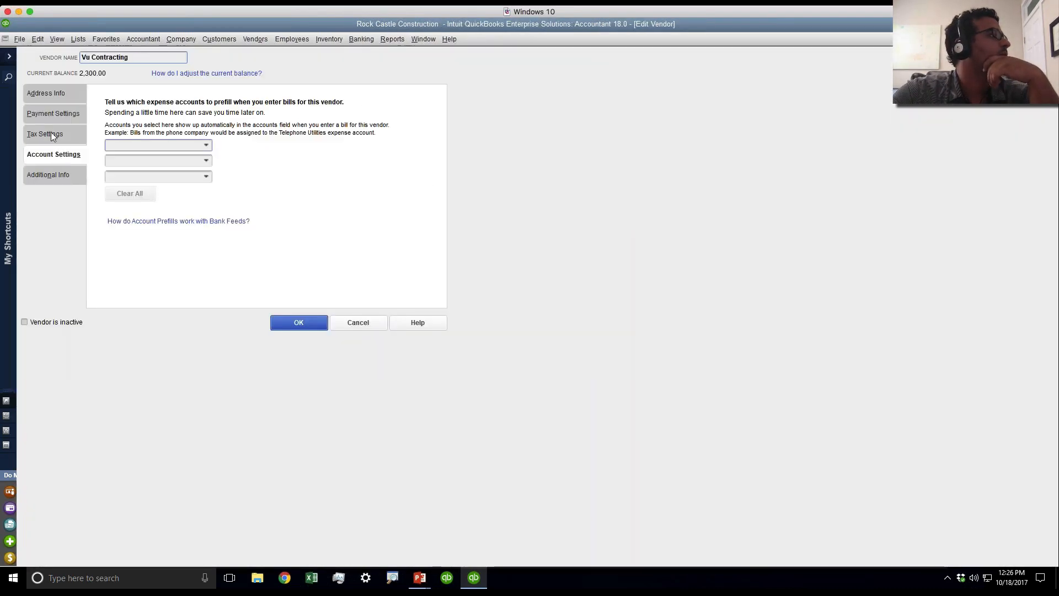
pyautogui.click(51, 134)
pyautogui.click(52, 116)
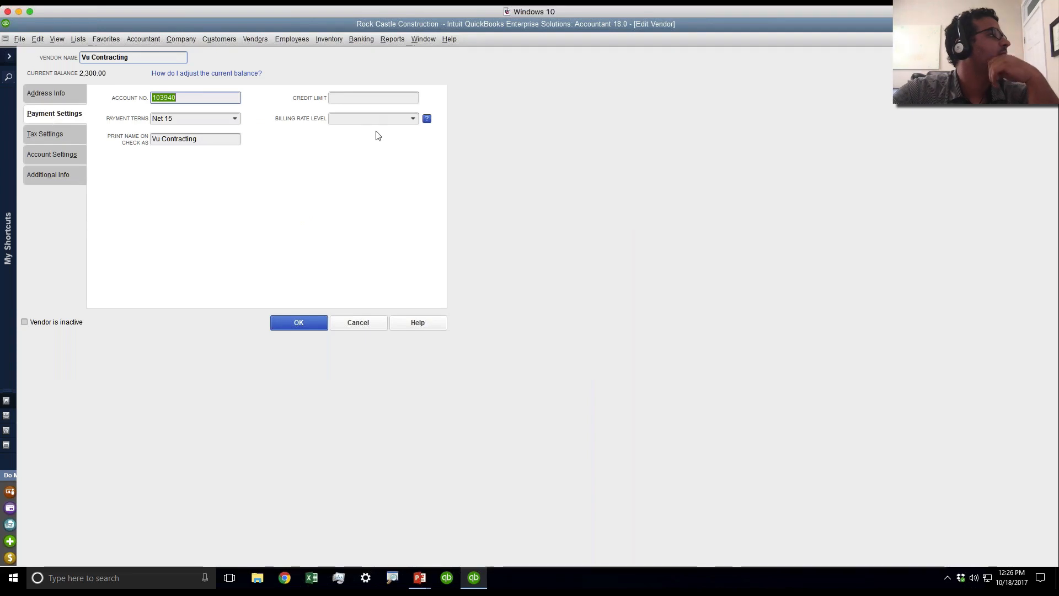
pyautogui.click(414, 118)
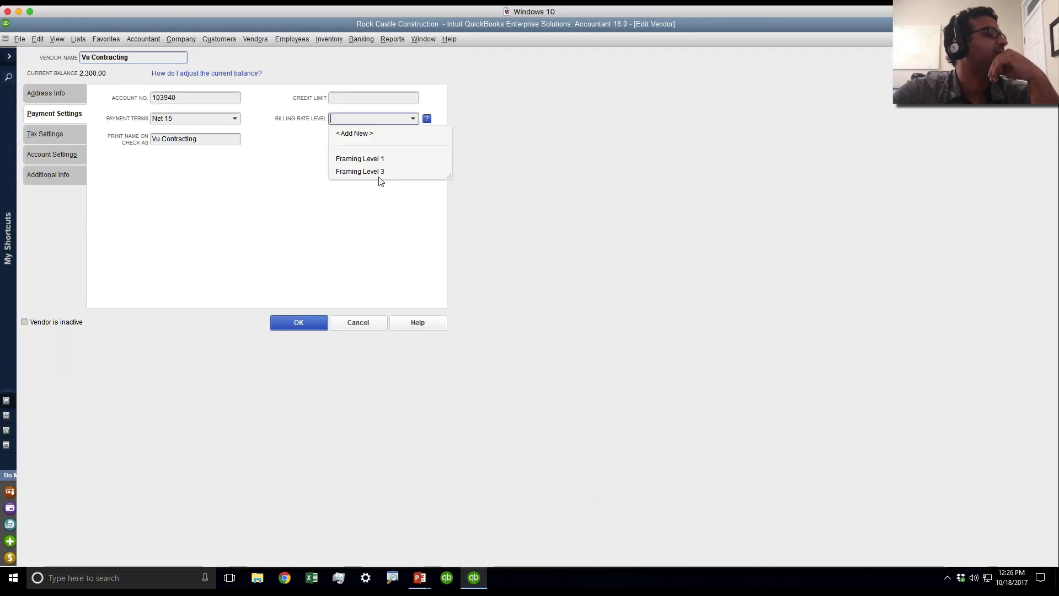
pyautogui.click(356, 133)
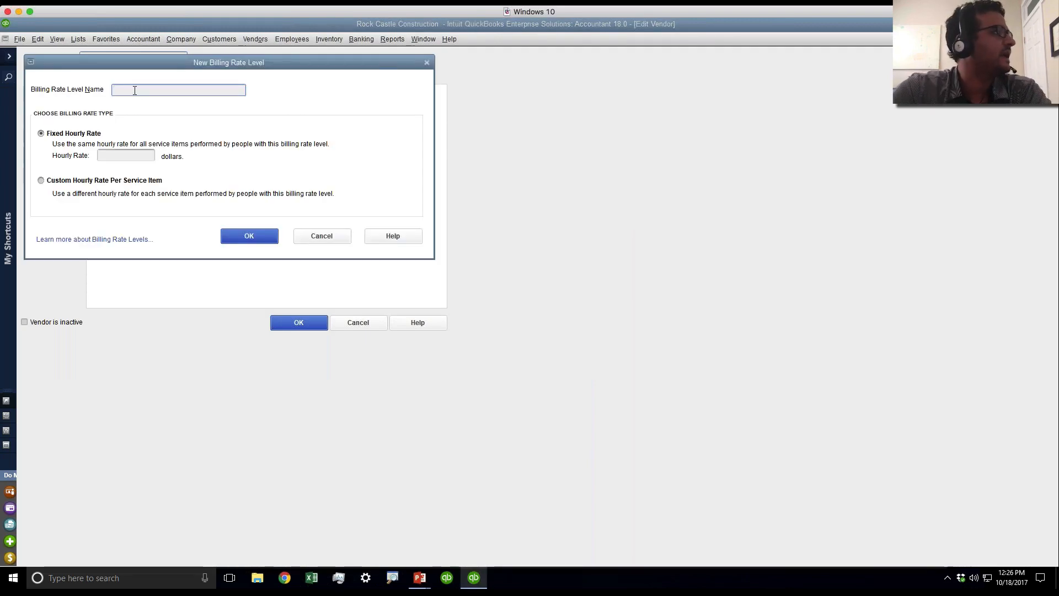
pyautogui.click(325, 237)
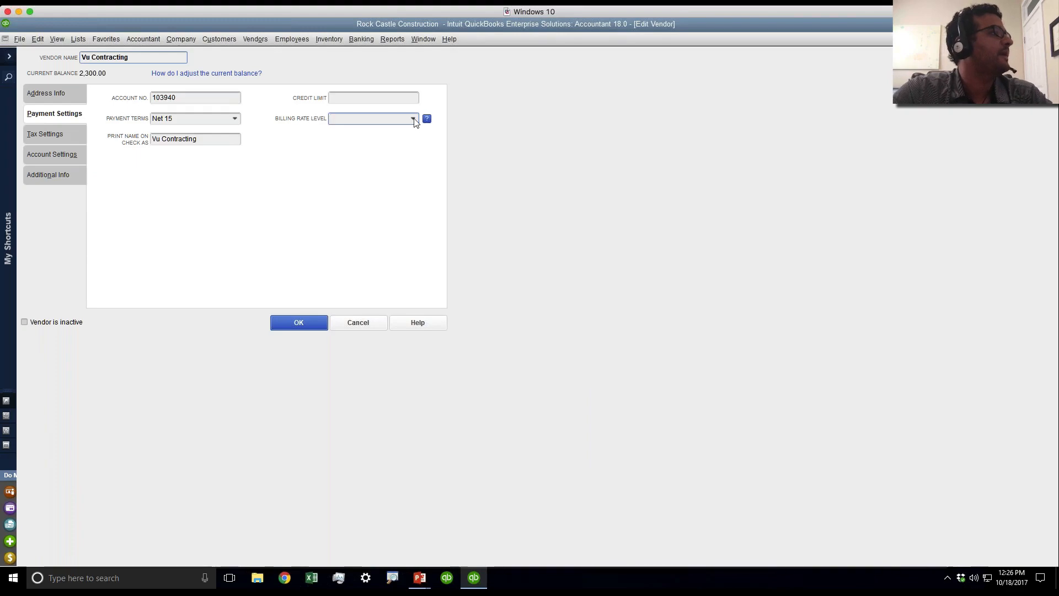
pyautogui.click(413, 120)
pyautogui.click(360, 171)
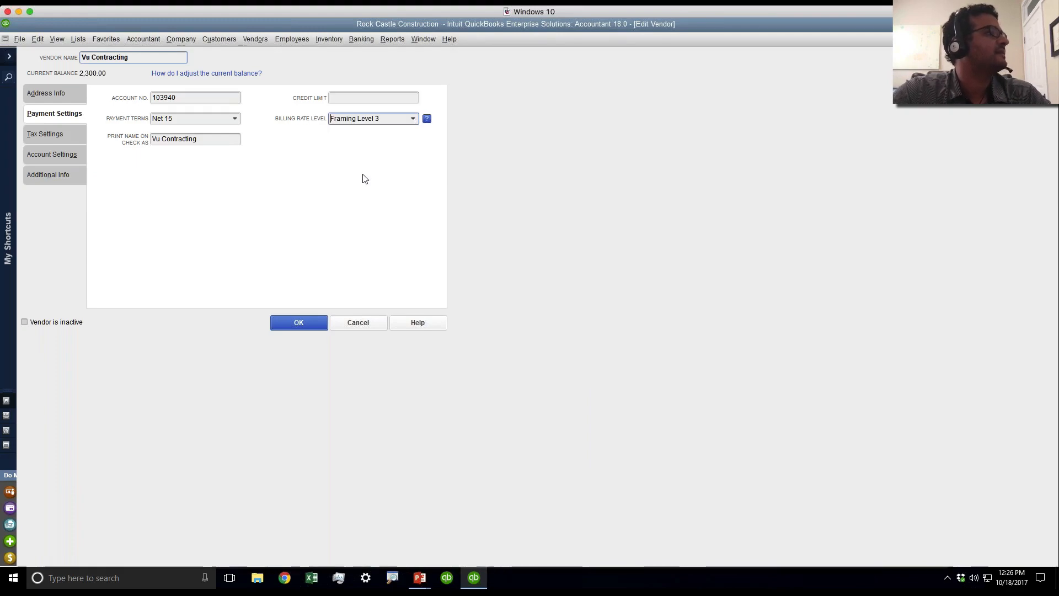
pyautogui.click(296, 323)
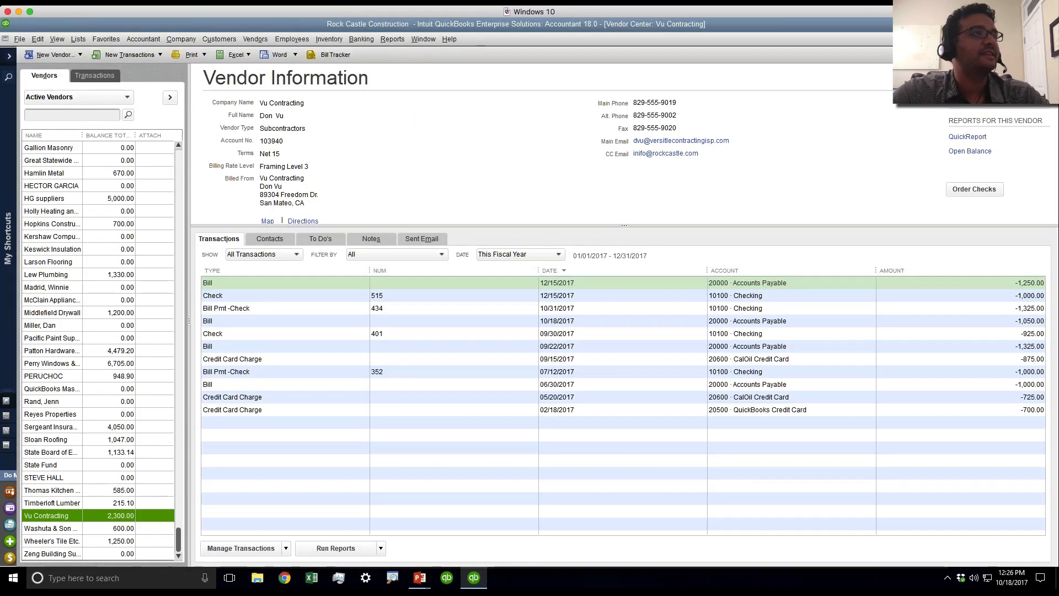
# - Bring both Vu Contracting Floor Plans time entries into a new NE FOODS WHOLESALERS invoice, check their rates, and clear the invoice
pyautogui.click(234, 39)
pyautogui.click(234, 108)
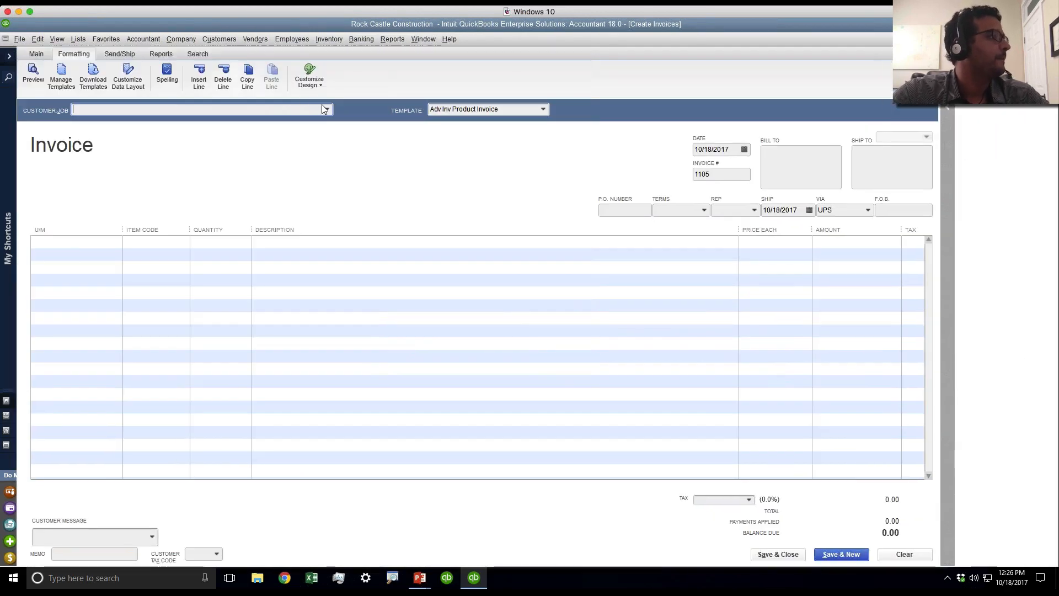
pyautogui.click(326, 109)
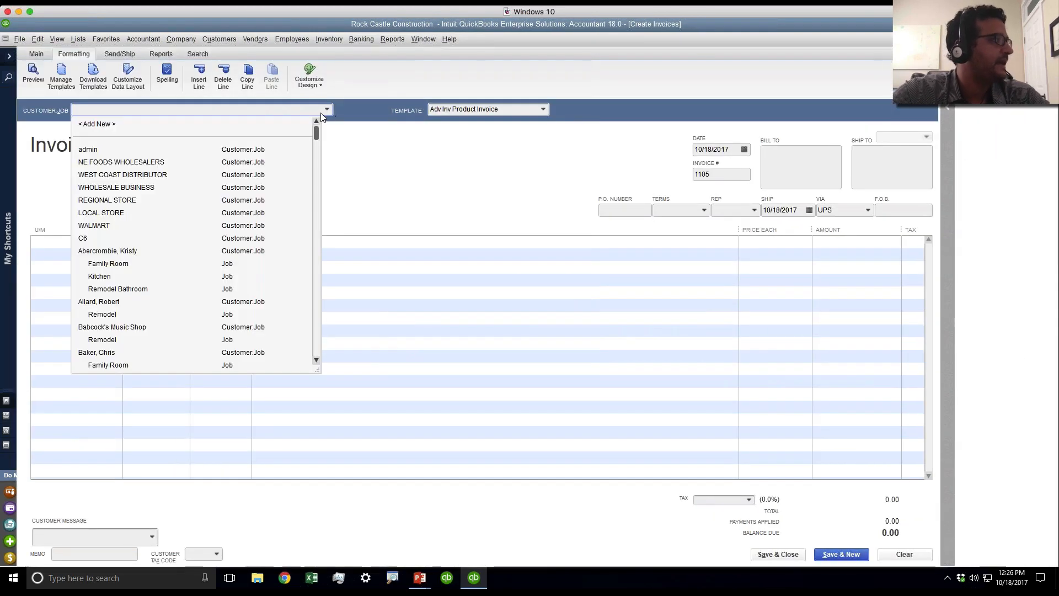
pyautogui.click(139, 161)
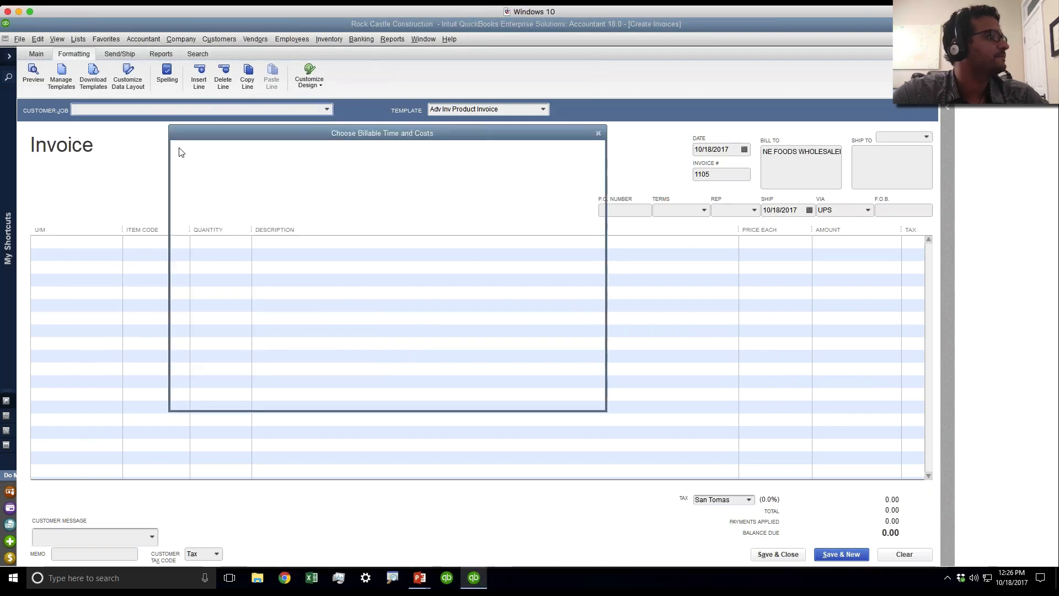
pyautogui.click(187, 231)
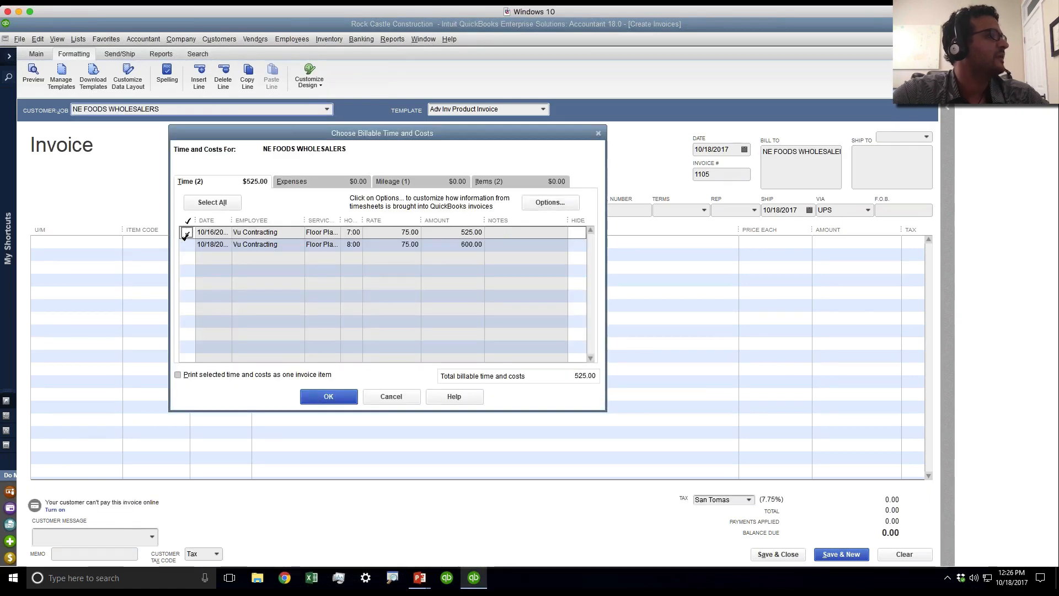
pyautogui.click(187, 244)
pyautogui.click(345, 401)
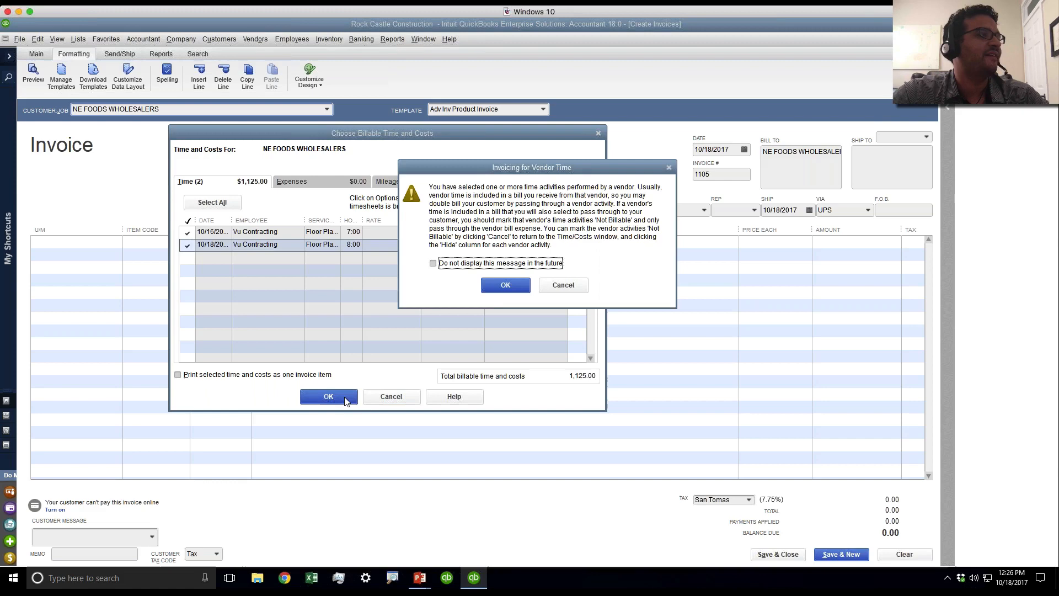
pyautogui.click(510, 287)
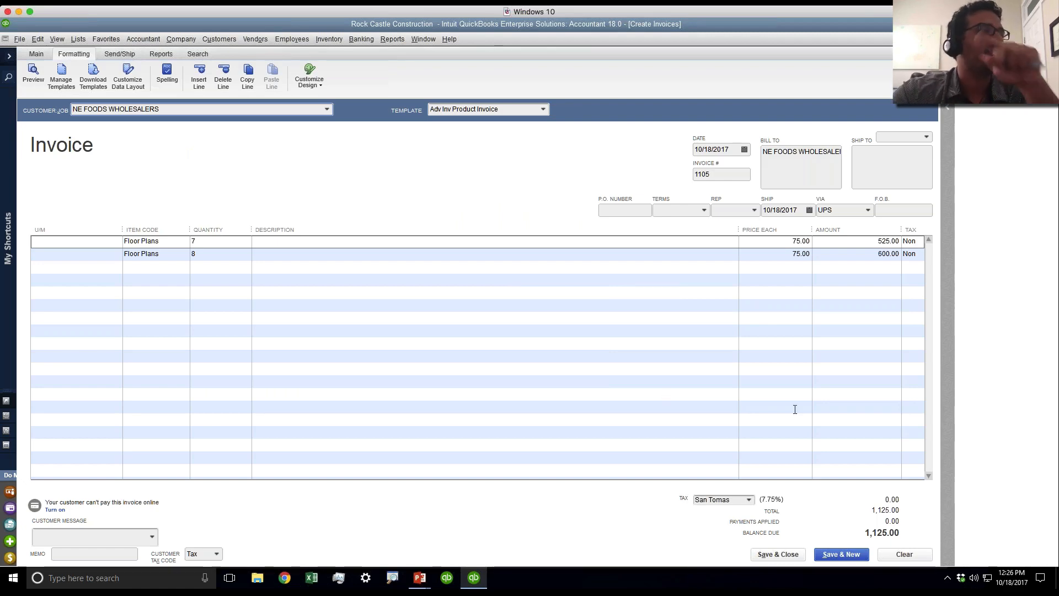
pyautogui.click(904, 553)
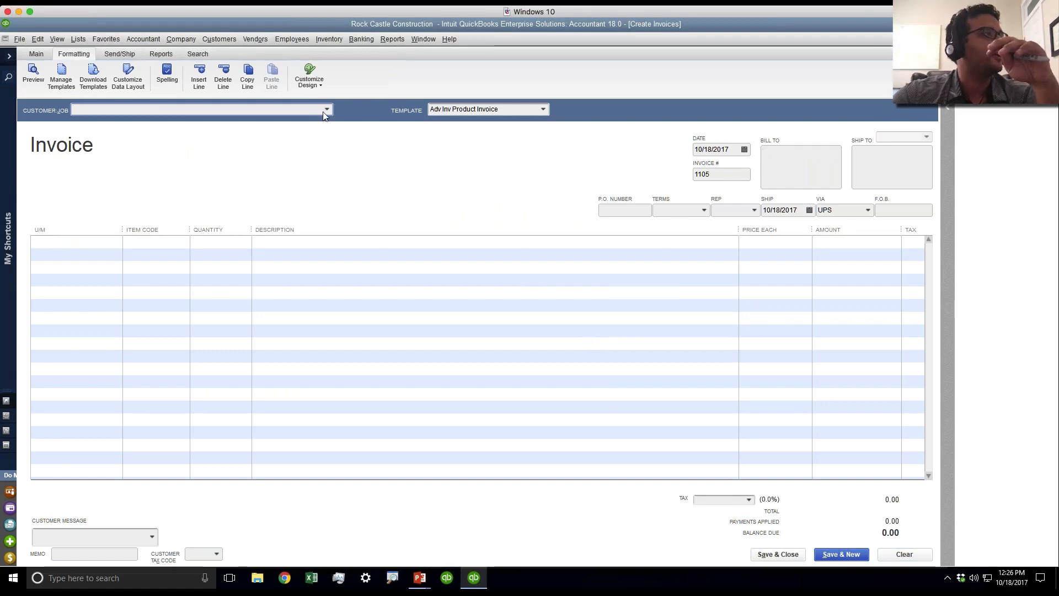
# - Restart the invoice for NE FOODS WHOLESALERS and select both Vu Contracting time entries from the billable time and costs
pyautogui.click(327, 109)
pyautogui.click(130, 161)
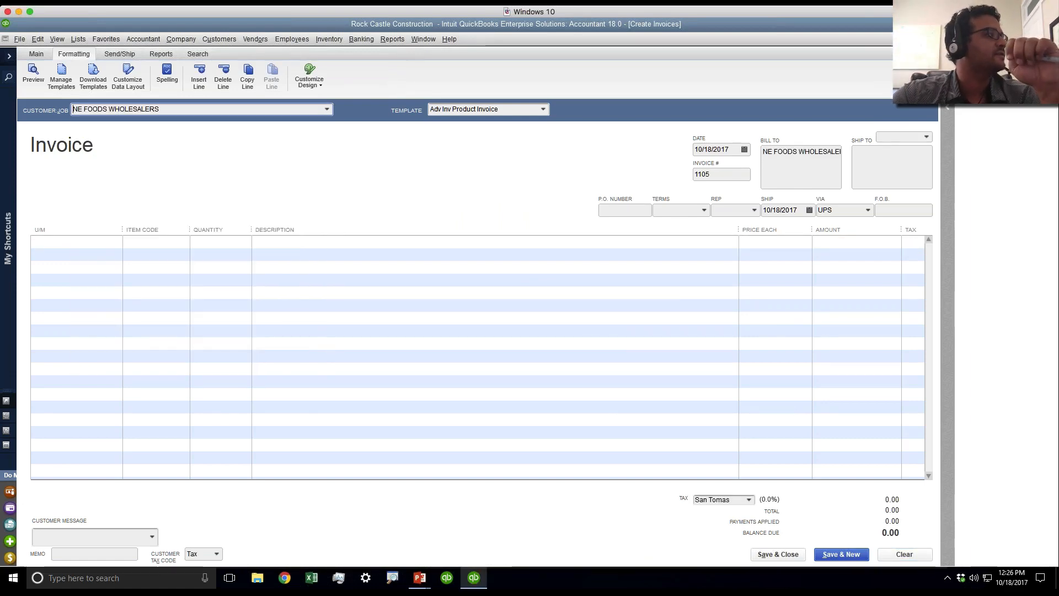
pyautogui.click(187, 233)
pyautogui.click(187, 245)
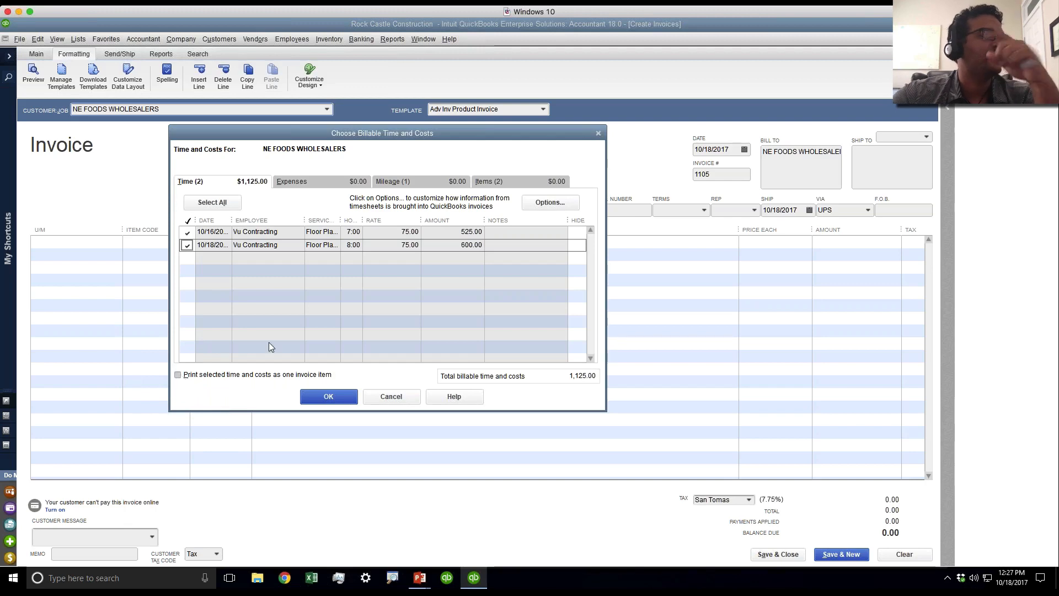
# - Try combining activities with the same service item and rate, and return to a separate invoice line for each activity with activity notes
pyautogui.click(549, 202)
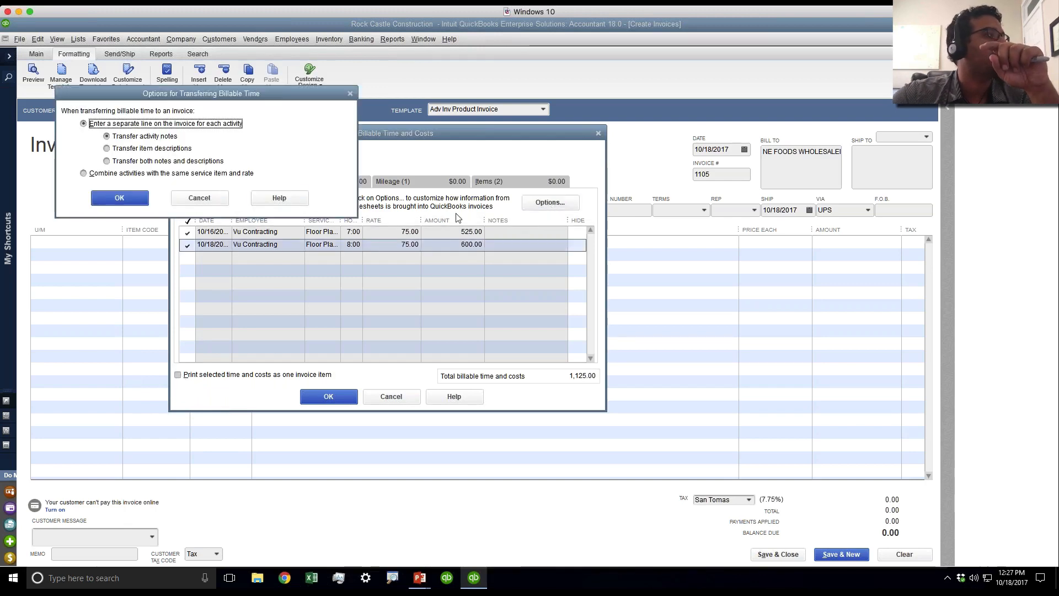
pyautogui.click(161, 174)
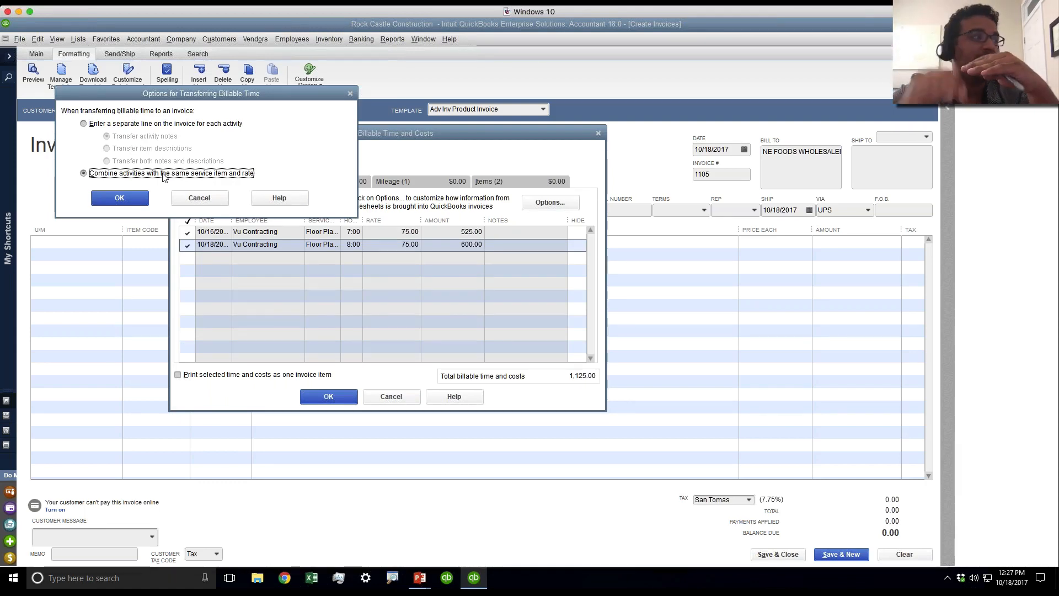
pyautogui.click(121, 124)
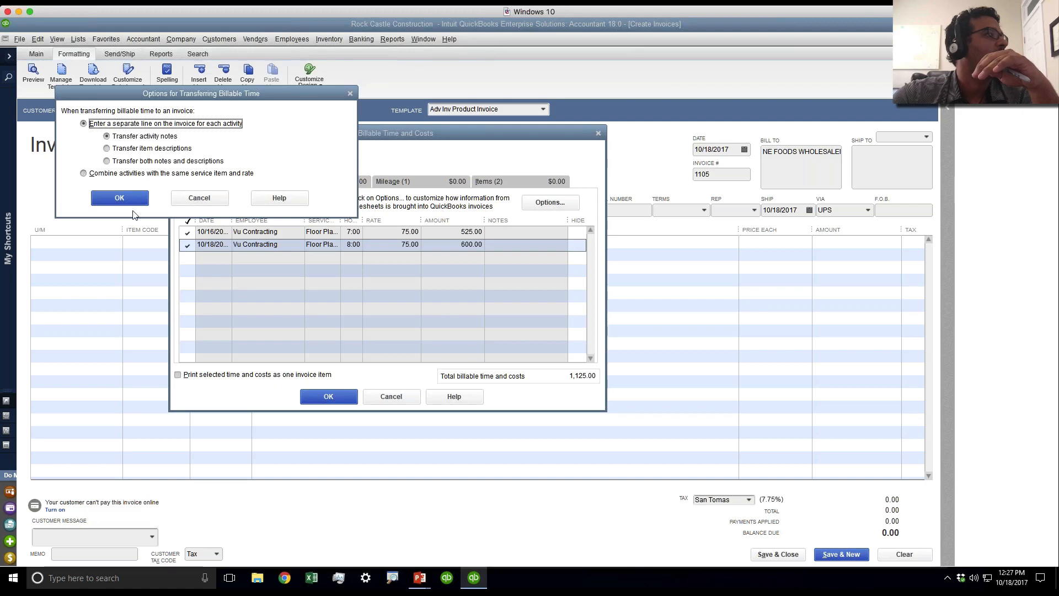
pyautogui.click(129, 200)
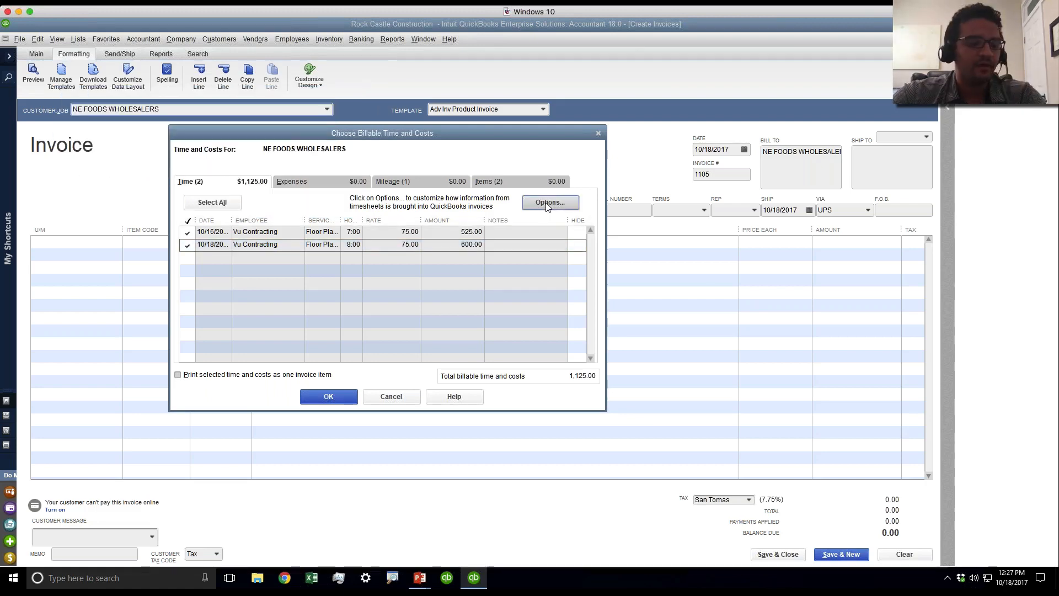
# - Transfer the selected time entries to the invoice with the option to print them as one invoice item
pyautogui.click(186, 377)
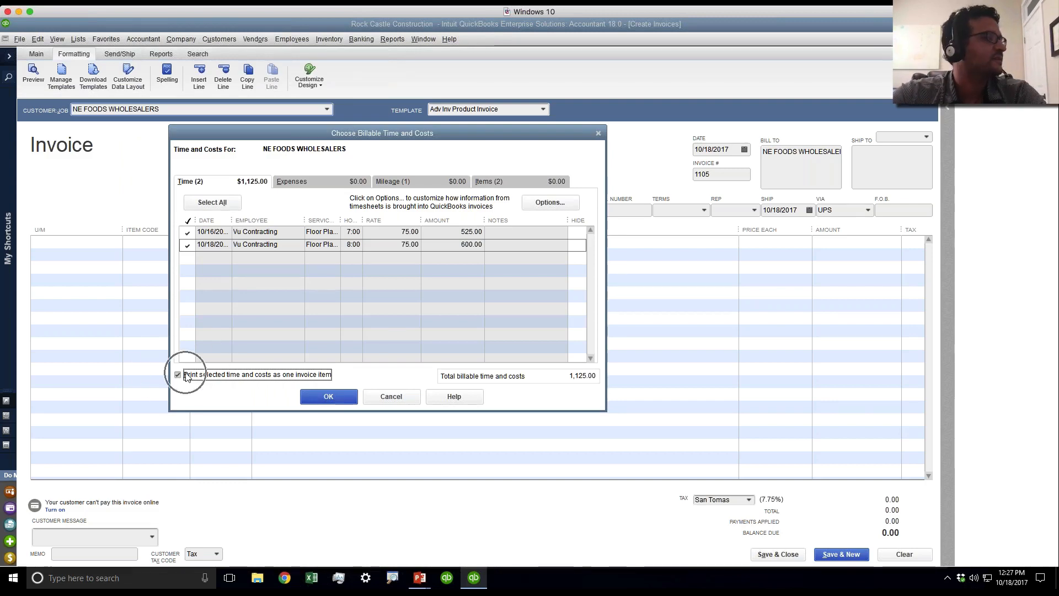
pyautogui.click(336, 401)
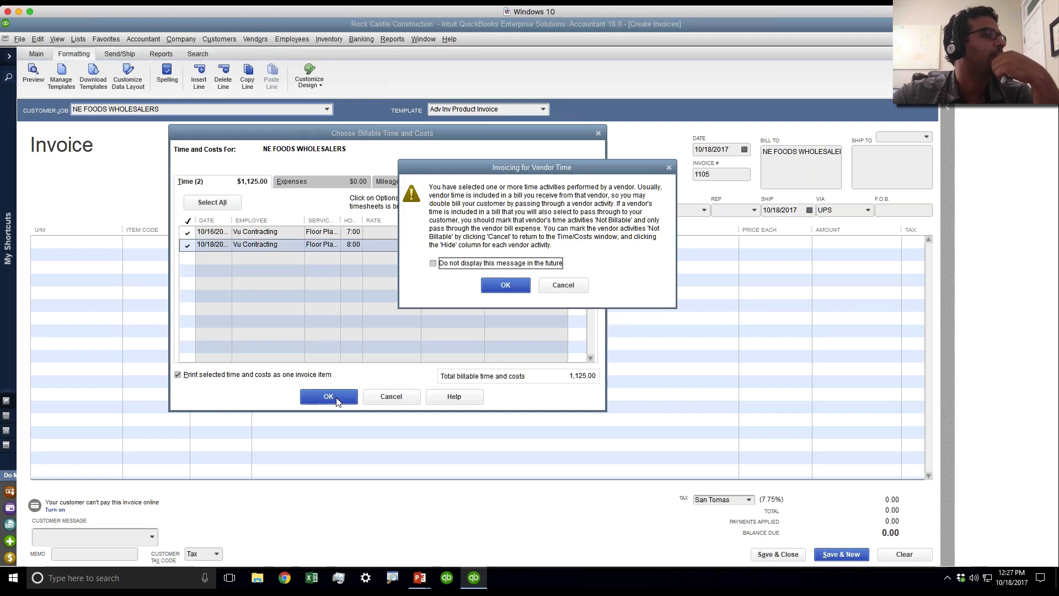
pyautogui.click(522, 281)
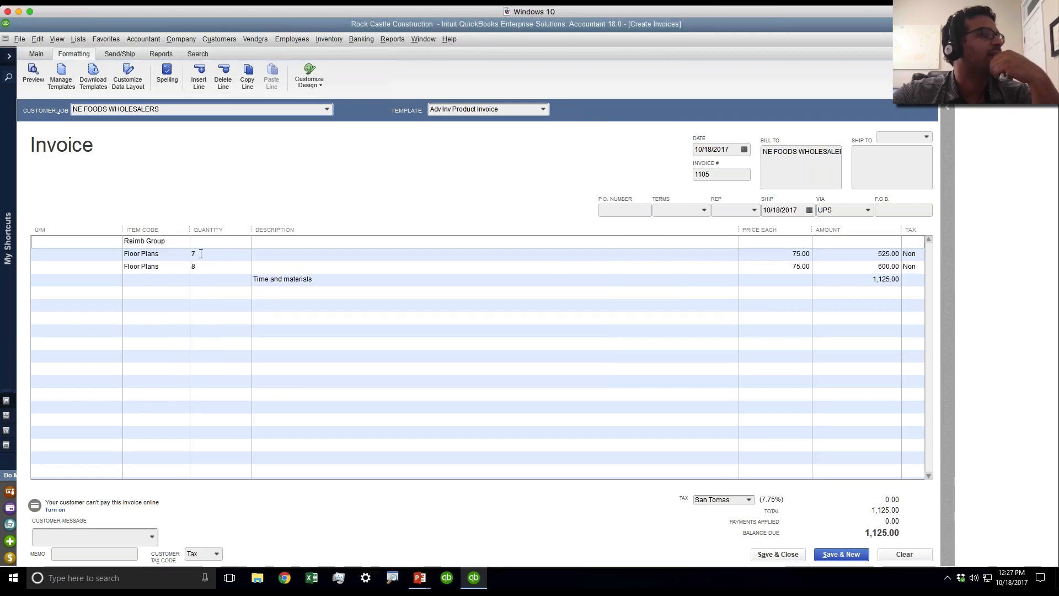
# - Examine the Reimb Group and Floor Plans lines on the invoice and preview how the invoice prints
pyautogui.click(219, 254)
pyautogui.click(220, 268)
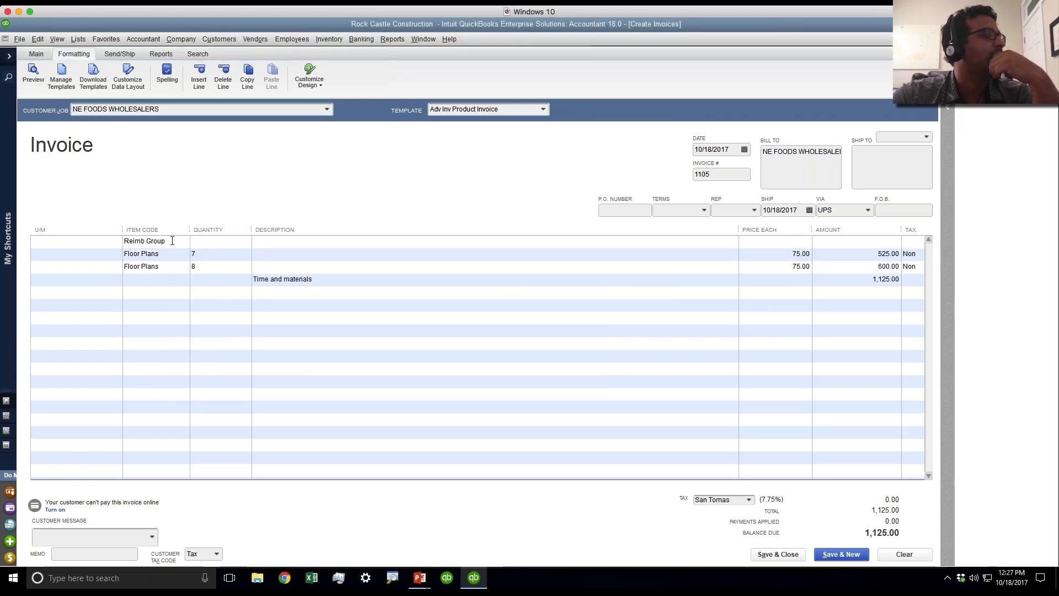
pyautogui.moveTo(170, 240); pyautogui.dragTo(123, 242)
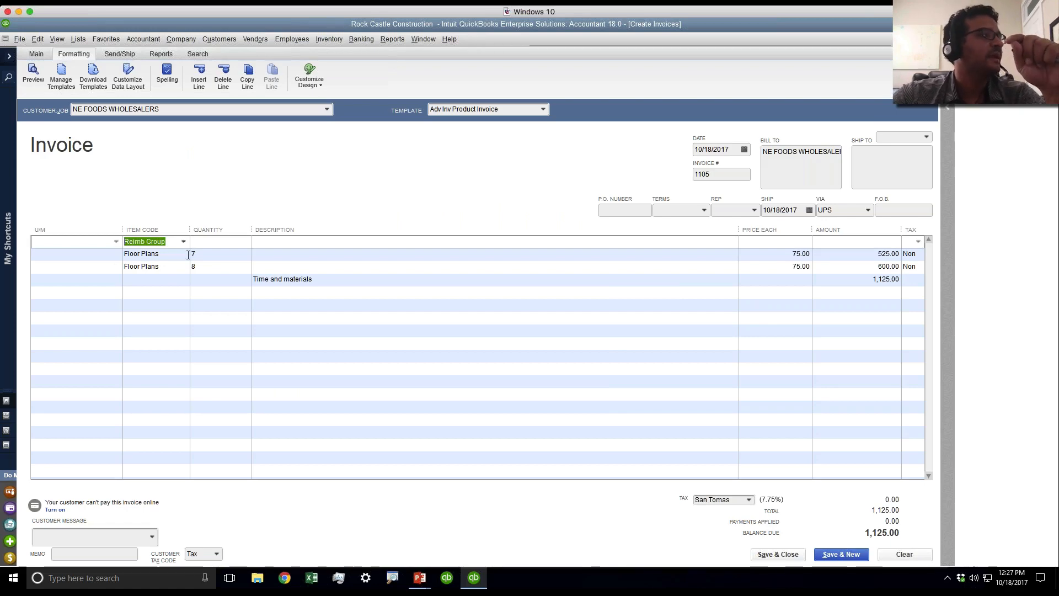
pyautogui.click(165, 252)
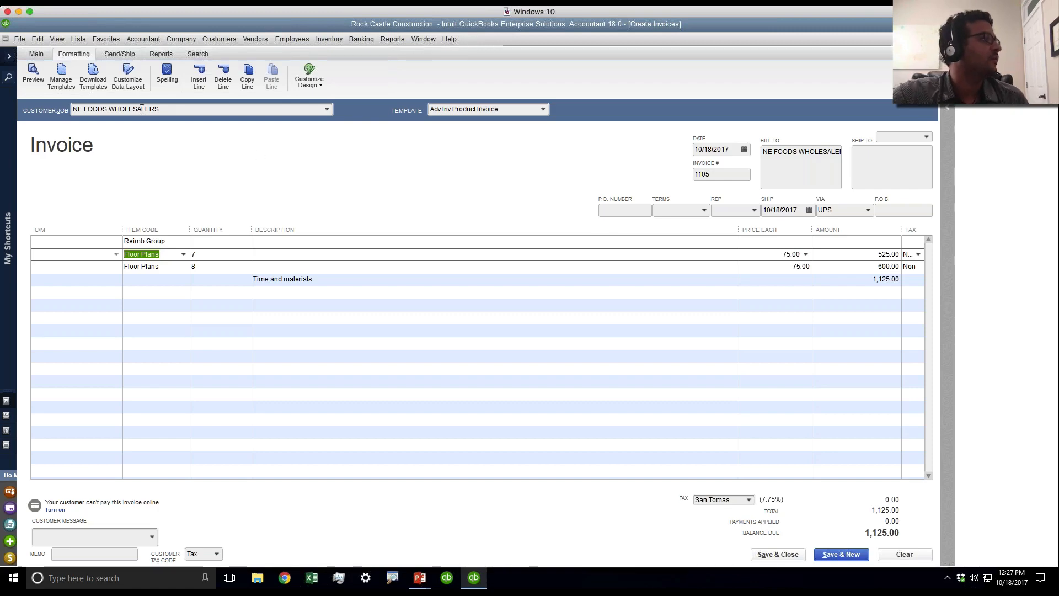
pyautogui.click(33, 73)
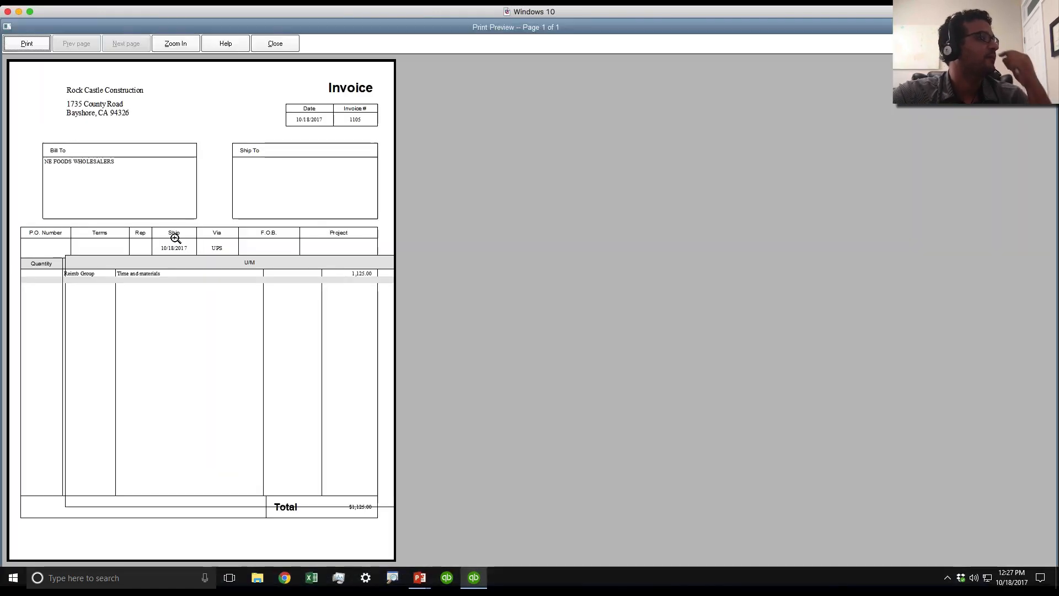
pyautogui.click(284, 44)
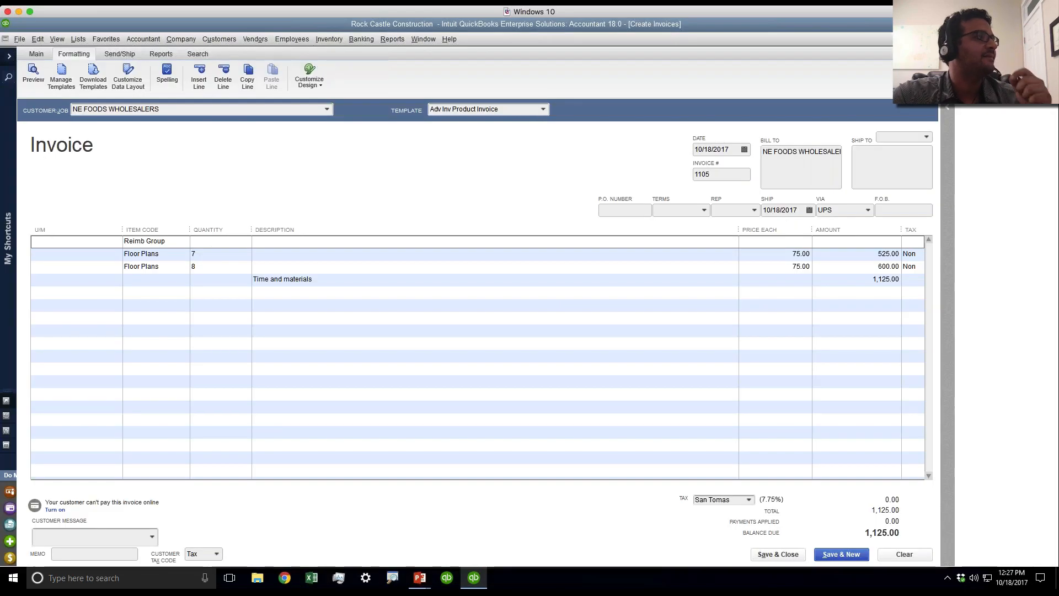
# - Try the Copy of: Adv Inv Product Invoice template on the invoice and preview its printed layout
pyautogui.click(485, 109)
pyautogui.click(485, 148)
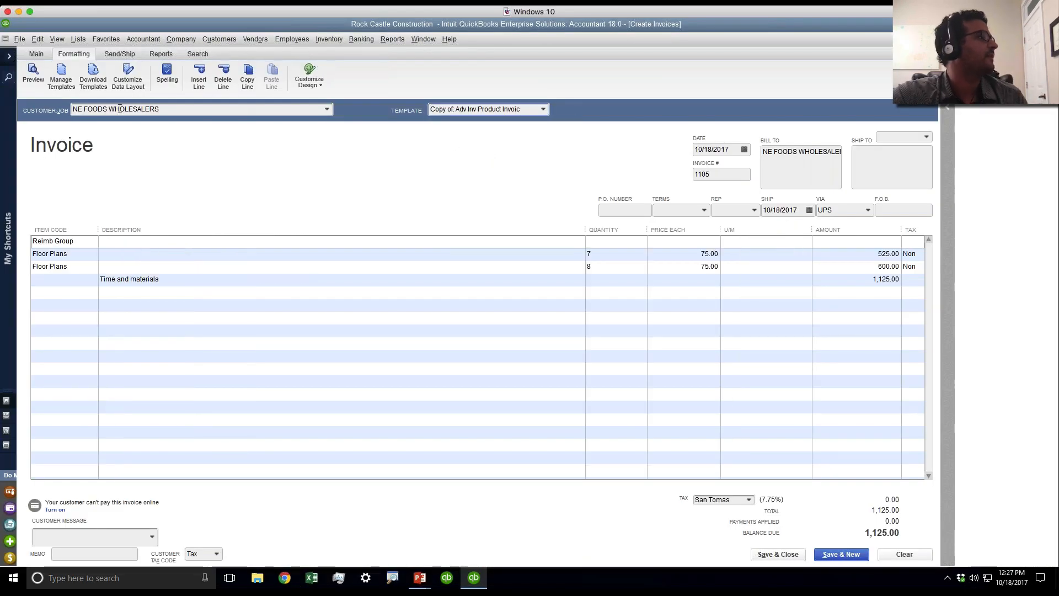
pyautogui.click(33, 74)
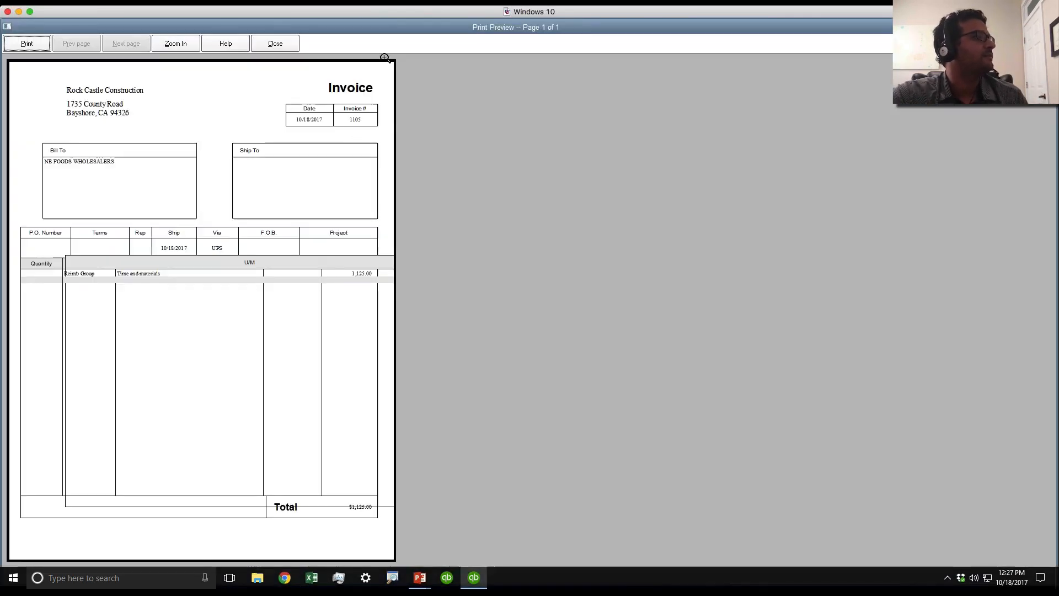
pyautogui.click(292, 43)
# - Switch the invoice to the Custom S.O. Invoice template, preview the printed grouped item, and compare it with the Floor Plans lines
pyautogui.click(543, 109)
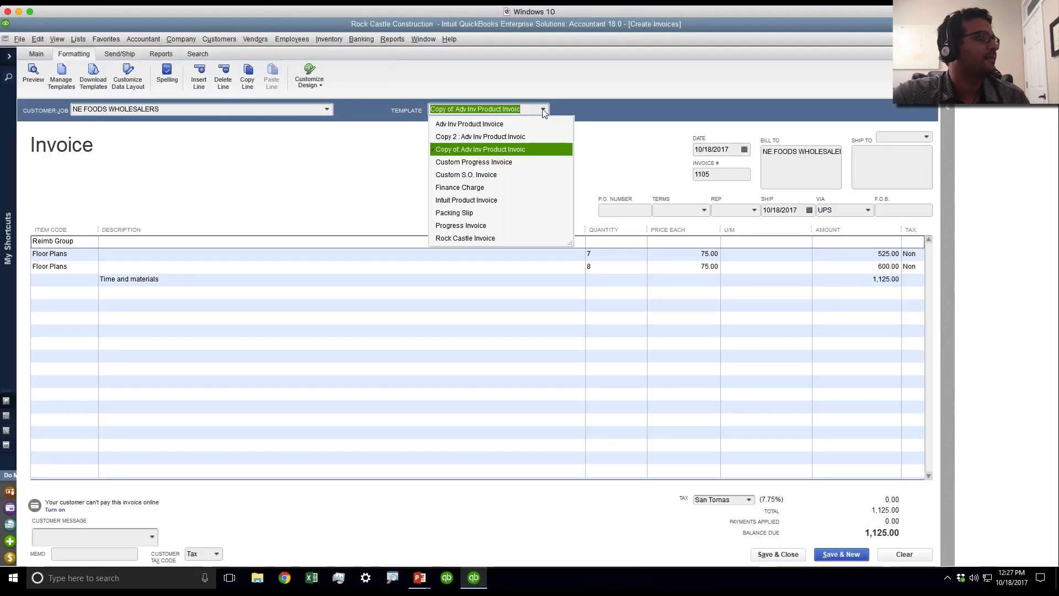
pyautogui.click(467, 176)
pyautogui.click(33, 73)
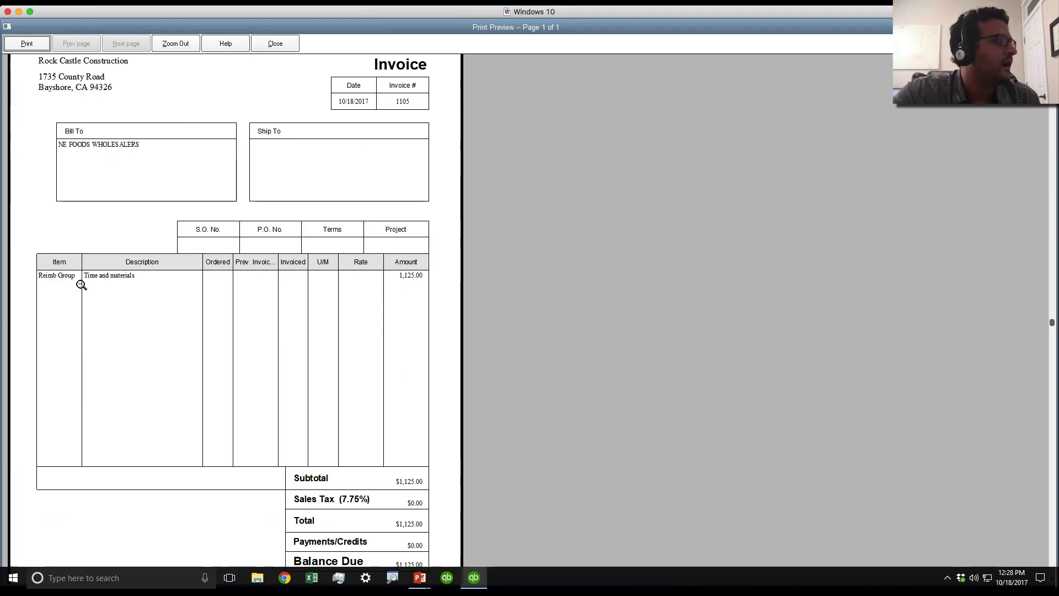
pyautogui.click(275, 44)
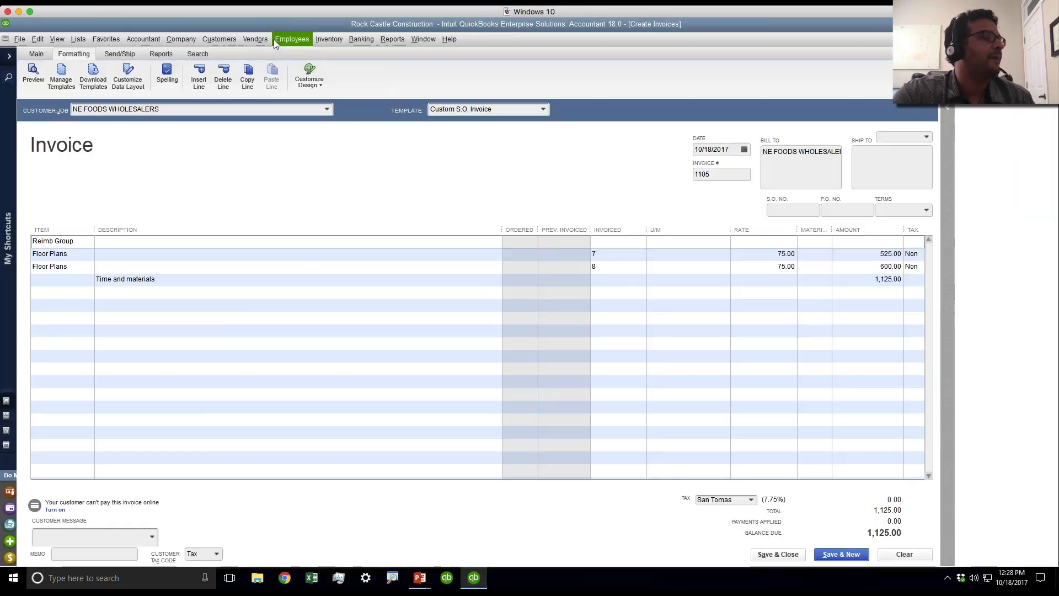
pyautogui.click(83, 252)
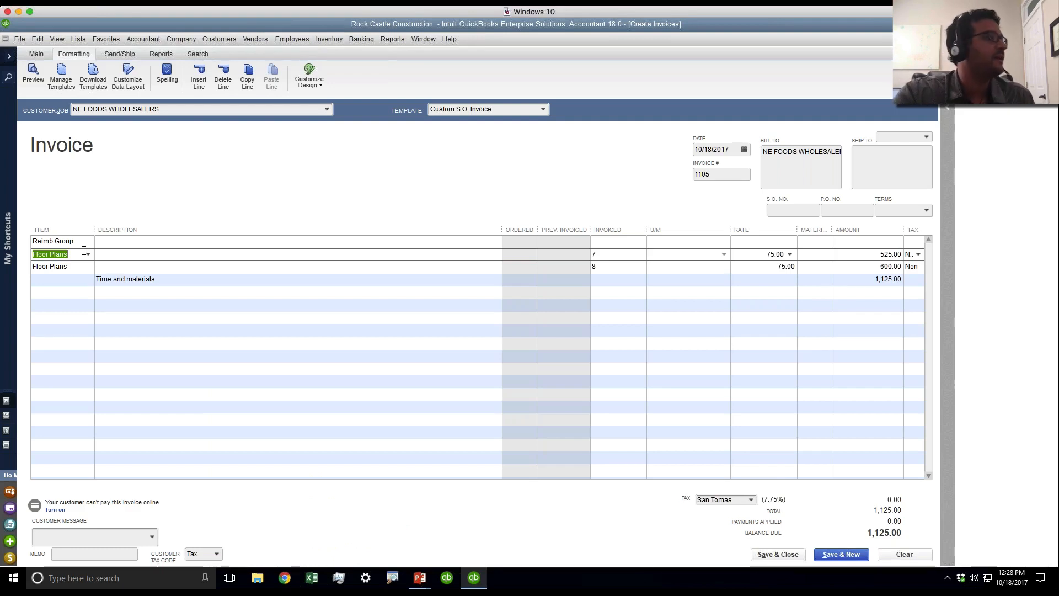
pyautogui.click(126, 257)
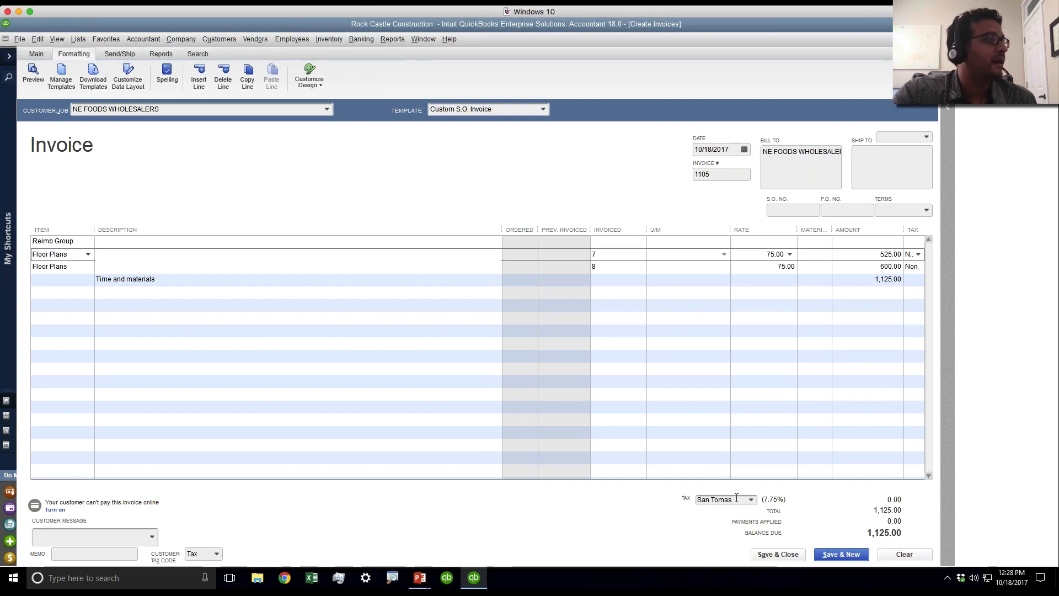
# - Save and close the NE FOODS WHOLESALERS invoice without providing an email address for it
pyautogui.click(778, 554)
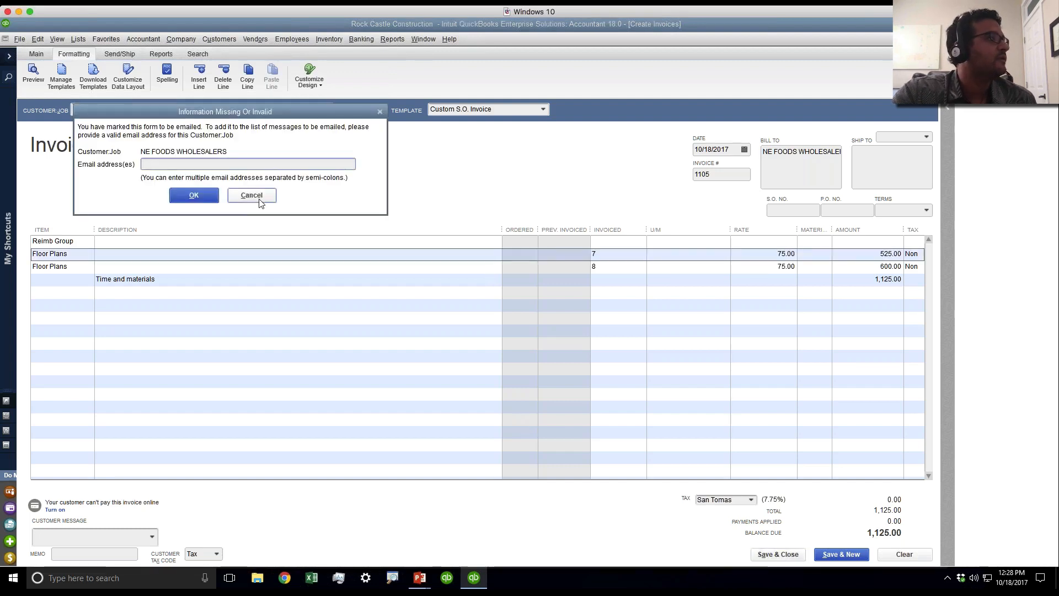
pyautogui.click(251, 195)
pyautogui.click(37, 54)
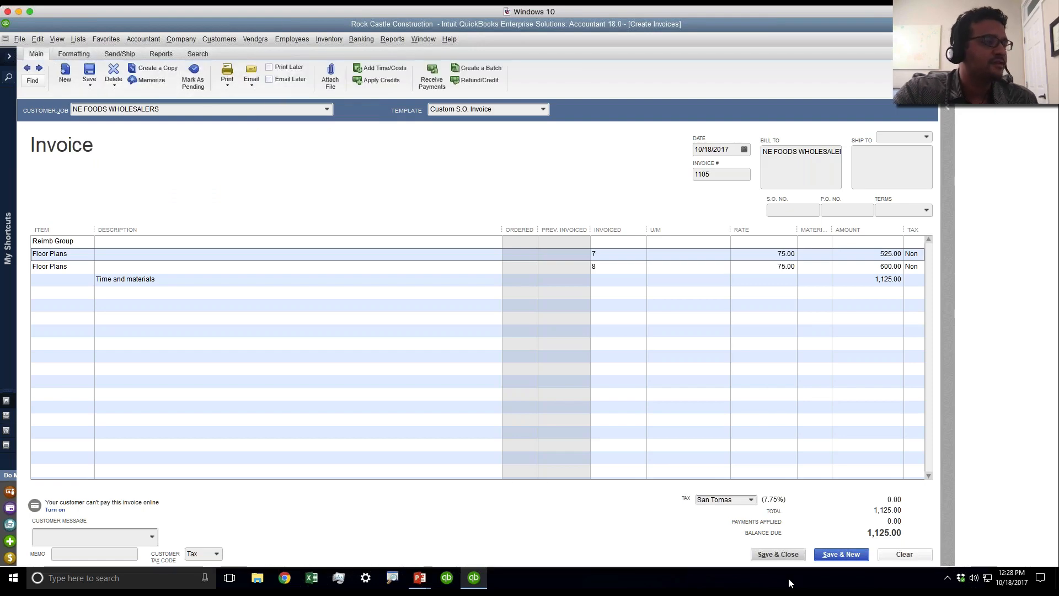
pyautogui.click(777, 554)
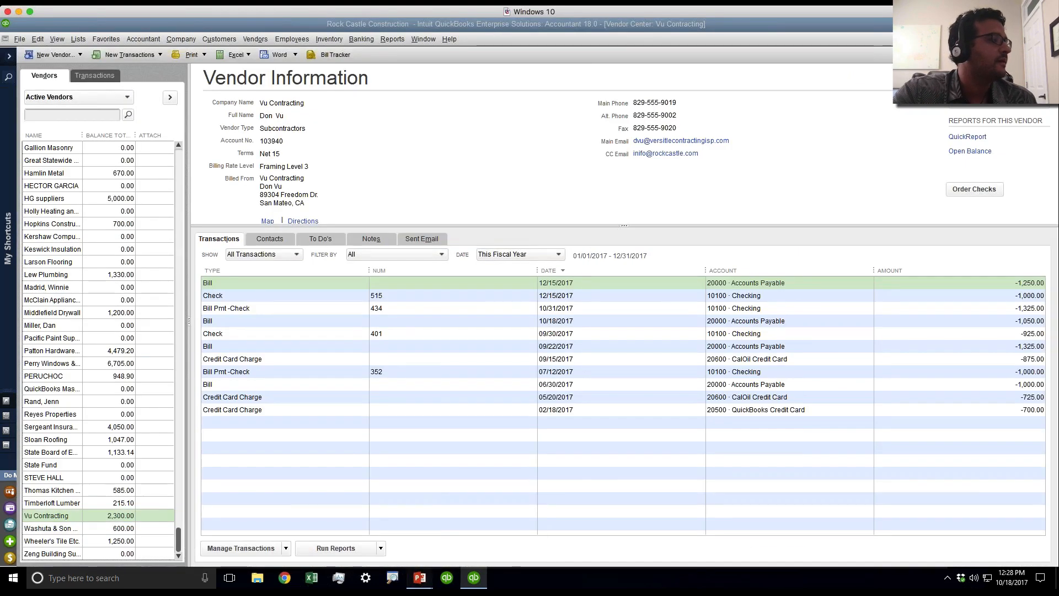
# - Switch to the PowerPoint presentation, show the Billable Expenses slide, and return to QuickBooks
pyautogui.click(419, 578)
pyautogui.click(454, 533)
pyautogui.press('Right')
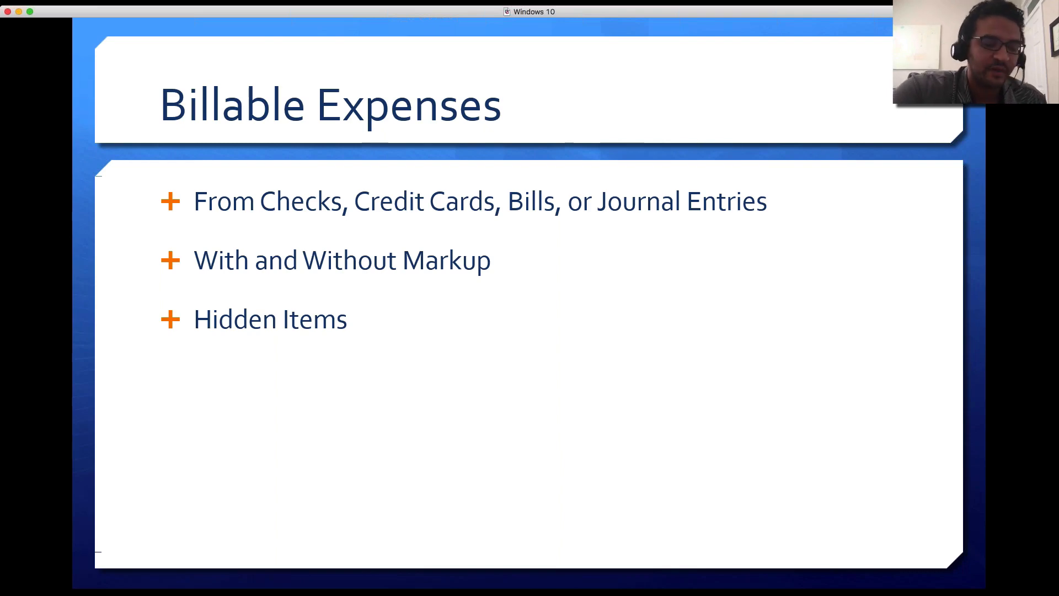
pyautogui.hotkey('alt', 'Tab')
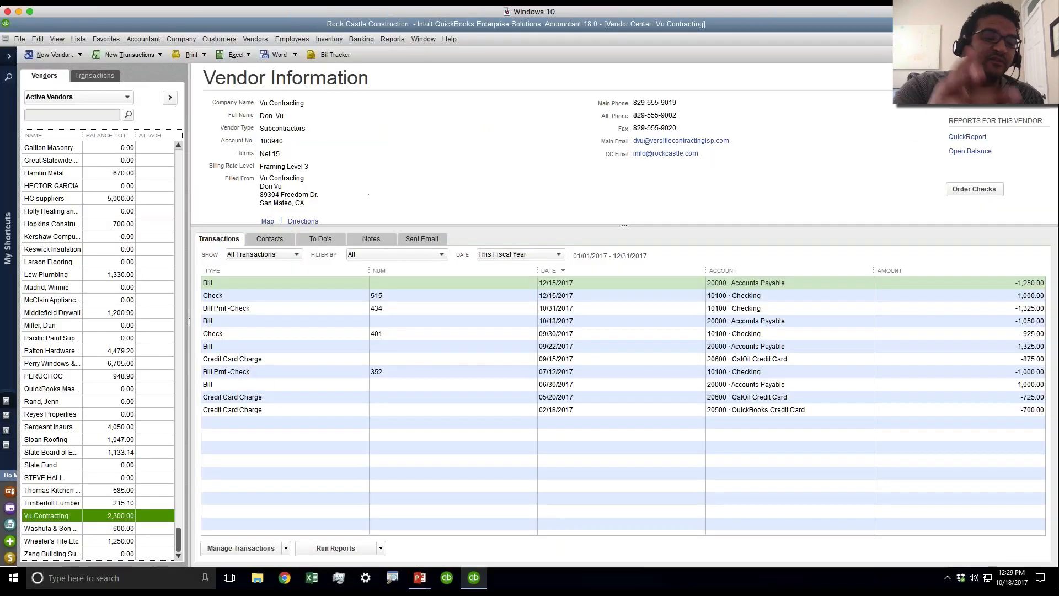
# - Close the Vendor Center and start a maximized check from 10100 · Checking payable to Vu Contracting, continuing past the open bills prompt to the expense lines
pyautogui.press('Escape')
pyautogui.press('Escape')
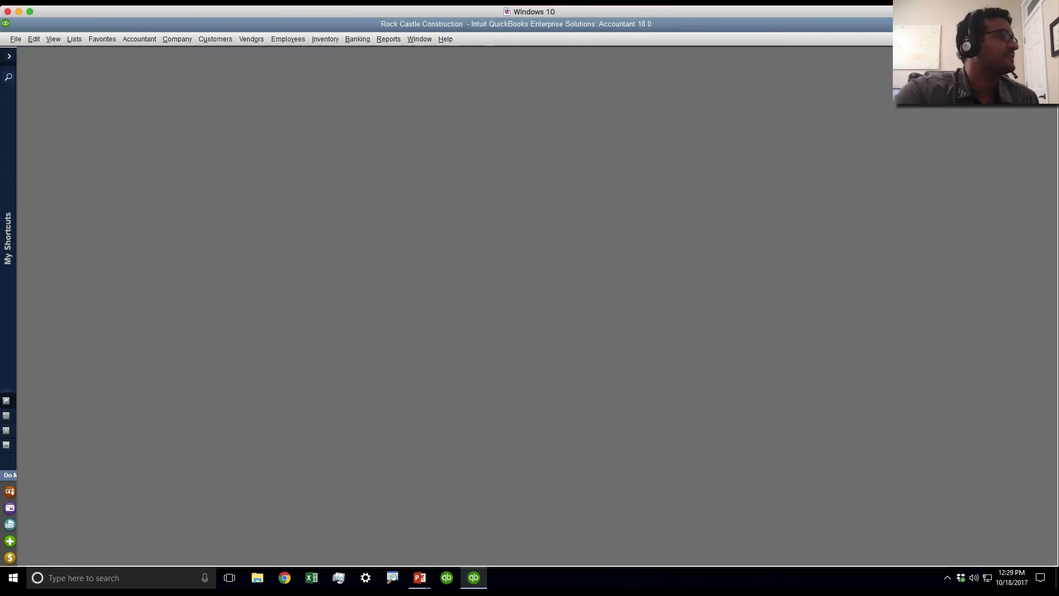
pyautogui.hotkey('ctrl', 'w')
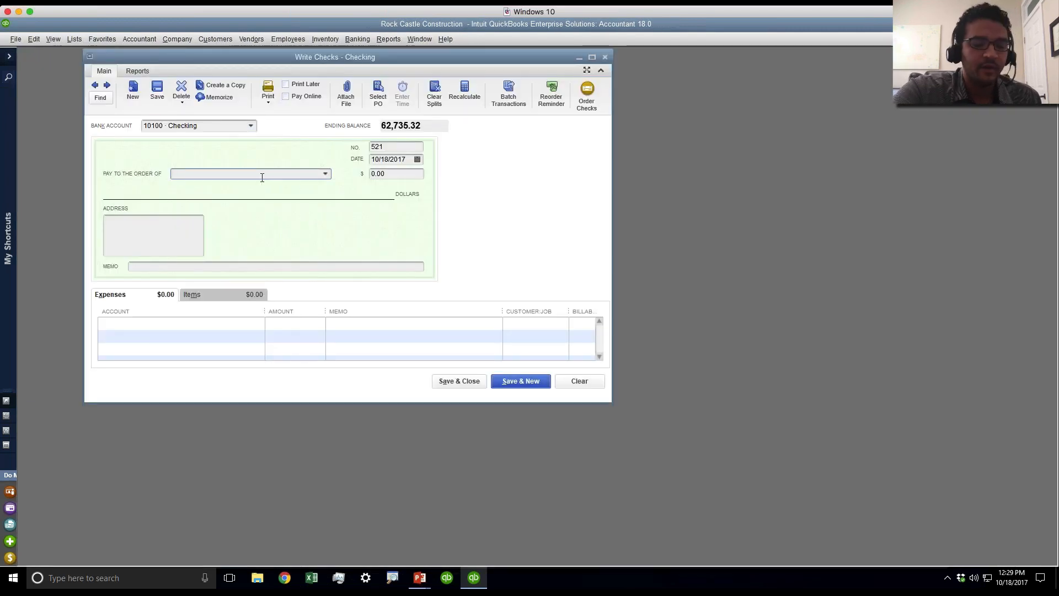
pyautogui.write('Vasquez, Anabel')
pyautogui.press('Tab')
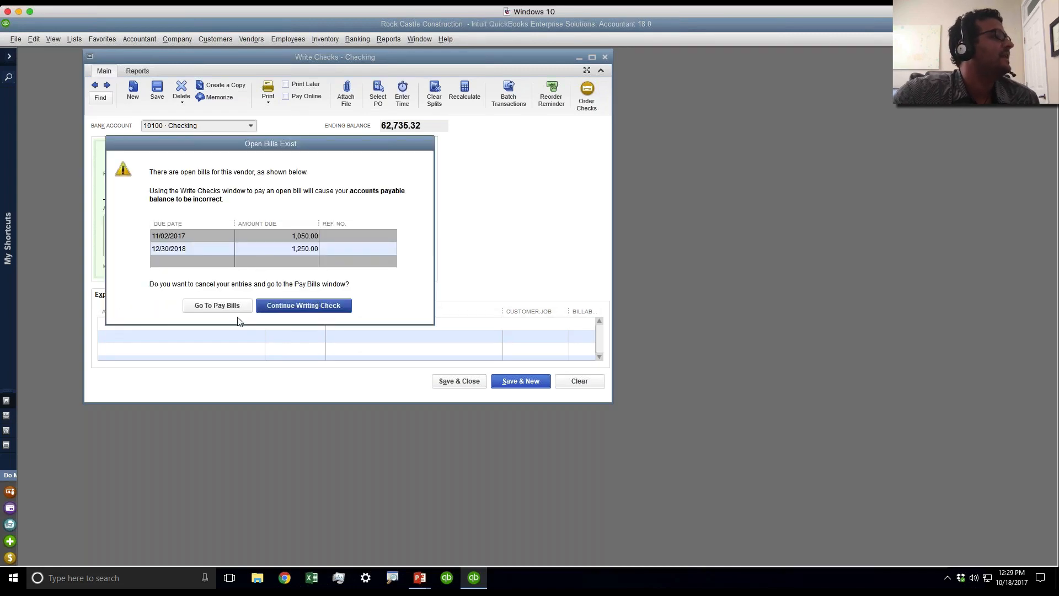
pyautogui.click(281, 302)
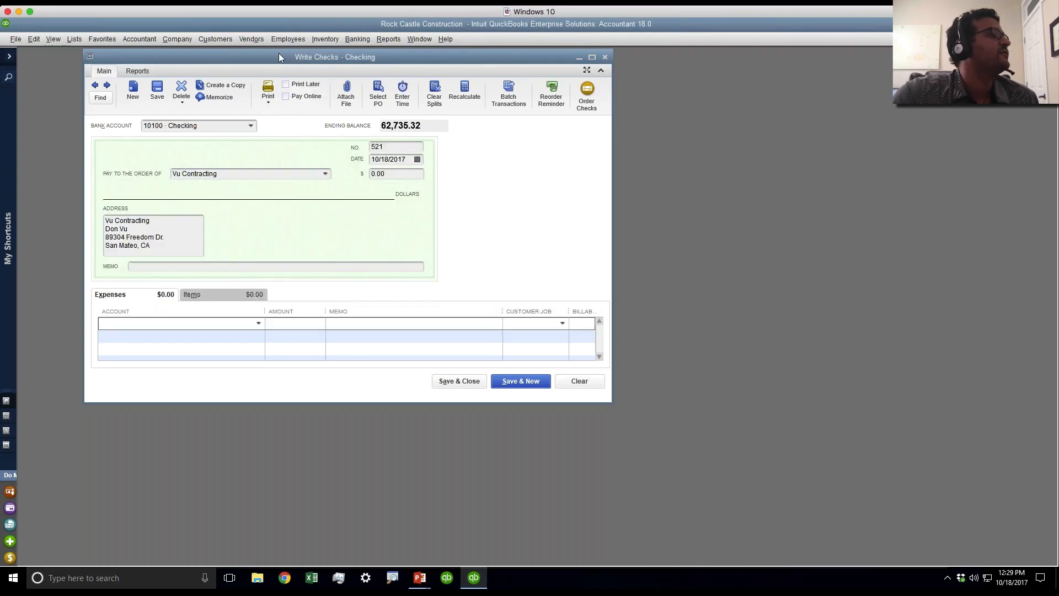
pyautogui.doubleClick(279, 53)
pyautogui.click(113, 279)
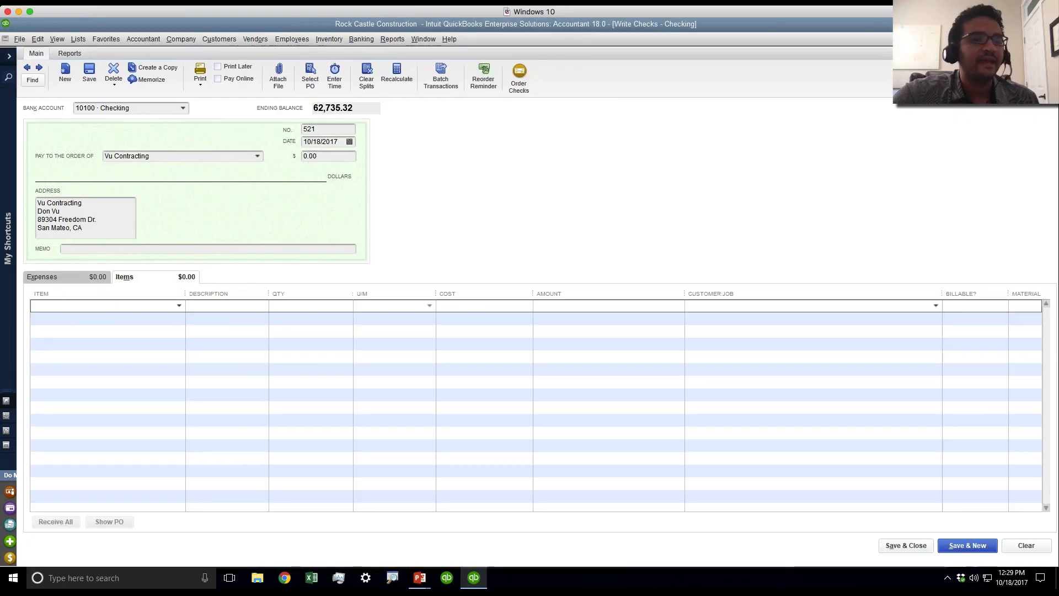
pyautogui.click(55, 279)
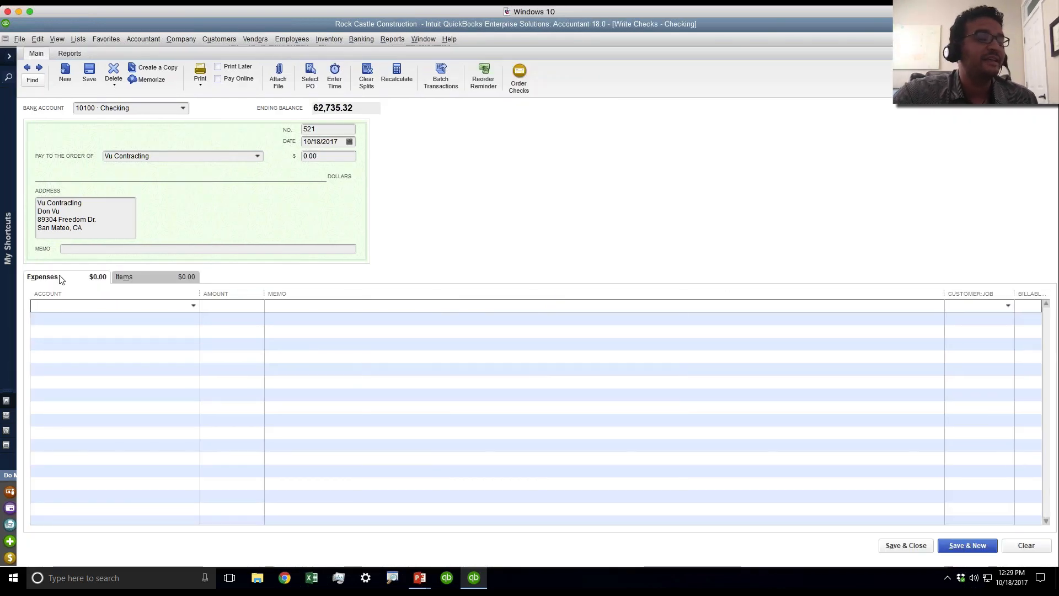
pyautogui.write('Sub')
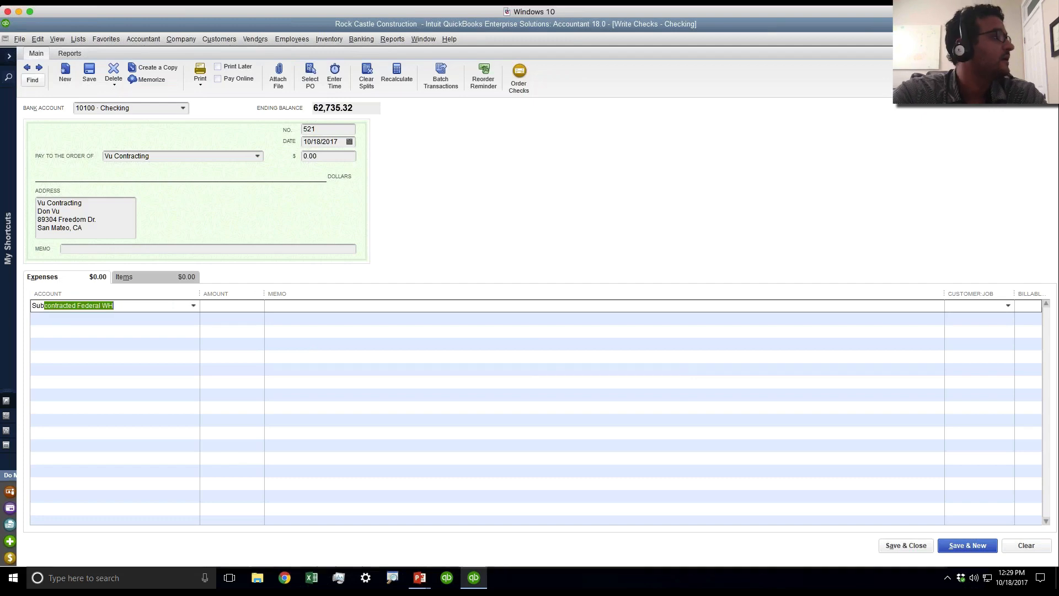
pyautogui.press('BackSpace')
pyautogui.press('BackSpace')
pyautogui.press('BackSpace')
pyautogui.press('BackSpace')
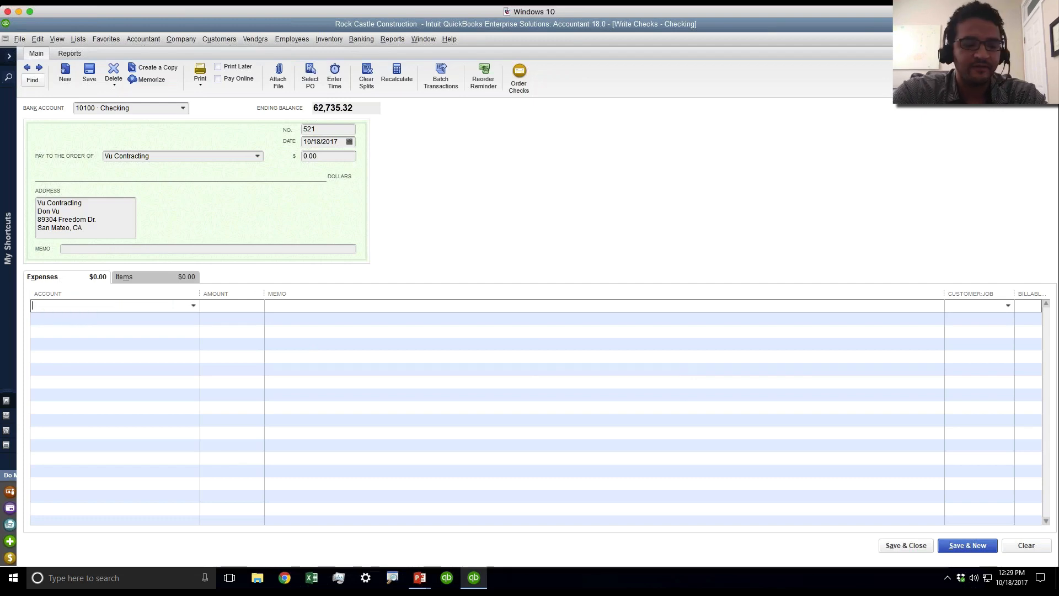
pyautogui.write('Cons')
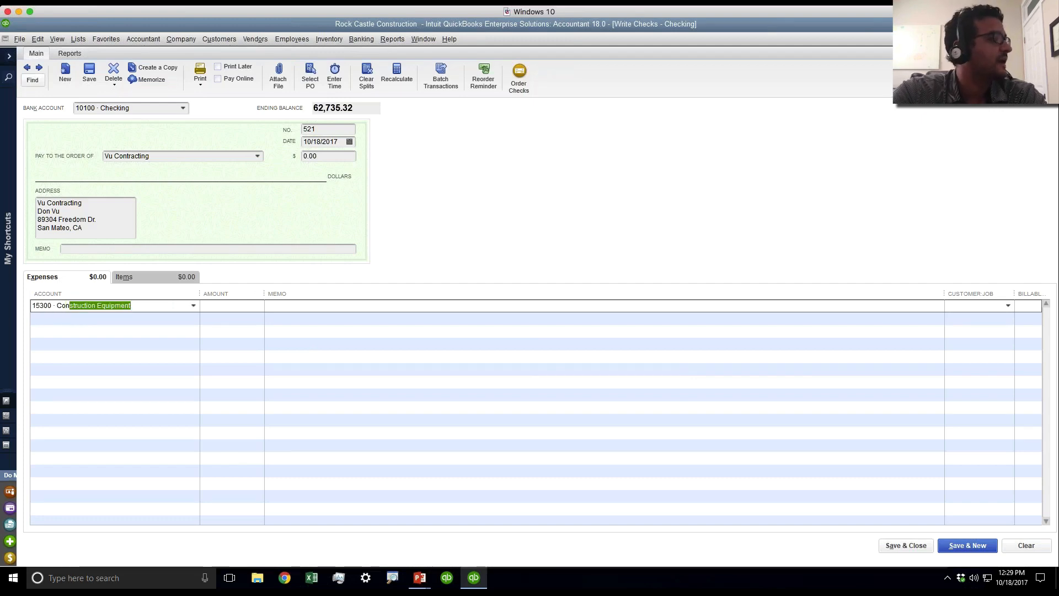
pyautogui.write('tr')
pyautogui.press('BackSpace')
pyautogui.press('BackSpace')
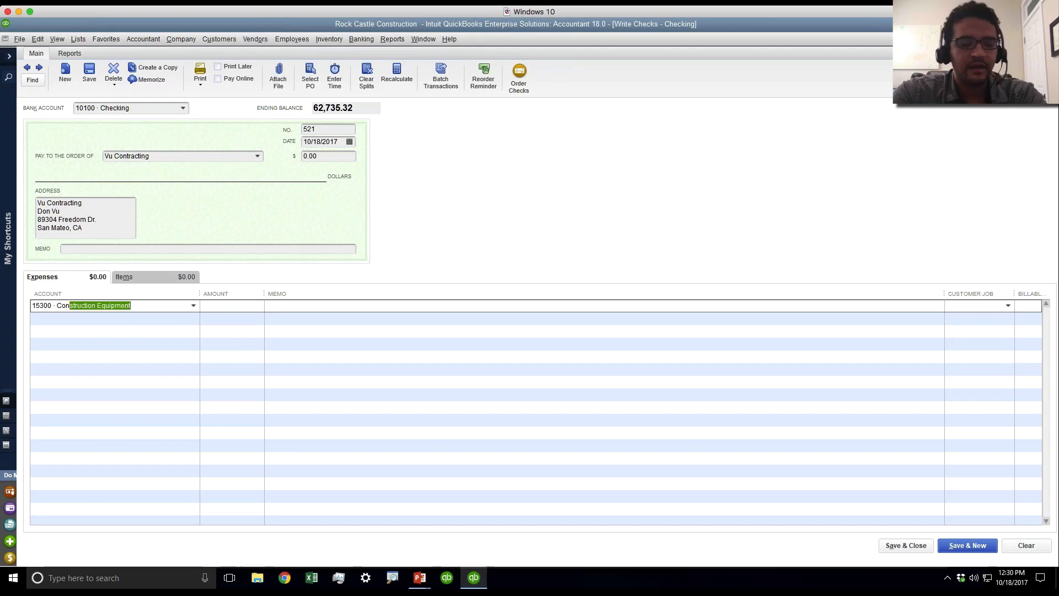
pyautogui.press('BackSpace')
pyautogui.press('BackSpace')
pyautogui.press('BackSpace')
pyautogui.press('BackSpace')
# - Add a new Cost of Goods Sold account named contract labor and use it on the check's first expense line
pyautogui.write('cont')
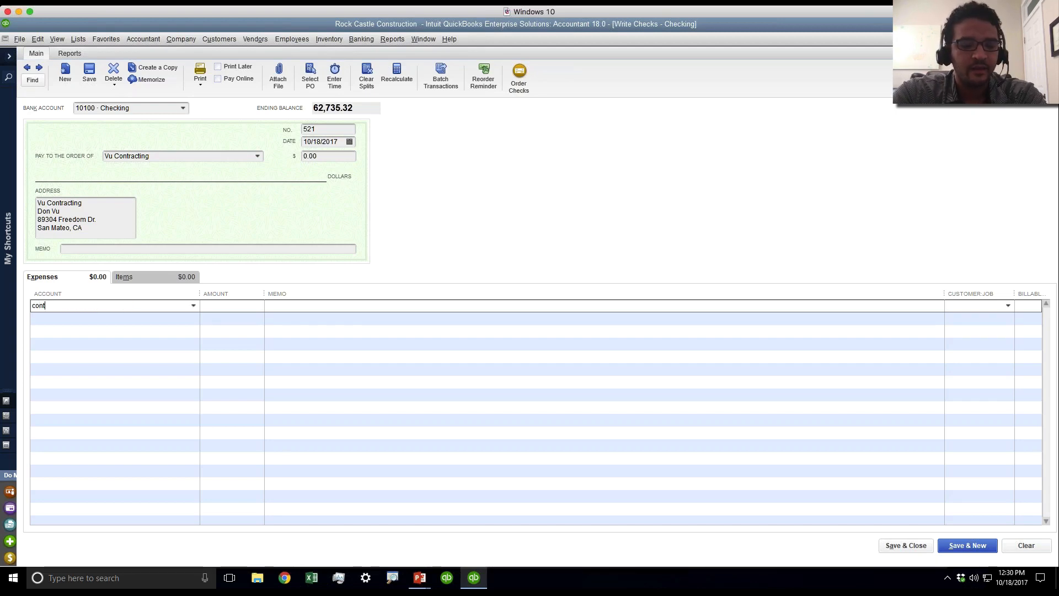
pyautogui.write('ract lab')
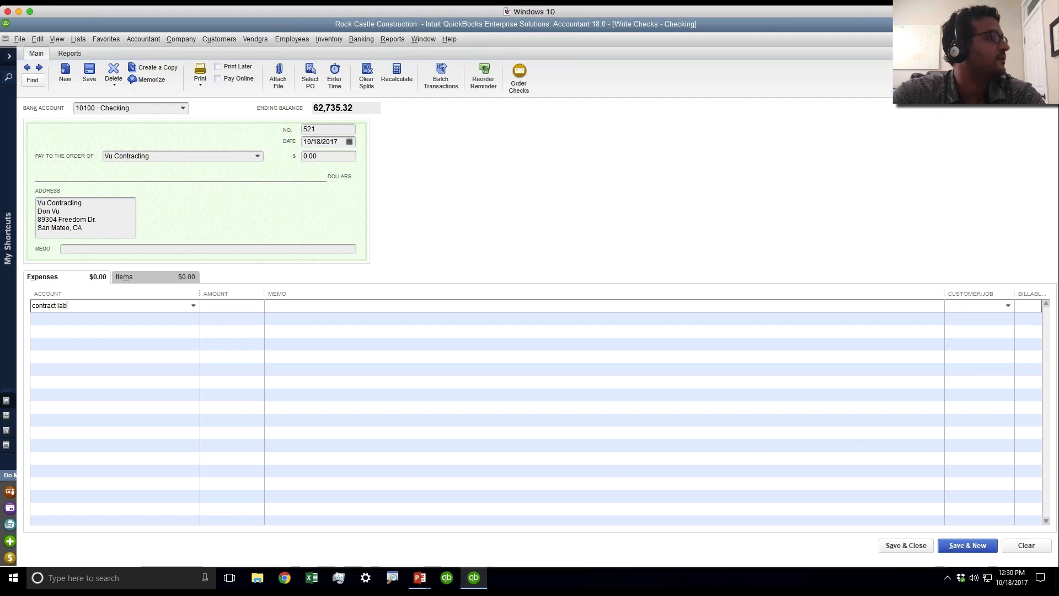
pyautogui.write('or')
pyautogui.press('Tab')
pyautogui.press('Return')
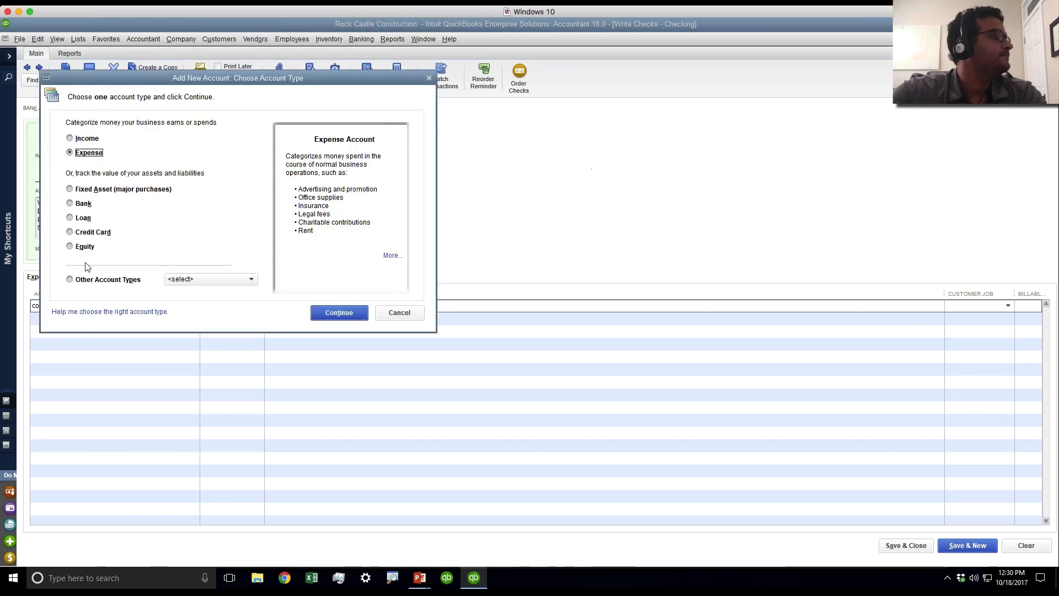
pyautogui.click(89, 280)
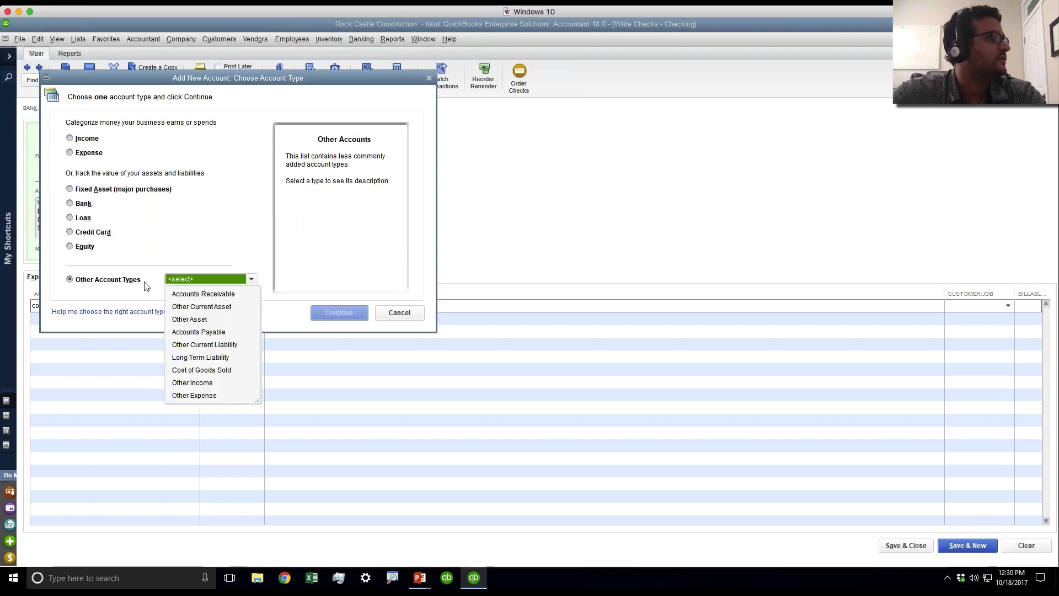
pyautogui.click(201, 370)
pyautogui.press('Return')
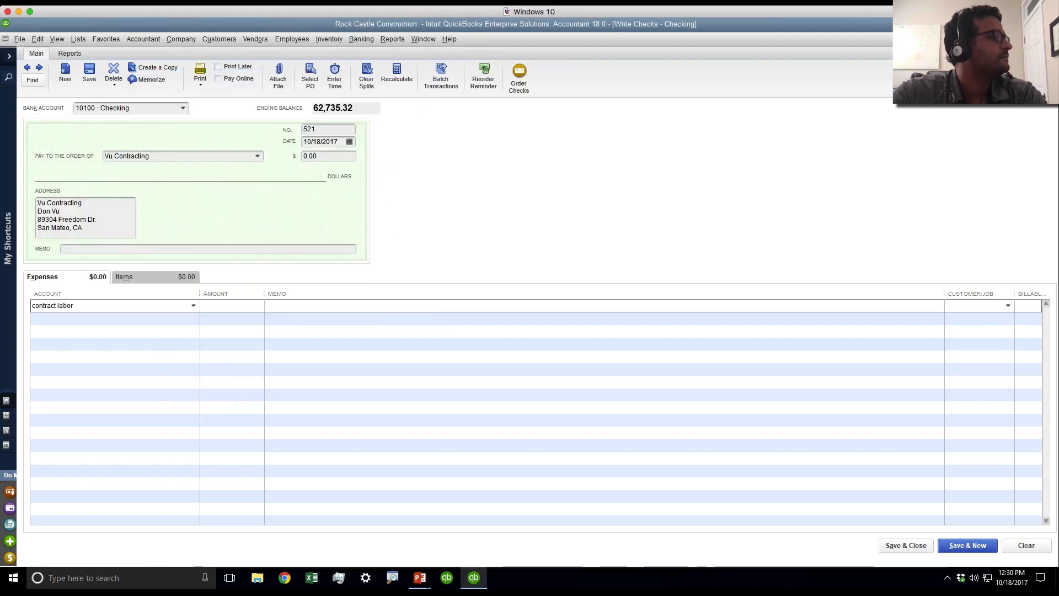
pyautogui.click(433, 309)
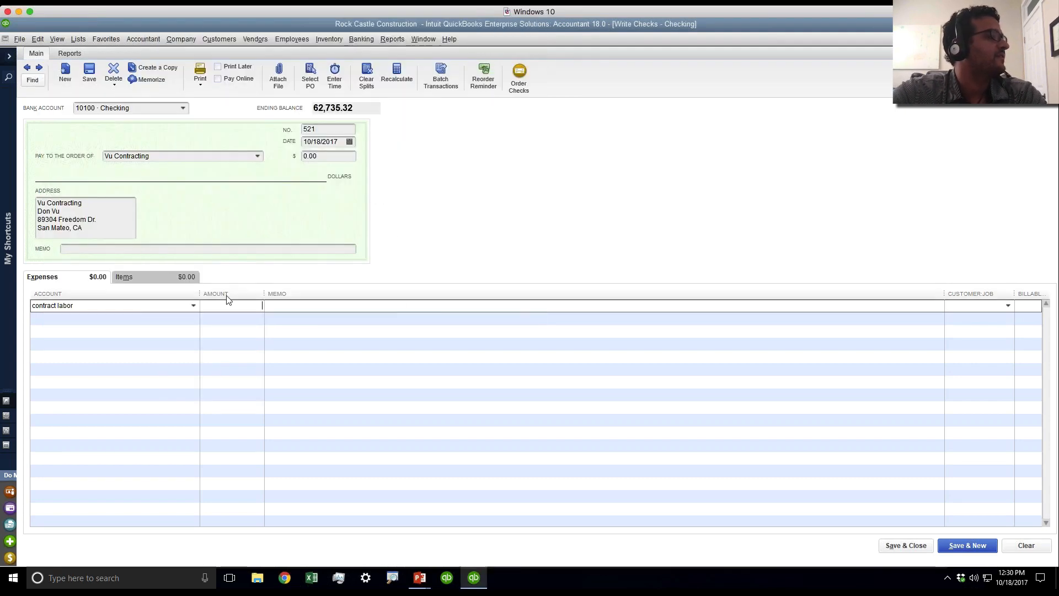
# - Set the first expense line's amount to 3,000.00 and assign it to customer NE FOODS WHOLESALERS
pyautogui.write('3000')
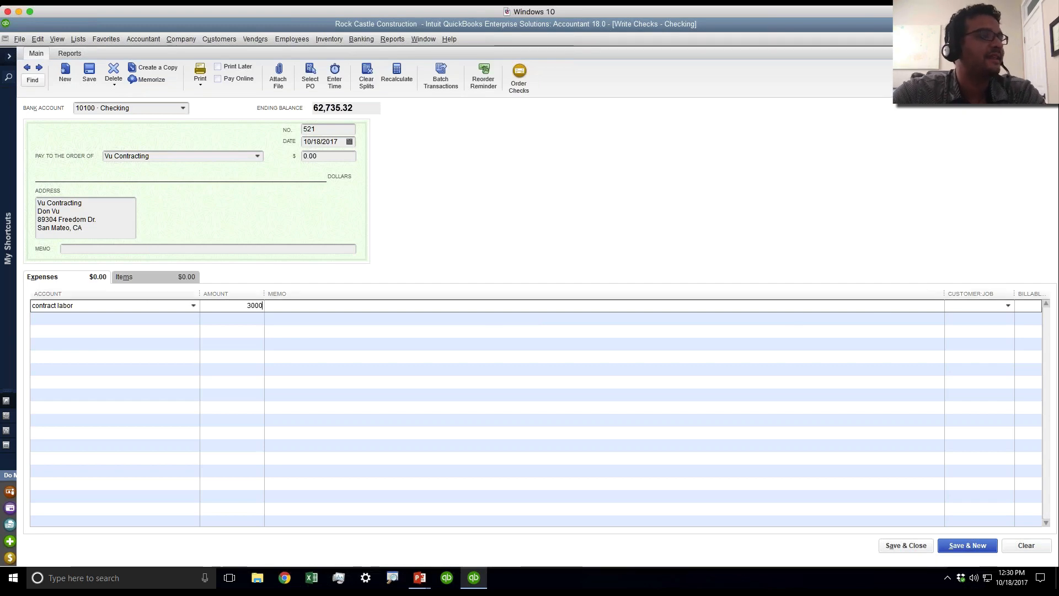
pyautogui.click(1008, 305)
pyautogui.click(840, 360)
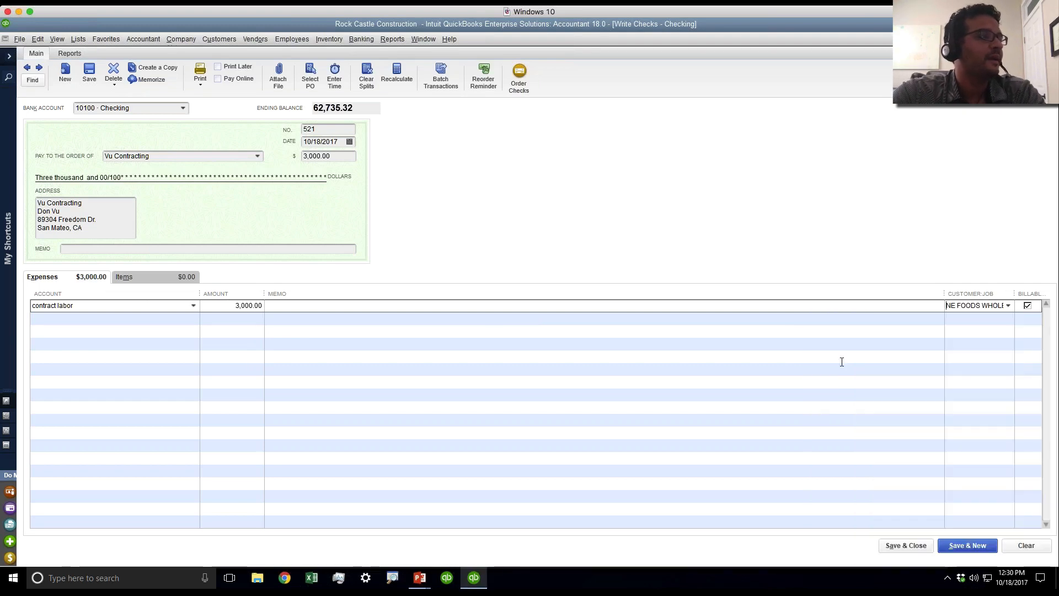
# - Add a second contract labor expense line for 2,000.00 assigned to customer WEST COAST DISTRIBUTOR
pyautogui.click(102, 317)
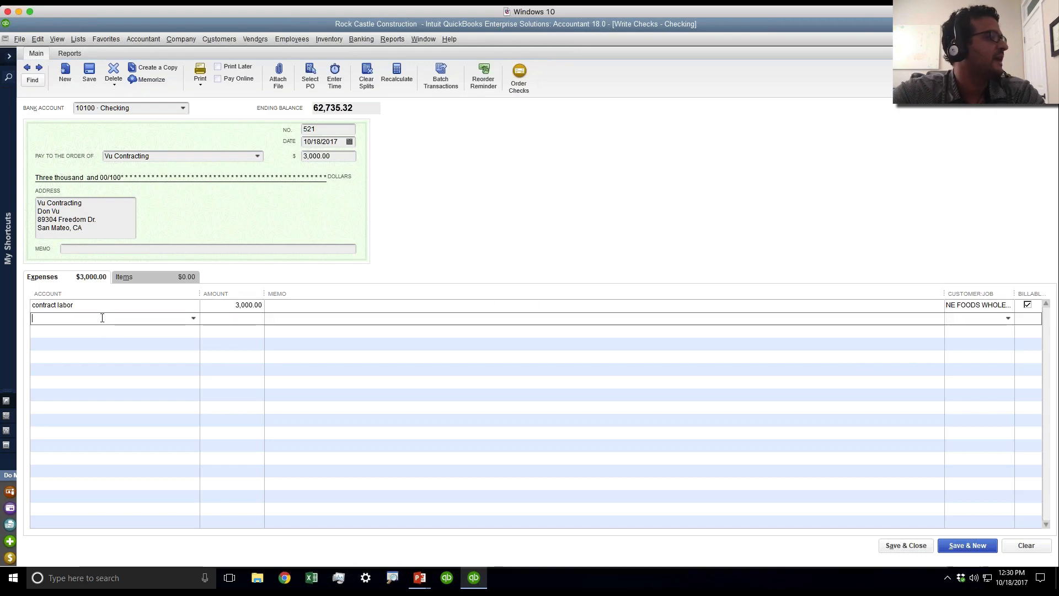
pyautogui.write('con')
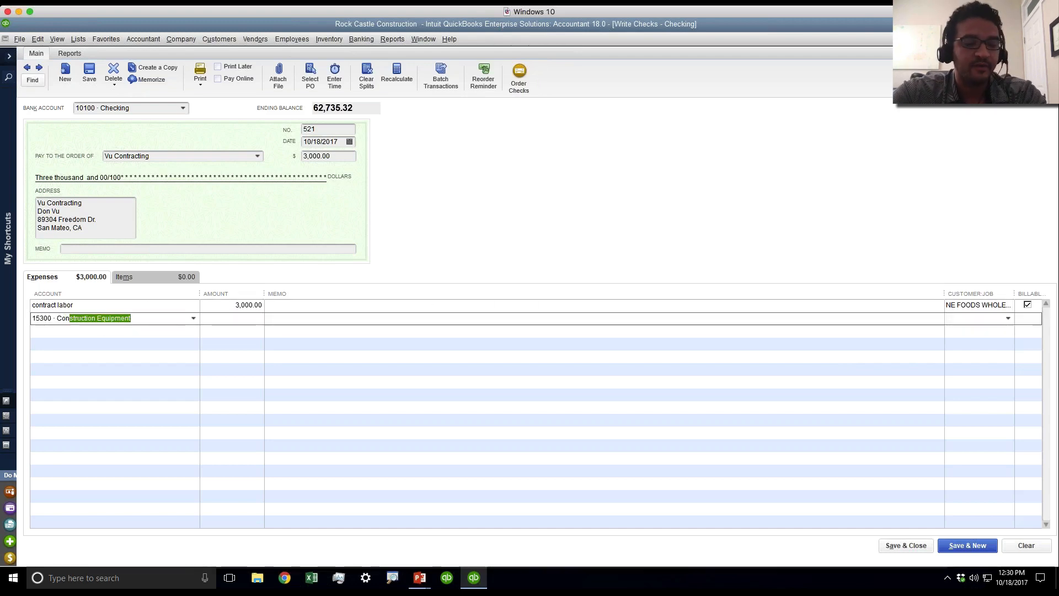
pyautogui.write('tract labor')
pyautogui.press('Tab')
pyautogui.write('2000')
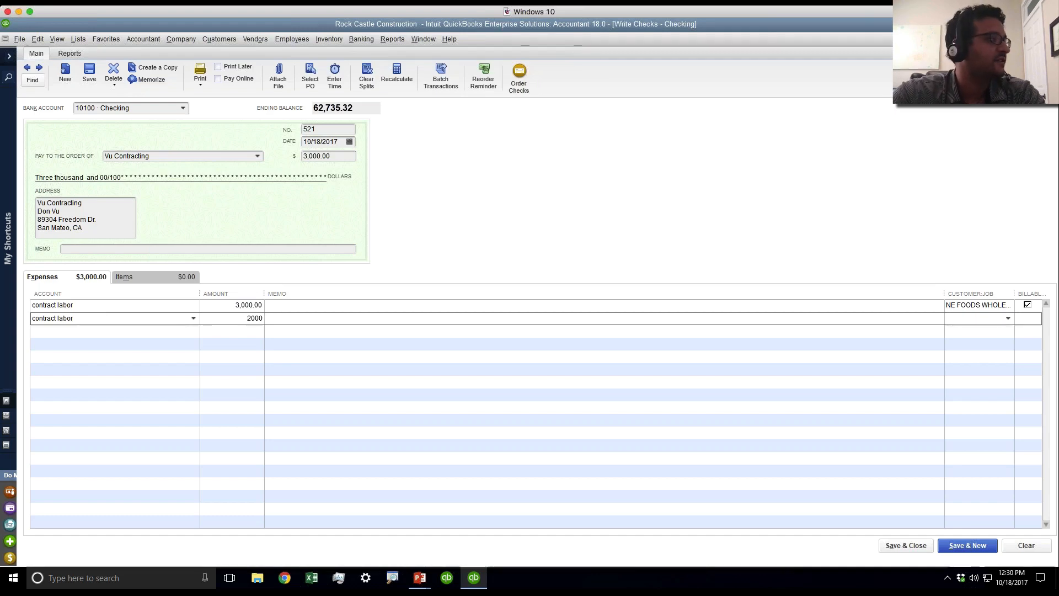
pyautogui.press('Tab')
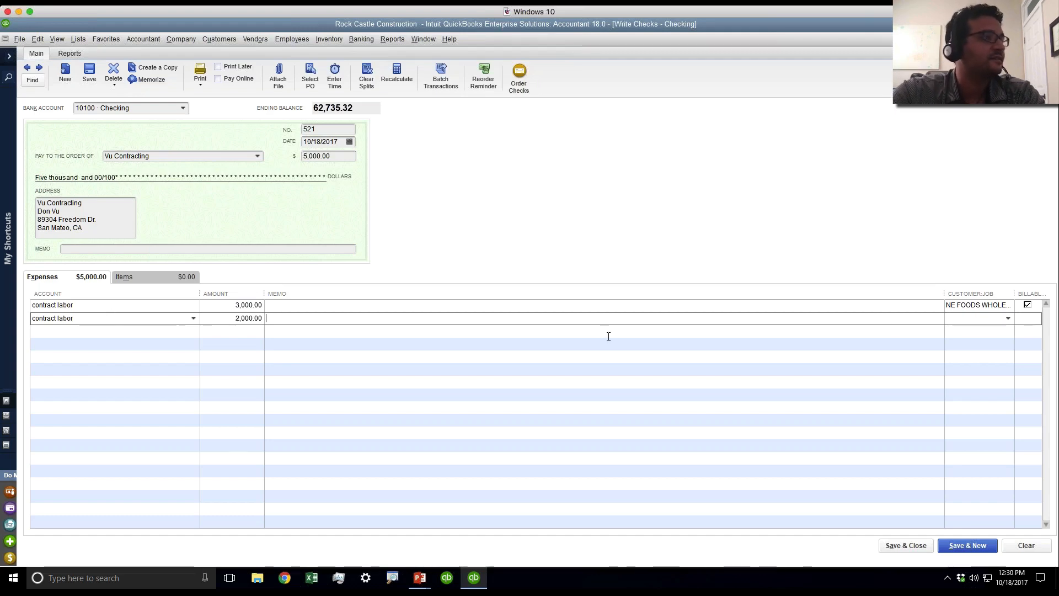
pyautogui.click(1007, 319)
pyautogui.click(847, 380)
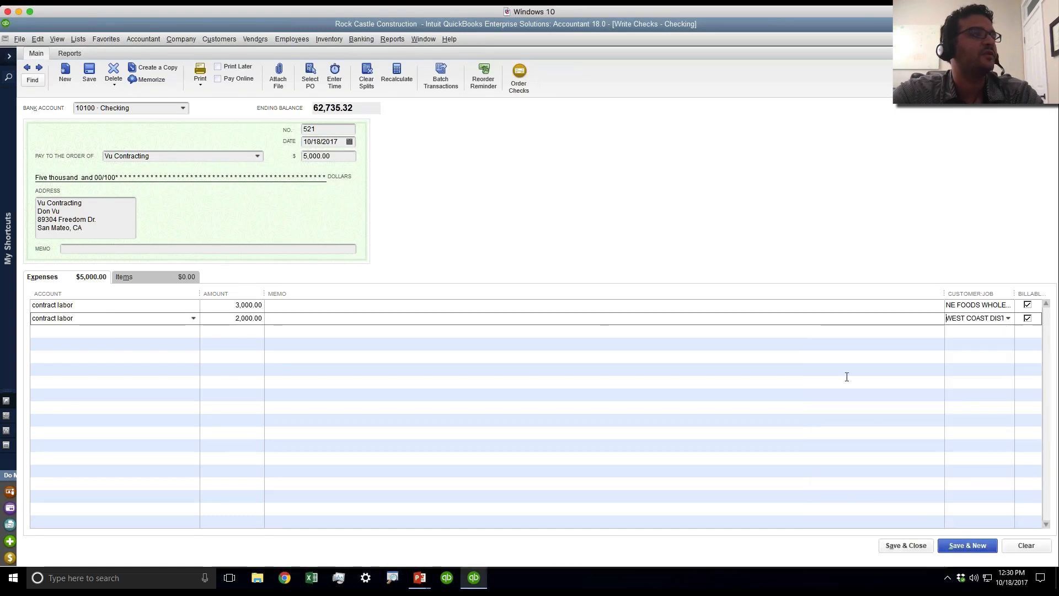
# - Widen the Customer:Job column and mark the WEST COAST DISTRIBUTOR line as not billable
pyautogui.moveTo(944, 293); pyautogui.dragTo(890, 293)
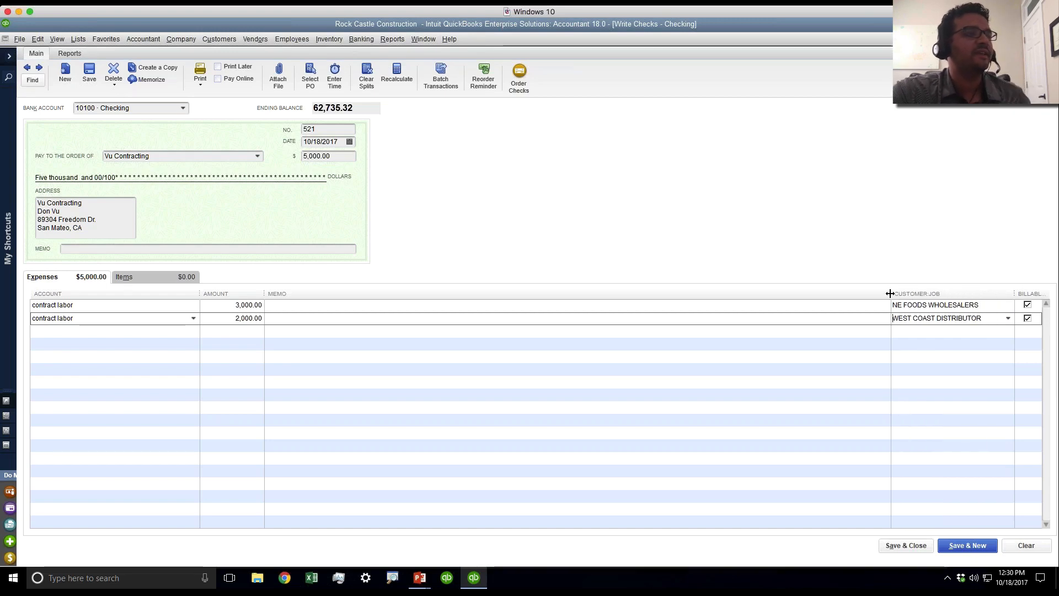
pyautogui.click(1027, 318)
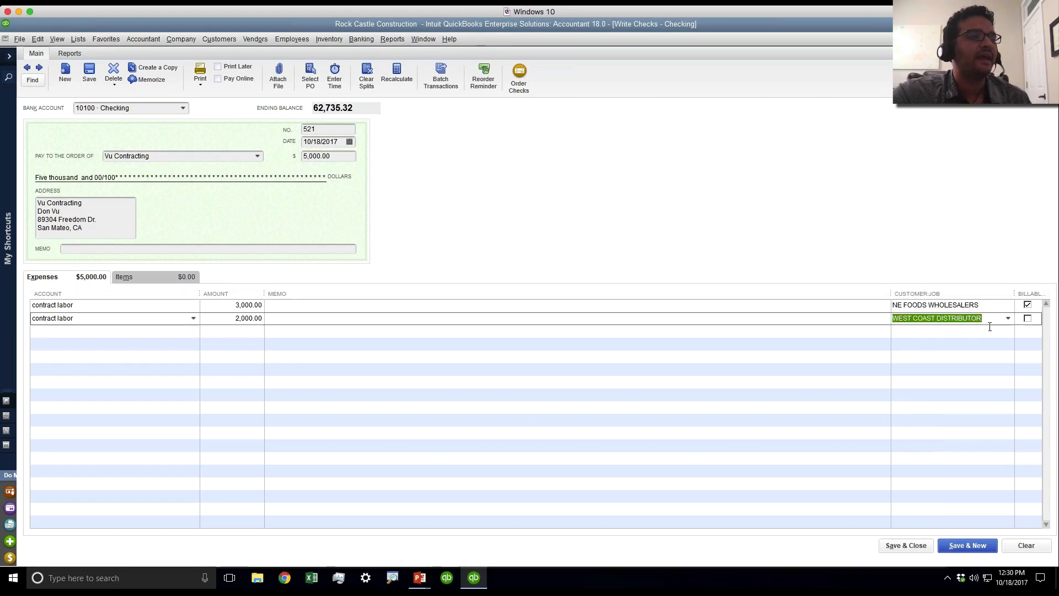
pyautogui.click(969, 318)
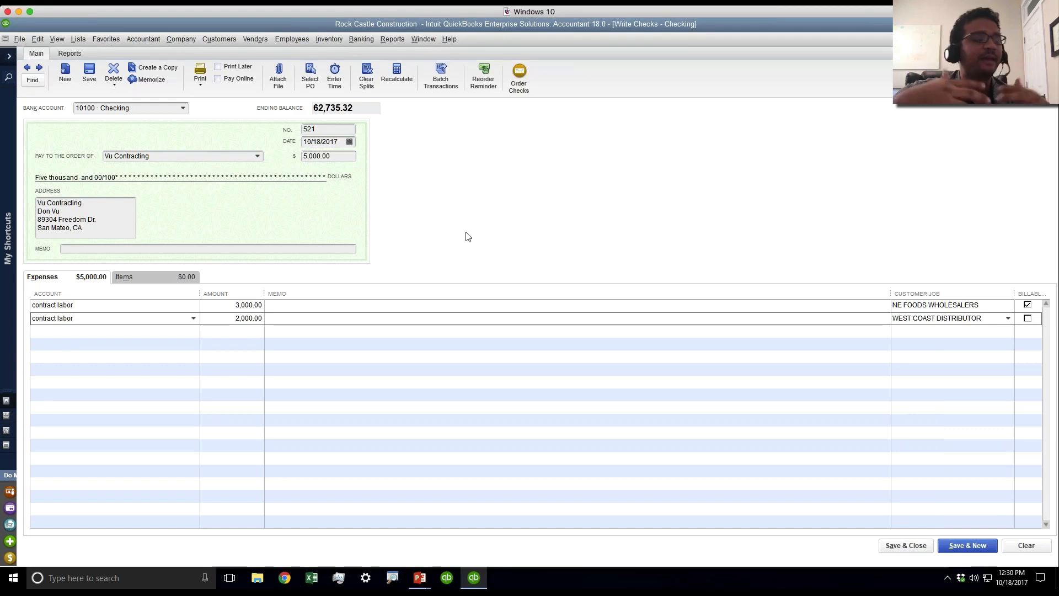
# - Examine the type of the contract labor account in the account list and compare the check's item lines with its expense lines
pyautogui.click(195, 306)
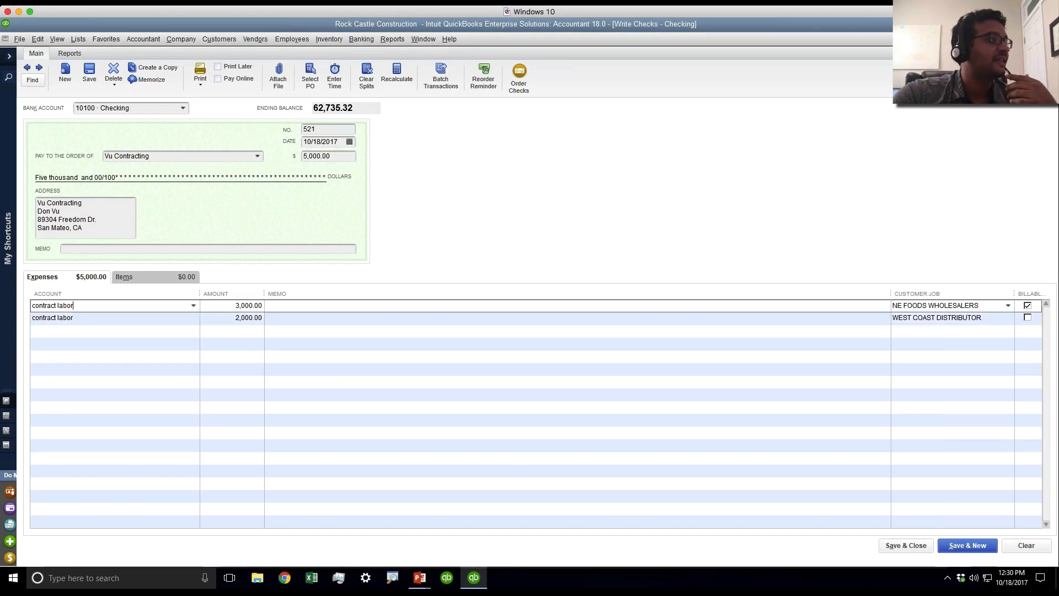
pyautogui.click(194, 305)
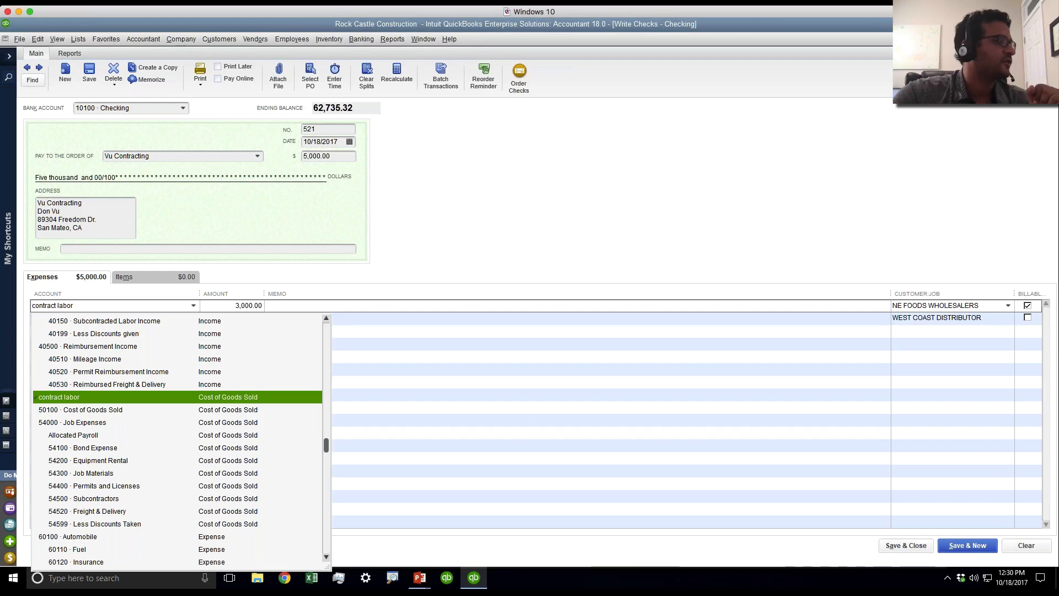
pyautogui.click(194, 306)
pyautogui.click(171, 280)
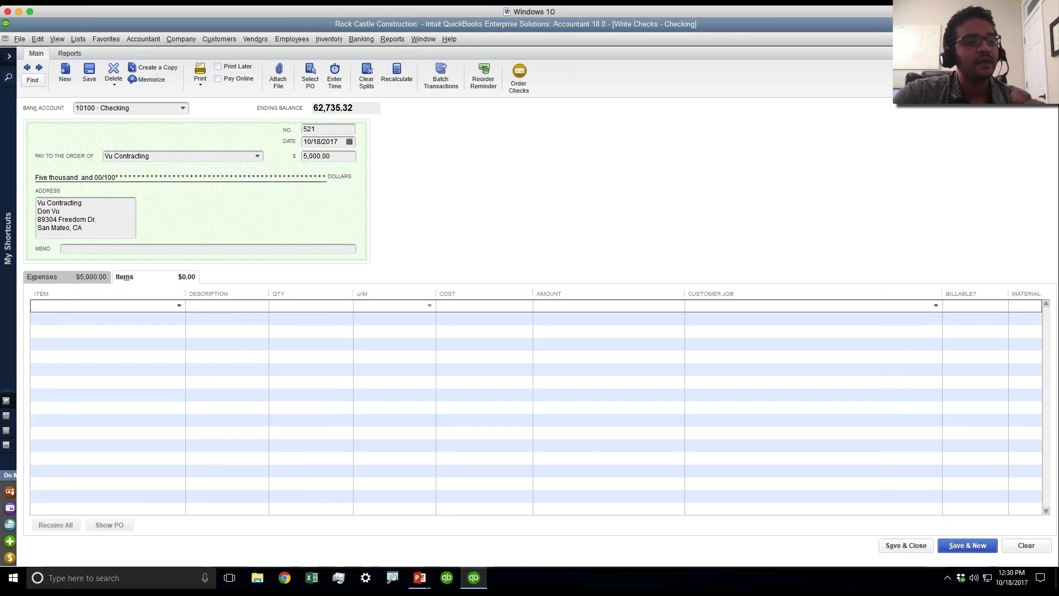
pyautogui.click(40, 277)
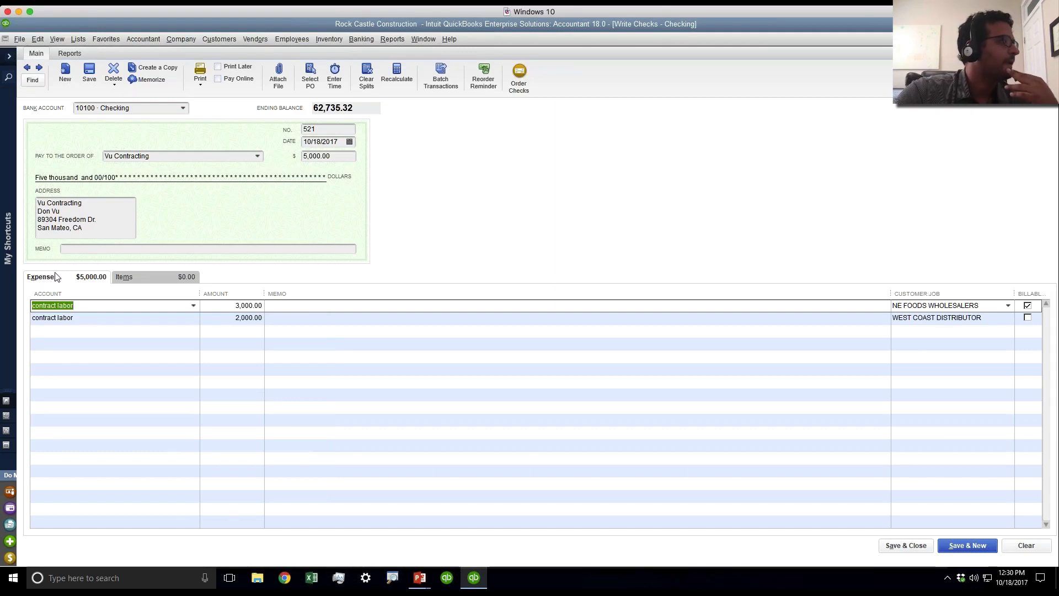
# - Enter the memo "25% completed" on the 3,000.00 contract labor line, then save and close the check
pyautogui.click(281, 304)
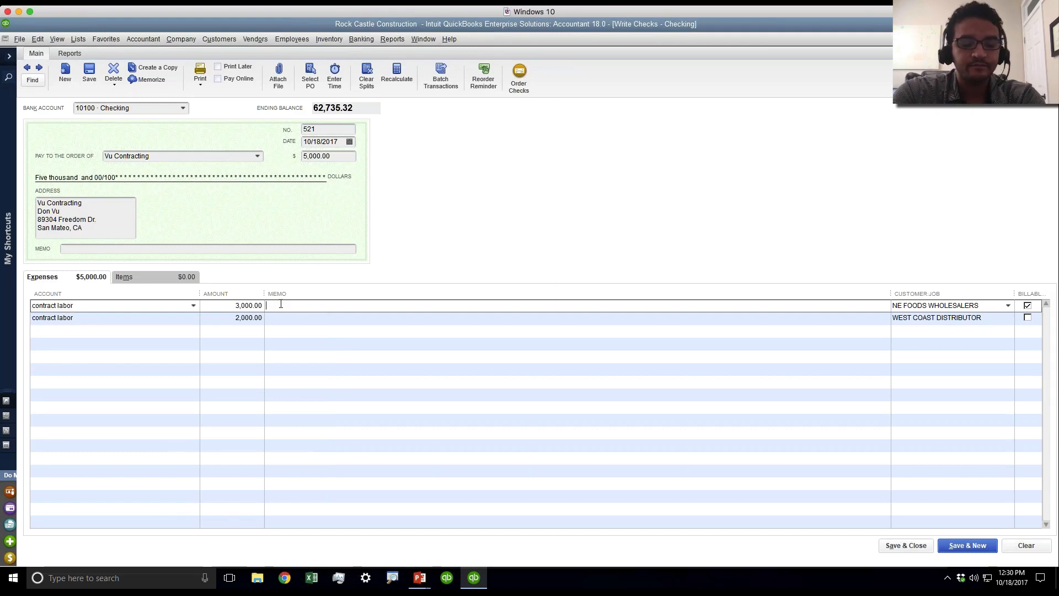
pyautogui.write('25%')
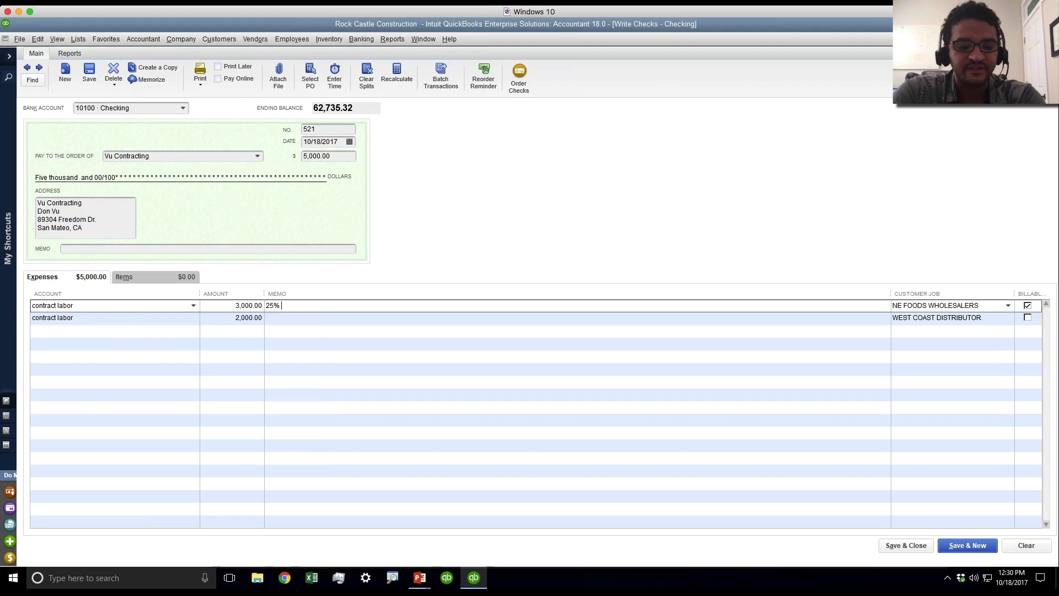
pyautogui.write(' completed')
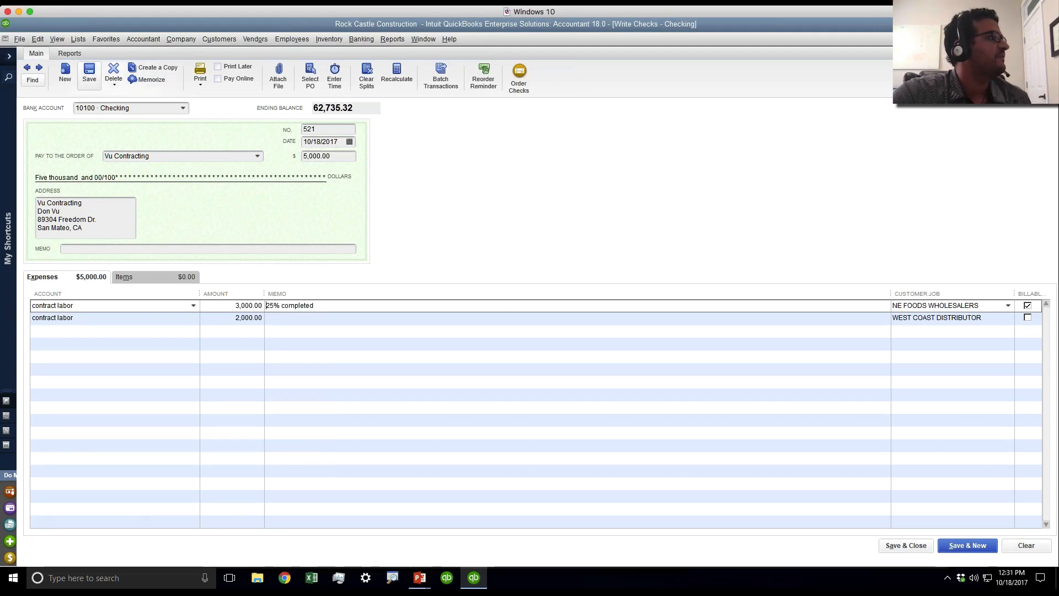
pyautogui.hotkey('ctrl', 's')
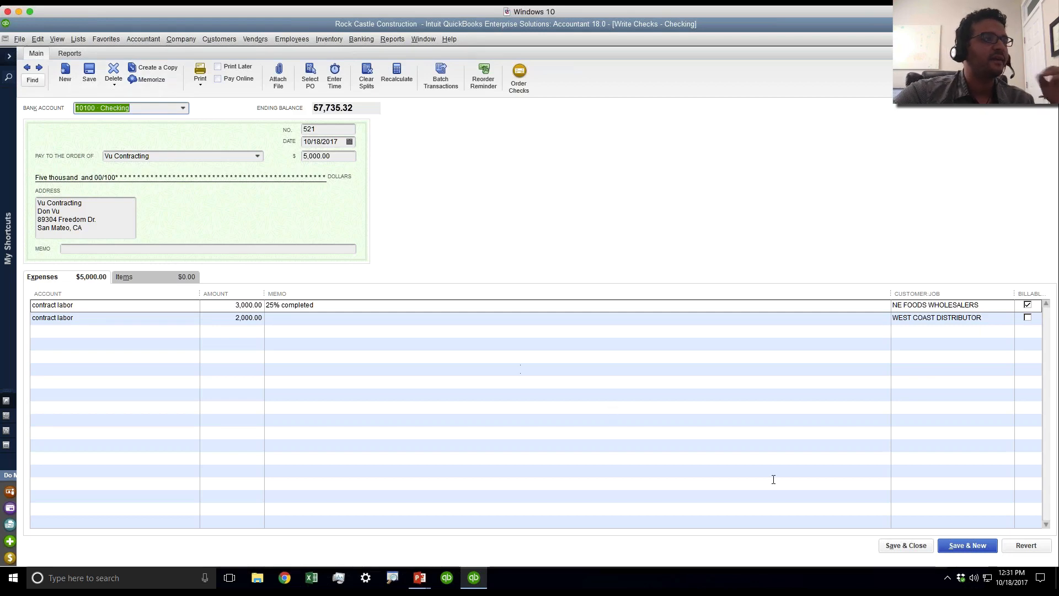
pyautogui.click(906, 546)
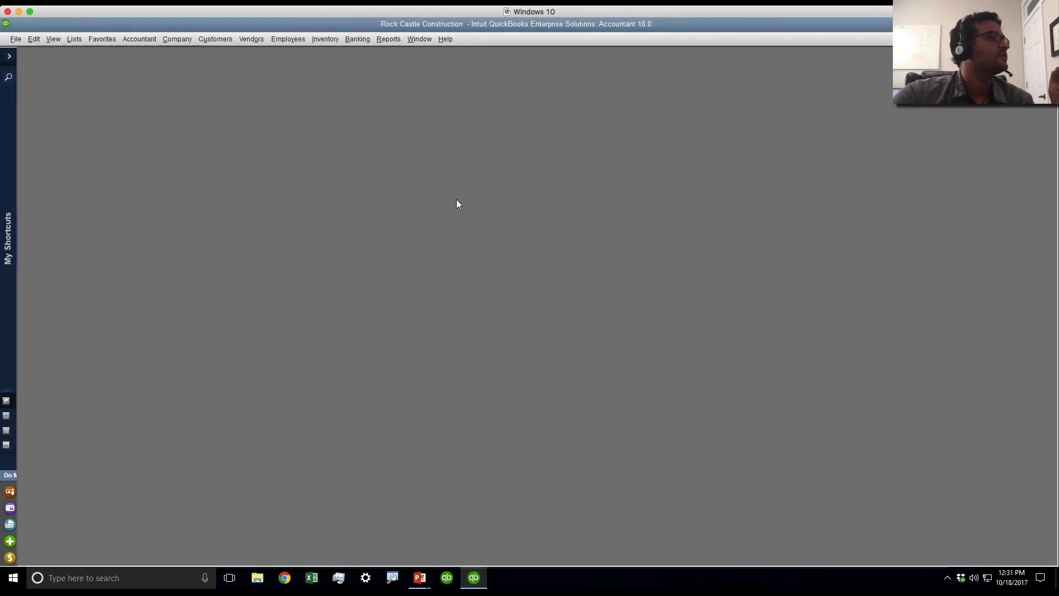
# - Start a new invoice for customer NE FOODS WHOLESALERS and bring up its outstanding billable time and costs
pyautogui.click(217, 40)
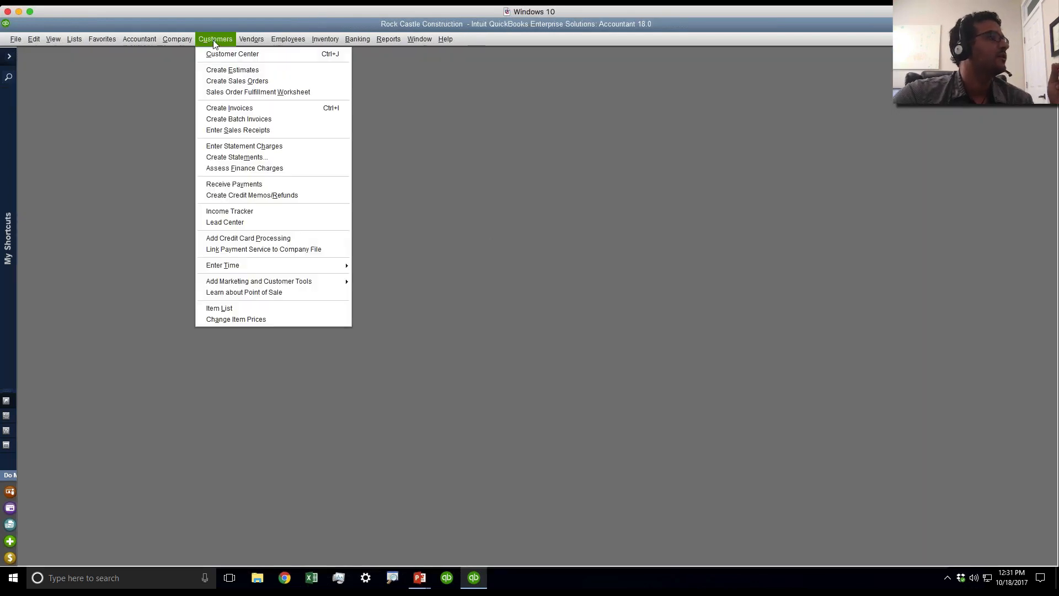
pyautogui.click(235, 108)
pyautogui.click(568, 127)
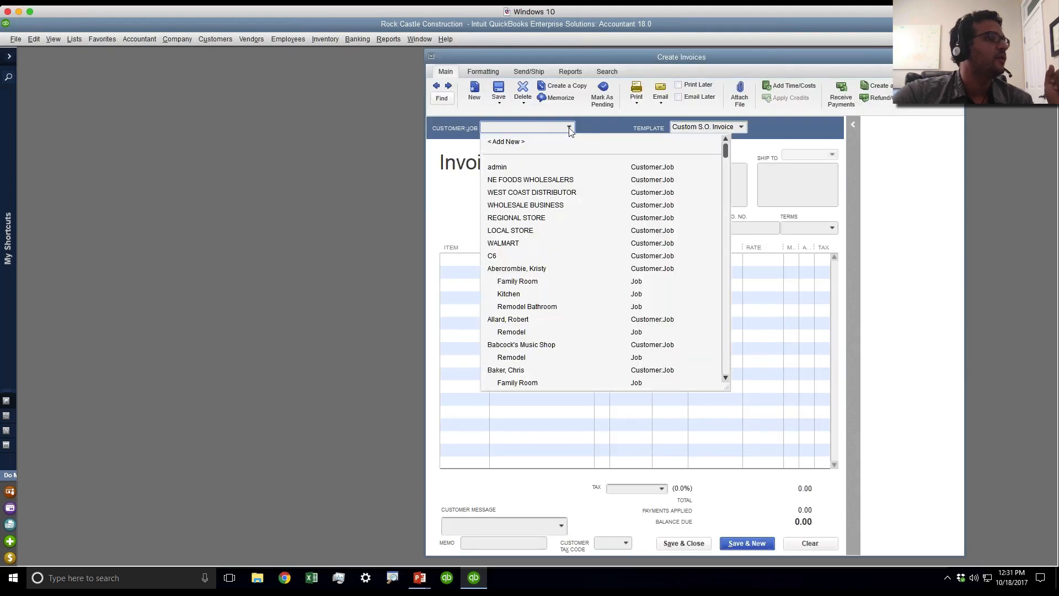
pyautogui.click(530, 180)
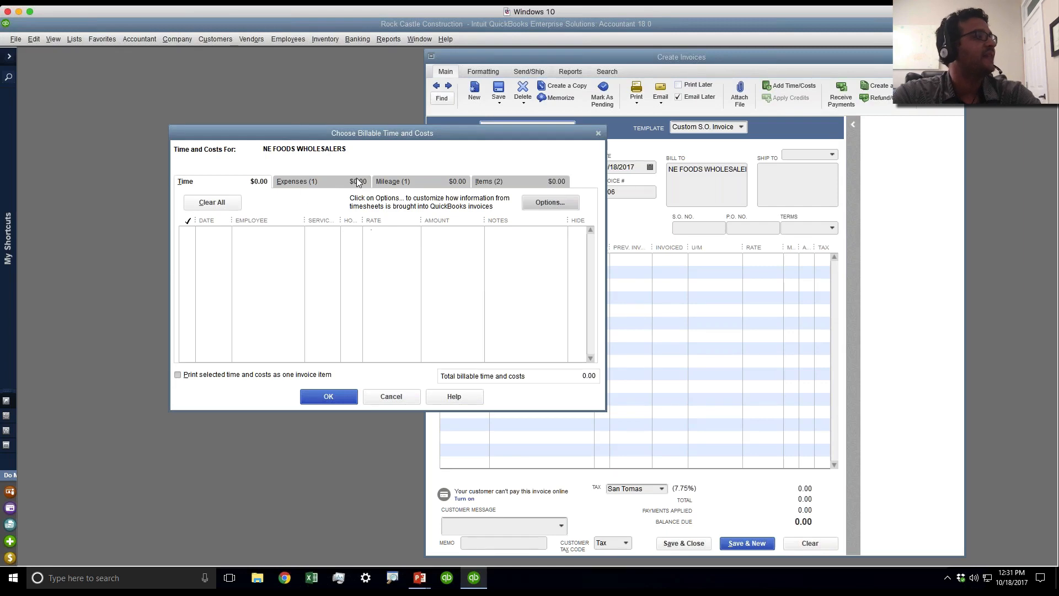
# - Add the 3,000.00 Vu Contracting expense to the NE FOODS WHOLESALERS invoice with a 50% markup
pyautogui.click(320, 182)
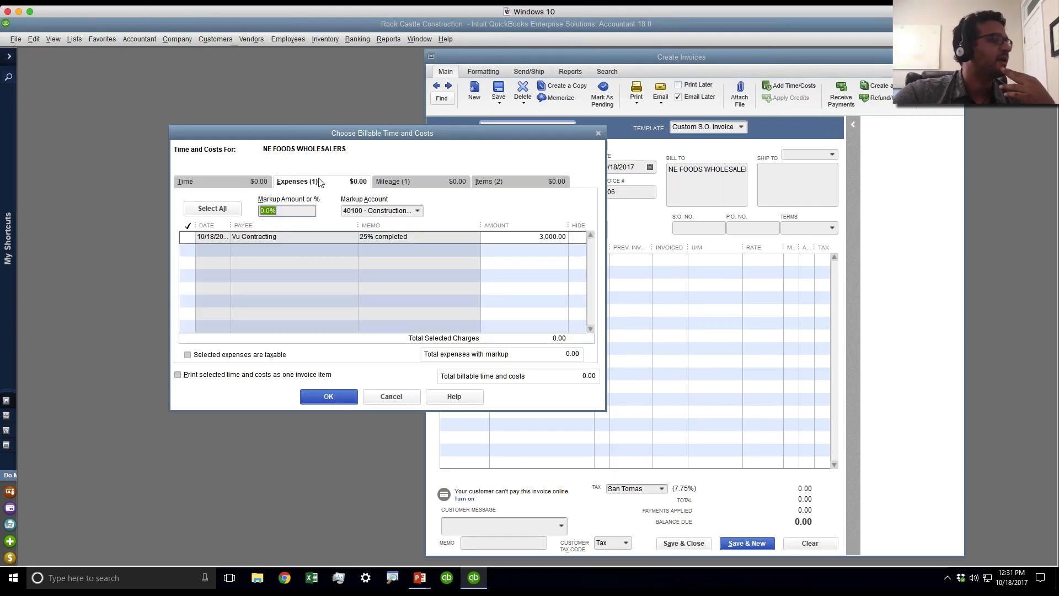
pyautogui.click(188, 237)
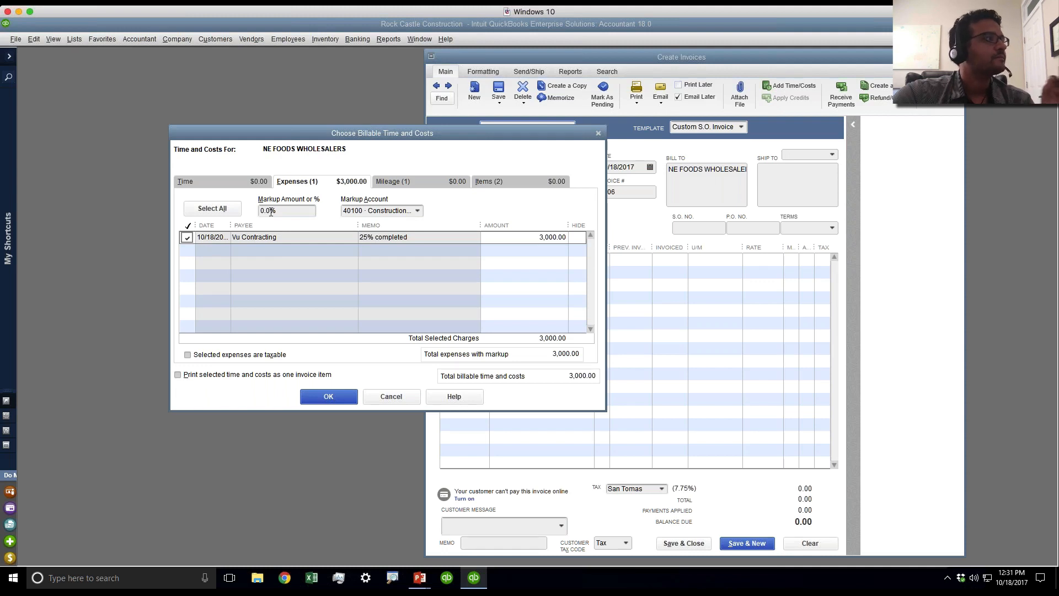
pyautogui.moveTo(293, 211); pyautogui.dragTo(234, 210)
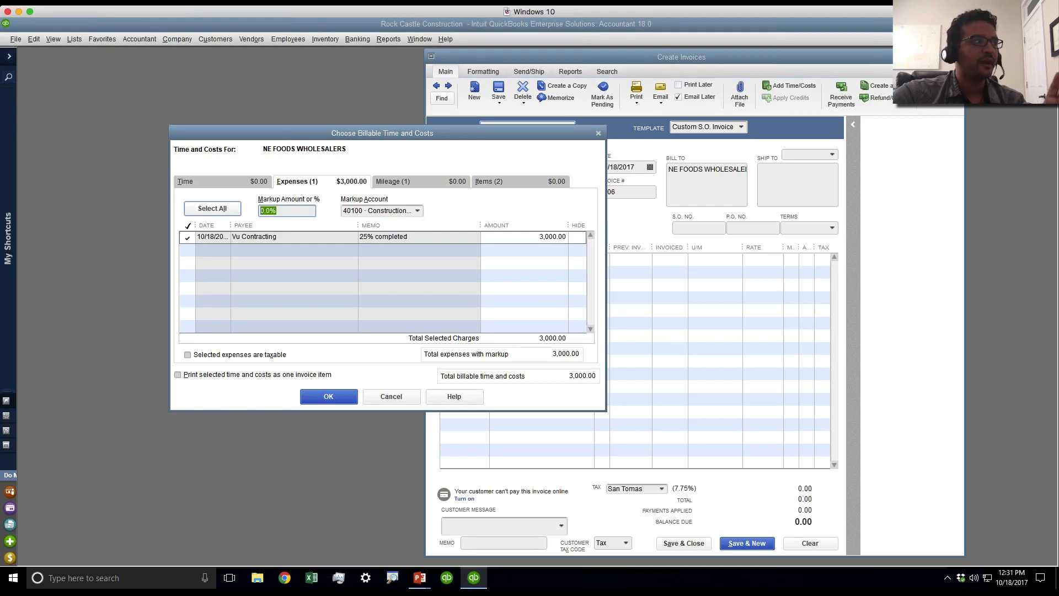
pyautogui.write('5')
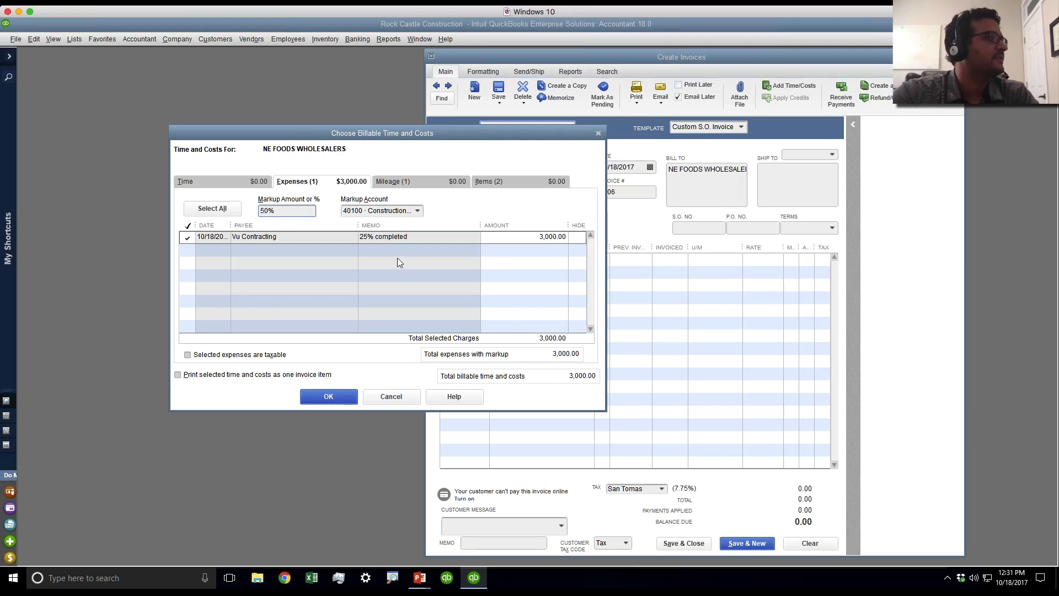
pyautogui.click(328, 396)
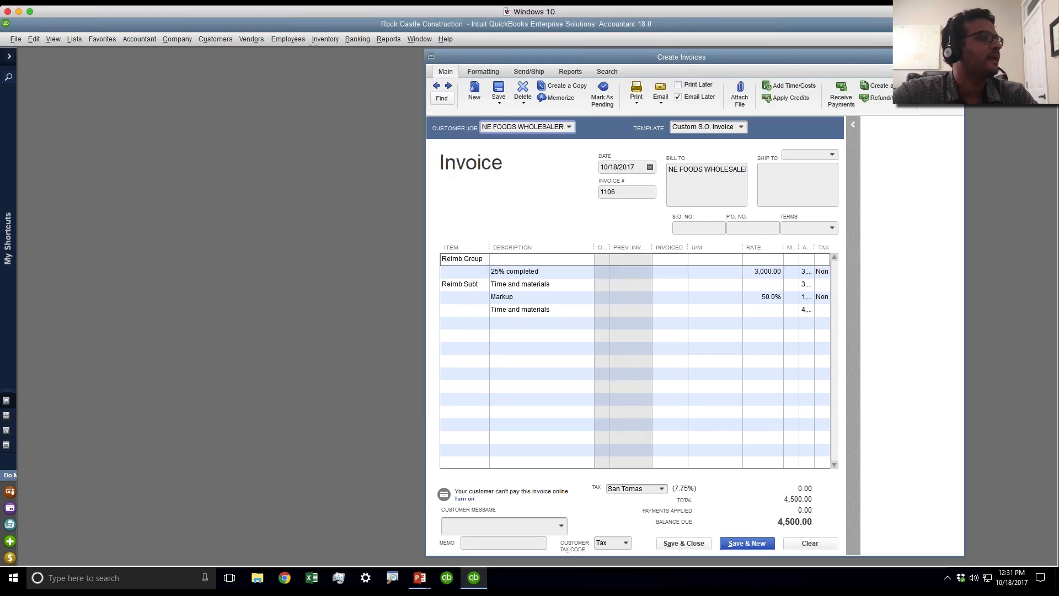
# - Enlarge the invoice and examine its 25% completed, Markup and Time and materials lines
pyautogui.doubleClick(576, 54)
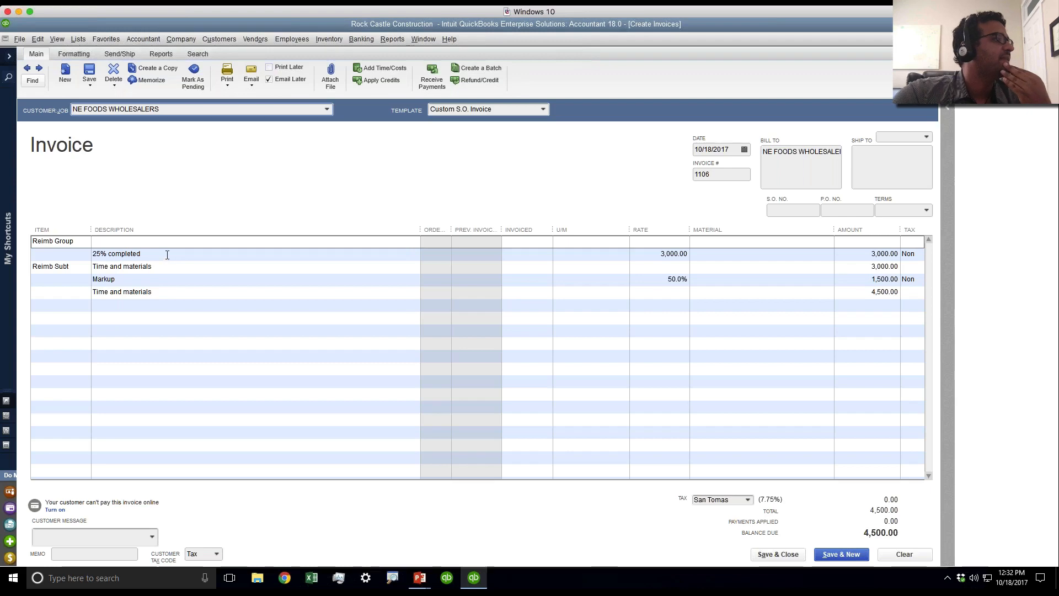
pyautogui.click(167, 255)
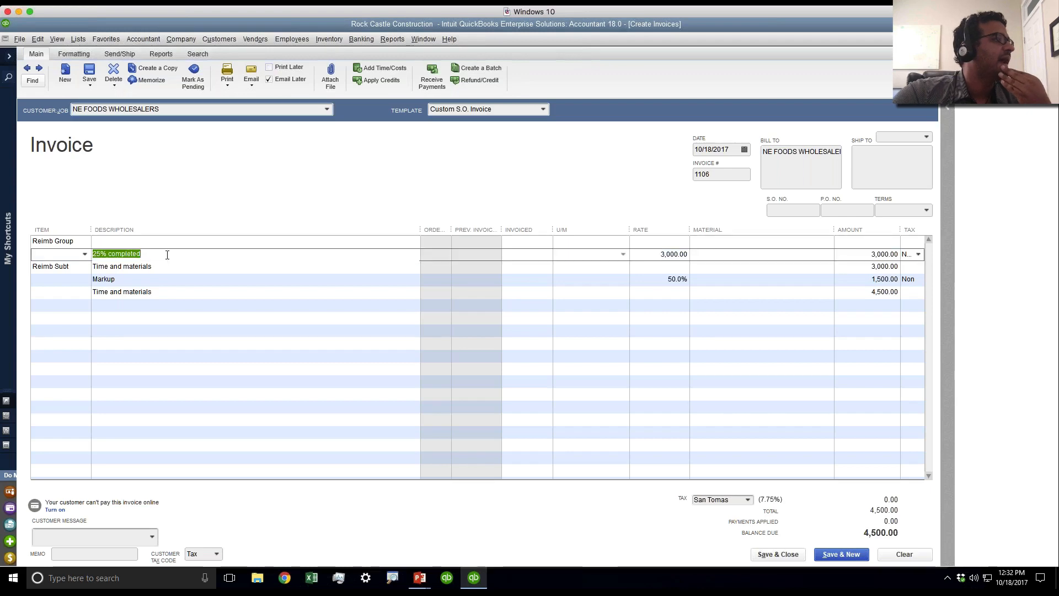
pyautogui.click(645, 254)
pyautogui.click(149, 281)
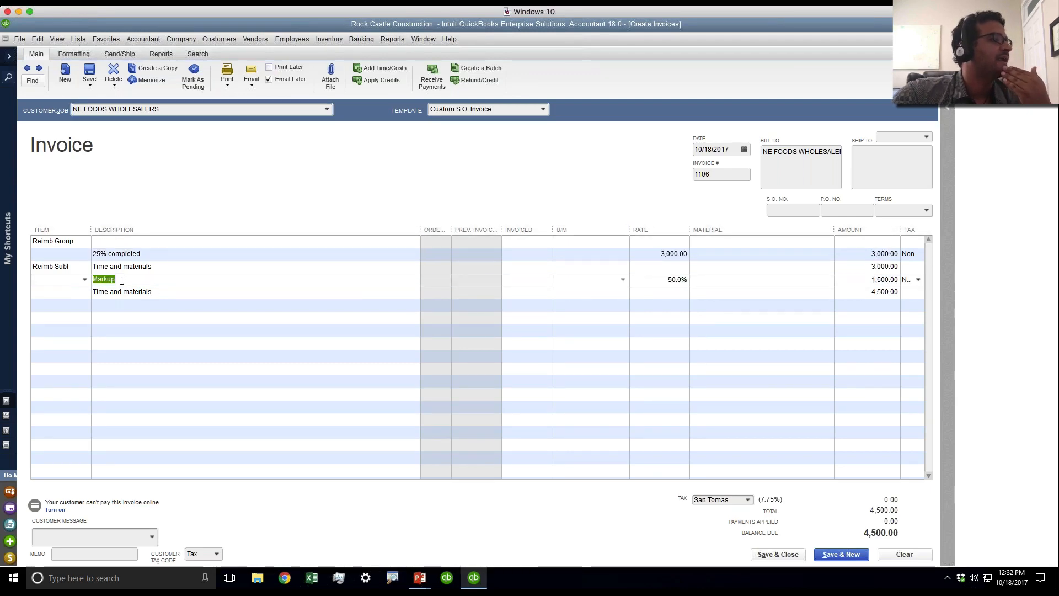
pyautogui.click(687, 280)
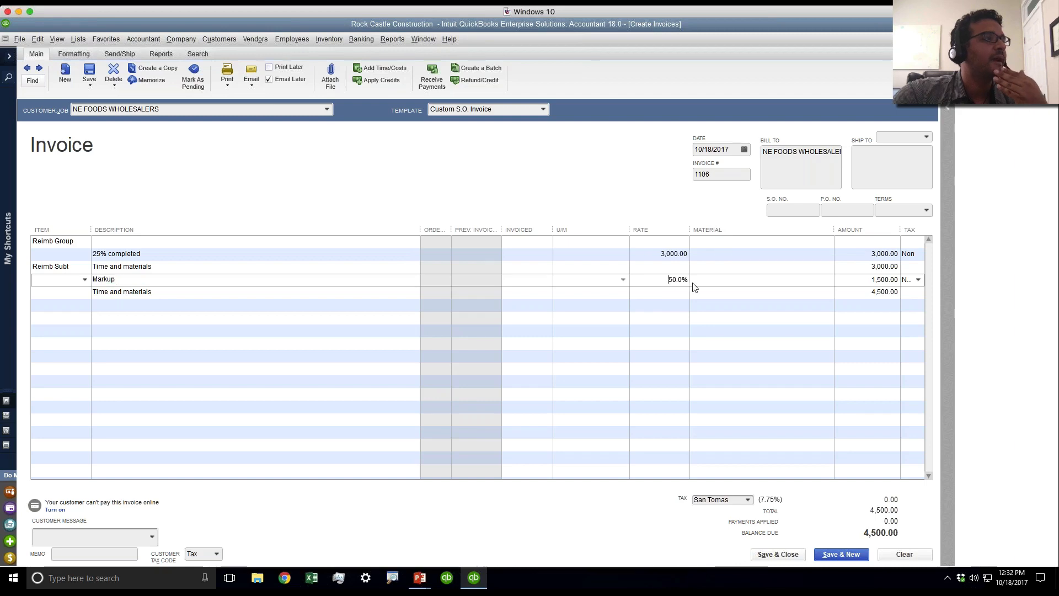
pyautogui.click(872, 294)
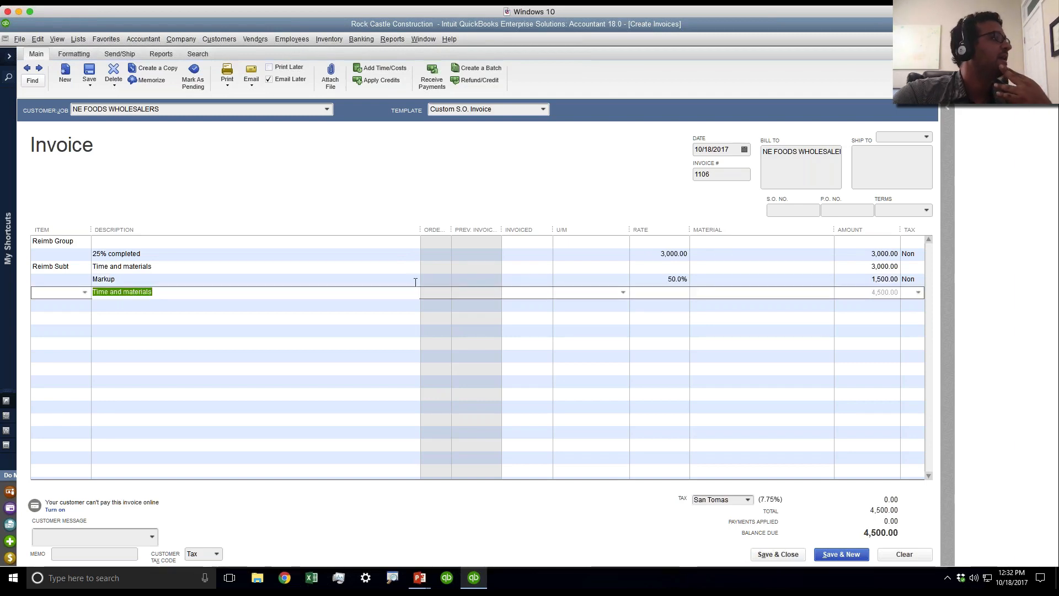
# - Preview the invoice as it will print, close the preview and clear the unsaved invoice
pyautogui.click(227, 85)
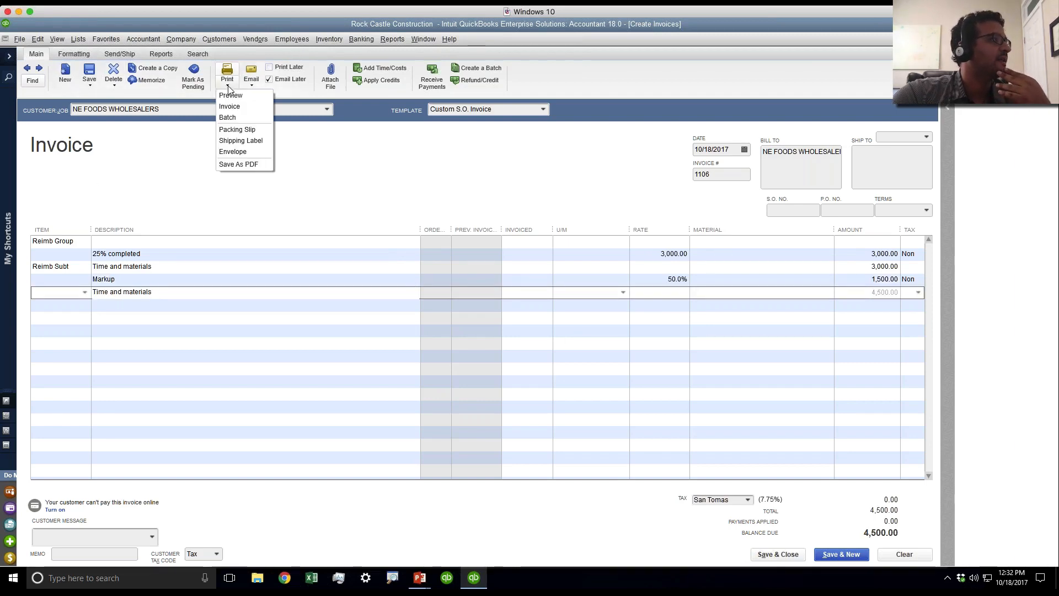
pyautogui.click(232, 97)
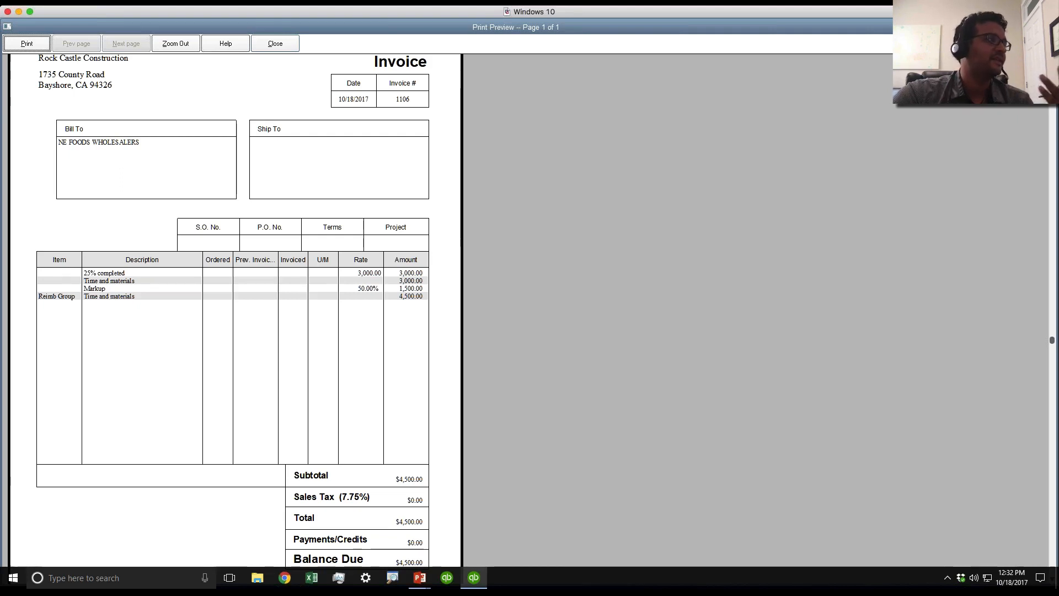
pyautogui.click(275, 43)
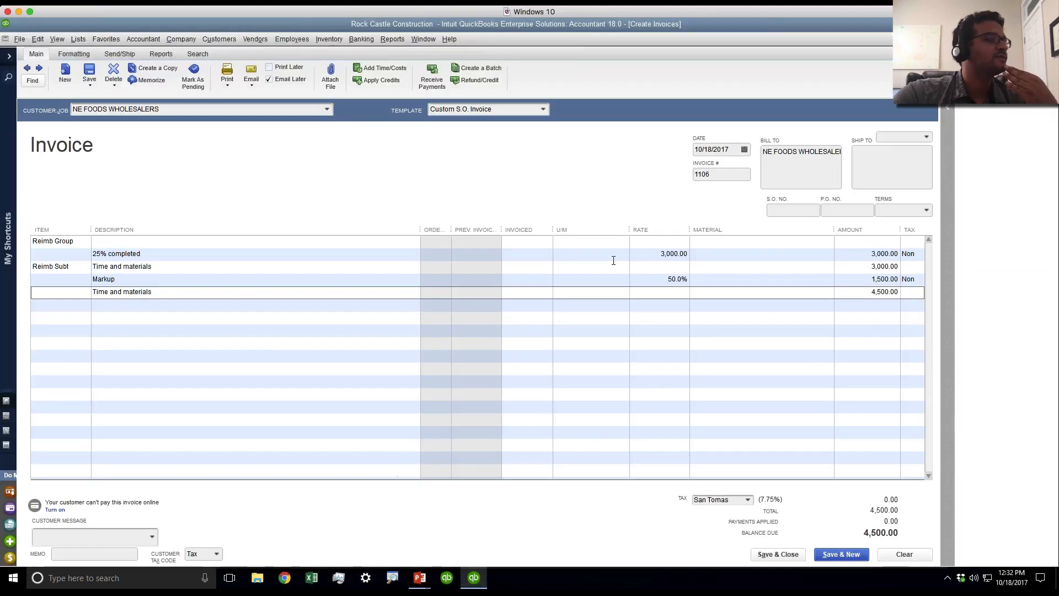
pyautogui.click(905, 555)
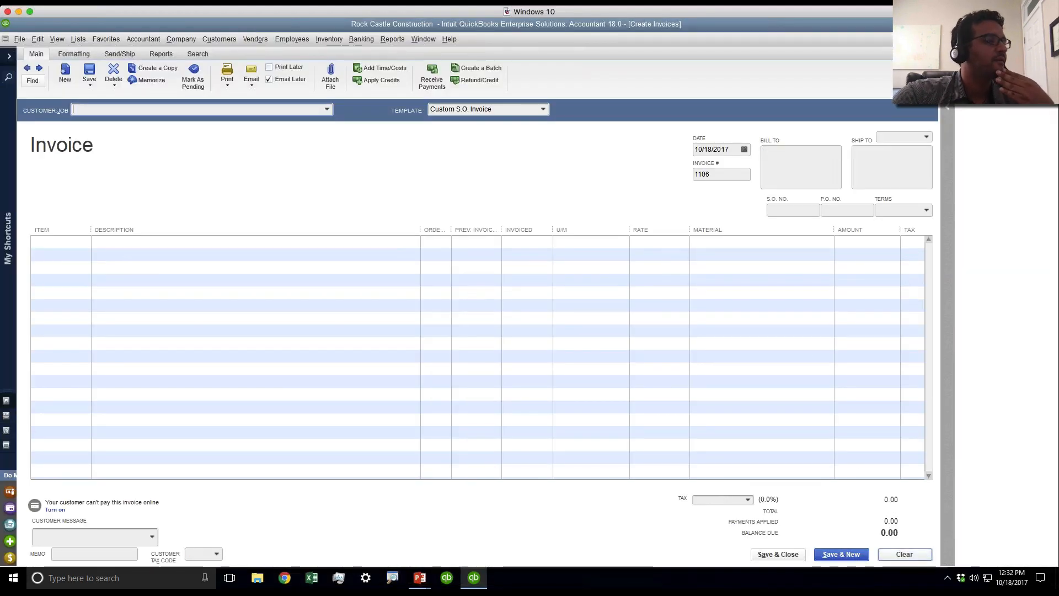
# - Search the checks for payee Vu Contracting and open the 10/18/2017 check for 5,000.00
pyautogui.click(251, 40)
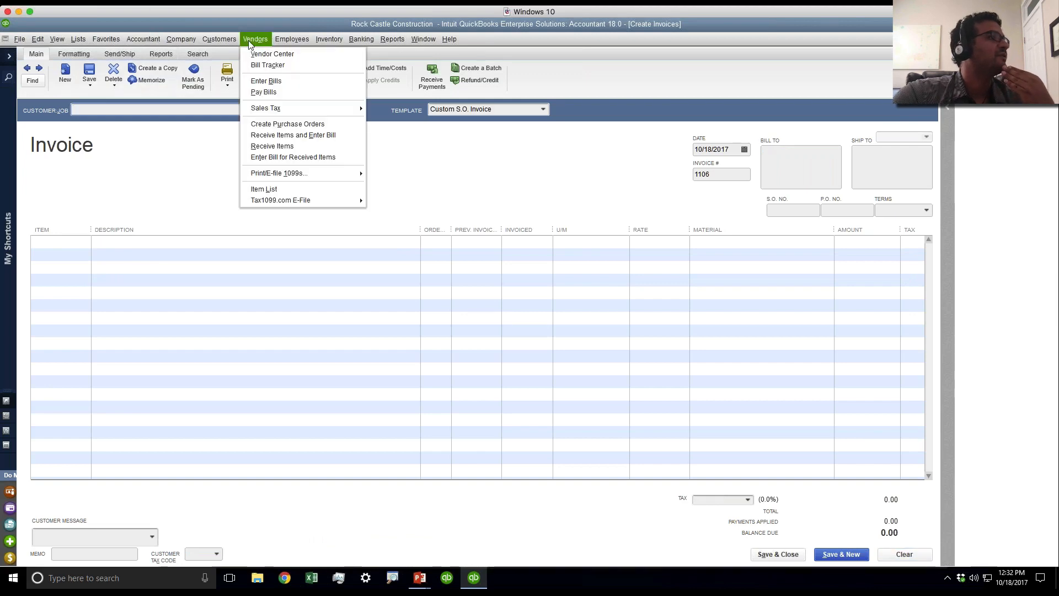
pyautogui.click(248, 43)
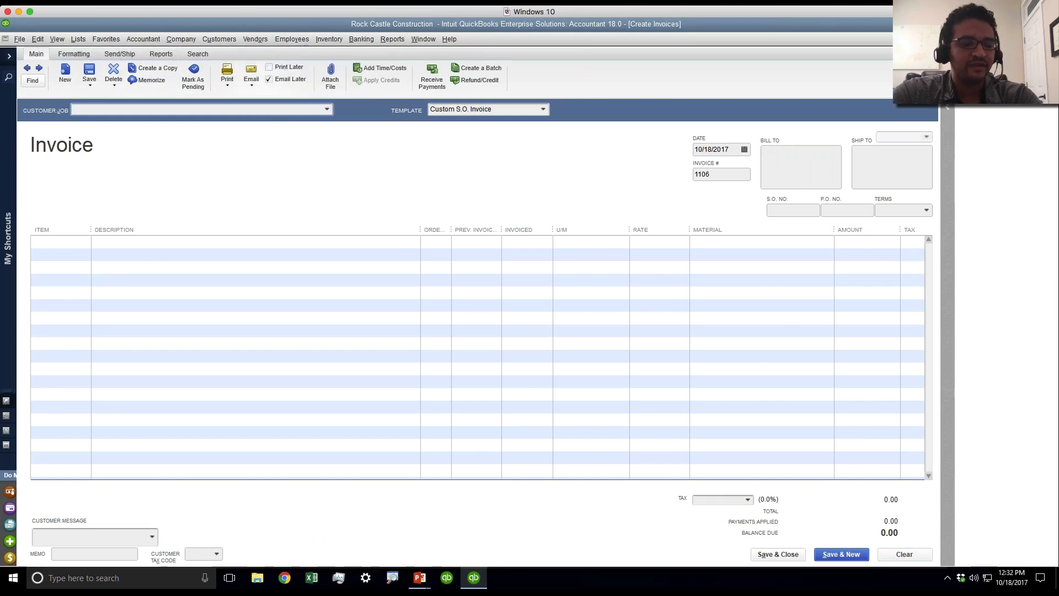
pyautogui.hotkey('ctrl', 'w')
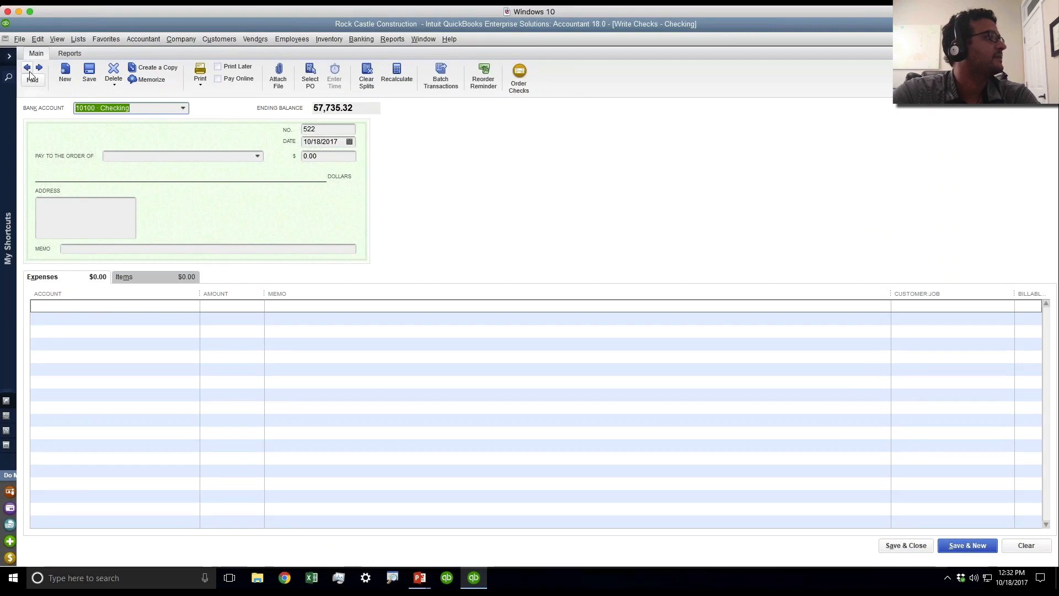
pyautogui.hotkey('alt', 'p')
pyautogui.click(27, 67)
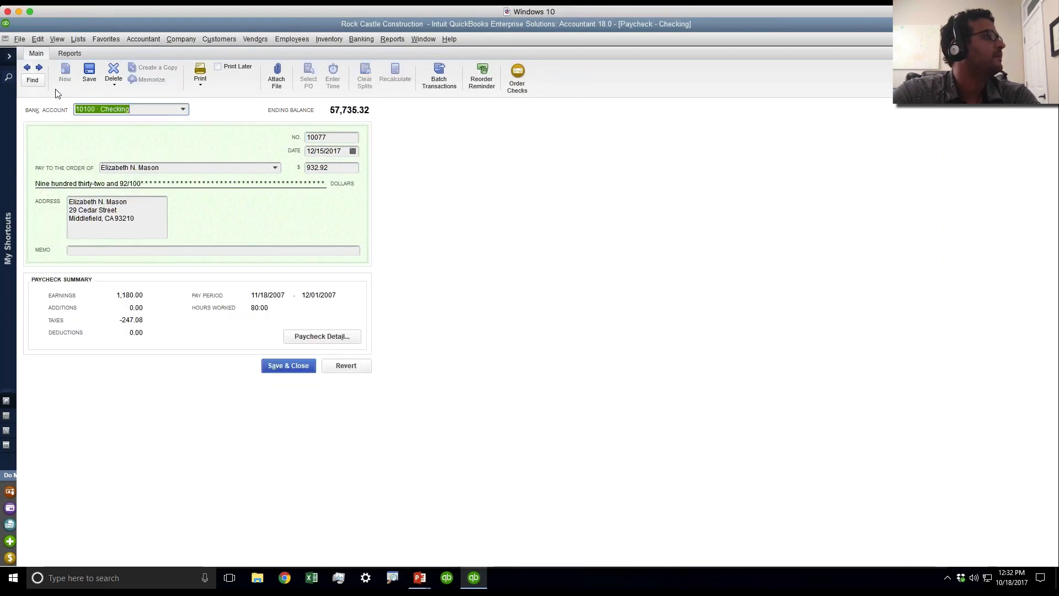
pyautogui.click(33, 81)
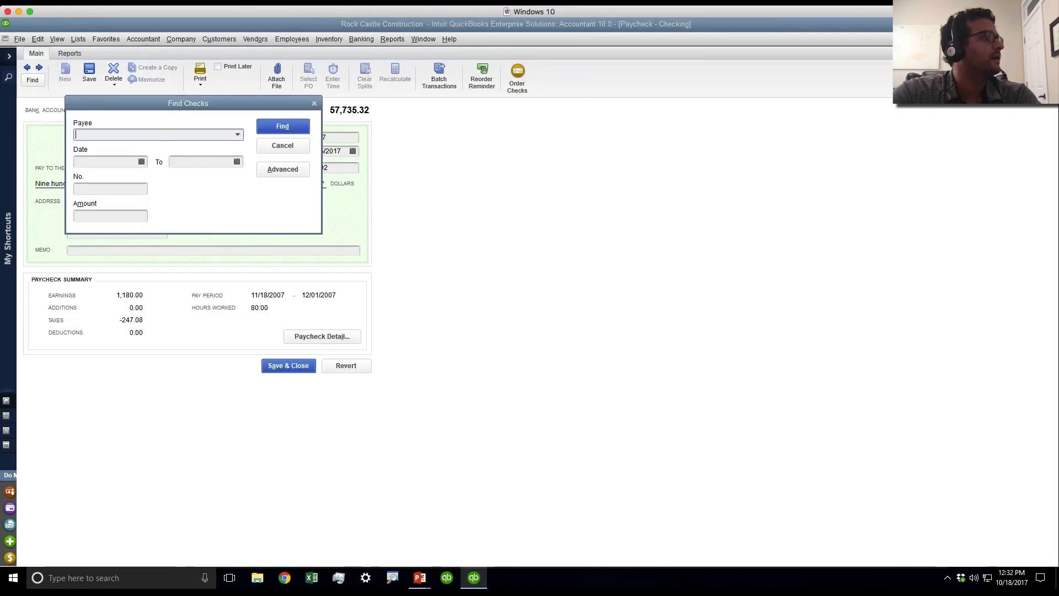
pyautogui.write('Me')
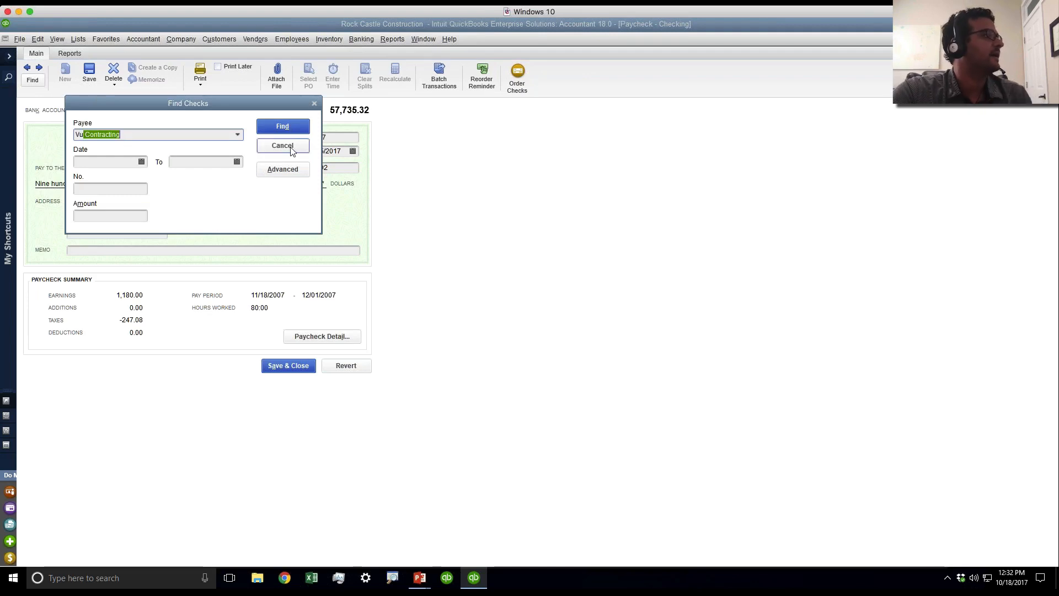
pyautogui.click(288, 169)
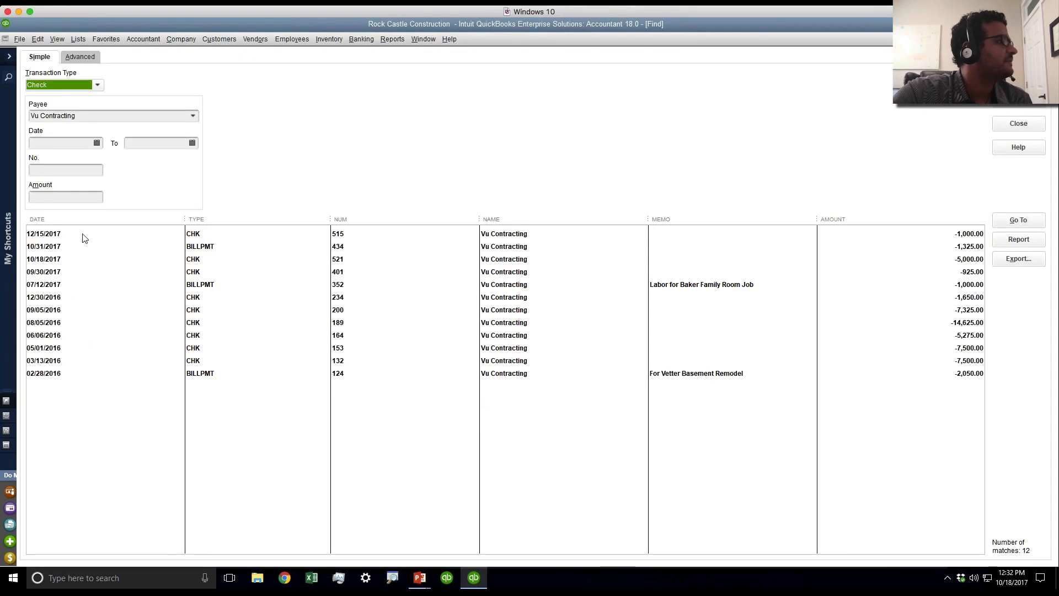
pyautogui.doubleClick(55, 258)
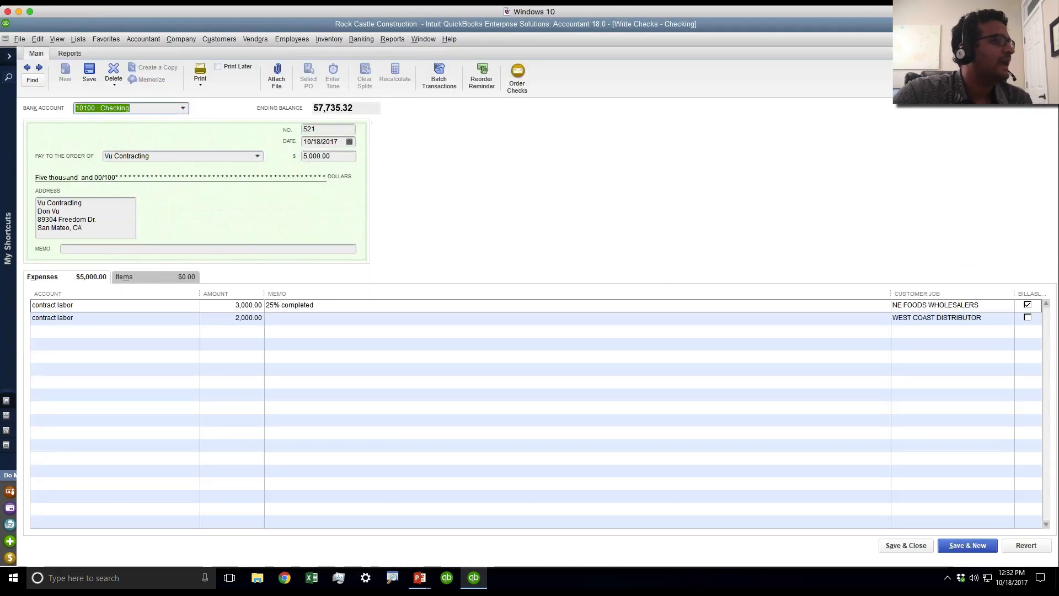
# - Save the check with its NE FOODS WHOLESALERS line marked billable, and close the check search
pyautogui.click(1028, 305)
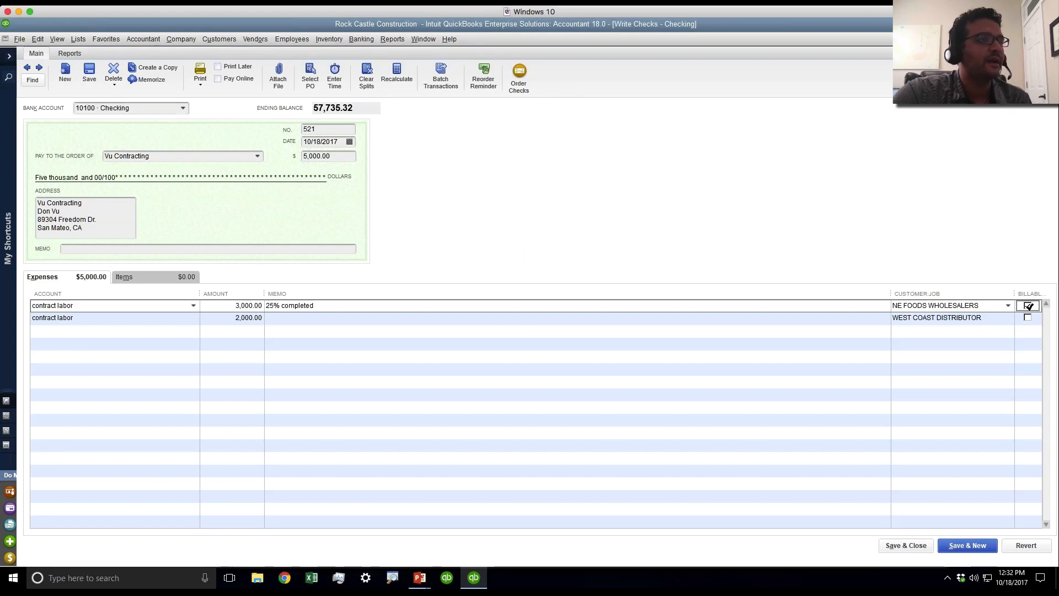
pyautogui.click(89, 75)
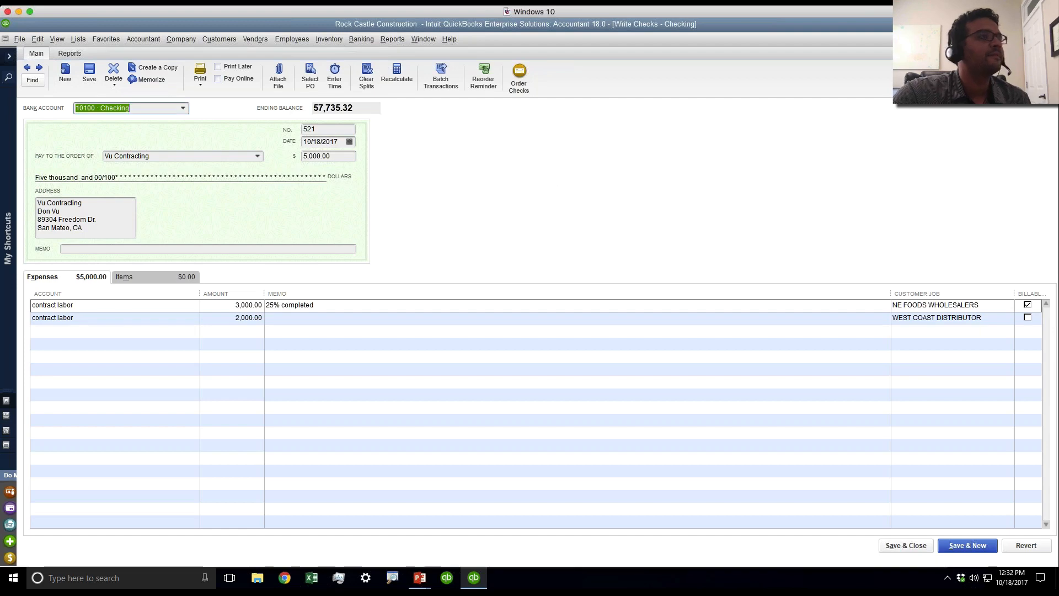
pyautogui.click(1028, 39)
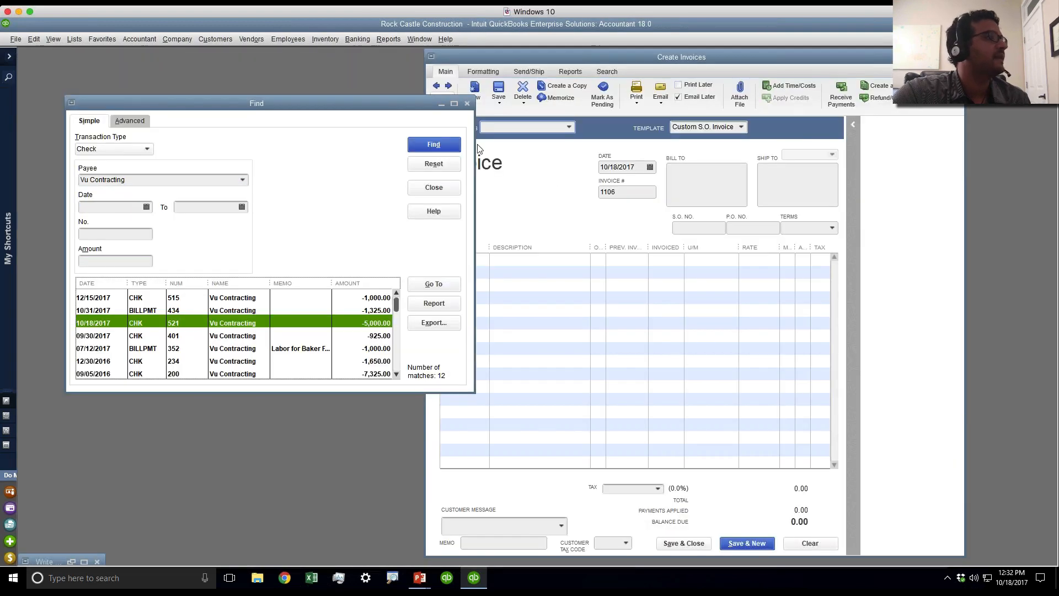
pyautogui.click(467, 103)
# - Enlarge the blank invoice and choose NE FOODS WHOLESALERS as its customer to bring up the billable time and costs
pyautogui.doubleClick(486, 56)
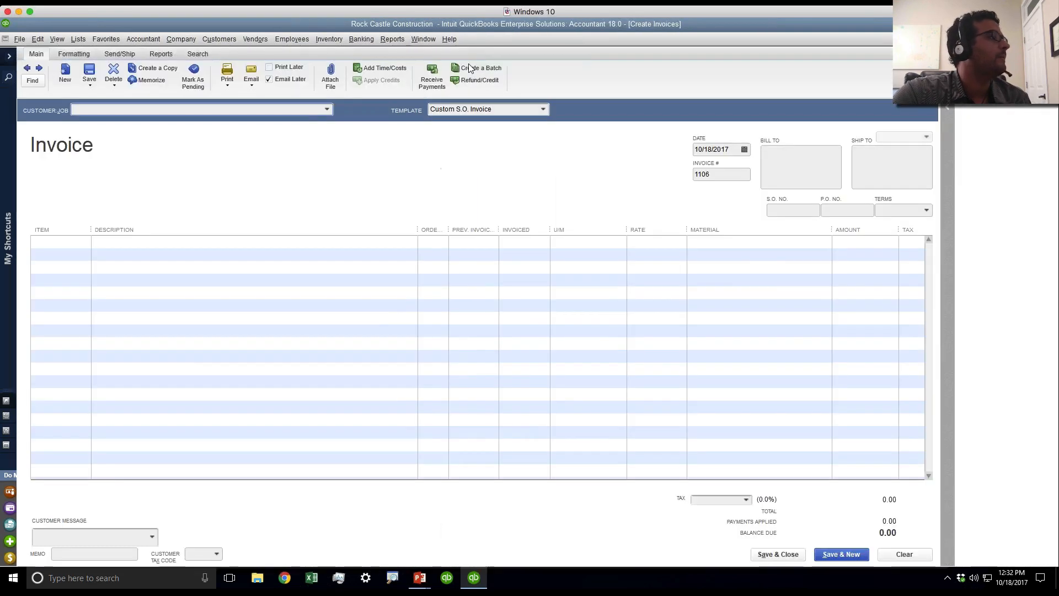
pyautogui.click(327, 111)
pyautogui.click(146, 163)
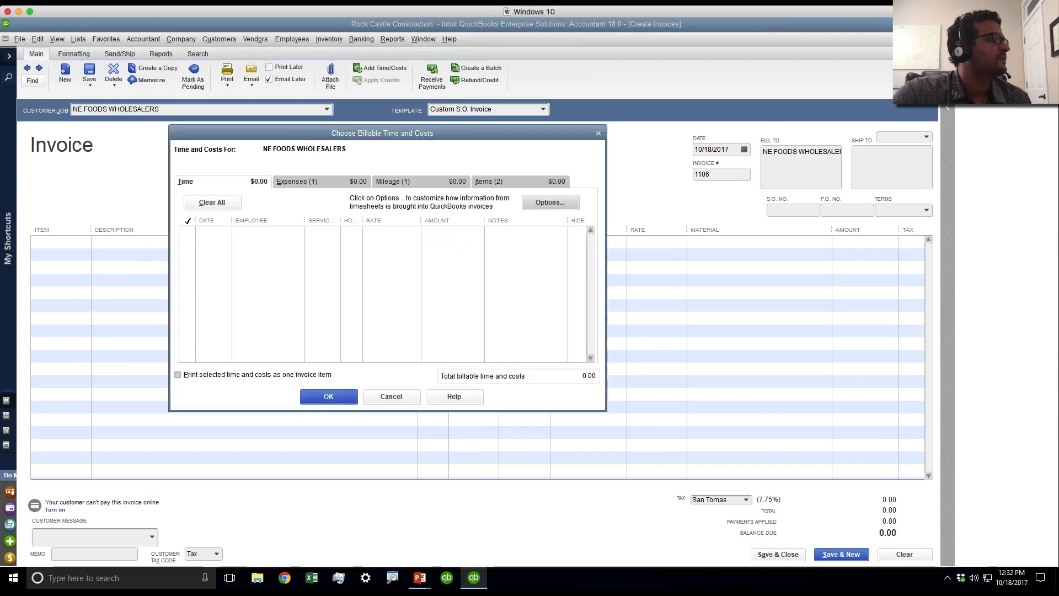
# - Add the Vu Contracting expense to the invoice with a flat 25.00 markup, set to print as one invoice item
pyautogui.click(318, 184)
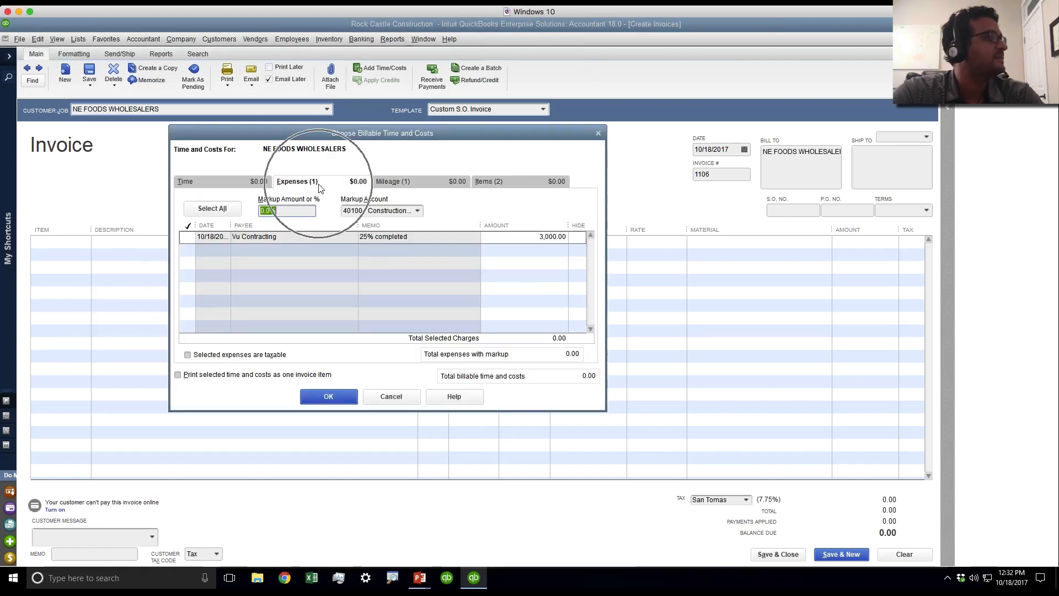
pyautogui.write('25')
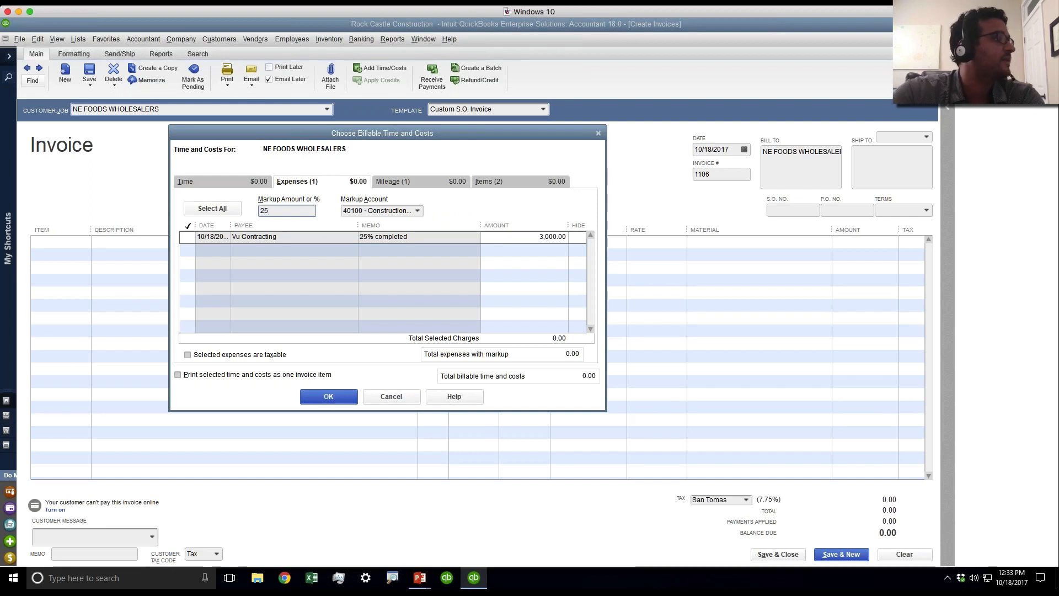
pyautogui.press('Tab')
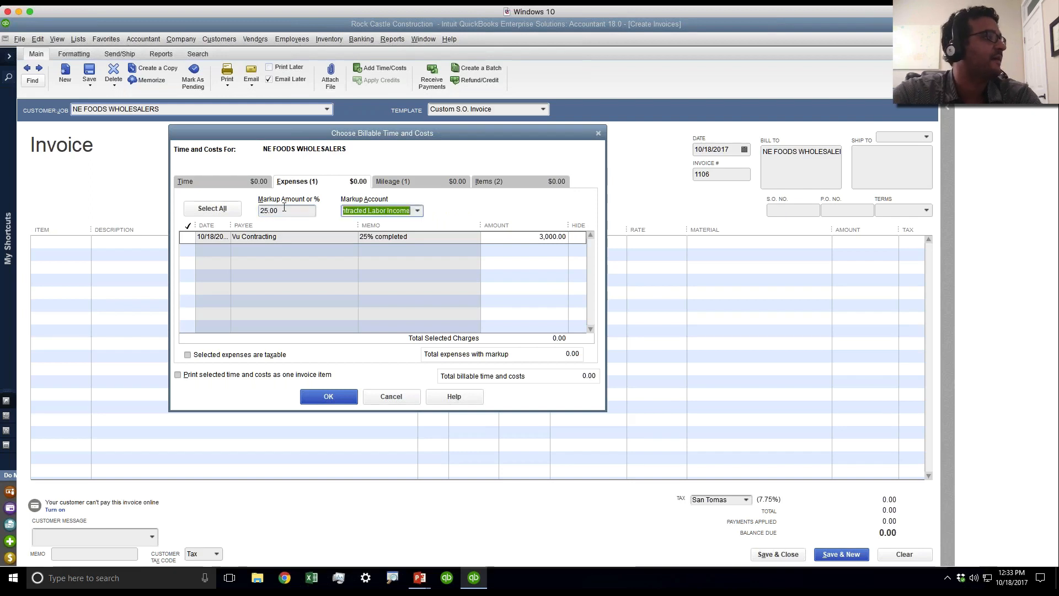
pyautogui.click(188, 237)
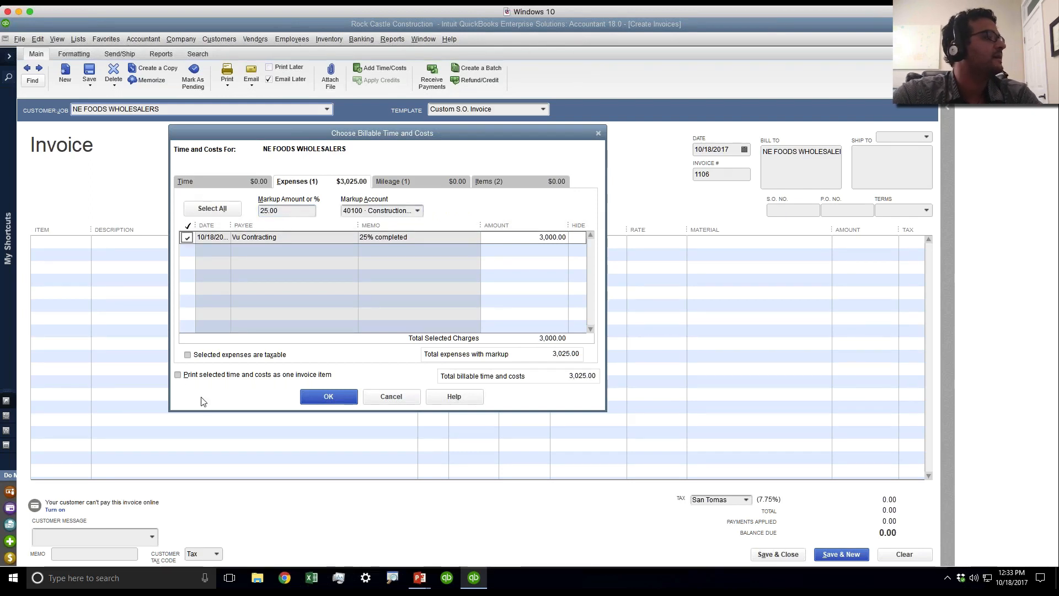
pyautogui.click(178, 375)
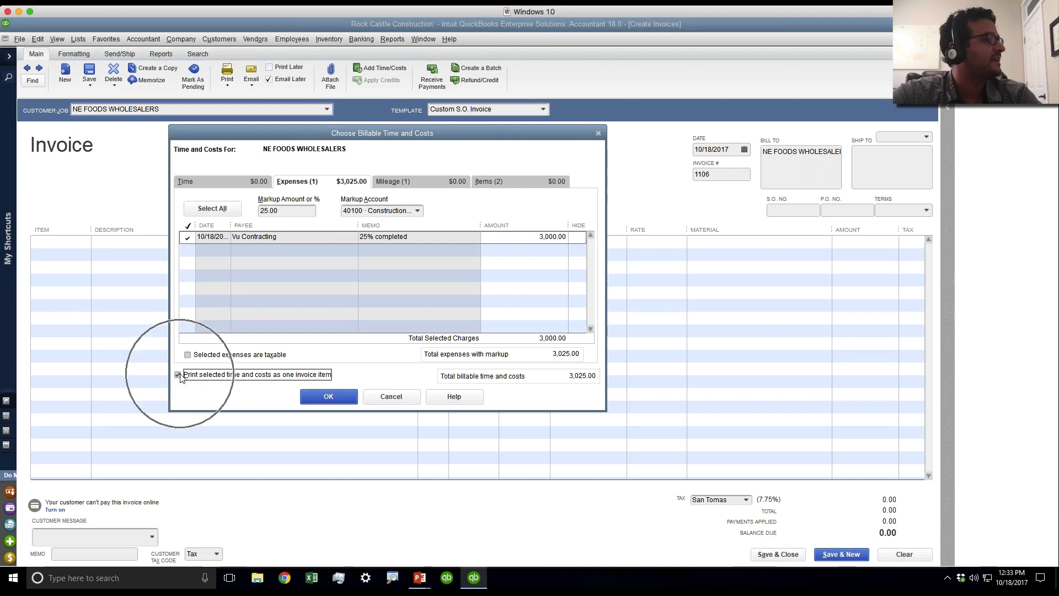
pyautogui.click(332, 397)
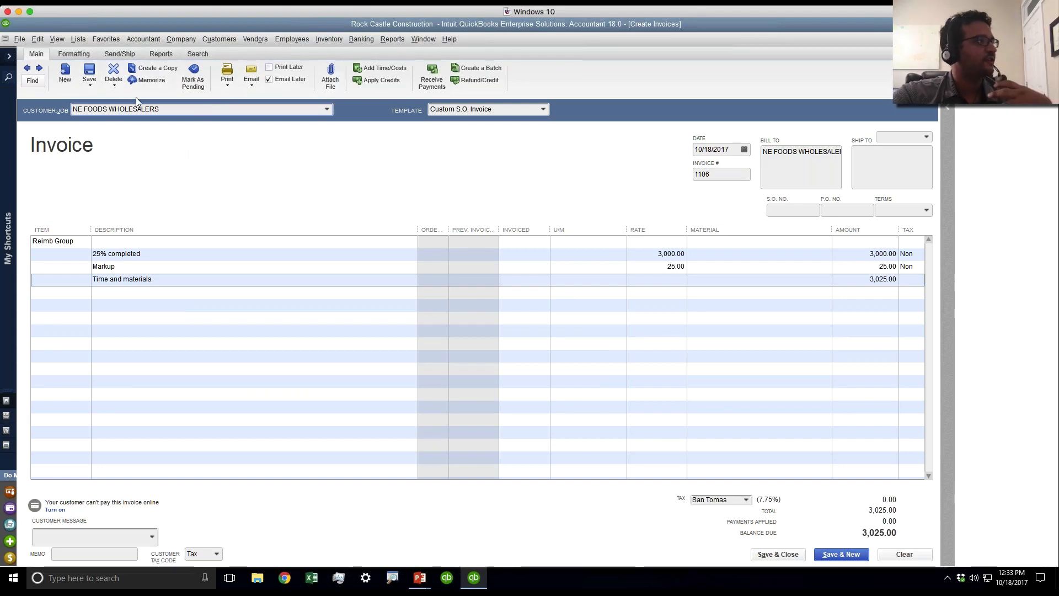
# - Preview how the invoice with the combined time and costs item will print
pyautogui.click(227, 83)
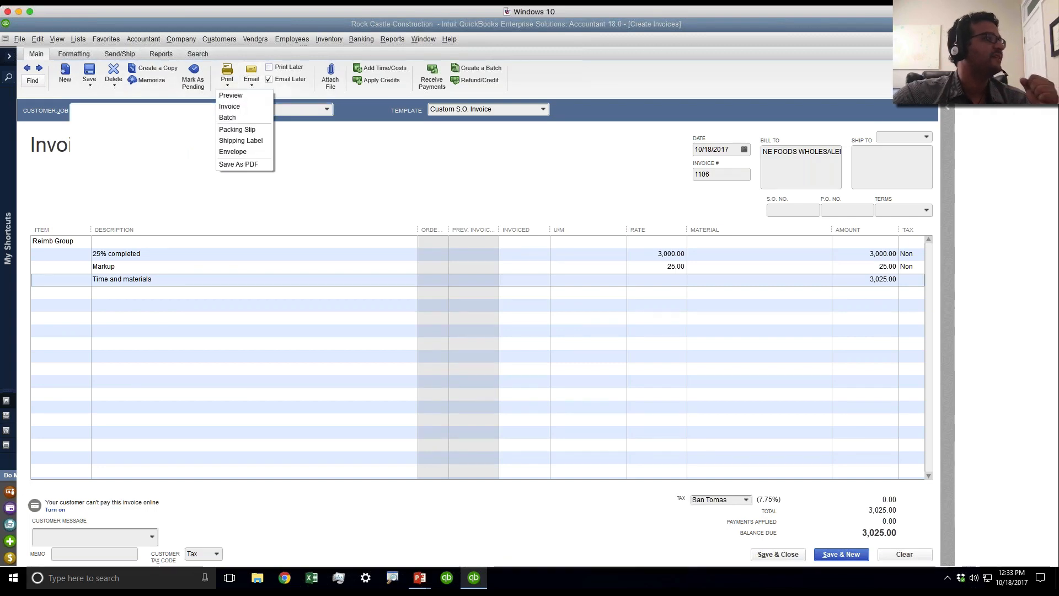
pyautogui.click(231, 94)
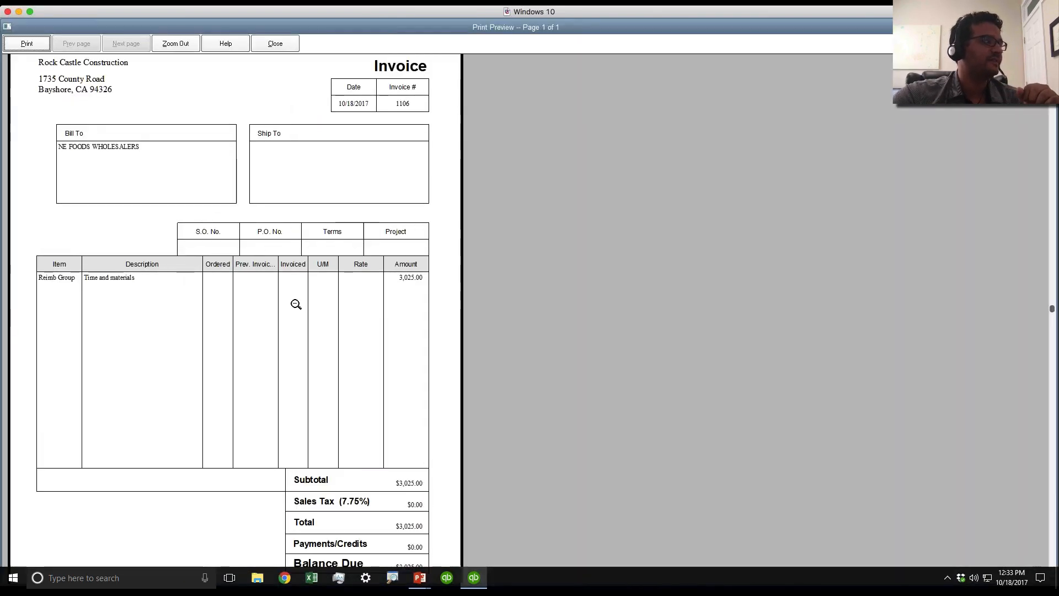
# - Close the print preview and change the invoice's Markup line to a percentage rate, trying 25% before settling on 50%
pyautogui.click(275, 43)
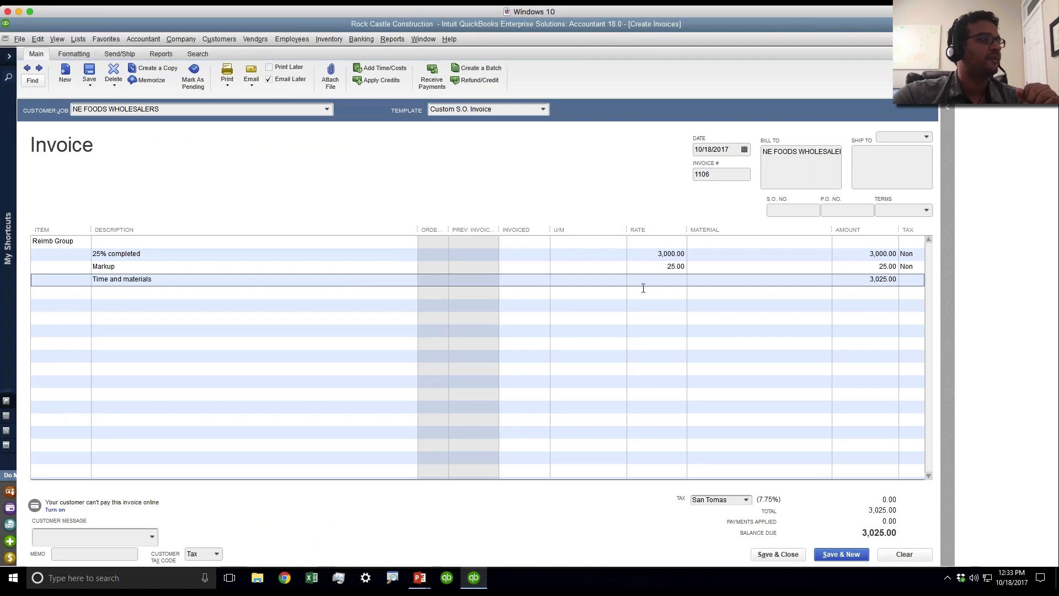
pyautogui.click(672, 266)
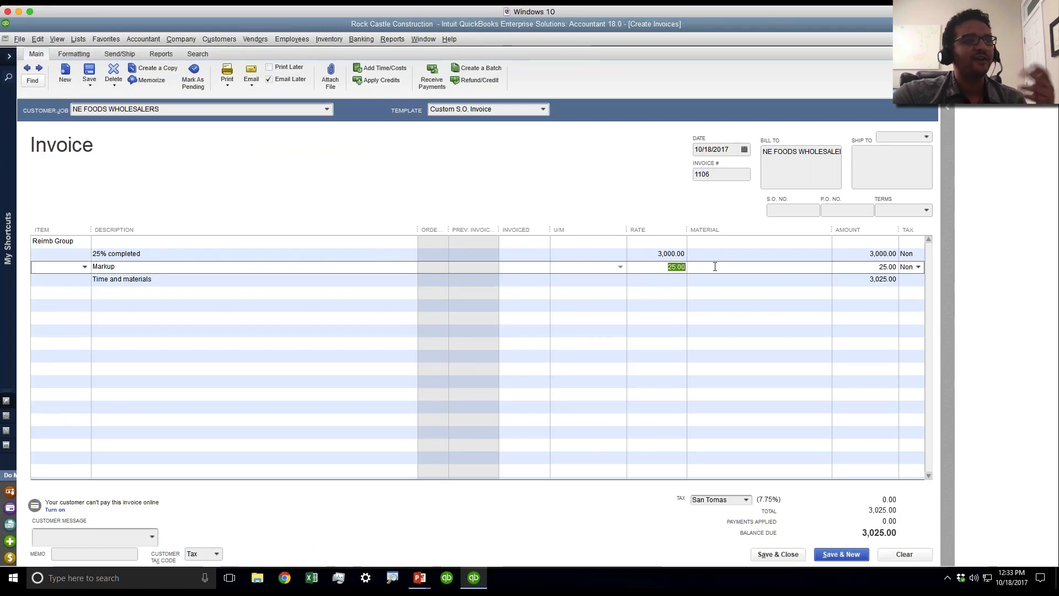
pyautogui.press('BackSpace')
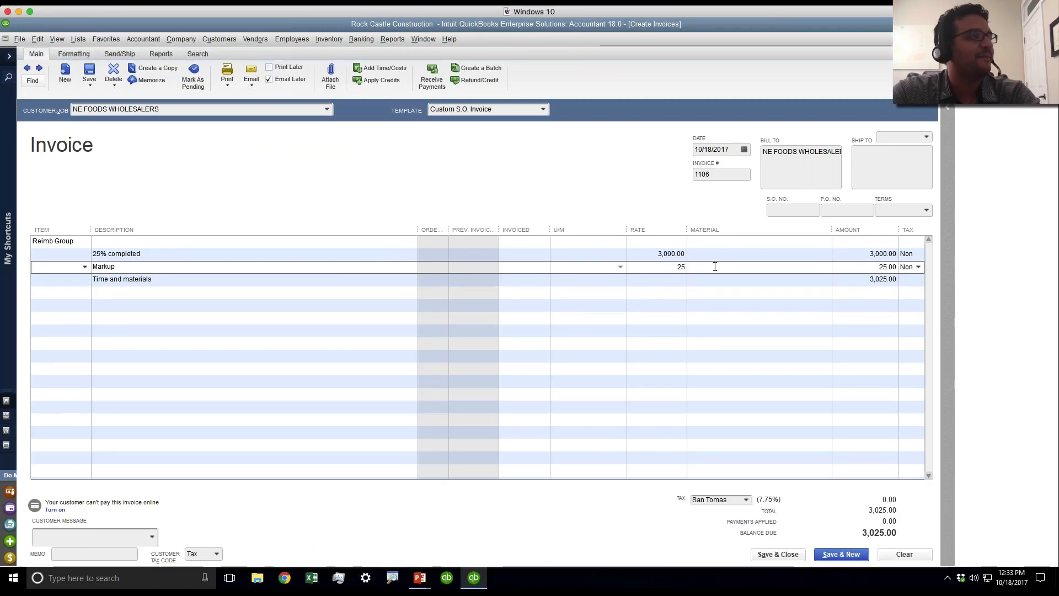
pyautogui.write('%')
pyautogui.click(715, 267)
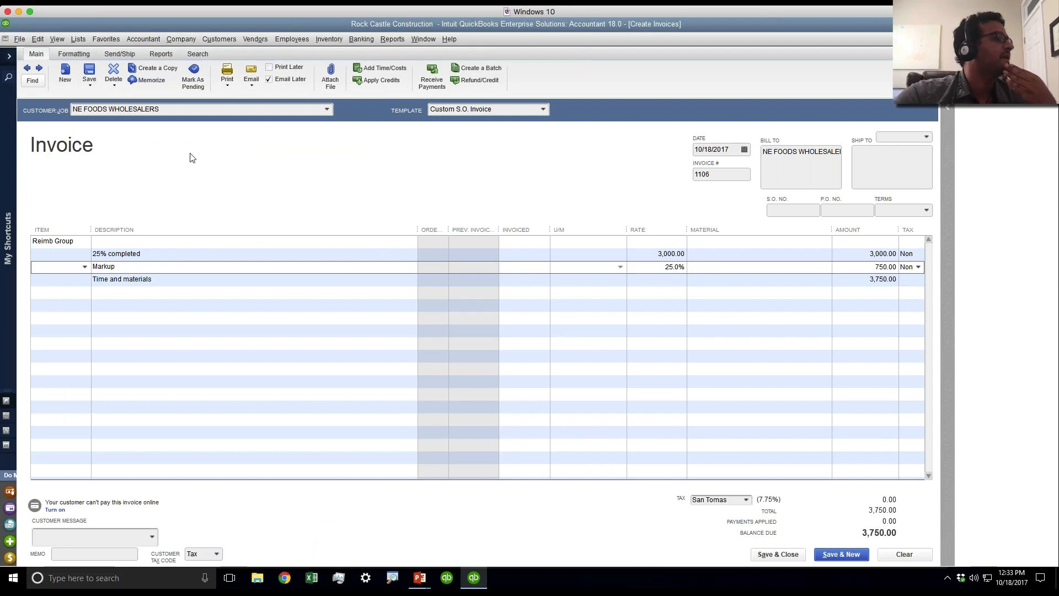
pyautogui.click(656, 269)
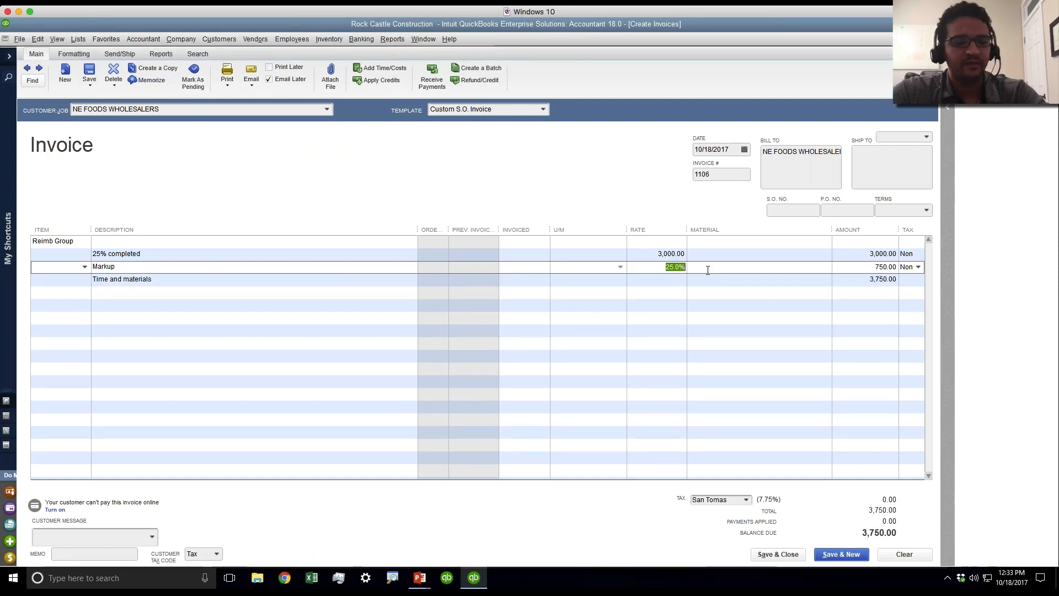
pyautogui.write('50%')
pyautogui.click(708, 270)
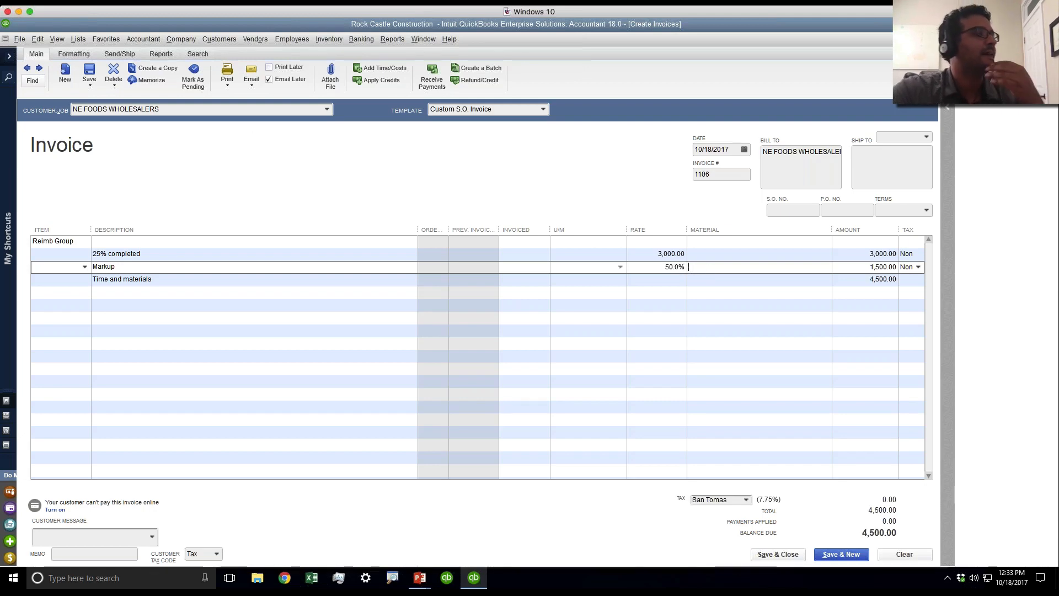
# - Preview how the invoice with the 50% markup will print, and close the preview
pyautogui.click(228, 71)
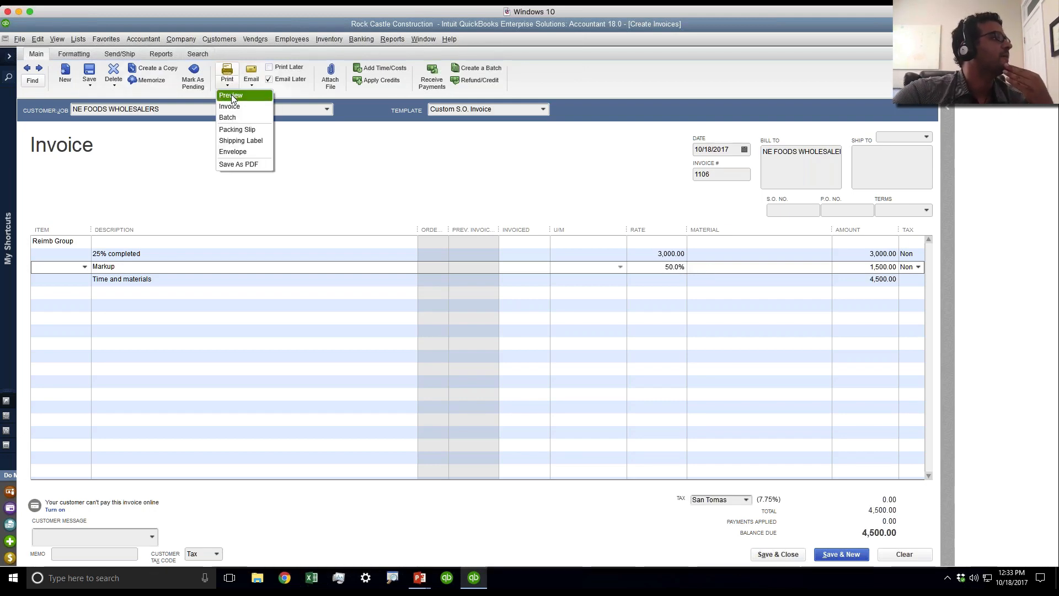
pyautogui.click(231, 95)
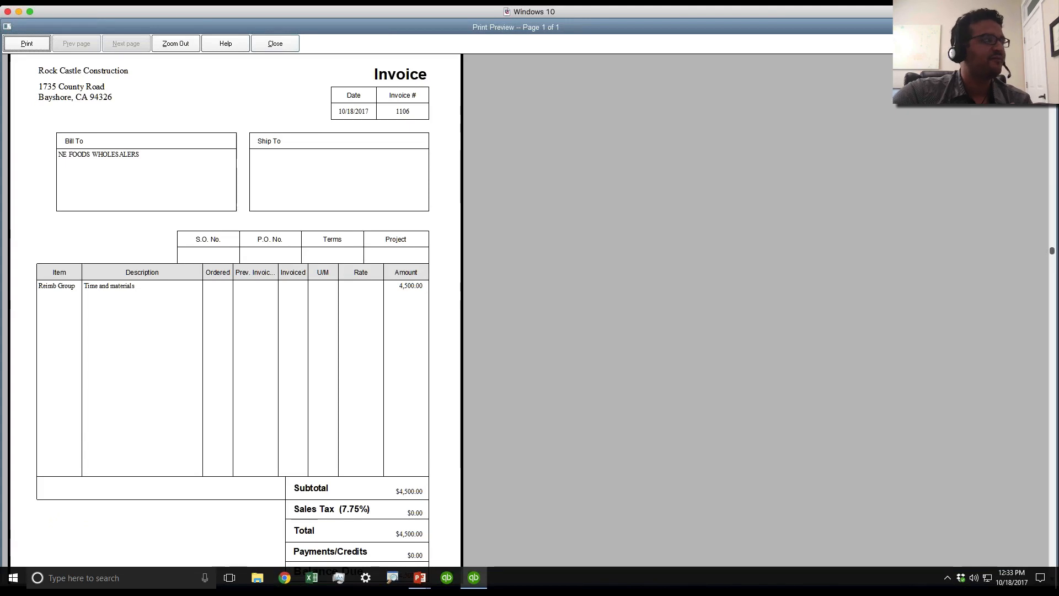
pyautogui.click(273, 43)
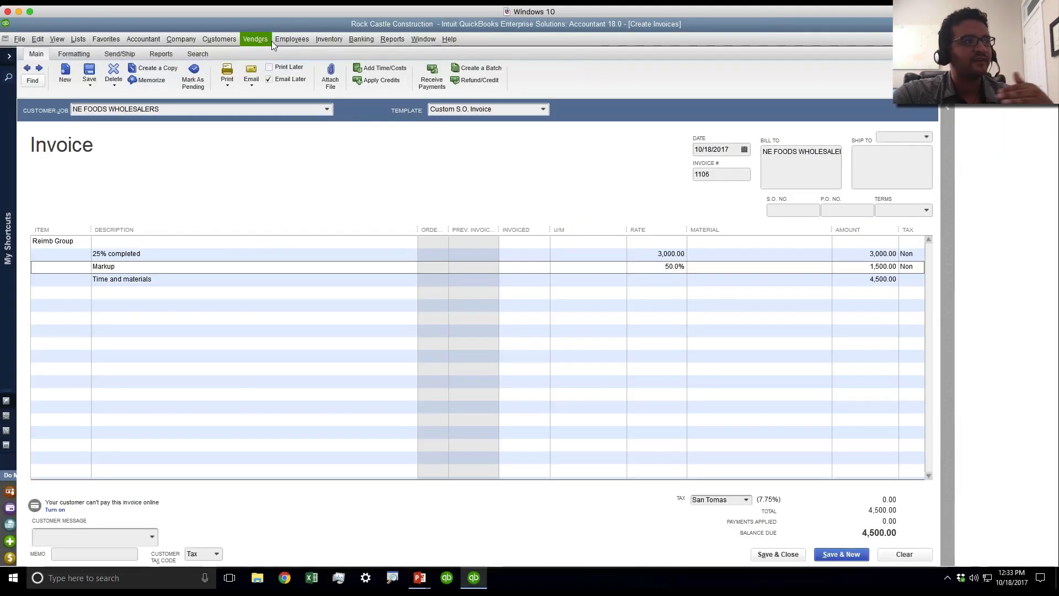
# - Save the invoice without supplying an email address for the customer
pyautogui.click(88, 68)
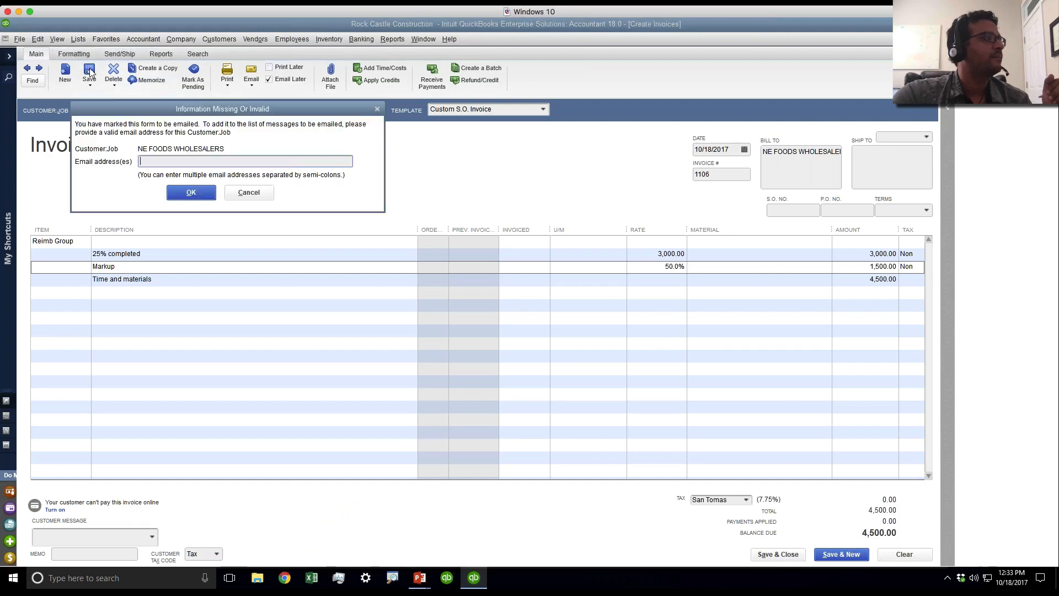
pyautogui.click(252, 192)
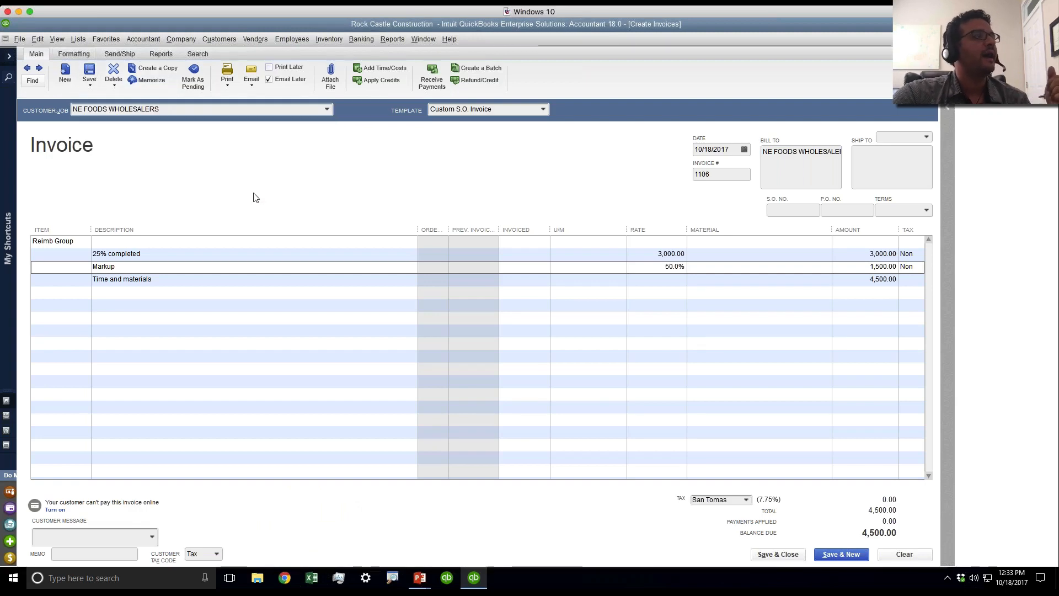
pyautogui.click(89, 70)
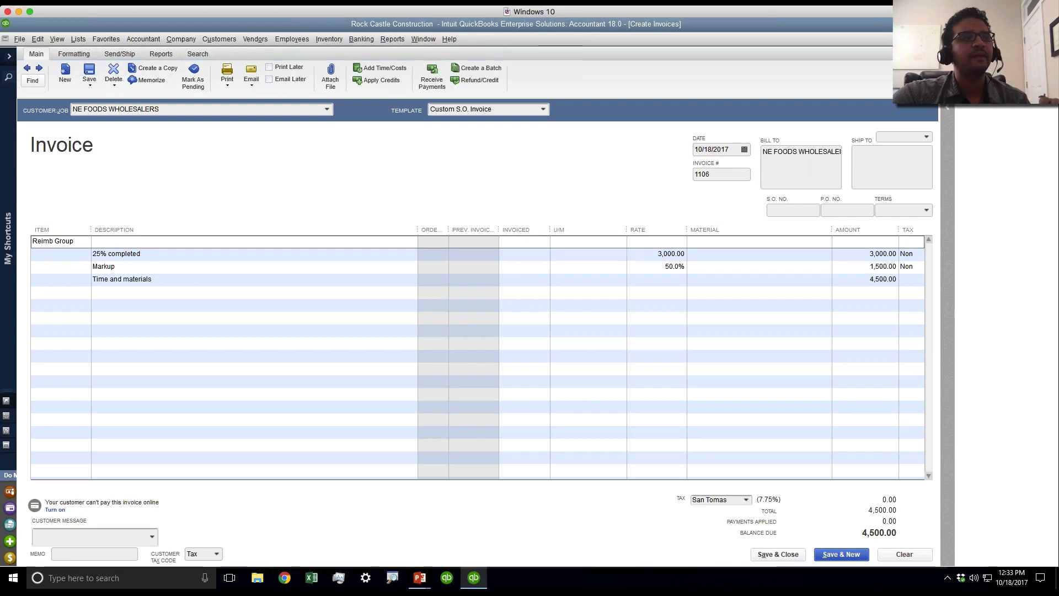
# - Run the Profit & Loss report with its date range set to Today
pyautogui.click(392, 39)
pyautogui.moveTo(525, 161)
pyautogui.click(593, 159)
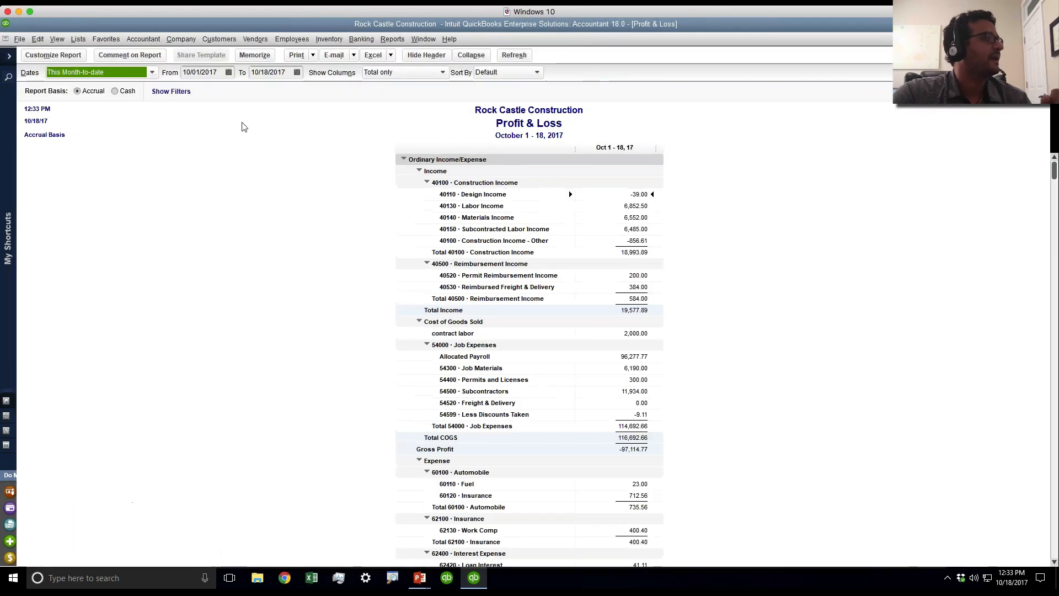
pyautogui.press('Down')
pyautogui.press('Down')
pyautogui.click(95, 72)
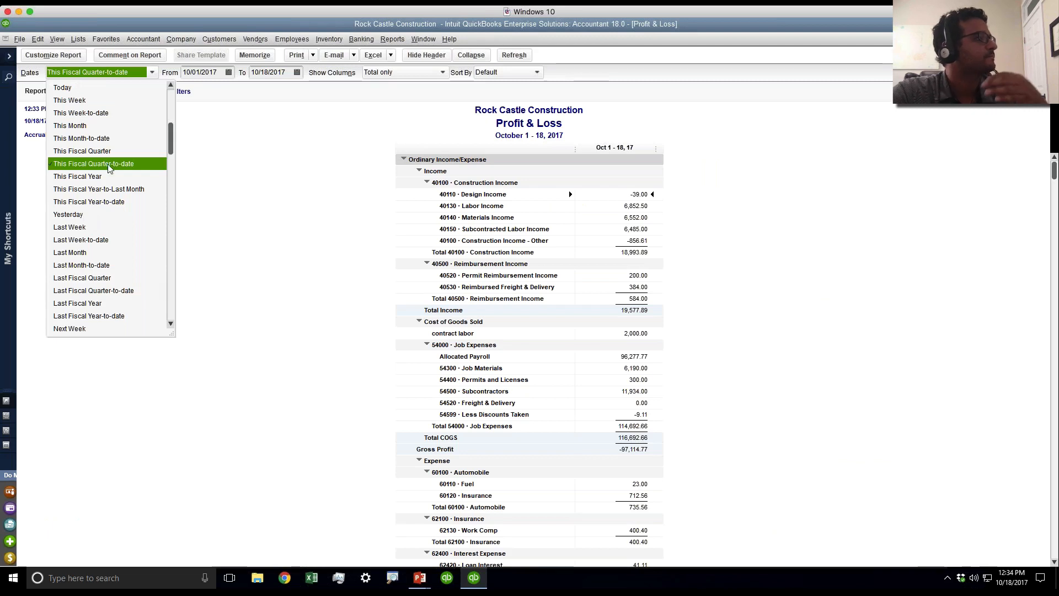
pyautogui.click(62, 88)
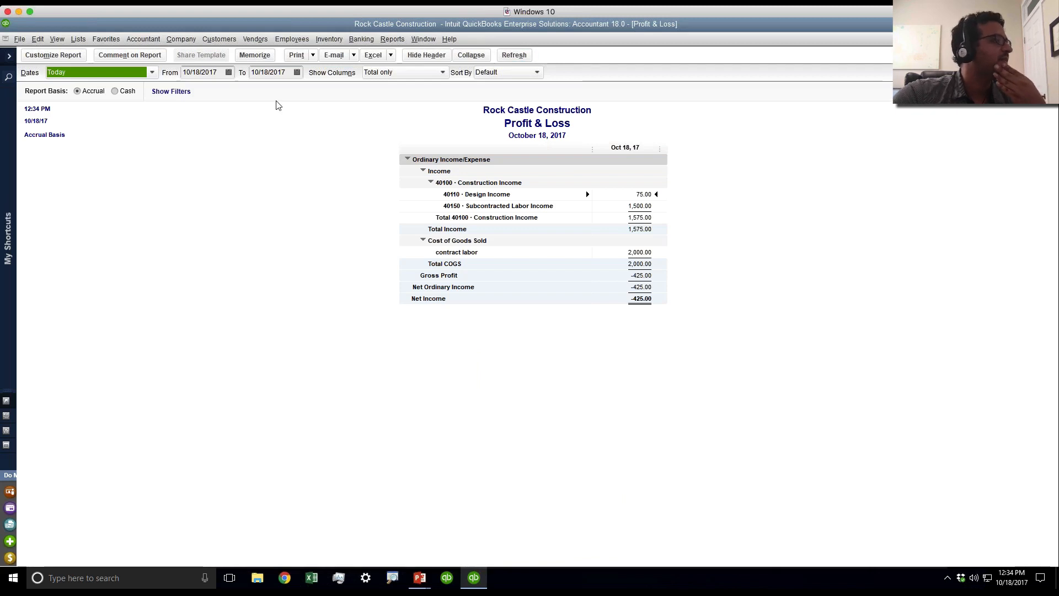
# - Drill into the Subcontracted Labor Income amount down to its NE FOODS WHOLESALERS invoice, and return to the report
pyautogui.click(643, 207)
pyautogui.doubleClick(642, 207)
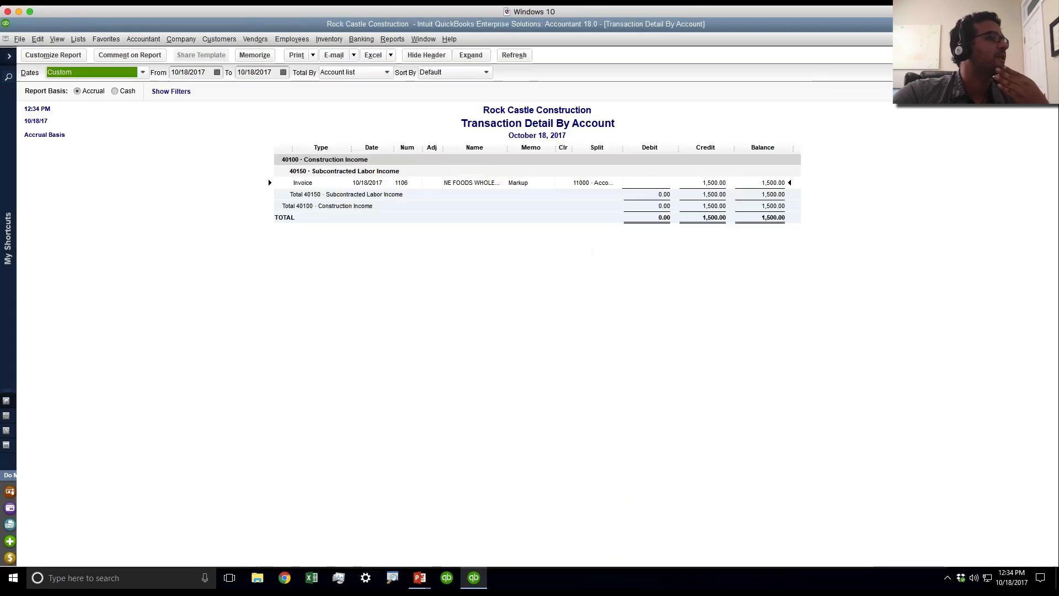
pyautogui.doubleClick(476, 186)
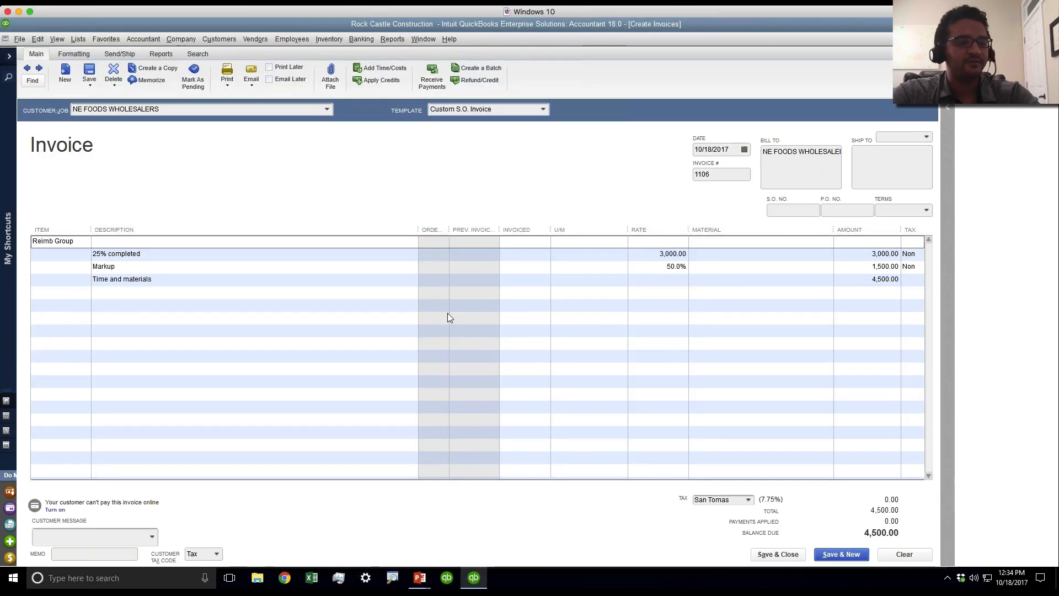
pyautogui.press('Escape')
pyautogui.press('Escape')
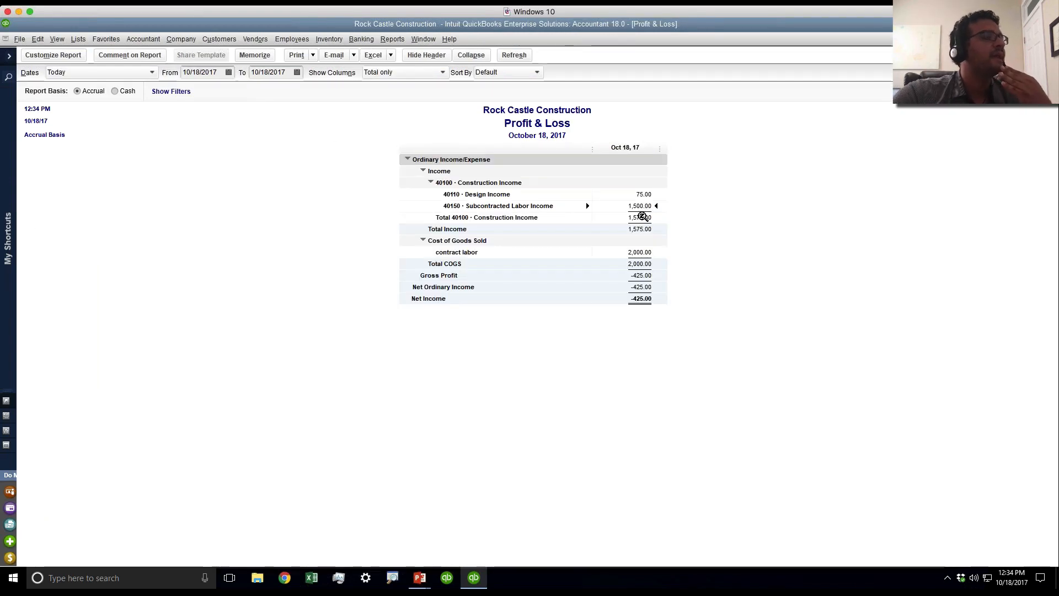
# - Drill into the contract labor cost, expand its transaction detail to examine the check and invoice lines, and return to the report
pyautogui.doubleClick(649, 254)
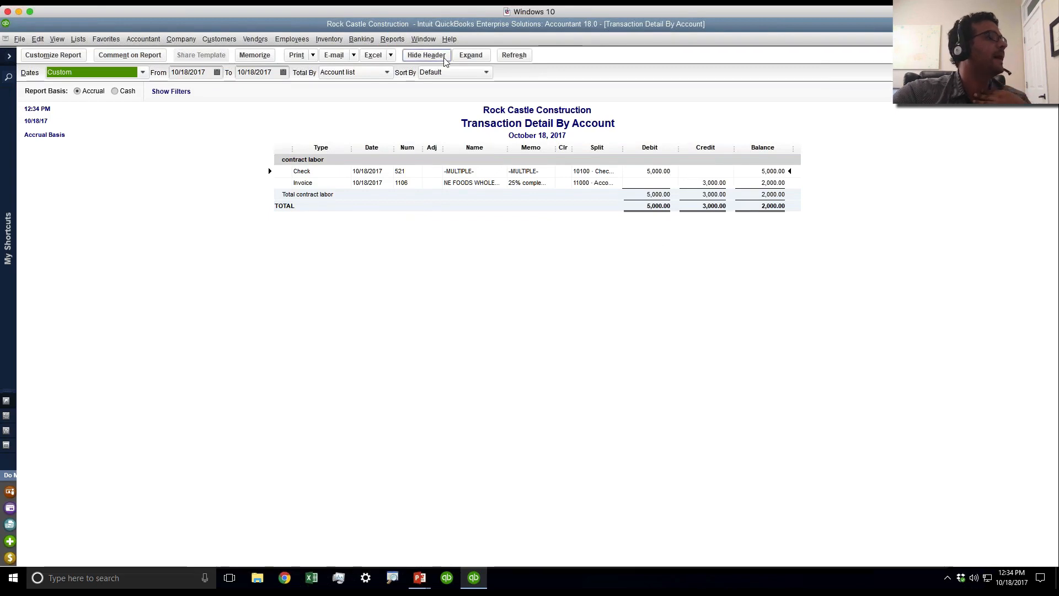
pyautogui.click(471, 55)
pyautogui.click(663, 184)
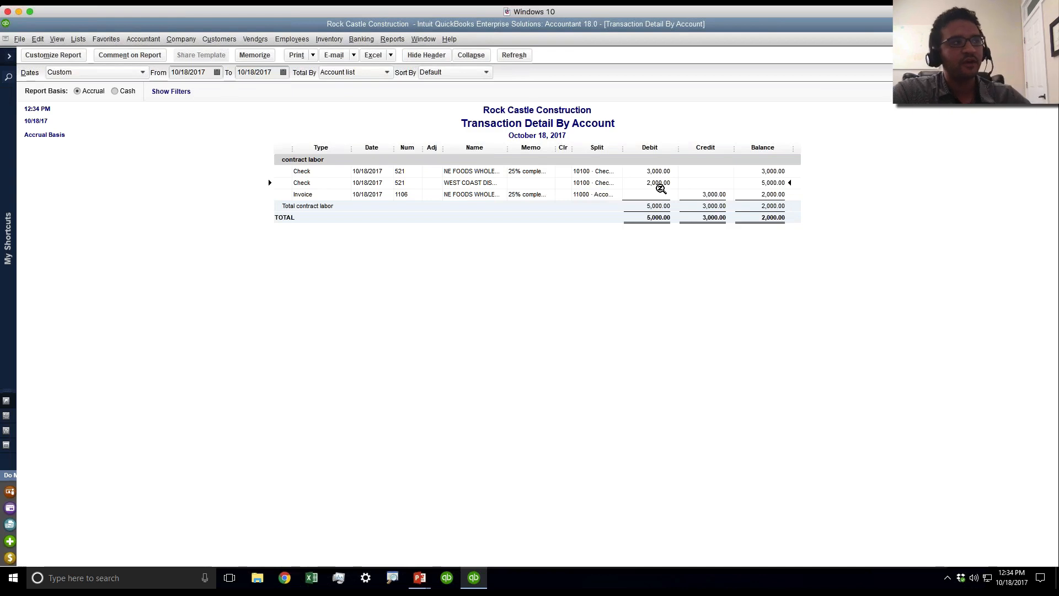
pyautogui.click(654, 170)
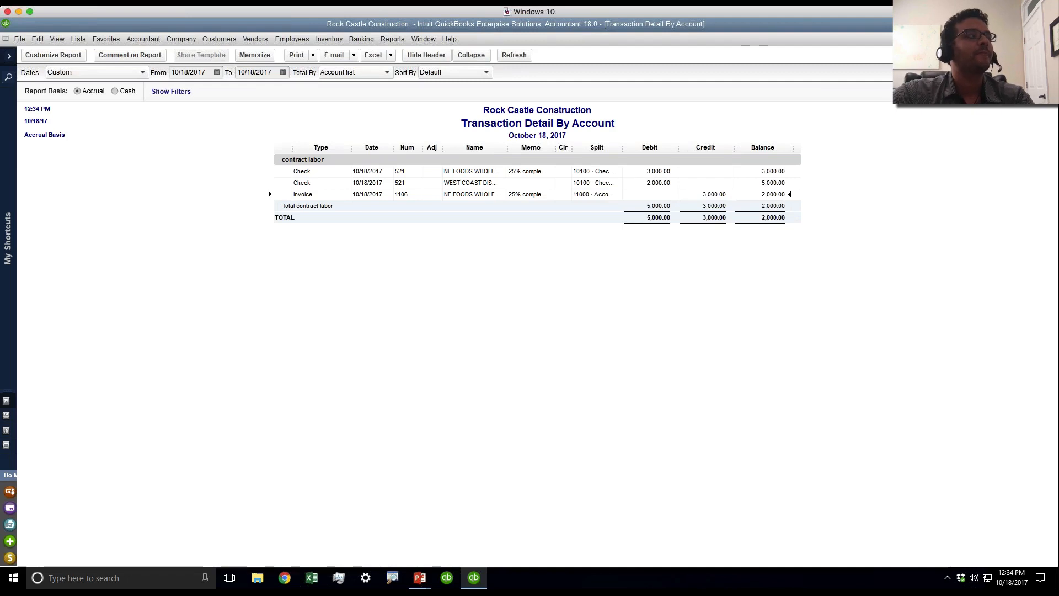
pyautogui.press('Escape')
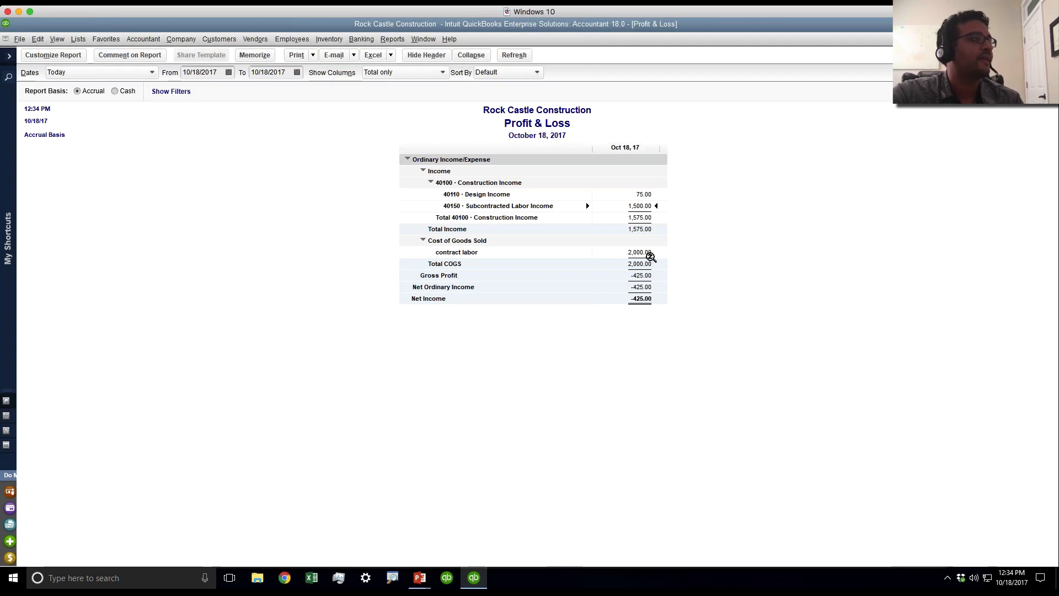
# - Break the Profit & Loss report into columns by Customer:Job
pyautogui.click(385, 73)
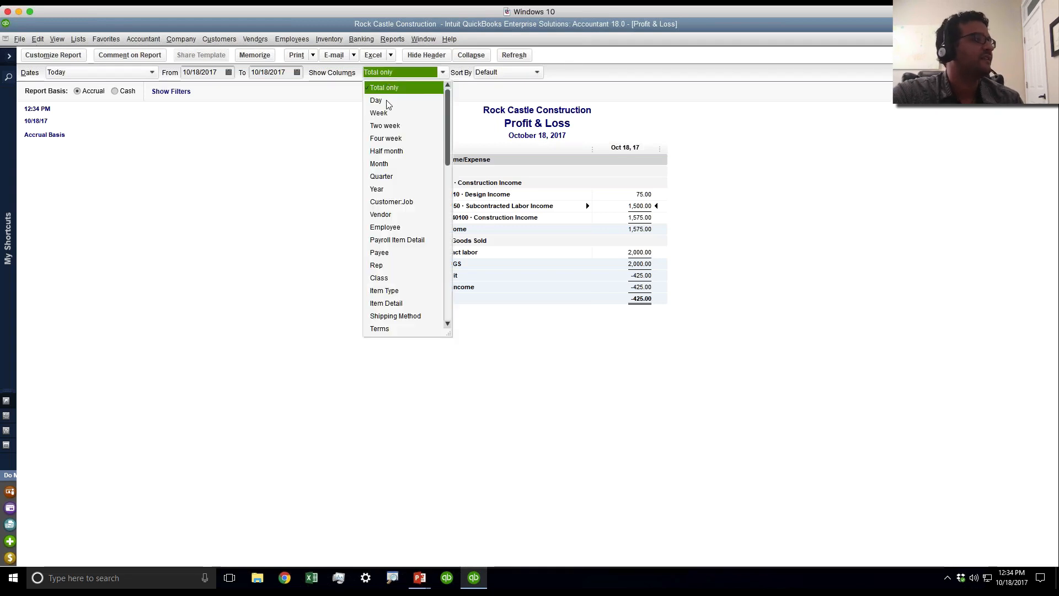
pyautogui.click(393, 202)
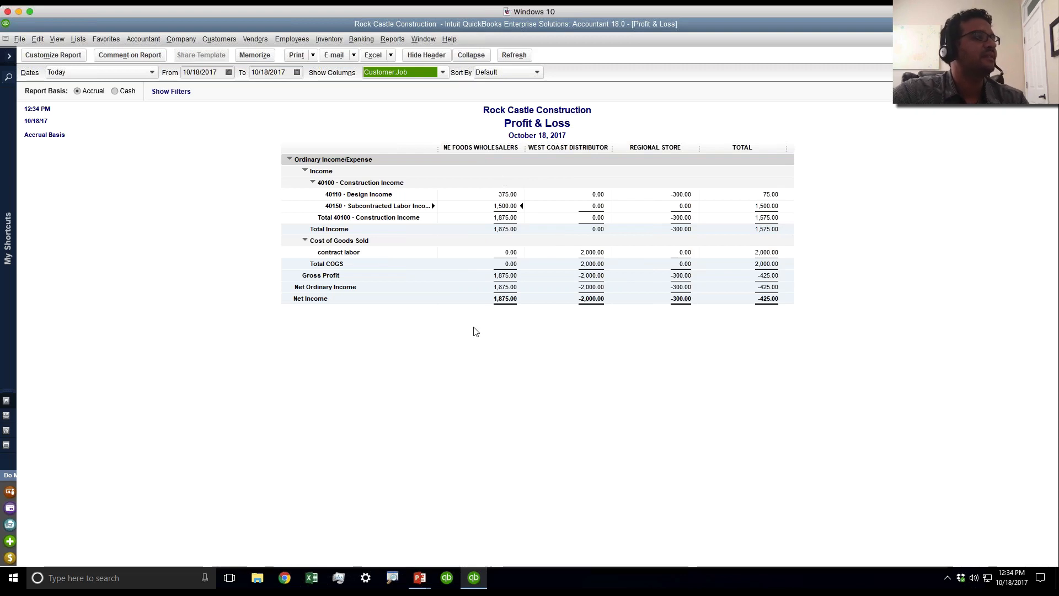
pyautogui.click(509, 202)
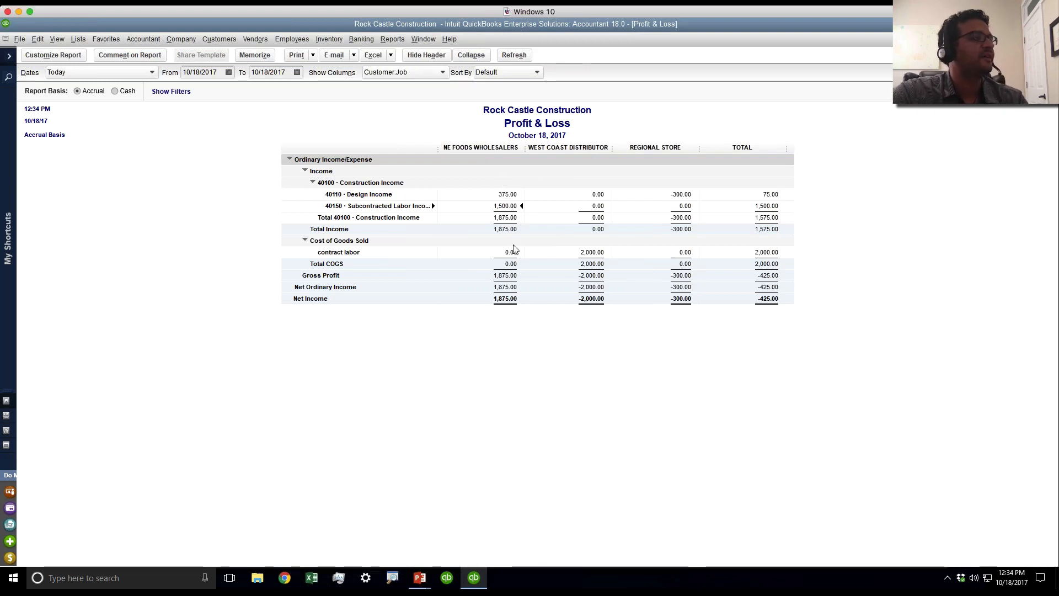
# - Drill into the Design Income of NE FOODS WHOLESALERS, examine its invoice, and close the reports to get back to the check
pyautogui.doubleClick(507, 195)
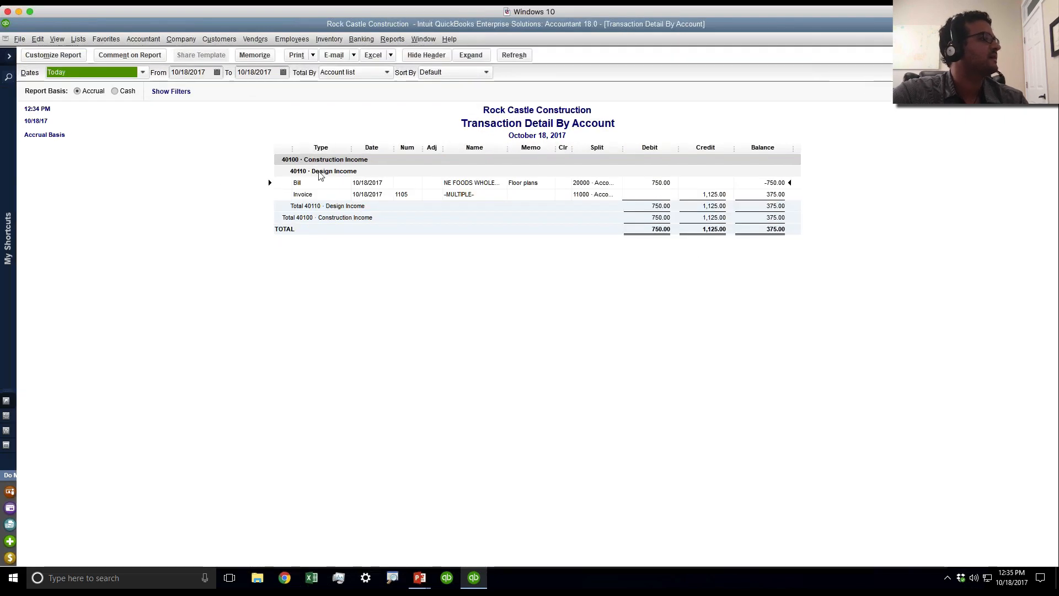
pyautogui.doubleClick(368, 195)
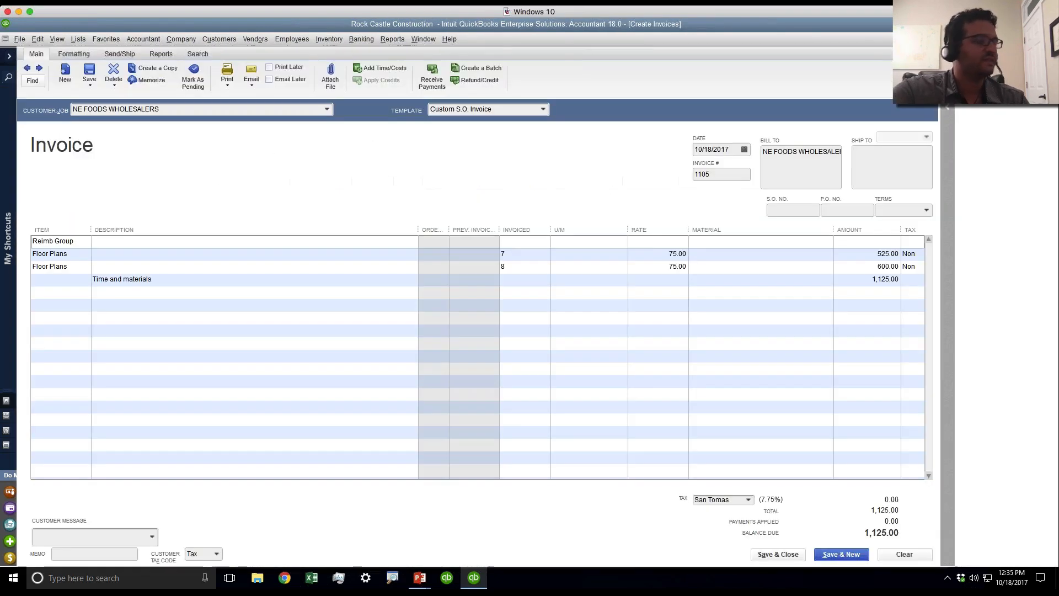
pyautogui.press('Escape')
pyautogui.press('Escape')
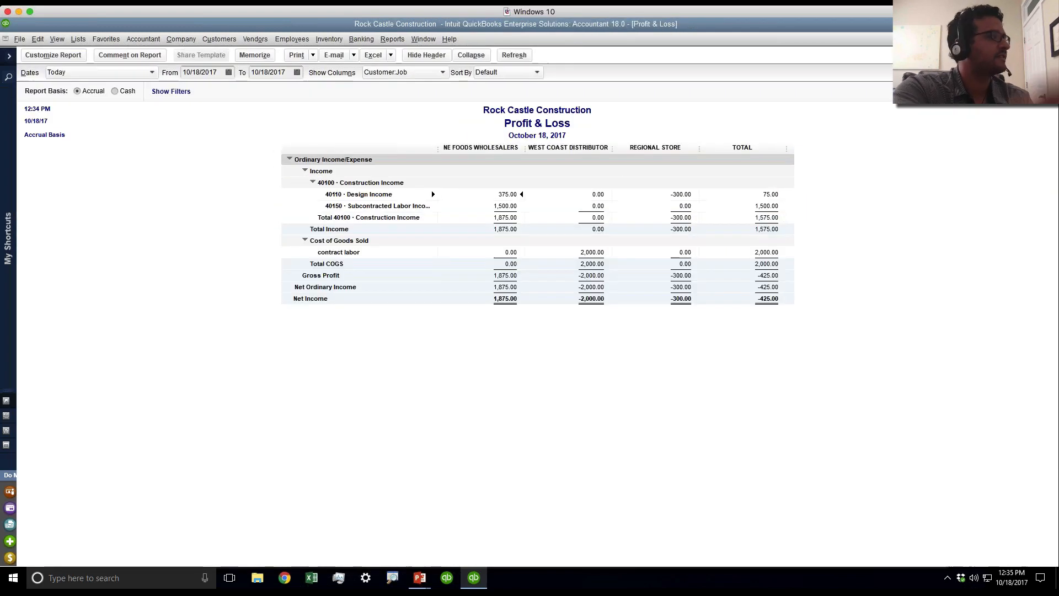
pyautogui.press('Escape')
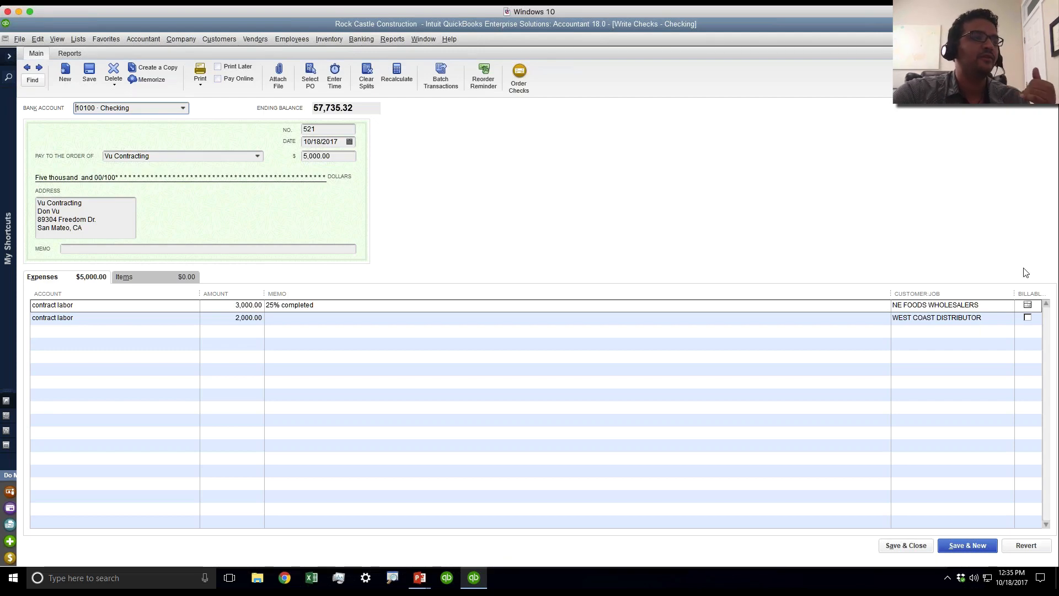
# - Mark the check's NE FOODS WHOLESALERS contract labor line as billable again and save the check
pyautogui.click(1029, 304)
pyautogui.click(504, 190)
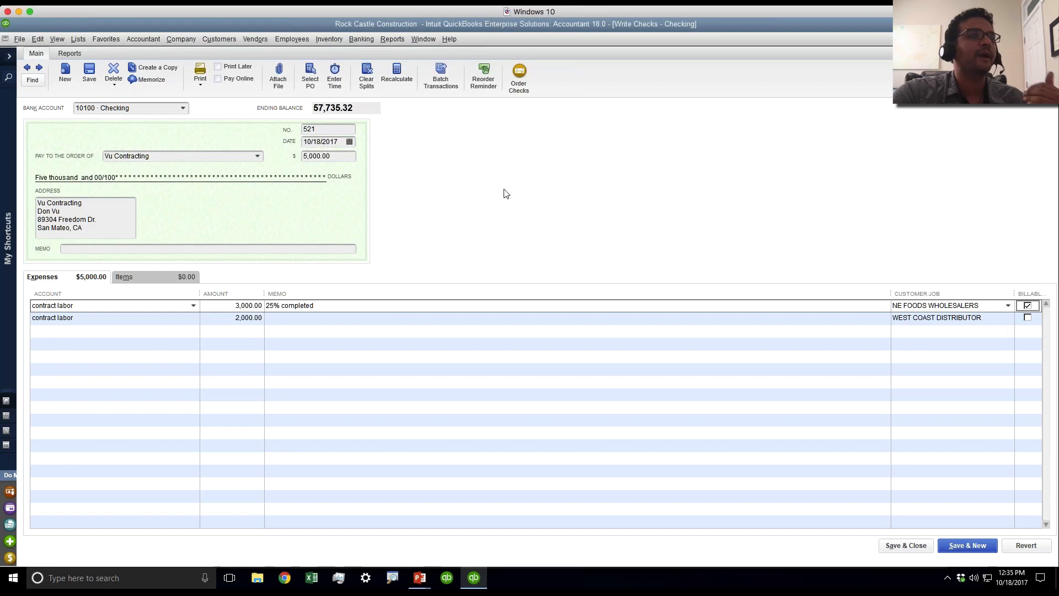
pyautogui.click(87, 76)
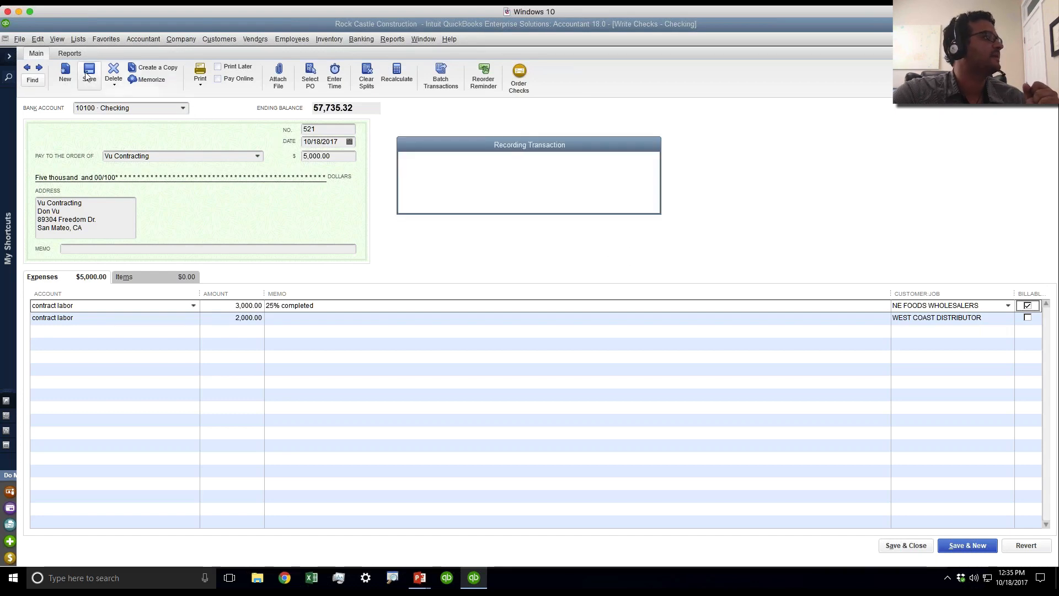
pyautogui.click(479, 189)
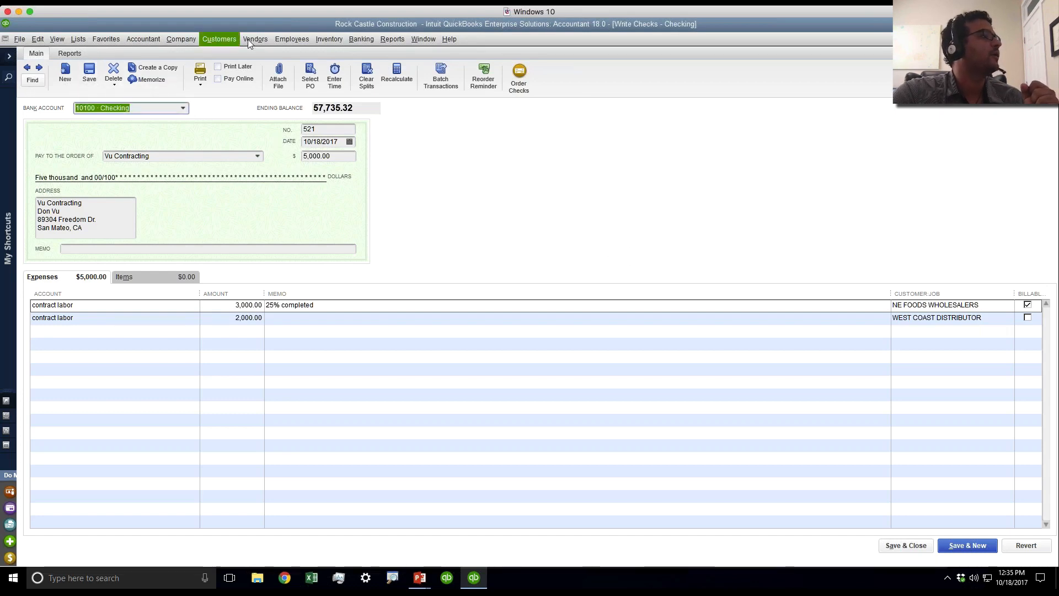
# - Open the Customer Center and select NE FOODS WHOLESALERS to list its open transactions
pyautogui.click(415, 36)
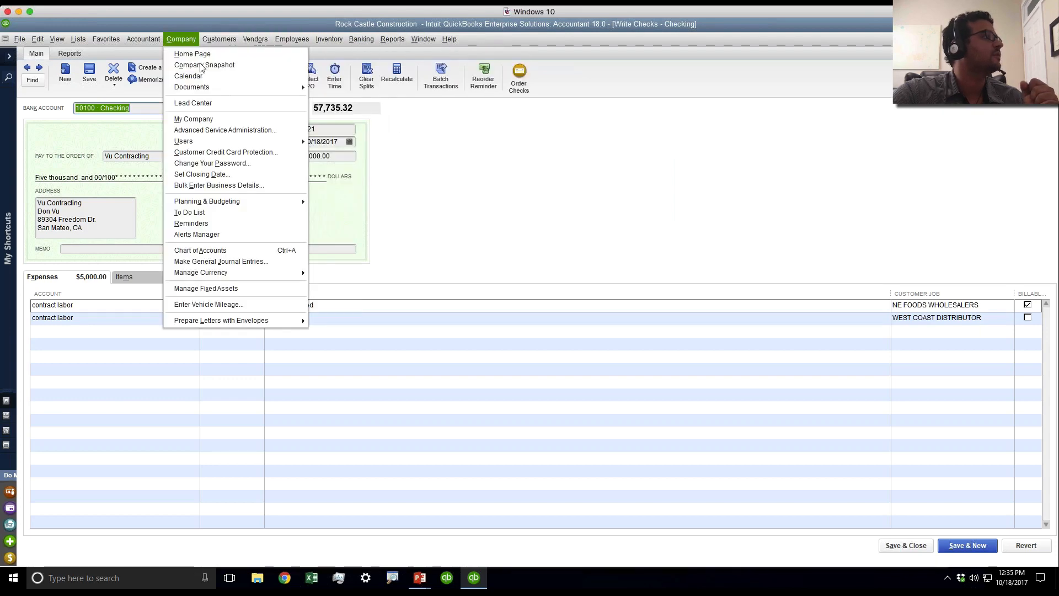
pyautogui.click(230, 57)
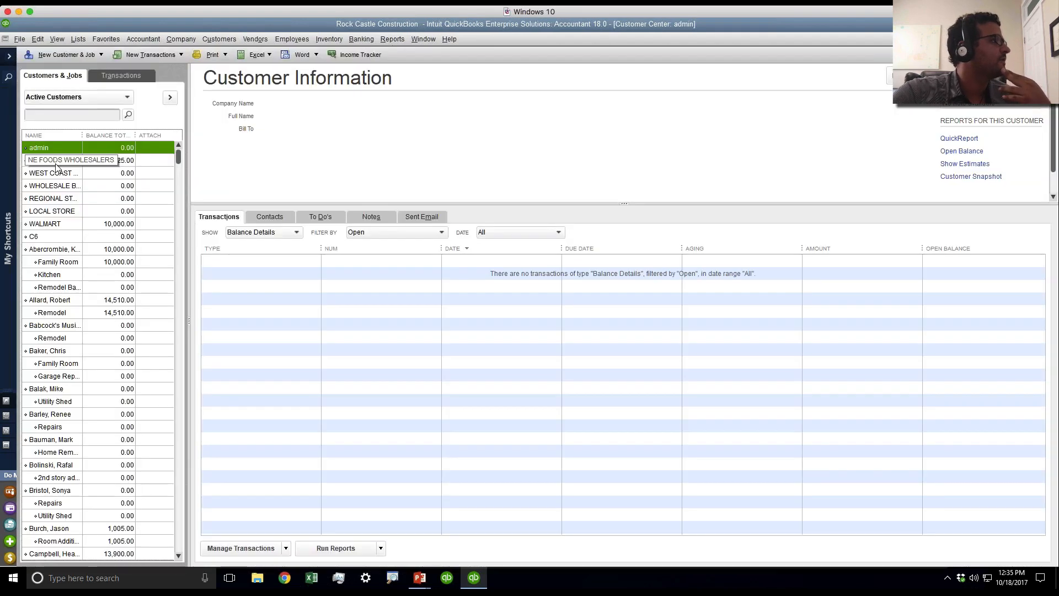
pyautogui.click(55, 163)
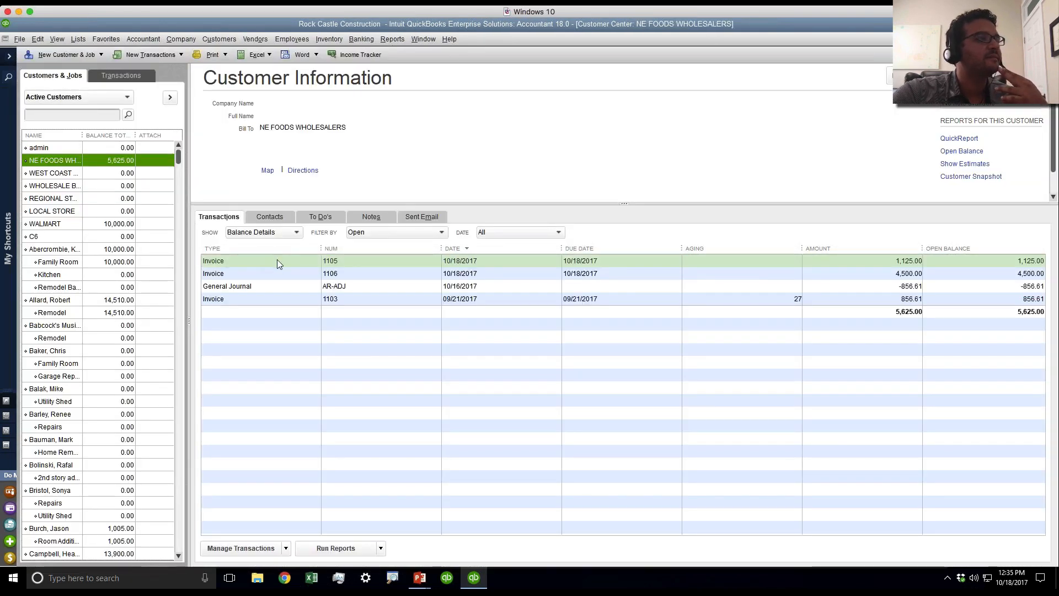
# - Open invoice 1106 for NE FOODS WHOLESALERS and delete its Reimb Group line with all member items
pyautogui.hotkey('ctrl', 'i')
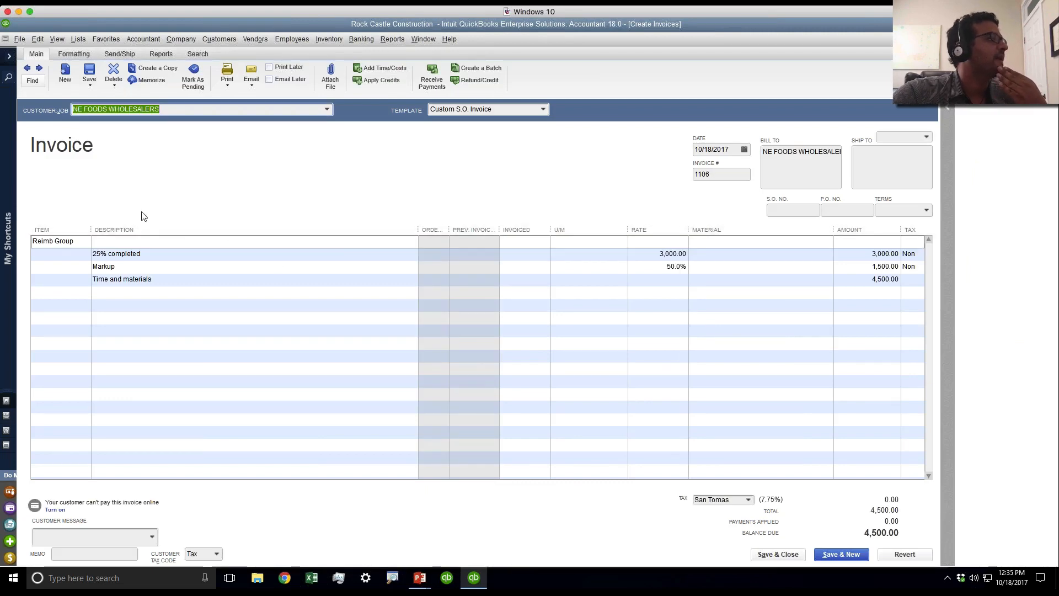
pyautogui.click(62, 241)
pyautogui.click(37, 38)
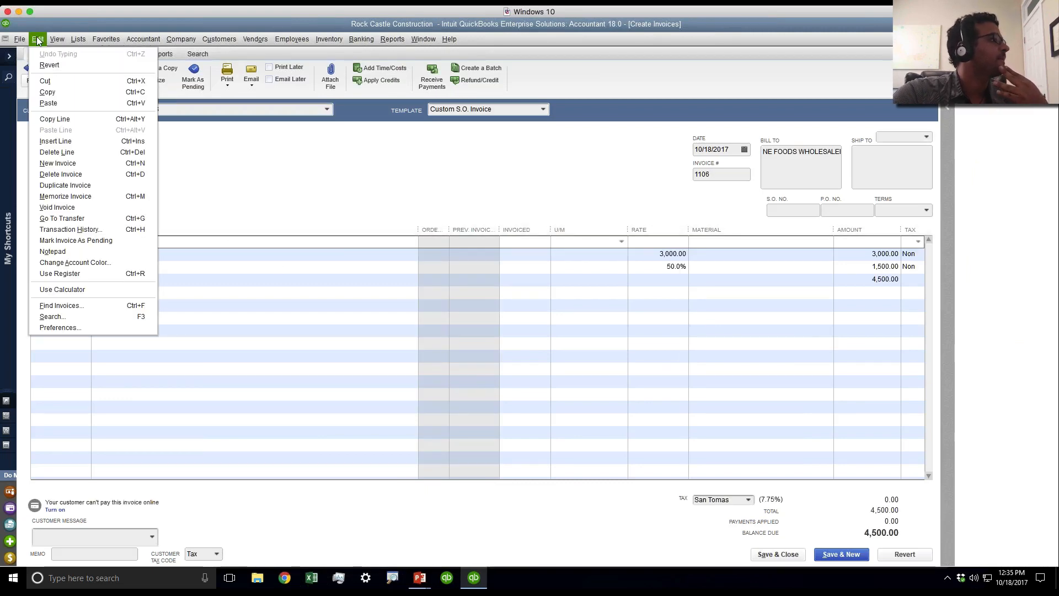
pyautogui.click(149, 153)
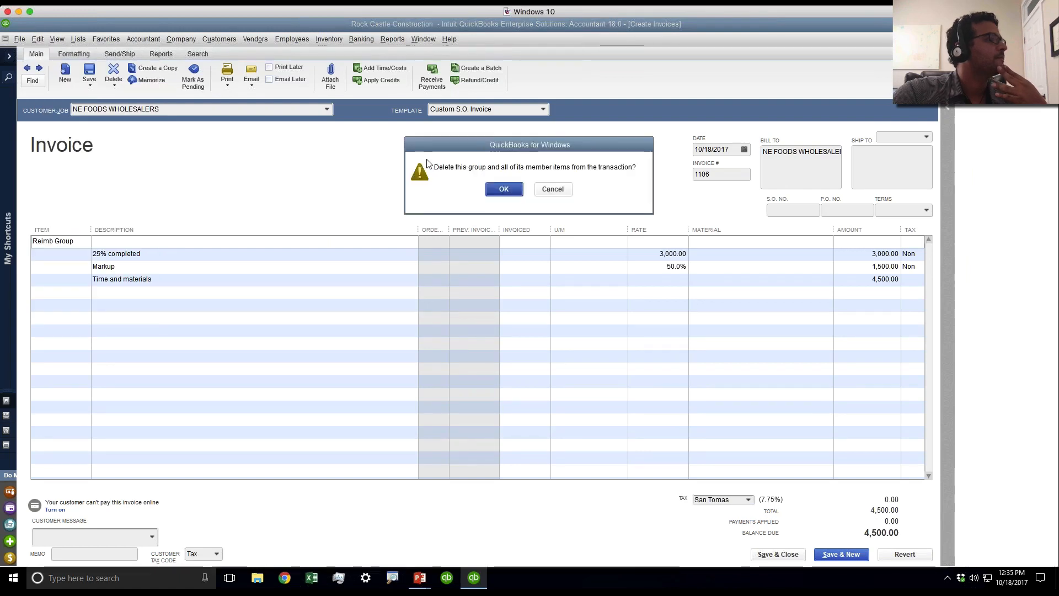
pyautogui.click(503, 189)
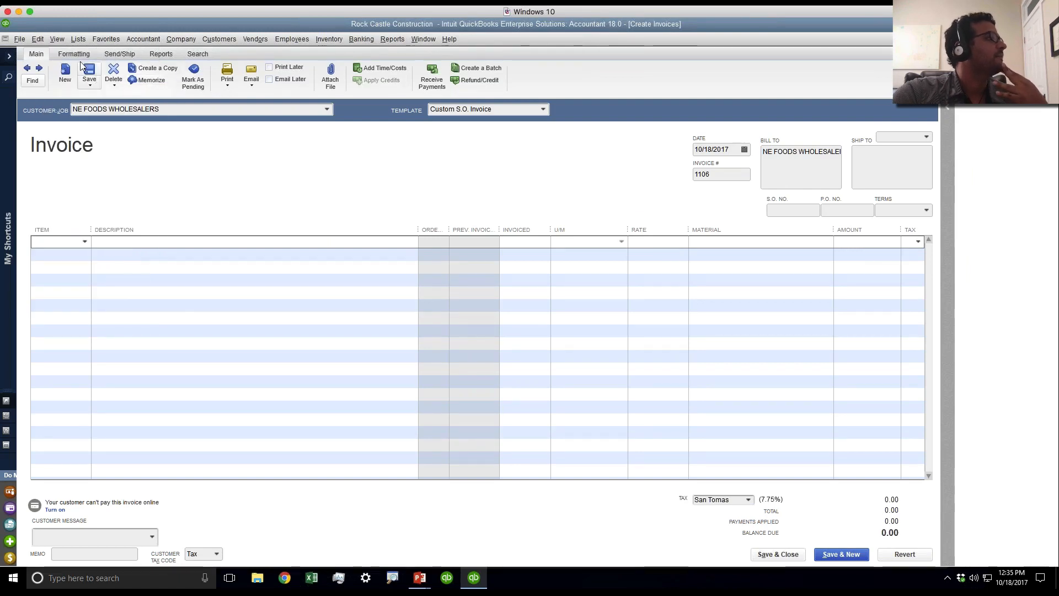
# - Add the billable Vu Contracting expense for 25% completed to the invoice from its time and costs, with a 0.0% markup
pyautogui.click(402, 73)
pyautogui.click(297, 181)
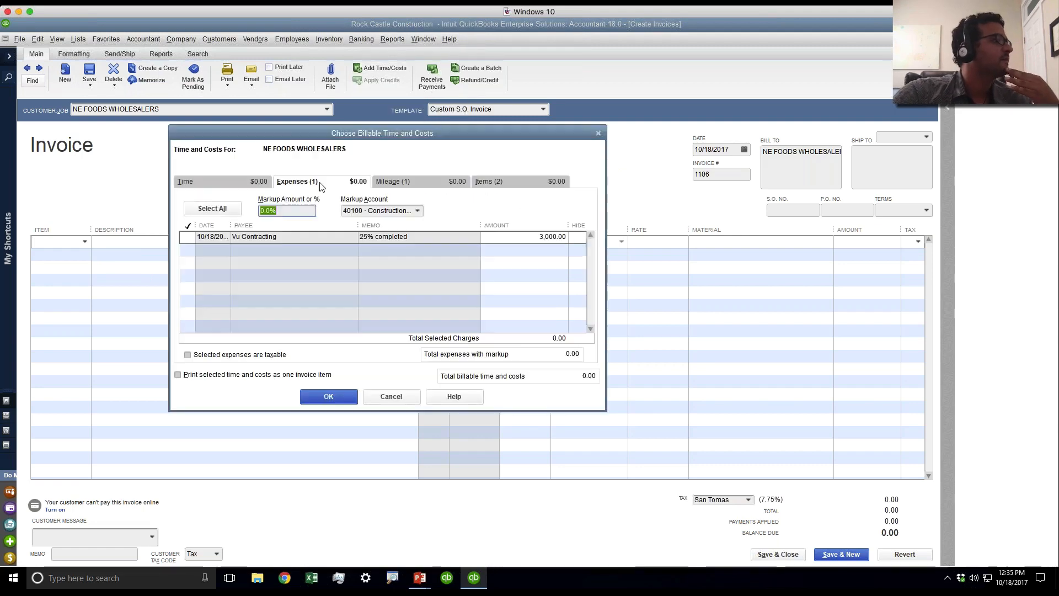
pyautogui.click(187, 237)
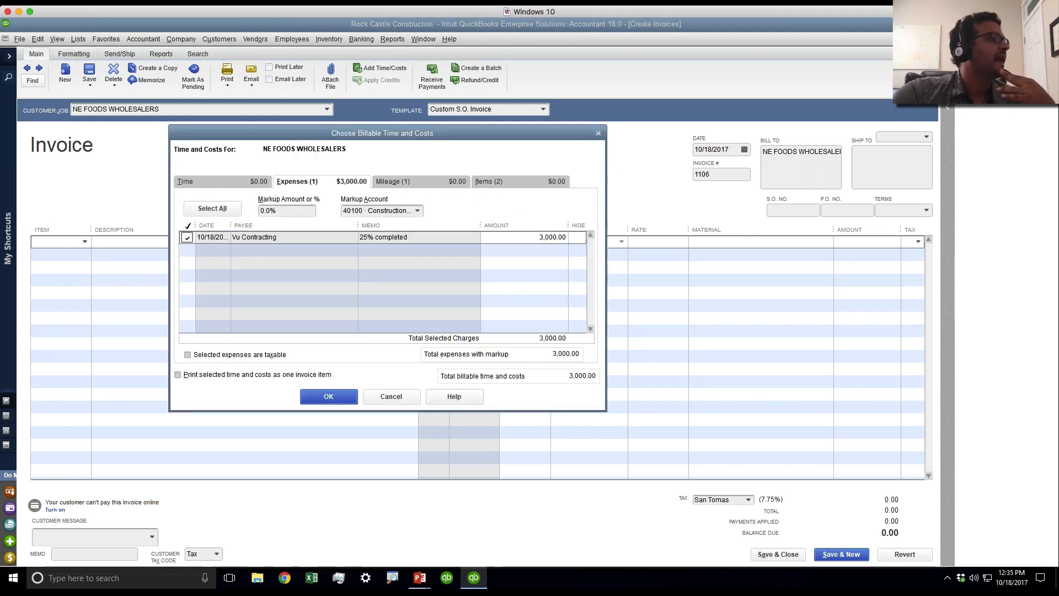
pyautogui.moveTo(301, 210); pyautogui.dragTo(238, 211)
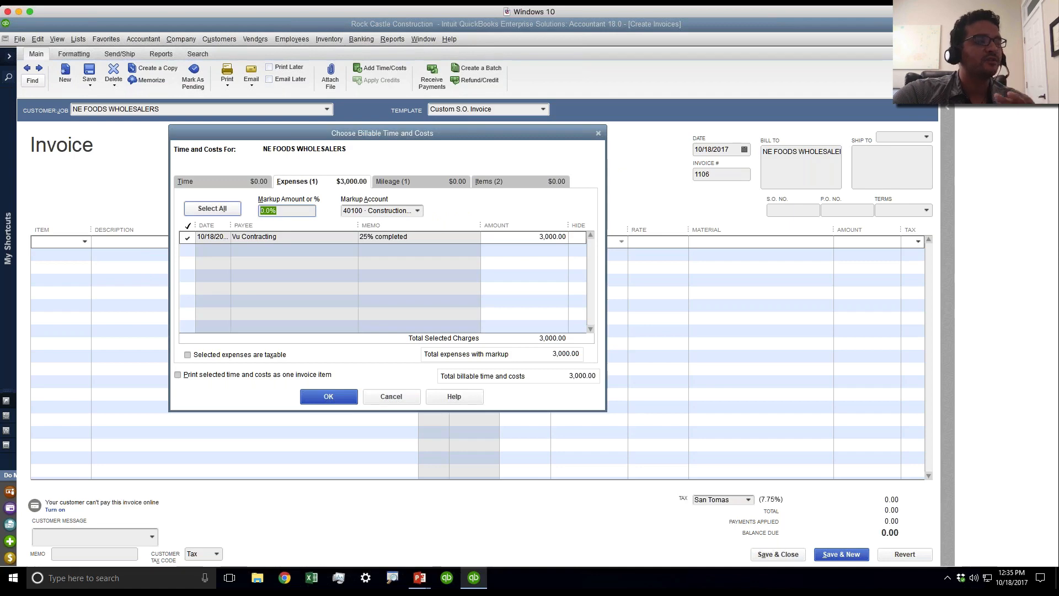
pyautogui.click(331, 396)
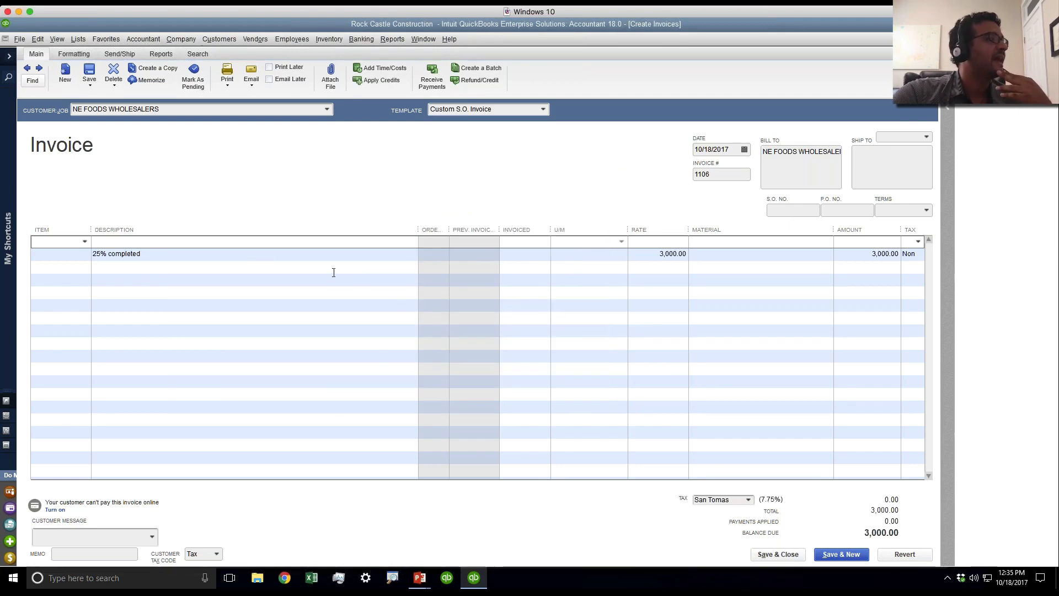
# - Set the rate of the invoice's 25% completed line to 4,500 and save the changed invoice
pyautogui.click(247, 258)
pyautogui.click(659, 254)
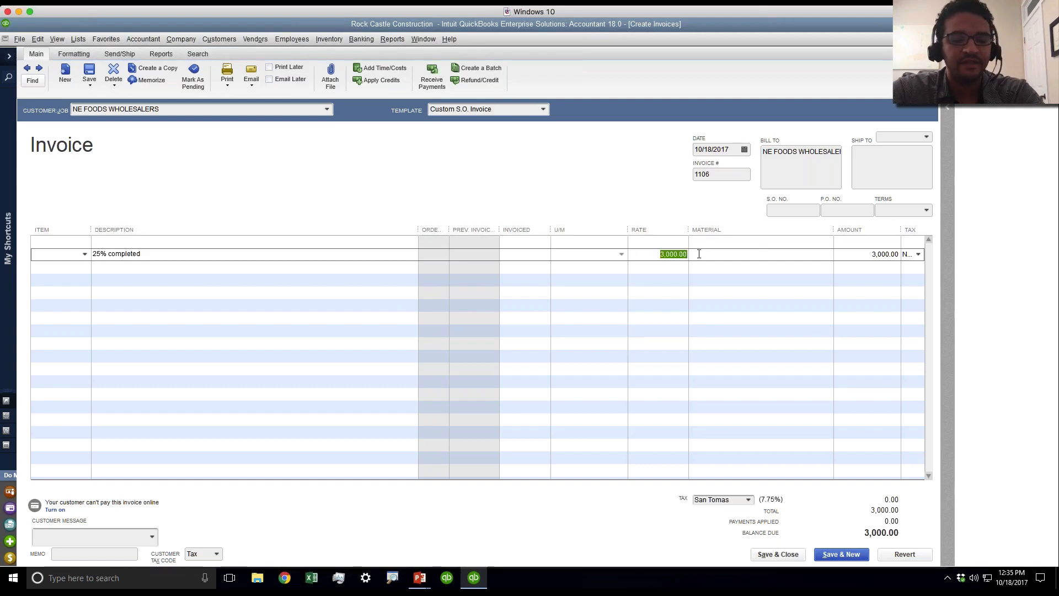
pyautogui.write('4500')
pyautogui.click(671, 268)
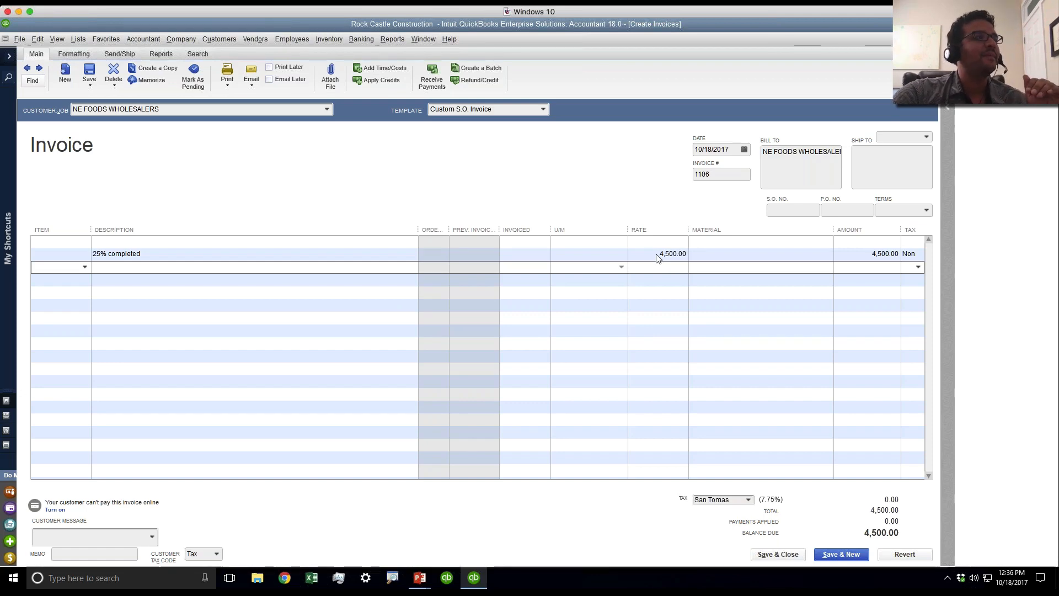
pyautogui.click(680, 254)
pyautogui.click(666, 241)
pyautogui.moveTo(655, 251); pyautogui.dragTo(703, 252)
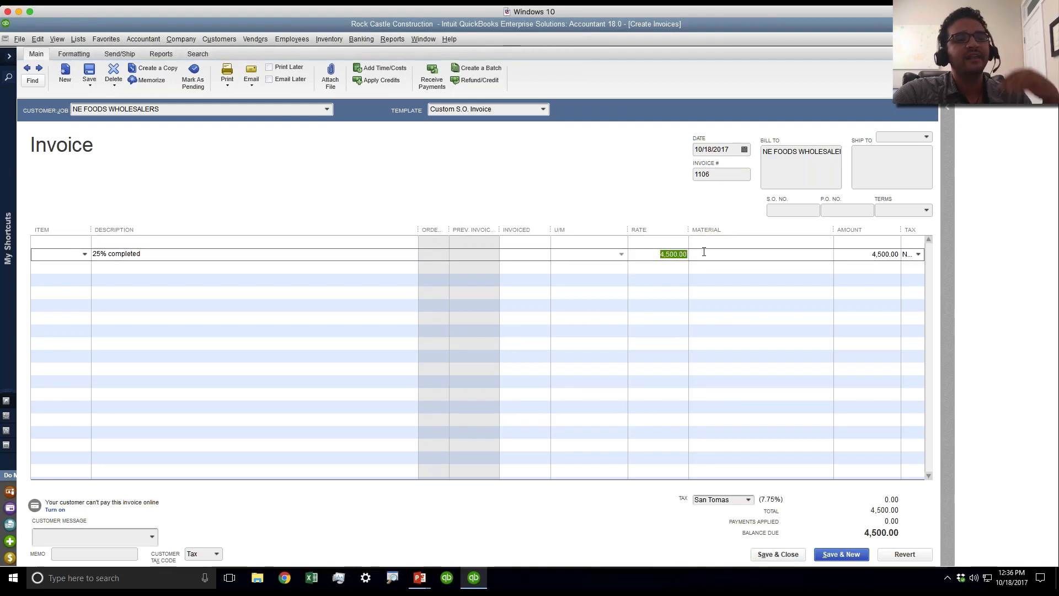
pyautogui.click(90, 71)
pyautogui.click(479, 189)
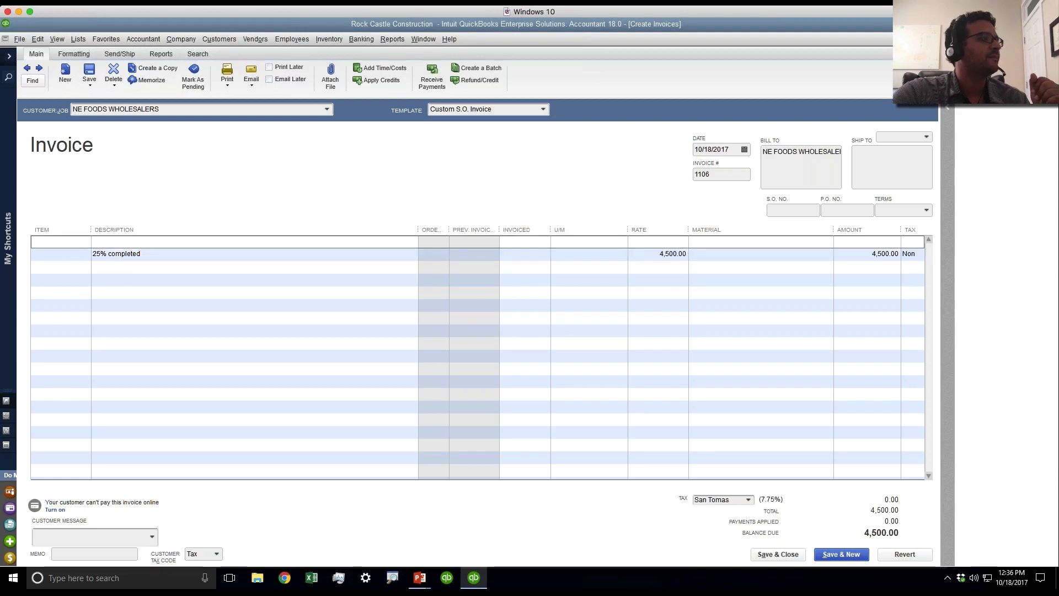
# - Examine the Profit & Loss report for Today by Customer:Job, and close the report and invoice to return to the Customer Center
pyautogui.click(392, 39)
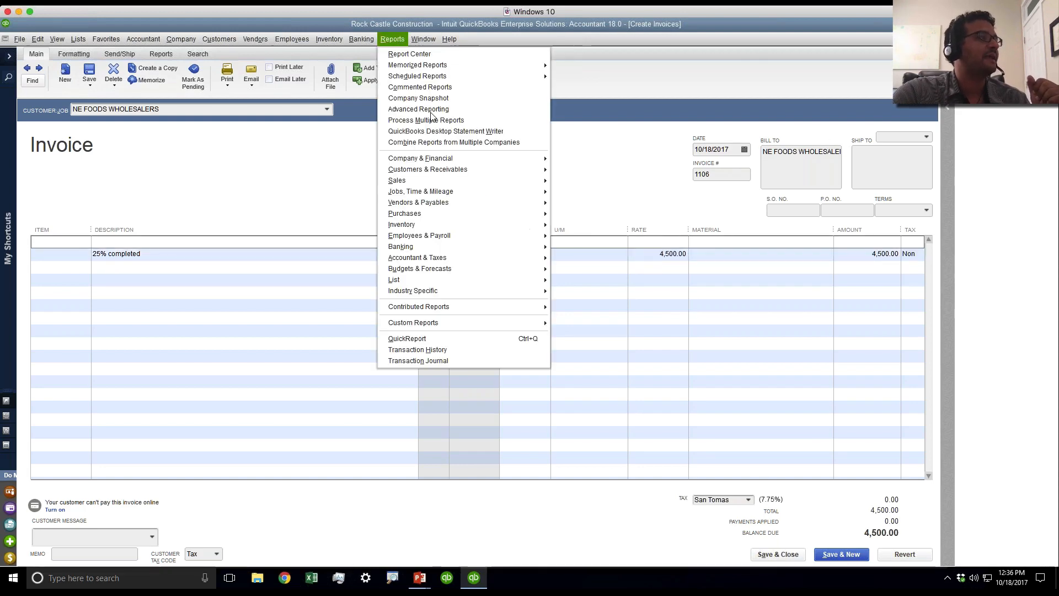
pyautogui.moveTo(524, 159)
pyautogui.click(571, 160)
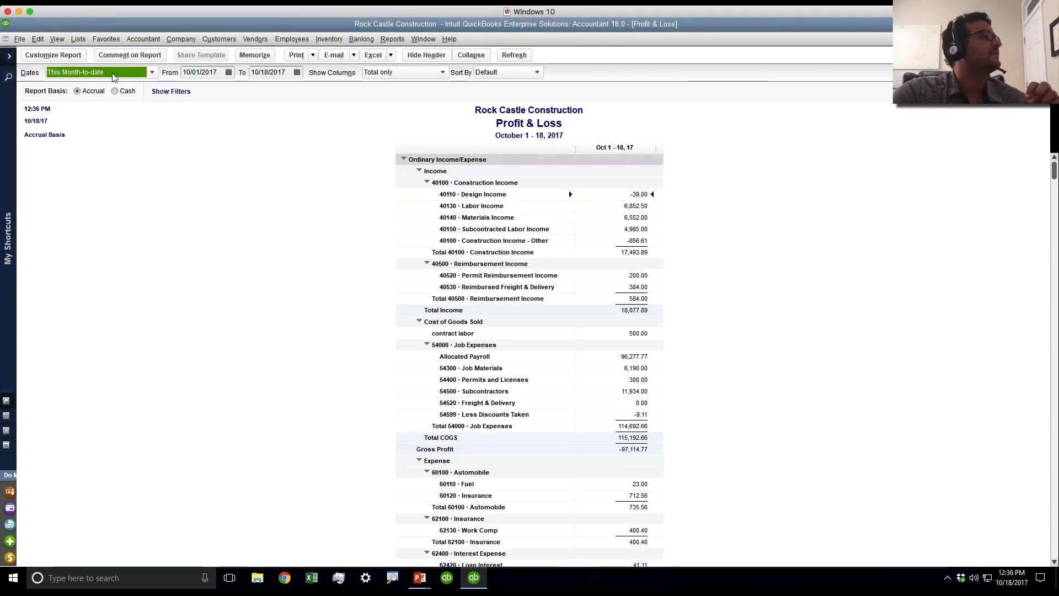
pyautogui.click(105, 73)
pyautogui.click(60, 98)
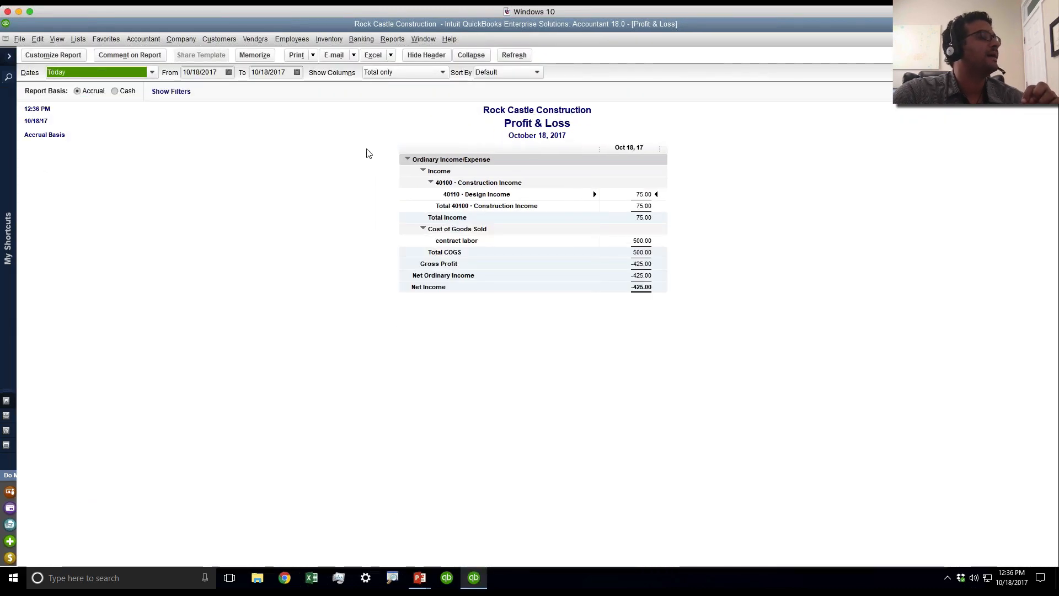
pyautogui.click(423, 72)
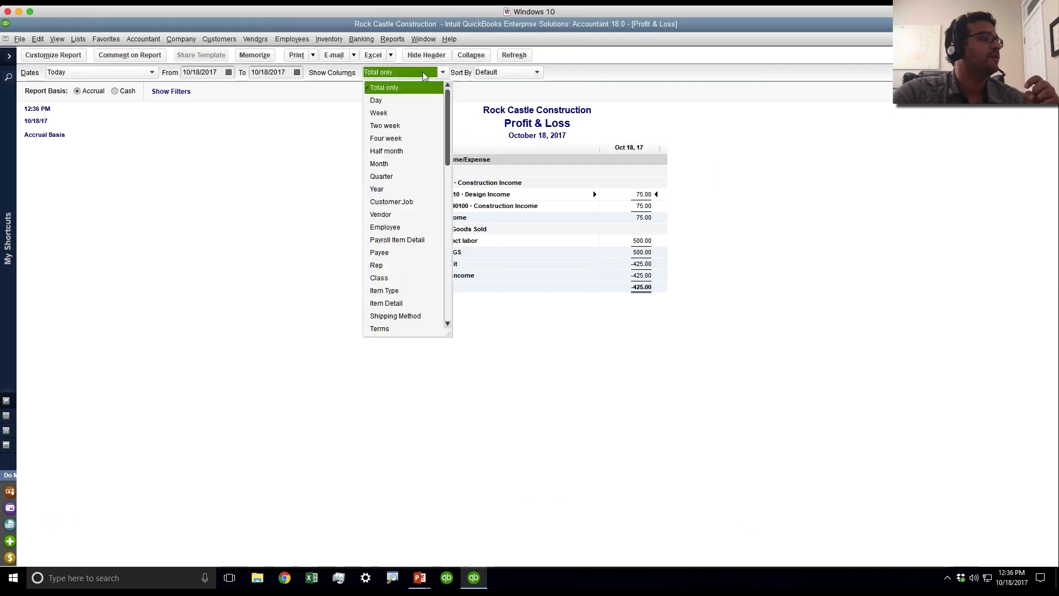
pyautogui.click(403, 201)
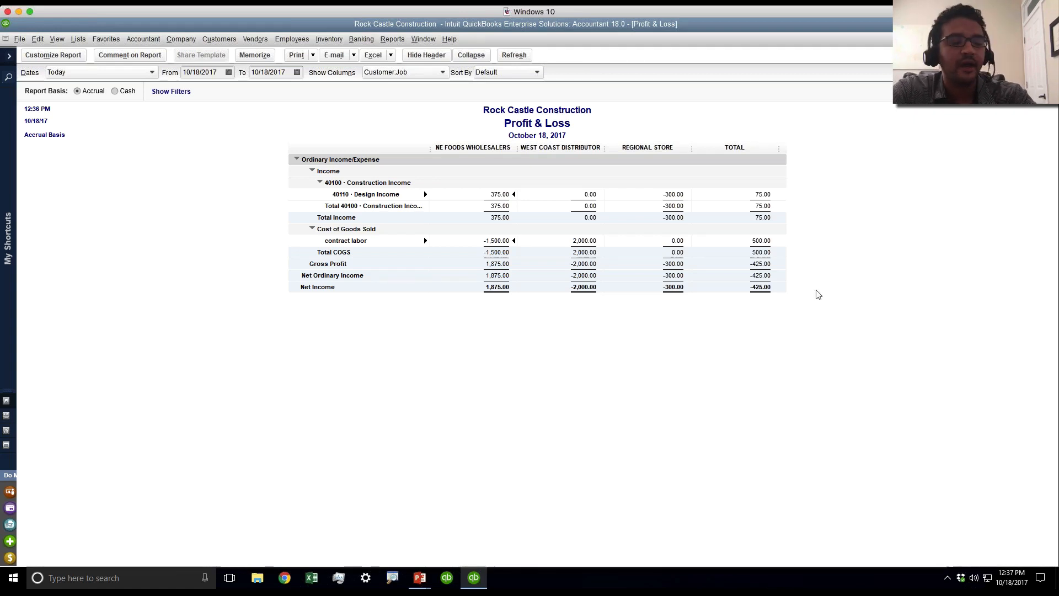
pyautogui.press('Escape')
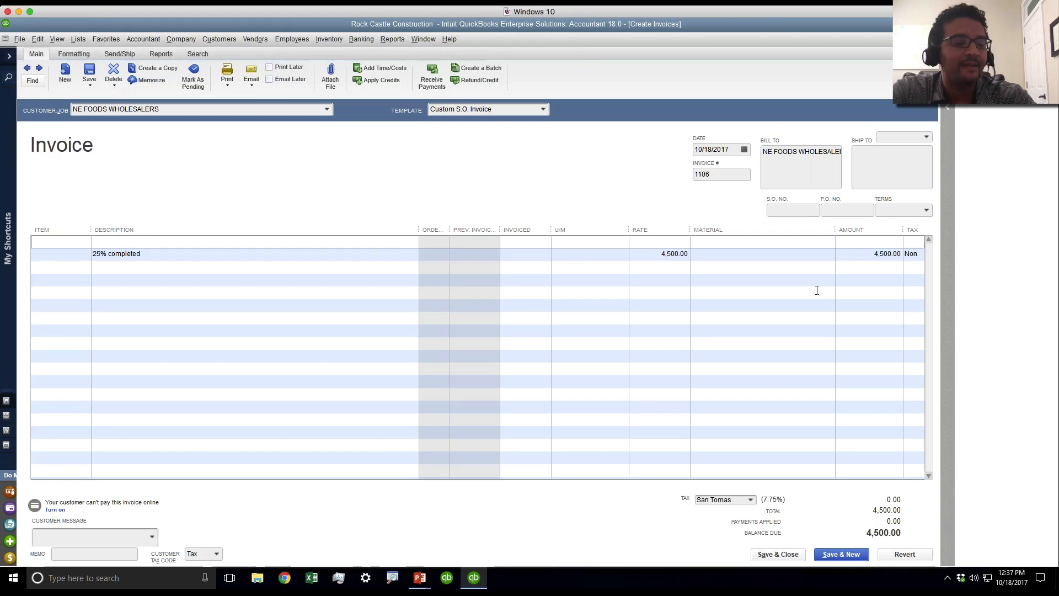
pyautogui.press('Escape')
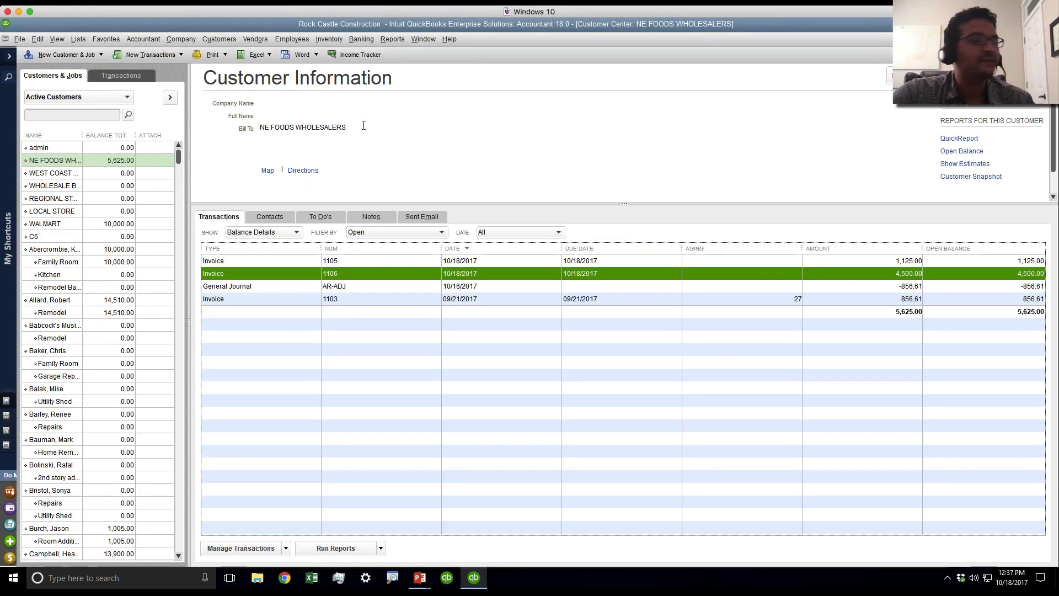
# - Start a new vendor bill for Vu Contracting
pyautogui.click(249, 40)
pyautogui.click(268, 81)
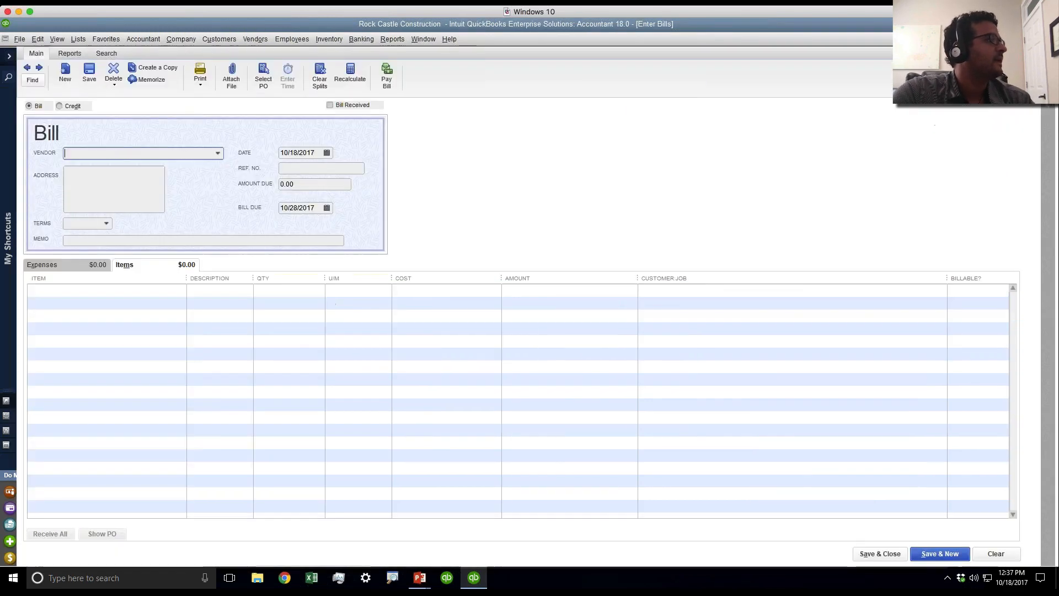
pyautogui.click(218, 153)
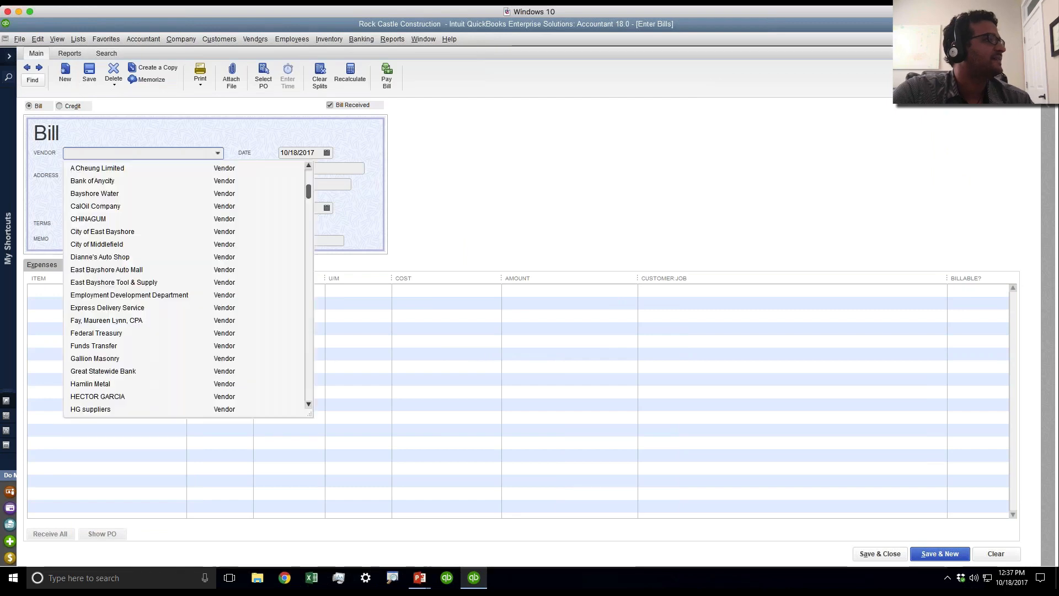
pyautogui.write('v')
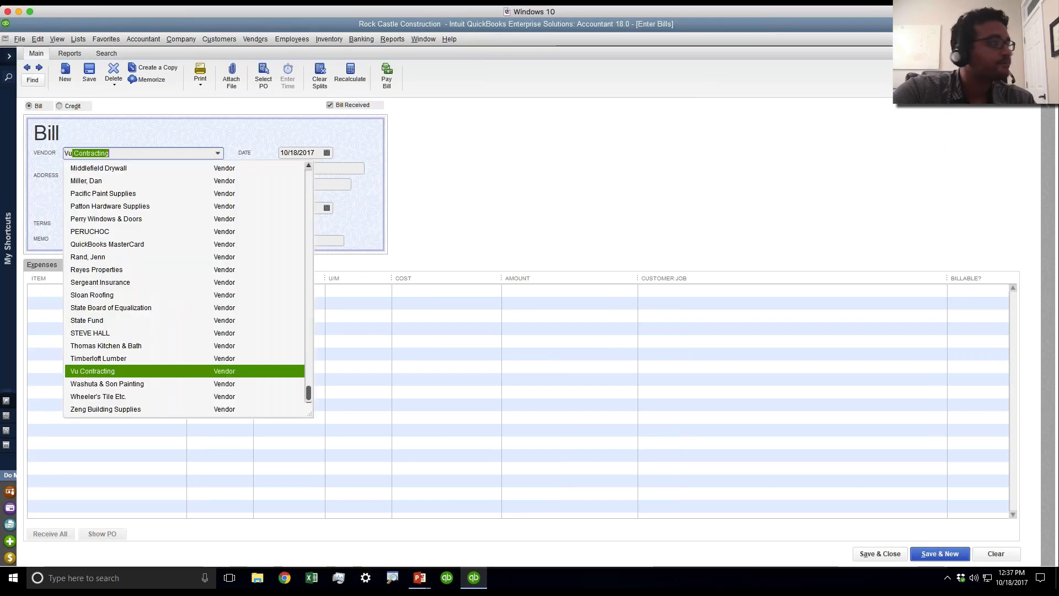
pyautogui.click(108, 368)
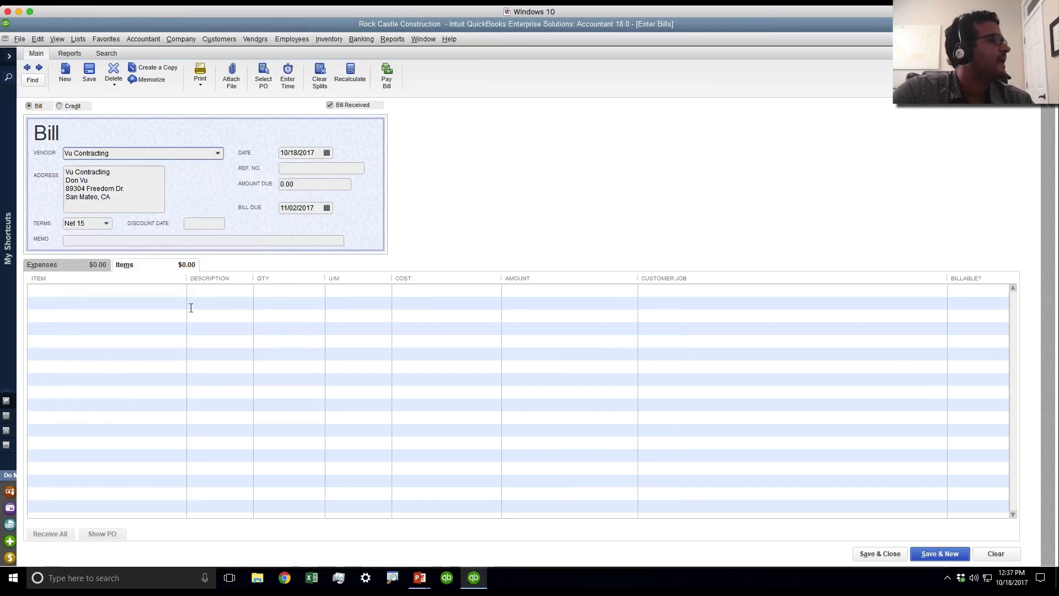
# - Enter the Framing service item on the bill's first item line
pyautogui.click(175, 290)
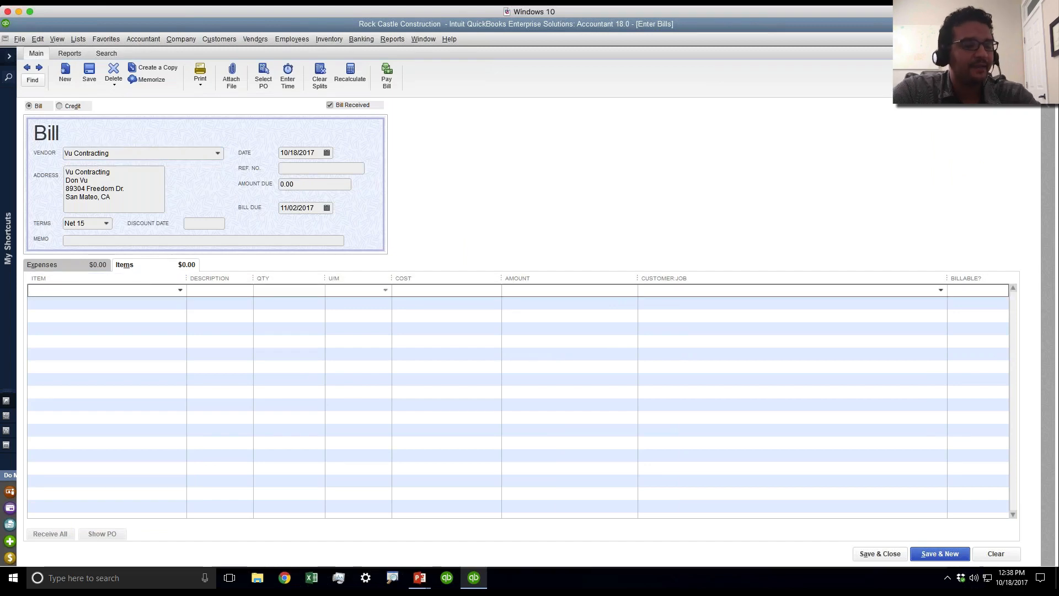
pyautogui.press('ctrl')
pyautogui.click(179, 290)
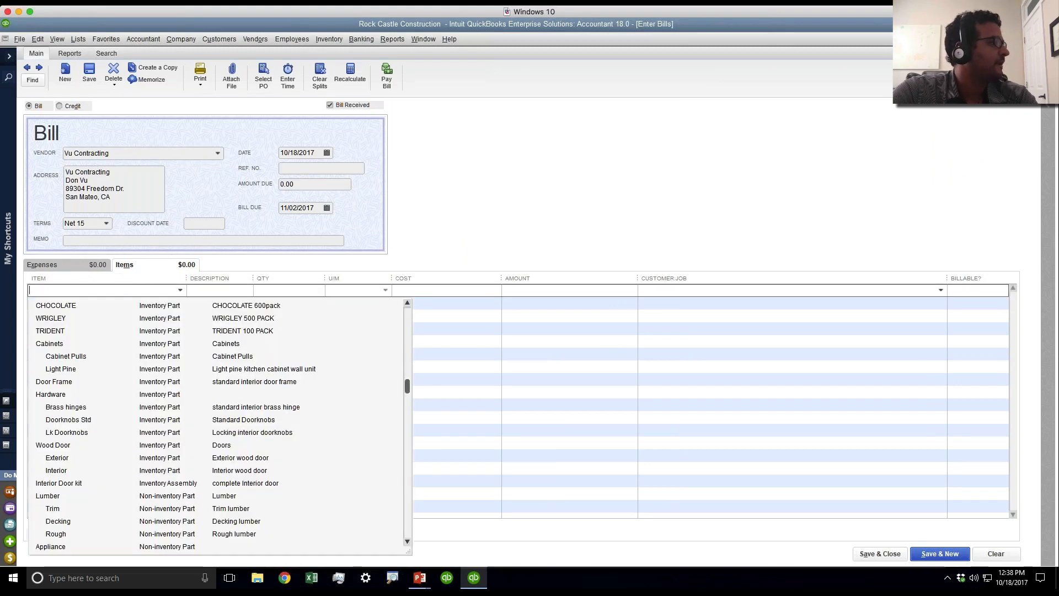
pyautogui.moveTo(406, 382); pyautogui.dragTo(405, 314)
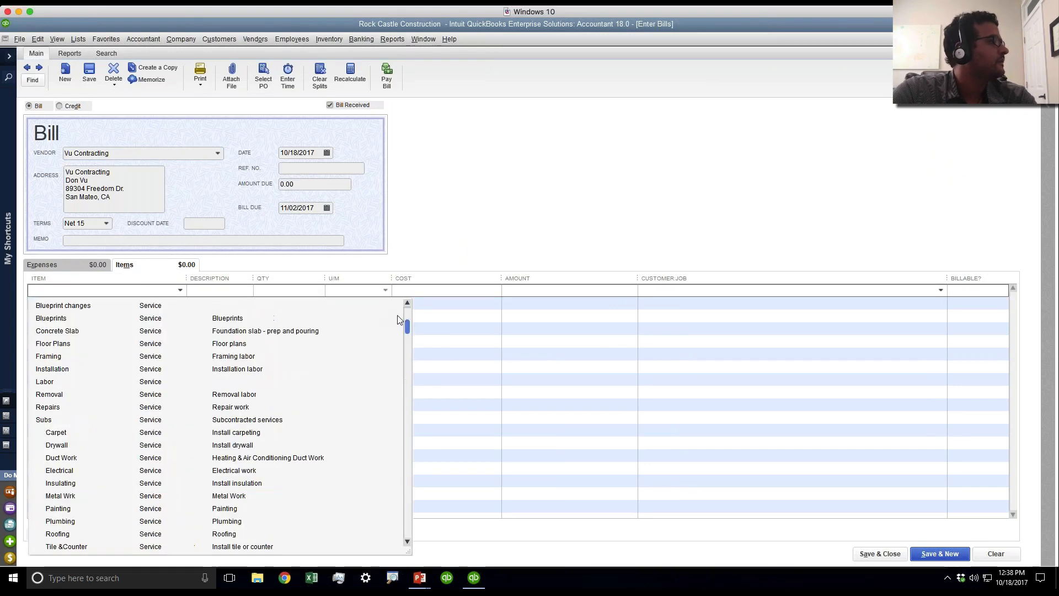
pyautogui.click(58, 357)
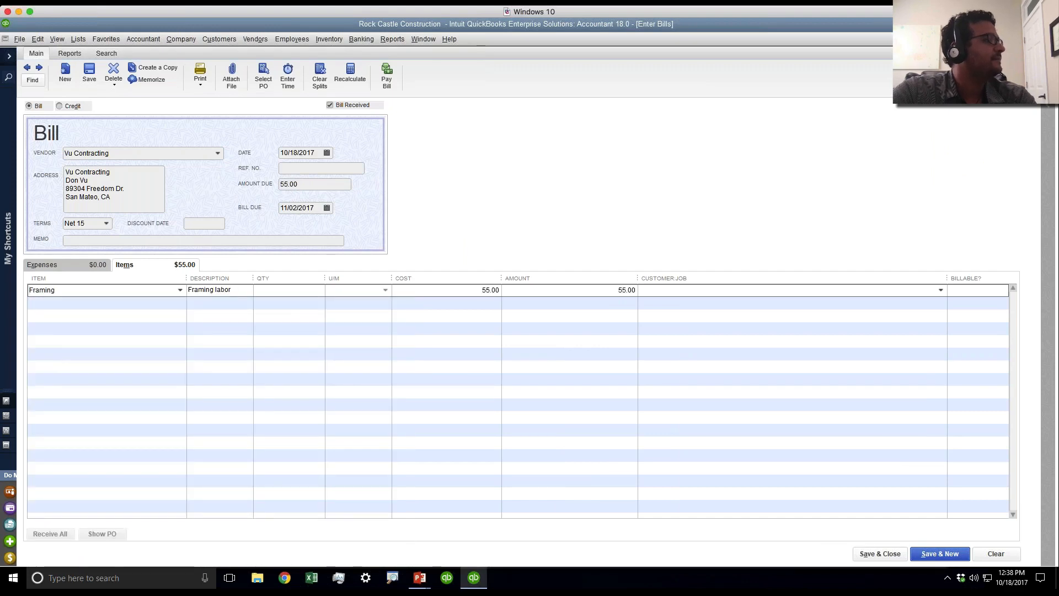
# - Give the first Framing line a quantity of 8 at a cost of 40, billable to customer WALMART
pyautogui.click(294, 291)
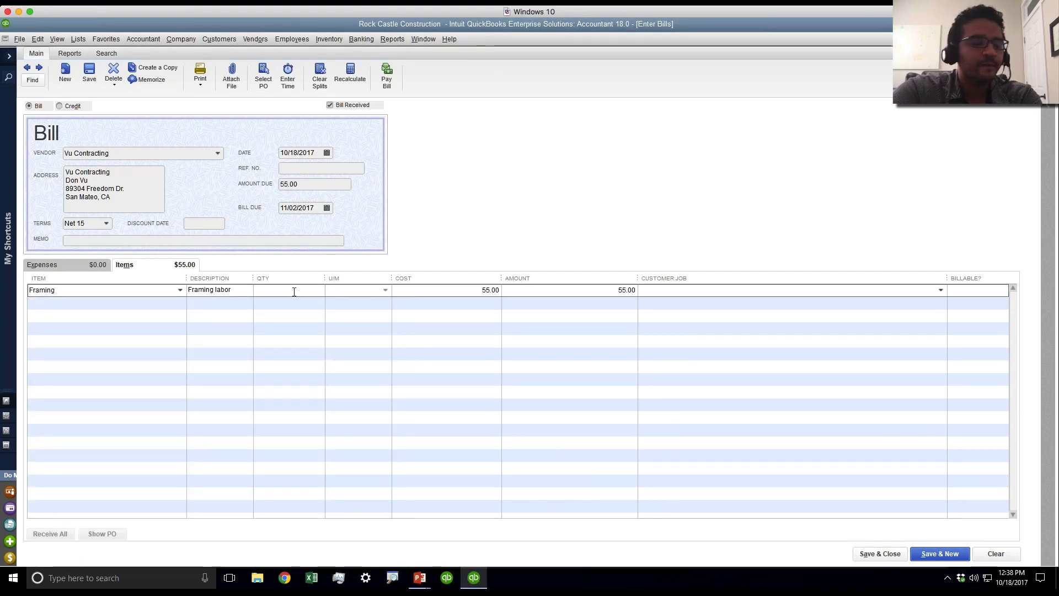
pyautogui.write('8')
pyautogui.press('Tab')
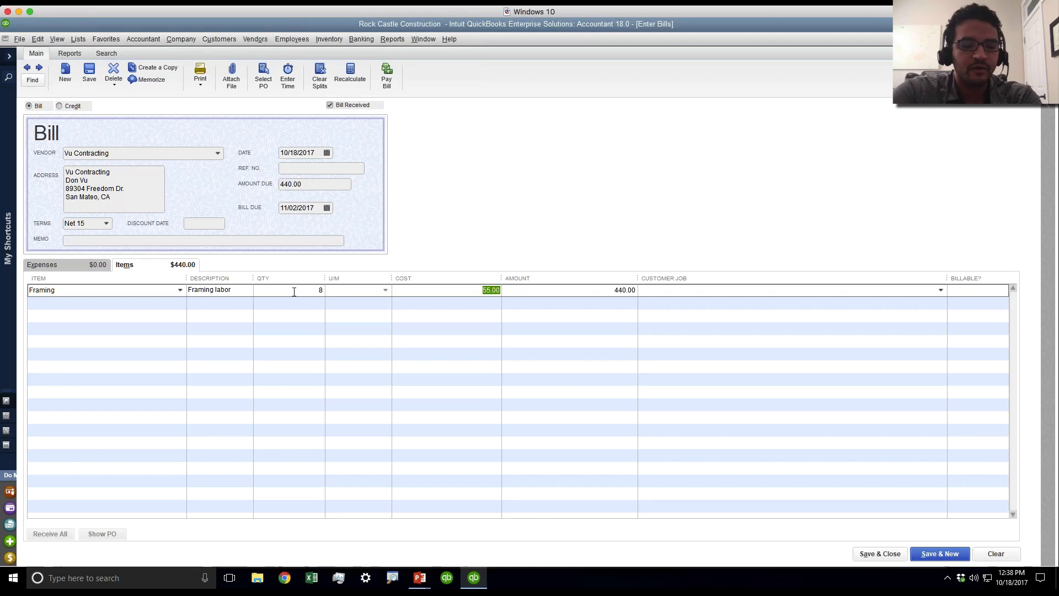
pyautogui.write('40')
pyautogui.press('Tab')
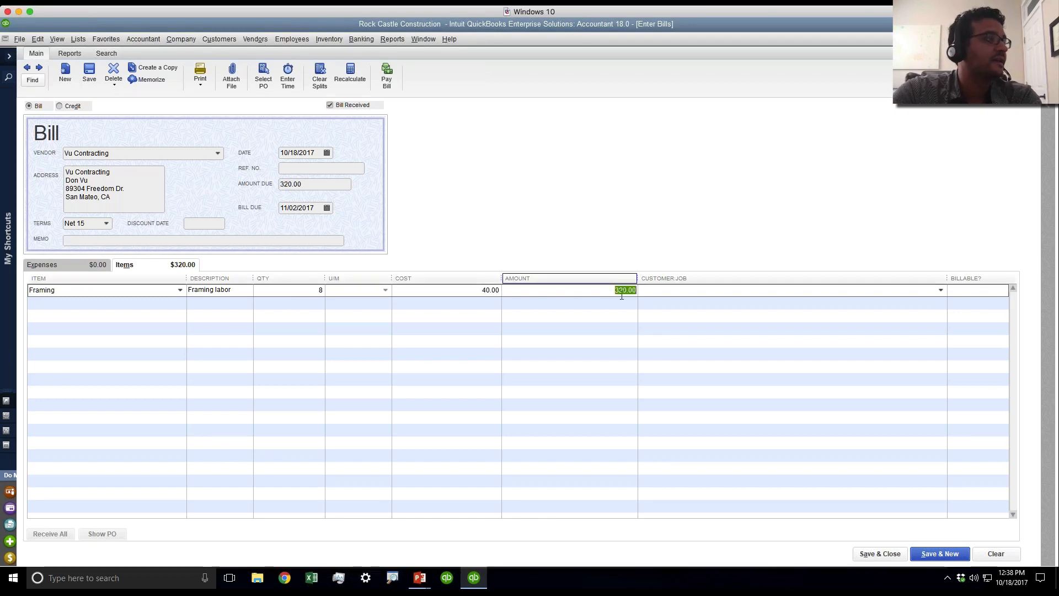
pyautogui.press('Tab')
pyautogui.click(941, 289)
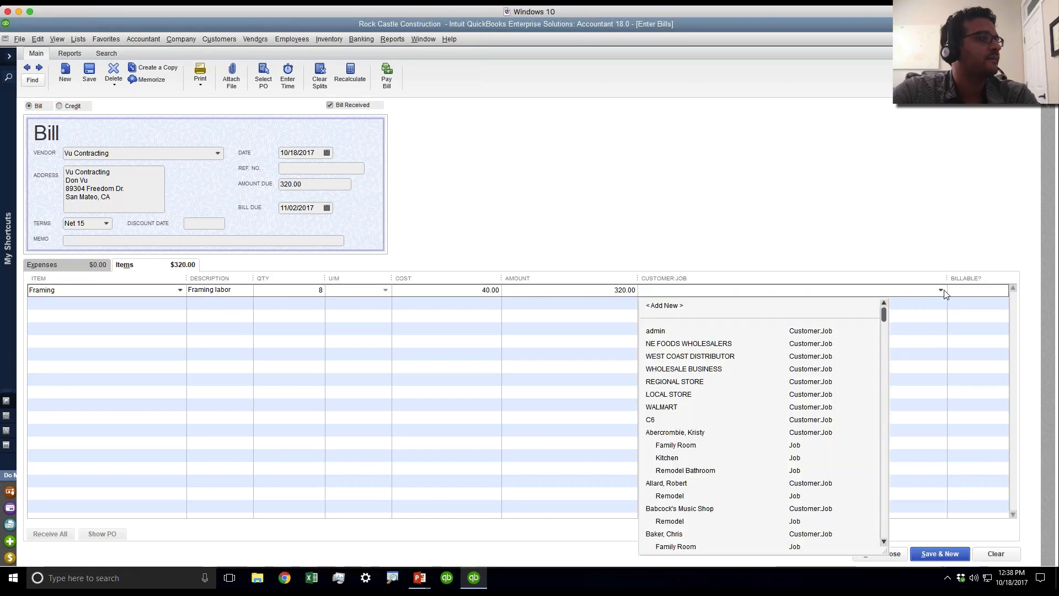
pyautogui.click(664, 408)
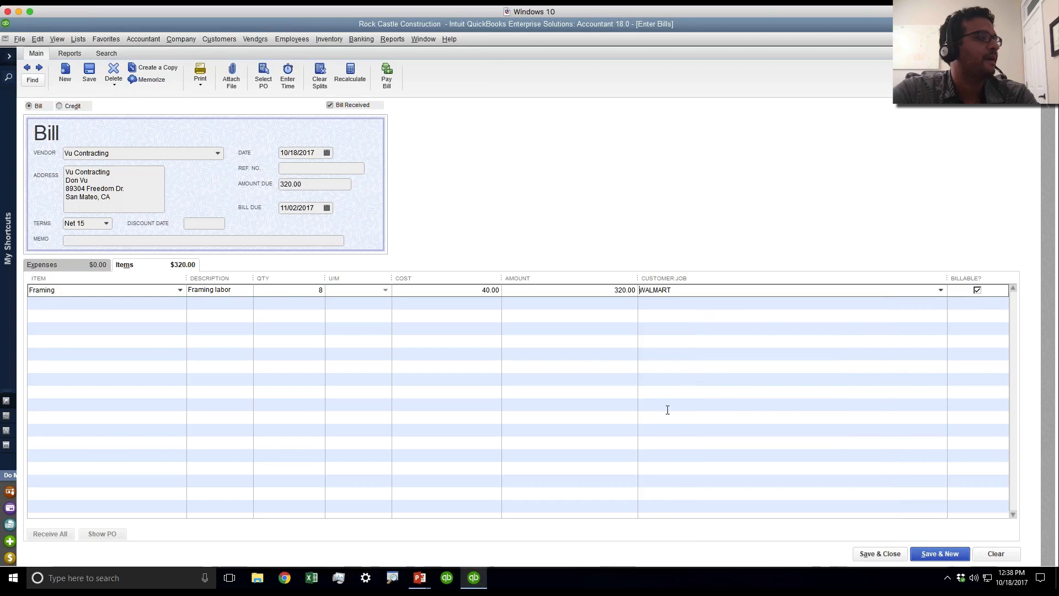
# - Enter the Framing service item on the bill's second item line
pyautogui.click(143, 307)
pyautogui.write('far')
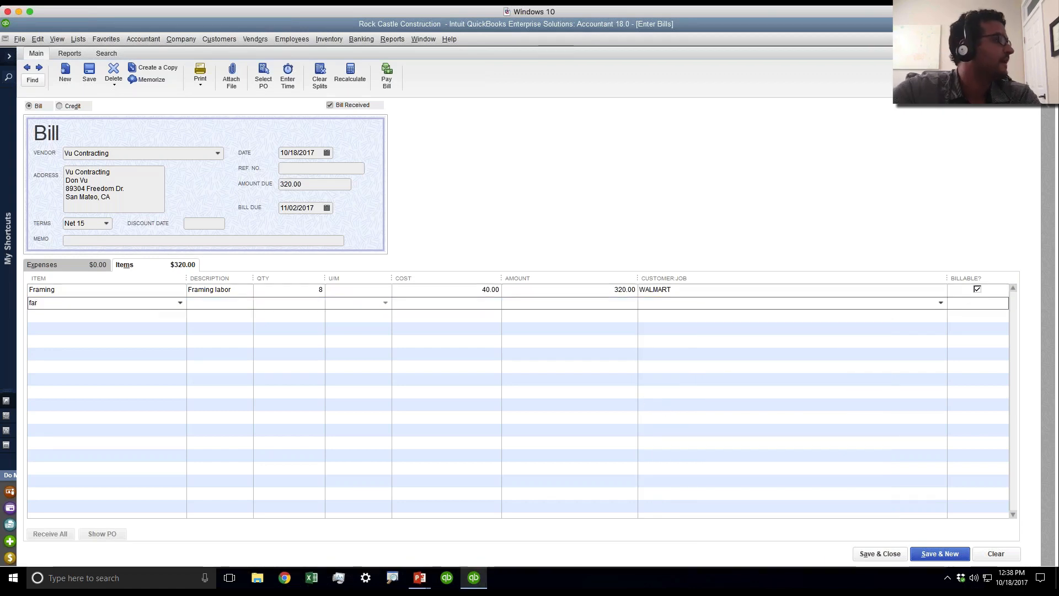
pyautogui.press('BackSpace')
pyautogui.press('BackSpace')
pyautogui.press('BackSpace')
pyautogui.write('Framing')
pyautogui.press('Tab')
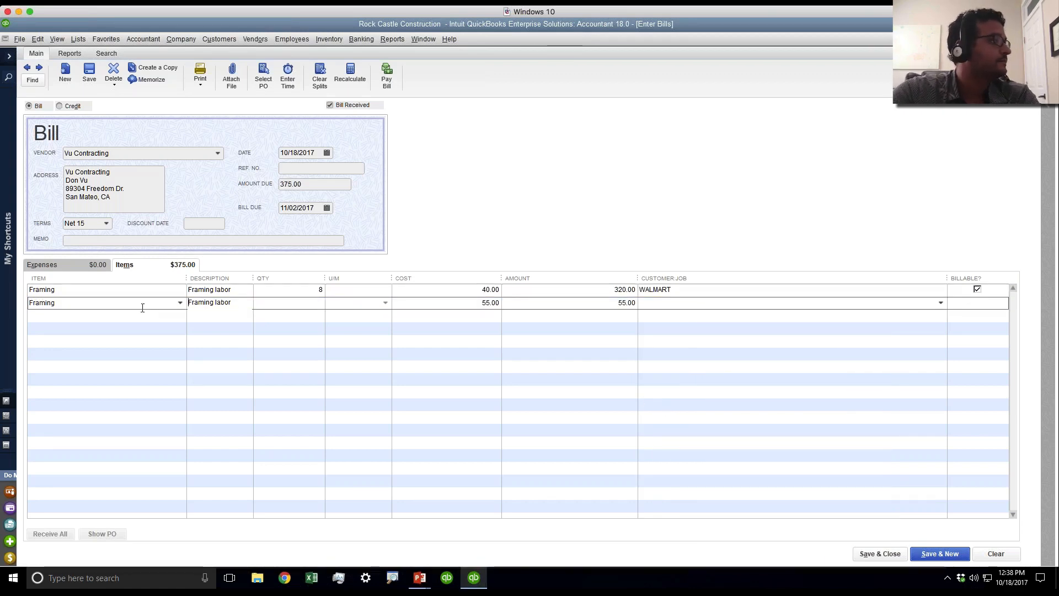
# - Give the second Framing line a quantity of 10 for customer WALMART, leaving it non-billable
pyautogui.click(313, 308)
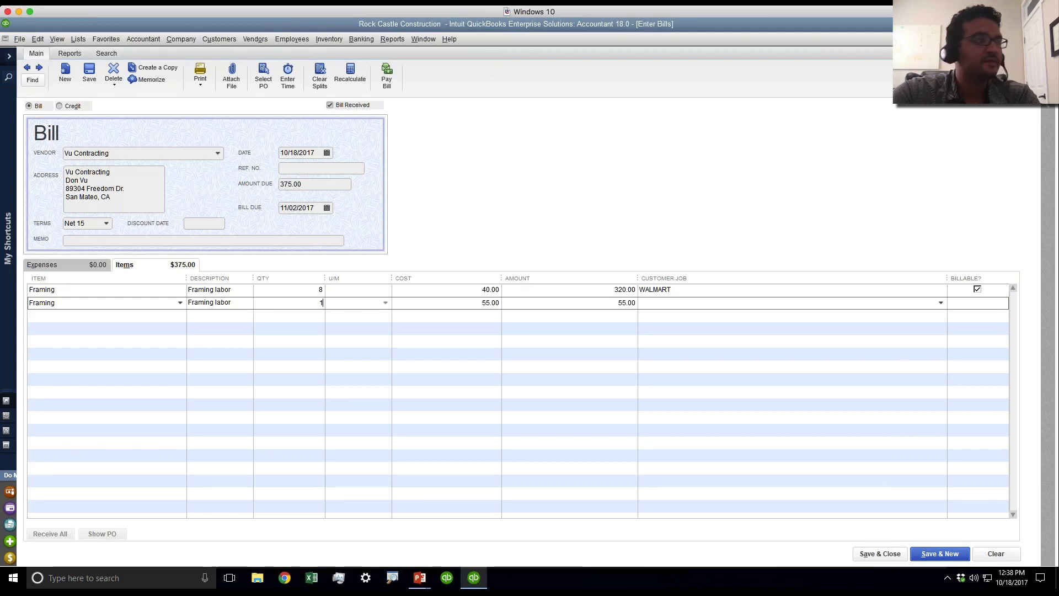
pyautogui.write('10')
pyautogui.press('Tab')
pyautogui.press('Tab')
pyautogui.click(687, 304)
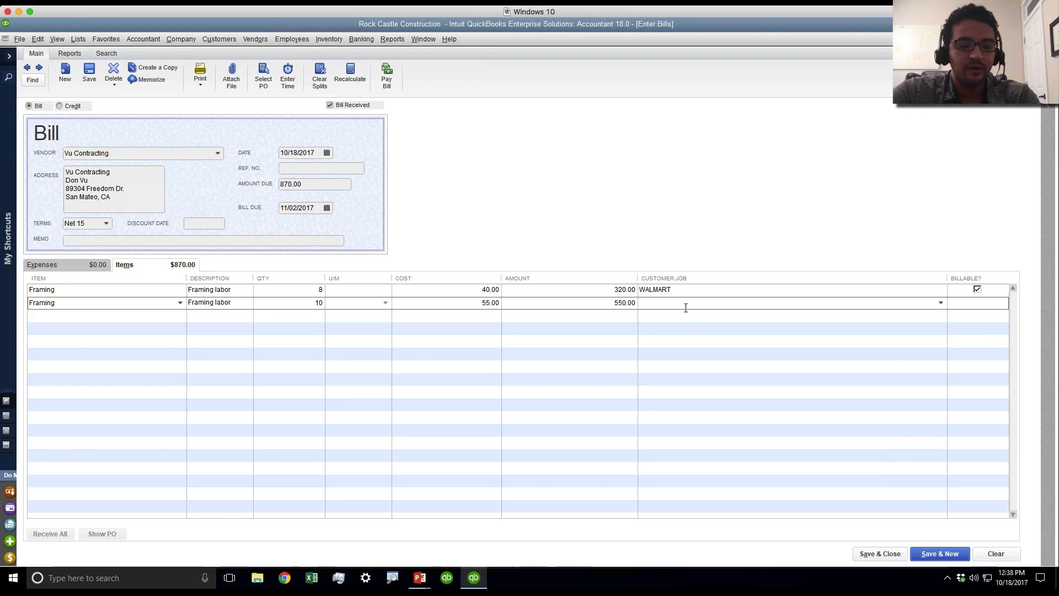
pyautogui.write('WALMART')
pyautogui.press('Tab')
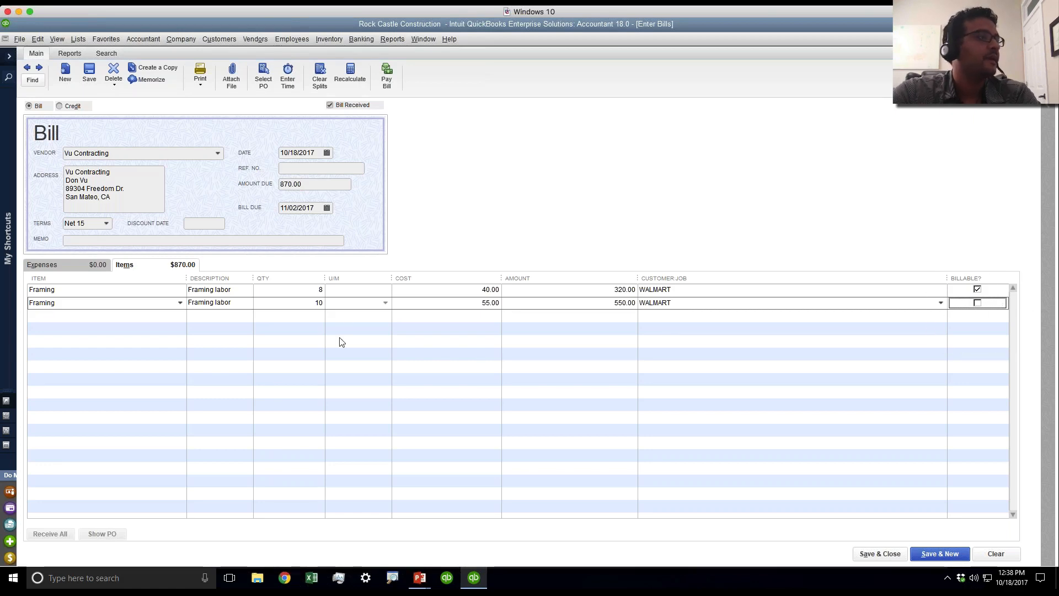
# - Add a third Framing line to the bill, billable to customer NE FOODS WHOLESALERS
pyautogui.click(173, 316)
pyautogui.click(180, 316)
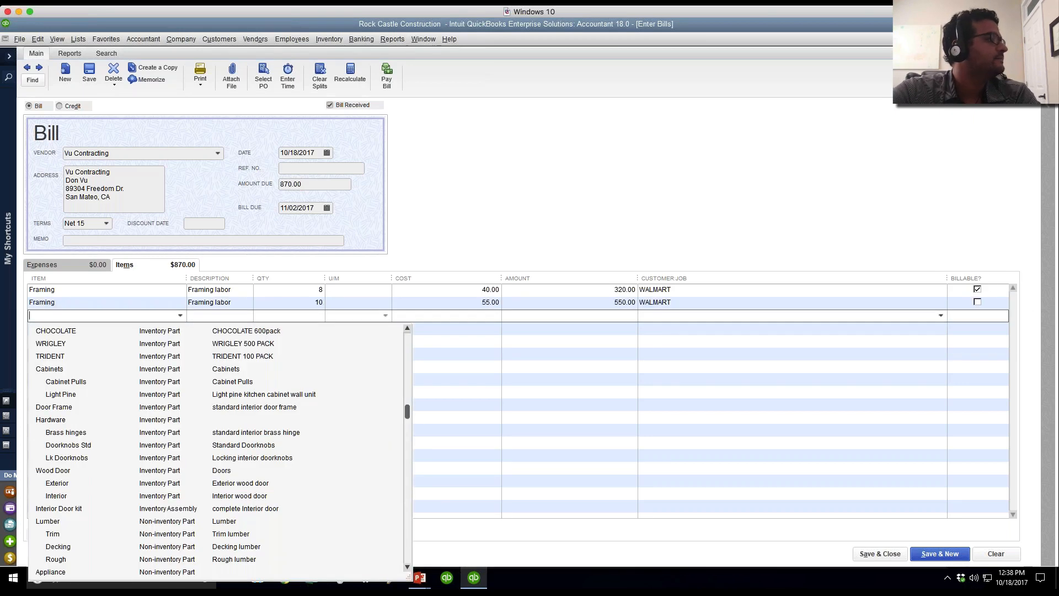
pyautogui.write('Framing')
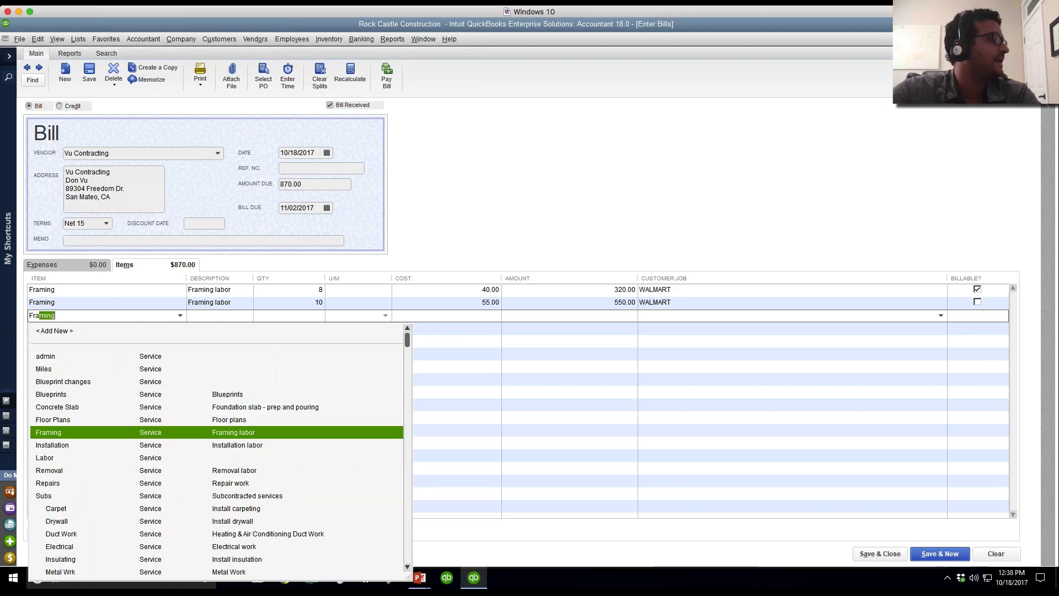
pyautogui.click(58, 432)
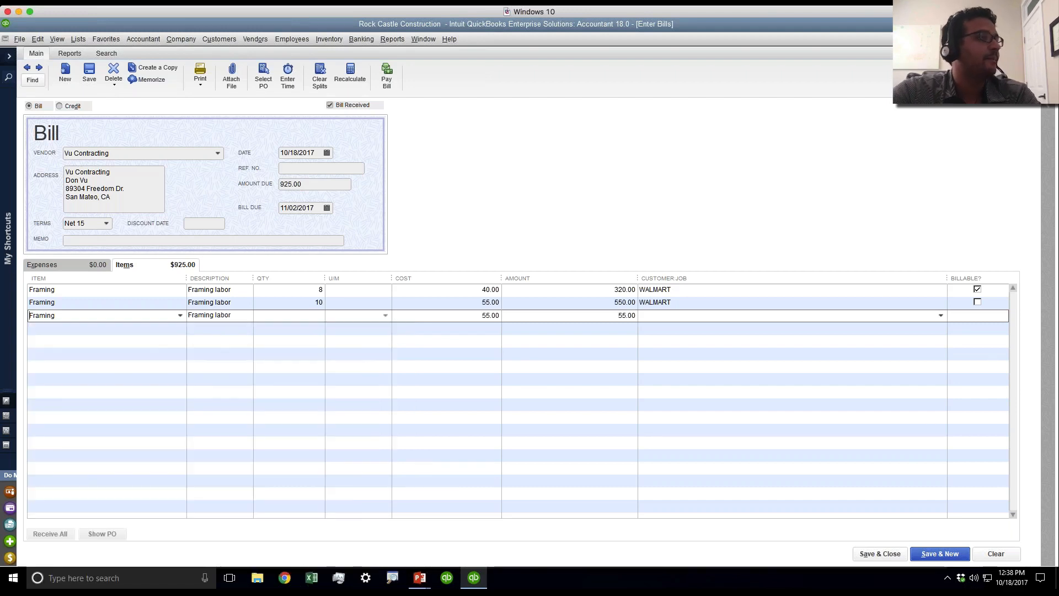
pyautogui.click(939, 317)
pyautogui.click(760, 358)
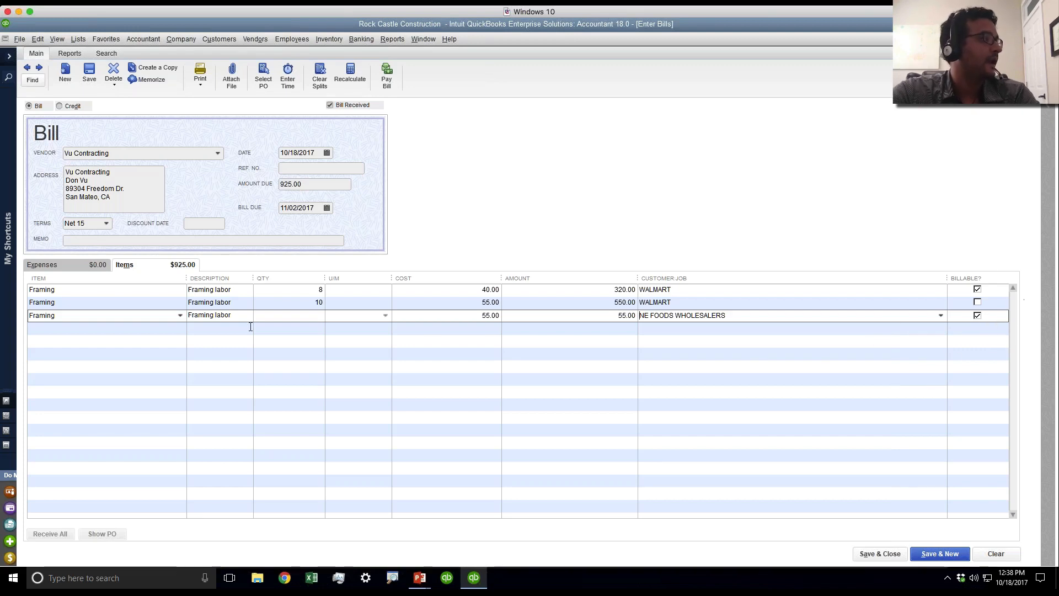
# - Set the third Framing line's quantity to 2, and save and close the bill
pyautogui.click(276, 315)
pyautogui.write('2')
pyautogui.press('Tab')
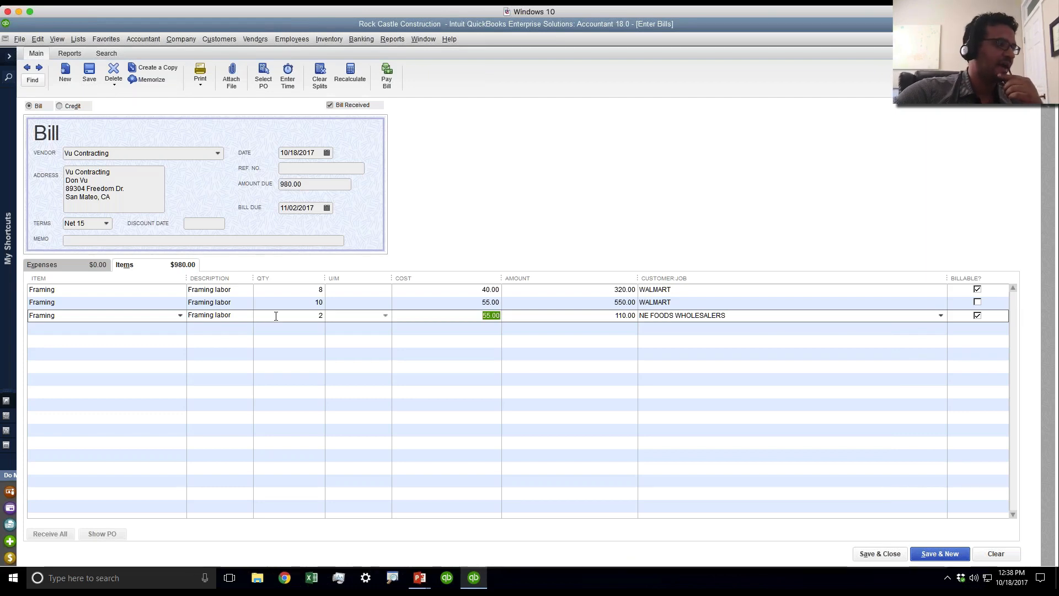
pyautogui.click(881, 554)
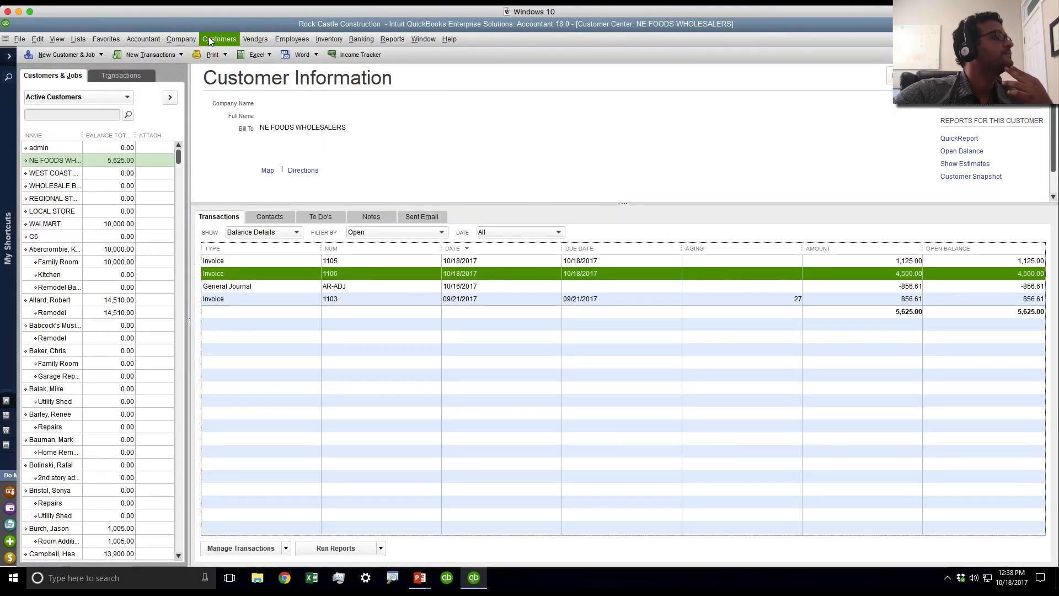
# - Start a new invoice for customer WALMART
pyautogui.click(226, 38)
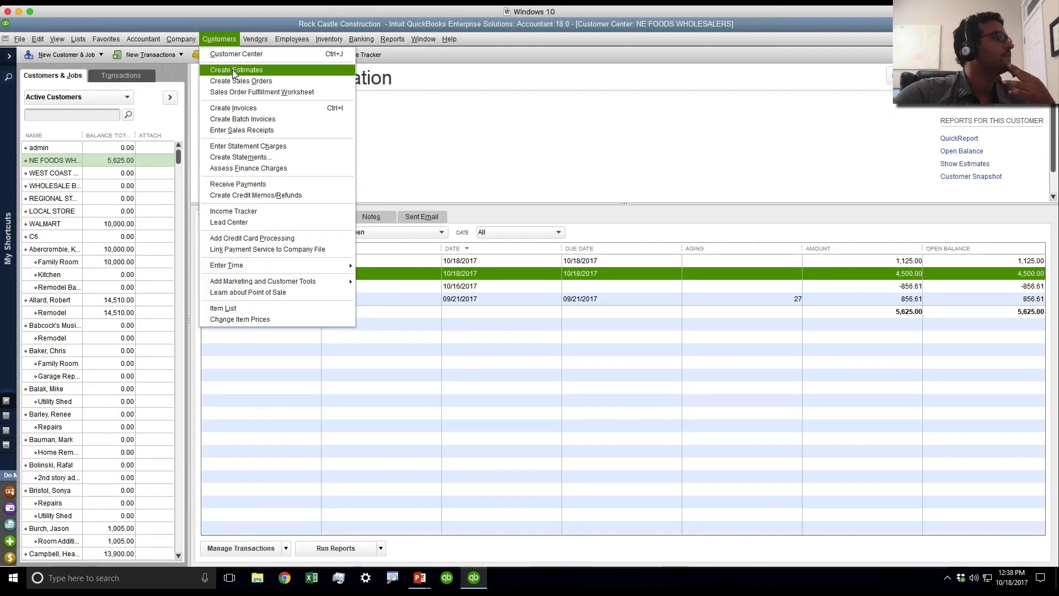
pyautogui.click(240, 108)
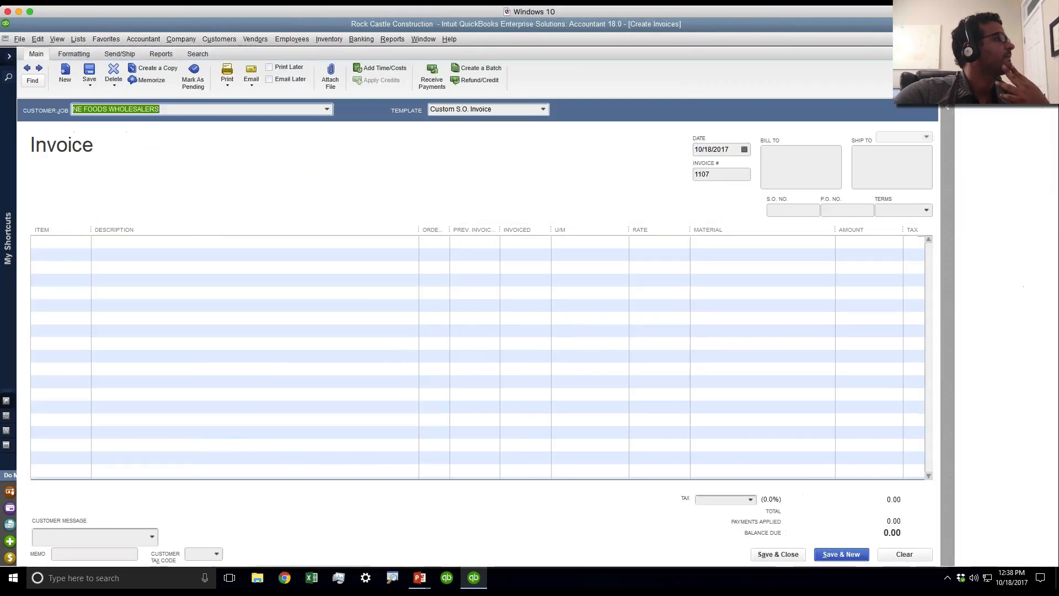
pyautogui.click(327, 109)
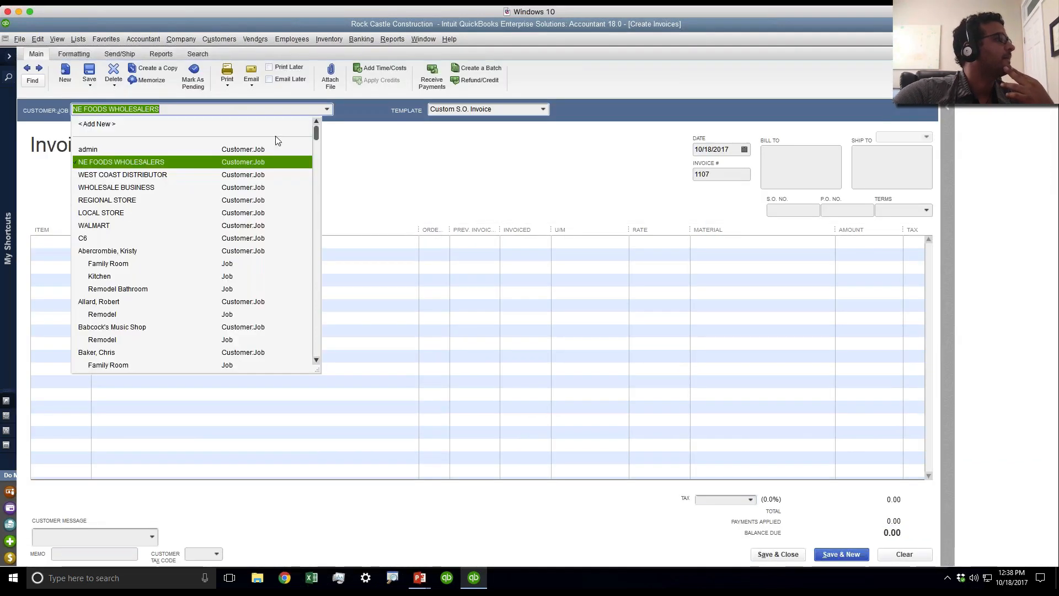
pyautogui.click(152, 224)
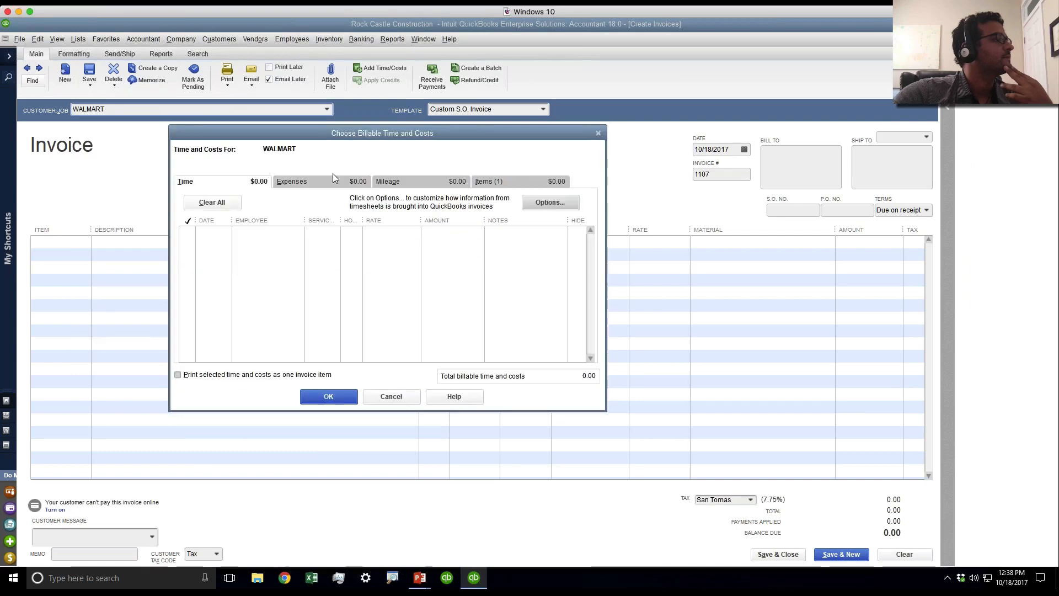
# - Add the billable Framing item with quantity 8 from WALMART's billable time and costs to the invoice
pyautogui.moveTo(327, 130); pyautogui.dragTo(304, 143)
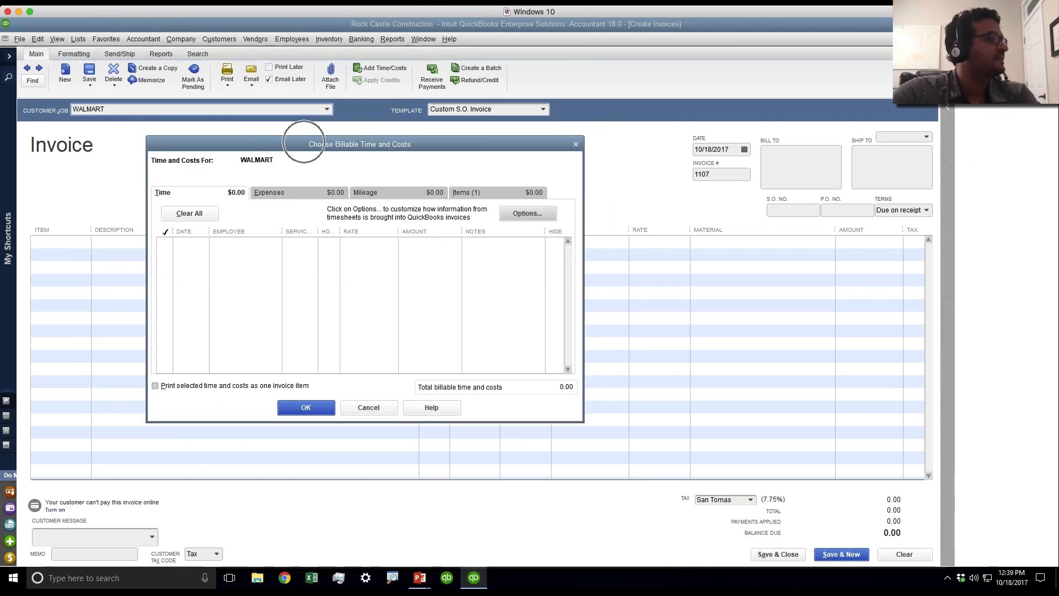
pyautogui.click(475, 194)
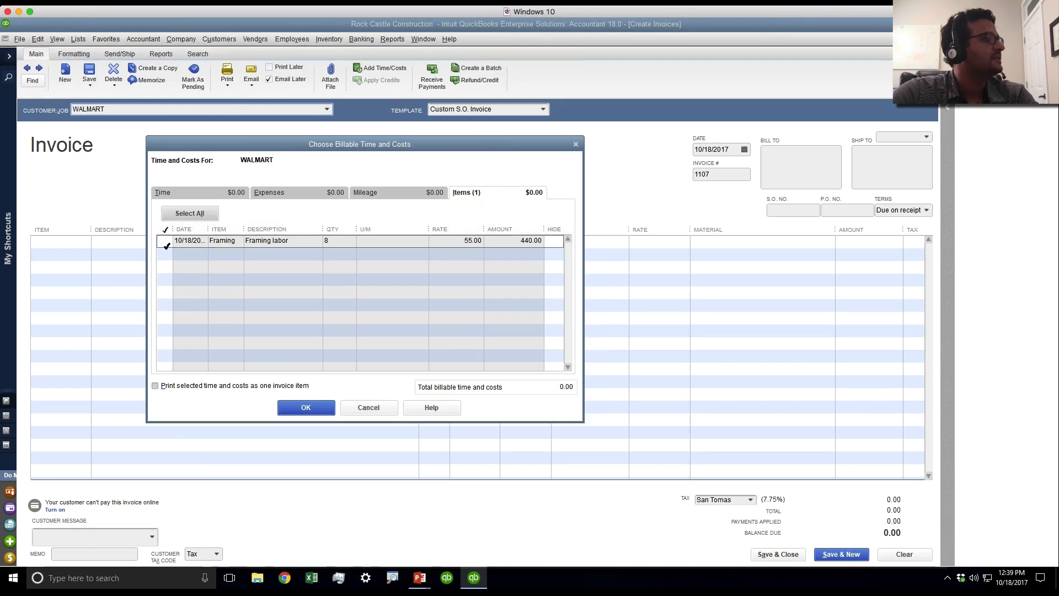
pyautogui.click(164, 241)
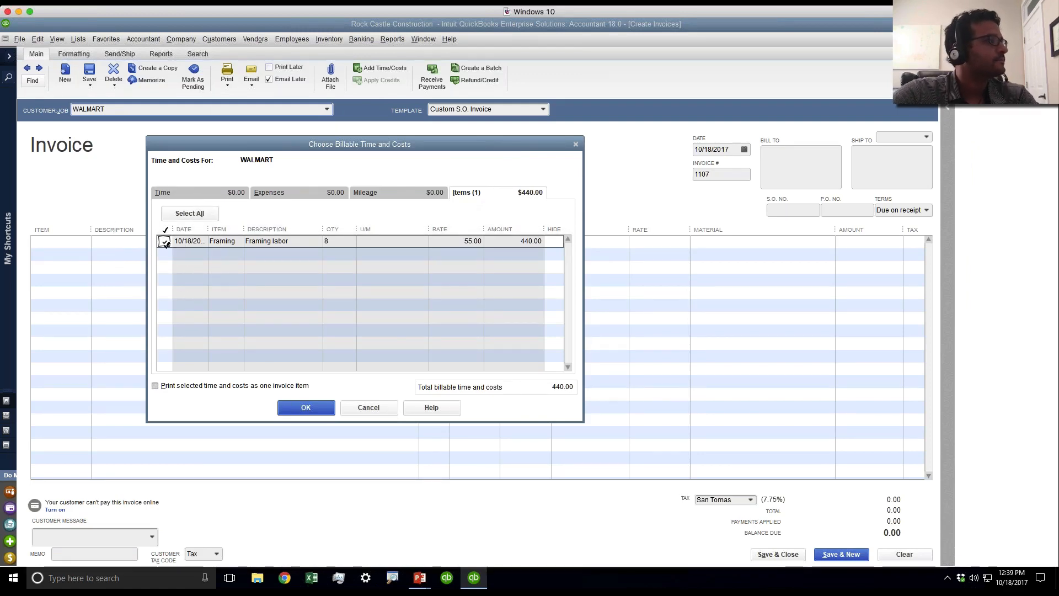
pyautogui.click(306, 408)
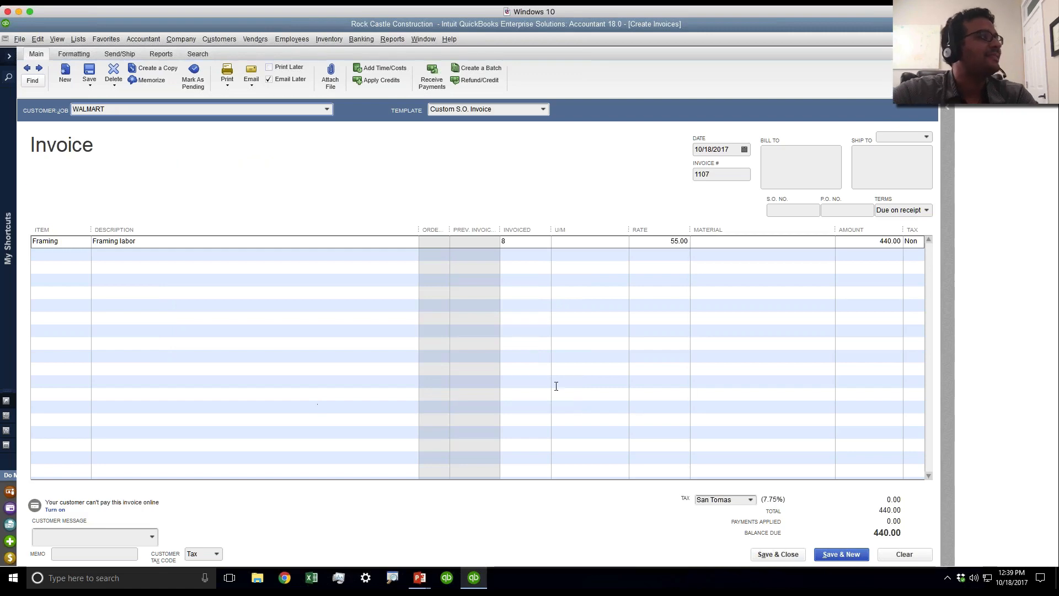
# - Clear the default rate of the Framing service item in the Item List, save it, and return to the invoice
pyautogui.click(672, 241)
pyautogui.moveTo(657, 241); pyautogui.dragTo(683, 241)
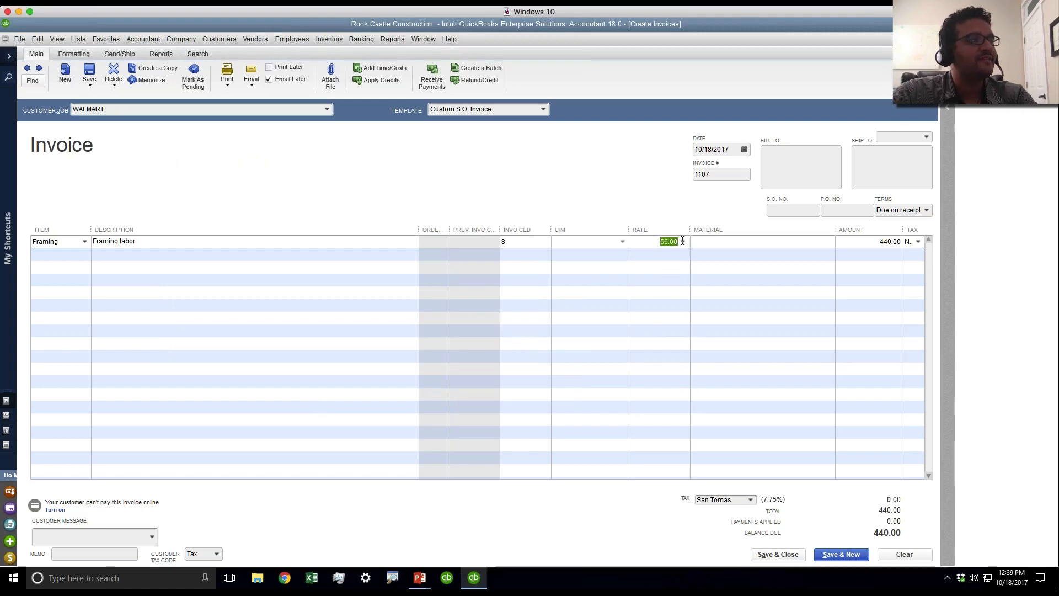
pyautogui.click(63, 245)
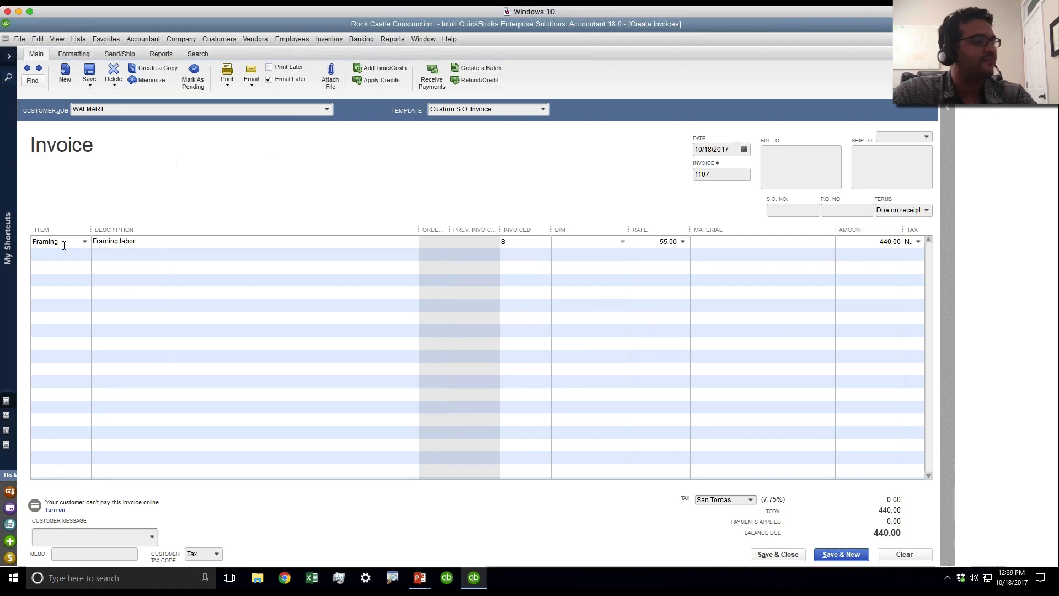
pyautogui.hotkey('ctrl', 'l')
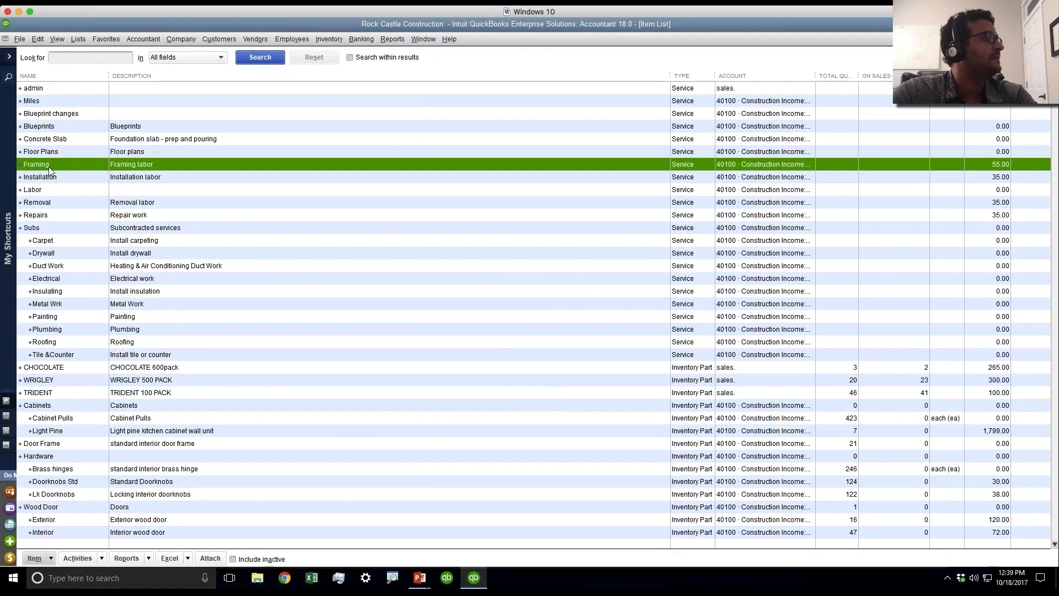
pyautogui.doubleClick(48, 167)
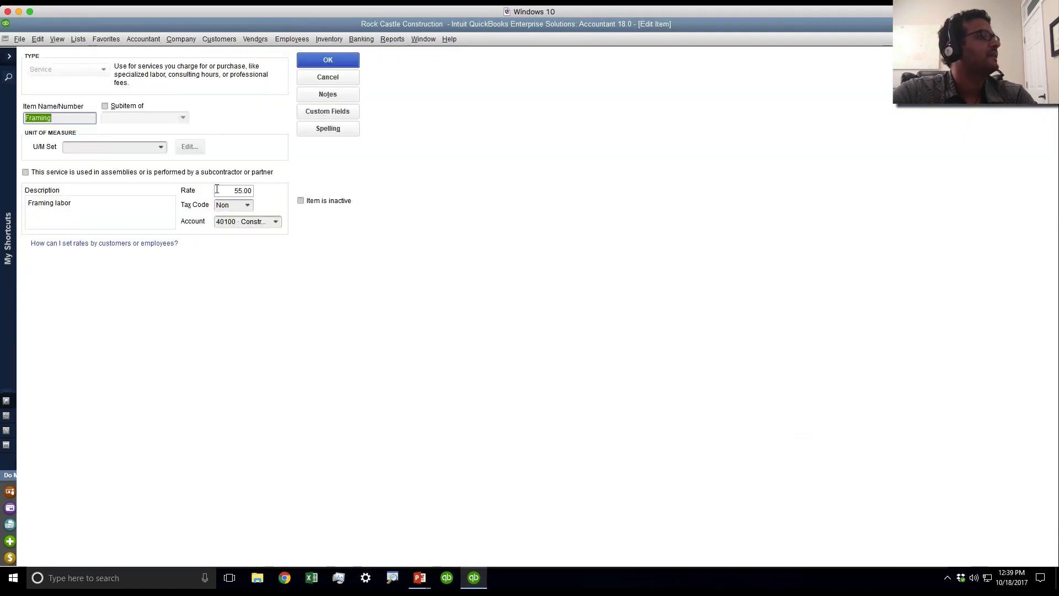
pyautogui.click(217, 189)
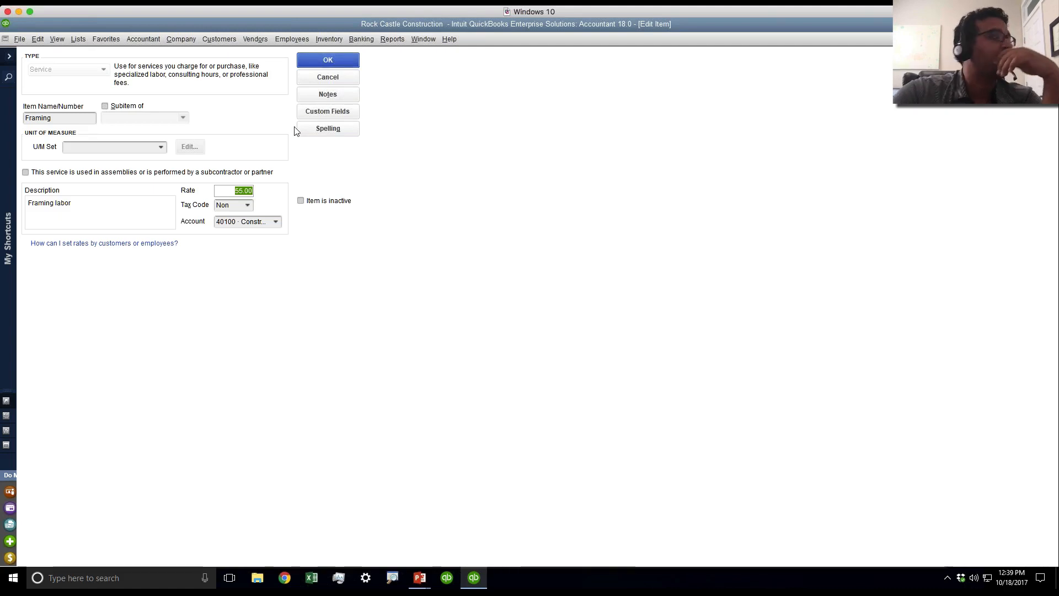
pyautogui.press('BackSpace')
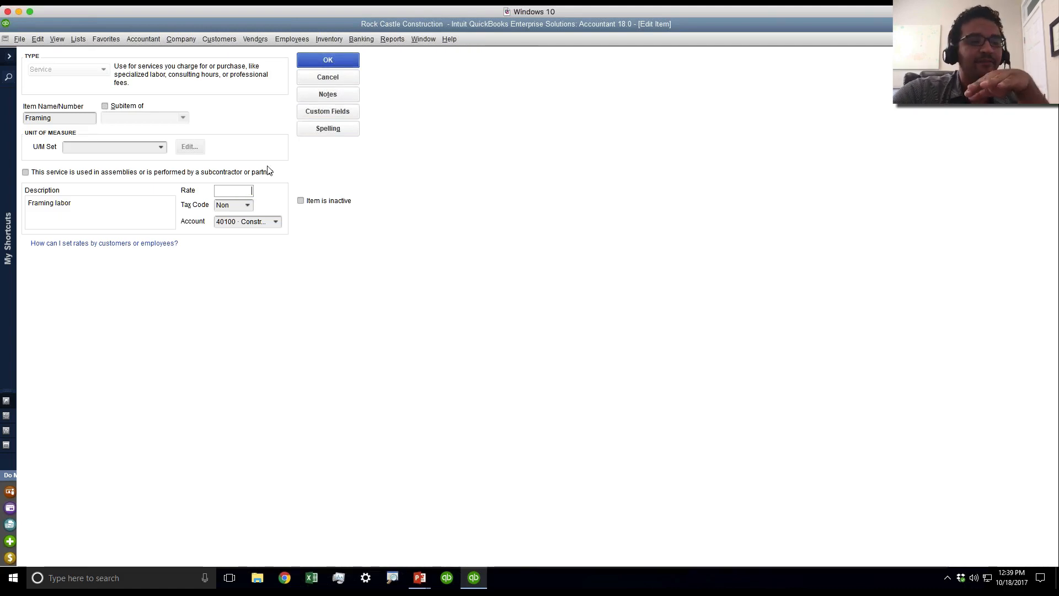
pyautogui.click(327, 62)
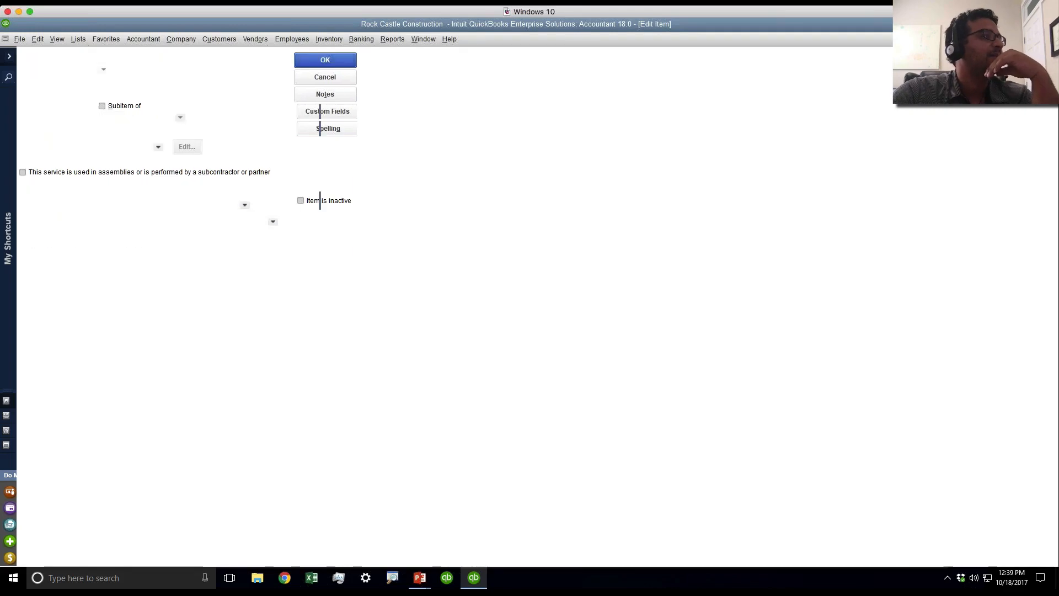
pyautogui.click(528, 215)
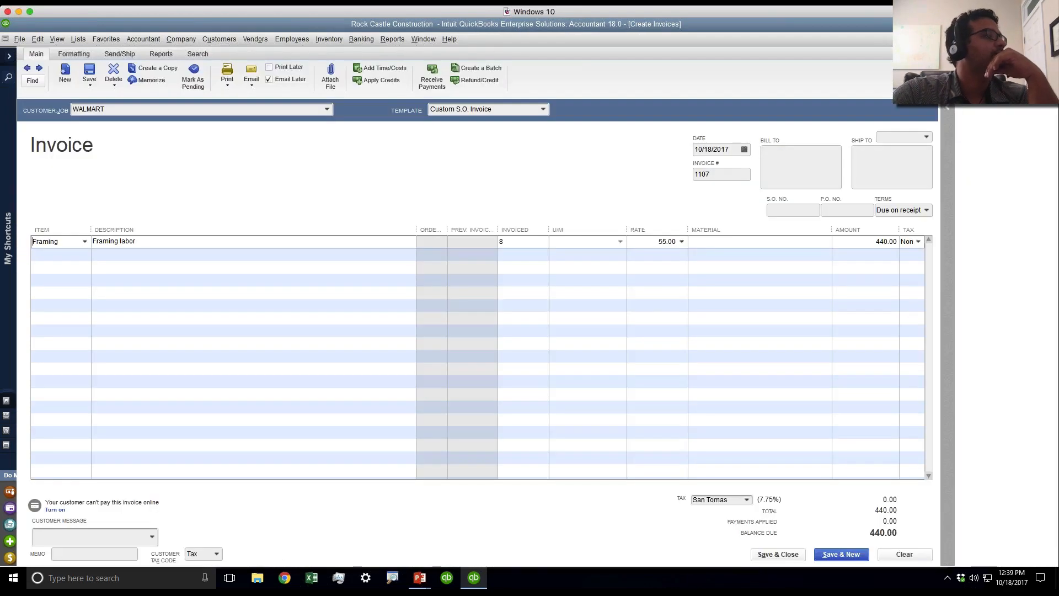
# - Clear the unsaved WALMART invoice and close the open Vu Contracting check
pyautogui.click(902, 554)
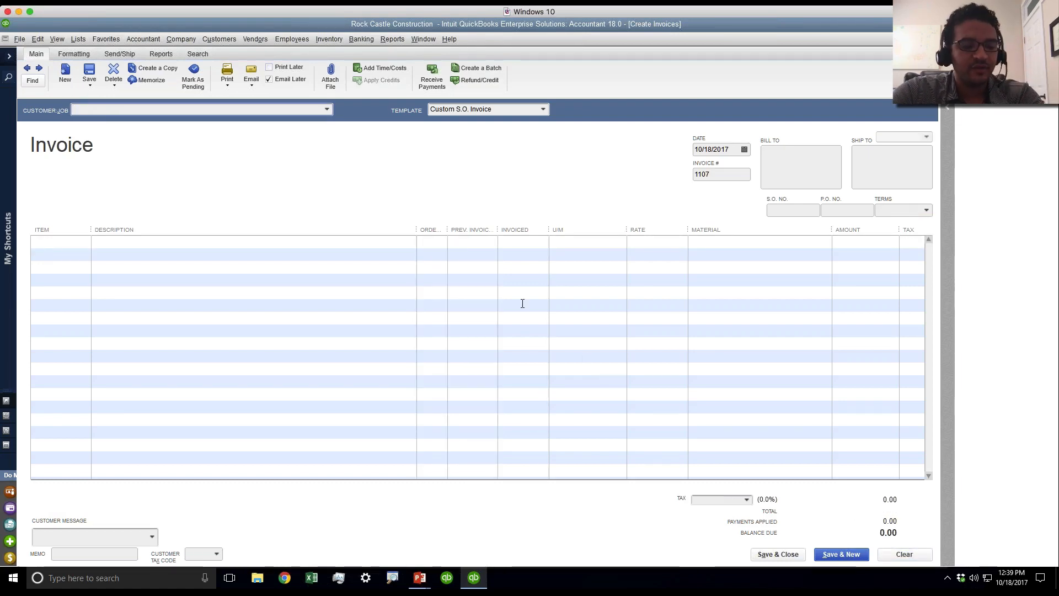
pyautogui.click(393, 38)
pyautogui.moveTo(432, 38)
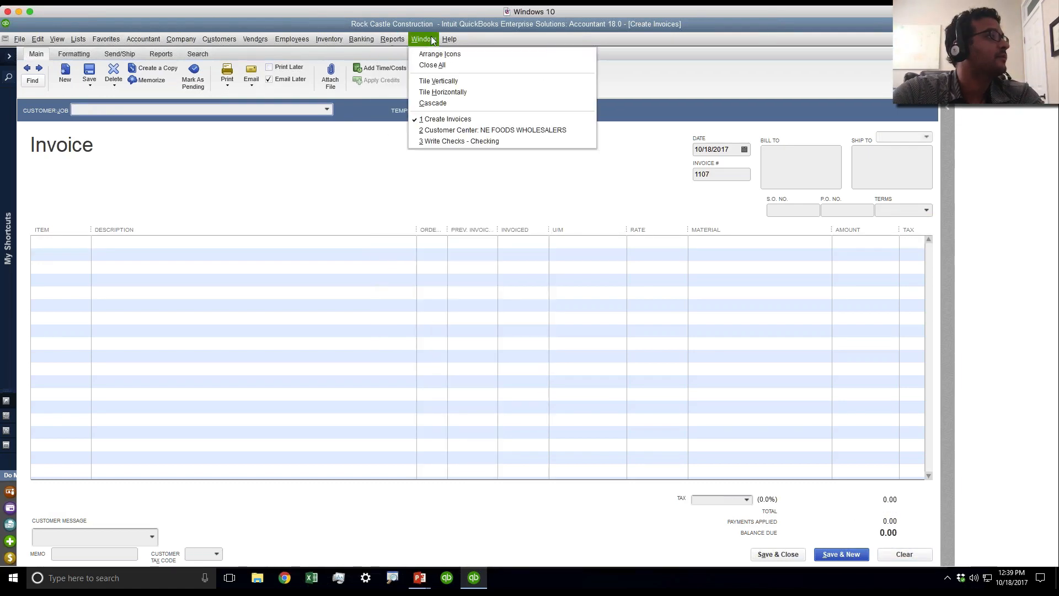
pyautogui.click(438, 140)
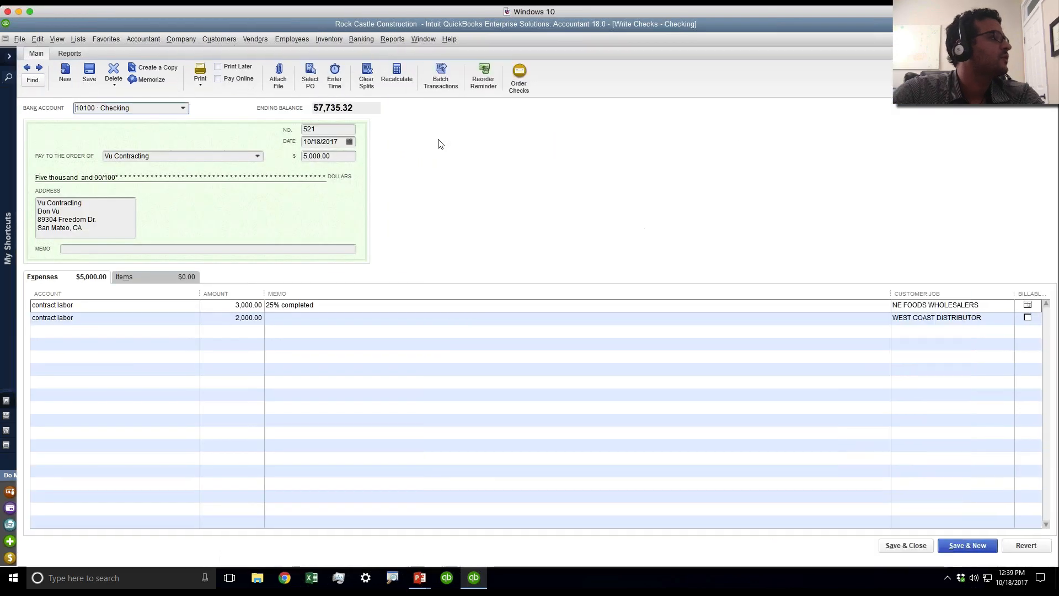
pyautogui.press('Escape')
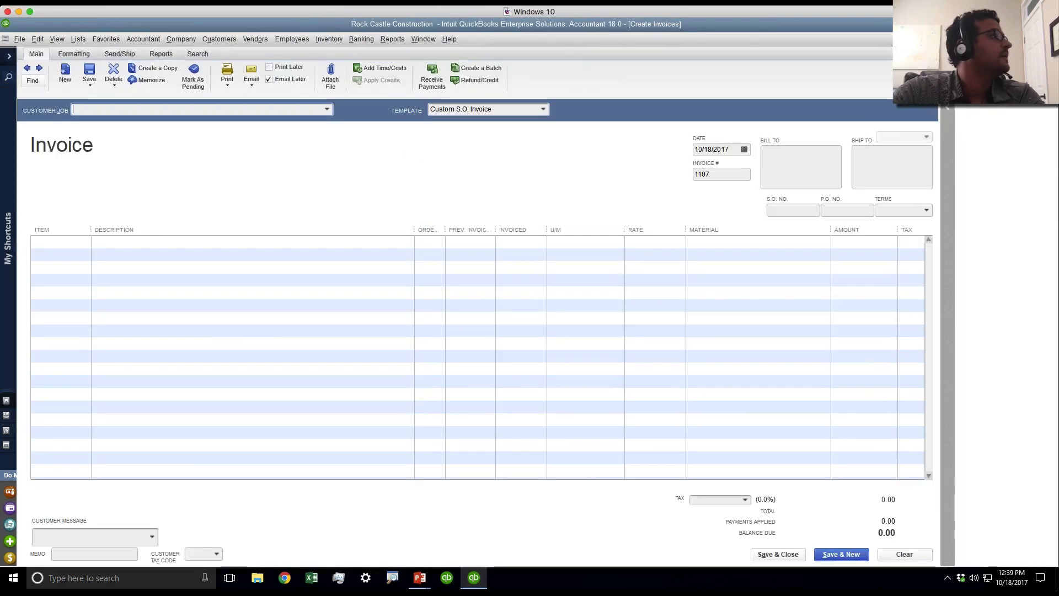
# - Search the entered bills for vendor Vu Contracting
pyautogui.click(230, 39)
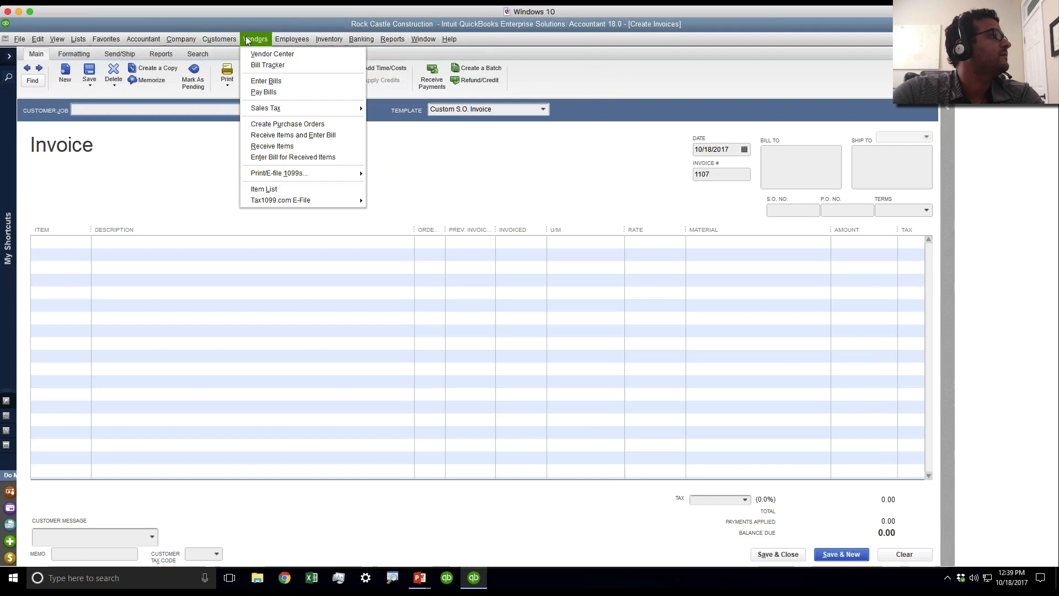
pyautogui.click(279, 83)
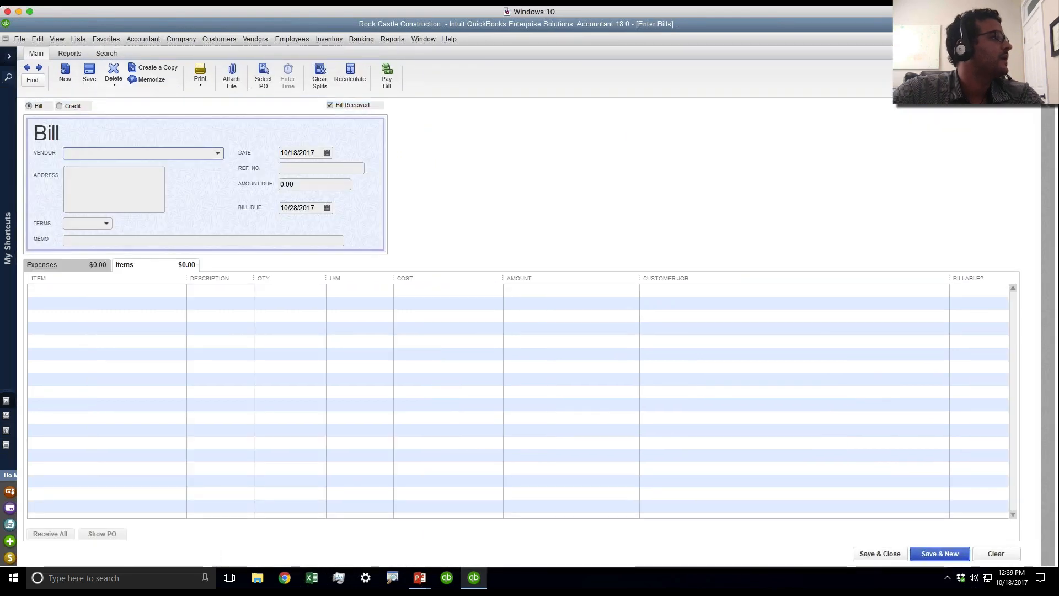
pyautogui.hotkey('ctrl', 'f')
pyautogui.write('Vu Contracting')
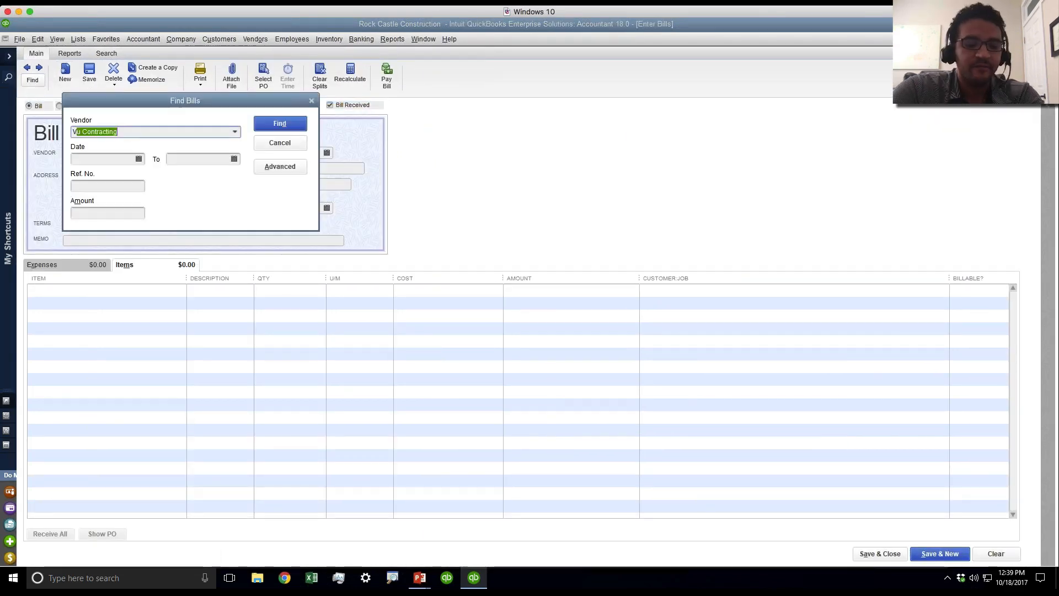
pyautogui.click(283, 124)
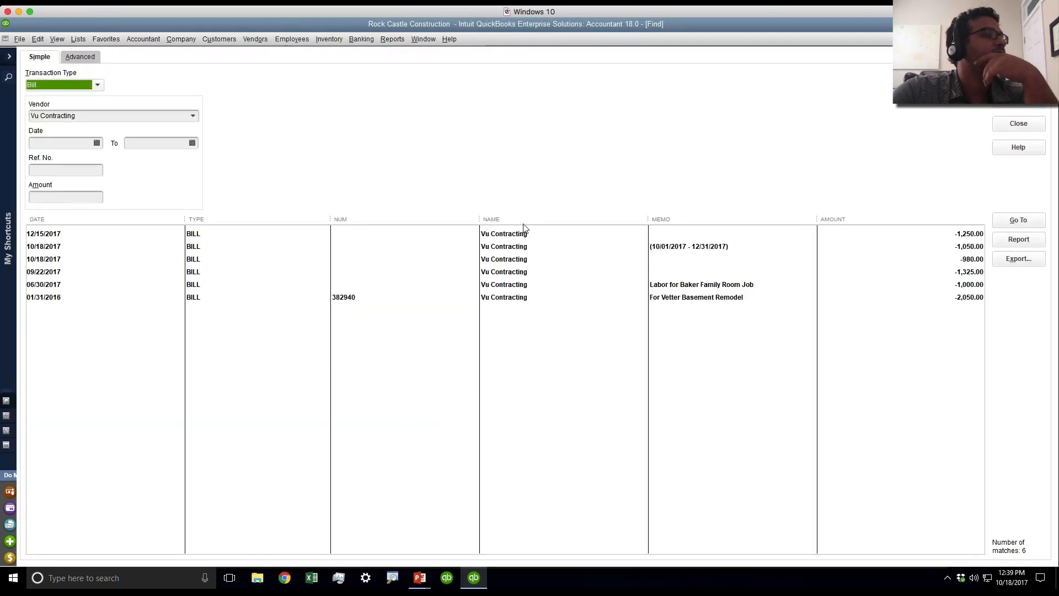
# - Open the 10/18/2017 Vu Contracting bill with memo (10/01/2017 - 12/31/2017) and examine its item lines
pyautogui.doubleClick(54, 248)
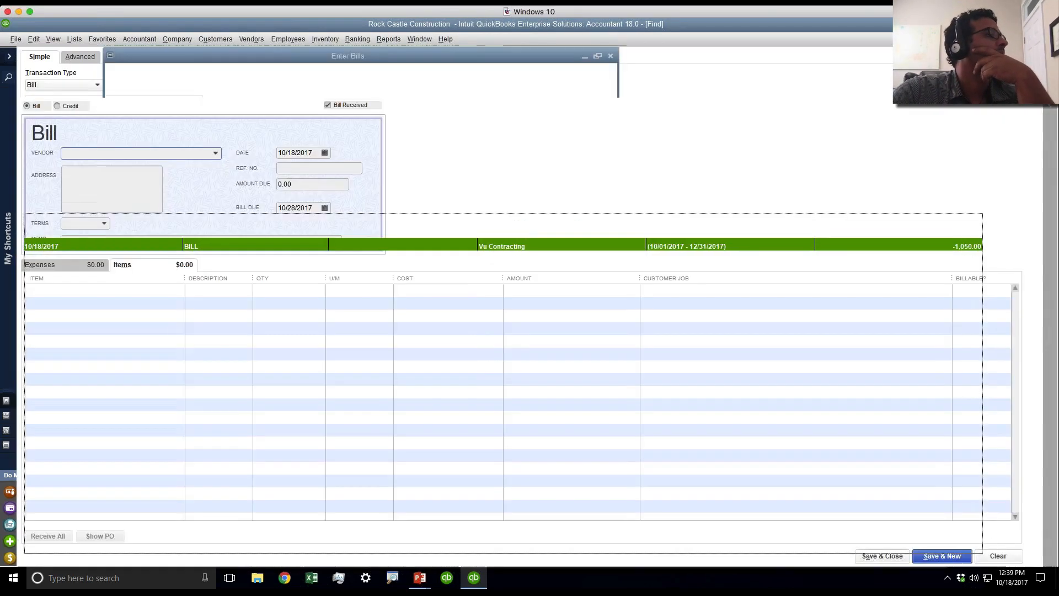
pyautogui.click(453, 288)
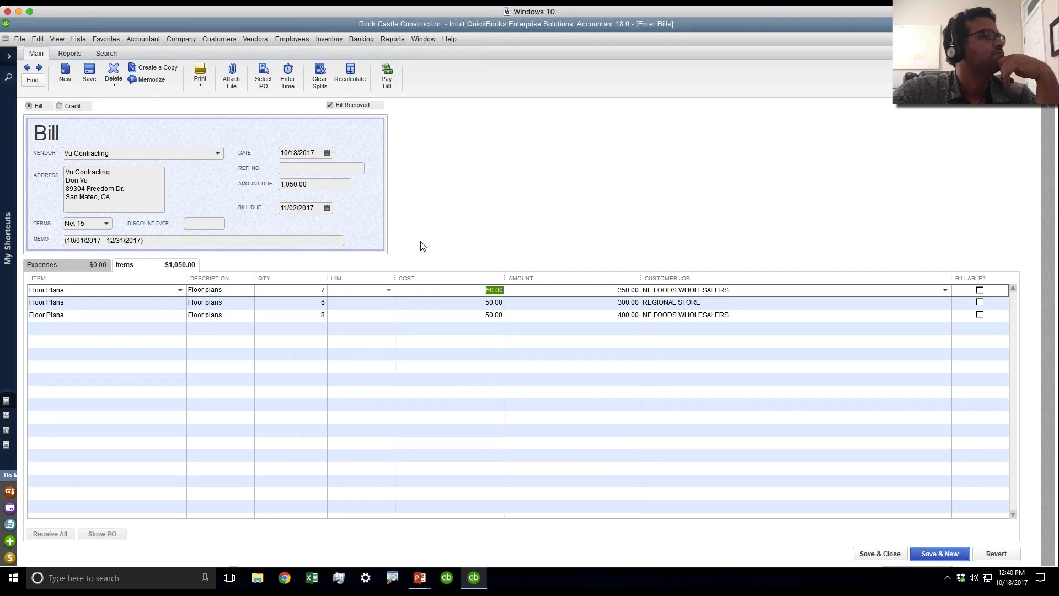
pyautogui.click(748, 284)
pyautogui.click(567, 273)
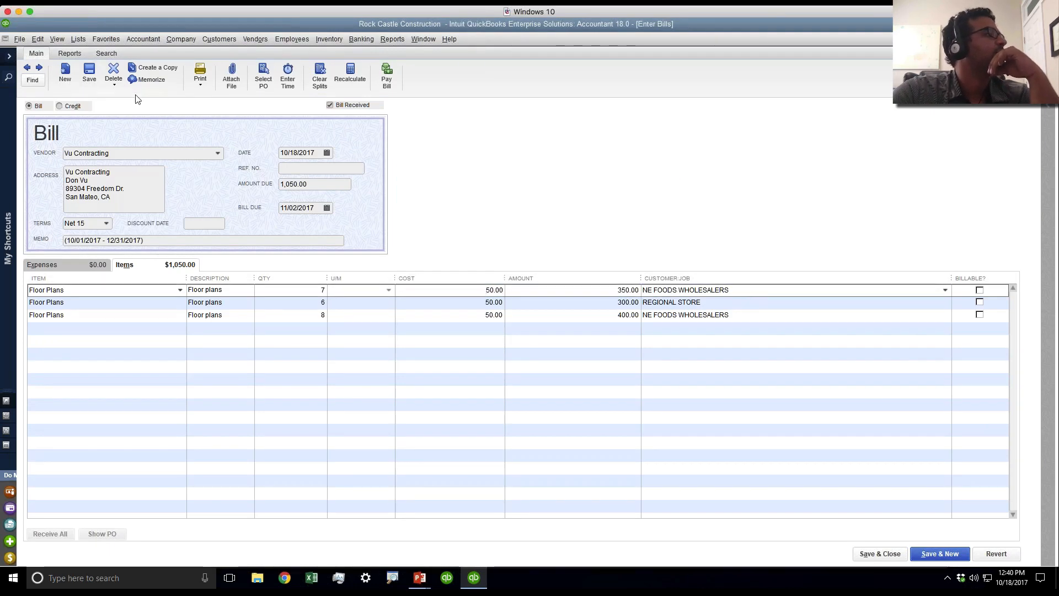
# - Search the Vu Contracting bills again and open the 10/18/2017 bill that has no memo
pyautogui.click(30, 80)
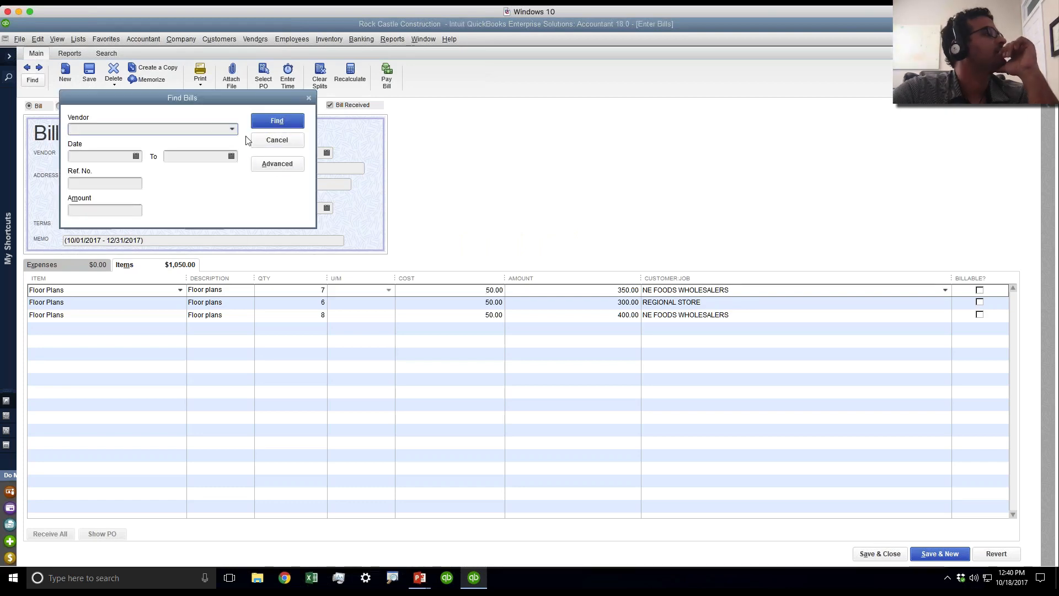
pyautogui.write('Vu Contracting')
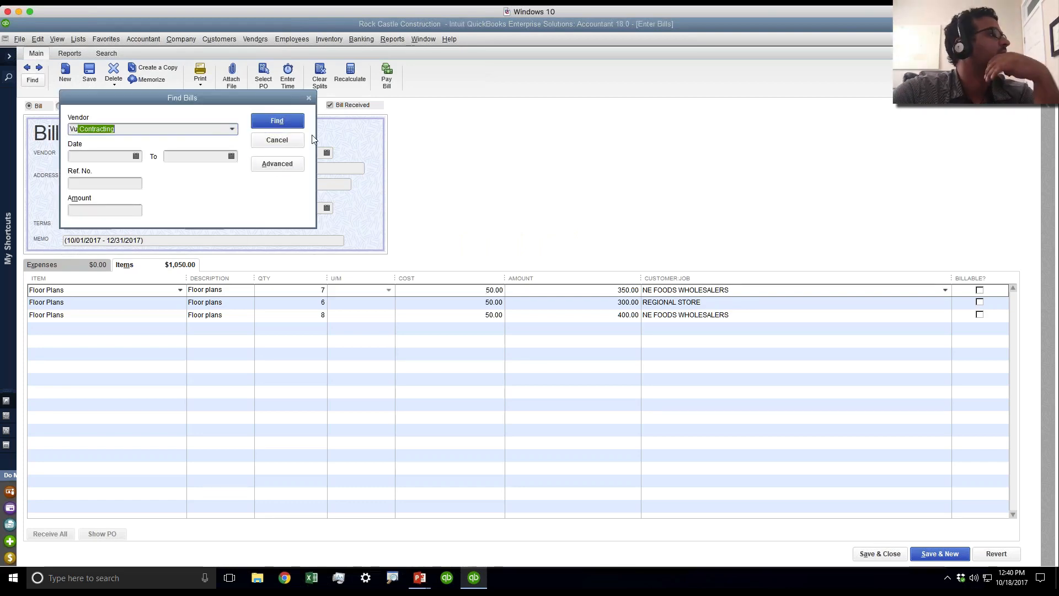
pyautogui.press('Return')
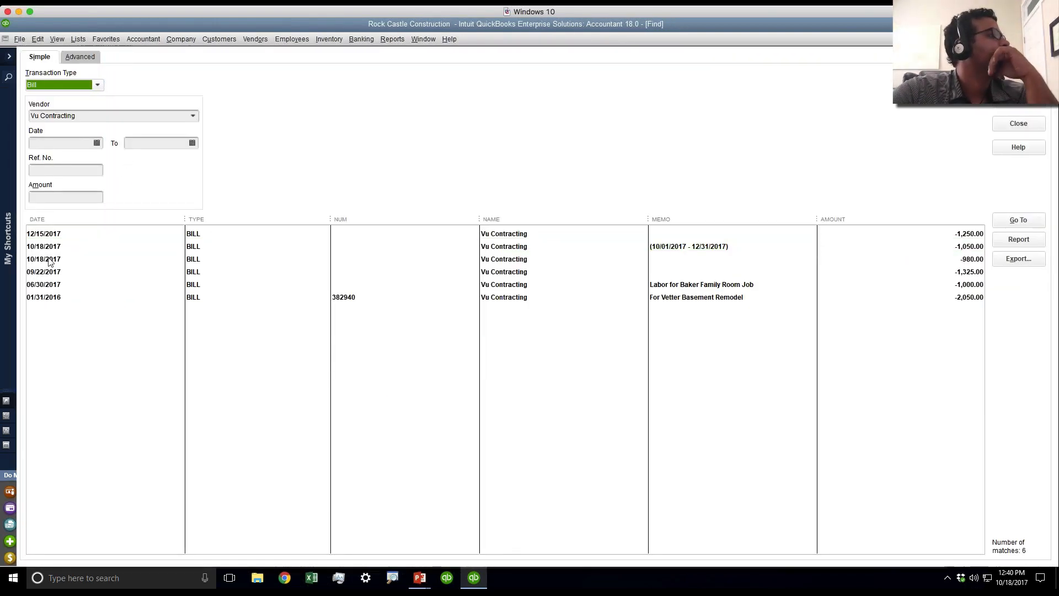
pyautogui.doubleClick(52, 259)
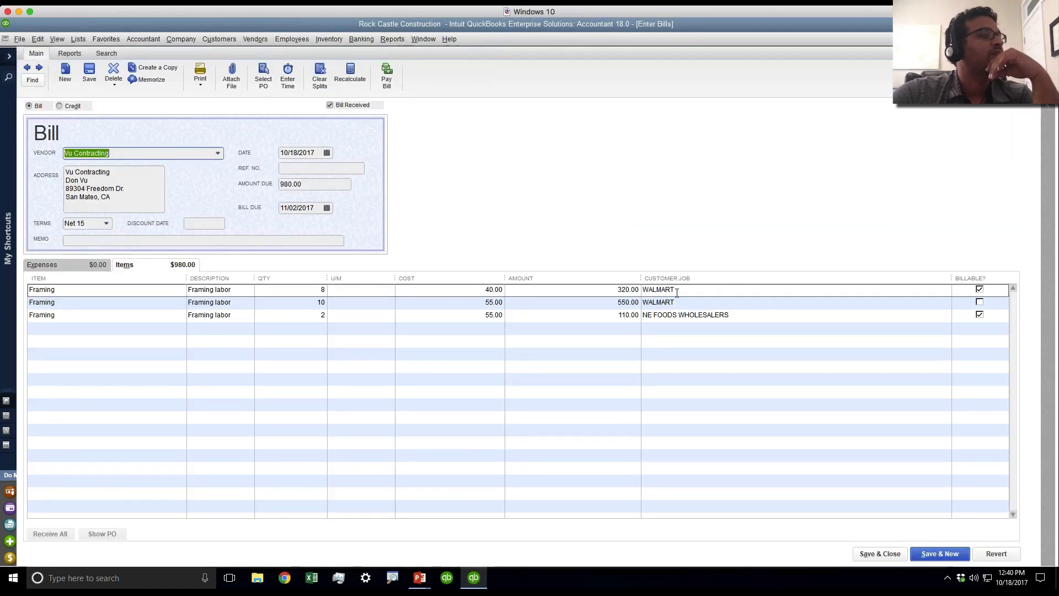
# - Set the cost of all three Framing lines on the bill to 78.56
pyautogui.click(772, 290)
pyautogui.moveTo(475, 290); pyautogui.dragTo(595, 292)
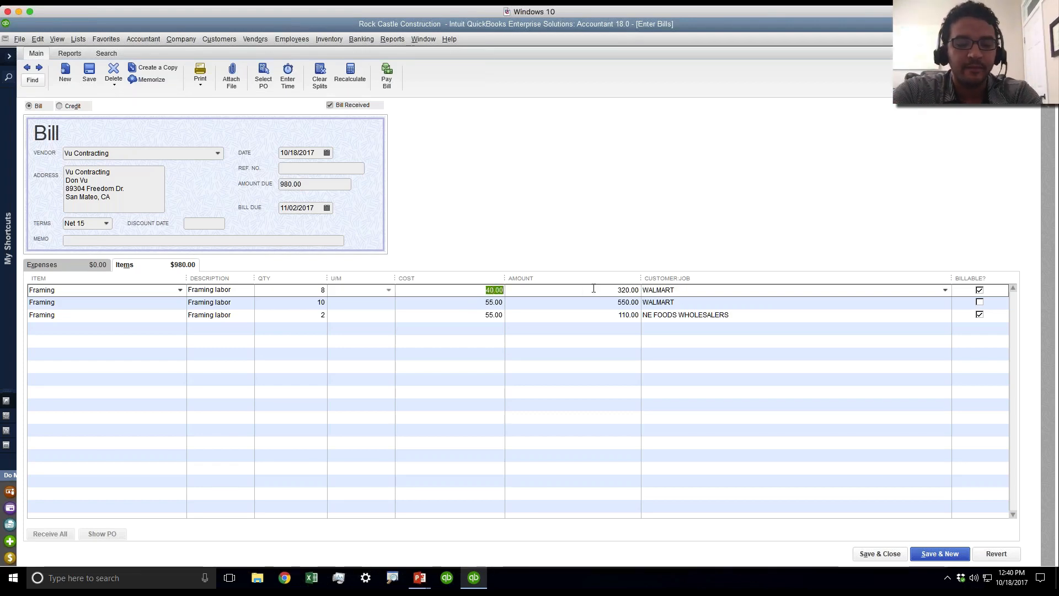
pyautogui.write('78')
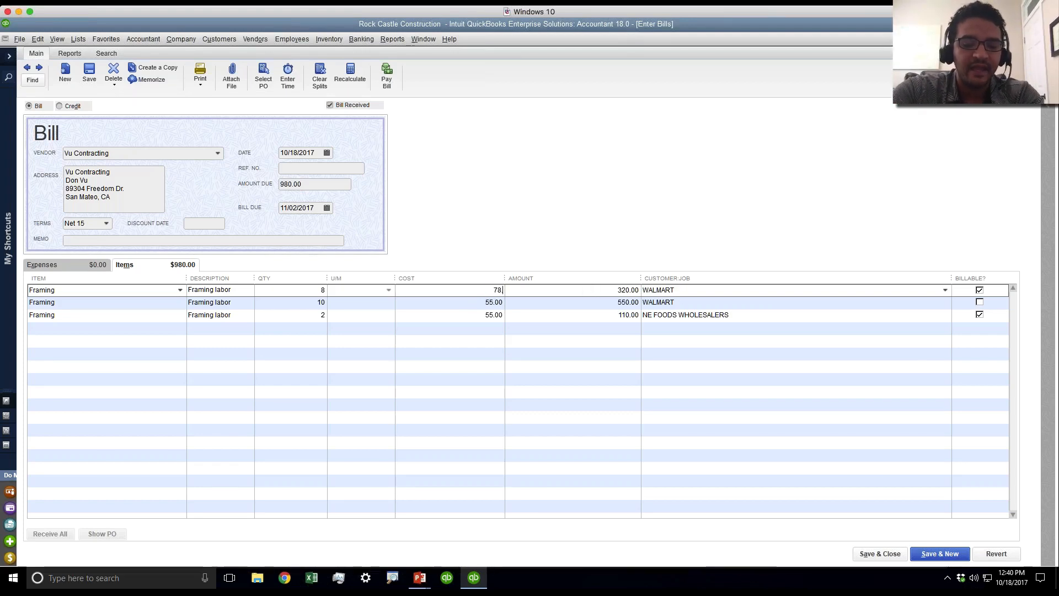
pyautogui.write('.56')
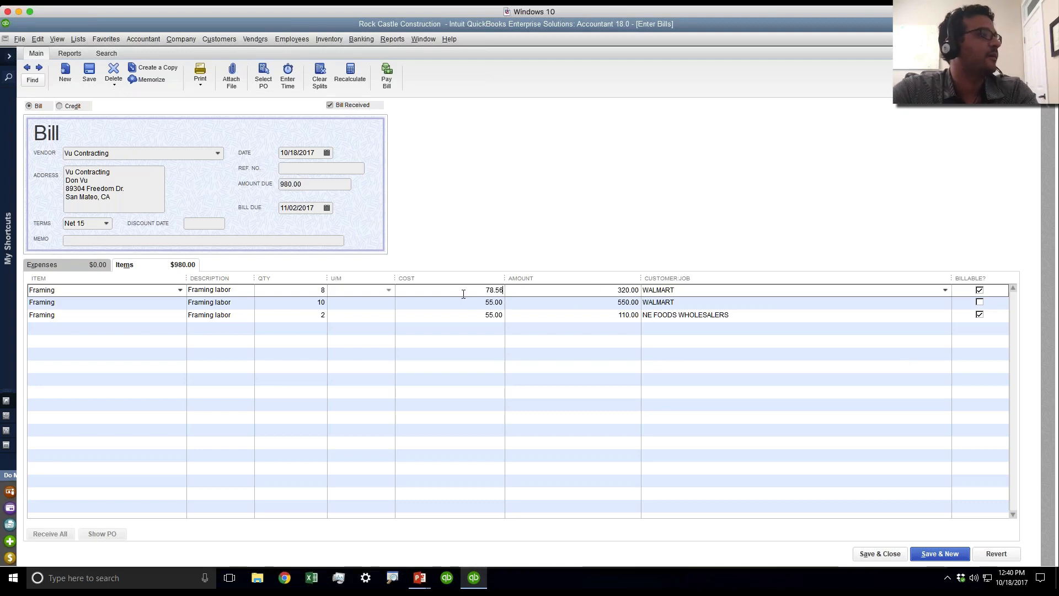
pyautogui.moveTo(464, 294); pyautogui.dragTo(577, 298)
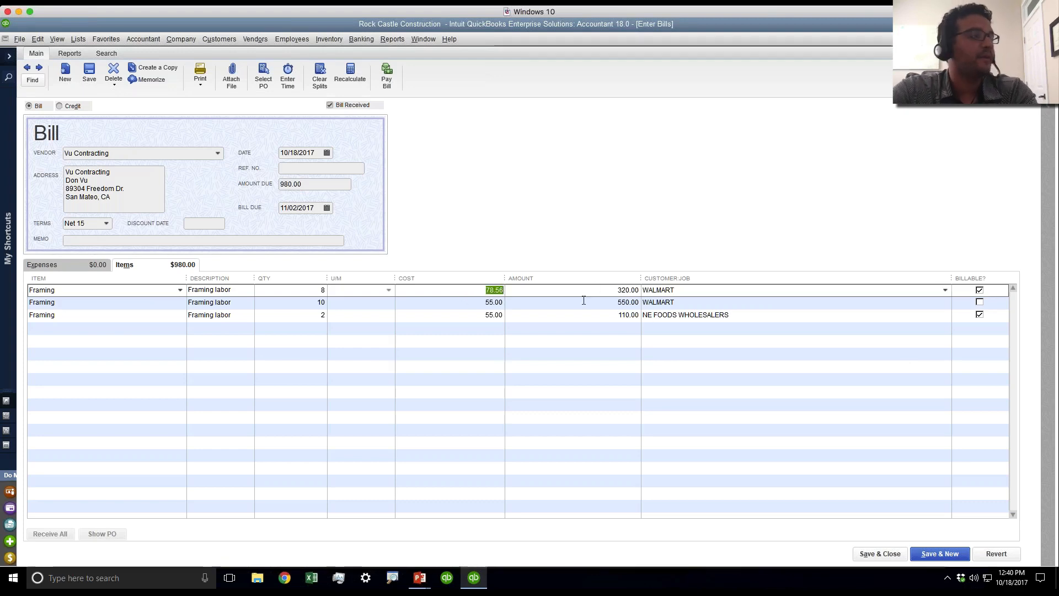
pyautogui.hotkey('ctrl', 'c')
pyautogui.press('Down')
pyautogui.hotkey('ctrl', 'v')
pyautogui.press('Down')
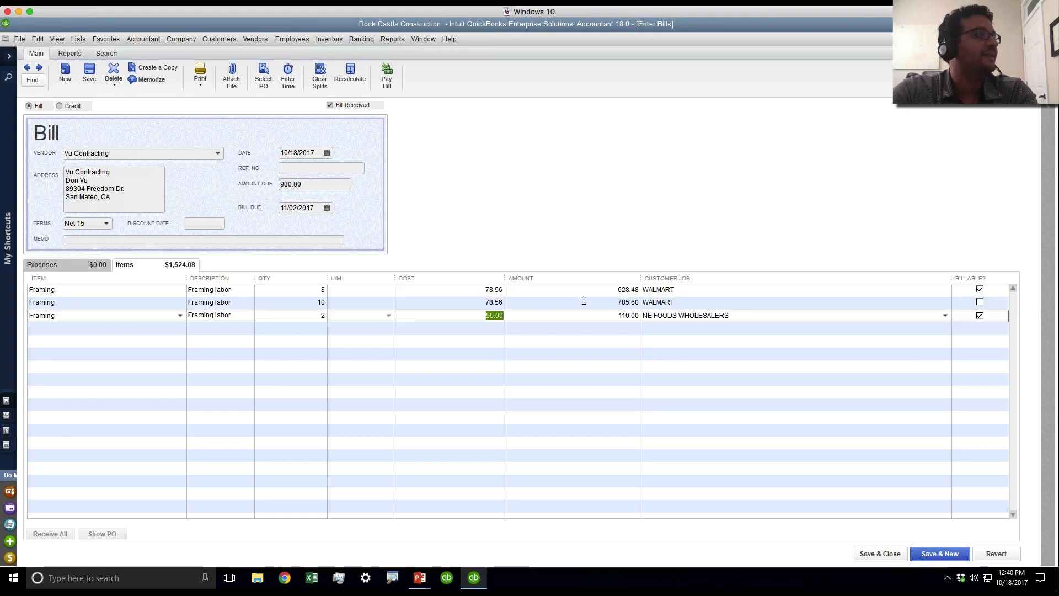
pyautogui.hotkey('ctrl', 'v')
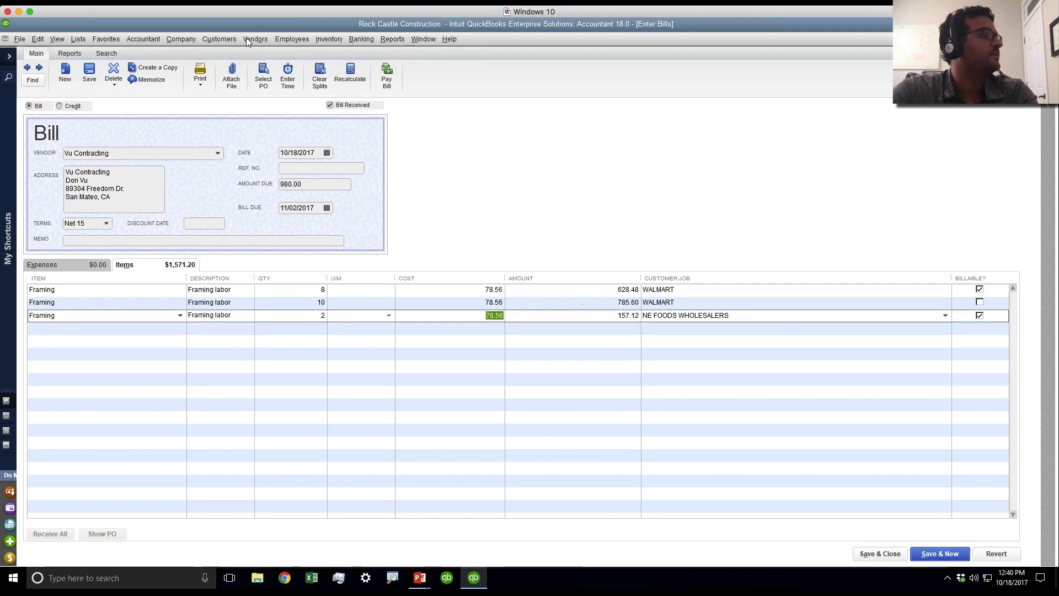
# - Recalculate the bill's amount due, save the changed Vu Contracting bill, and close it
pyautogui.click(360, 70)
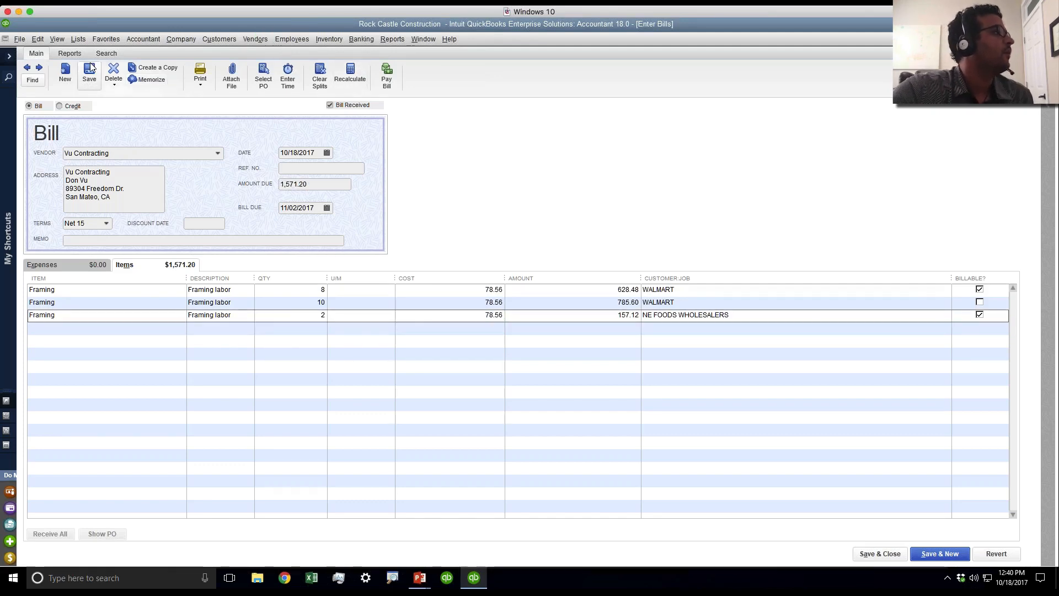
pyautogui.click(89, 70)
pyautogui.click(477, 191)
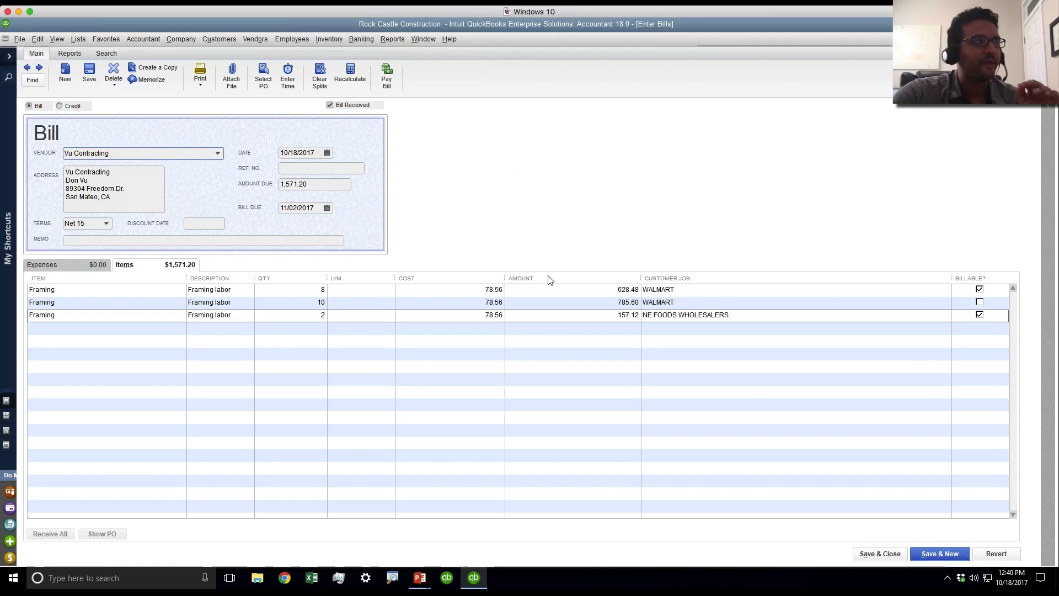
pyautogui.click(526, 291)
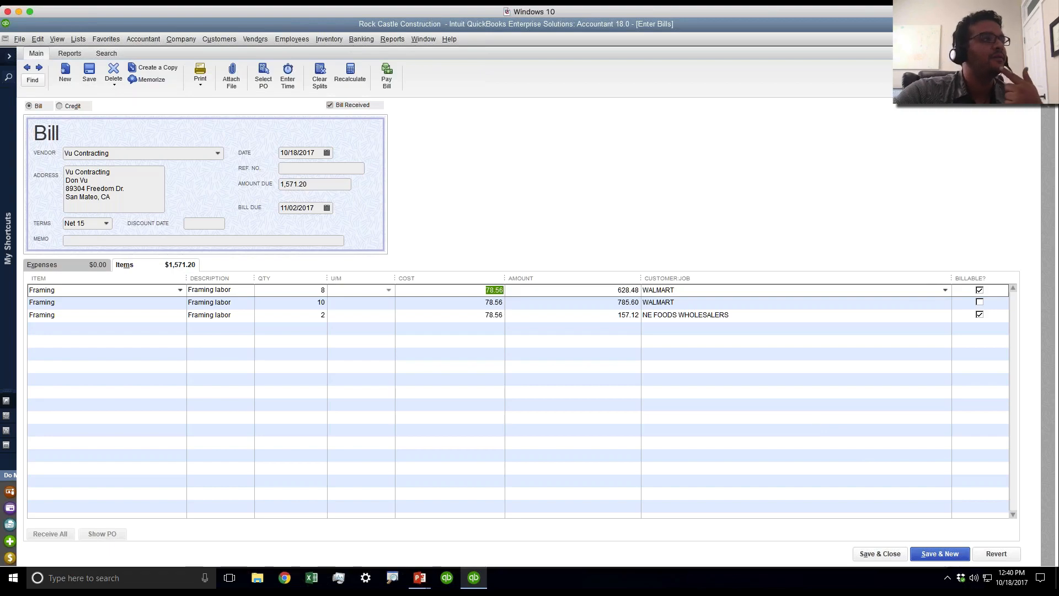
pyautogui.click(880, 553)
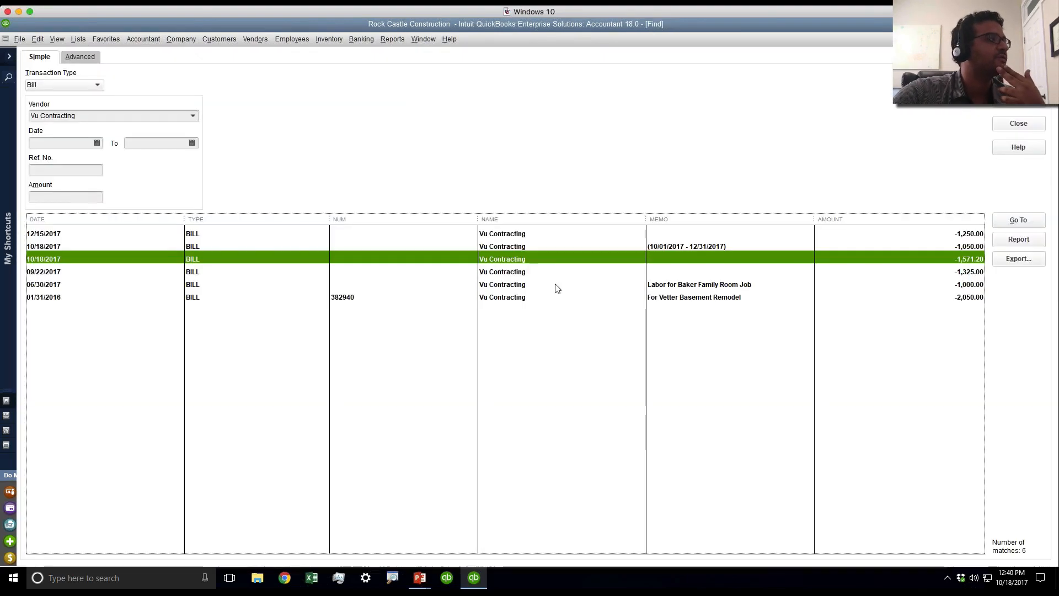
# - Start an invoice for WALMART with the billable Framing item from its time and costs, and clear it without saving
pyautogui.hotkey('ctrl', 'i')
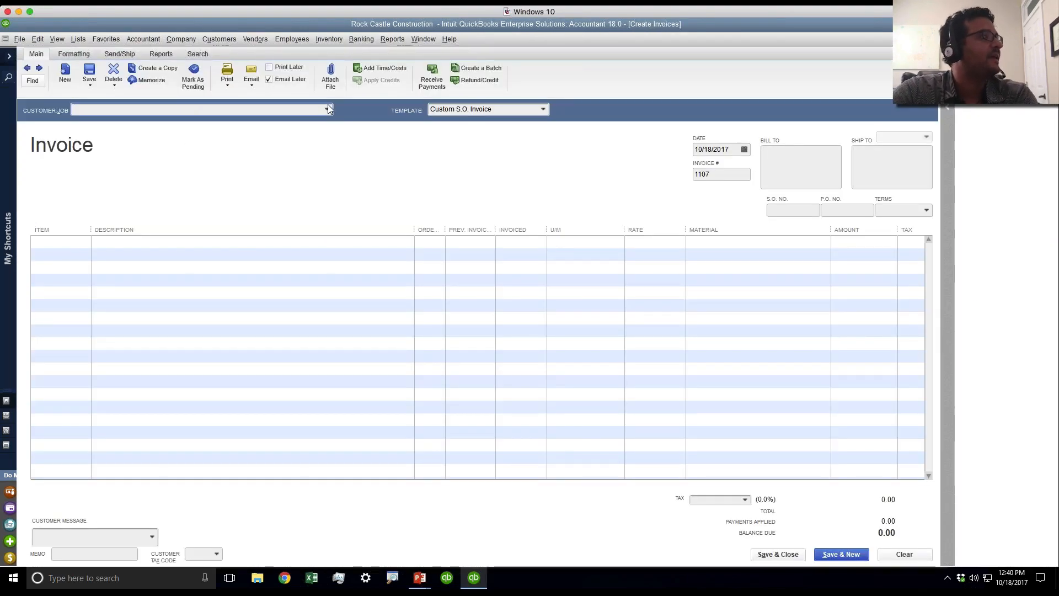
pyautogui.click(327, 111)
pyautogui.click(106, 226)
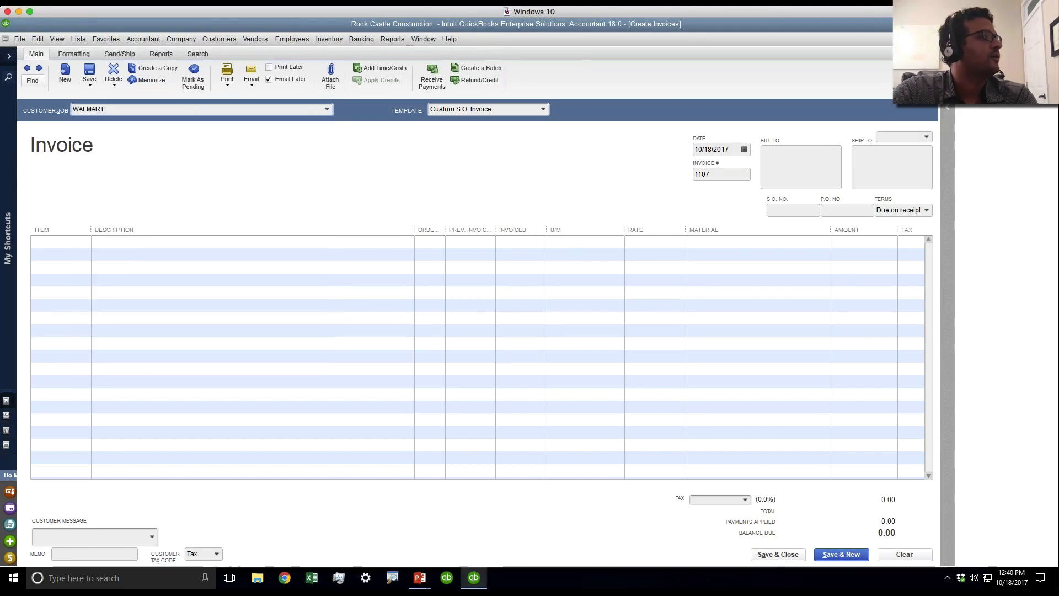
pyautogui.click(485, 191)
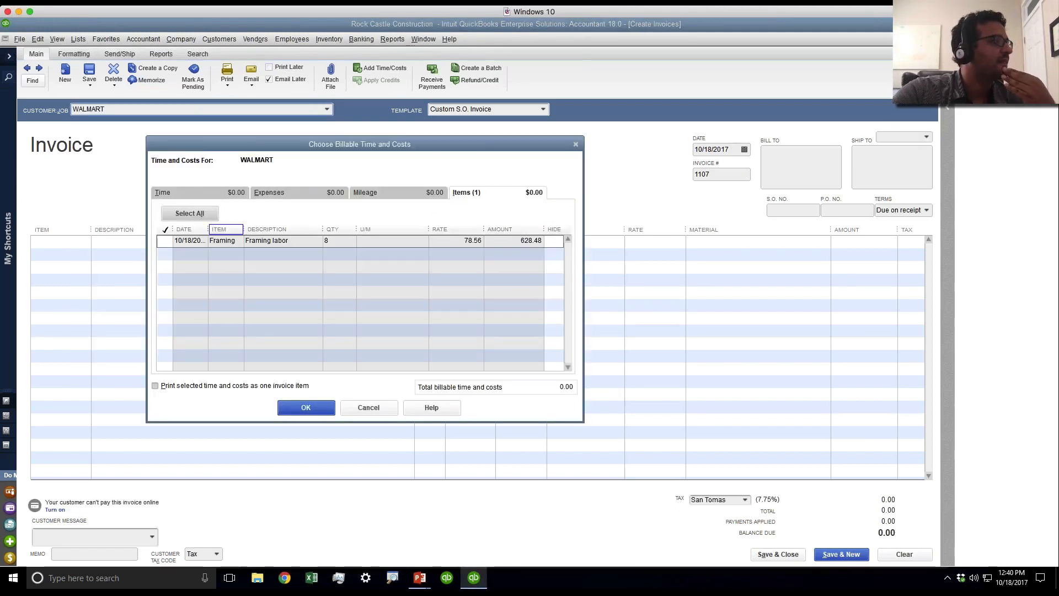
pyautogui.click(164, 241)
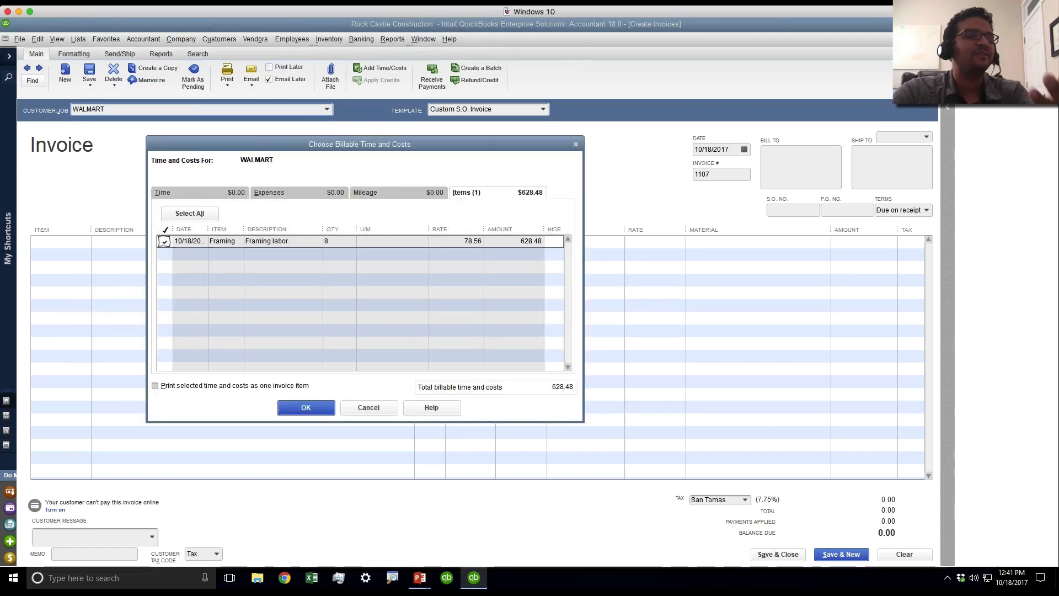
pyautogui.click(307, 407)
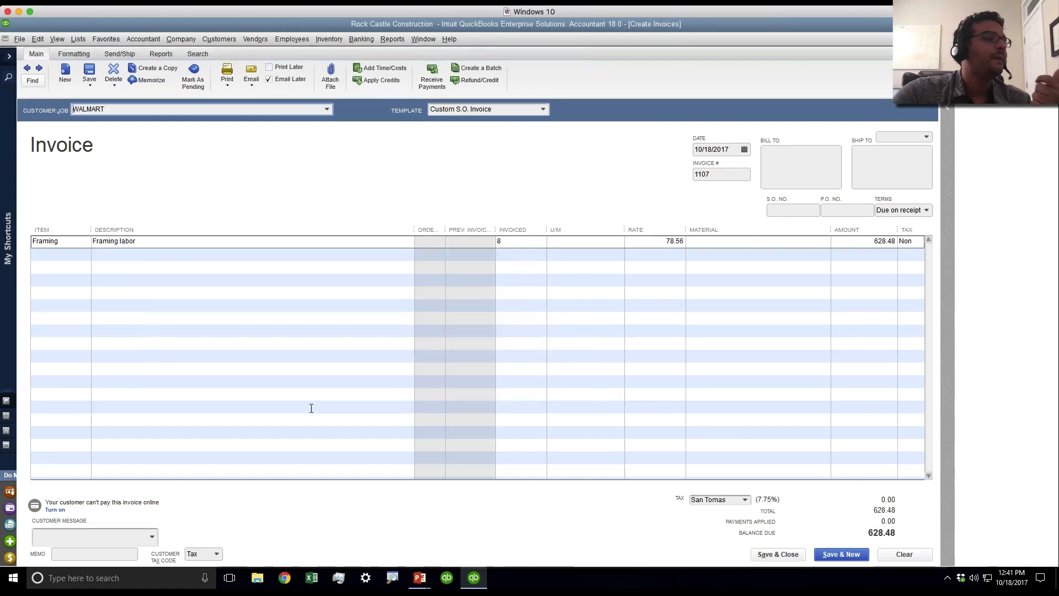
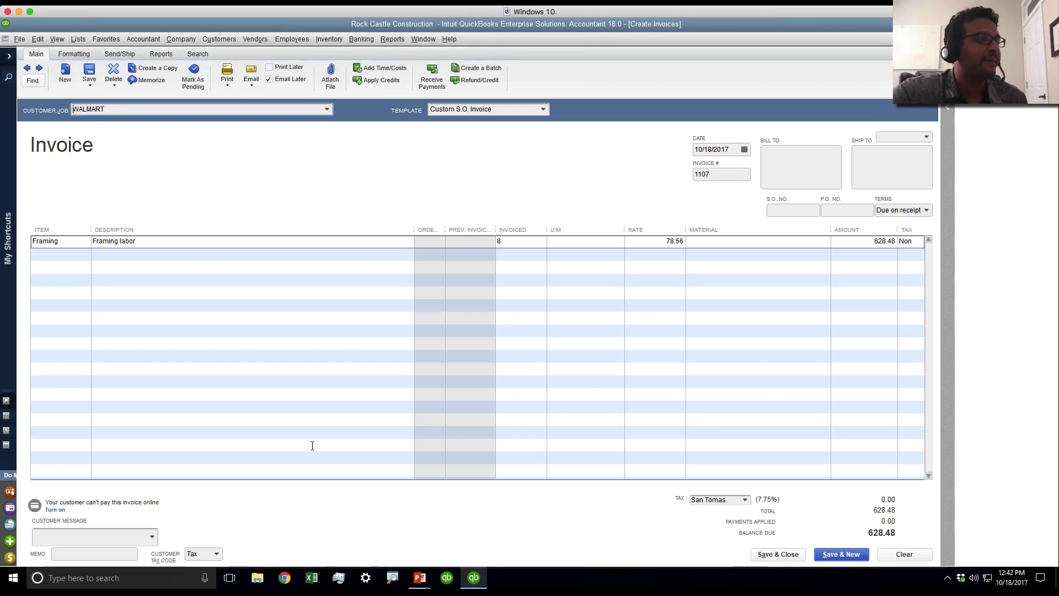
pyautogui.click(903, 556)
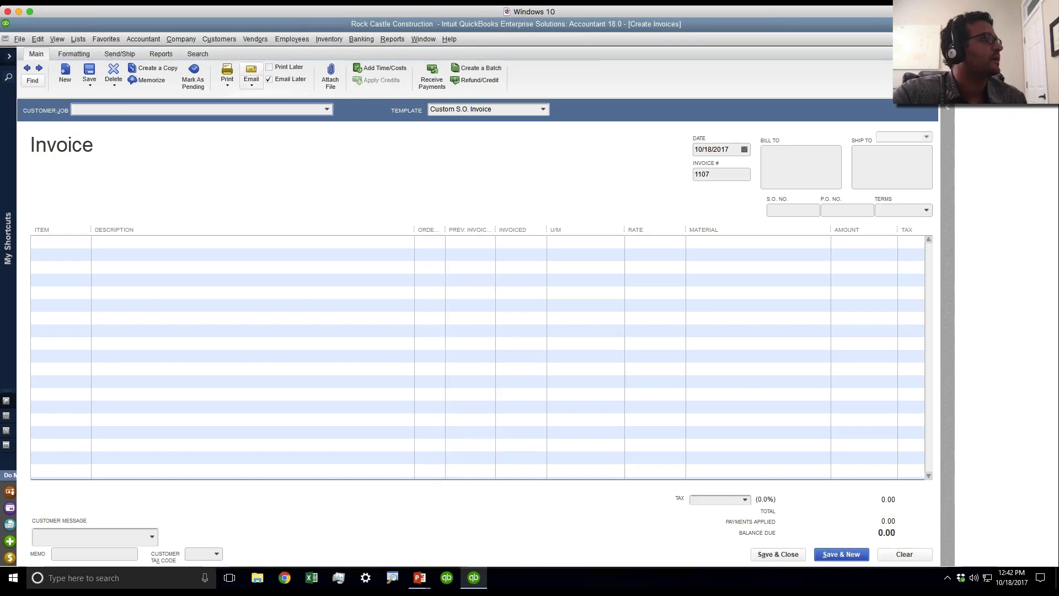
# - Create a new purchase order for the vendor Dianne's Auto Shop
pyautogui.click(244, 39)
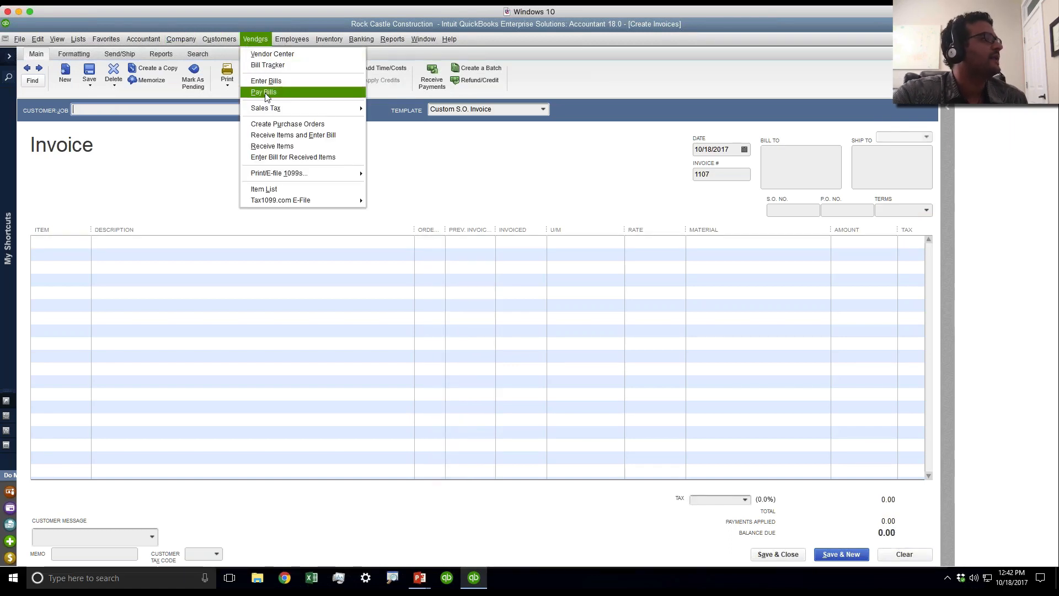
pyautogui.click(277, 126)
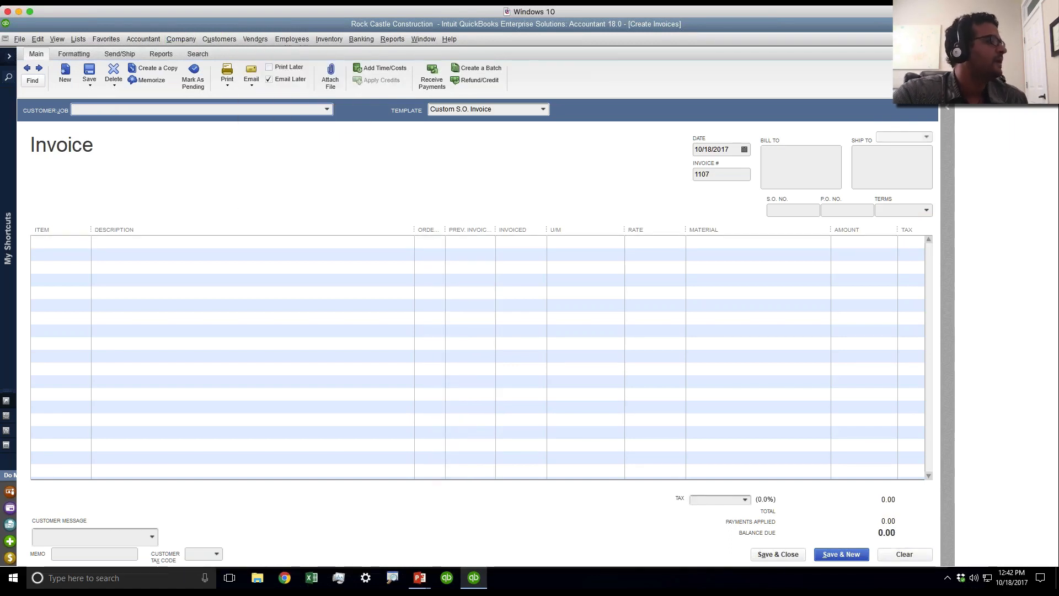
pyautogui.click(289, 111)
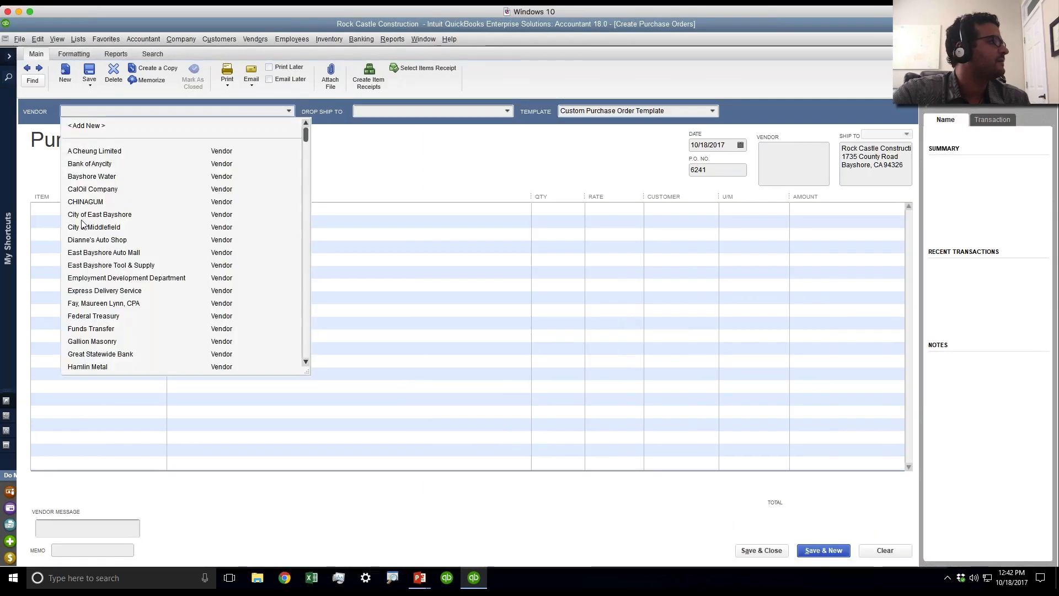
pyautogui.click(96, 240)
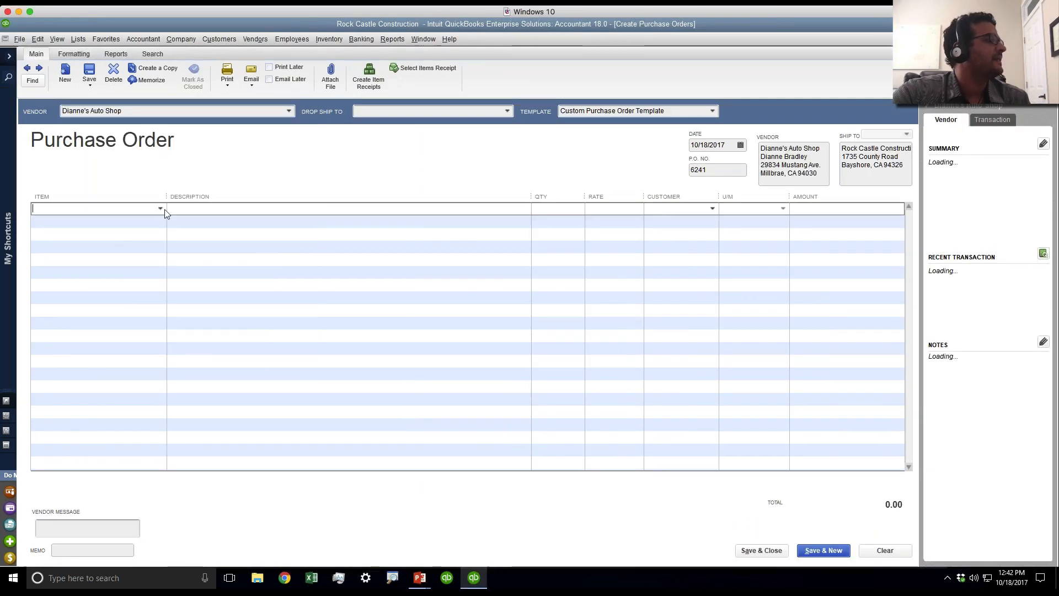
# - Add a Lumber:Trim line with quantity 10 for customer WHOLESALE BUSINESS to the purchase order
pyautogui.click(162, 209)
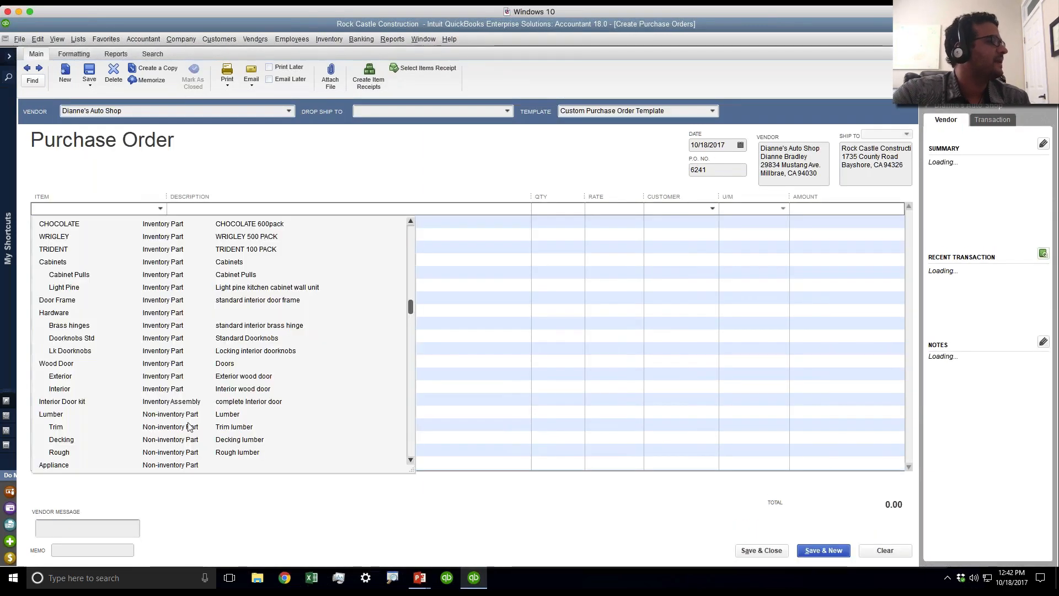
pyautogui.click(57, 427)
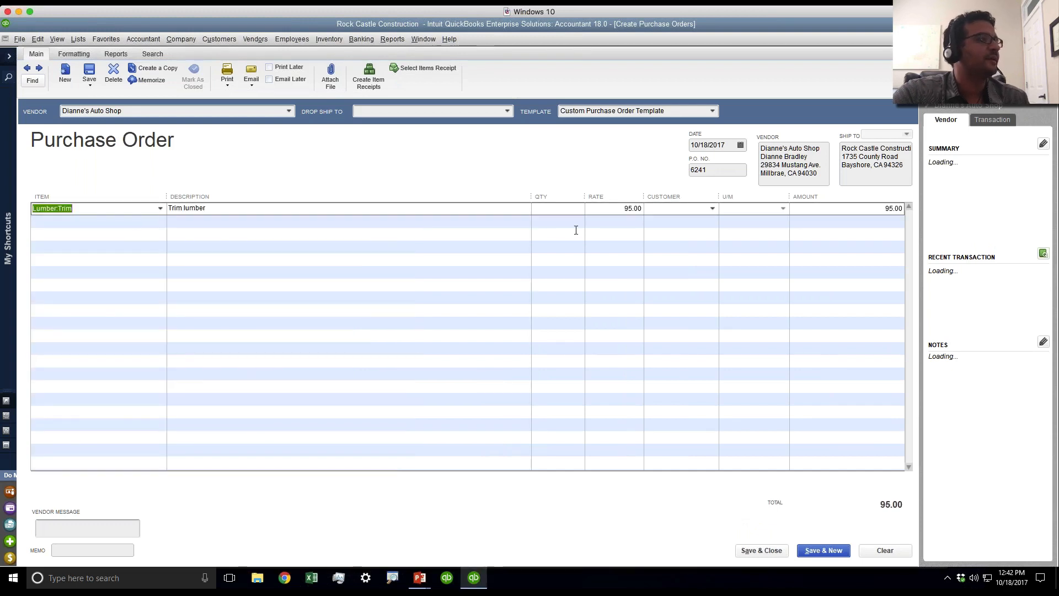
pyautogui.click(546, 207)
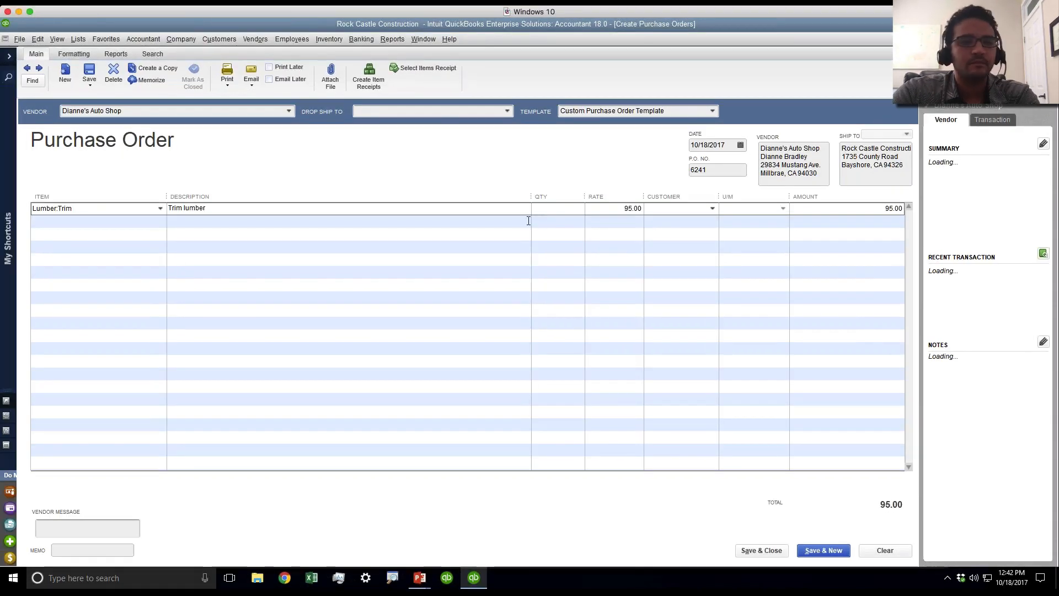
pyautogui.write('10')
pyautogui.click(529, 221)
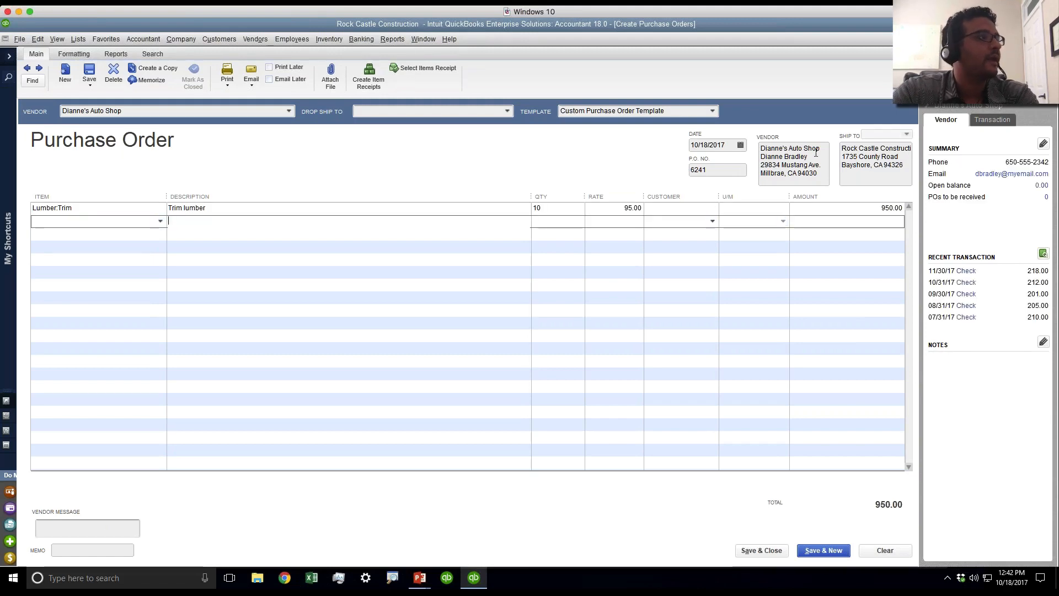
pyautogui.click(684, 208)
pyautogui.click(712, 208)
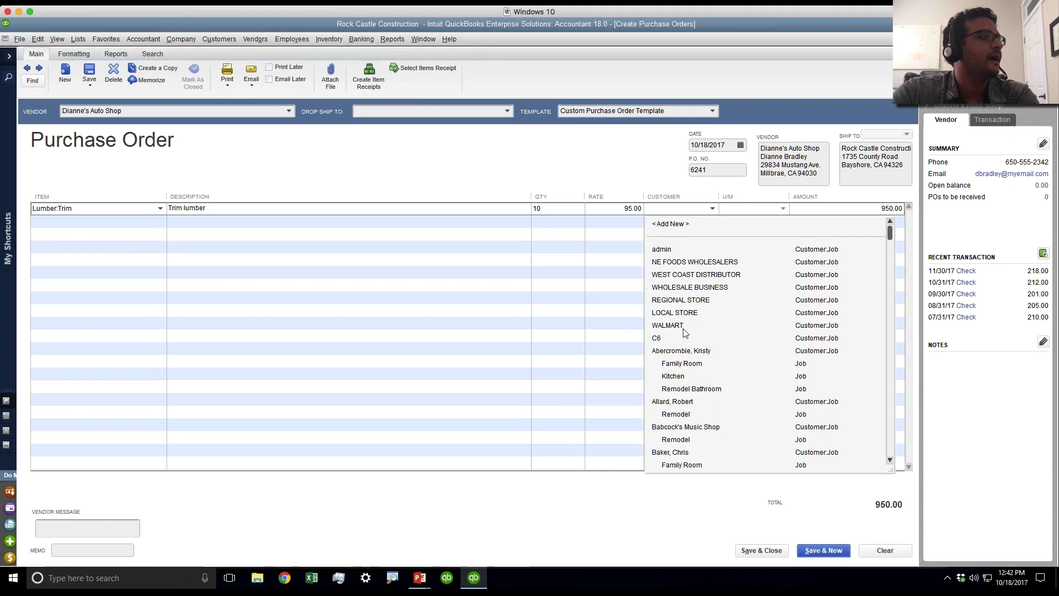
pyautogui.click(703, 288)
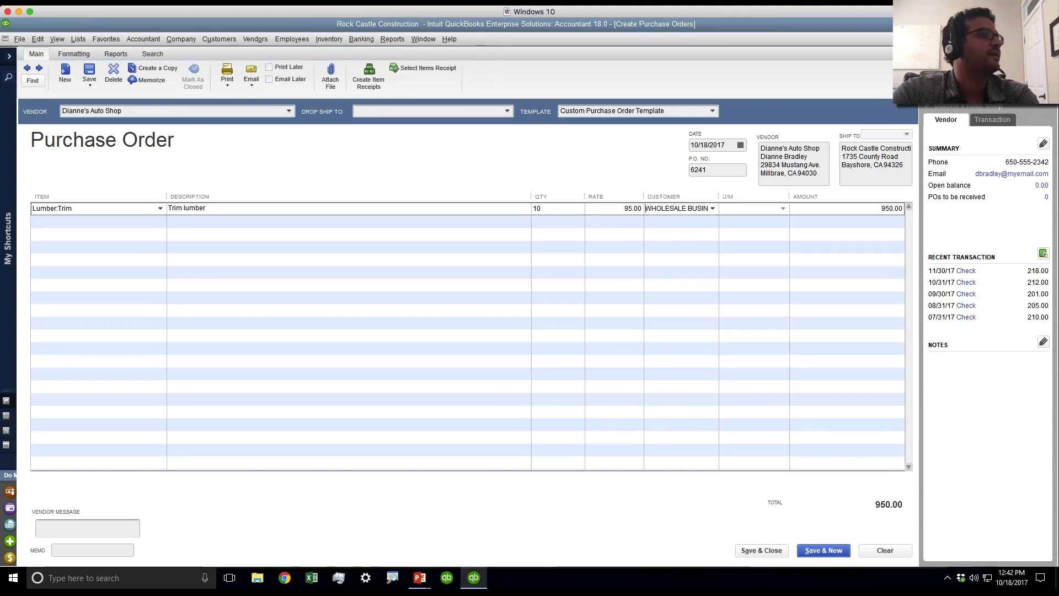
# - Add a Cabinets:Cabinet Pulls line with quantity 4 for customer WHOLESALE BUSINESS to the purchase order
pyautogui.click(111, 222)
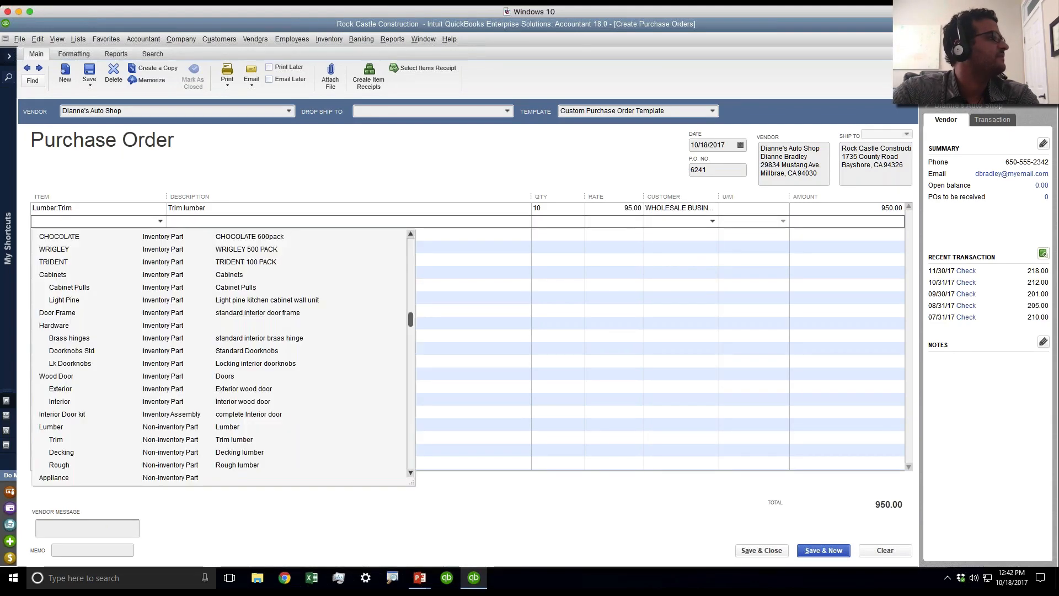
pyautogui.click(79, 288)
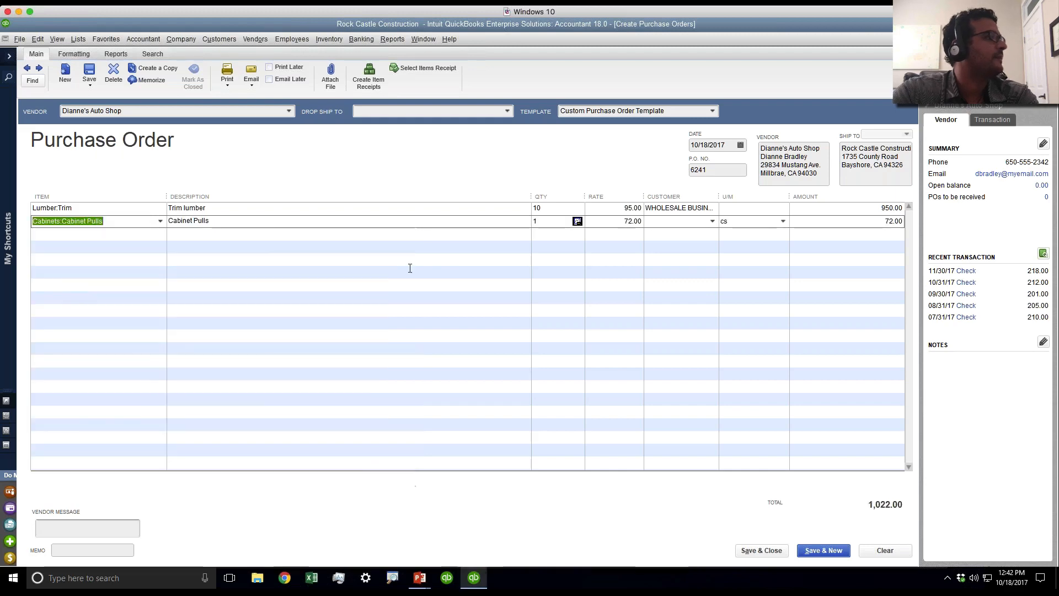
pyautogui.moveTo(557, 217)
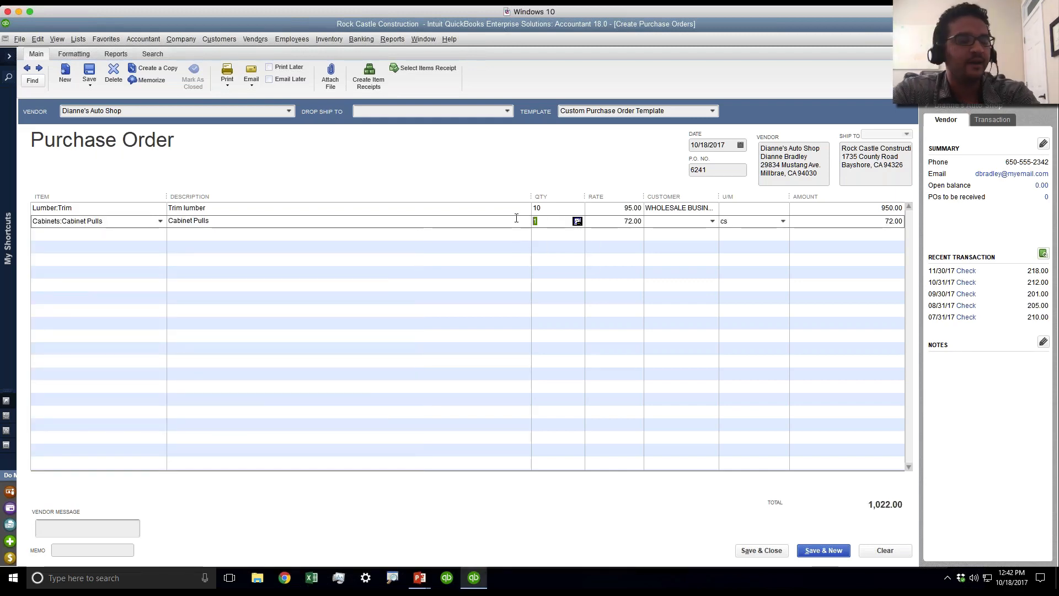
pyautogui.write('4')
pyautogui.press('Tab')
pyautogui.click(712, 222)
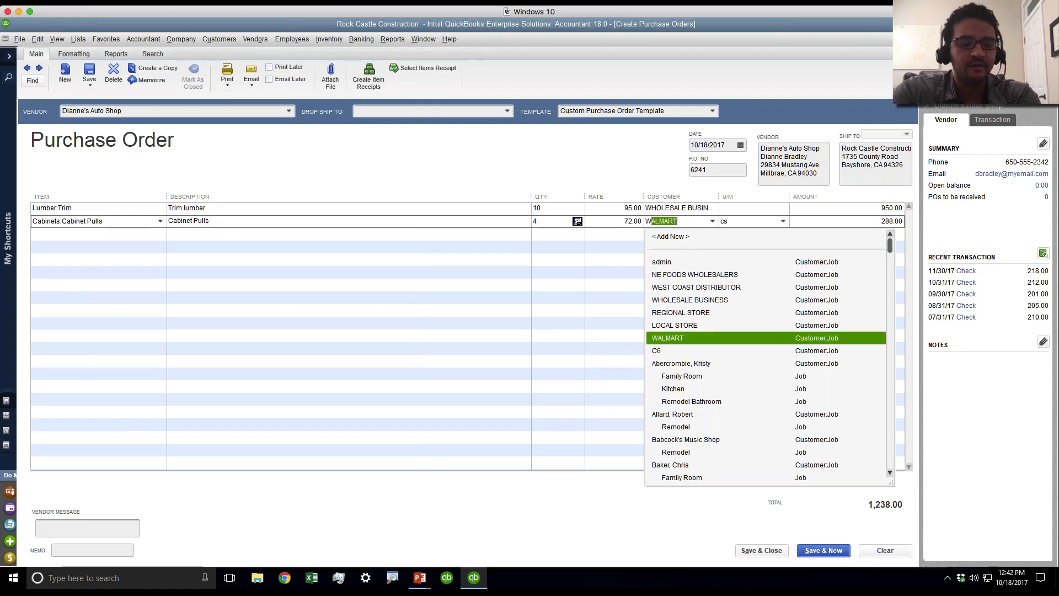
pyautogui.write('wh')
pyautogui.click(709, 300)
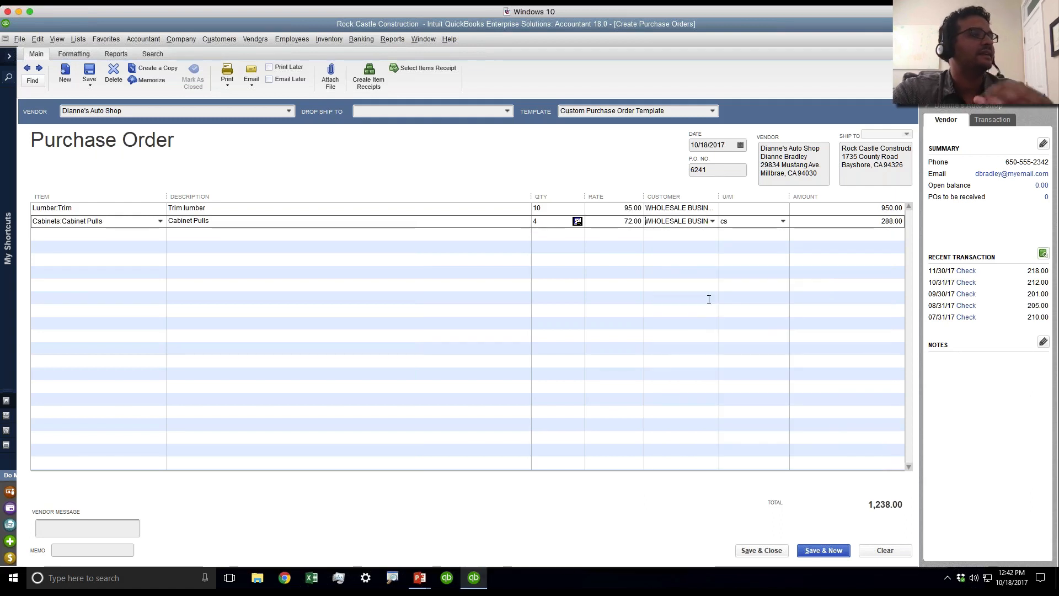
# - Save and close the purchase order, and close the blank invoice behind it
pyautogui.click(90, 72)
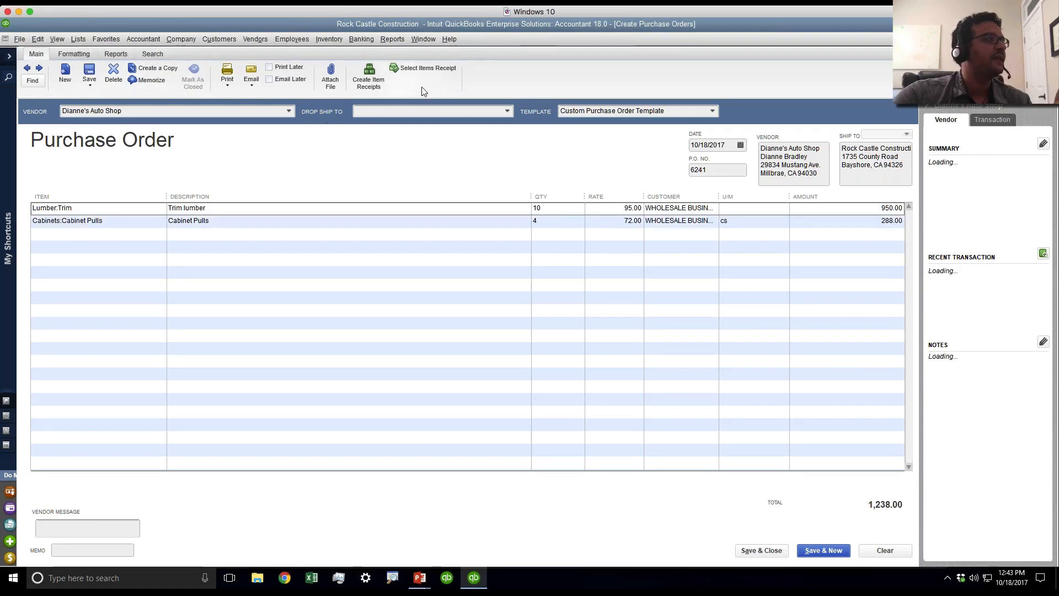
pyautogui.click(761, 550)
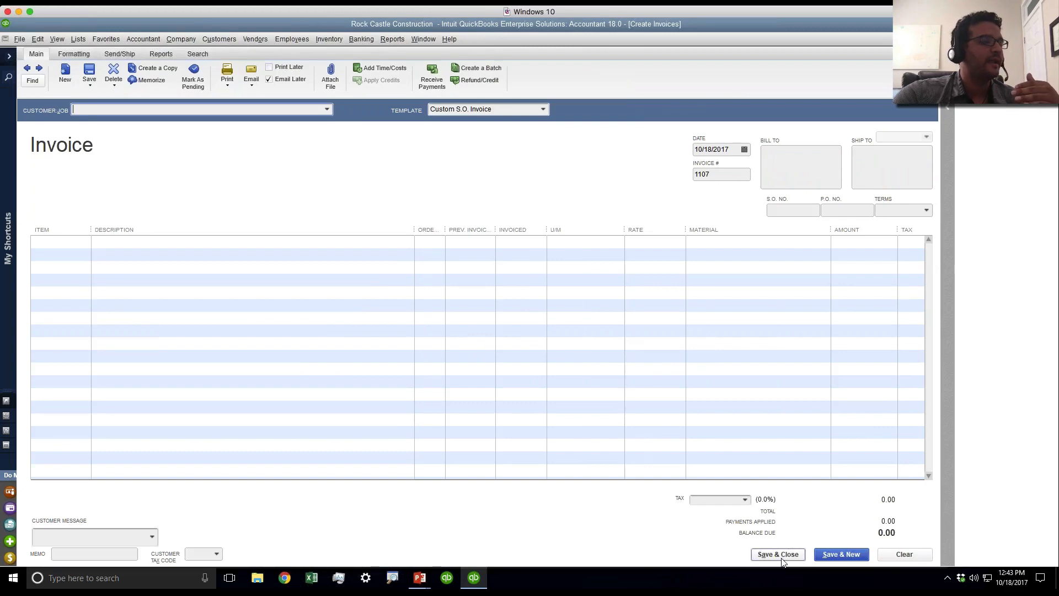
pyautogui.click(782, 553)
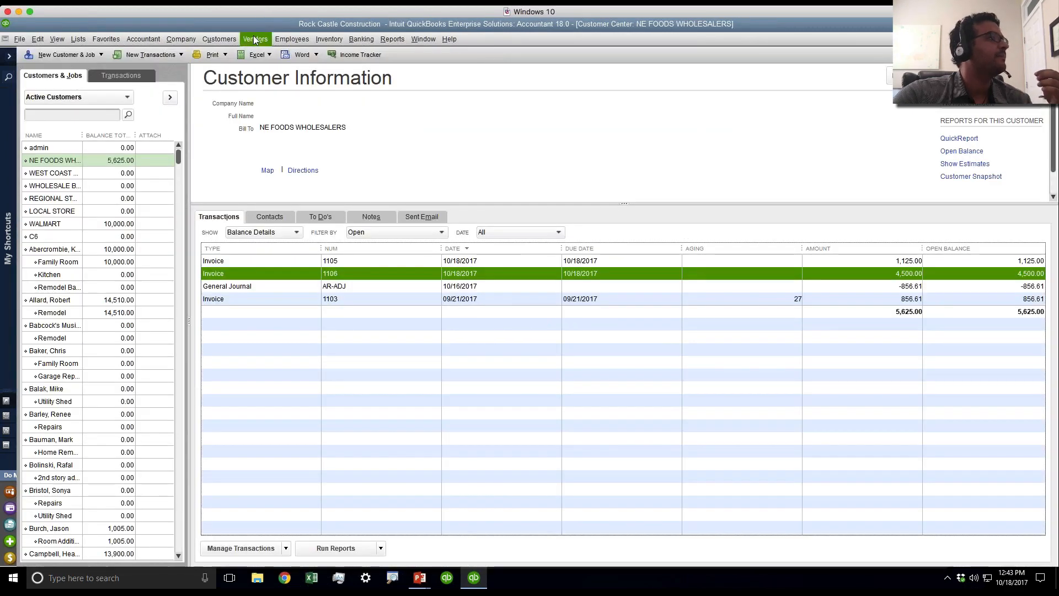
# - Enter a bill for Dianne's Auto Shop from its open purchase order dated 10/18/2017, and save and close it
pyautogui.click(255, 38)
pyautogui.click(265, 80)
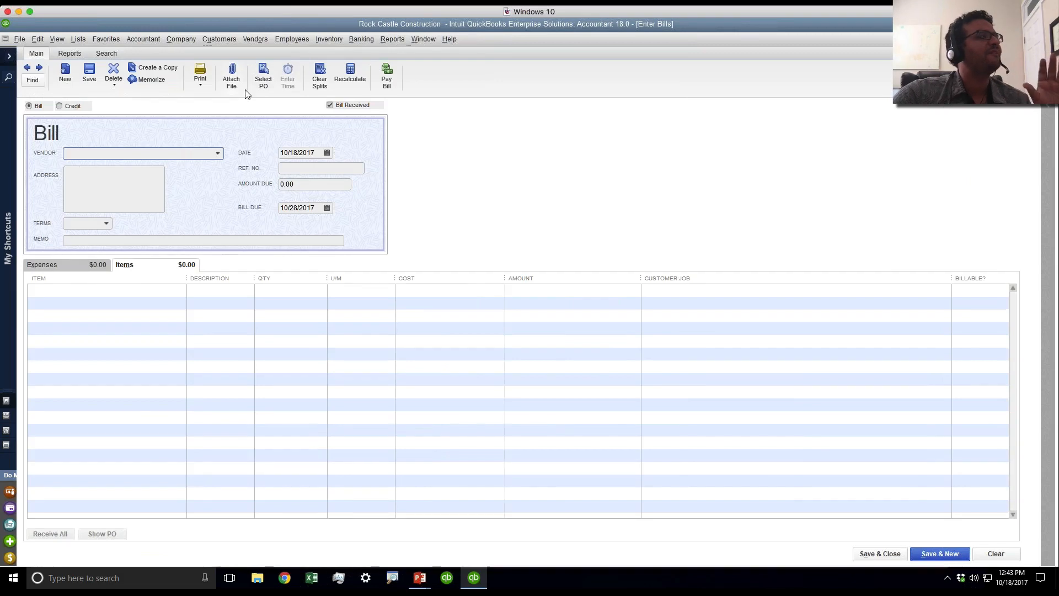
pyautogui.click(218, 153)
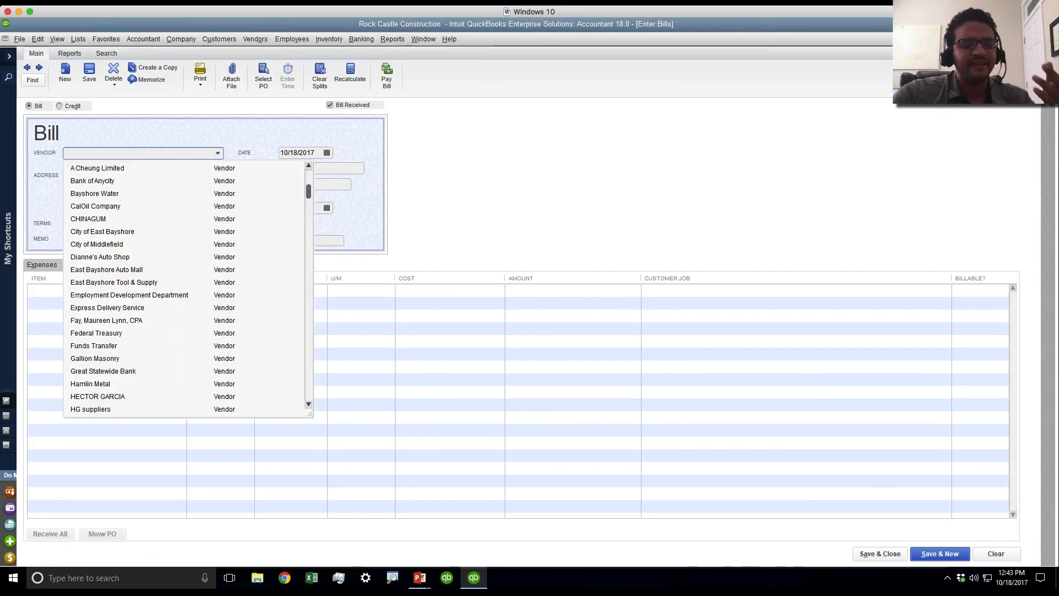
pyautogui.click(99, 257)
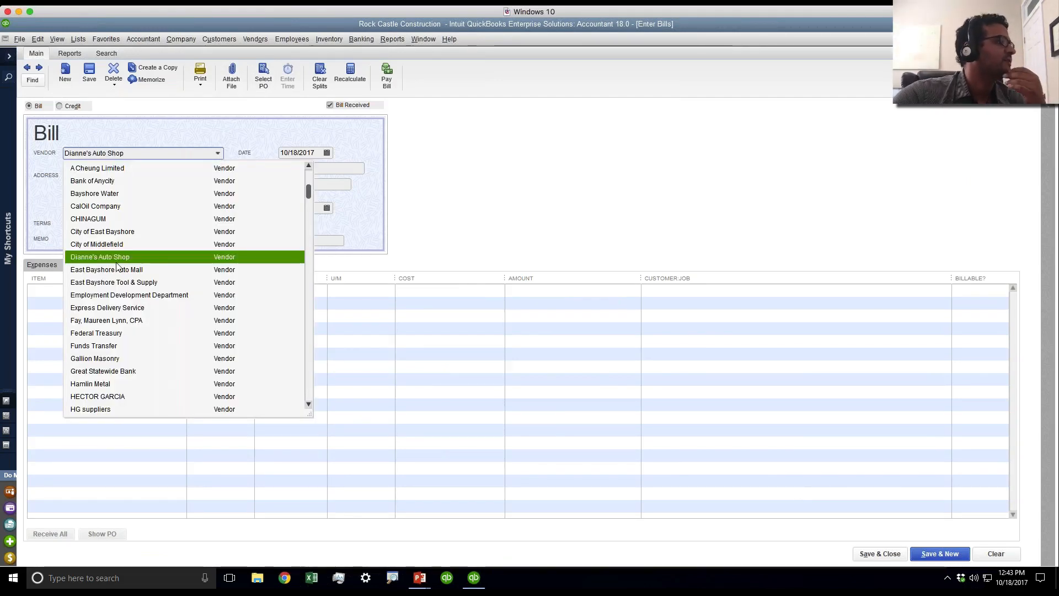
pyautogui.click(506, 198)
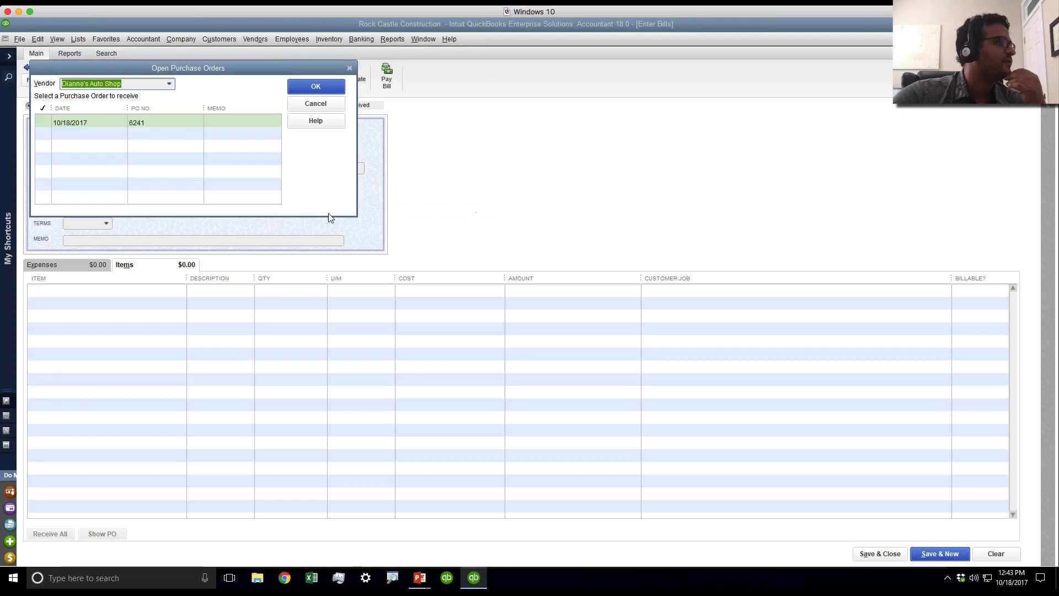
pyautogui.click(81, 124)
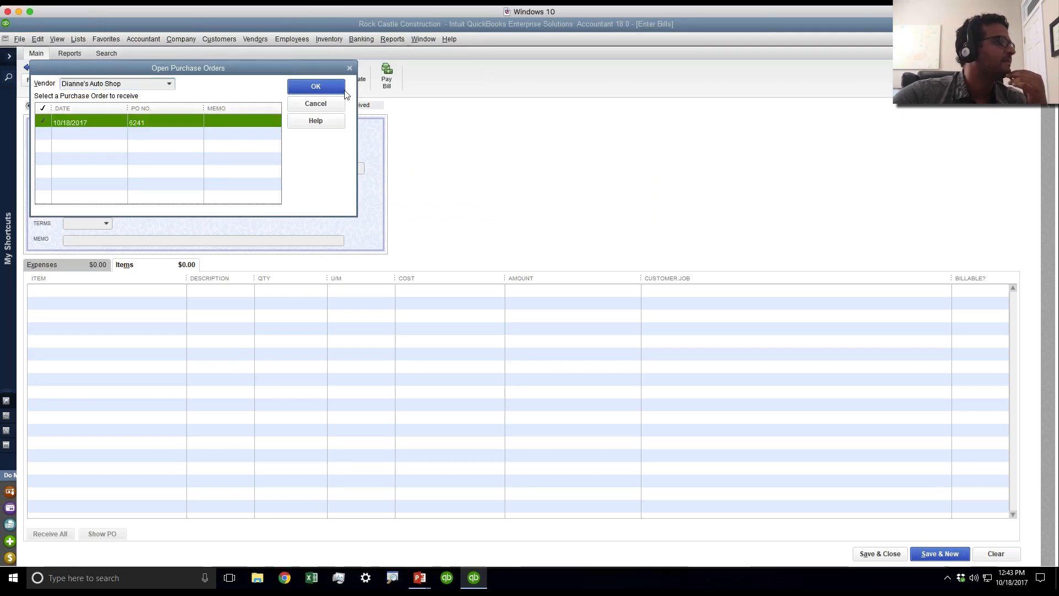
pyautogui.click(315, 86)
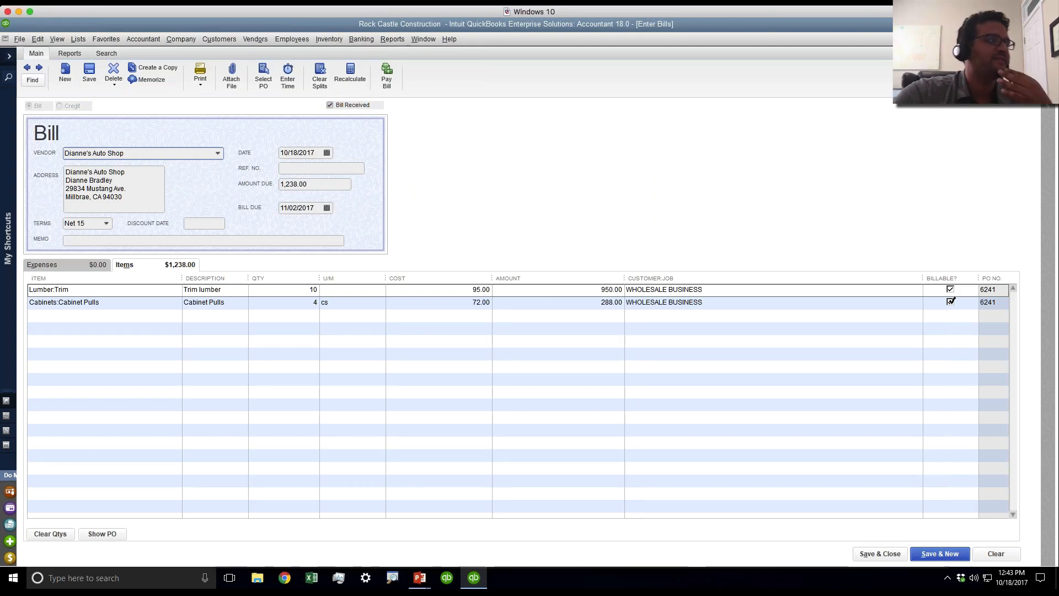
pyautogui.click(880, 554)
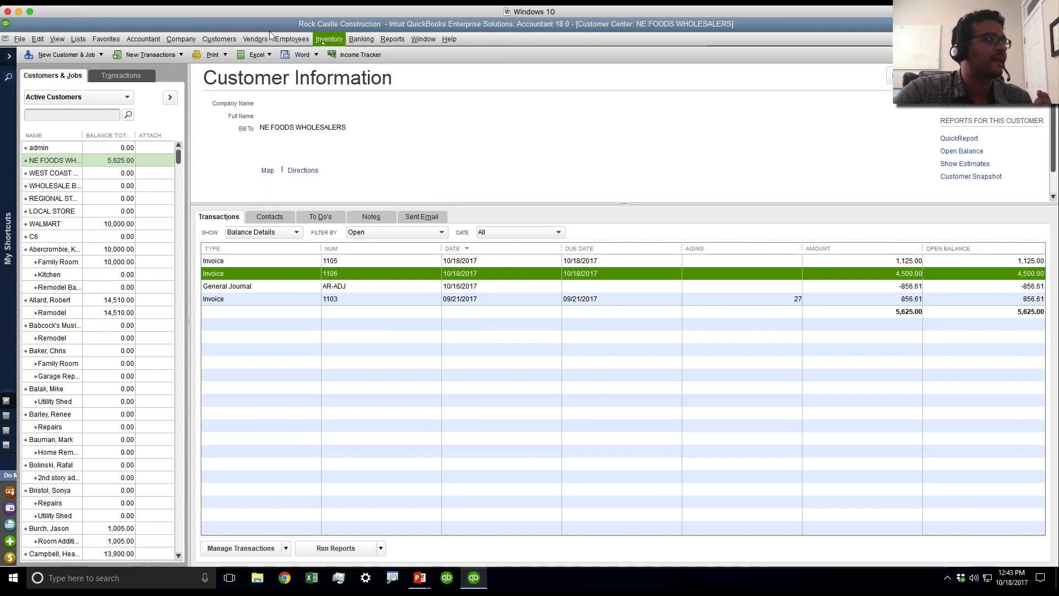
# - Start a sales receipt for customer WHOLESALE BUSINESS and bring up its billable time and costs
pyautogui.click(222, 40)
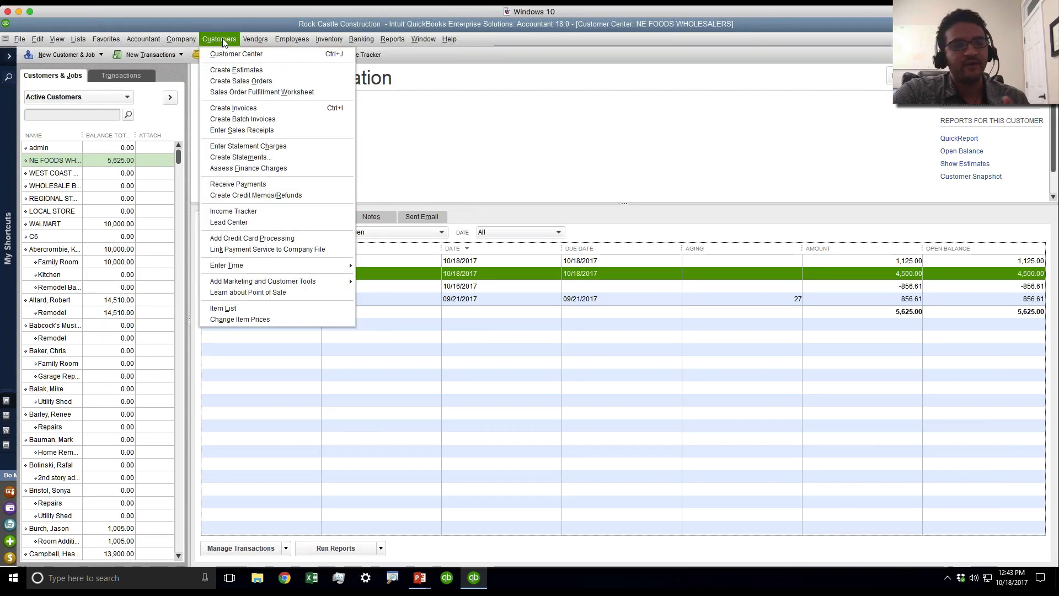
pyautogui.click(241, 131)
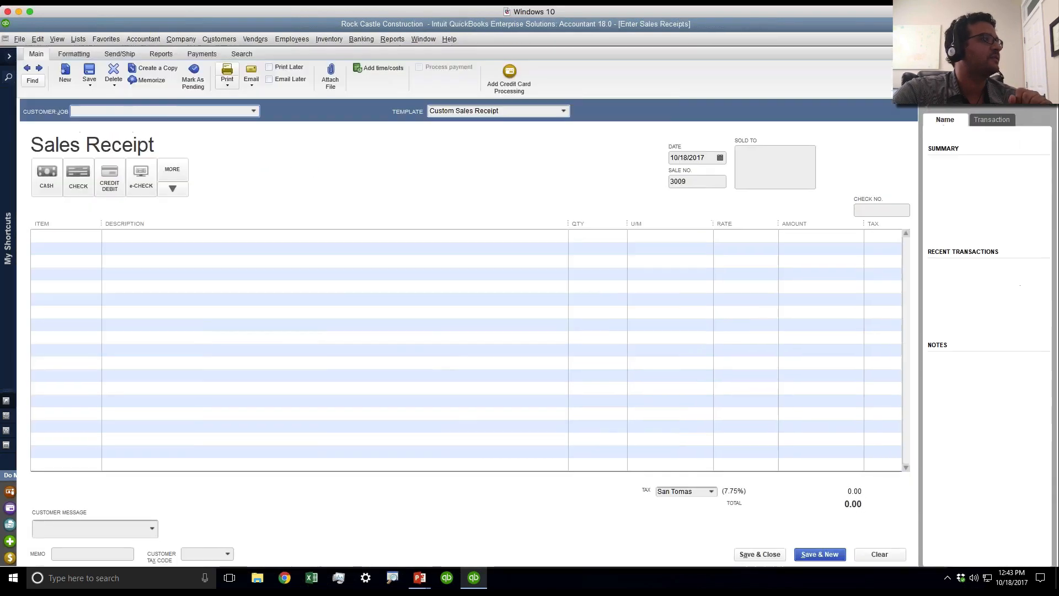
pyautogui.click(390, 69)
pyautogui.click(529, 188)
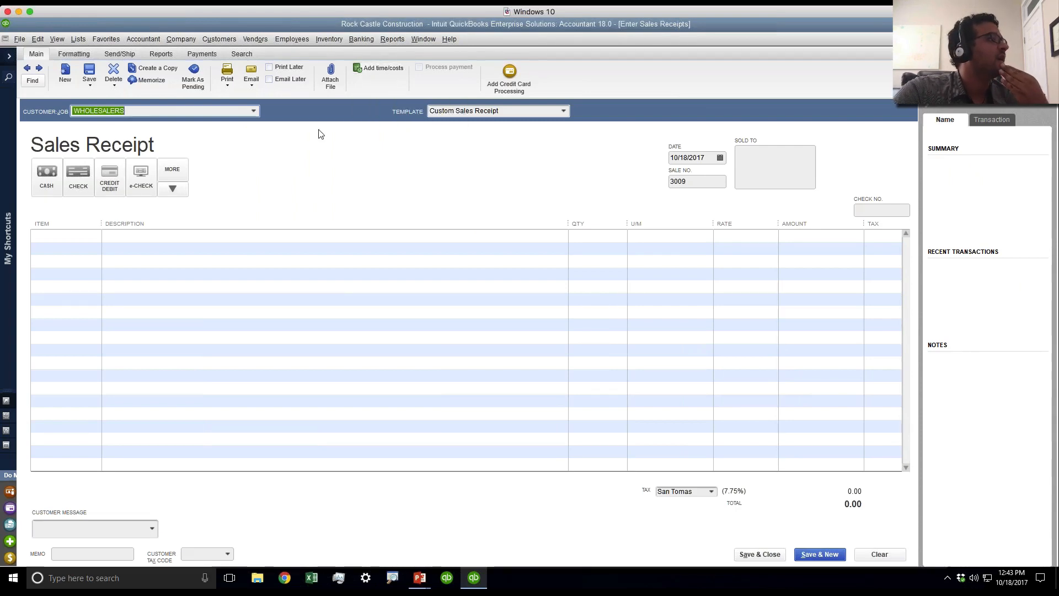
pyautogui.click(253, 110)
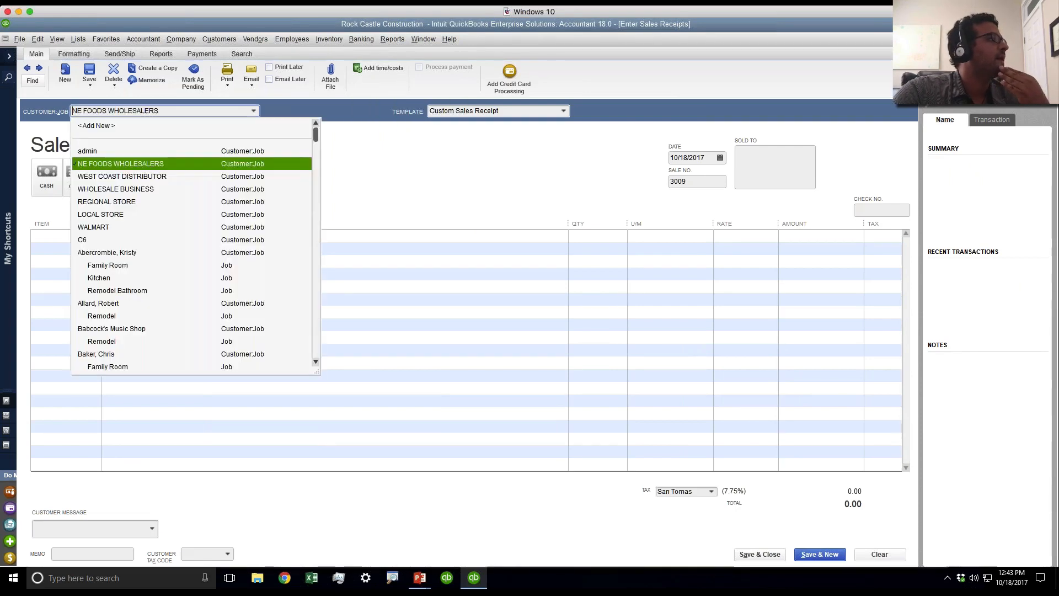
pyautogui.click(116, 188)
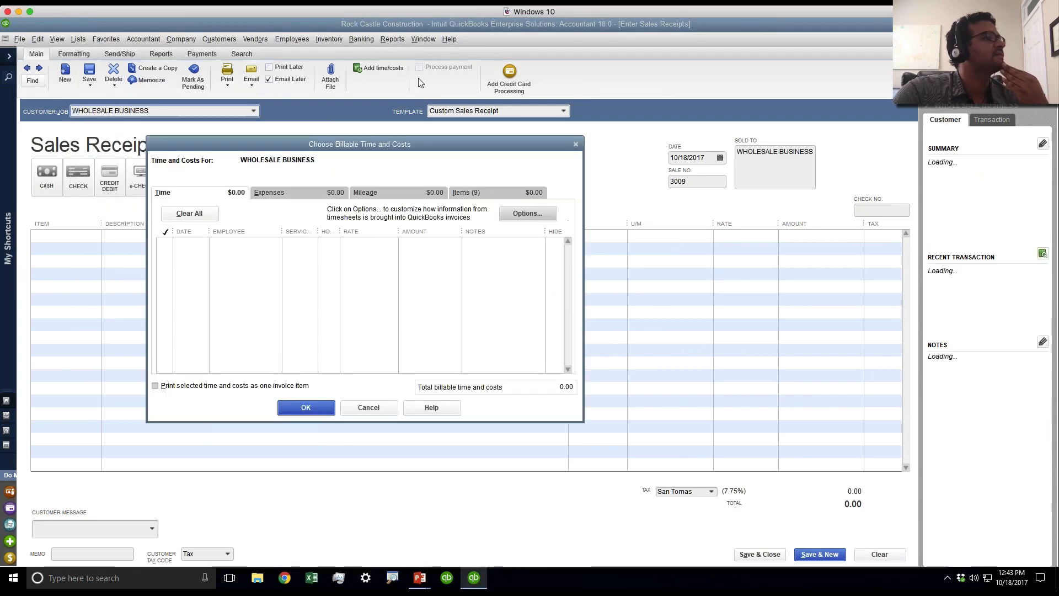
# - Add the billable Lumber:Trim and Cabinets:Cabinet Pulls items dated 10/18 to the sales receipt
pyautogui.click(475, 191)
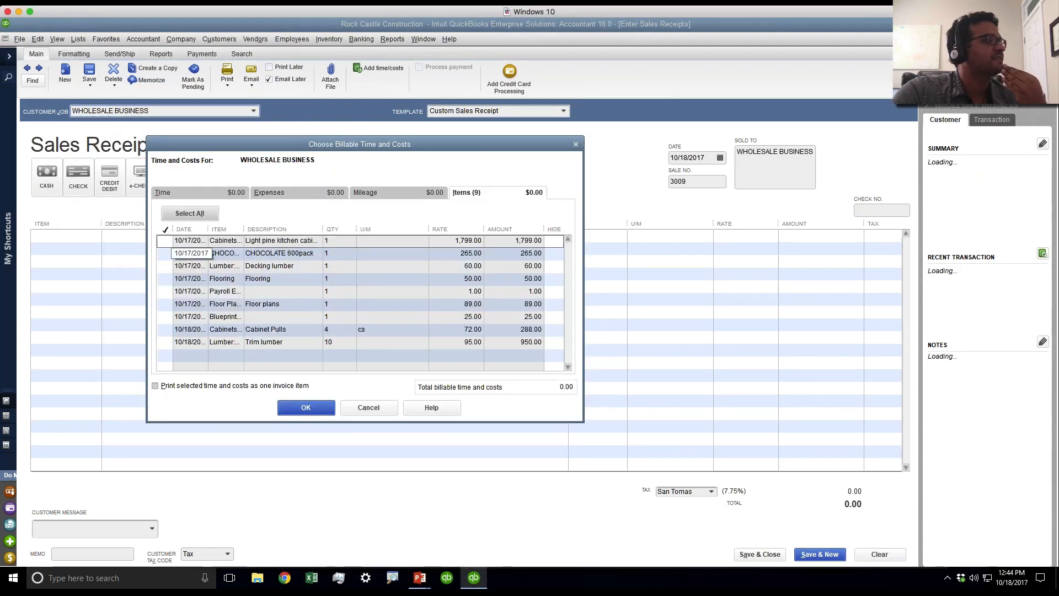
pyautogui.moveTo(243, 226); pyautogui.dragTo(289, 230)
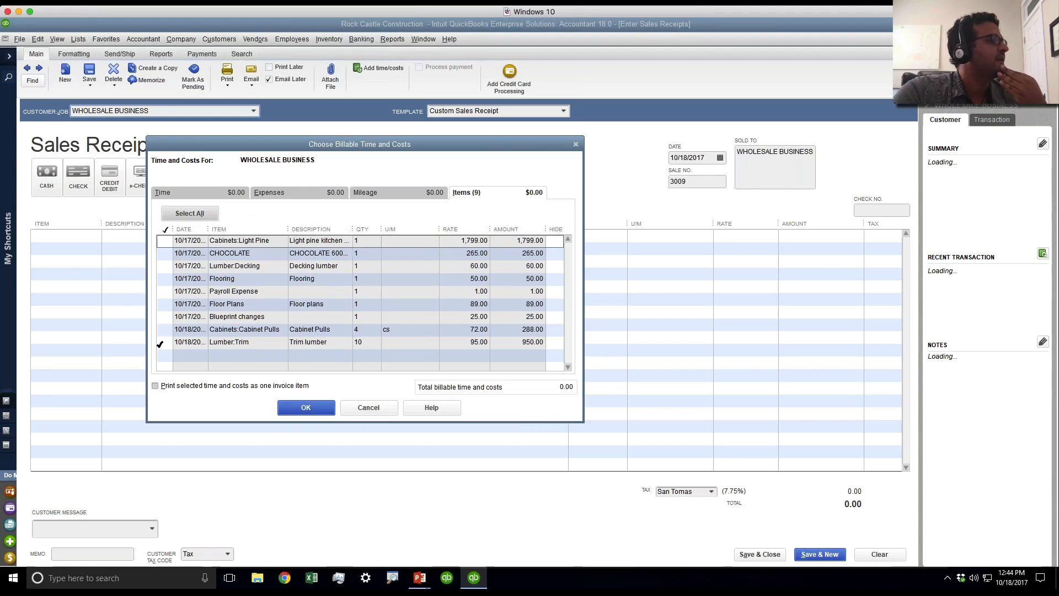
pyautogui.click(164, 343)
pyautogui.click(164, 329)
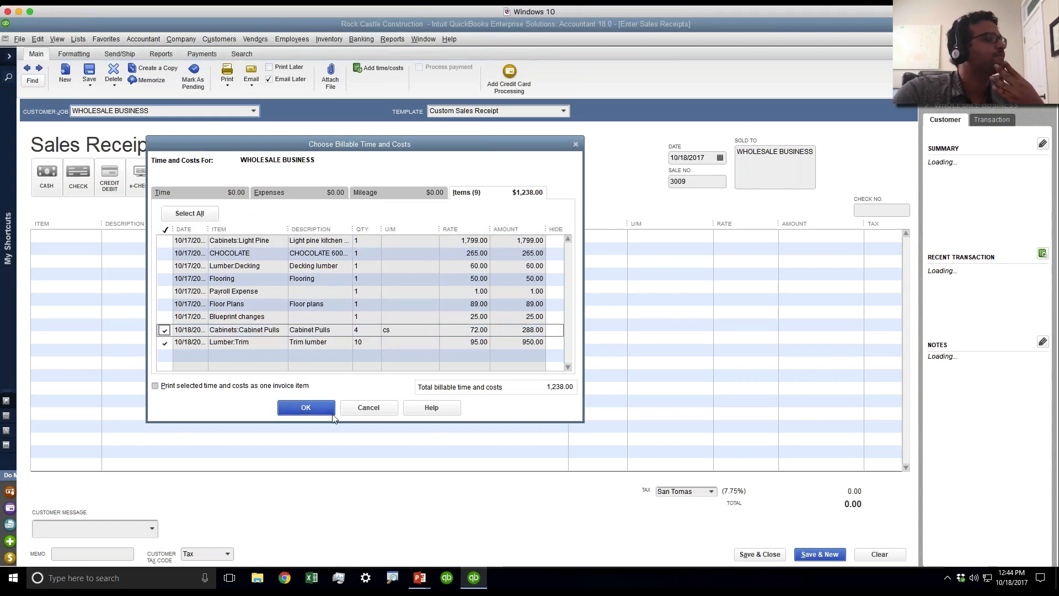
pyautogui.click(307, 408)
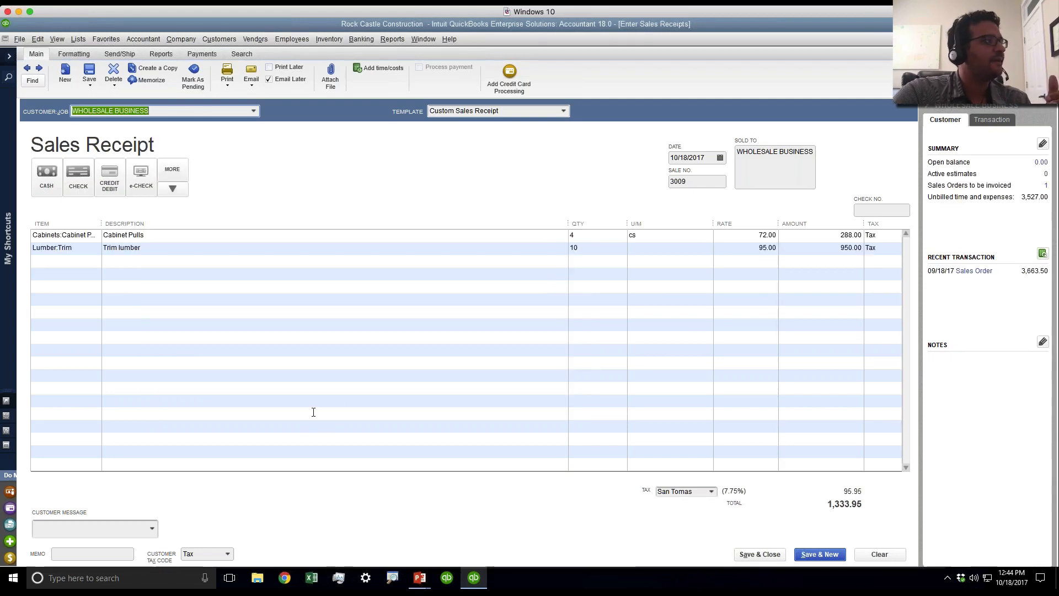
# - Set the rates of the Cabinet Pulls and Trim lumber lines on the sales receipt to 0.00
pyautogui.click(750, 235)
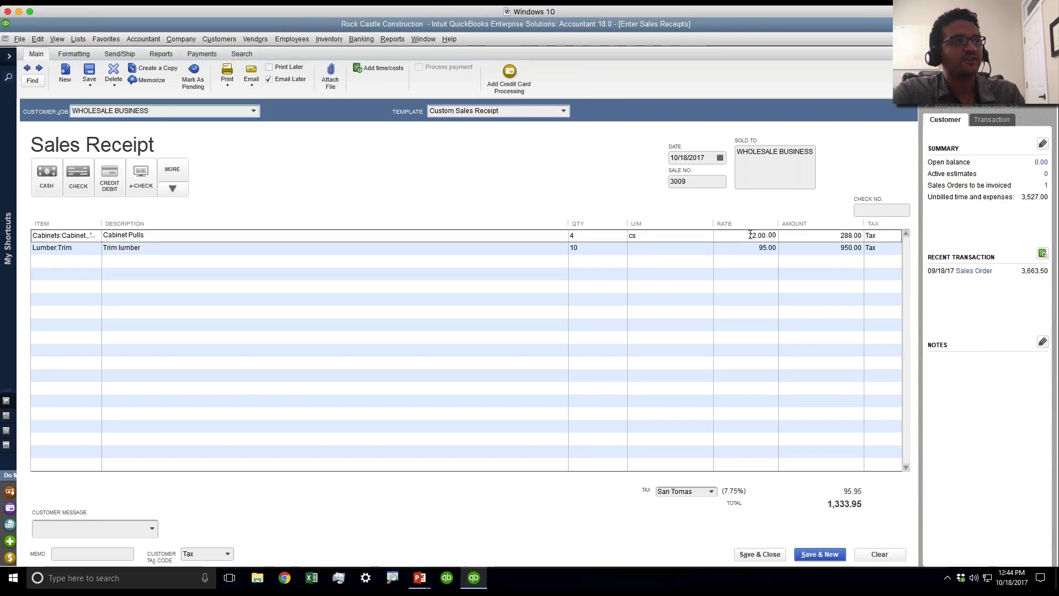
pyautogui.press('BackSpace')
pyautogui.press('Down')
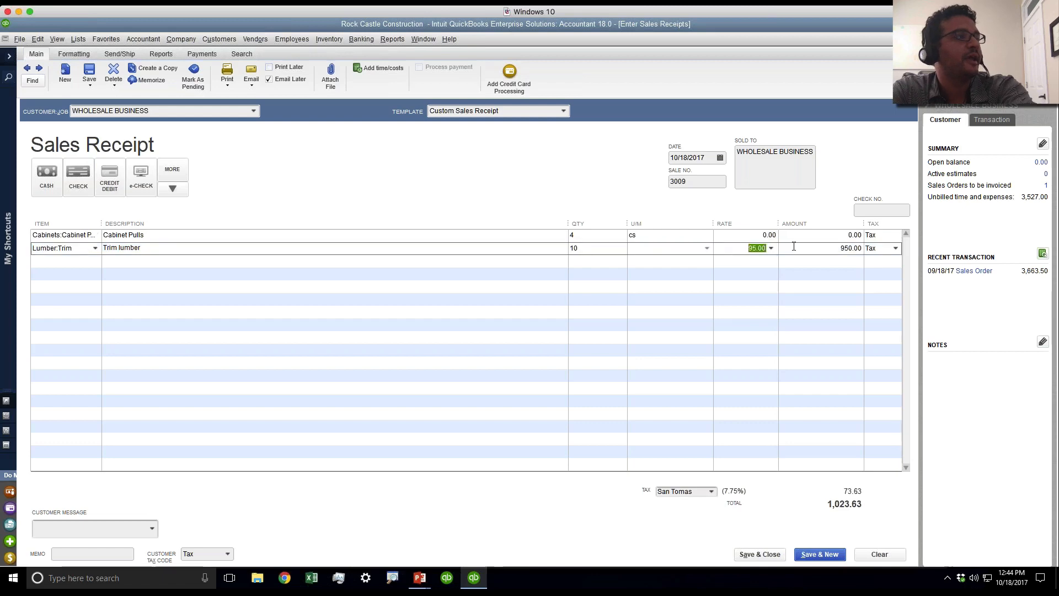
pyautogui.click(764, 278)
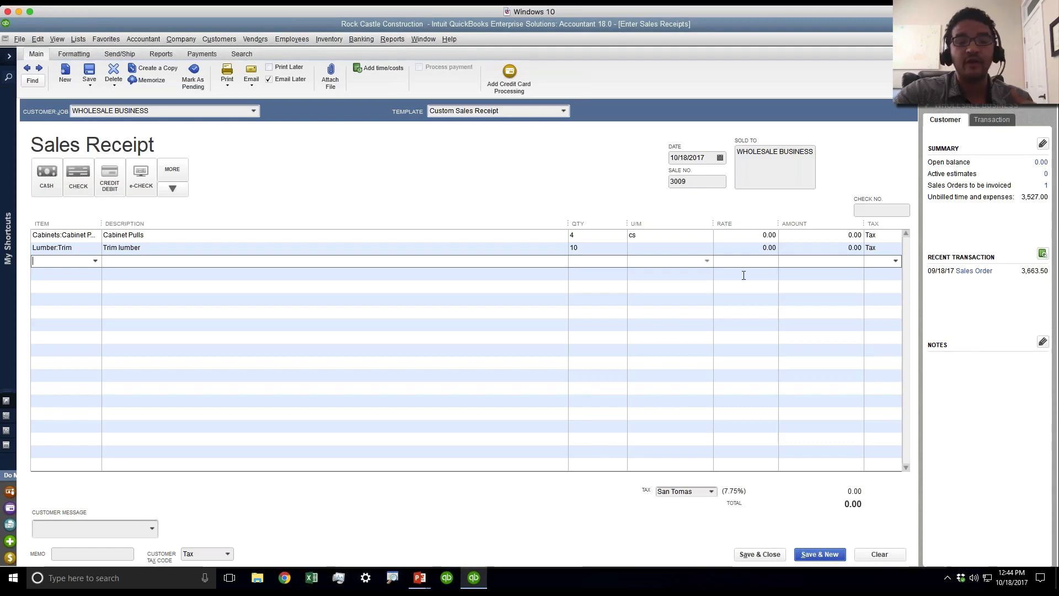
# - Turn off Email Later for the zero-amount sales receipt, and save and close it
pyautogui.click(759, 554)
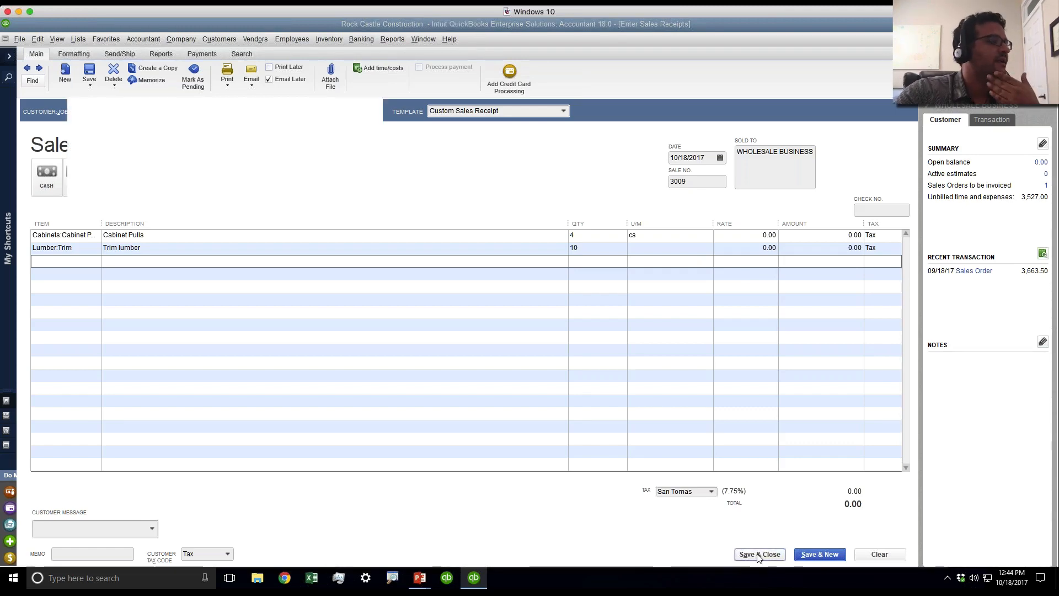
pyautogui.click(246, 189)
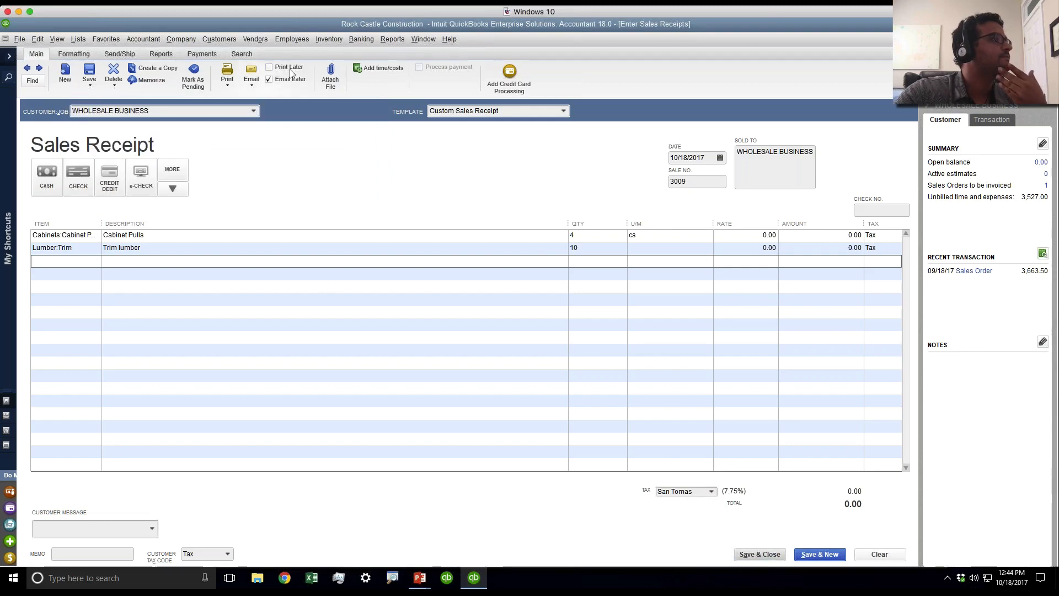
pyautogui.click(269, 79)
pyautogui.click(759, 554)
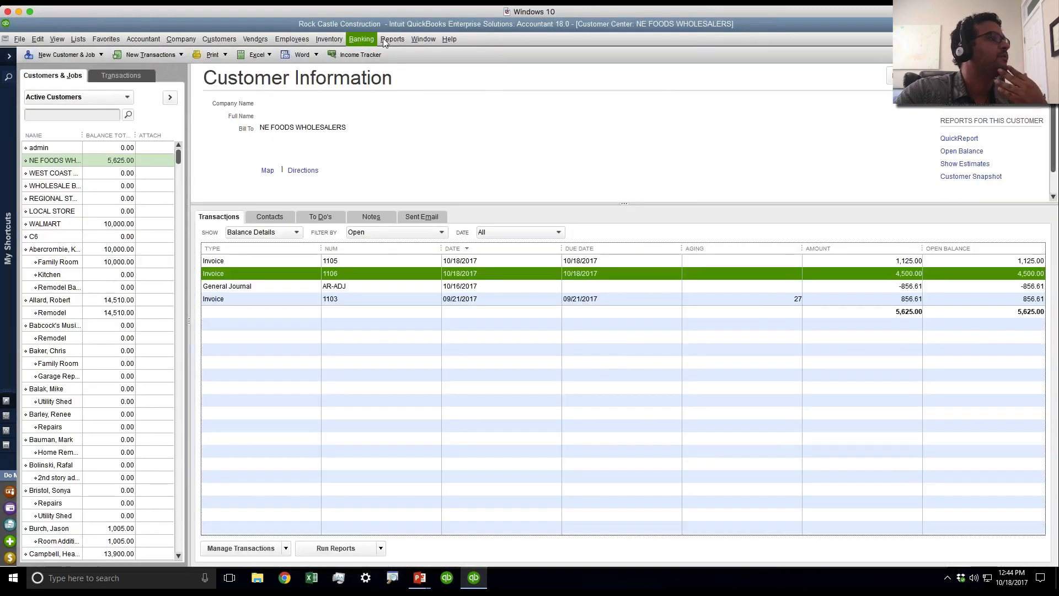
# - Run the Profit & Loss report with its dates set to Today
pyautogui.click(397, 39)
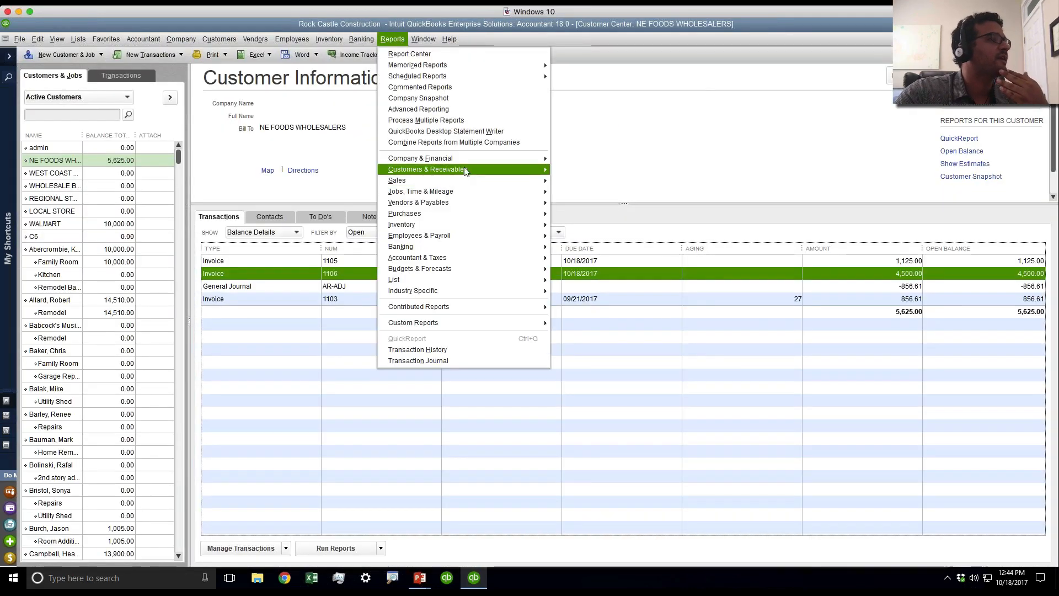
pyautogui.click(586, 158)
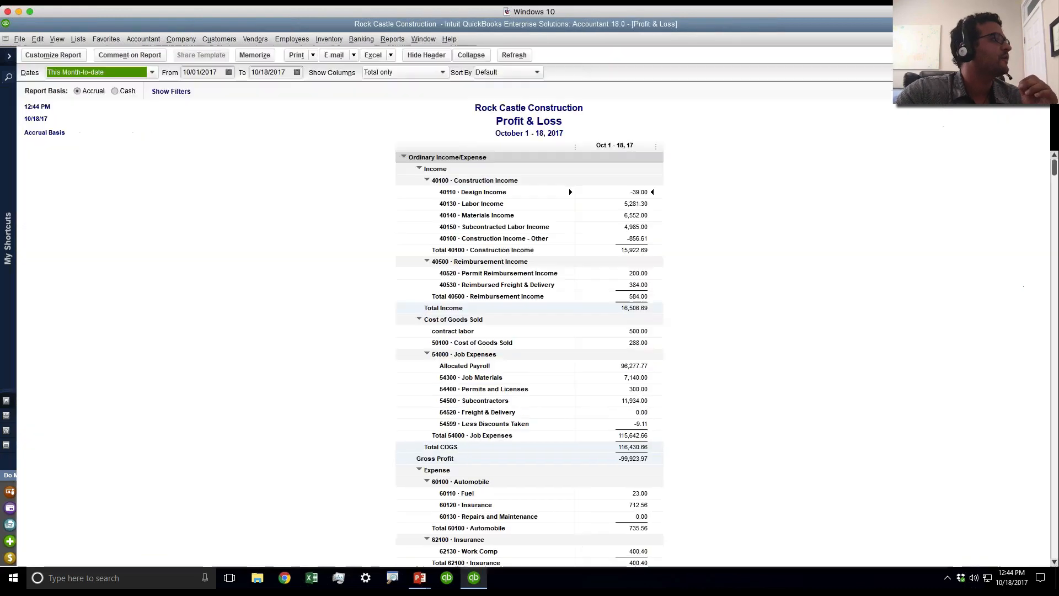
pyautogui.click(151, 72)
pyautogui.click(78, 102)
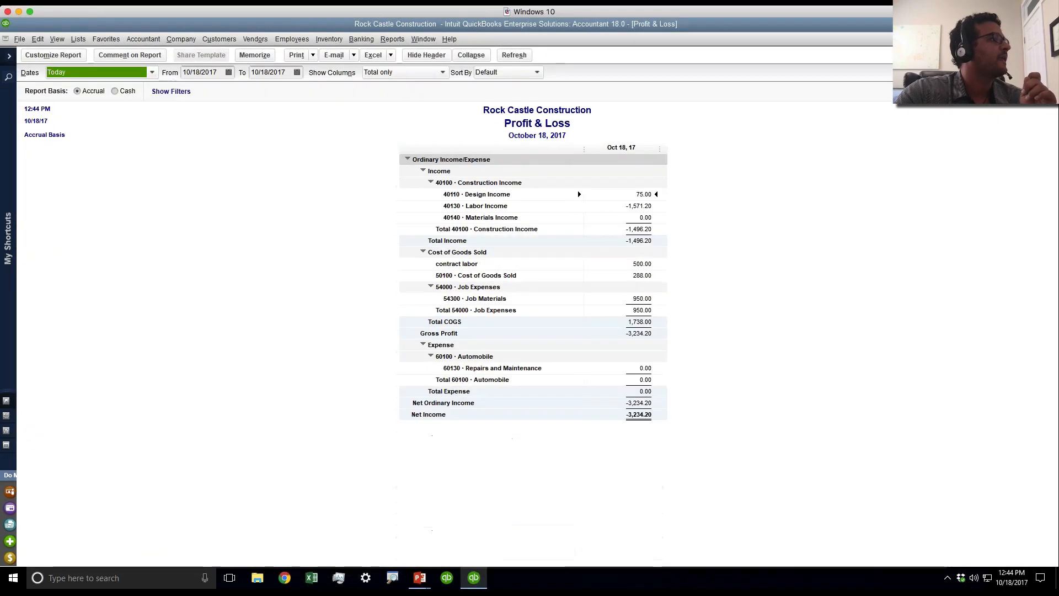
# - Break the Profit & Loss columns down by Customer:Job and select WHOLESALE BUSINESS's Cost of Goods Sold amount
pyautogui.click(393, 75)
pyautogui.click(393, 202)
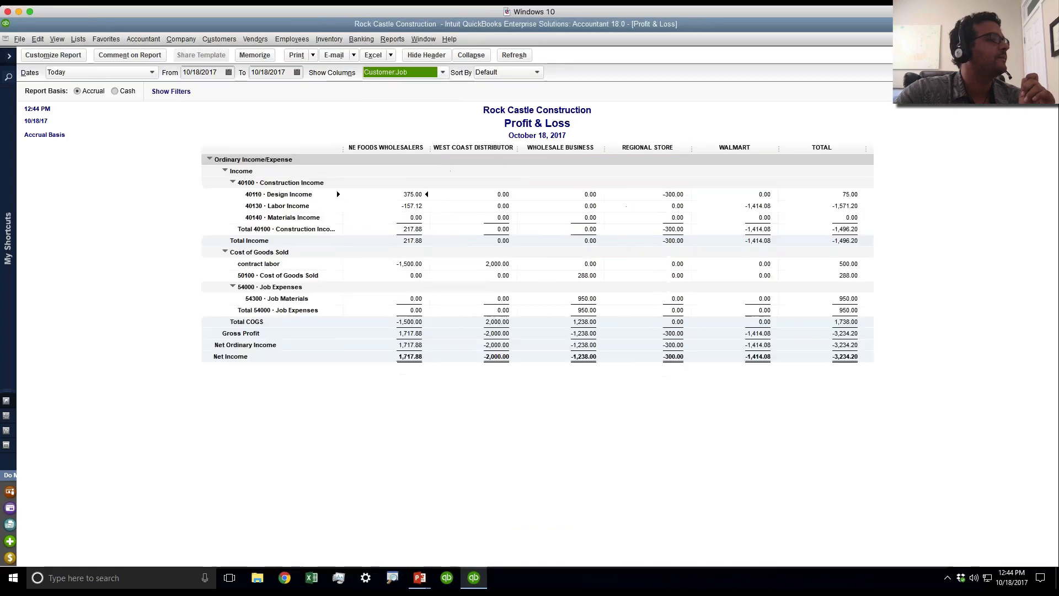
pyautogui.click(577, 153)
pyautogui.click(591, 280)
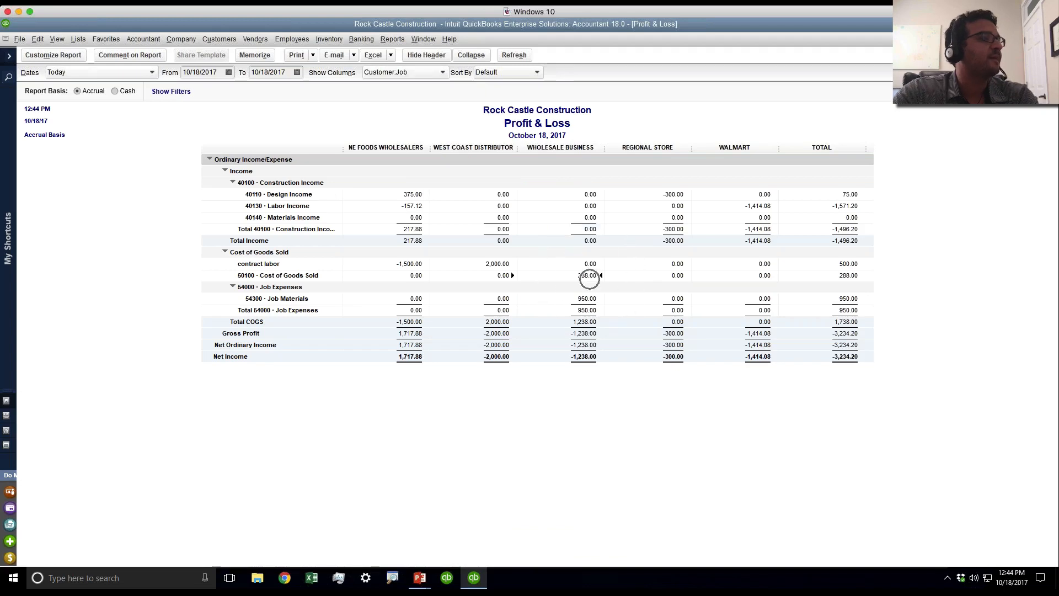
# - Open the zero-rate sales receipt behind WHOLESALE BUSINESS's Cost of Goods Sold amount, delete it, and close the form
pyautogui.click(588, 304)
pyautogui.click(589, 273)
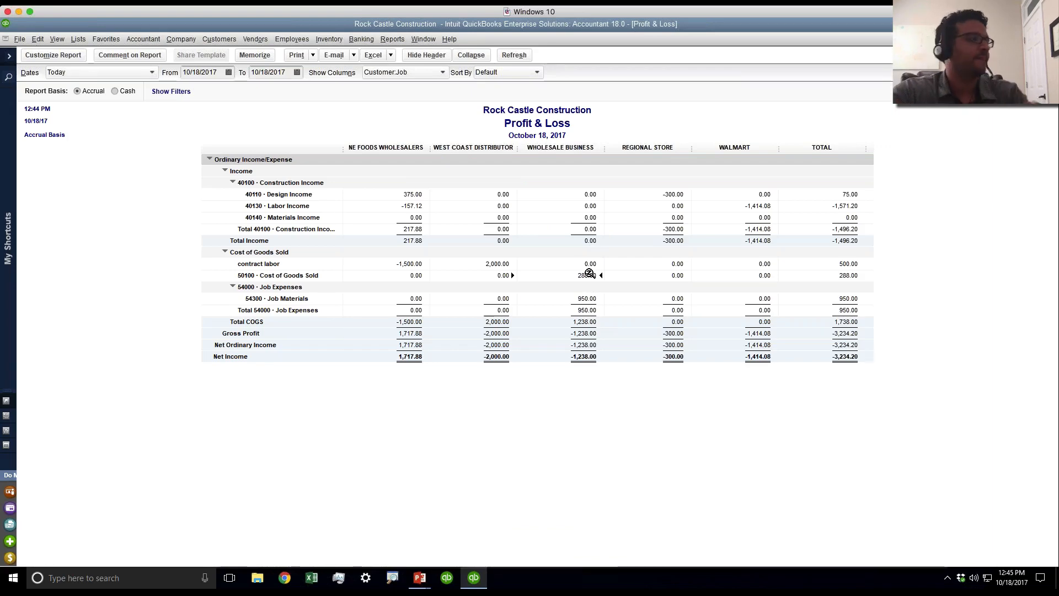
pyautogui.doubleClick(590, 275)
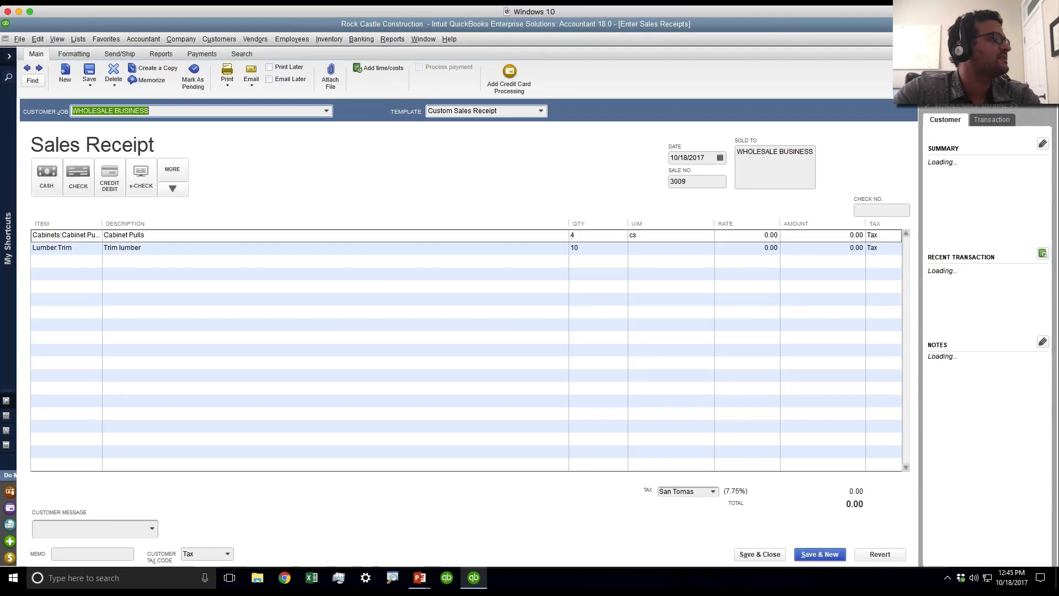
pyautogui.rightClick(368, 194)
pyautogui.click(405, 265)
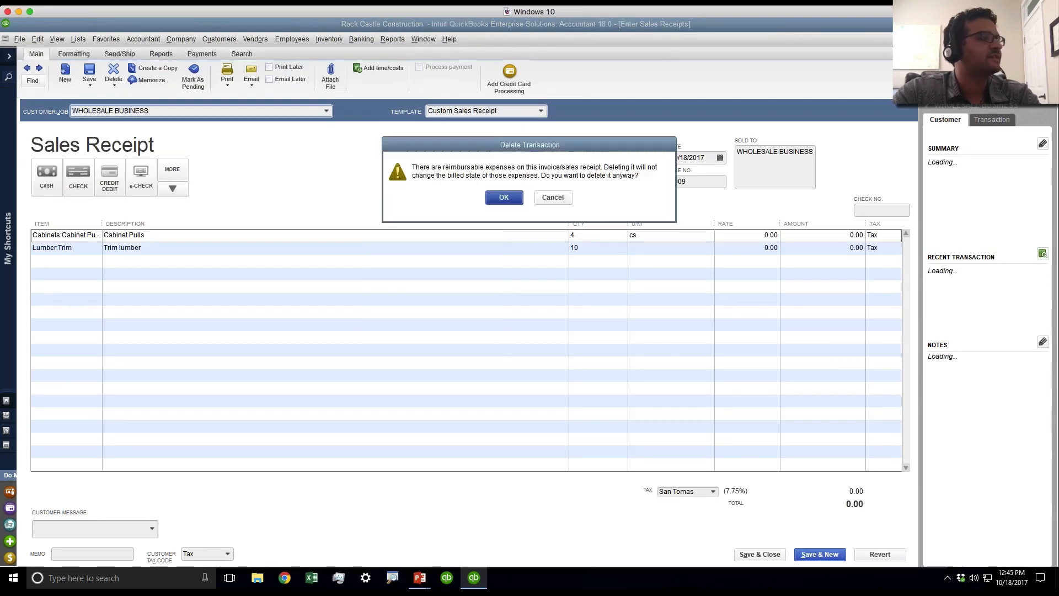
pyautogui.click(502, 197)
pyautogui.click(504, 193)
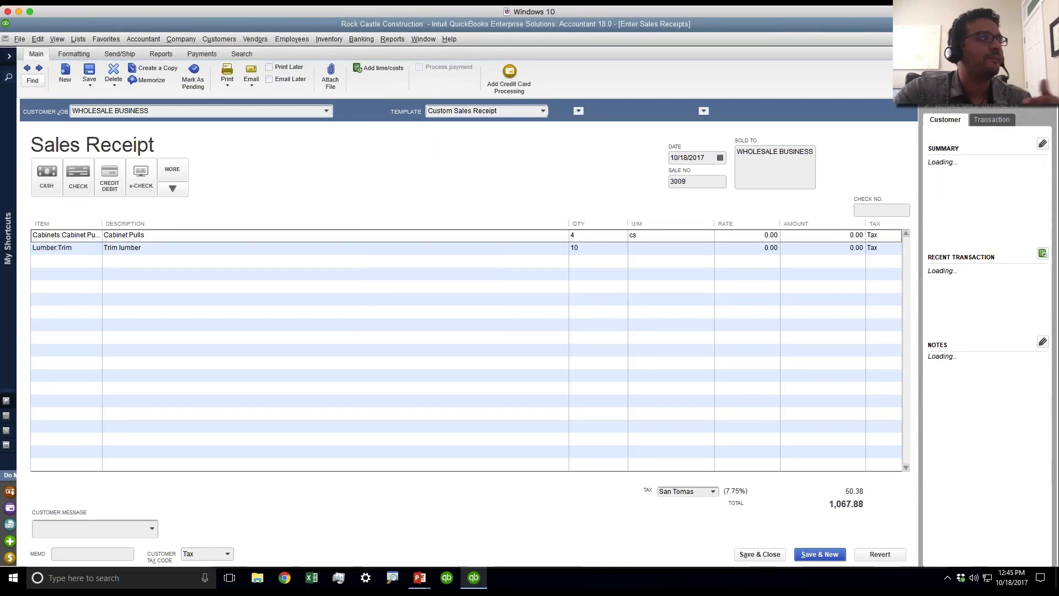
pyautogui.press('Escape')
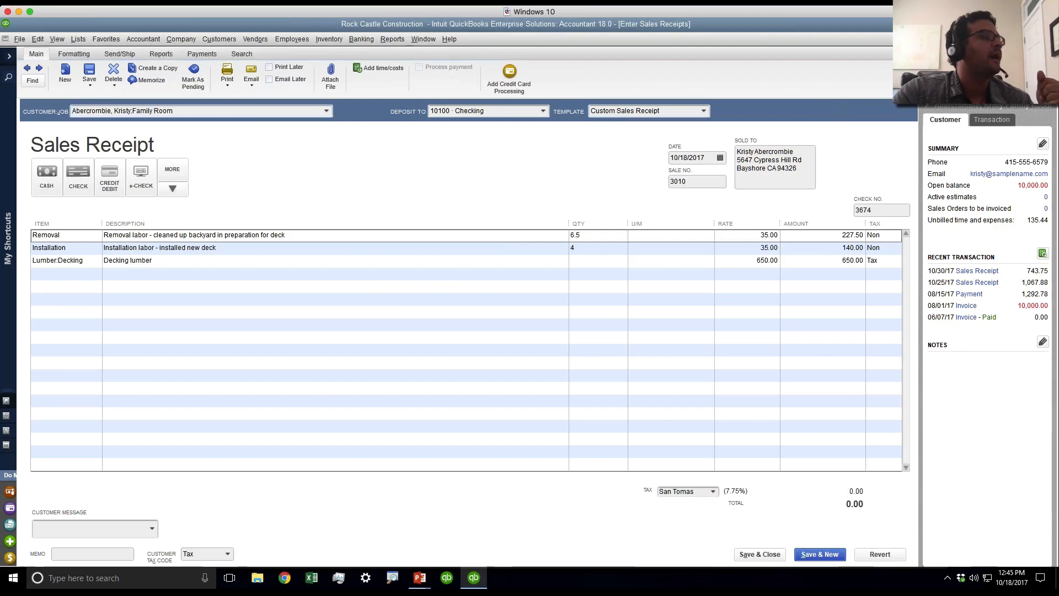
# - Find and open the existing bill from the vendor Dianne's Auto Shop
pyautogui.click(255, 38)
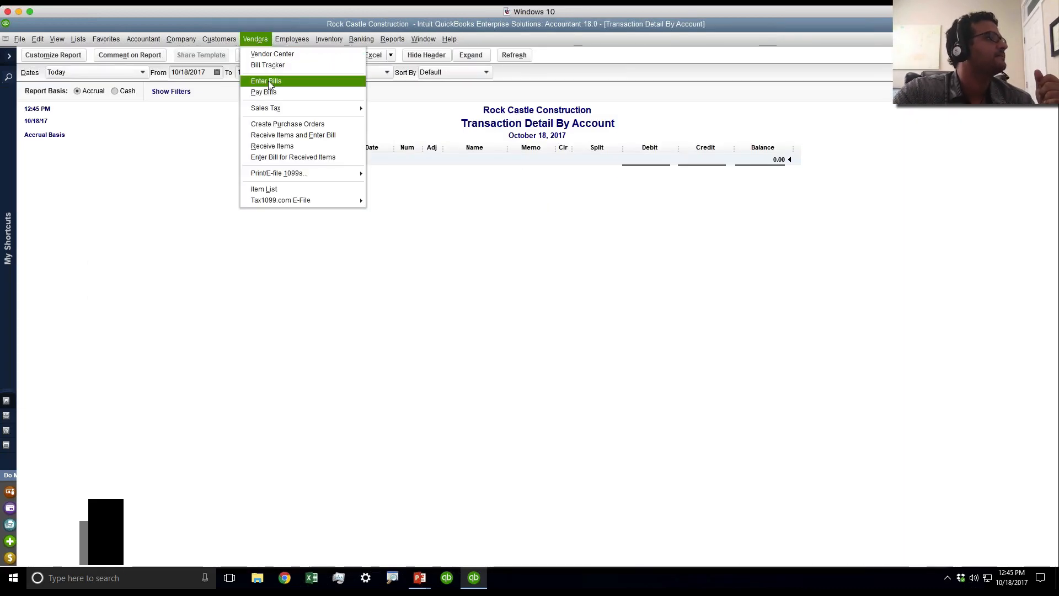
pyautogui.click(266, 82)
pyautogui.click(33, 80)
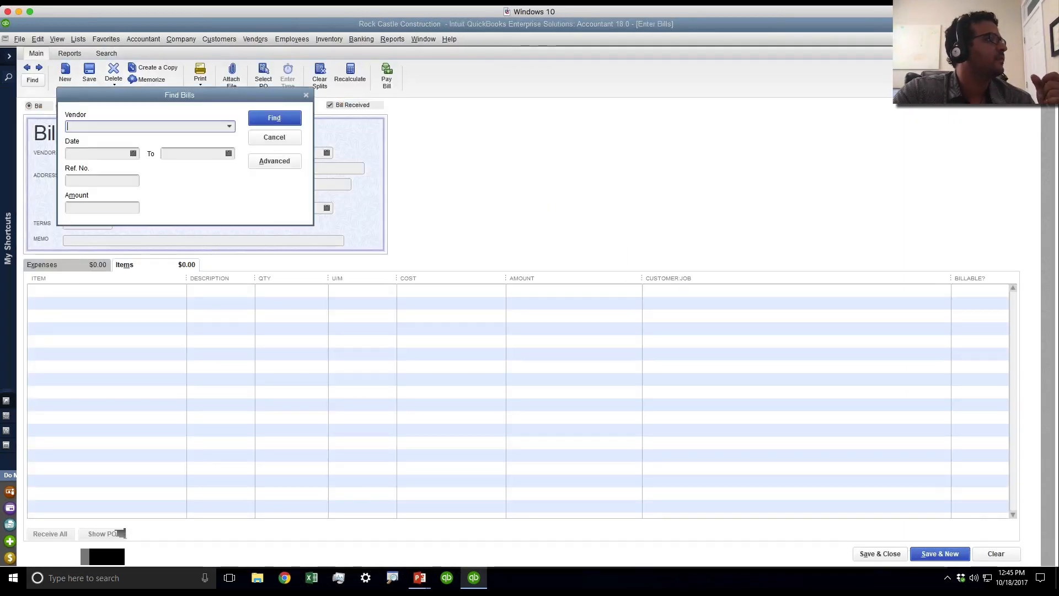
pyautogui.click(229, 127)
pyautogui.click(121, 247)
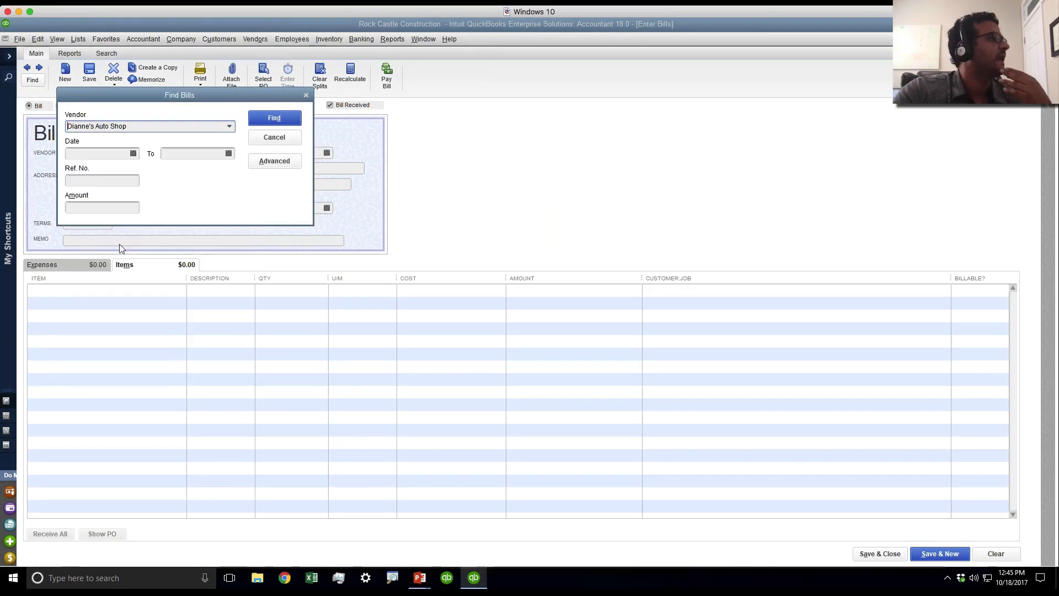
pyautogui.click(279, 119)
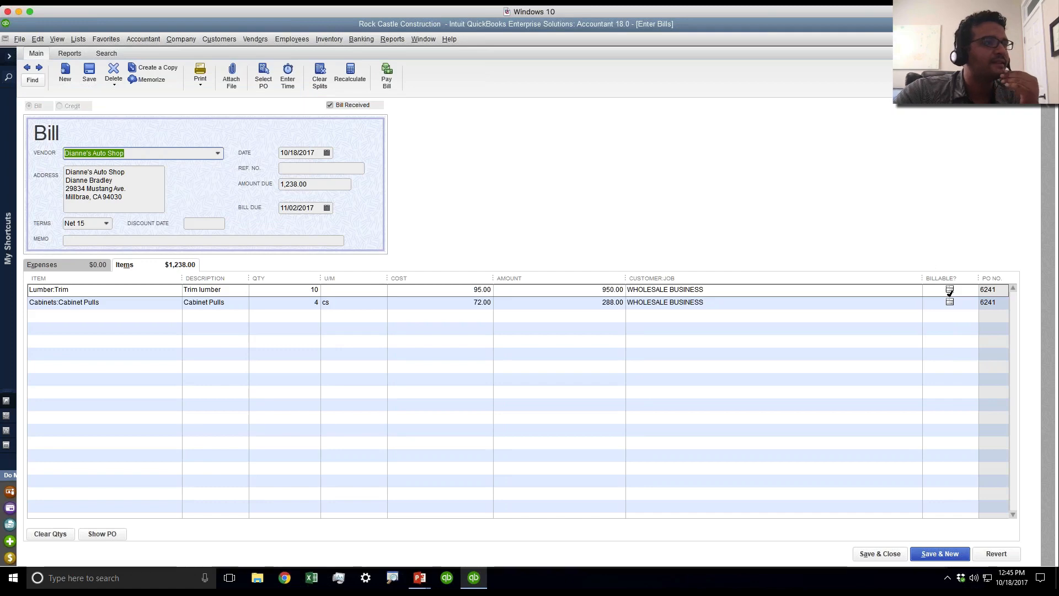
# - Mark the Trim lumber and Cabinet Pulls lines on the bill as billable, and save and close it
pyautogui.click(949, 290)
pyautogui.click(507, 189)
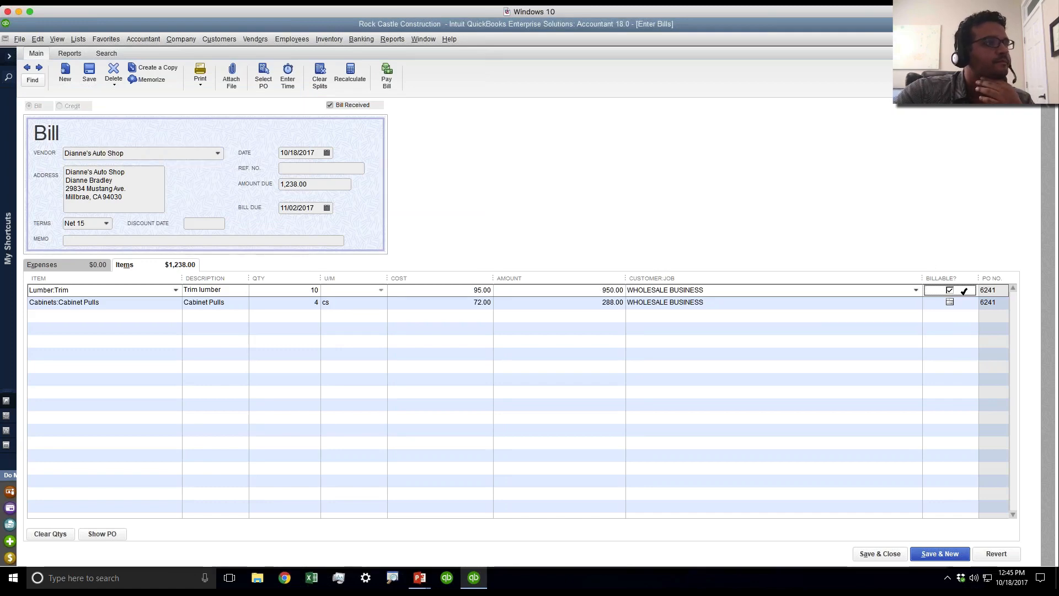
pyautogui.click(949, 301)
pyautogui.click(505, 191)
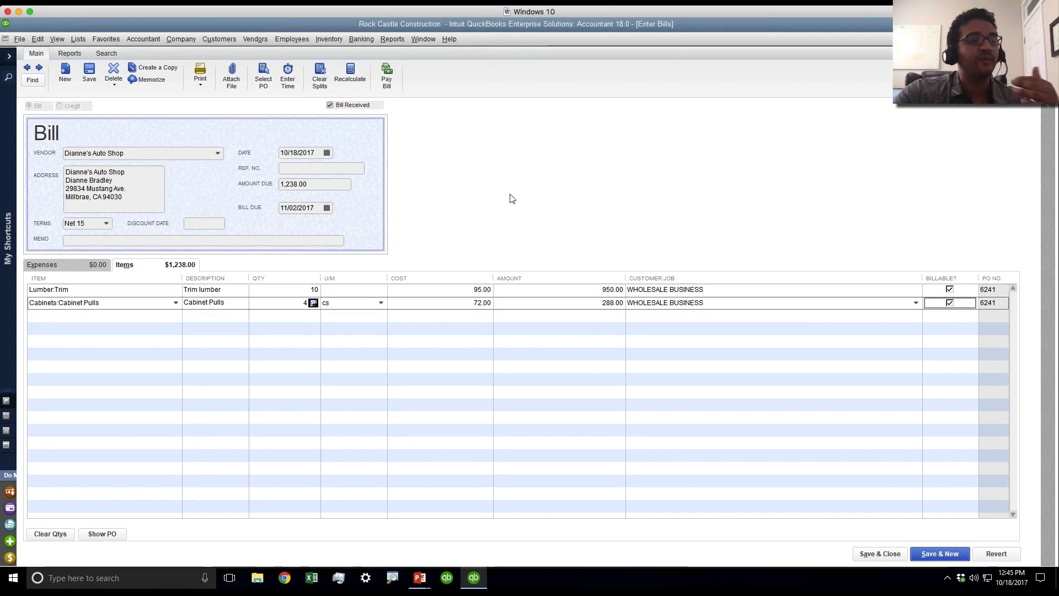
pyautogui.click(879, 553)
pyautogui.click(478, 191)
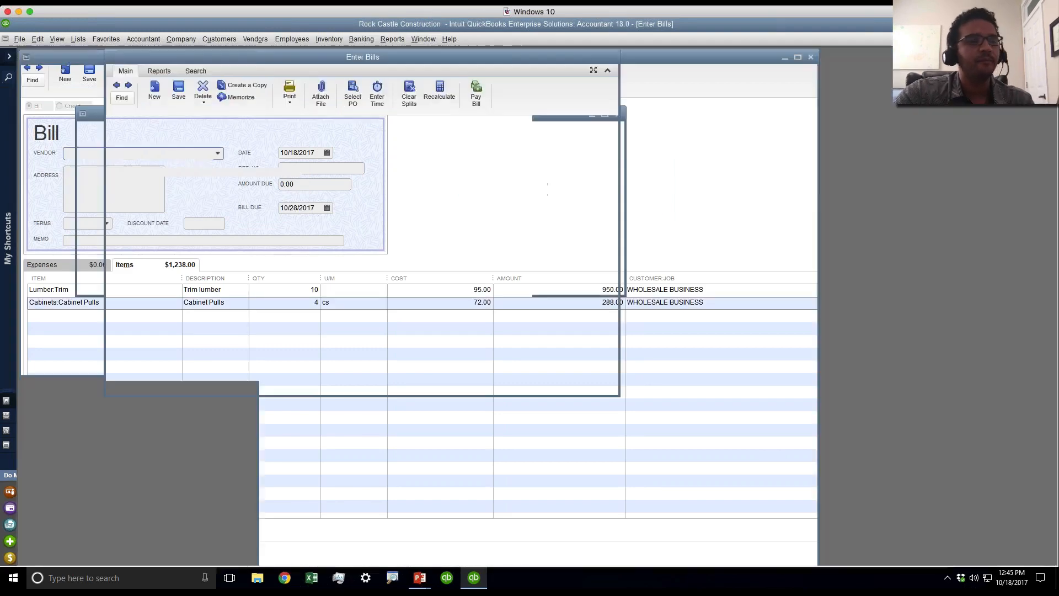
# - Close the open report windows and the Customer Center
pyautogui.press('Escape')
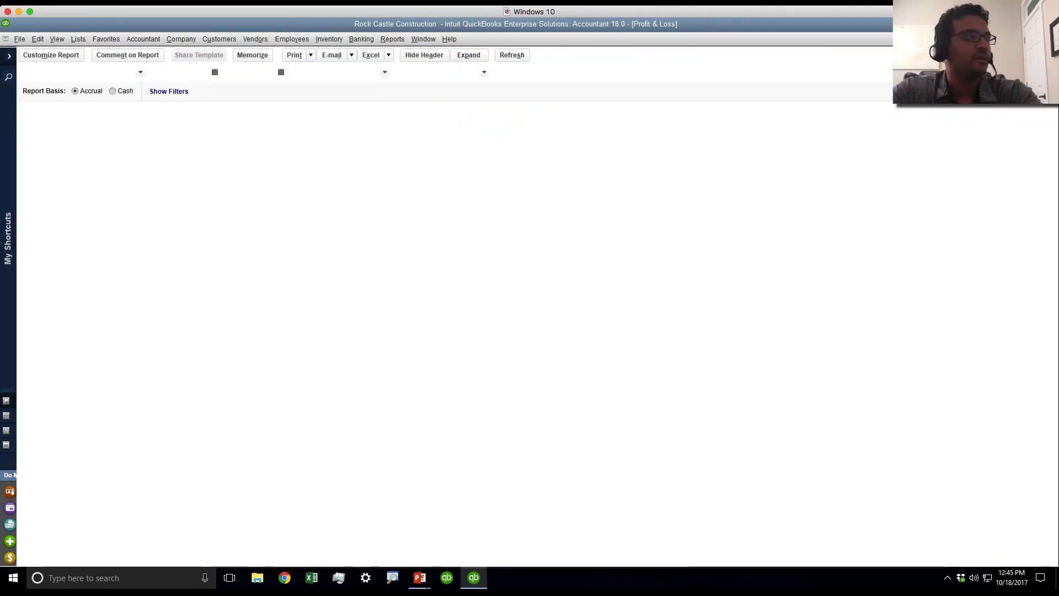
pyautogui.press('Escape')
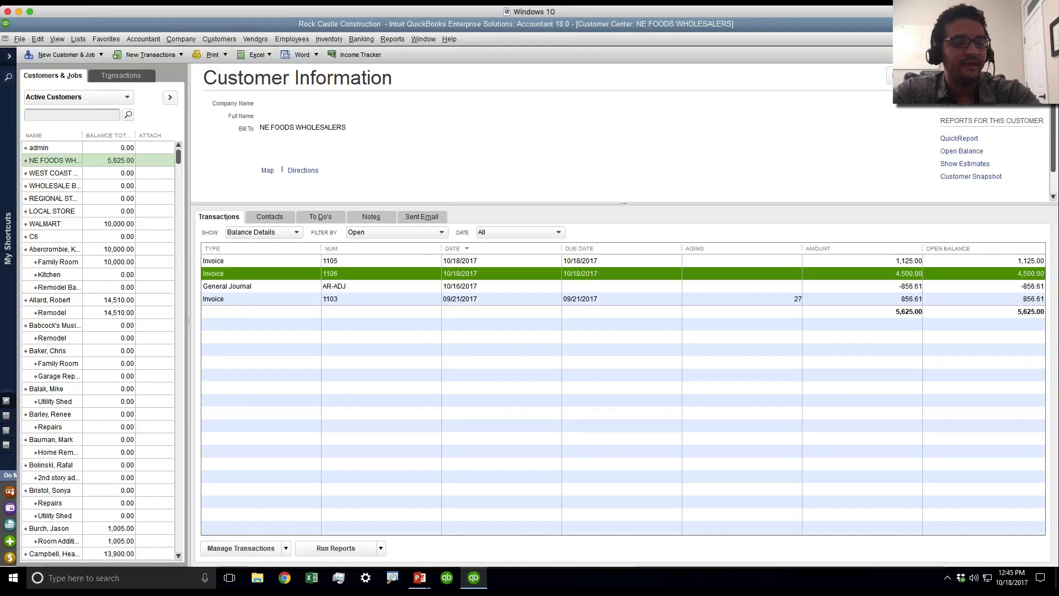
pyautogui.press('Escape')
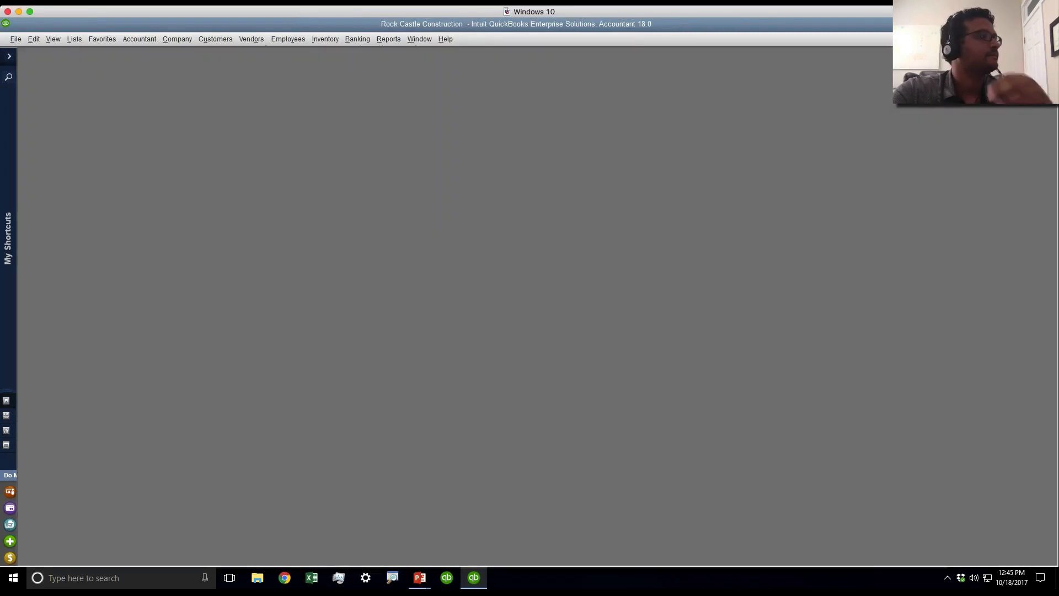
# - Start a new invoice for WHOLESALE BUSINESS without using its sales order, and open the customer's billable items
pyautogui.hotkey('ctrl', 'i')
pyautogui.hotkey('alt', 'Down')
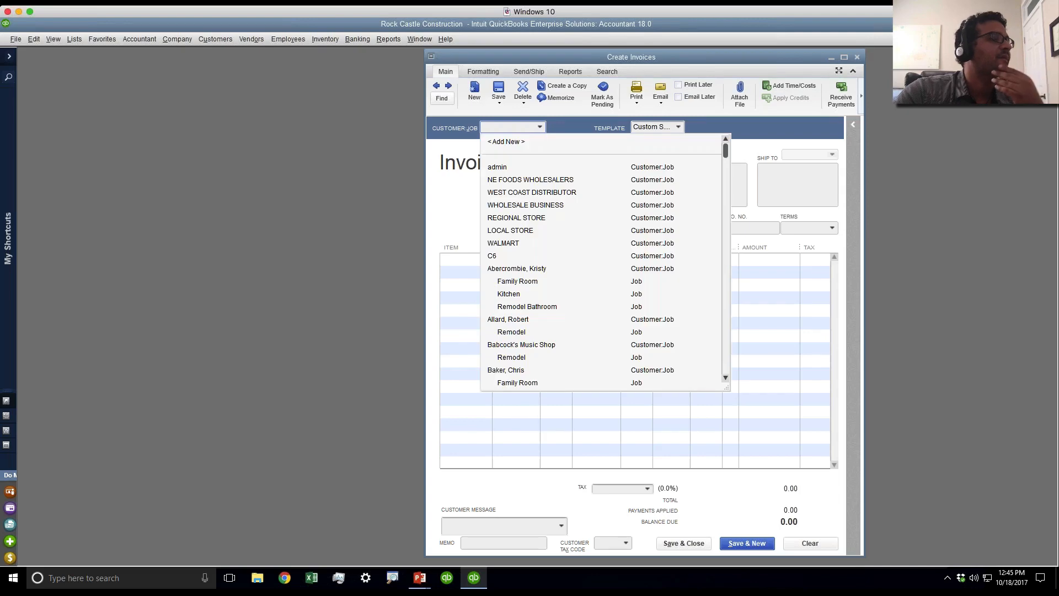
pyautogui.click(524, 206)
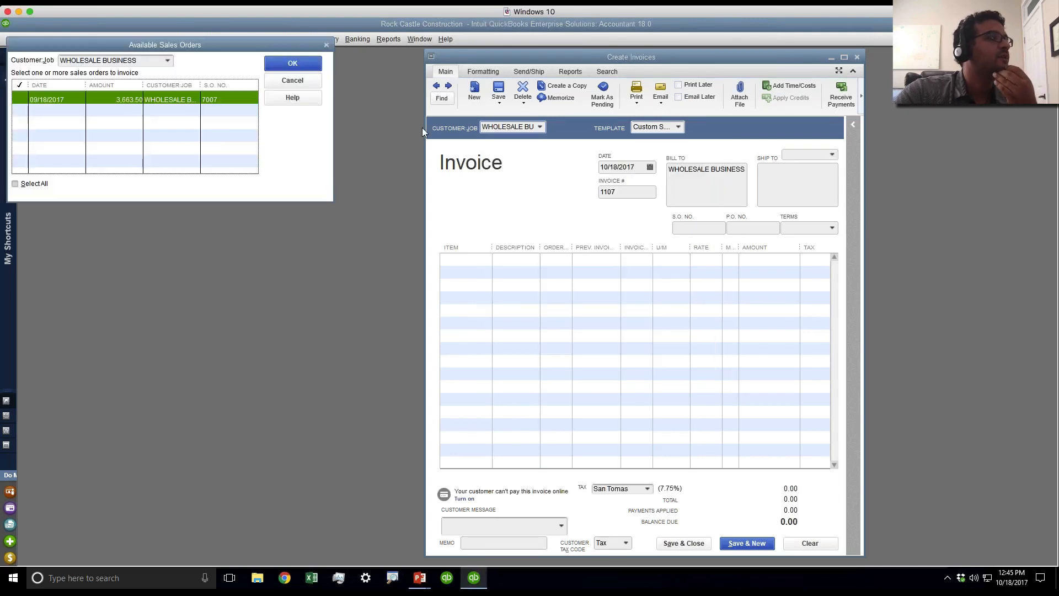
pyautogui.click(309, 81)
pyautogui.click(488, 200)
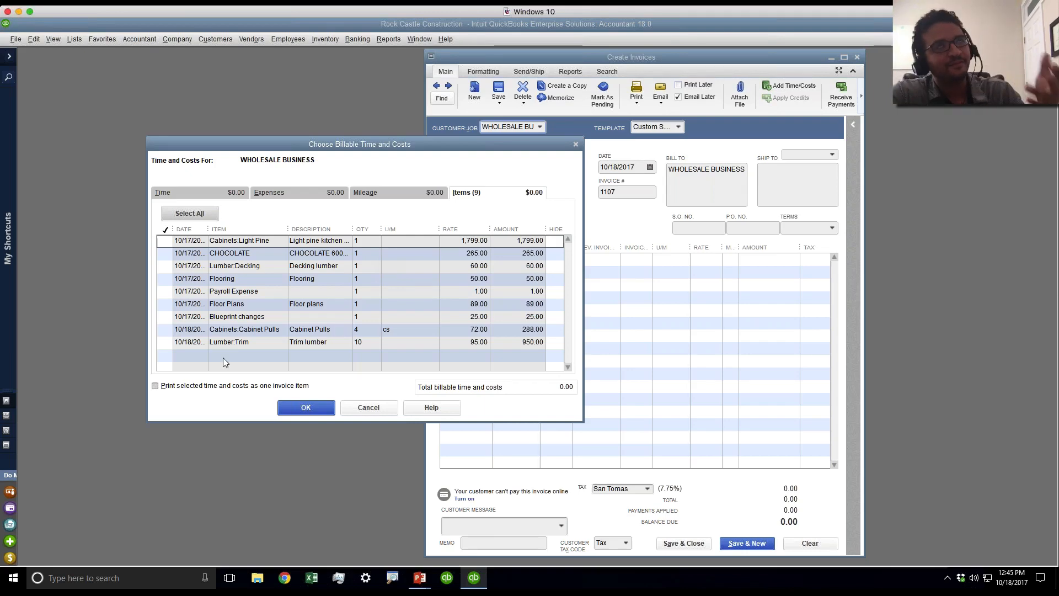
# - Add the billable Cabinet Pulls and Trim lumber items to the invoice, printed as one invoice item
pyautogui.click(164, 329)
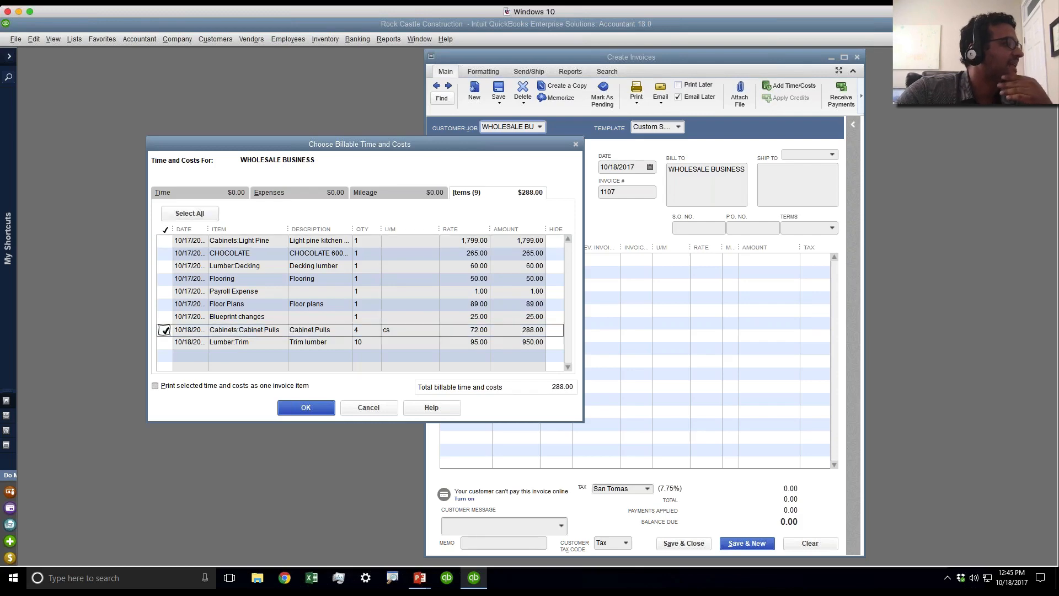
pyautogui.click(165, 341)
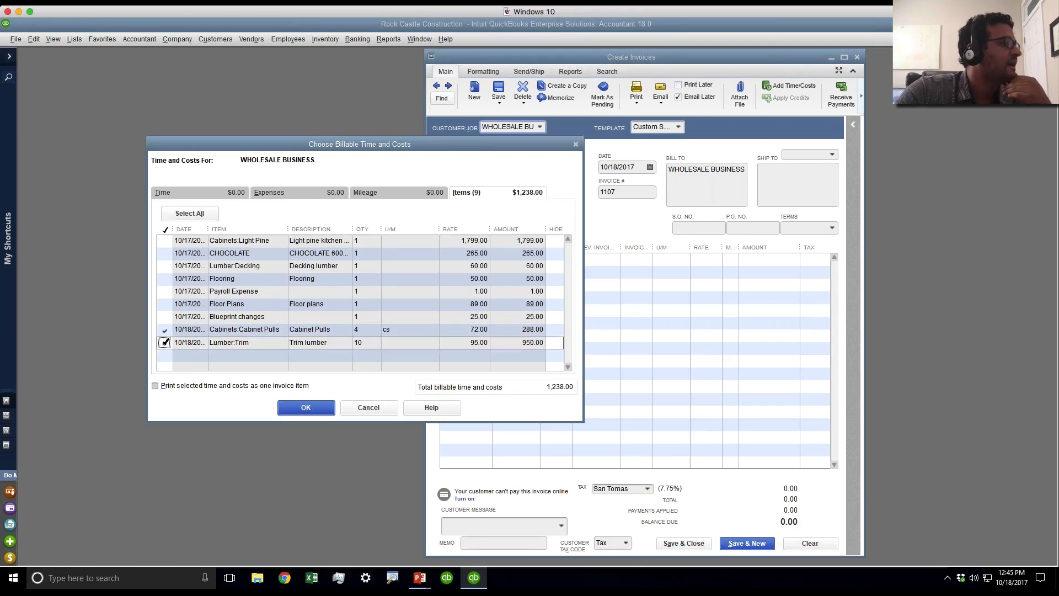
pyautogui.click(160, 388)
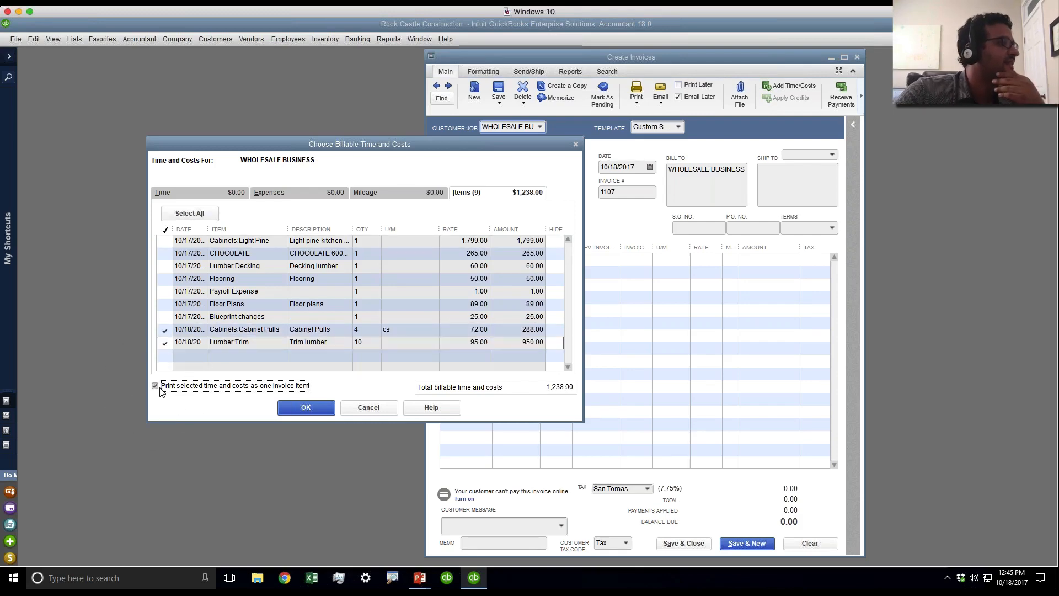
pyautogui.click(307, 408)
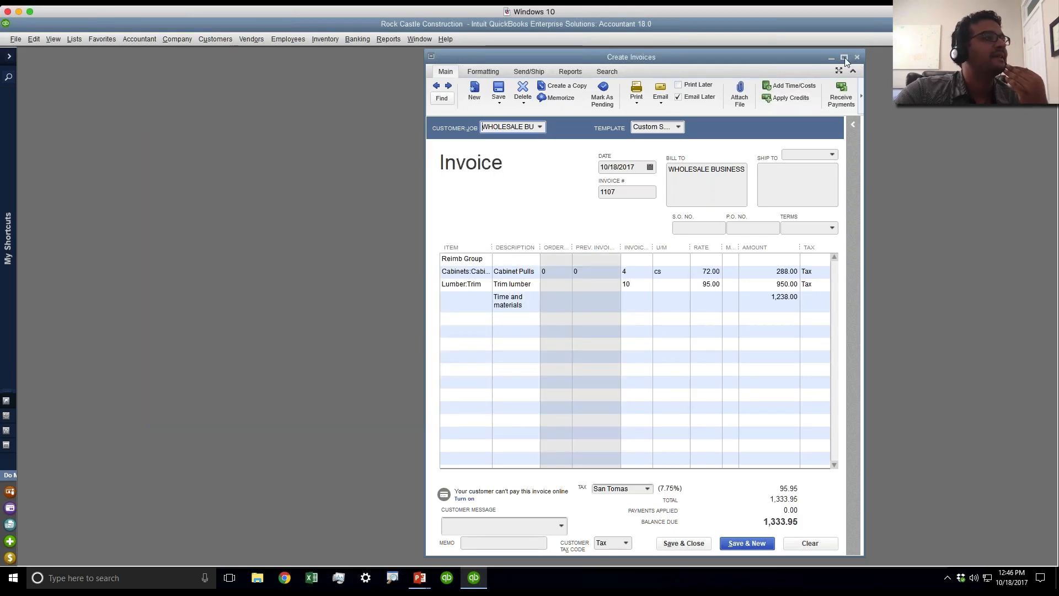
# - Maximize the invoice and set the rates of its Cabinet Pulls and Trim lumber lines to 0
pyautogui.click(845, 57)
pyautogui.click(77, 233)
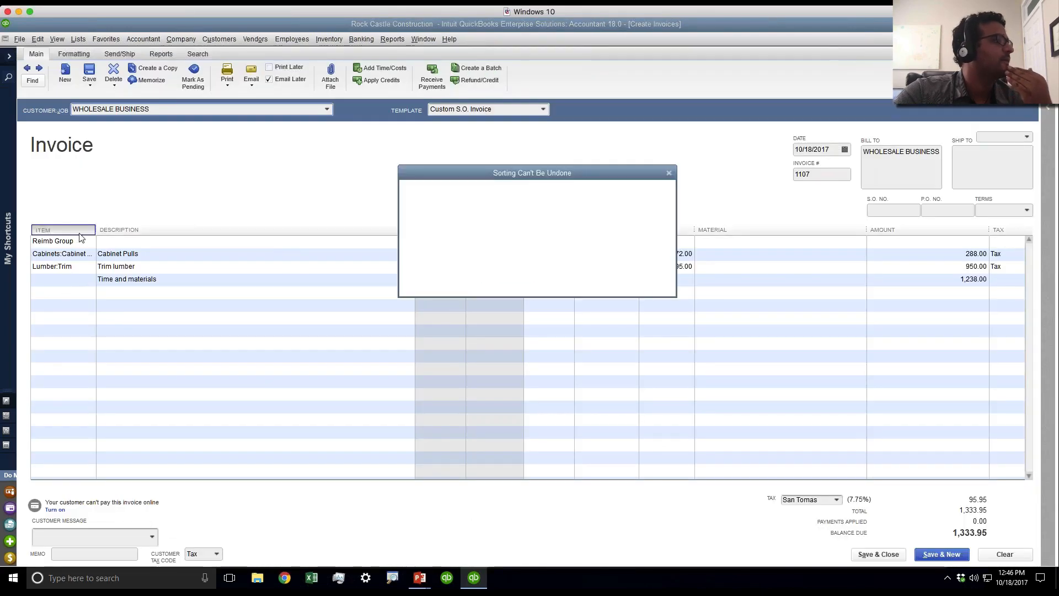
pyautogui.click(578, 280)
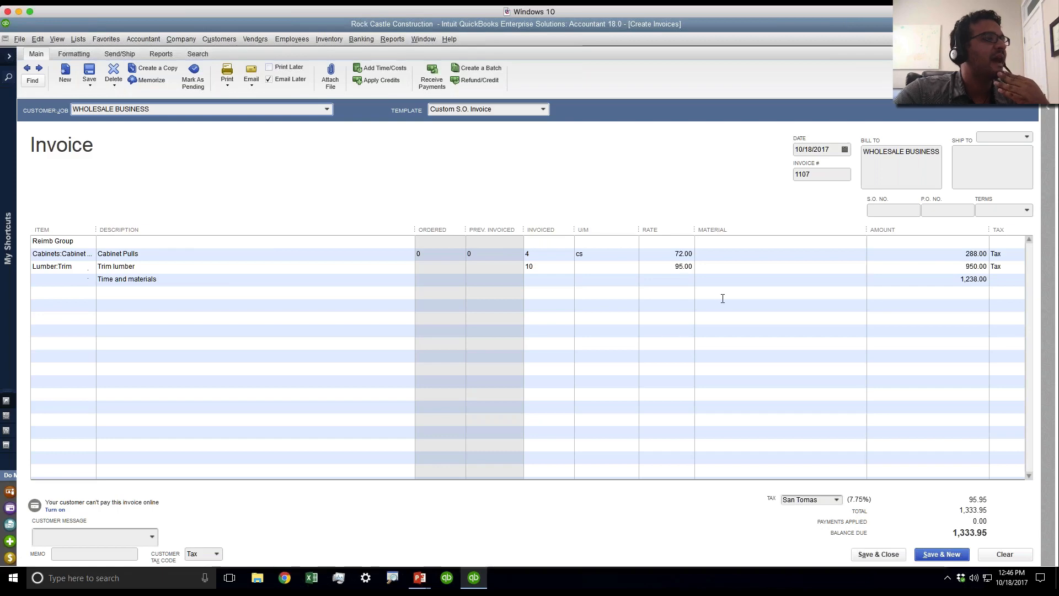
pyautogui.click(676, 254)
pyautogui.write('0')
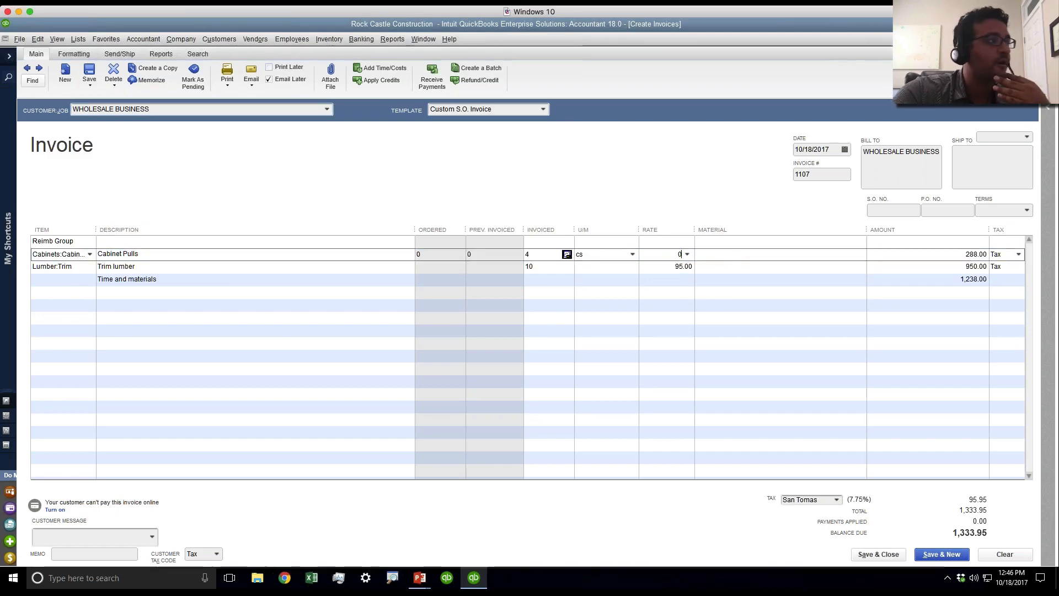
pyautogui.press('Tab')
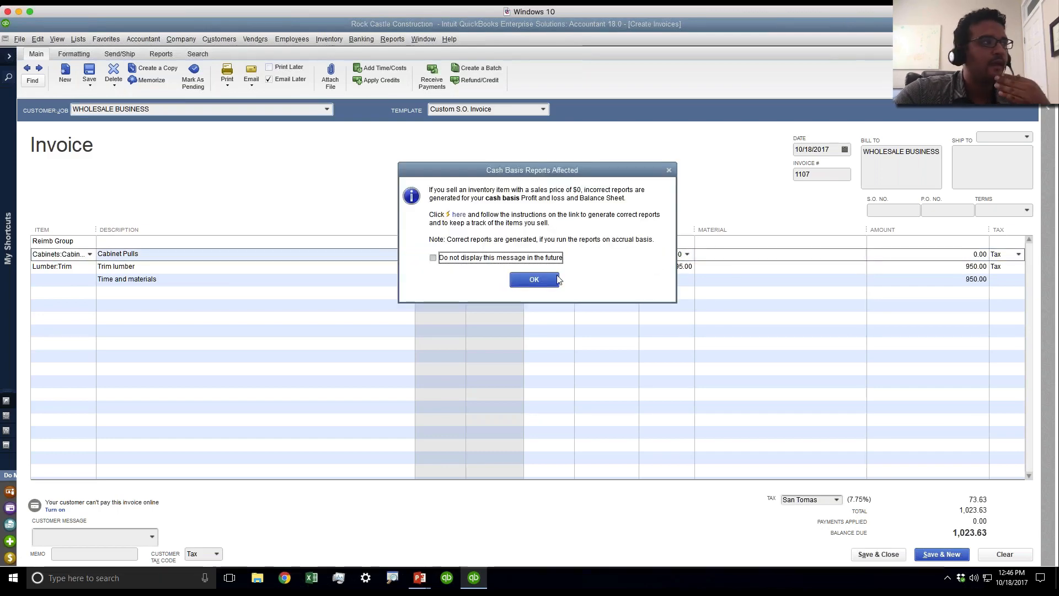
pyautogui.click(533, 279)
pyautogui.write('0')
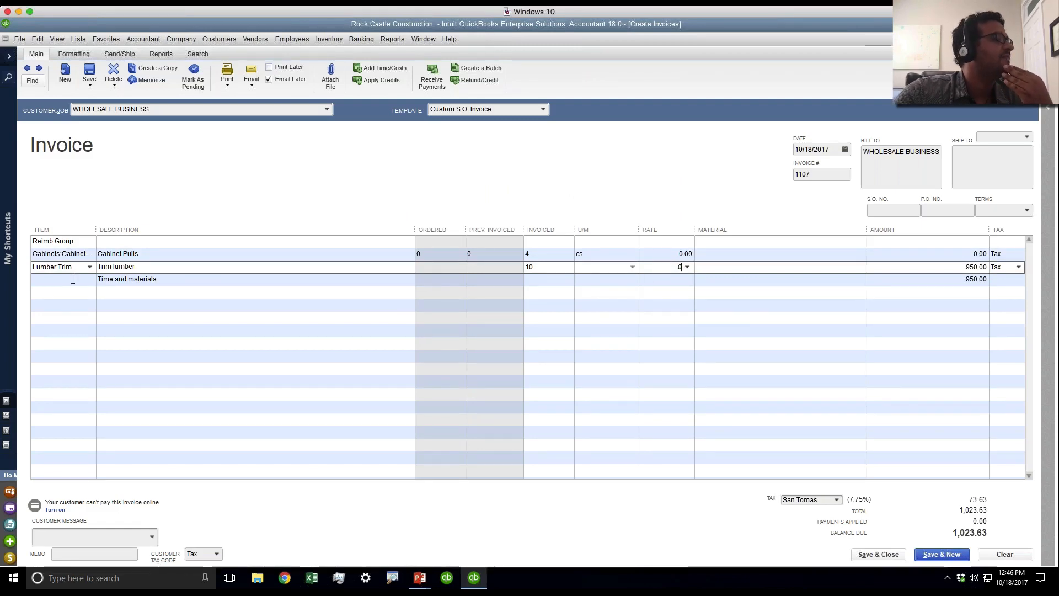
# - Insert an Installation line at a rate of 1,000 above the Time and materials line of the invoice
pyautogui.click(187, 281)
pyautogui.click(37, 39)
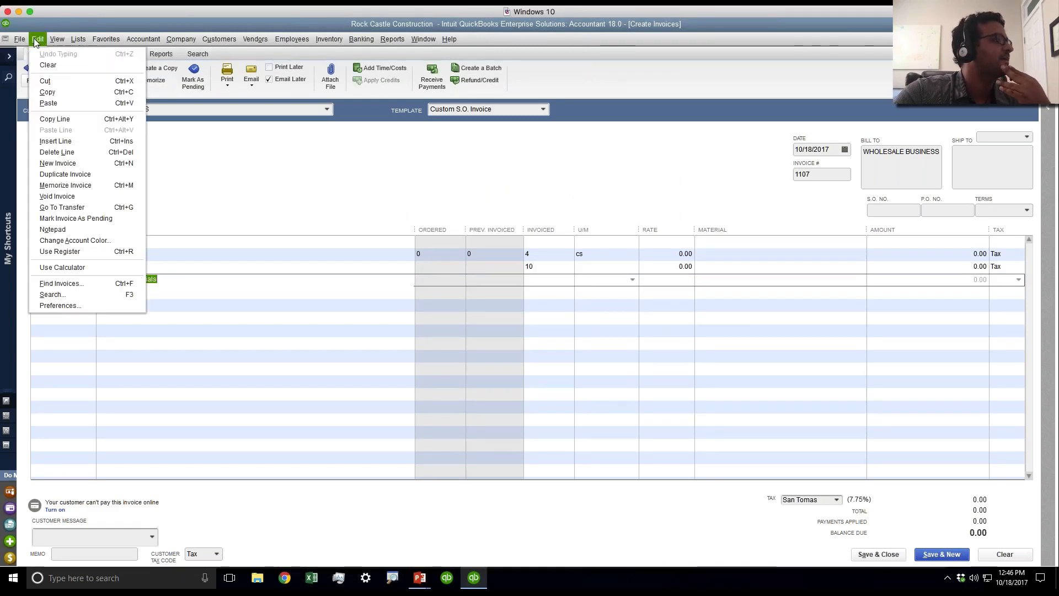
pyautogui.click(58, 140)
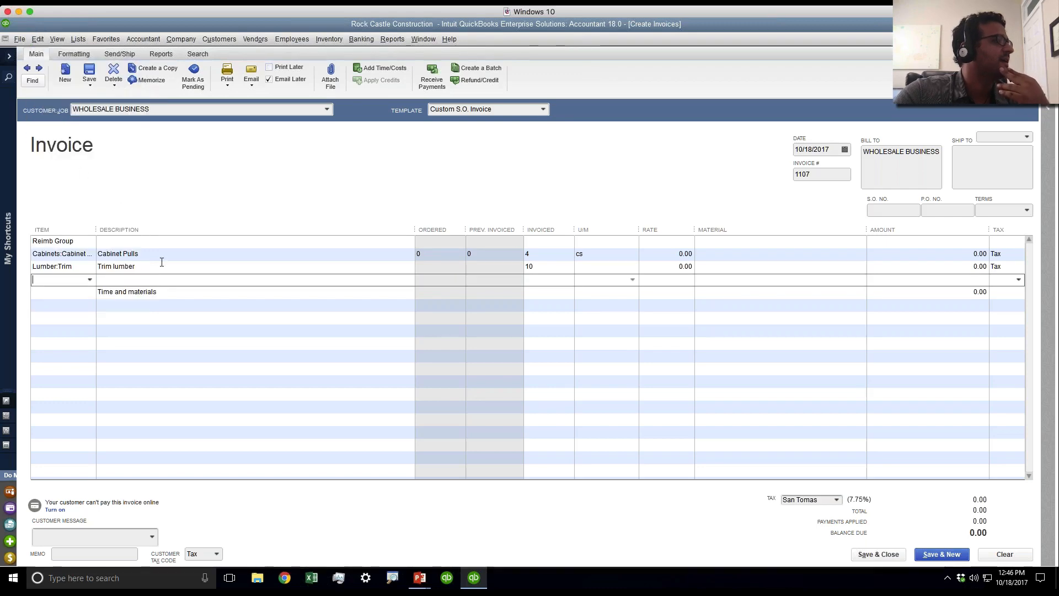
pyautogui.click(89, 280)
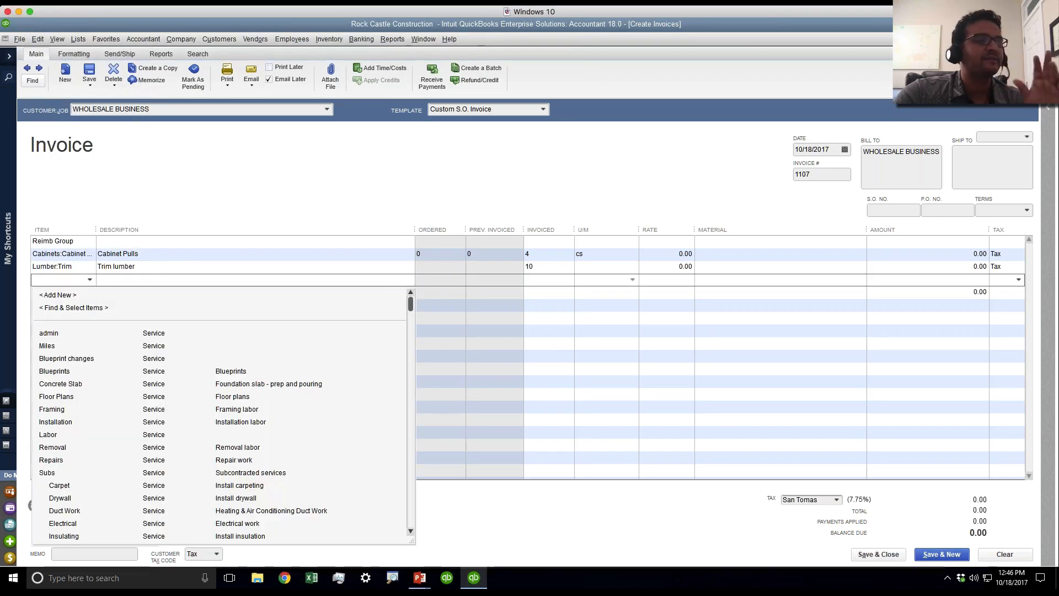
pyautogui.click(65, 422)
pyautogui.click(667, 280)
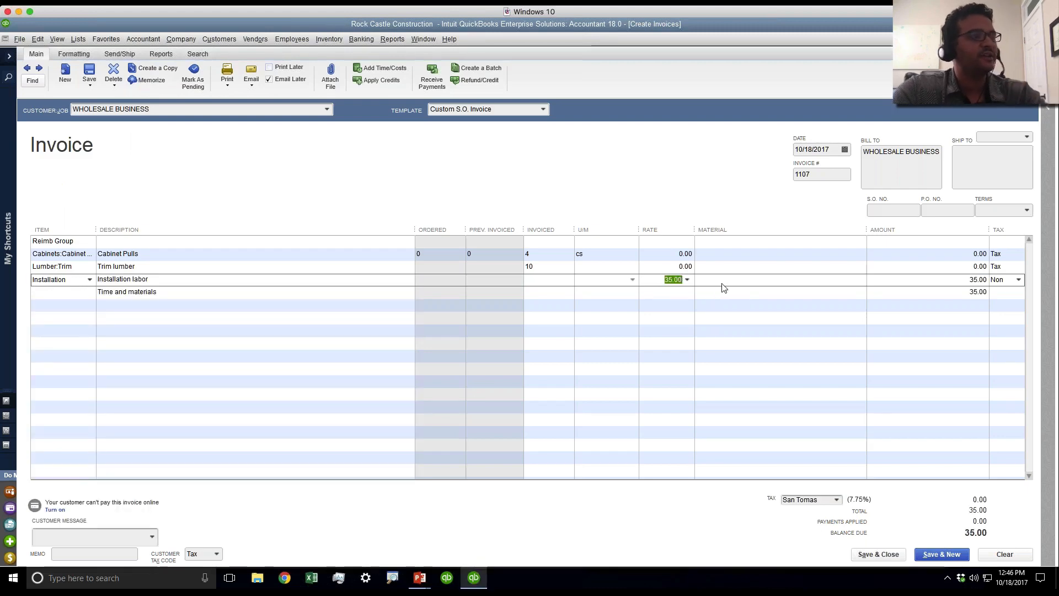
pyautogui.write('1,000')
pyautogui.click(721, 283)
pyautogui.click(720, 339)
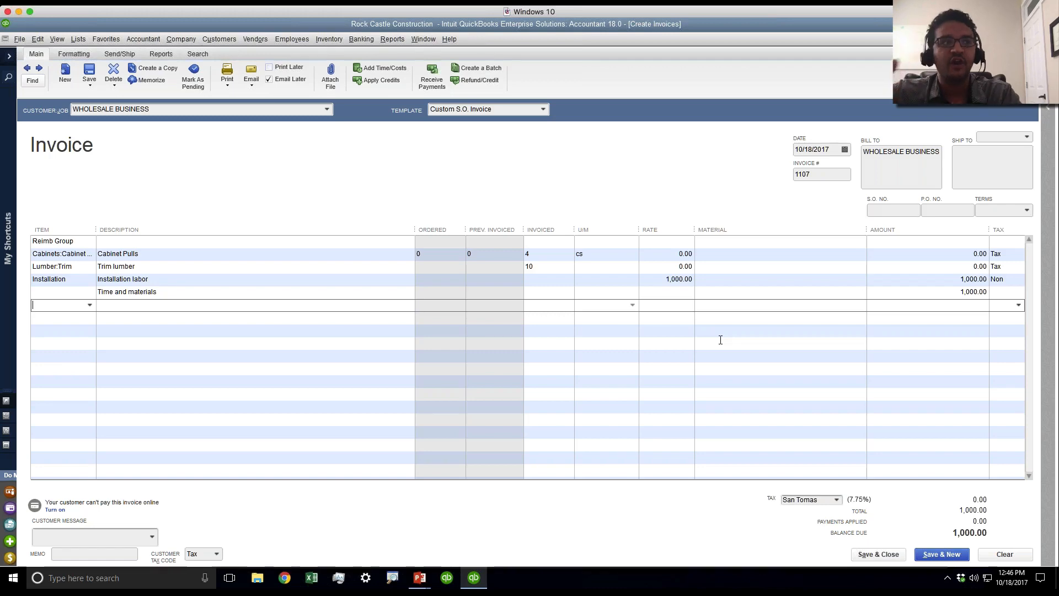
# - Save the WHOLESALE BUSINESS invoice without an e-mail address, with Email Later turned off
pyautogui.click(670, 279)
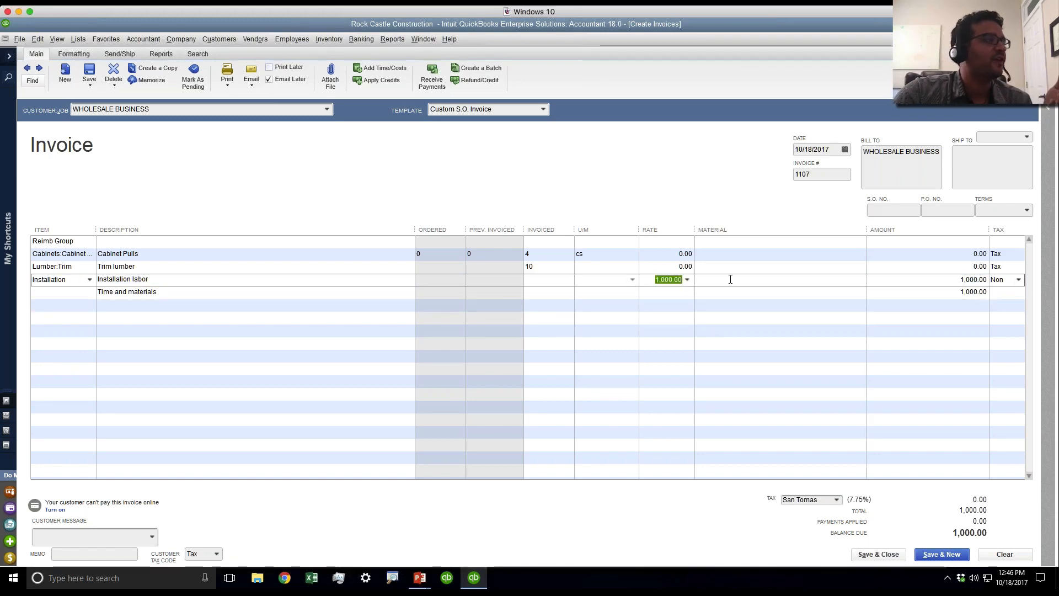
pyautogui.click(89, 71)
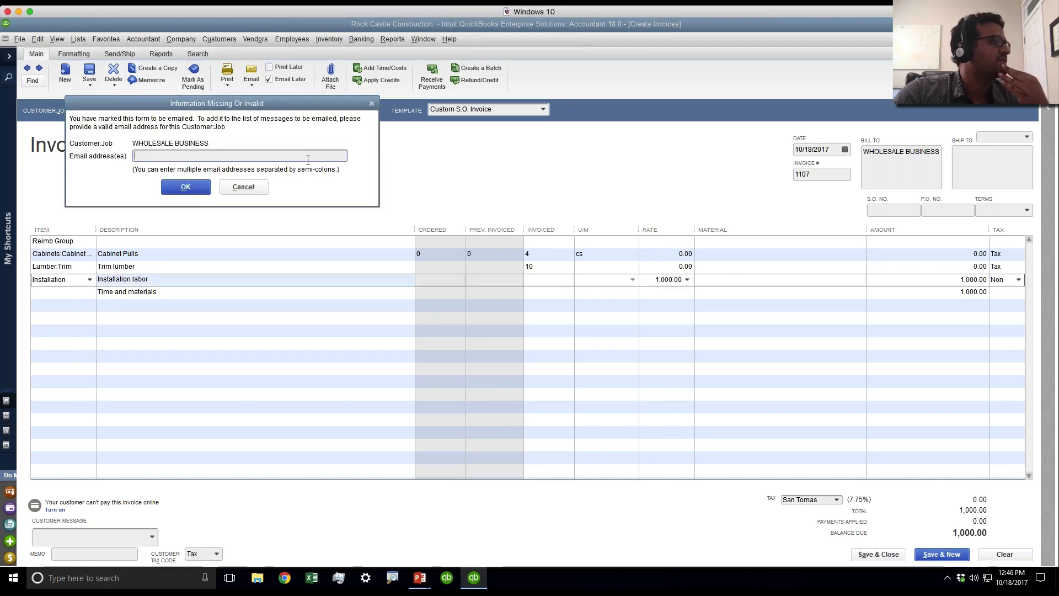
pyautogui.click(238, 187)
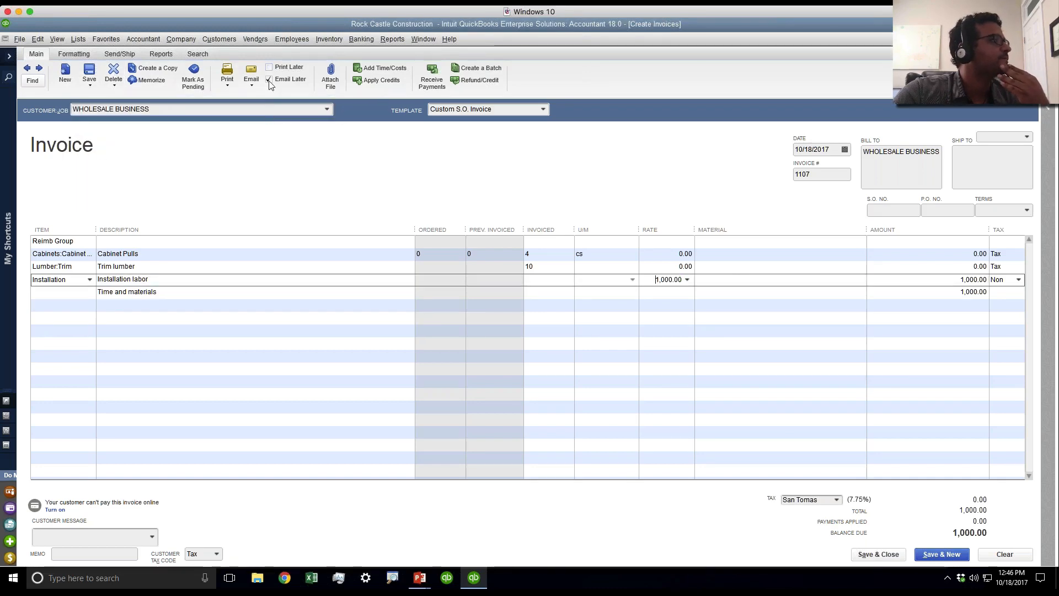
pyautogui.click(89, 70)
# - Preview how the grouped invoice prints, and close both the preview and the invoice
pyautogui.click(227, 77)
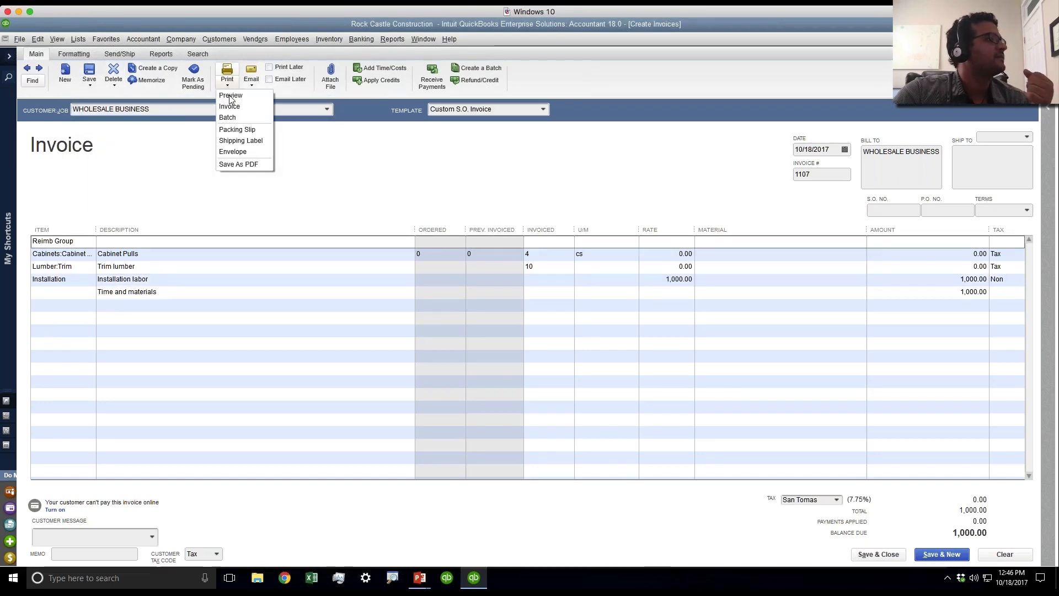
pyautogui.click(230, 96)
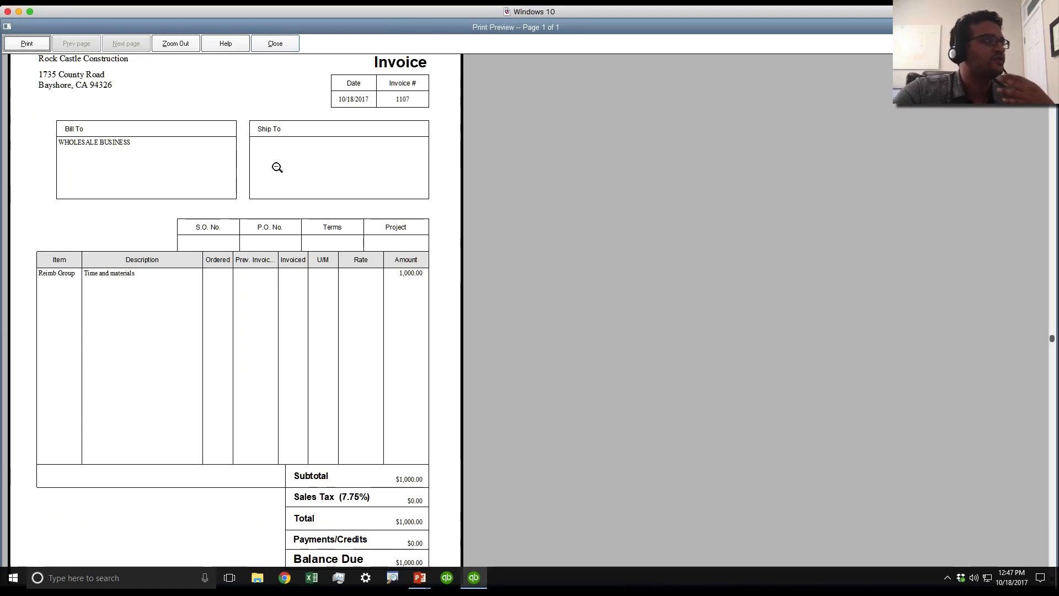
pyautogui.click(274, 44)
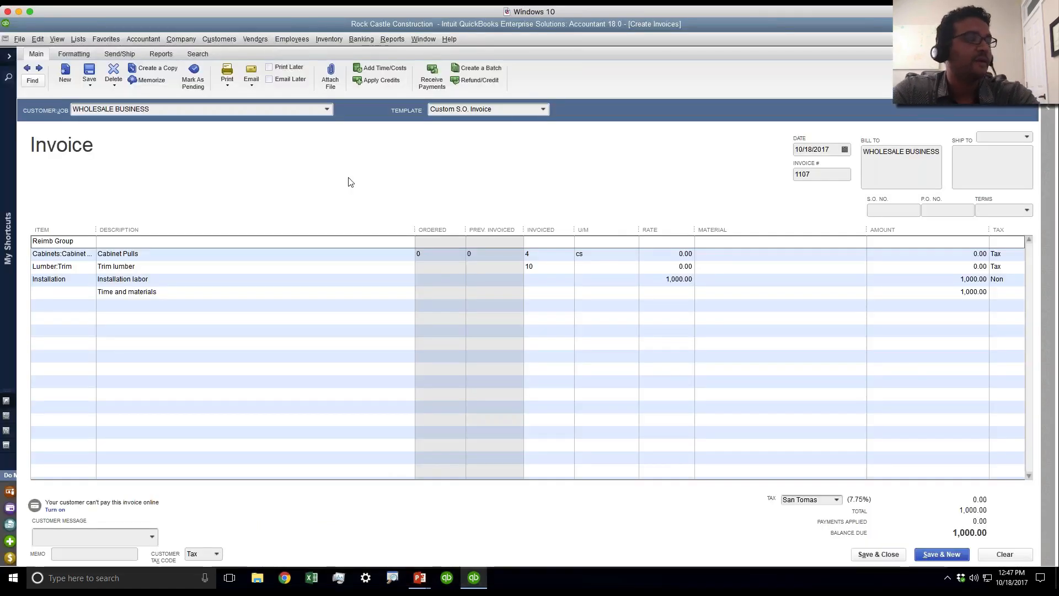
pyautogui.press('Escape')
# - Run the Profit & Loss by Job report for Today and collapse it to check WHOLESALE BUSINESS's net income
pyautogui.click(394, 42)
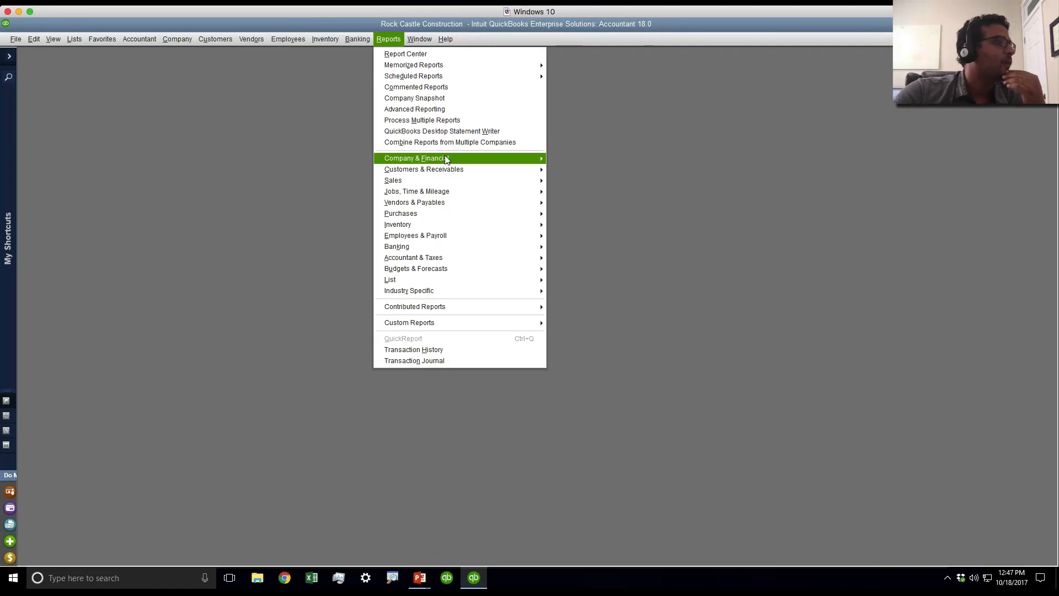
pyautogui.moveTo(447, 160)
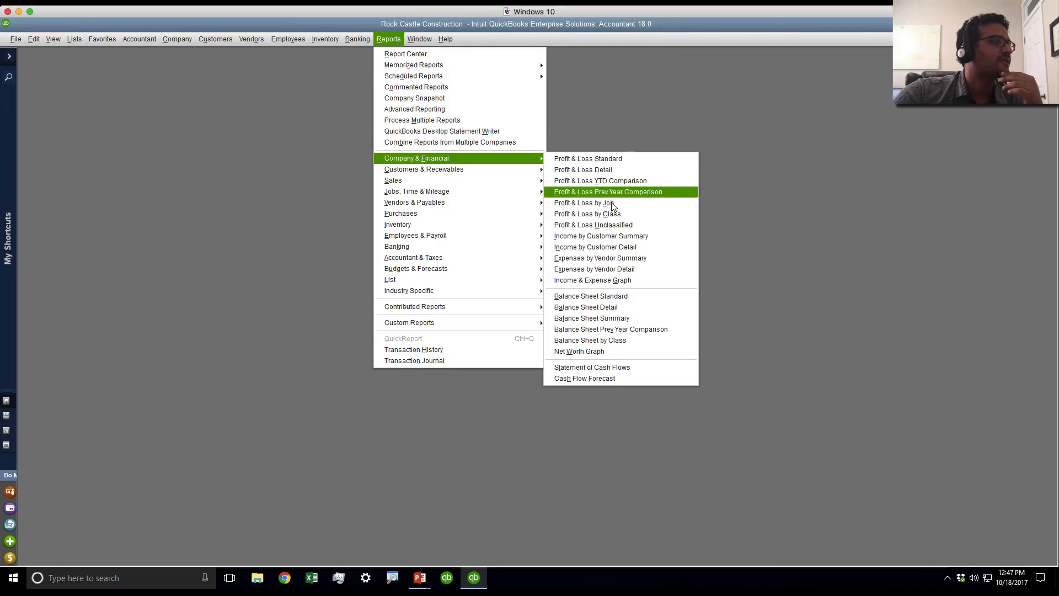
pyautogui.click(579, 203)
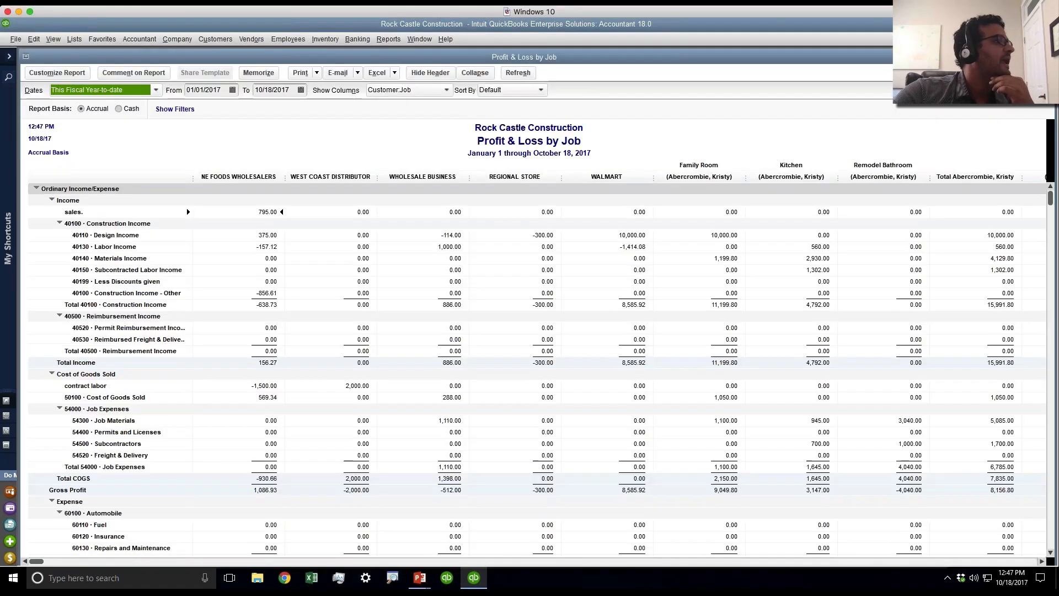
pyautogui.click(402, 92)
pyautogui.click(402, 93)
pyautogui.click(107, 89)
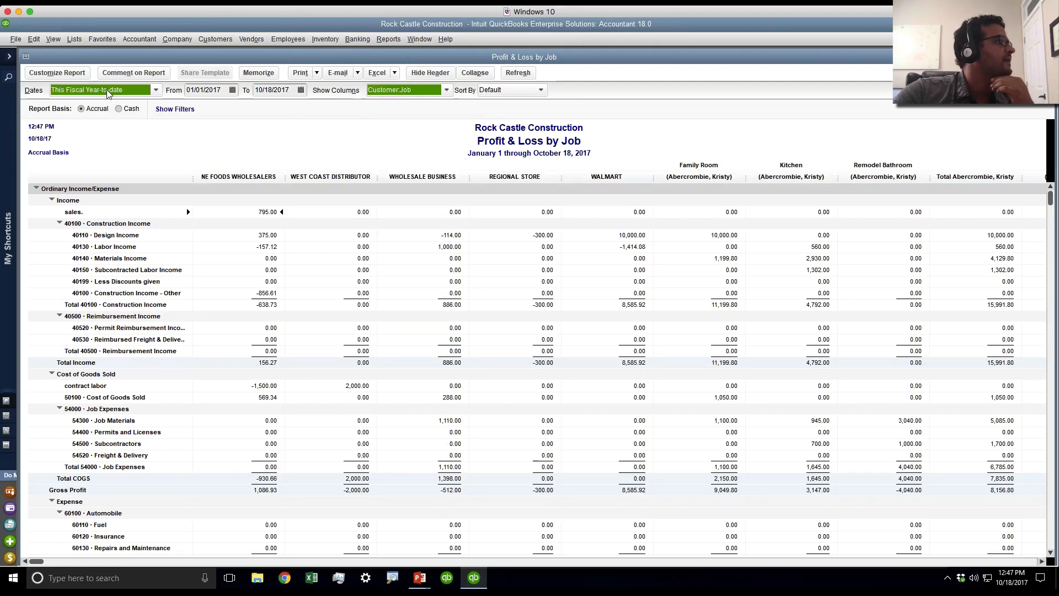
pyautogui.click(82, 118)
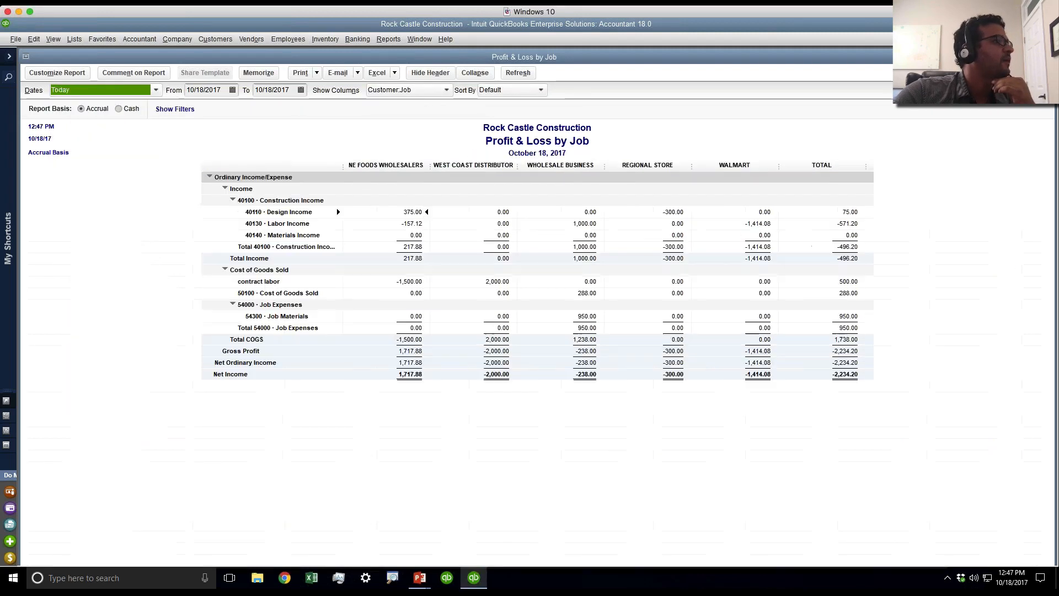
pyautogui.click(475, 72)
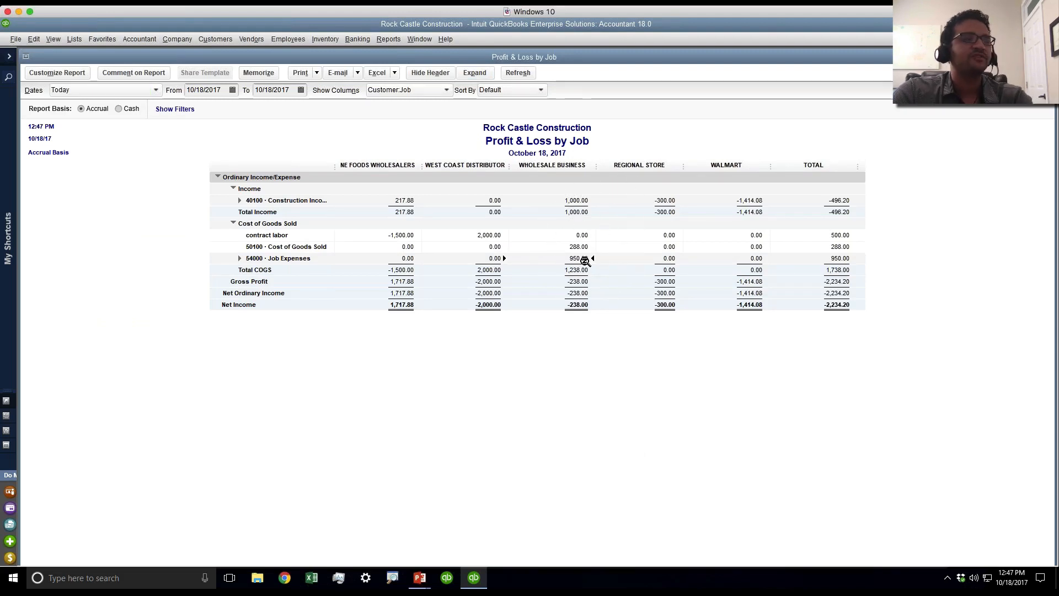
pyautogui.click(580, 306)
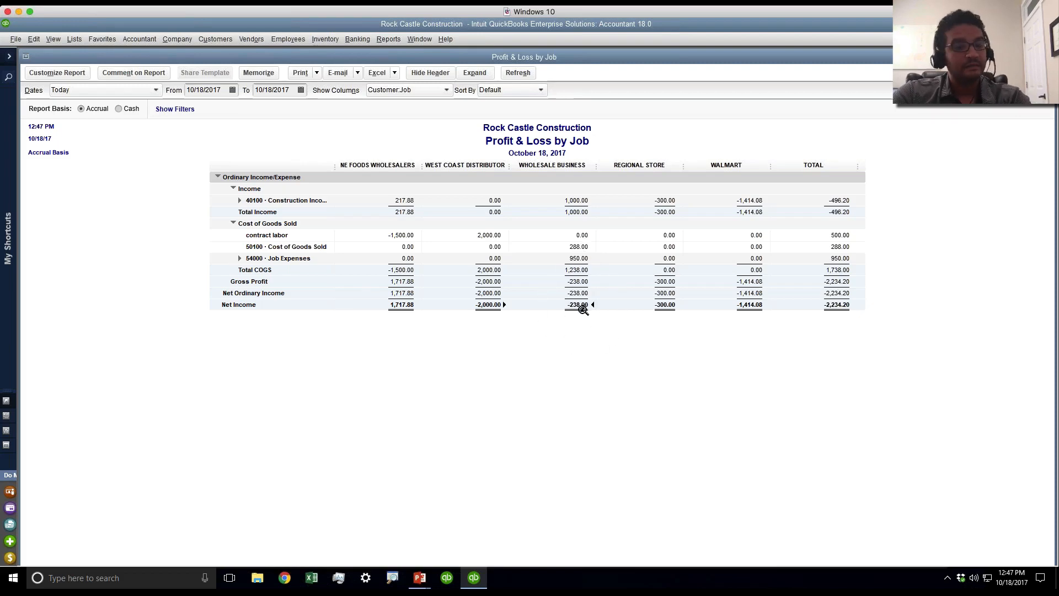
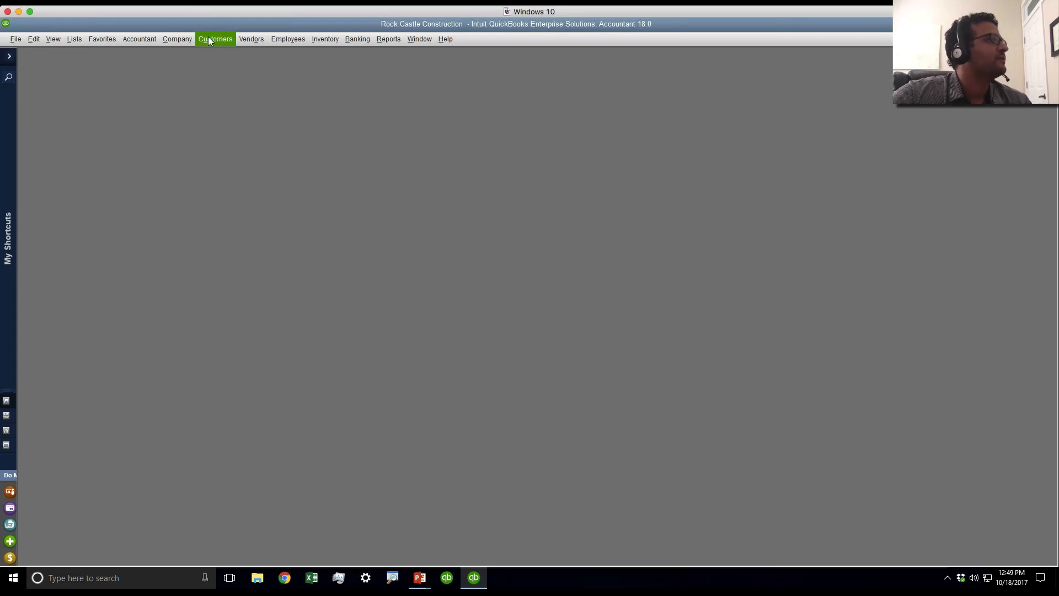
# - Start a vehicle mileage entry and add a new vehicle named VW Atlas 2018, with a description saying whose car it is
pyautogui.click(191, 40)
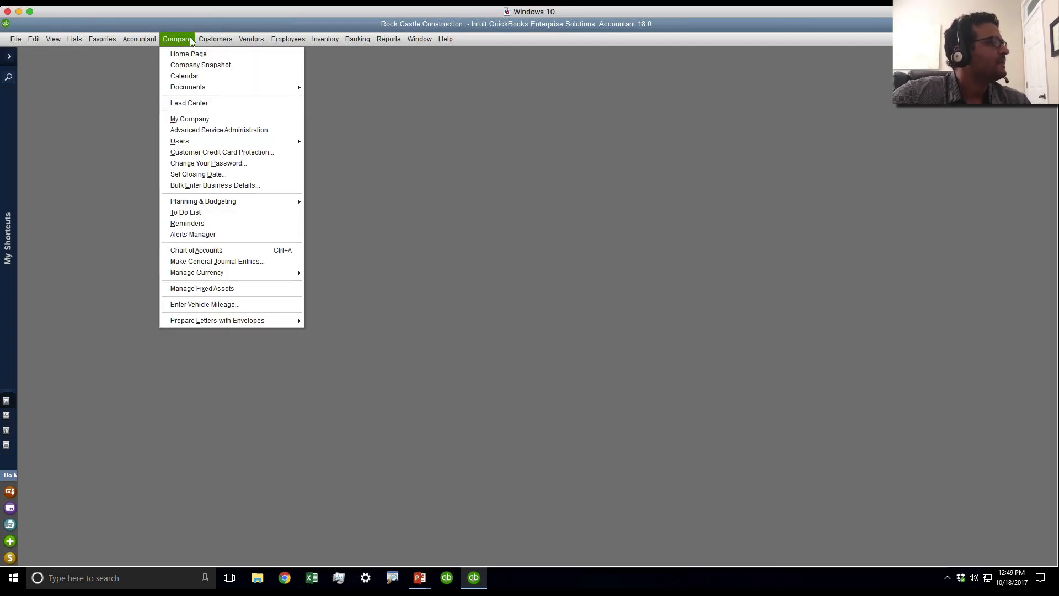
pyautogui.click(223, 307)
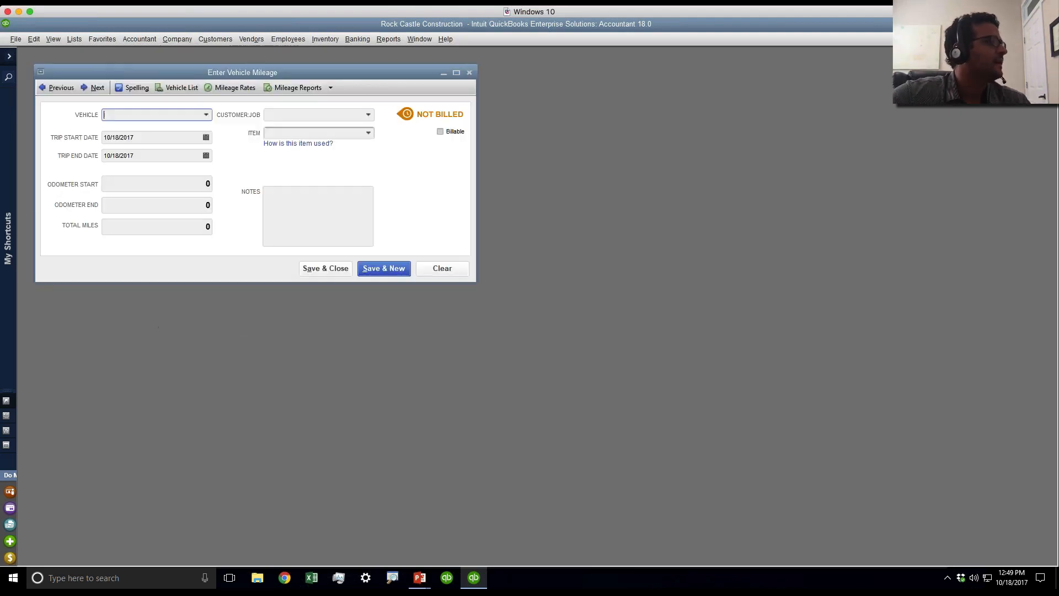
pyautogui.click(205, 115)
pyautogui.click(145, 128)
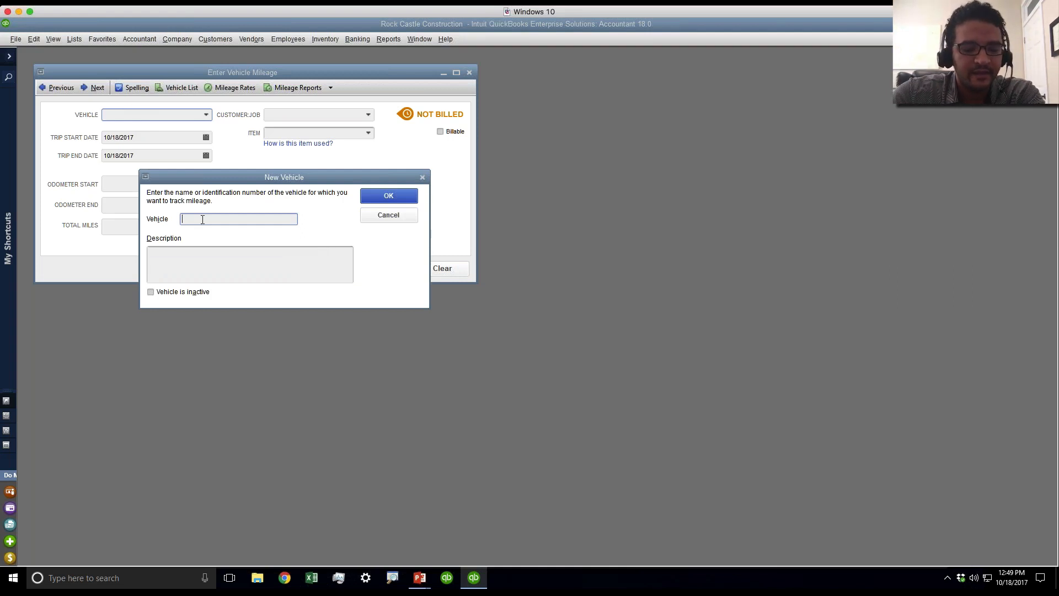
pyautogui.write('VW')
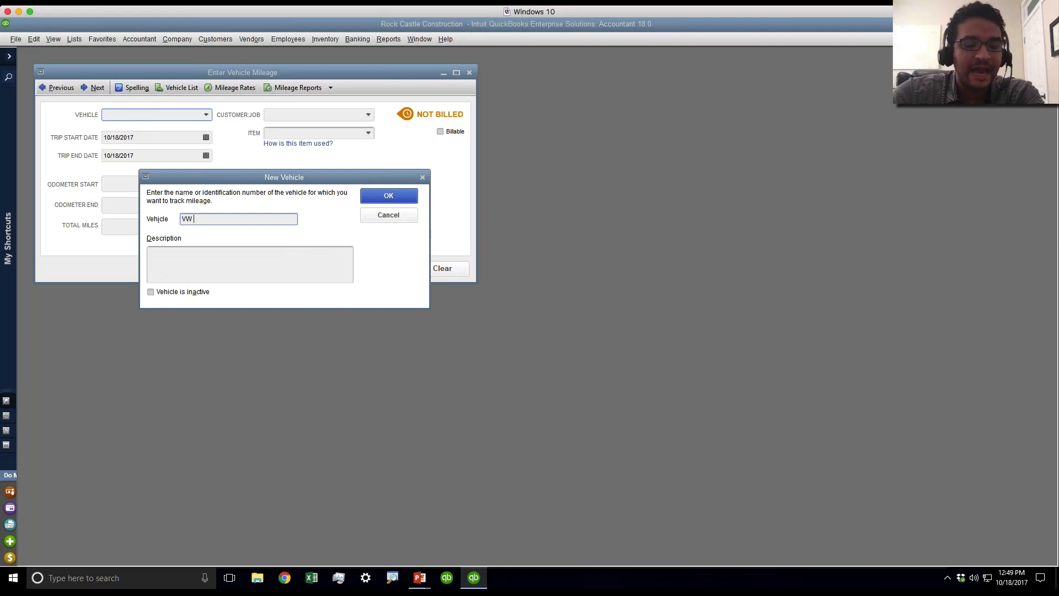
pyautogui.write(' Atlas')
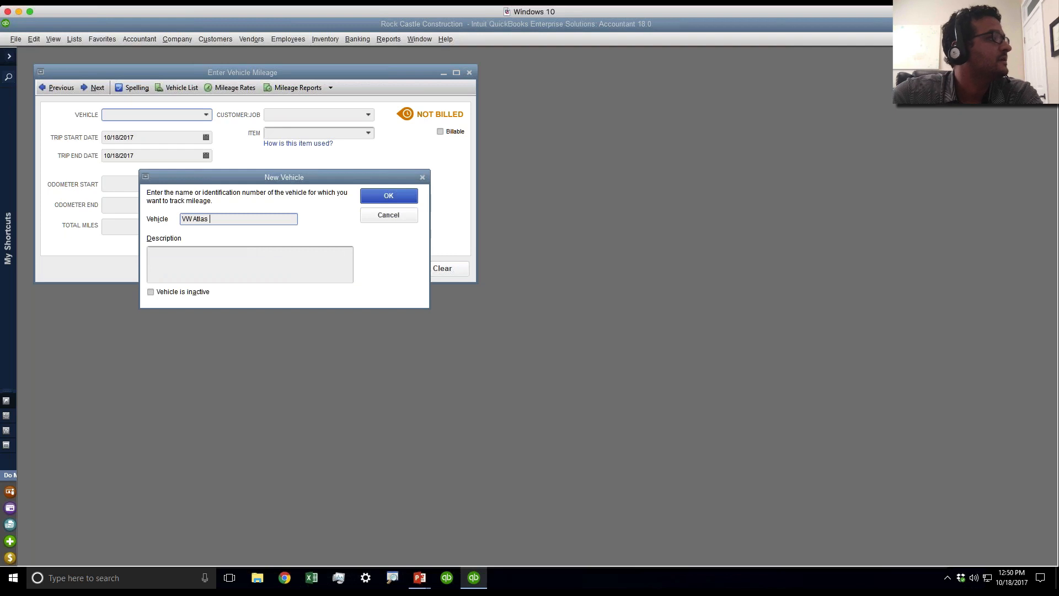
pyautogui.write(' 2018')
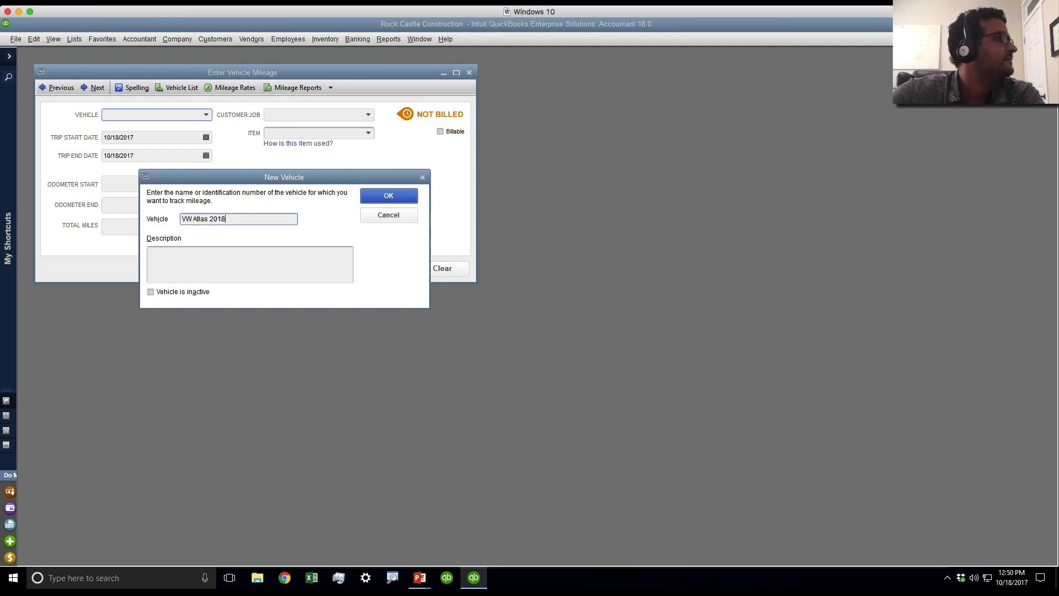
pyautogui.click(279, 256)
pyautogui.write('H')
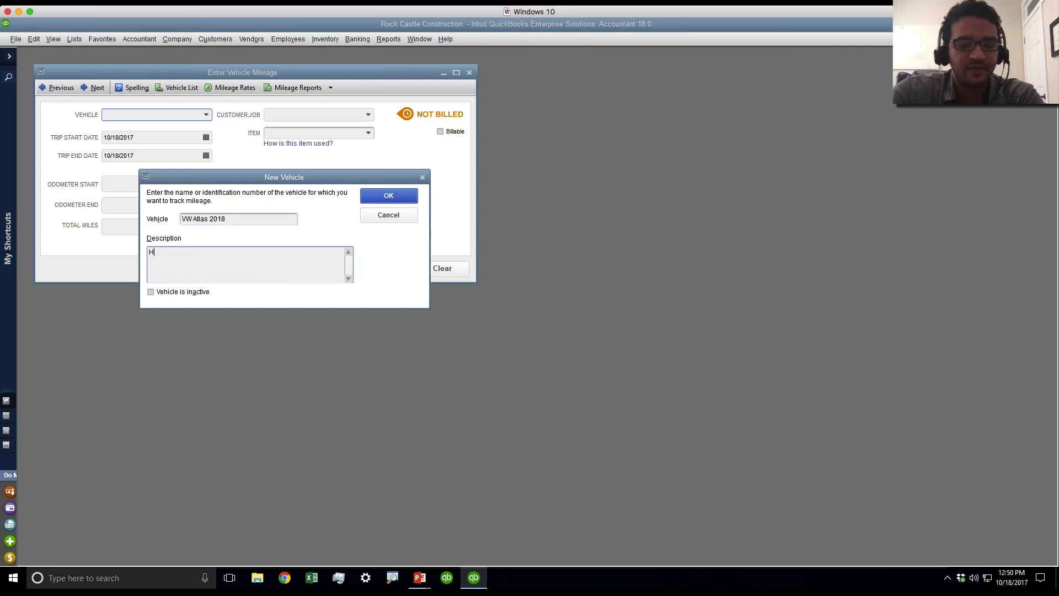
pyautogui.write("ector's Car")
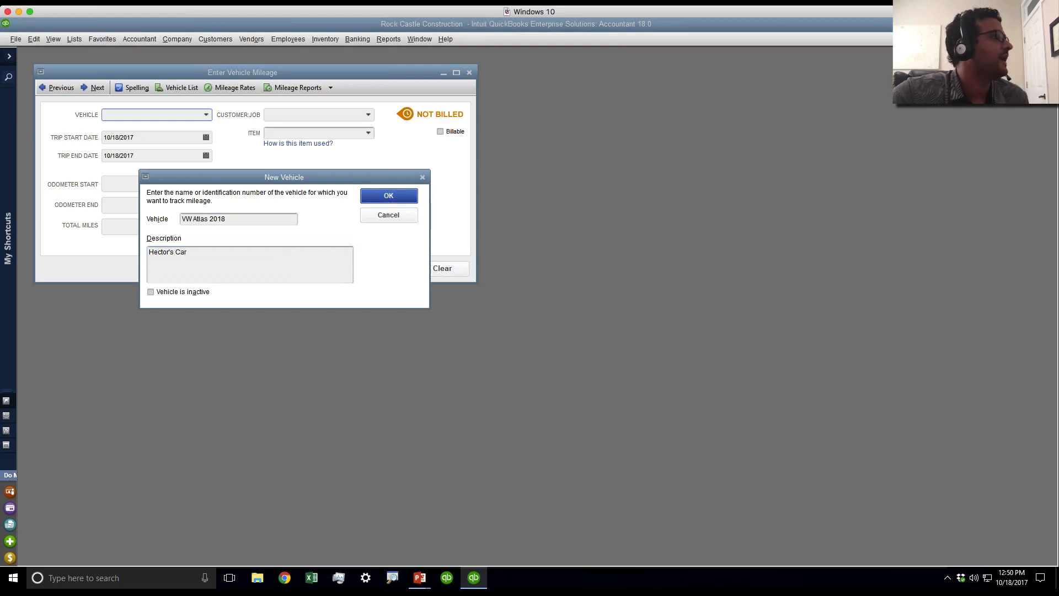
pyautogui.click(389, 195)
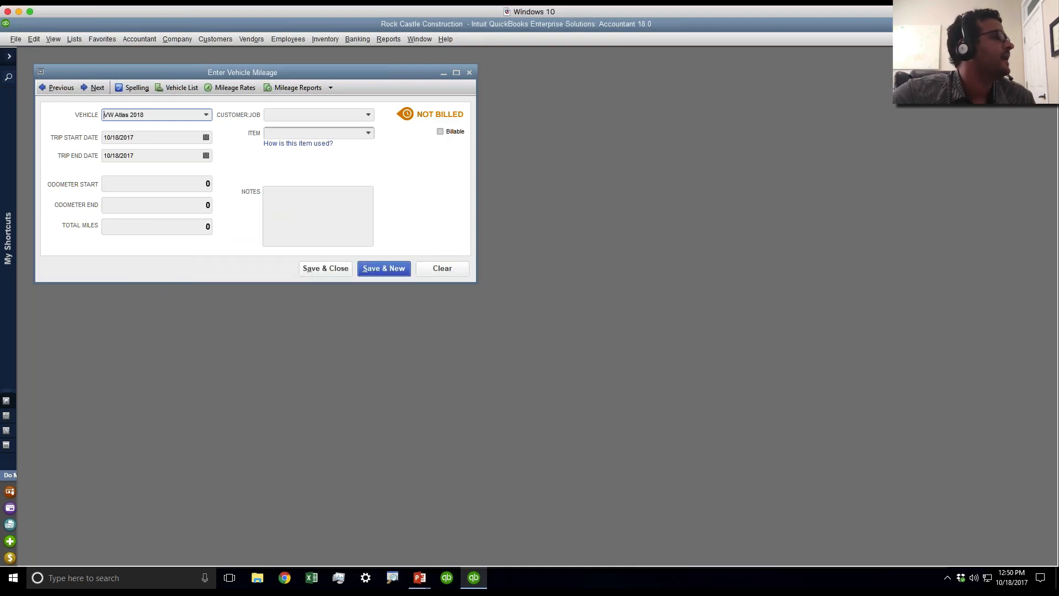
# - Enter 134 as the total miles of the VW Atlas 2018 trip
pyautogui.click(145, 139)
pyautogui.click(145, 158)
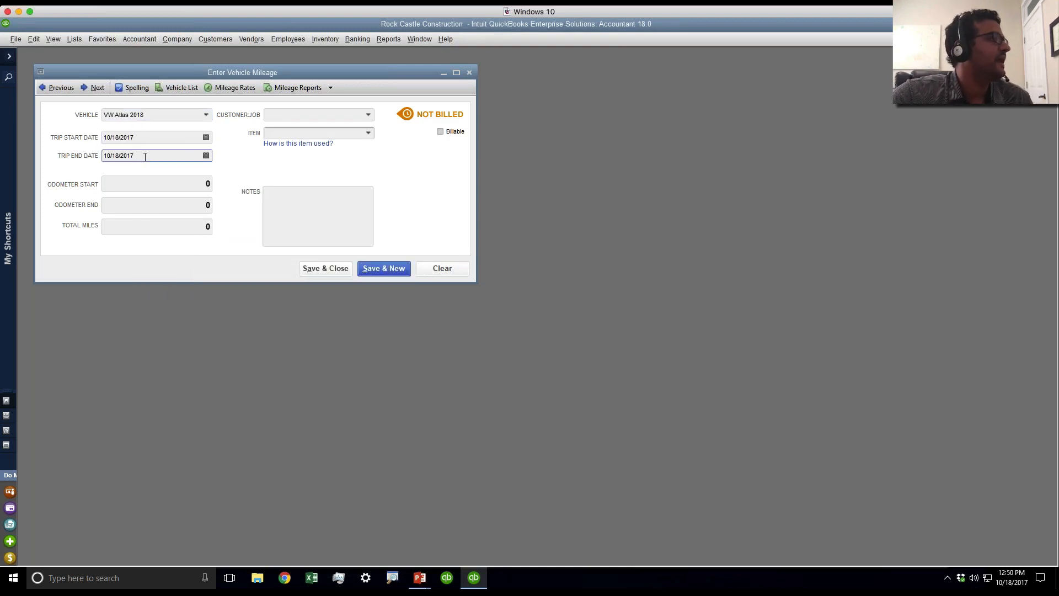
pyautogui.click(140, 184)
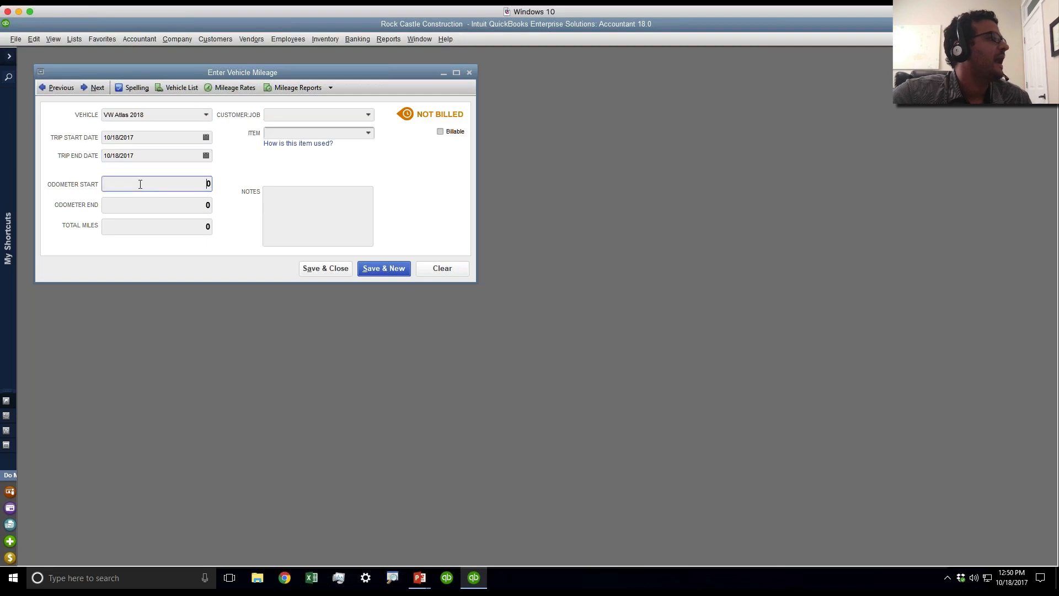
pyautogui.click(153, 224)
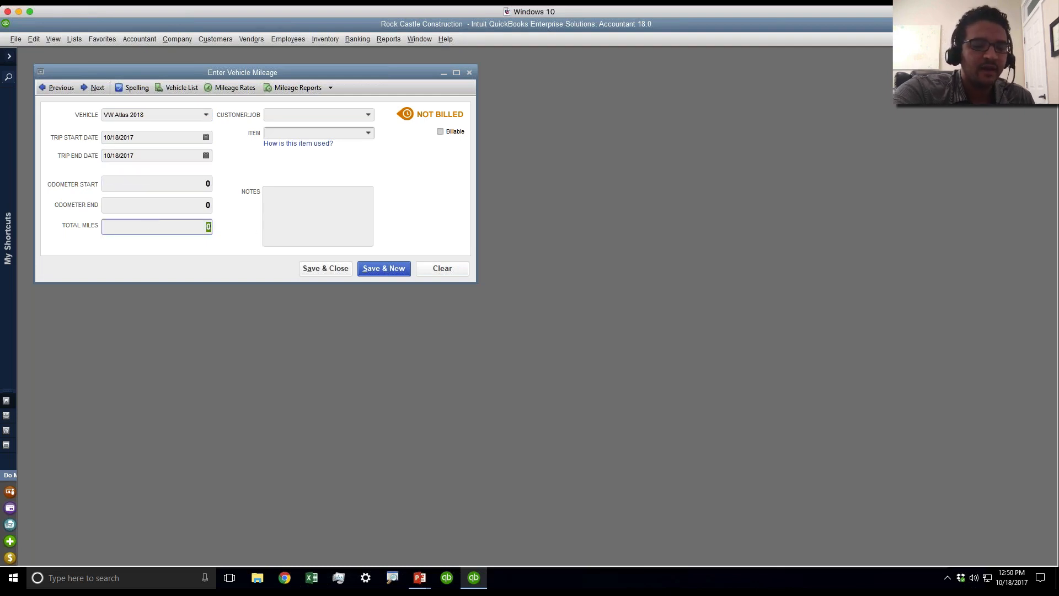
pyautogui.write('134')
pyautogui.press('Tab')
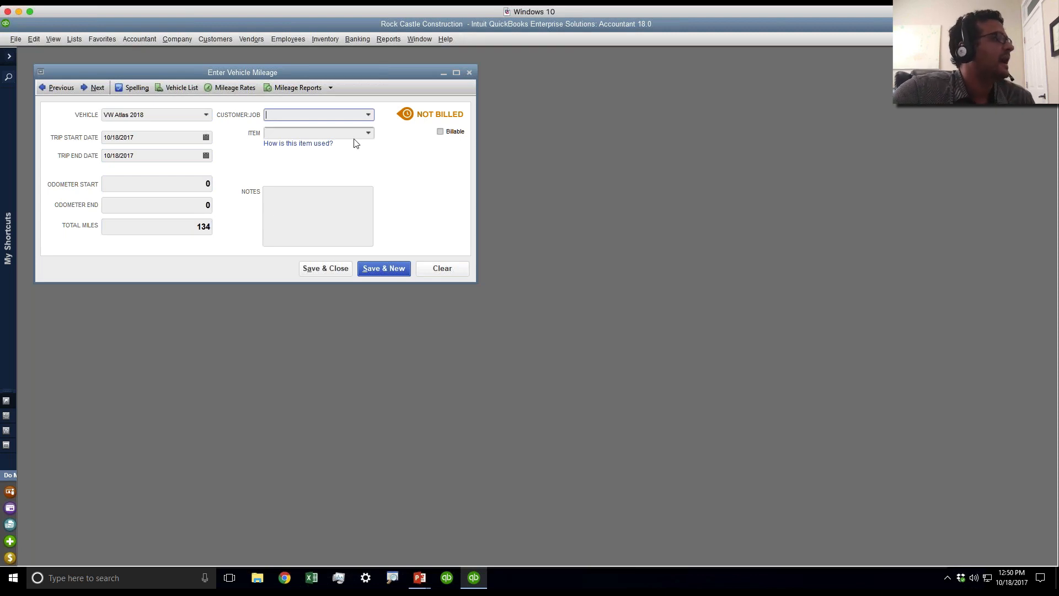
# - Assign the mileage to customer C6 with the Miles item and add the note "special delivery"
pyautogui.click(368, 116)
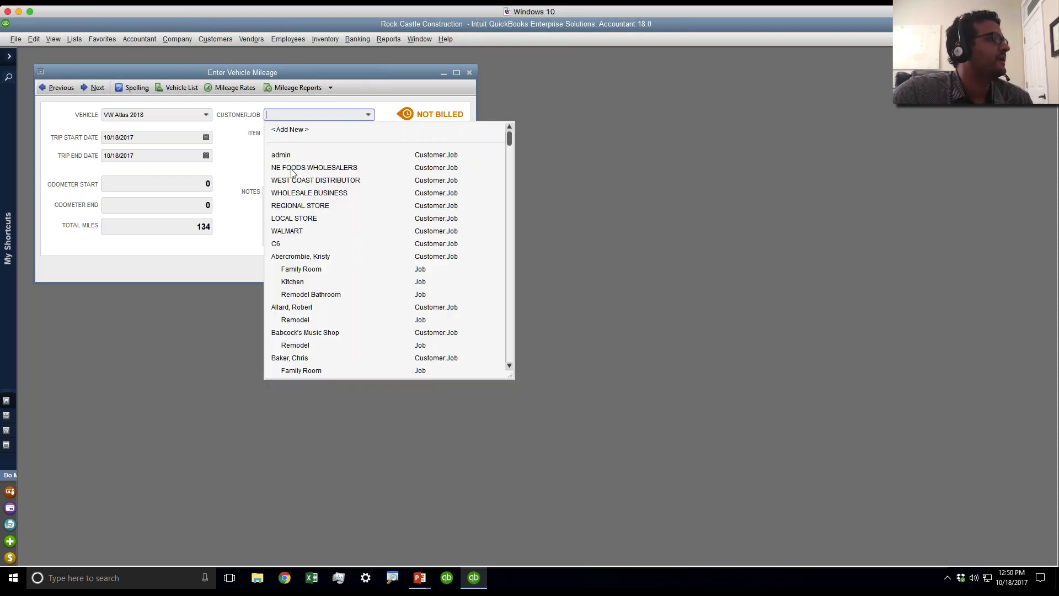
pyautogui.click(282, 246)
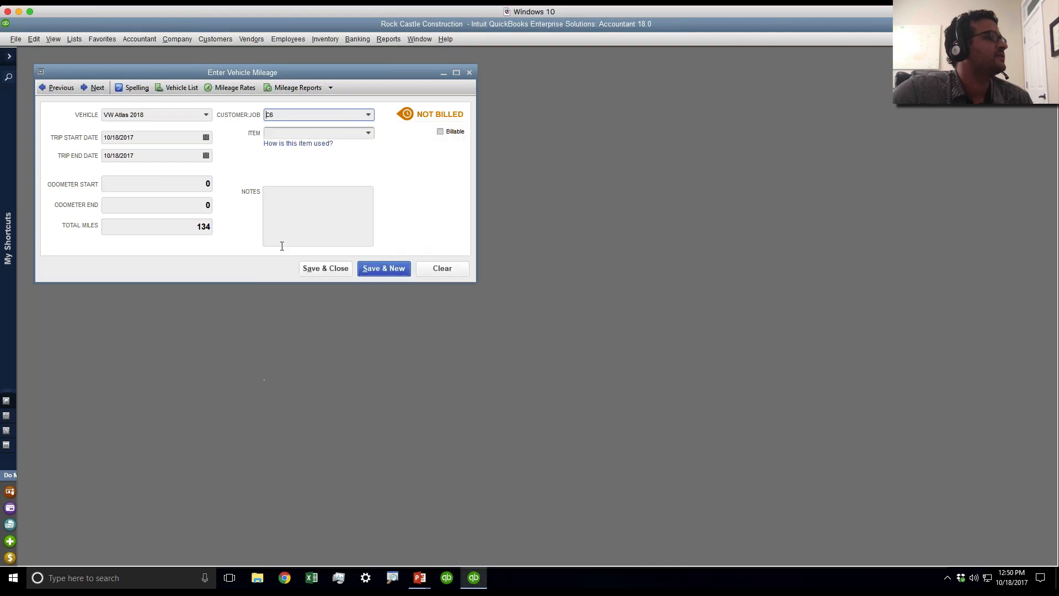
pyautogui.click(368, 133)
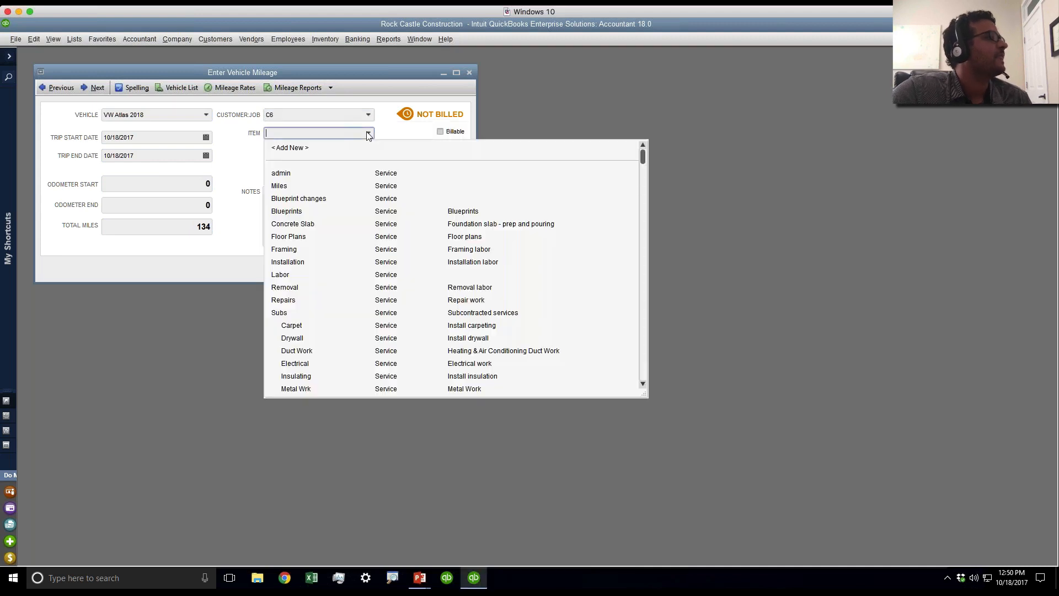
pyautogui.click(291, 187)
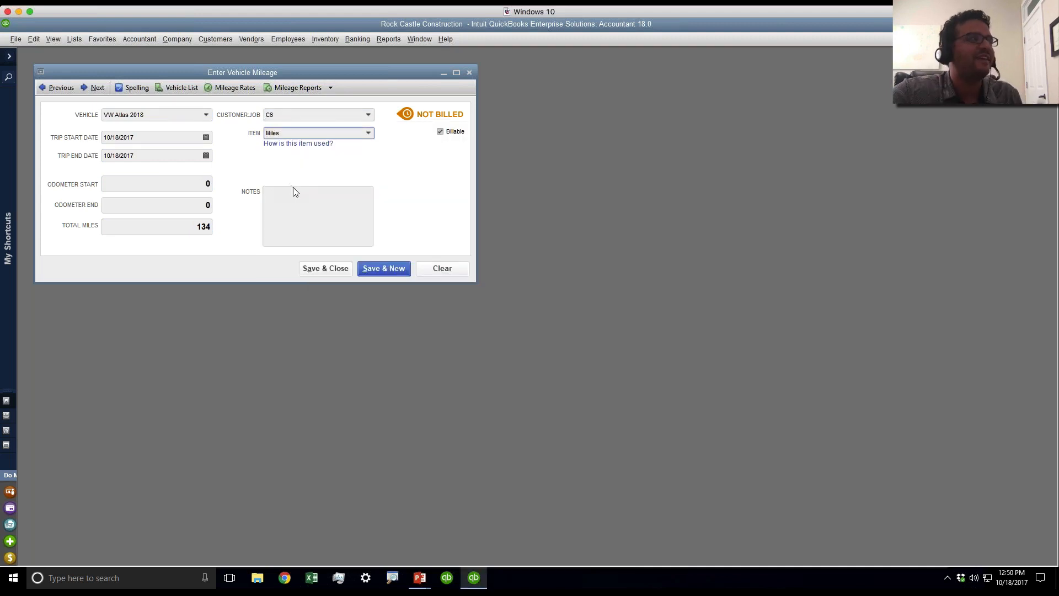
pyautogui.click(298, 196)
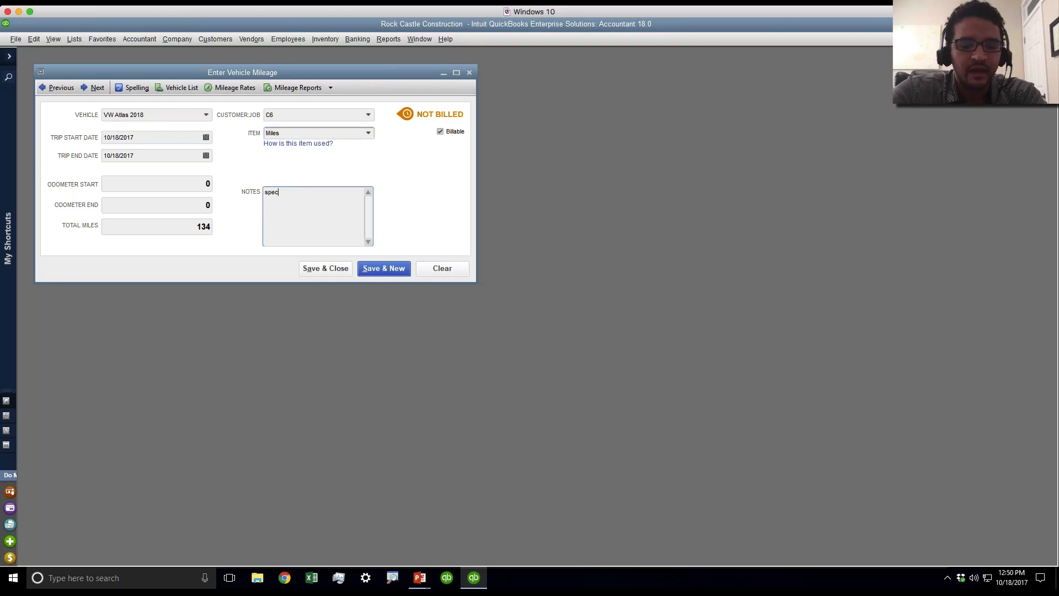
pyautogui.write('special delivery')
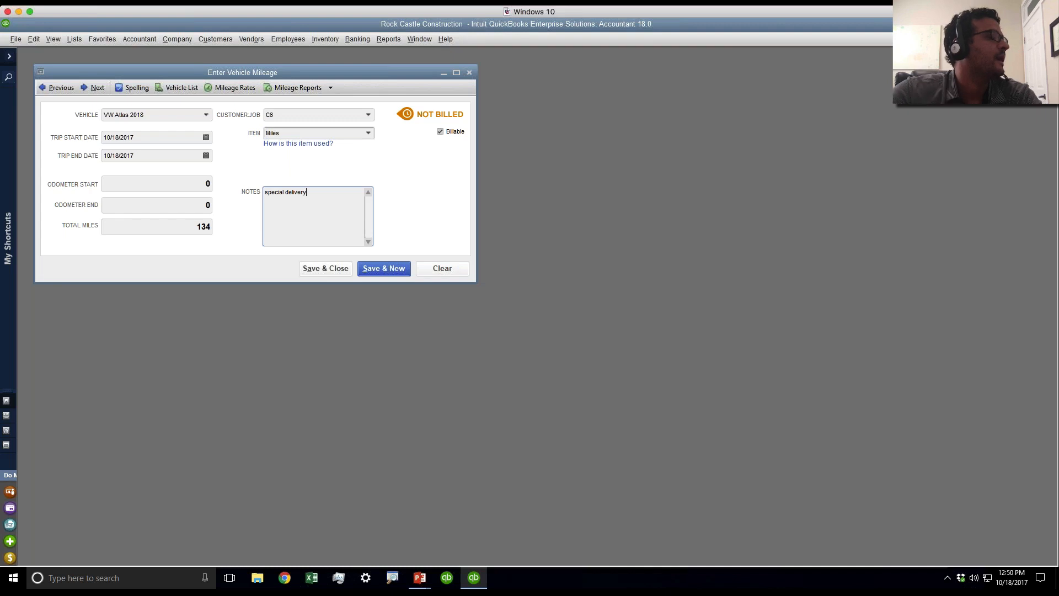
pyautogui.click(206, 185)
pyautogui.click(202, 212)
pyautogui.doubleClick(202, 212)
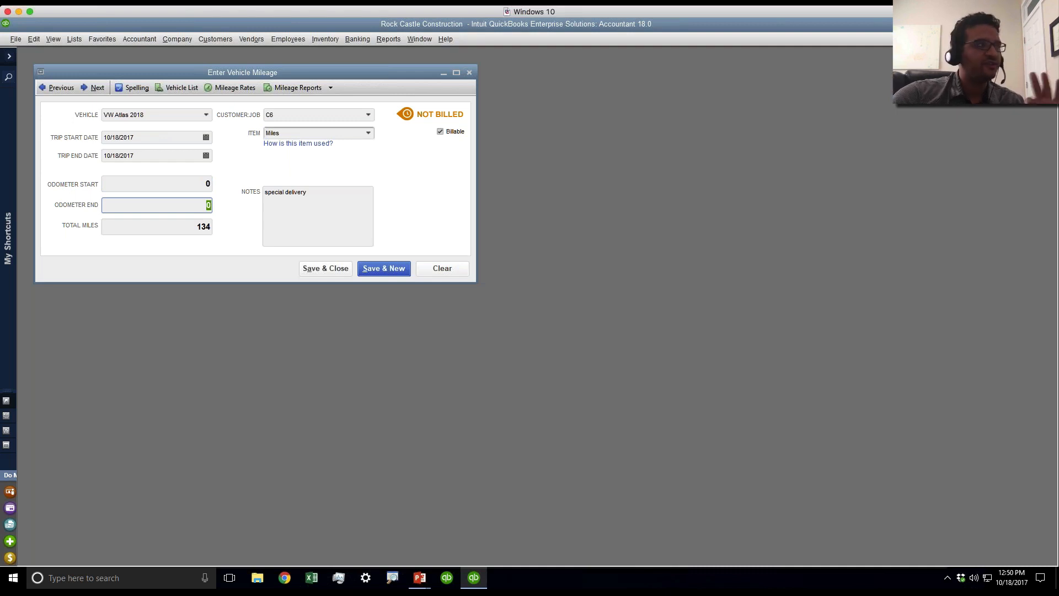
pyautogui.press('Tab')
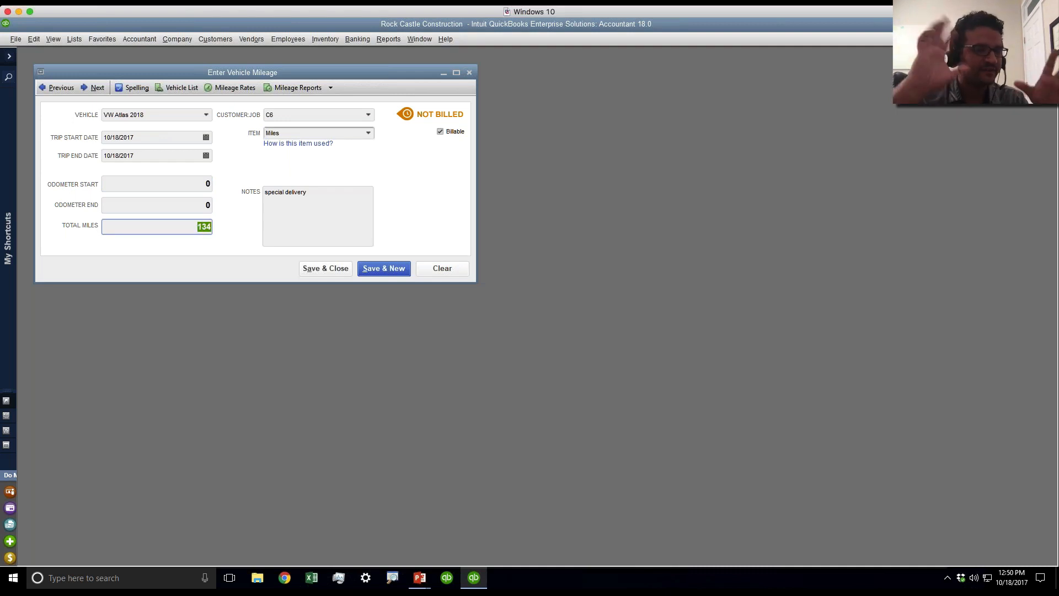
# - Reselect the Miles item in the mileage entry for customer C6, then save and close the entry
pyautogui.click(288, 134)
pyautogui.click(369, 133)
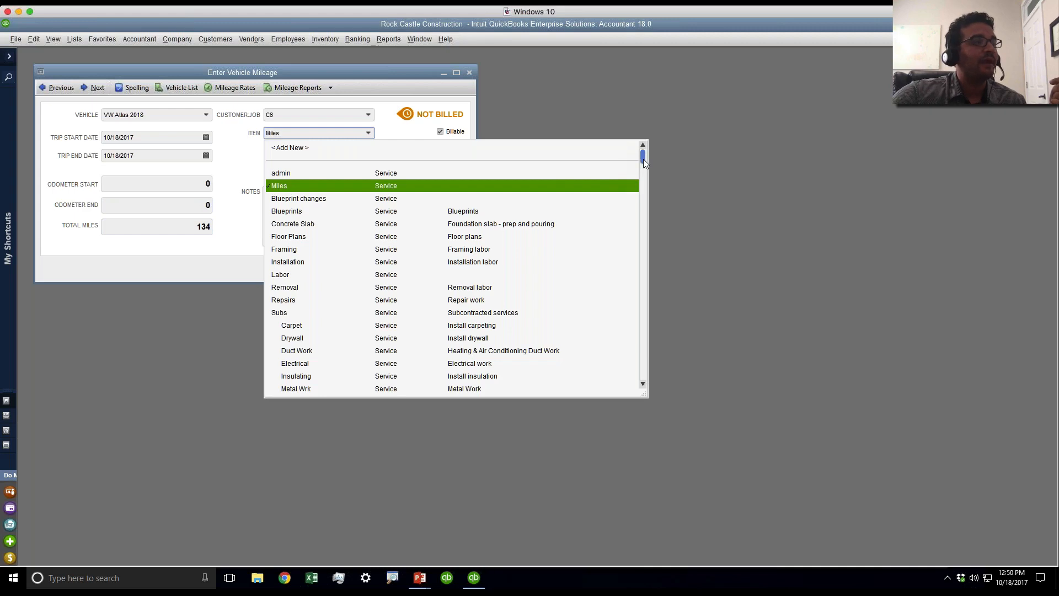
pyautogui.moveTo(644, 158)
pyautogui.mouseDown()
pyautogui.moveTo(635, 412)
pyautogui.moveTo(627, 158)
pyautogui.mouseUp()
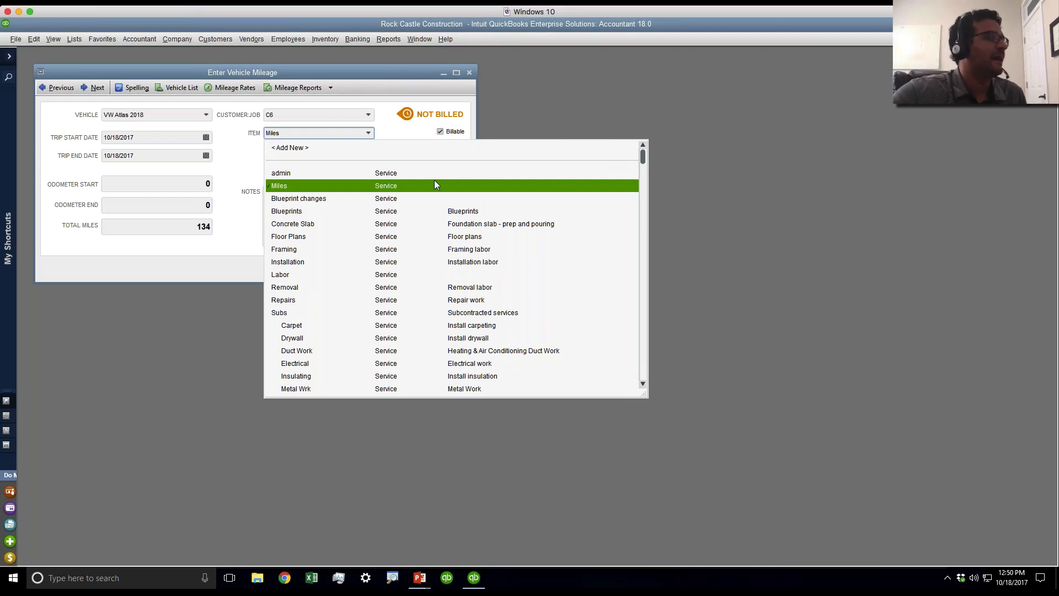
pyautogui.click(277, 189)
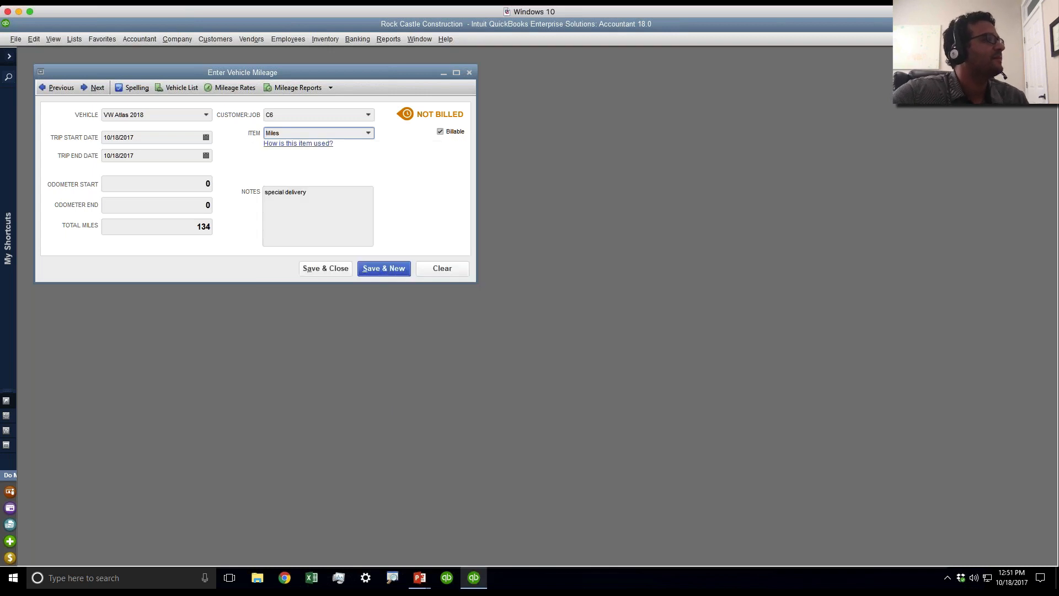
pyautogui.click(339, 273)
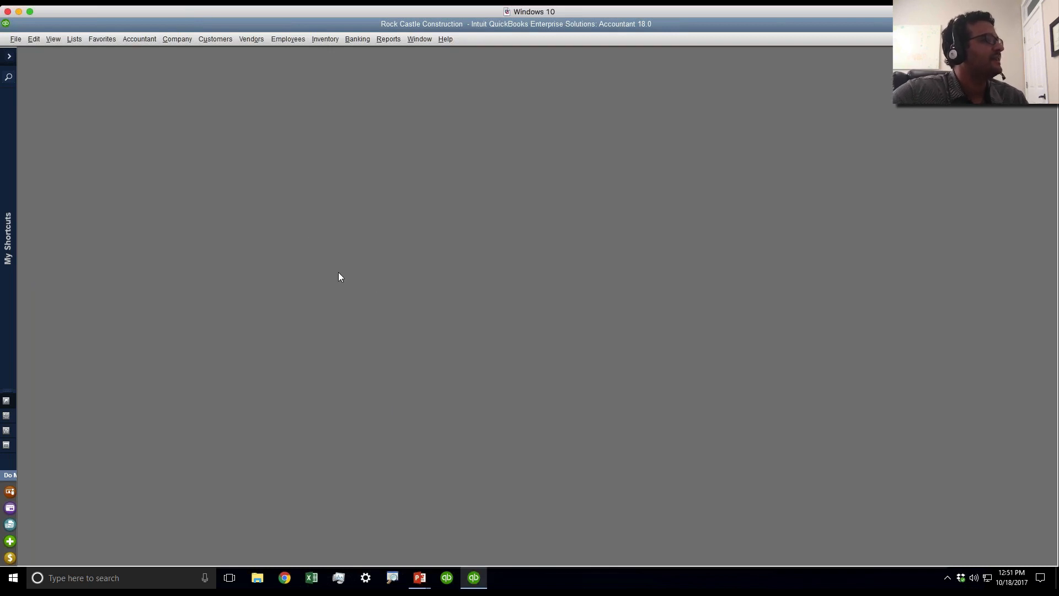
# - Open the Miles service item from the Item List and set its rate to 0.55
pyautogui.click(75, 41)
pyautogui.click(81, 66)
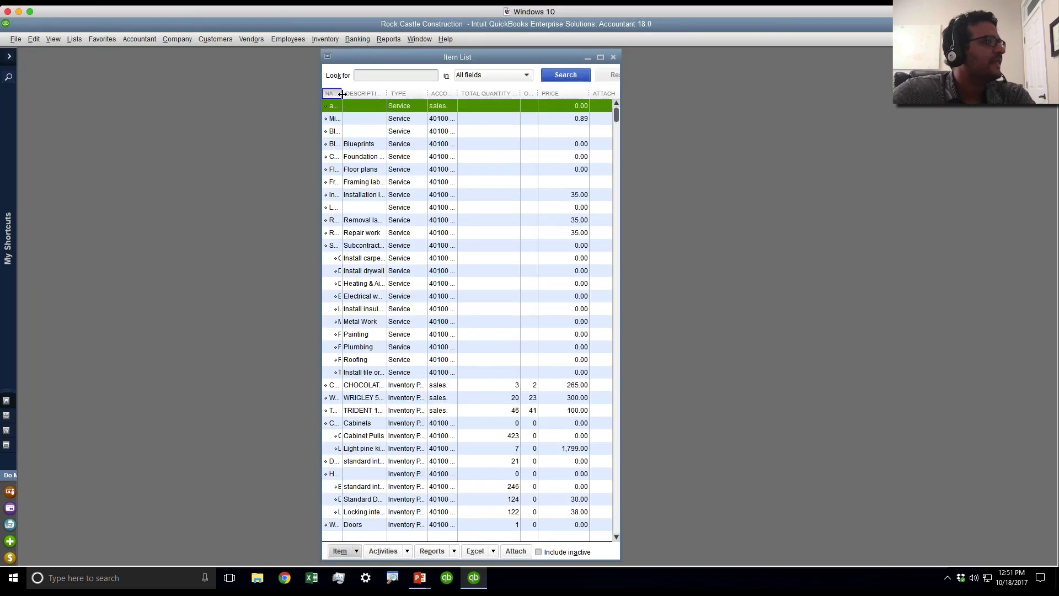
pyautogui.doubleClick(406, 56)
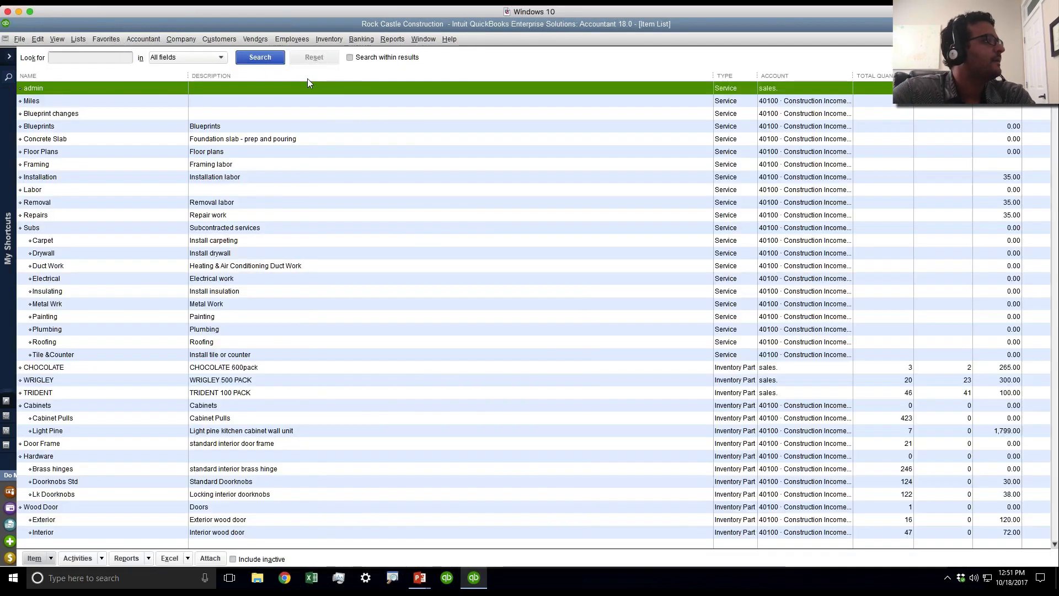
pyautogui.doubleClick(93, 90)
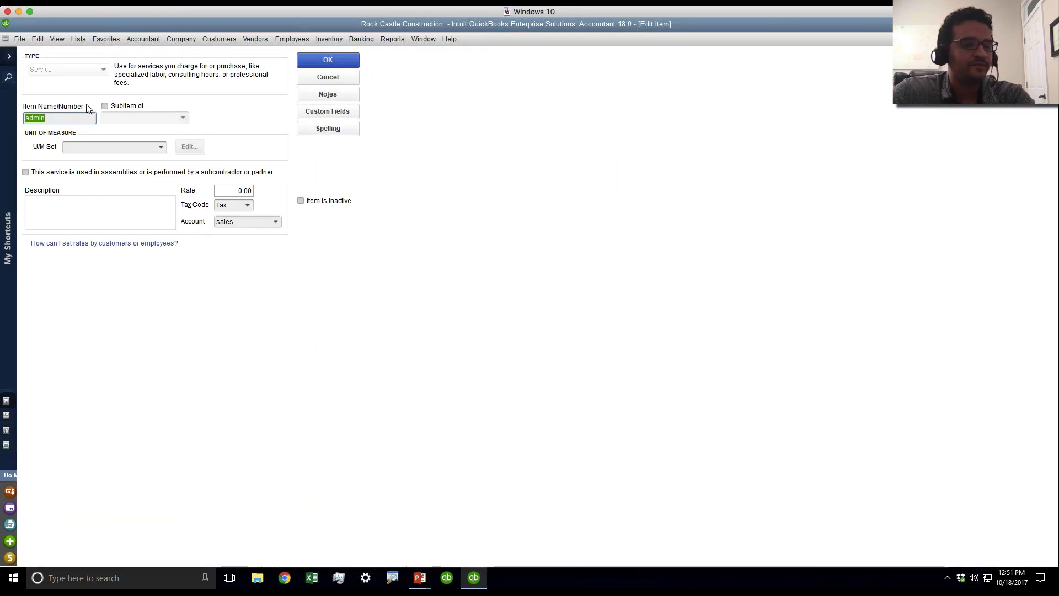
pyautogui.press('Escape')
pyautogui.doubleClick(69, 106)
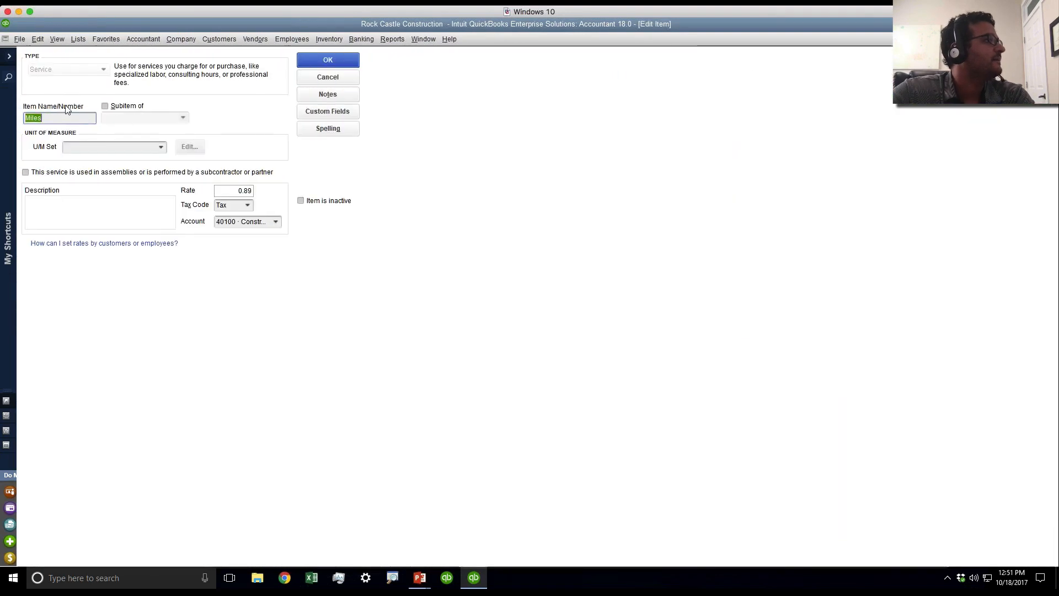
pyautogui.click(216, 191)
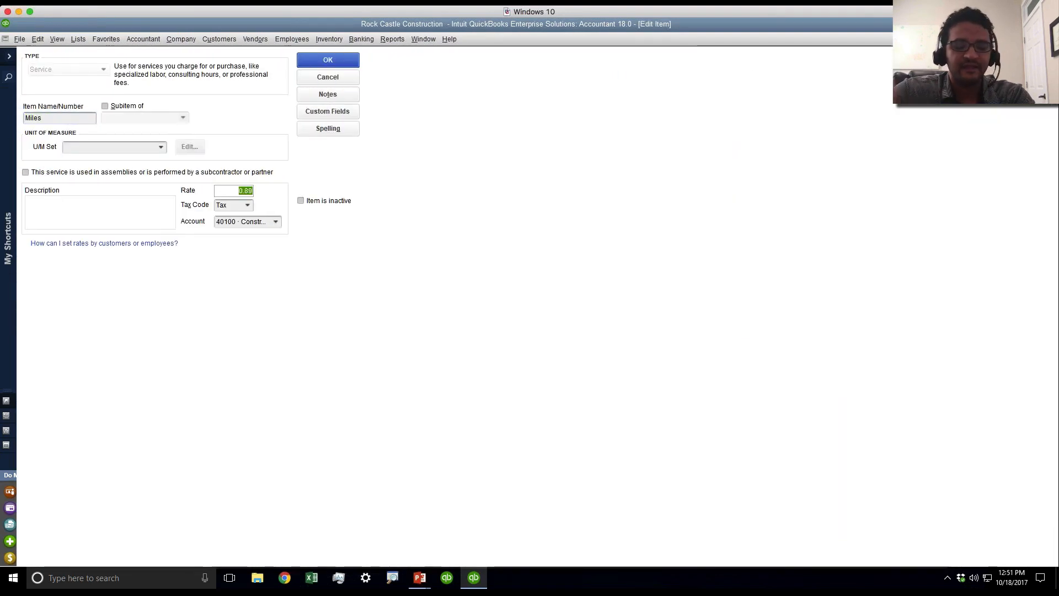
pyautogui.write('.55')
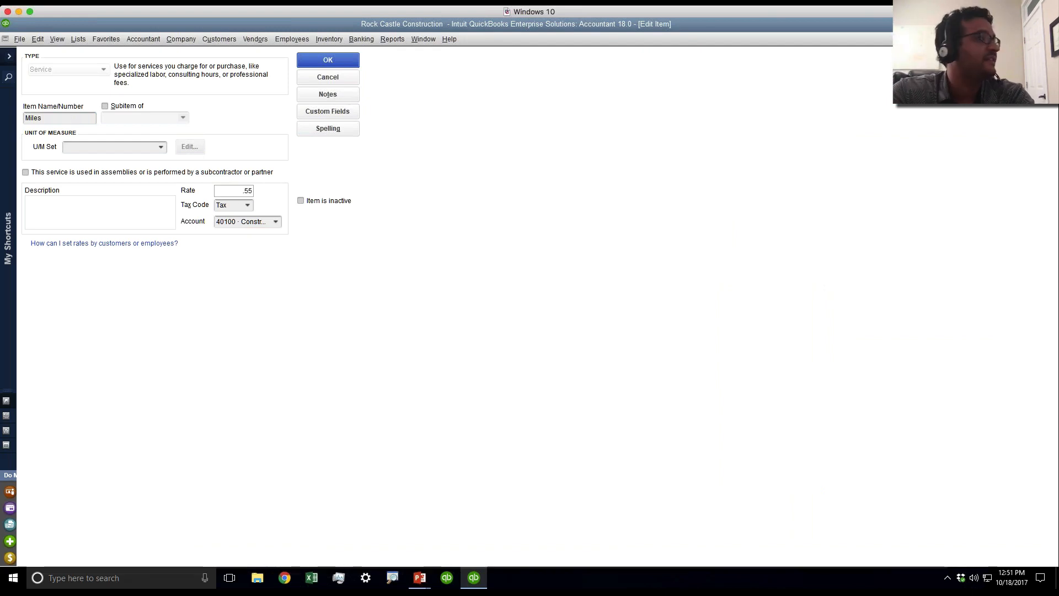
# - Set the Miles item's tax code to Non, save the item, and close the Item List
pyautogui.click(247, 206)
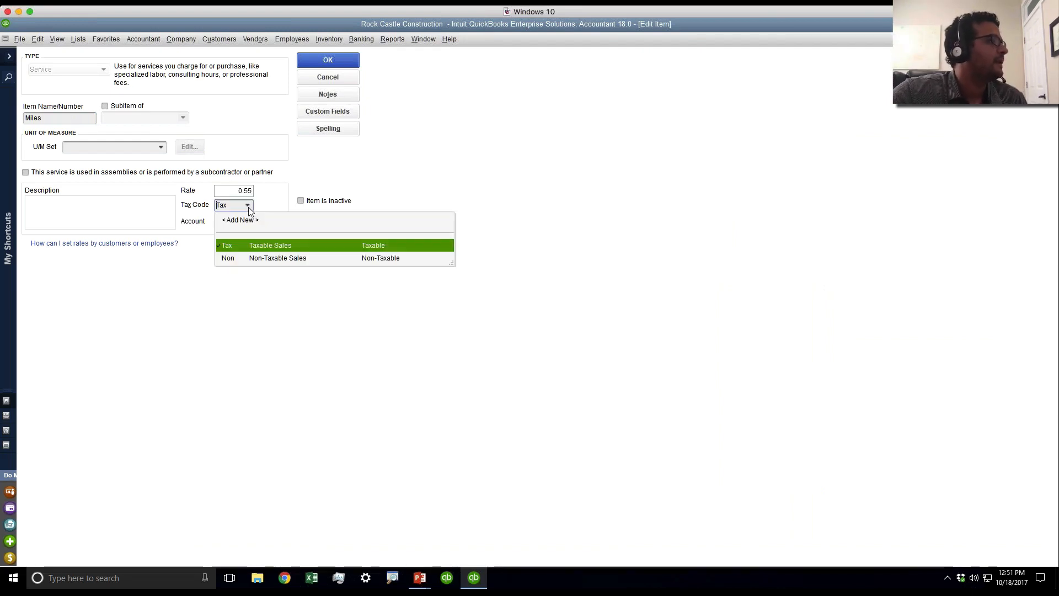
pyautogui.click(239, 257)
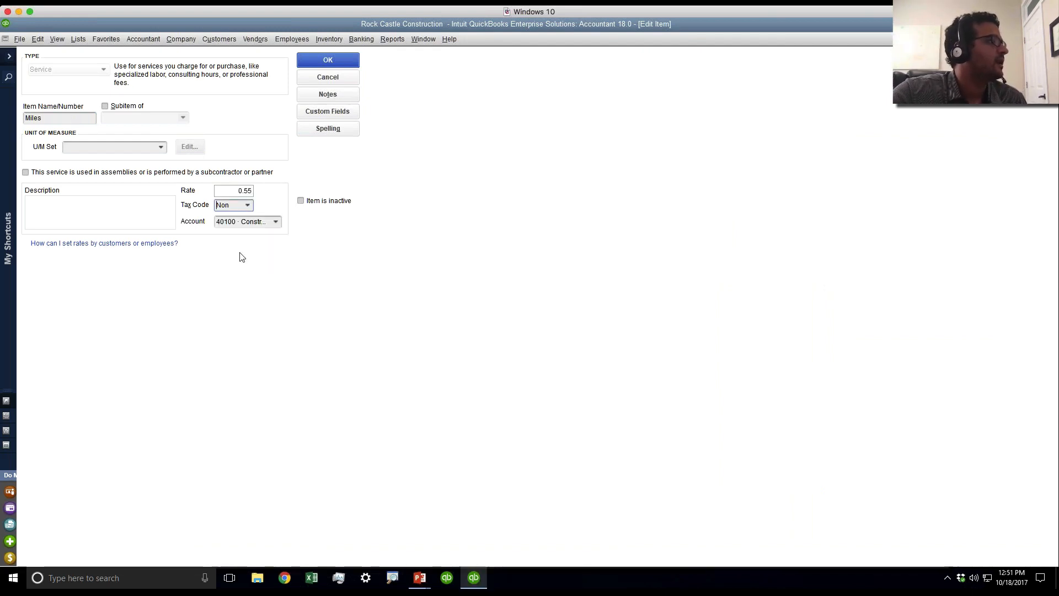
pyautogui.click(327, 61)
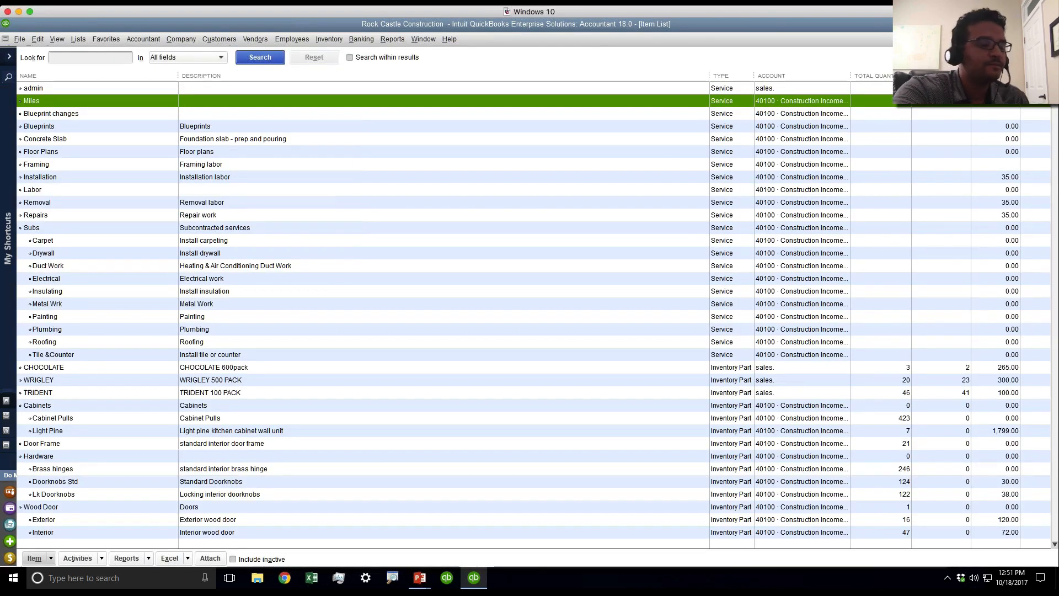
pyautogui.press('Escape')
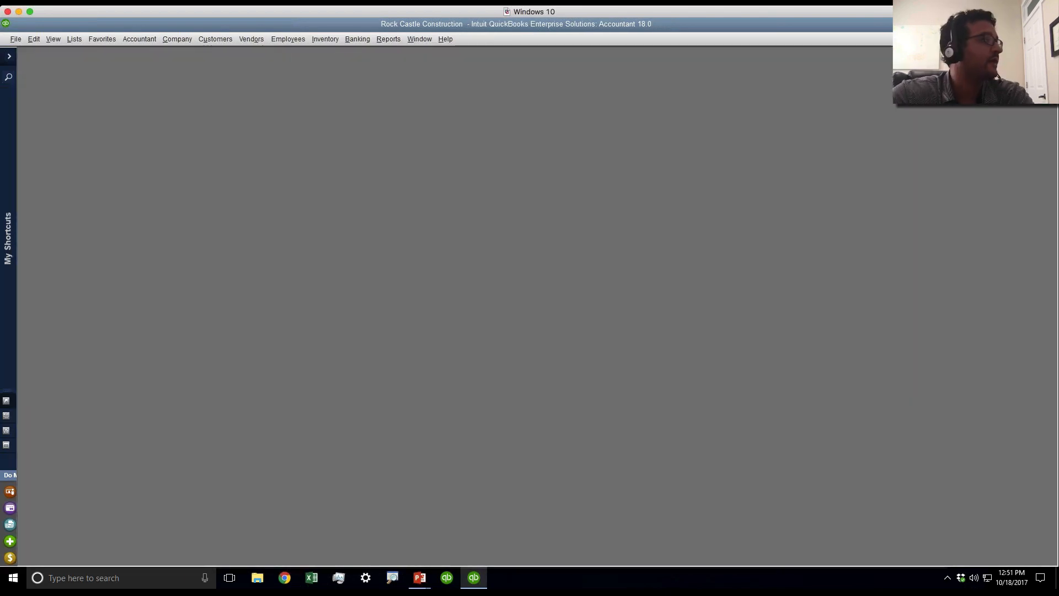
# - Start a new invoice for customer C6
pyautogui.hotkey('ctrl', 'i')
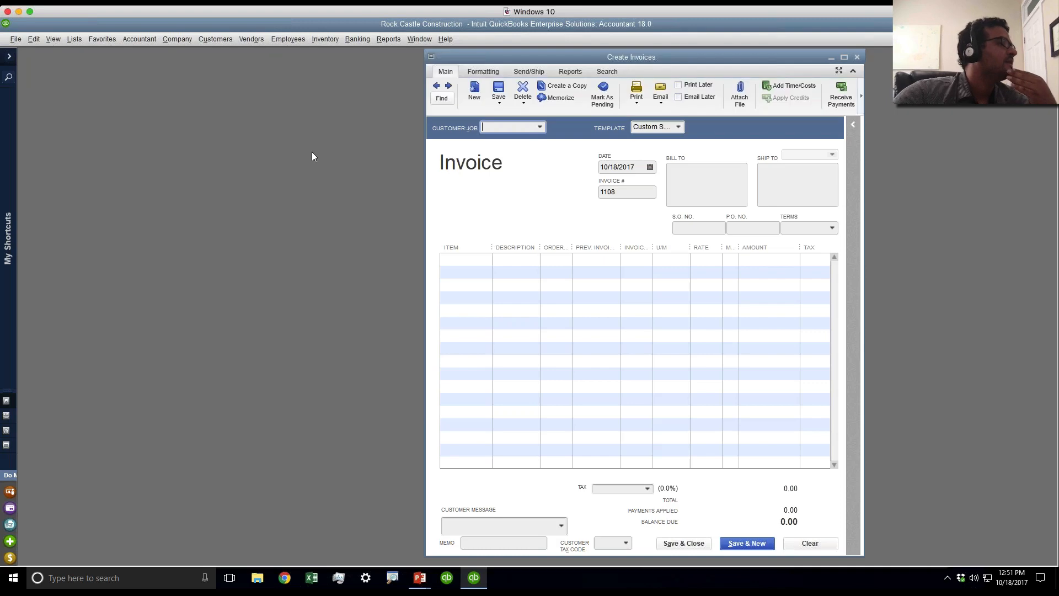
pyautogui.doubleClick(536, 57)
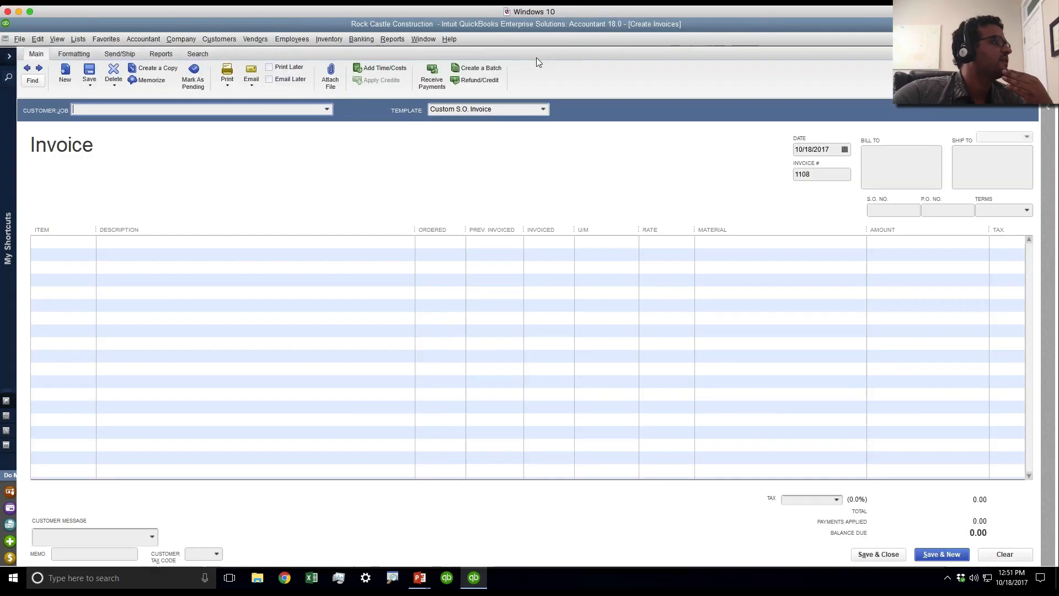
pyautogui.click(327, 108)
pyautogui.click(102, 239)
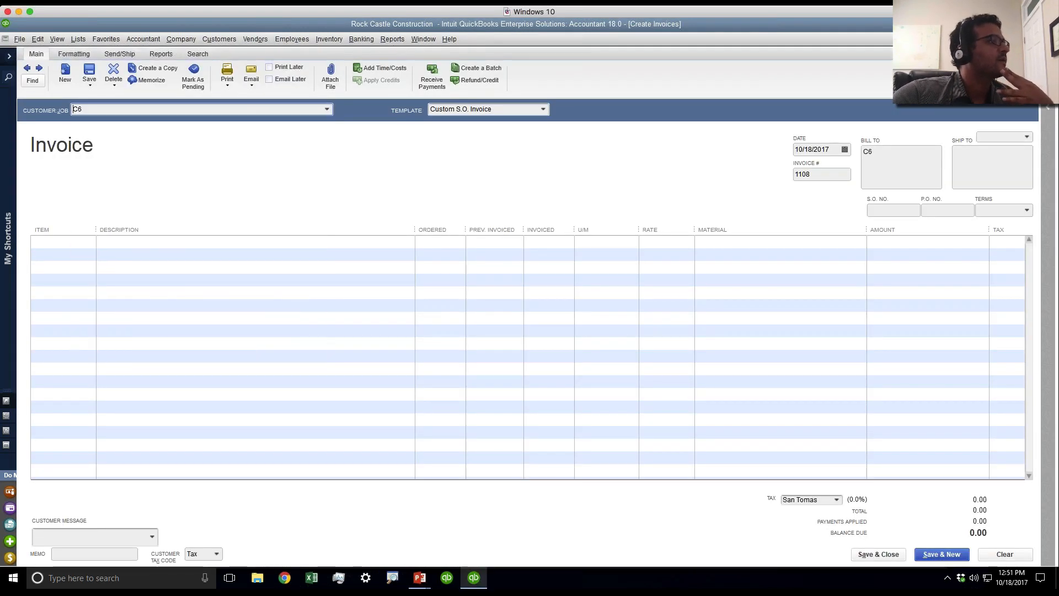
# - Add the billable mileage to the C6 invoice as a separate line per activity, transferring the activity notes
pyautogui.click(401, 194)
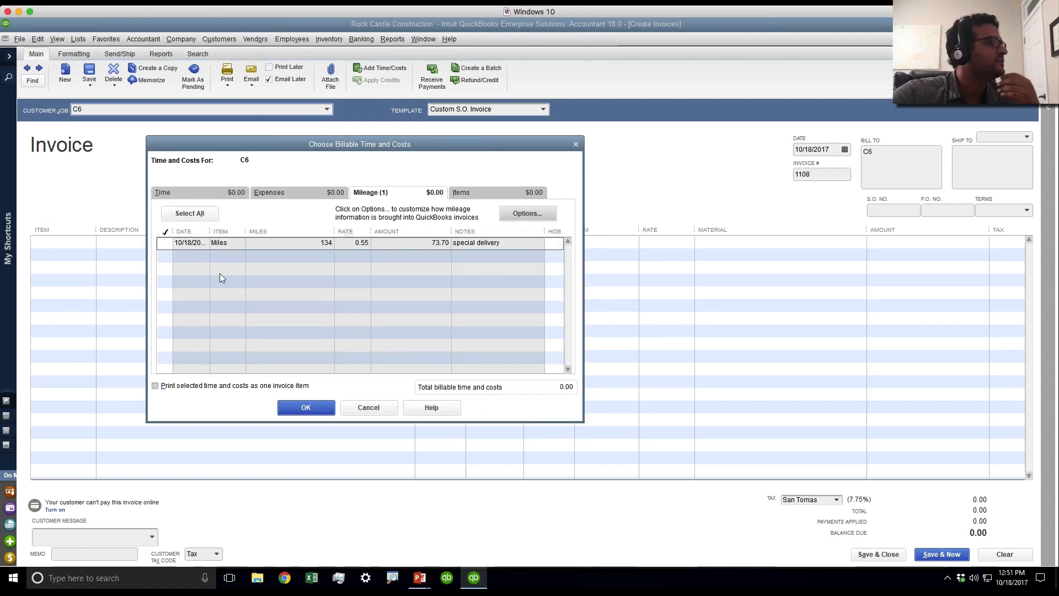
pyautogui.click(164, 243)
pyautogui.click(164, 244)
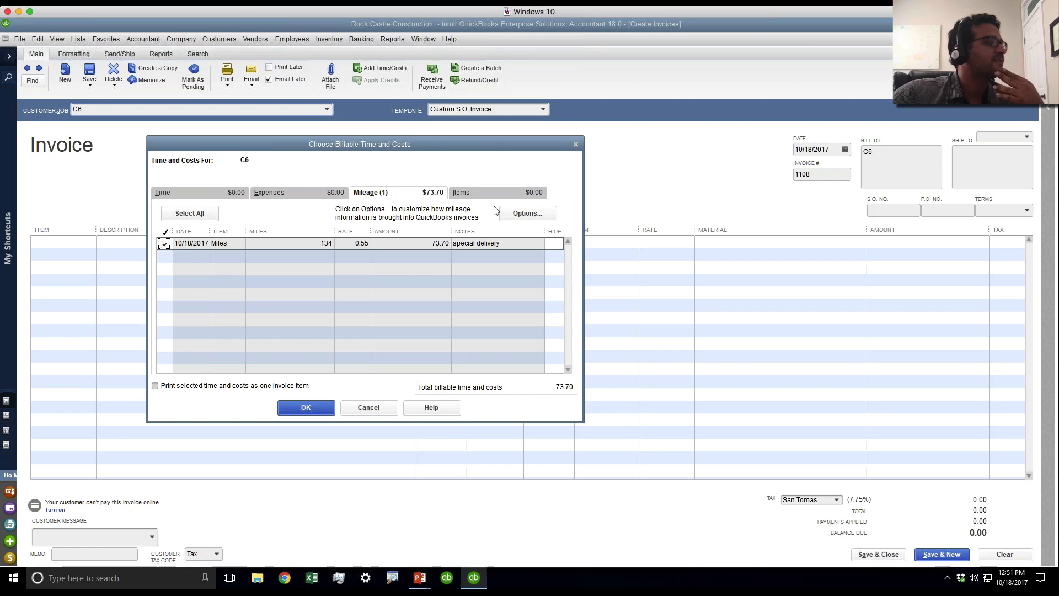
pyautogui.click(527, 213)
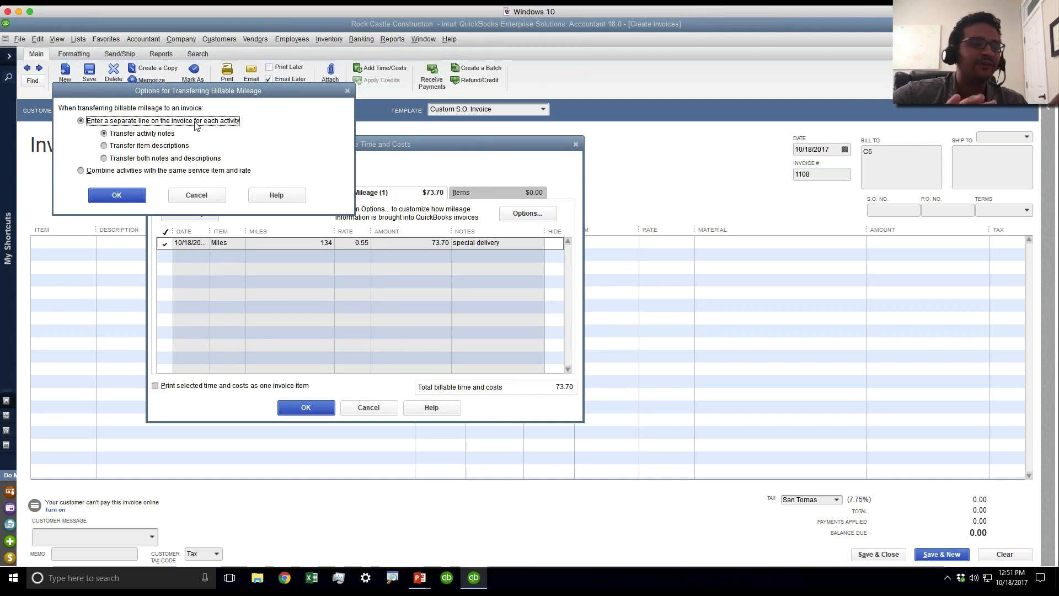
pyautogui.click(117, 196)
pyautogui.click(304, 408)
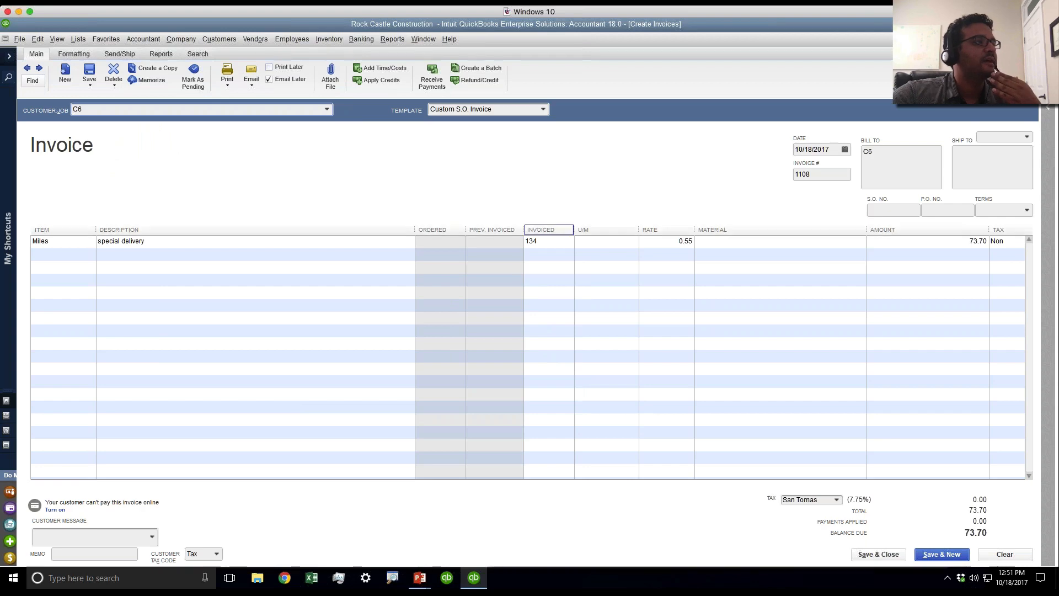
# - Review the Miles line's quantity, rate and amount, then save and close the C6 invoice with Email Later turned off
pyautogui.click(555, 243)
pyautogui.doubleClick(556, 243)
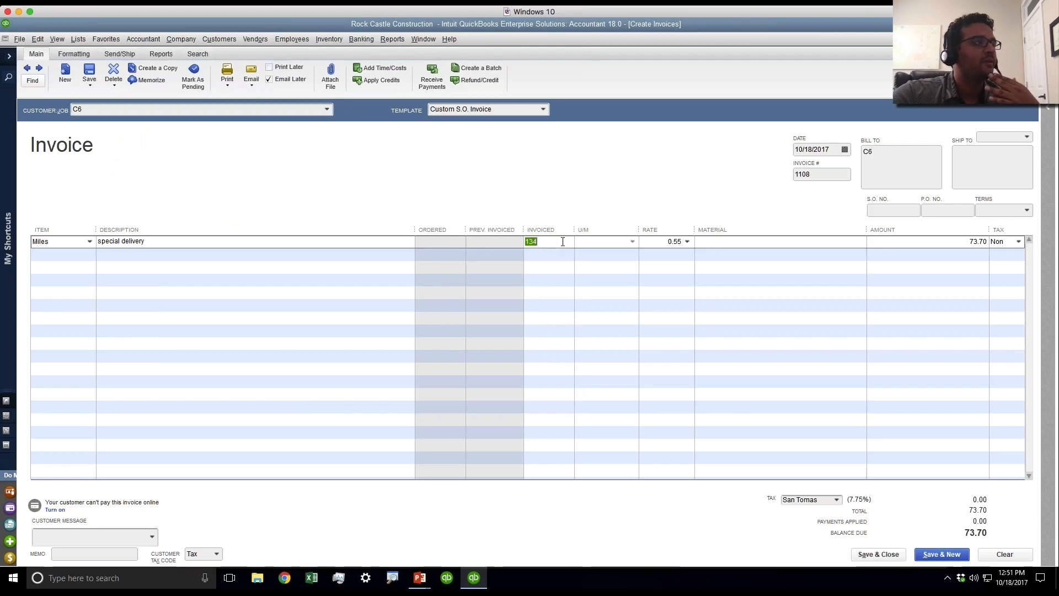
pyautogui.click(665, 240)
pyautogui.click(951, 241)
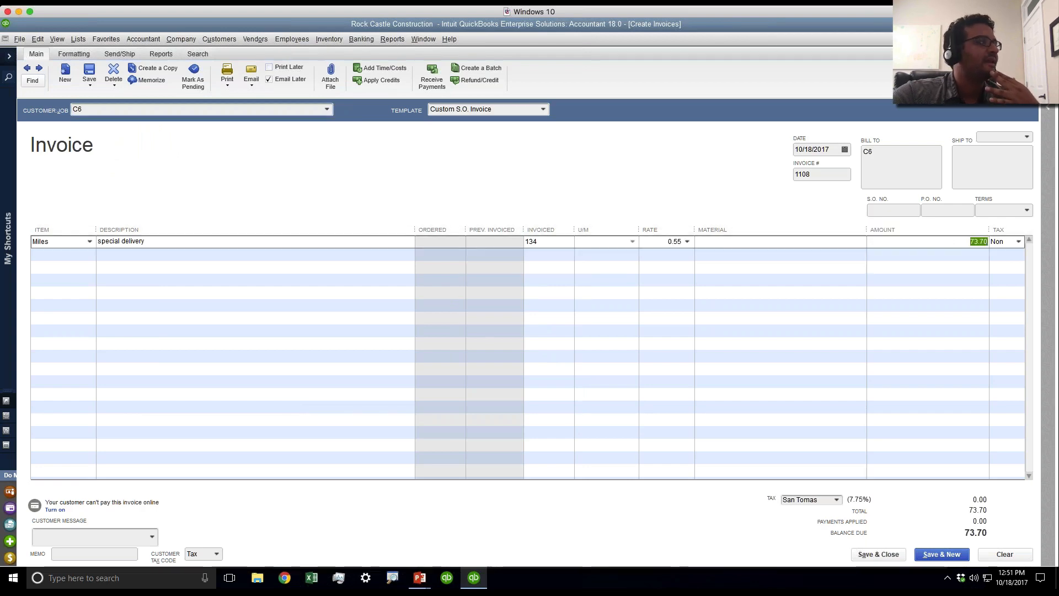
pyautogui.click(863, 555)
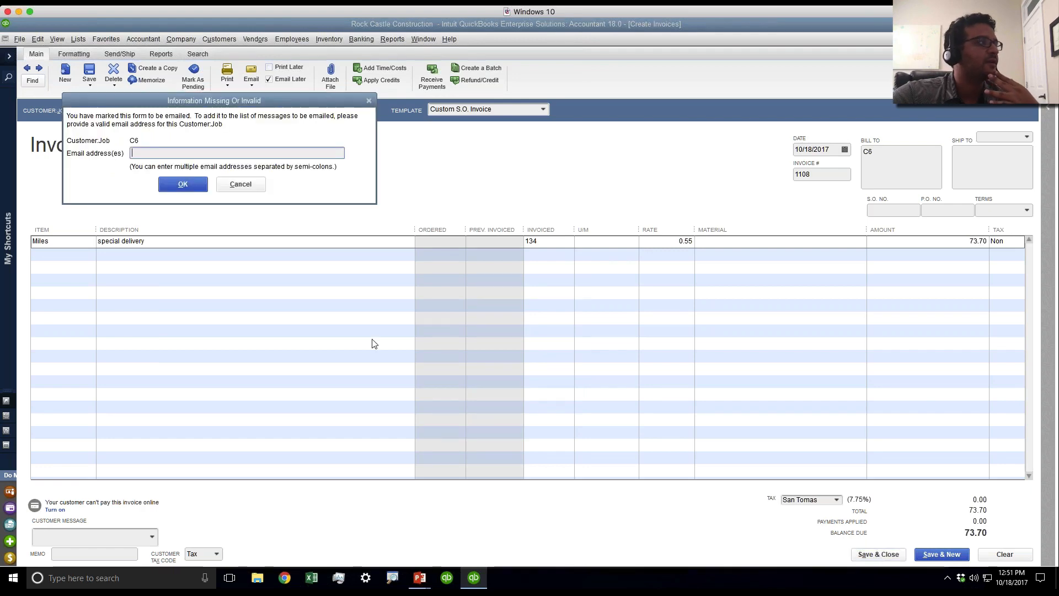
pyautogui.click(241, 184)
pyautogui.click(269, 79)
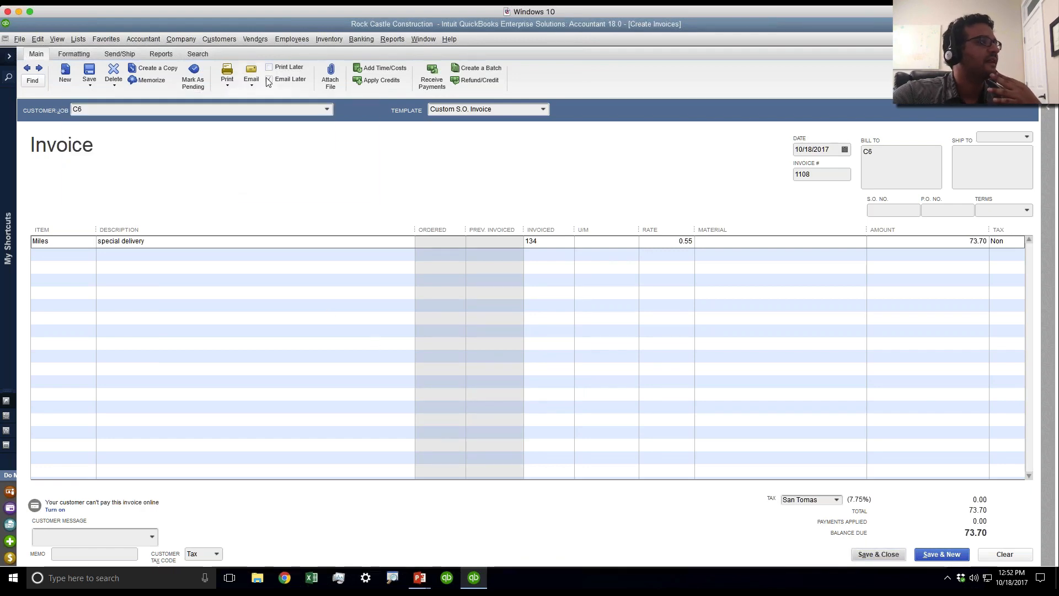
pyautogui.click(878, 554)
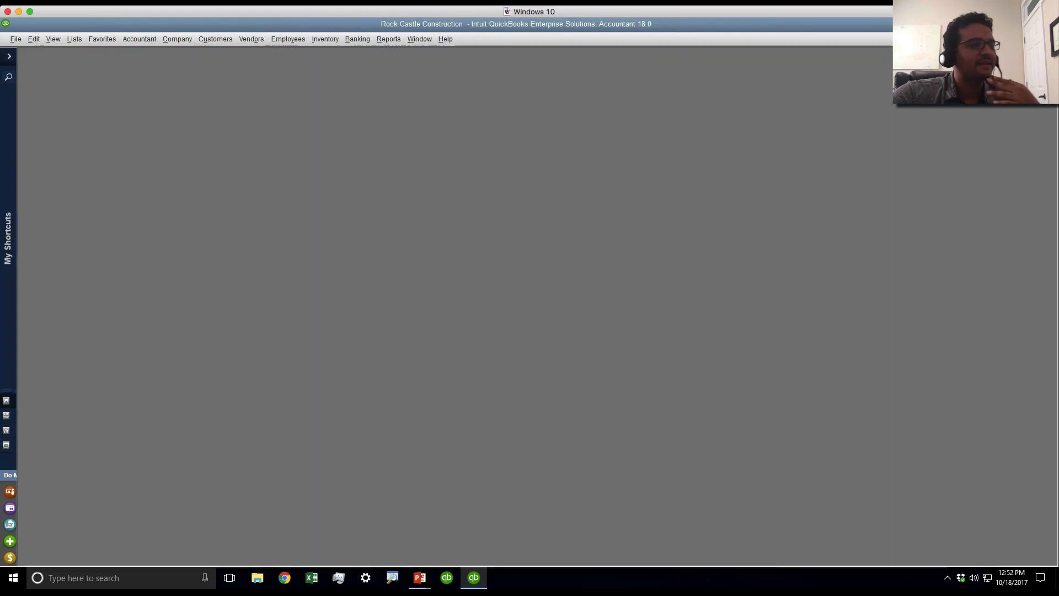
# - Run the Mileage by Job Summary report and drill down from C6's miles to the vehicle mileage entry behind them
pyautogui.click(389, 40)
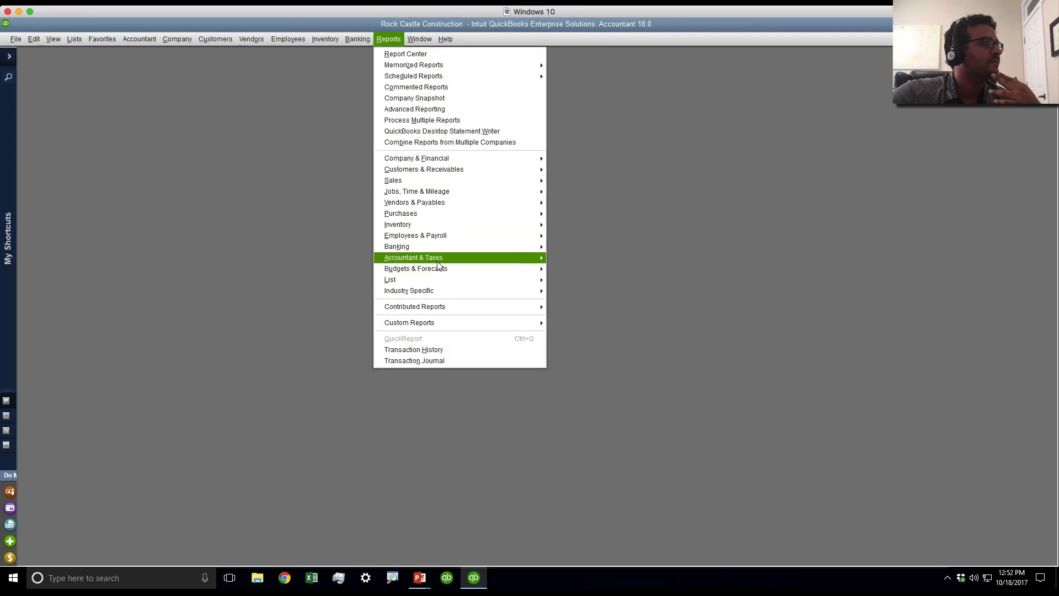
pyautogui.moveTo(443, 190)
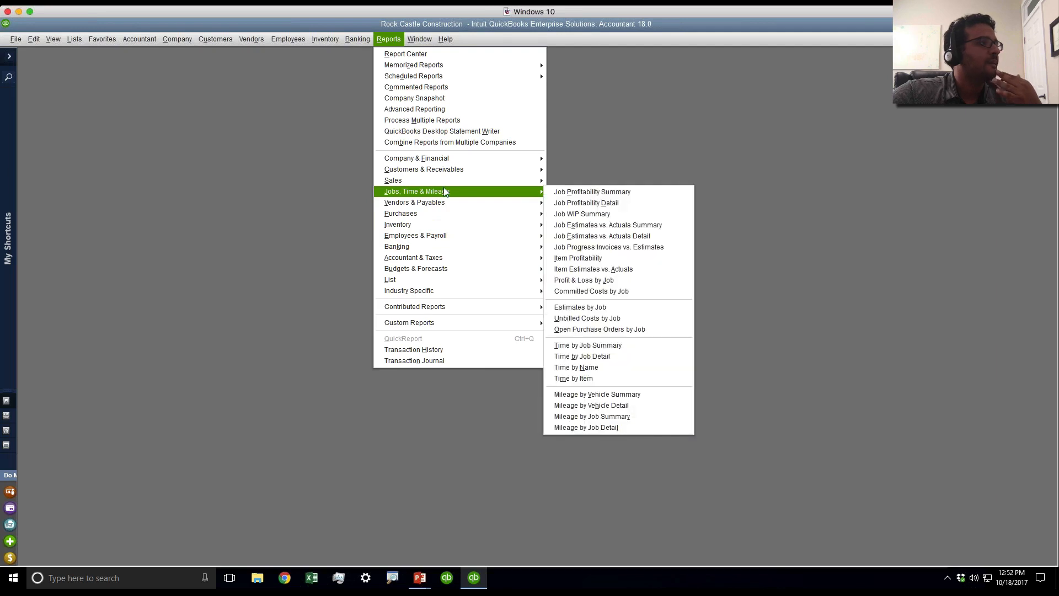
pyautogui.click(592, 416)
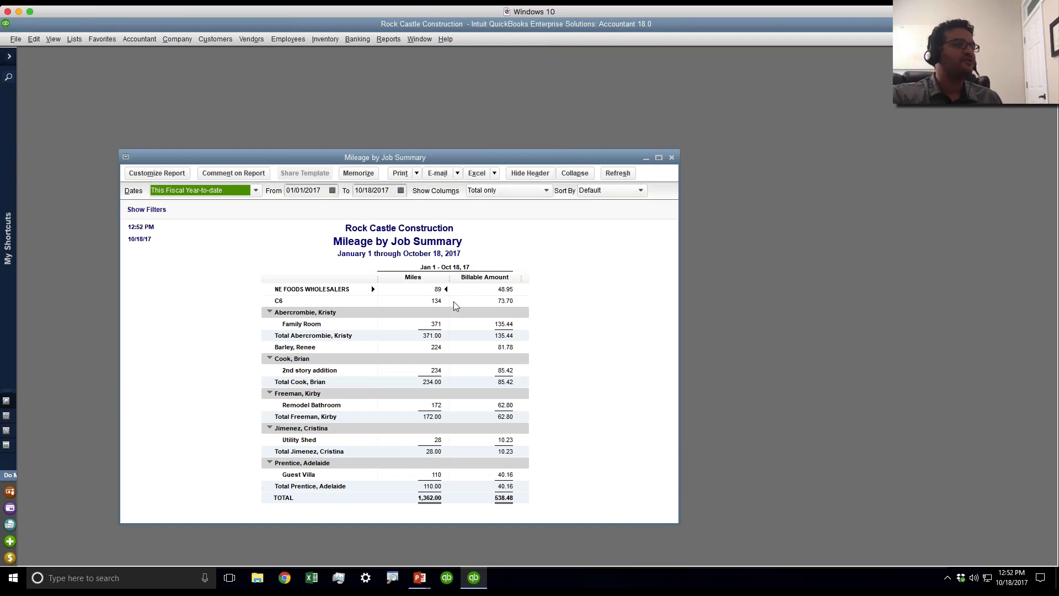
pyautogui.click(490, 302)
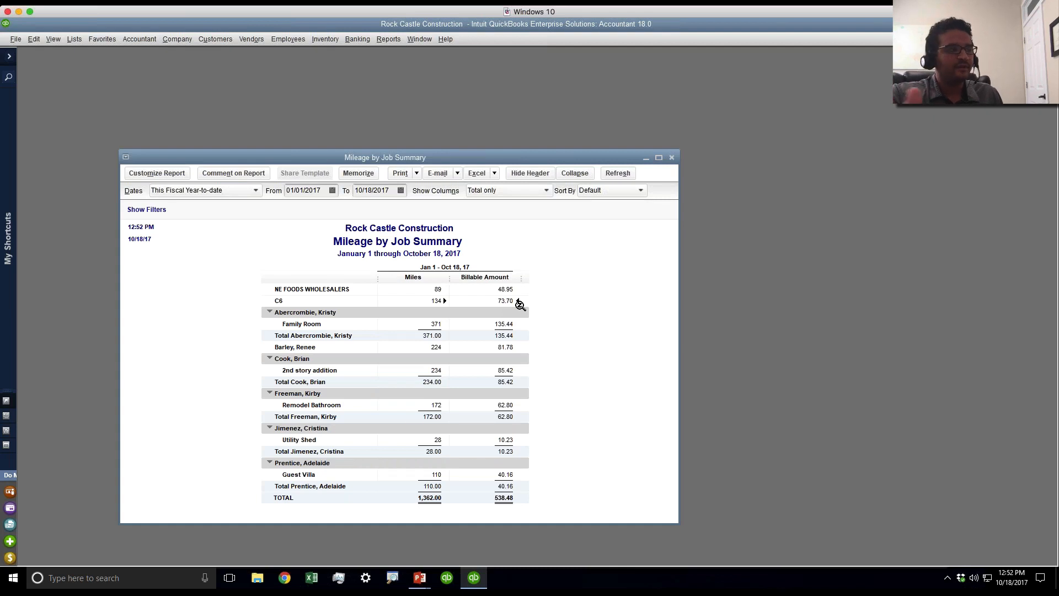
pyautogui.doubleClick(433, 301)
pyautogui.doubleClick(286, 302)
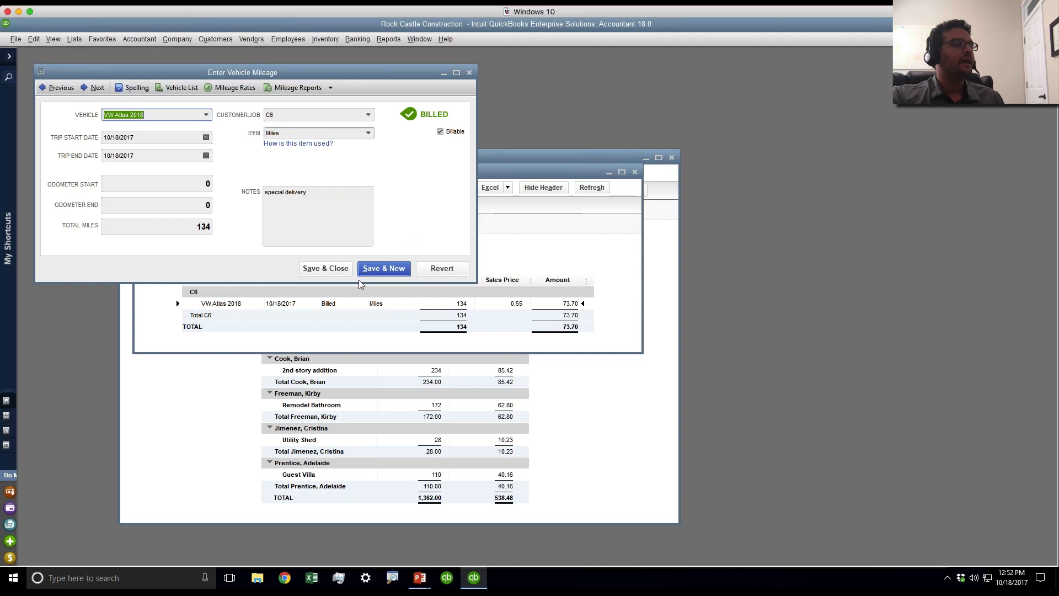
# - Start a new mileage entry for the VW Atlas 2018 and enter 700 as the total miles
pyautogui.click(403, 271)
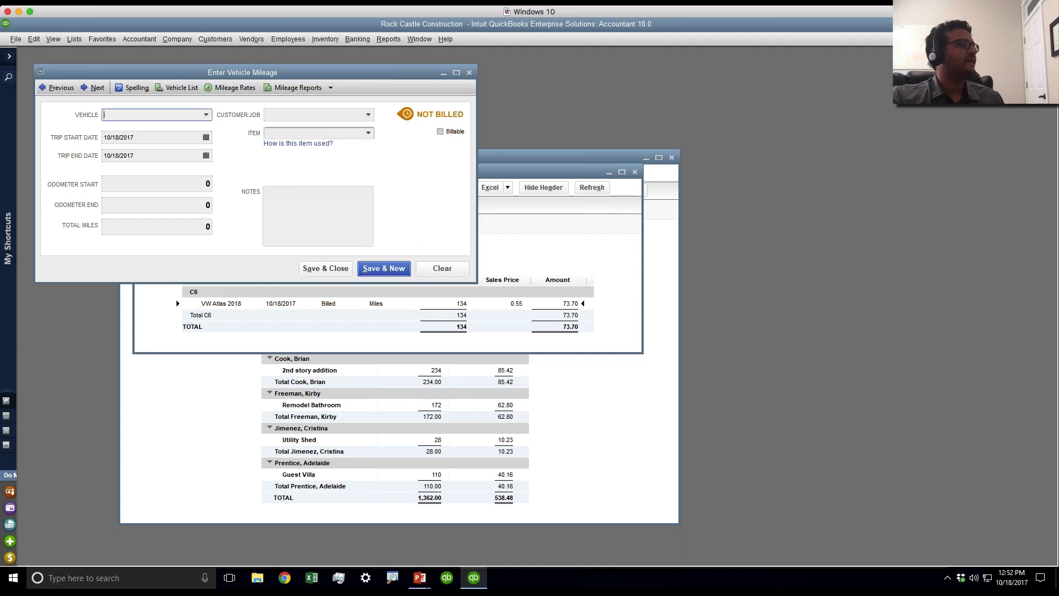
pyautogui.click(205, 114)
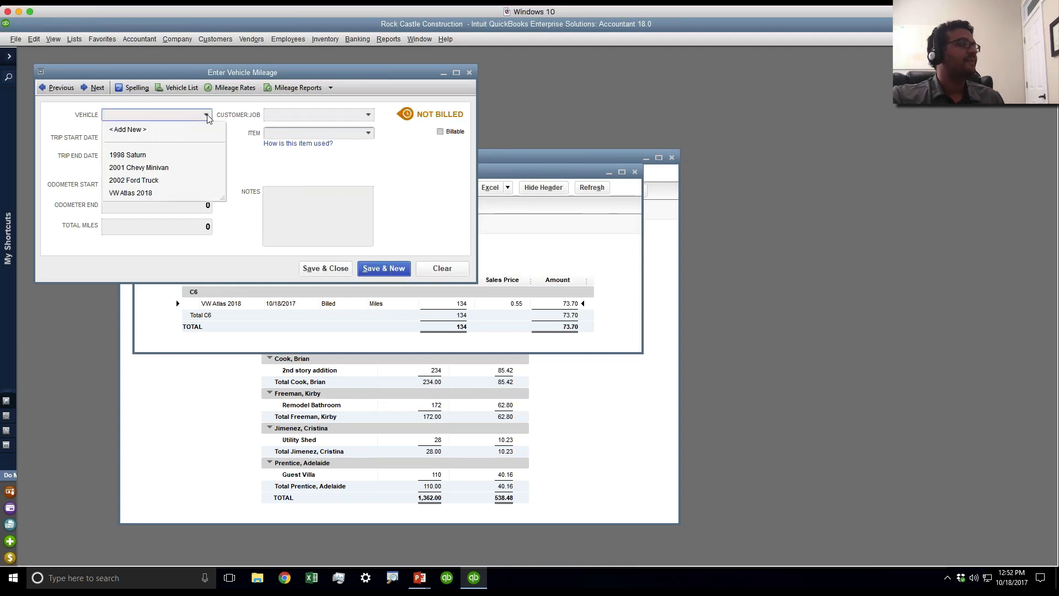
pyautogui.click(142, 197)
pyautogui.click(160, 226)
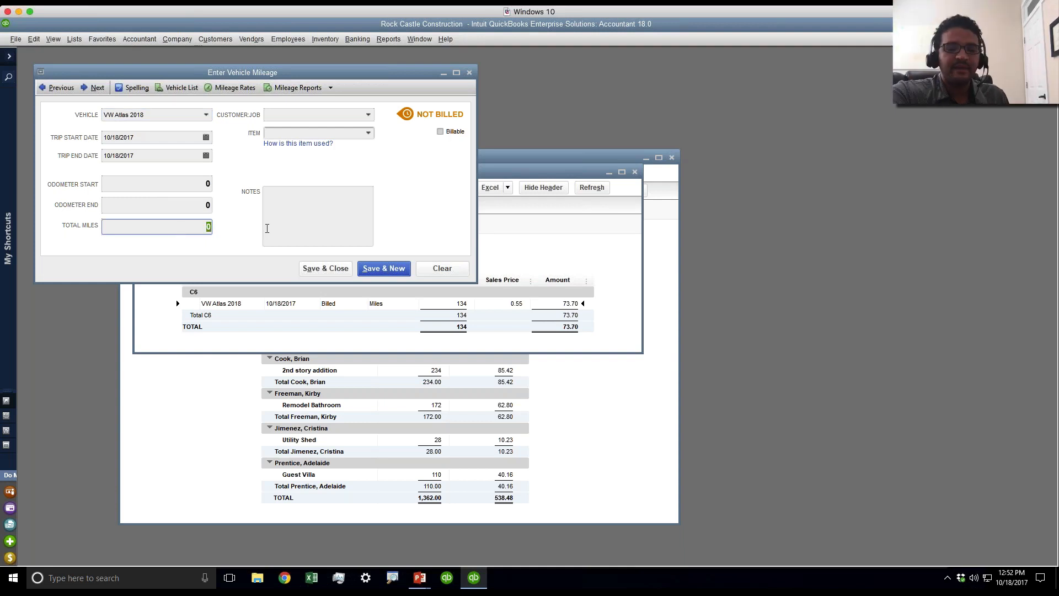
pyautogui.write('700')
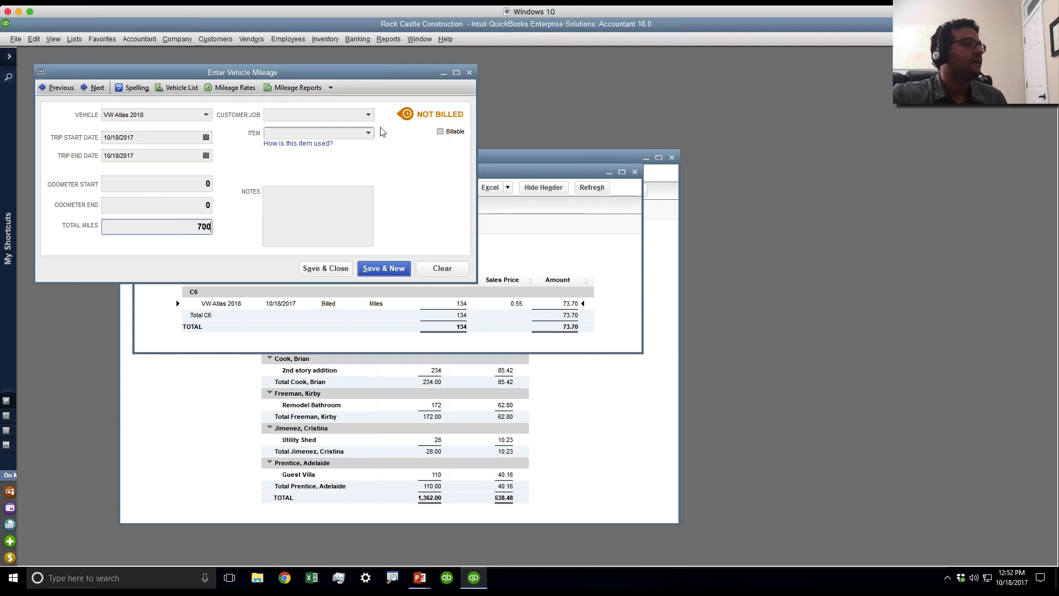
# - Assign the Miles item and the customer NE FOODS WHOLESALERS to the mileage entry, then save and close it
pyautogui.click(367, 132)
pyautogui.click(290, 188)
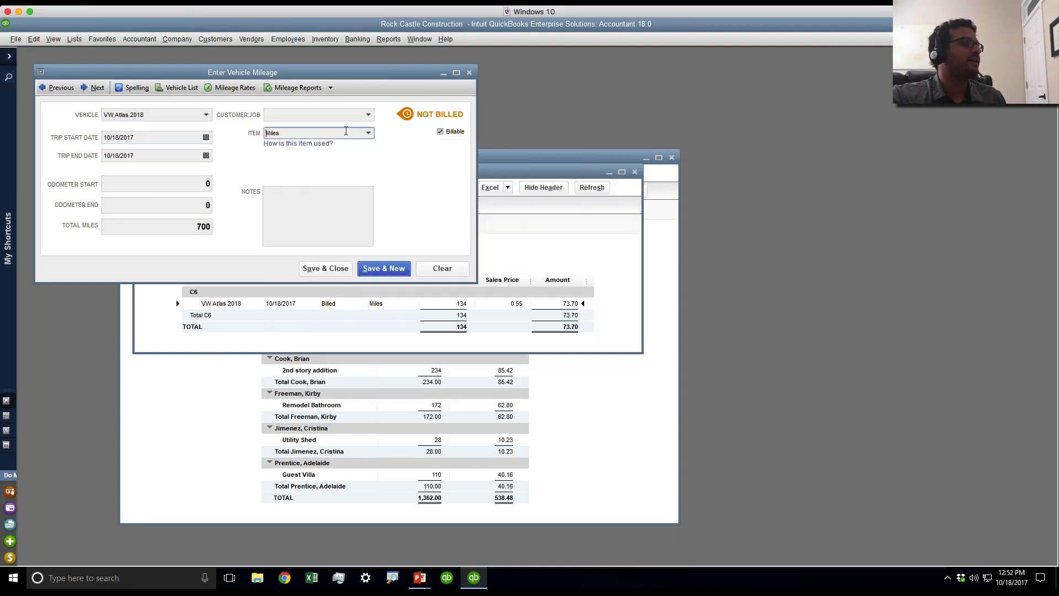
pyautogui.click(368, 115)
pyautogui.click(286, 167)
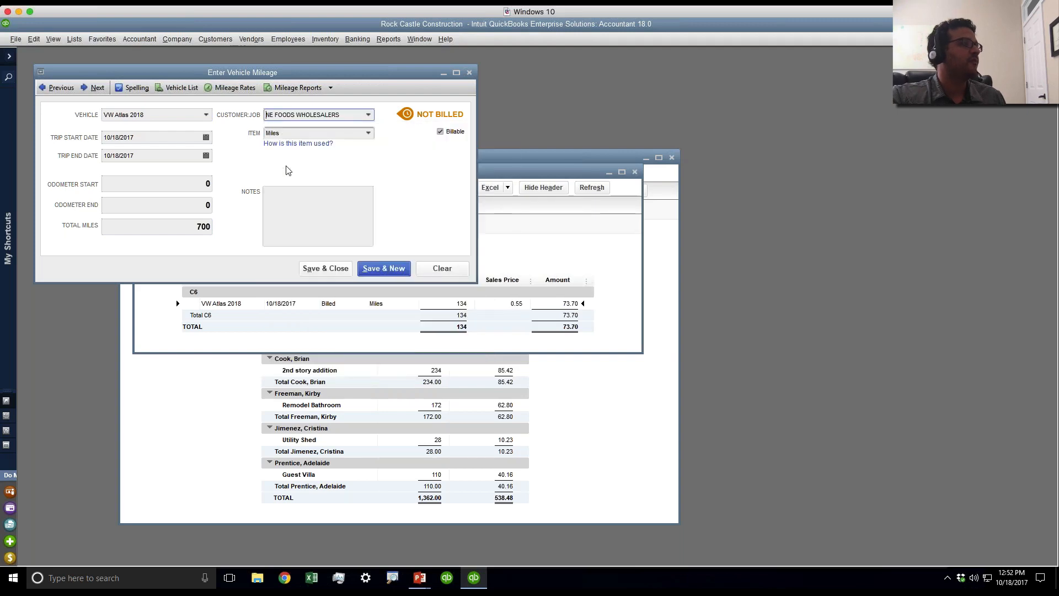
pyautogui.click(309, 267)
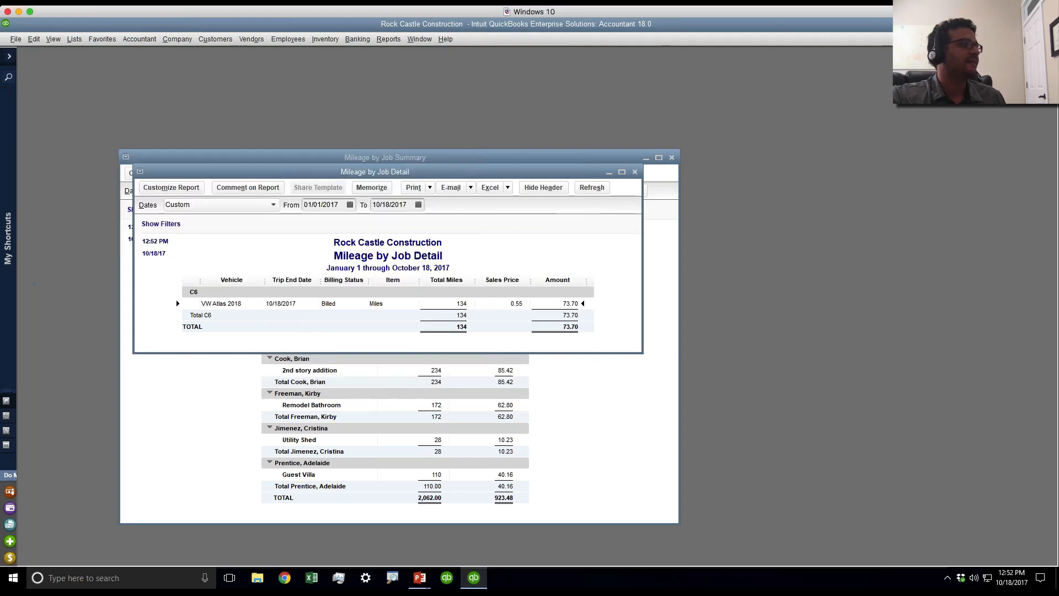
# - Drill down from NE FOODS WHOLESALERS' miles to the VW Atlas 2018 entry, make it not billable, and save and close it
pyautogui.click(635, 172)
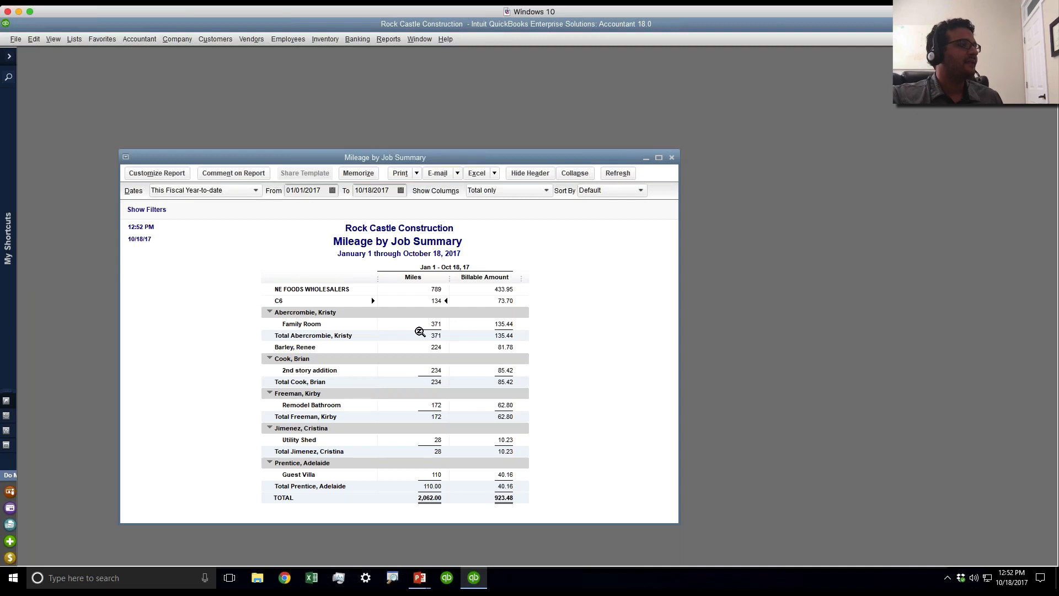
pyautogui.click(439, 288)
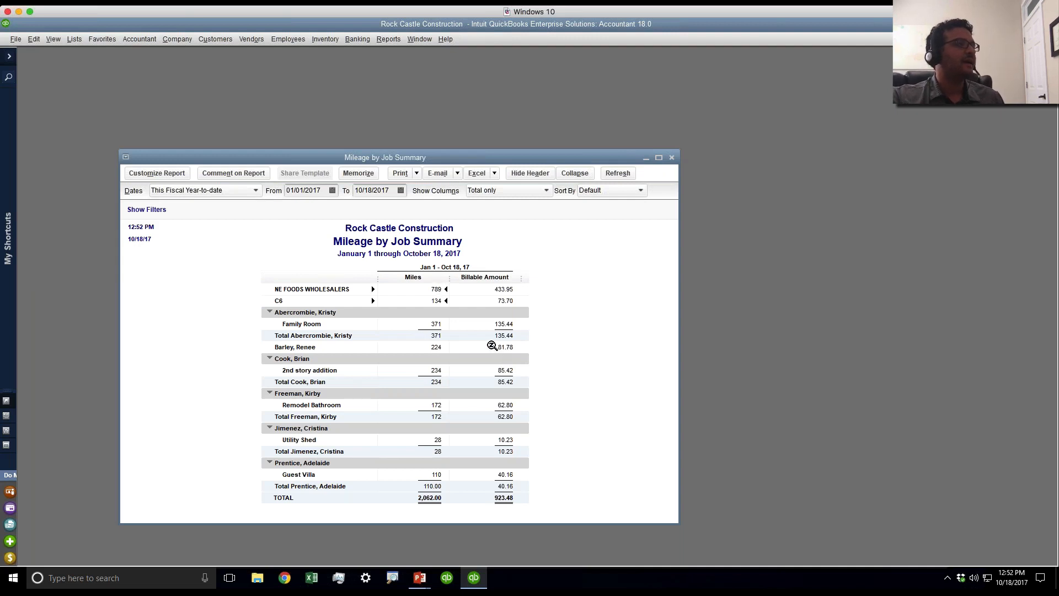
pyautogui.doubleClick(436, 289)
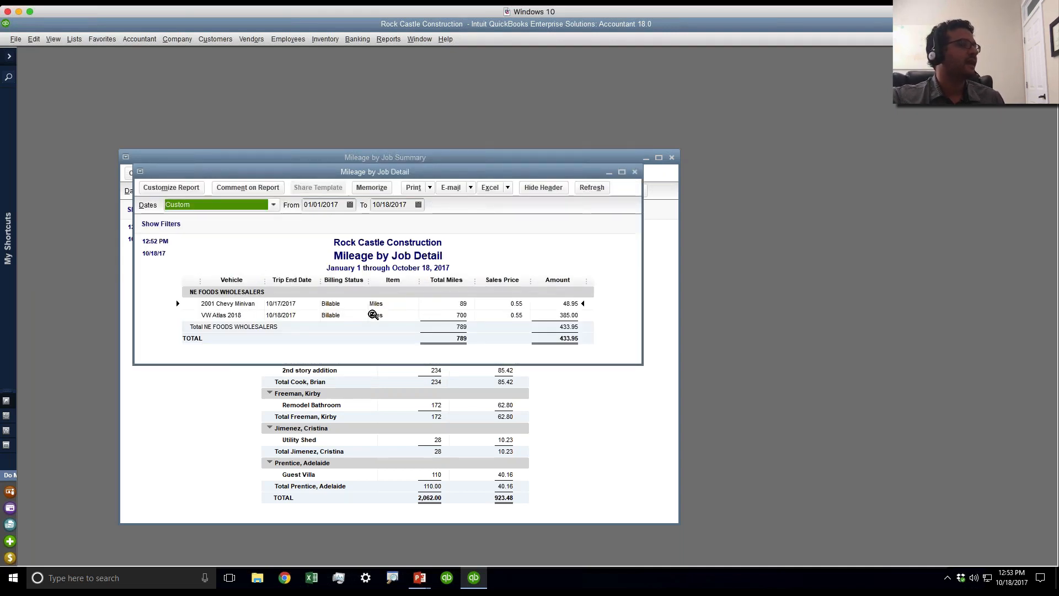
pyautogui.doubleClick(322, 311)
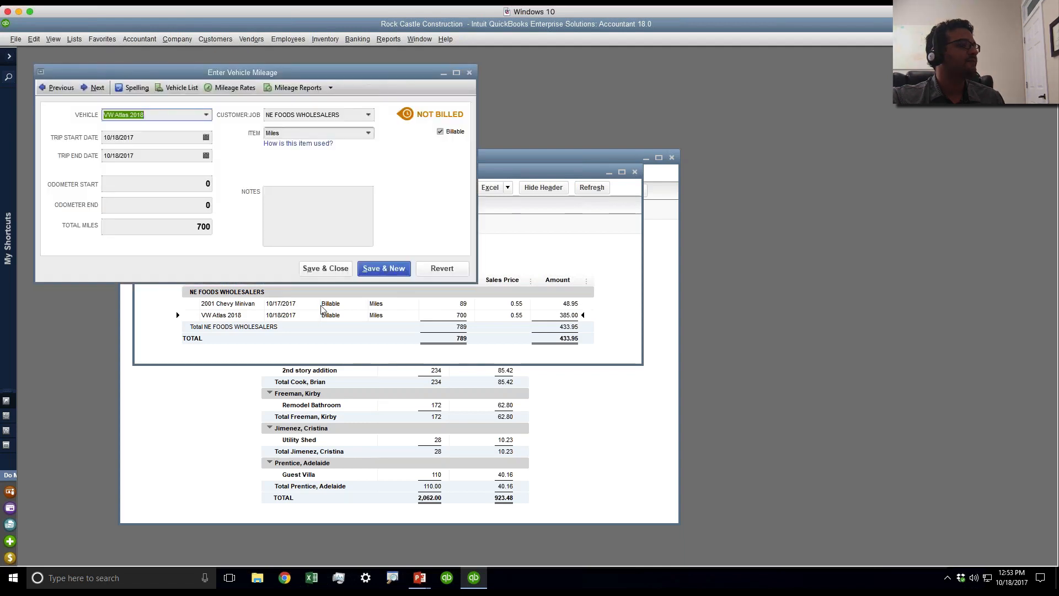
pyautogui.click(441, 131)
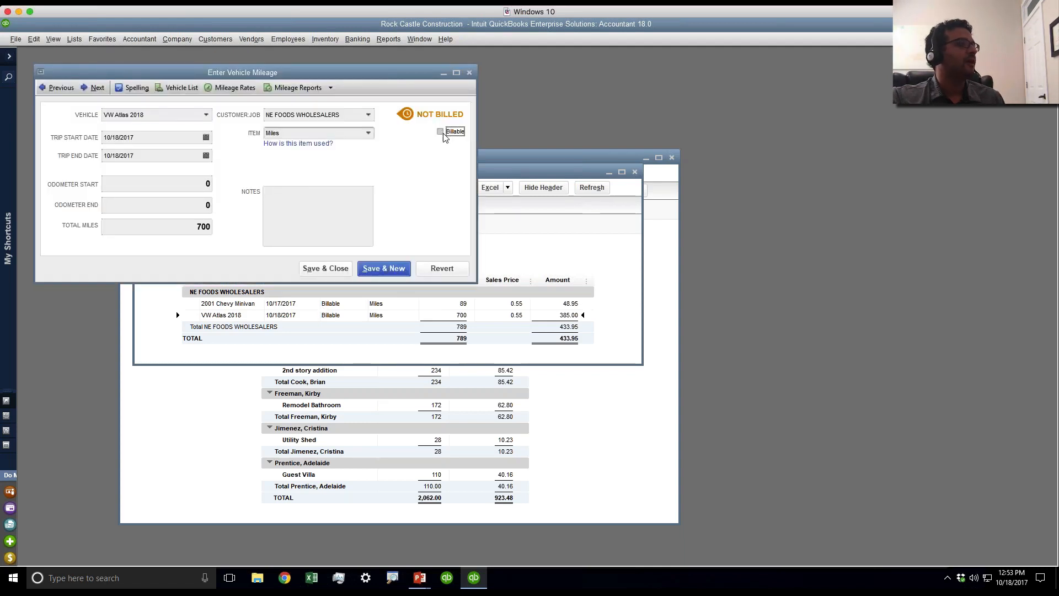
pyautogui.click(325, 268)
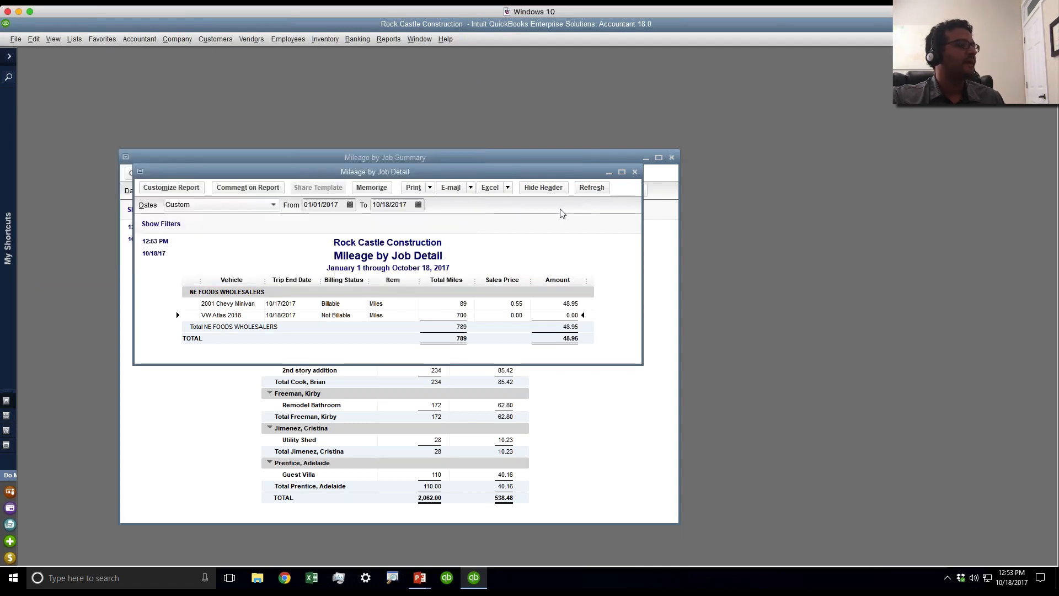
# - Return to the Mileage by Job Summary report, refresh it and check NE FOODS WHOLESALERS' billable amount
pyautogui.click(636, 171)
pyautogui.click(618, 174)
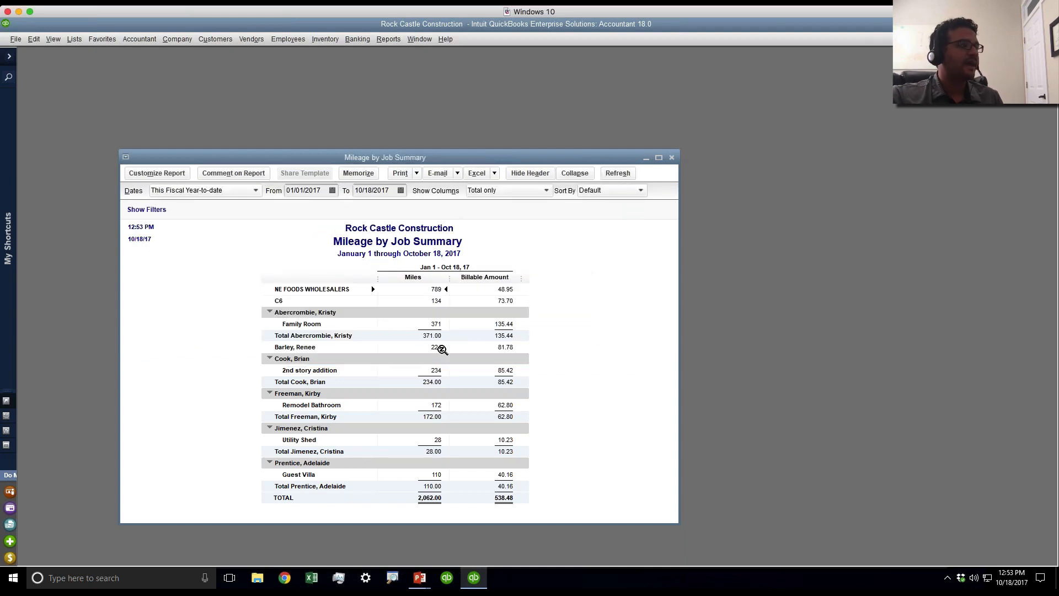
pyautogui.click(511, 289)
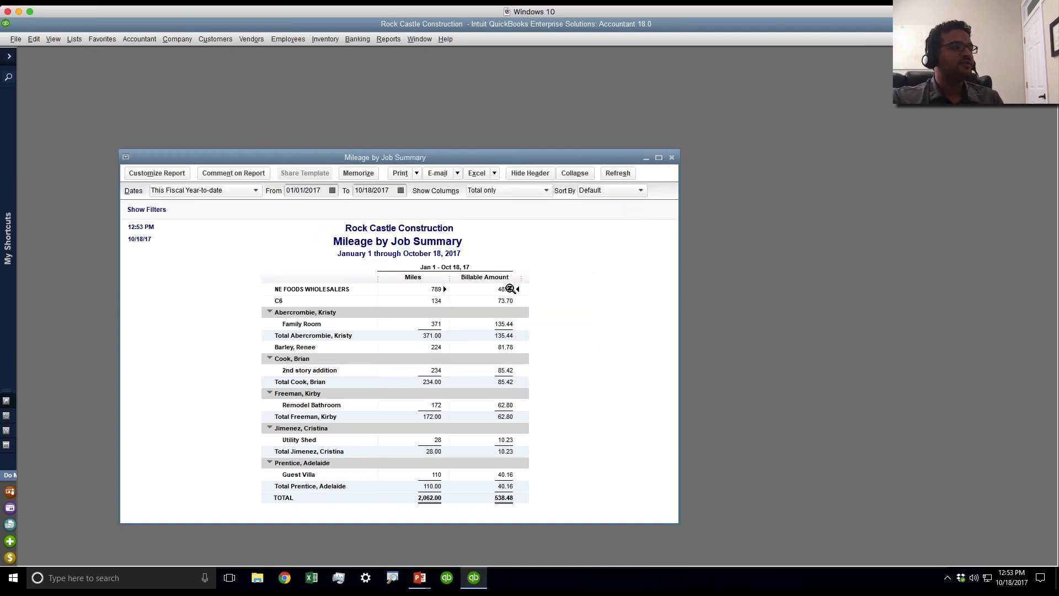
# - Customize the Mileage by Job Summary report to include Billed, Unbilled and Not Billable columns, review it and close it
pyautogui.click(157, 173)
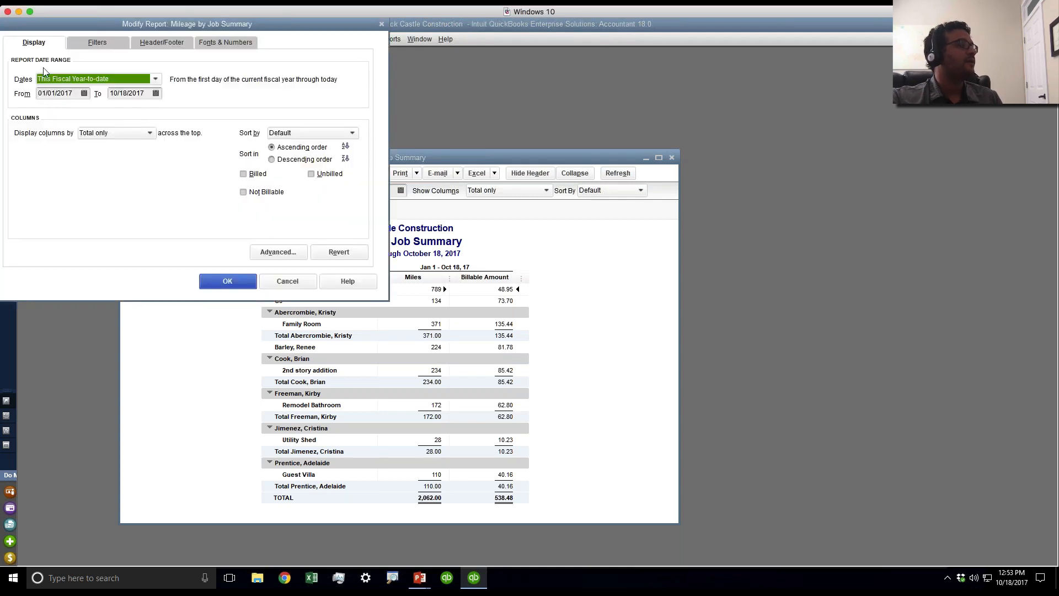
pyautogui.click(287, 281)
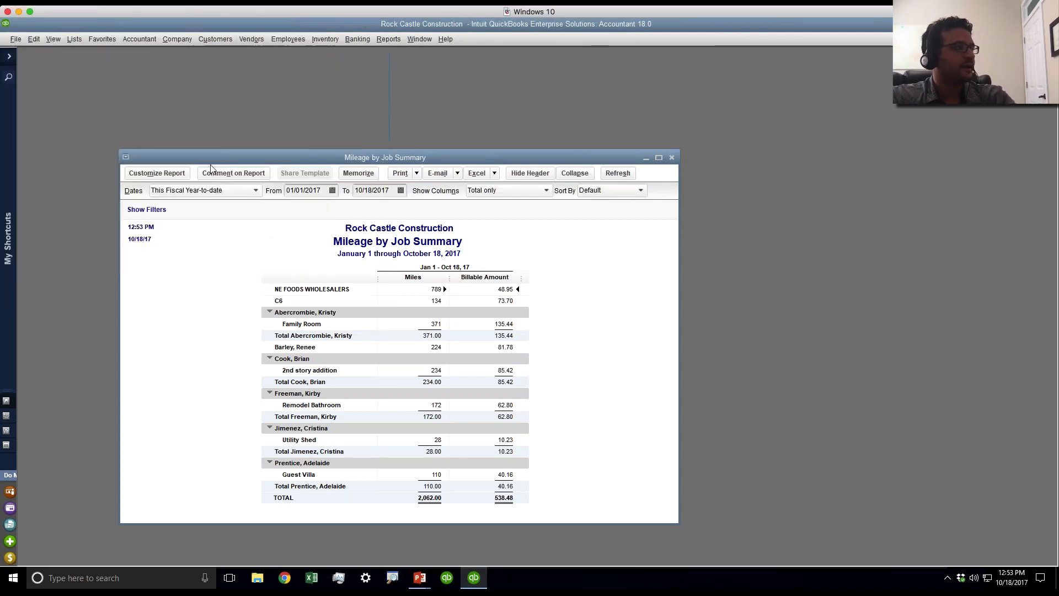
pyautogui.click(158, 173)
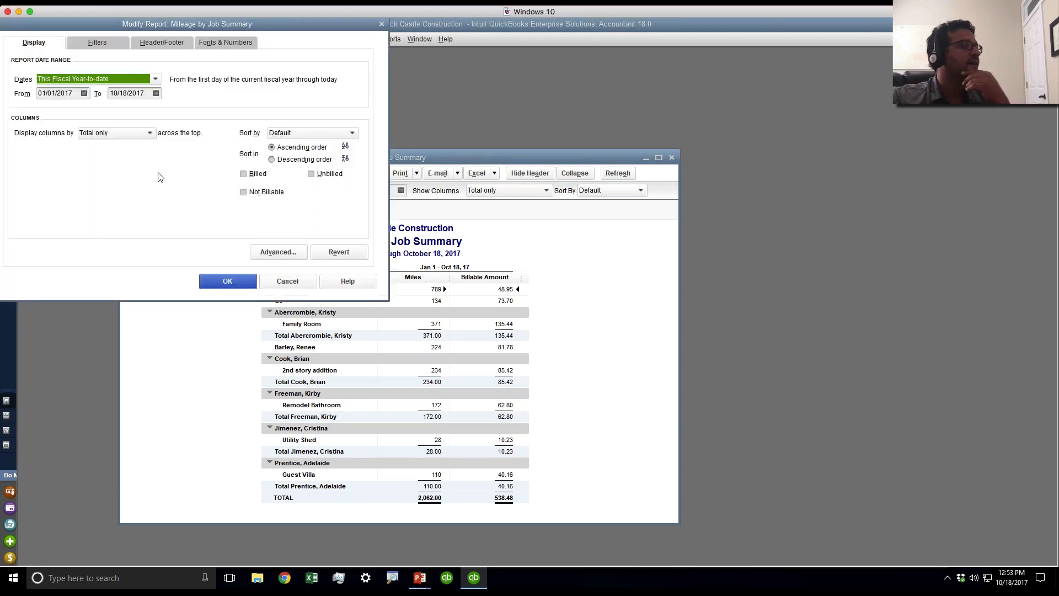
pyautogui.click(255, 174)
pyautogui.click(311, 173)
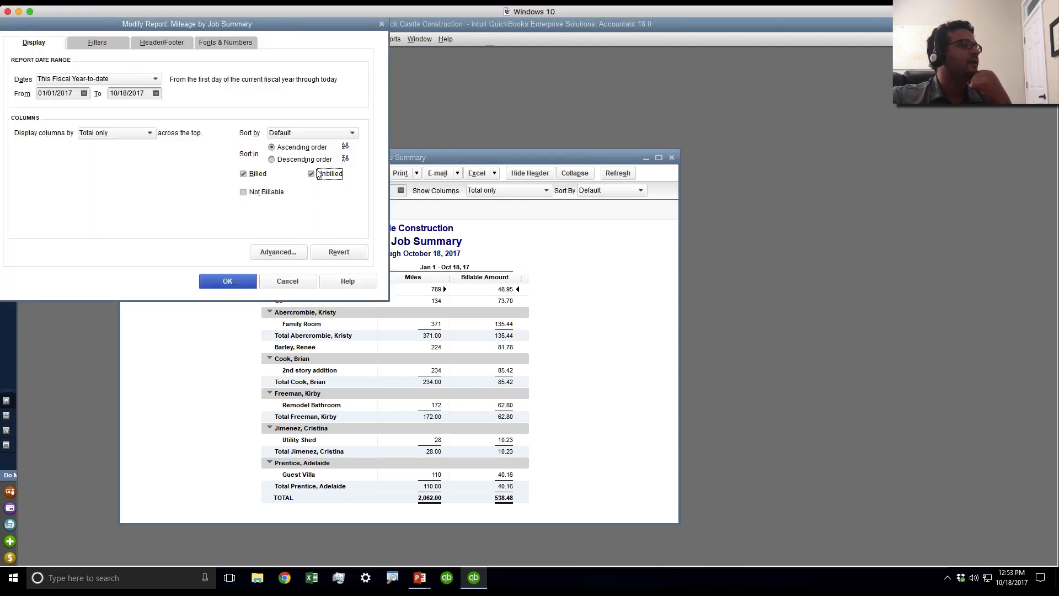
pyautogui.click(243, 192)
pyautogui.click(227, 282)
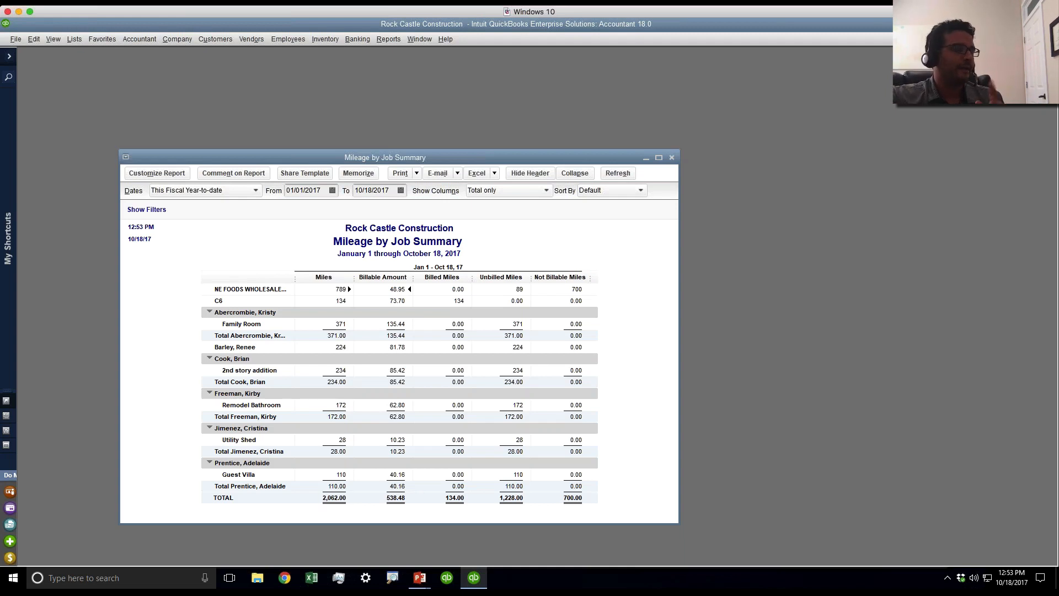
pyautogui.click(672, 158)
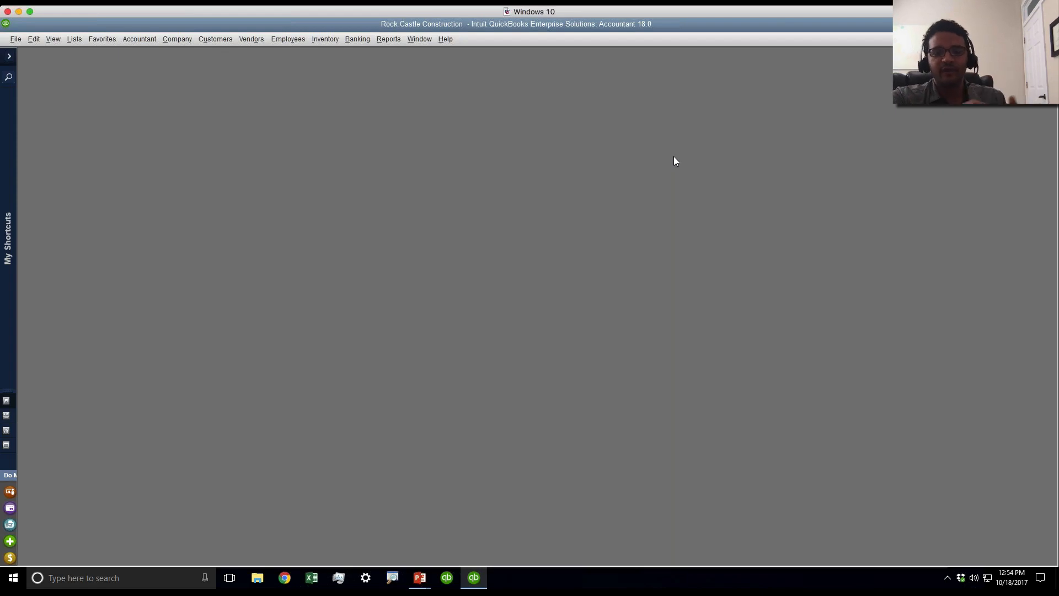
# - Start a new vehicle mileage entry and add a vehicle named with the person's first name in possessive form followed by "Time"
pyautogui.click(223, 39)
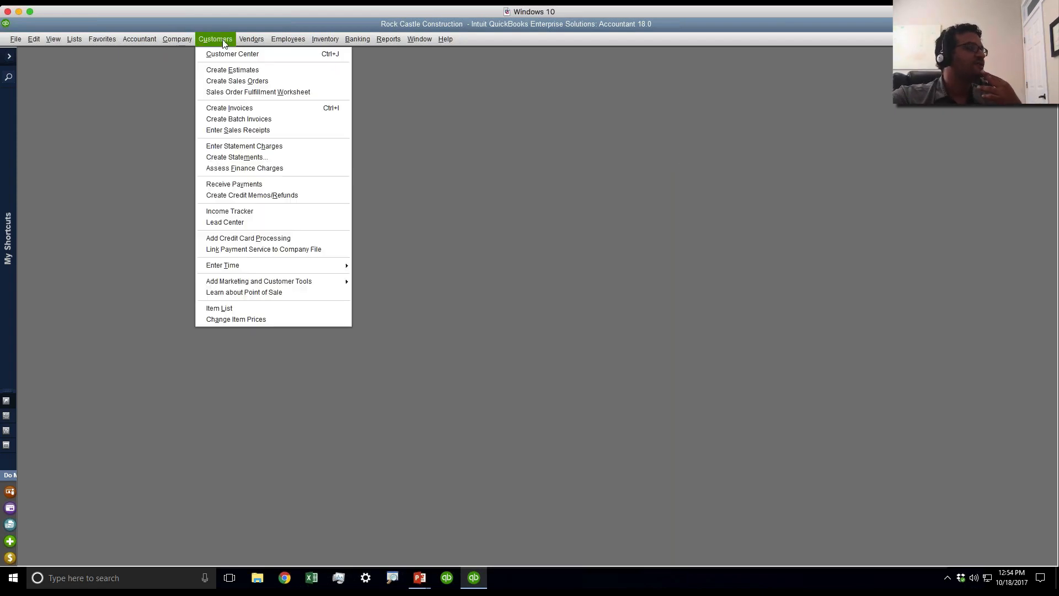
pyautogui.moveTo(251, 39)
pyautogui.moveTo(205, 37)
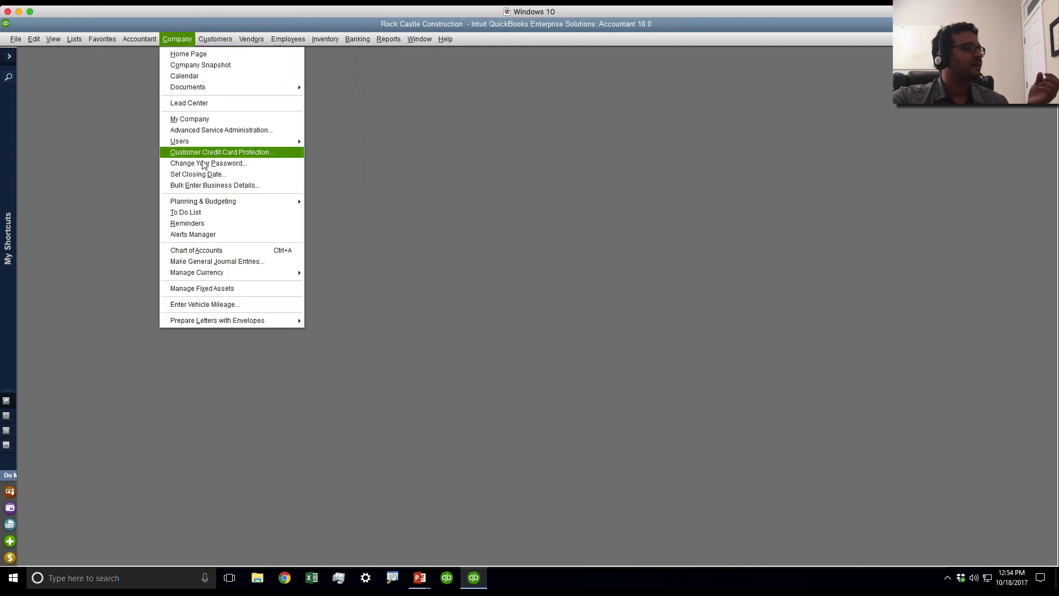
pyautogui.click(204, 304)
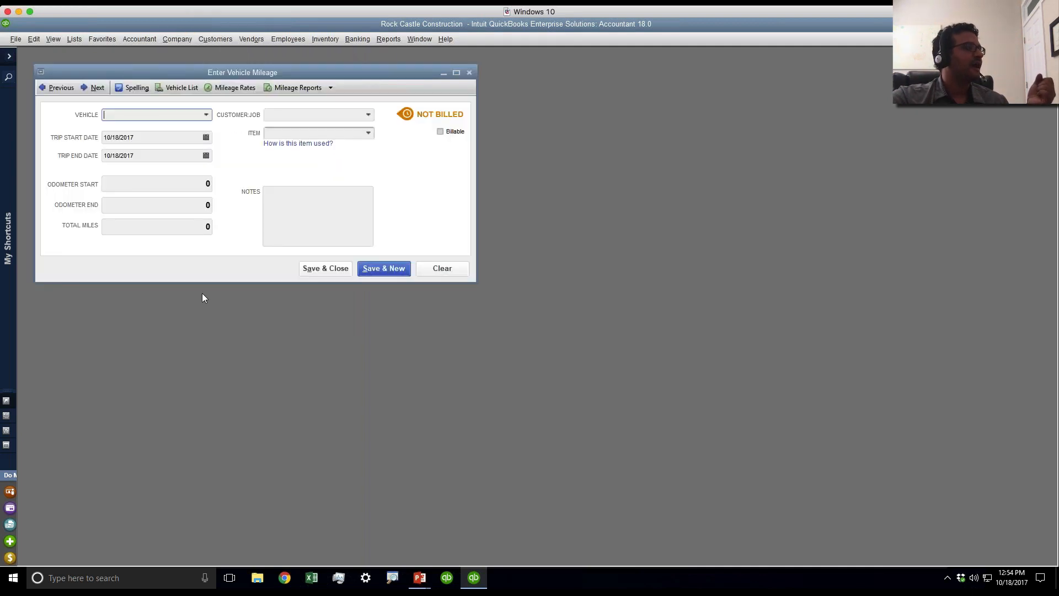
pyautogui.click(207, 115)
pyautogui.click(158, 128)
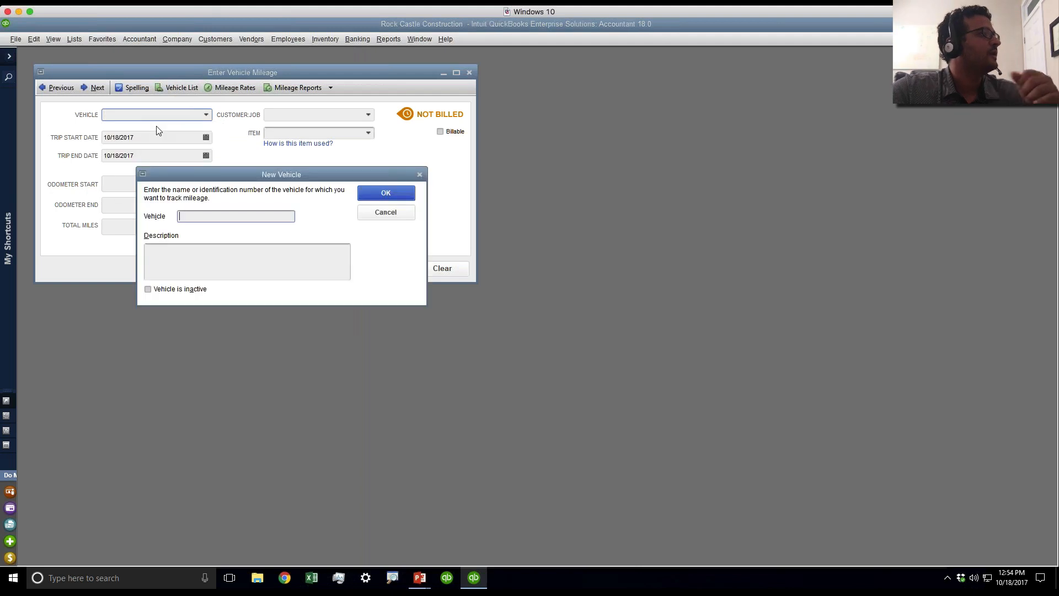
pyautogui.write('Hector')
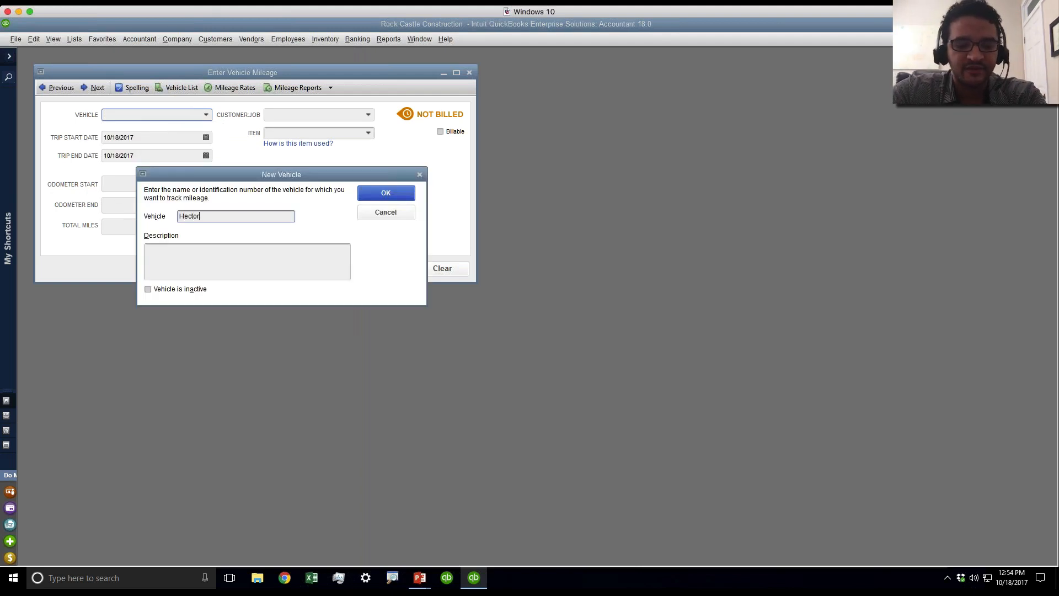
pyautogui.write("'s T")
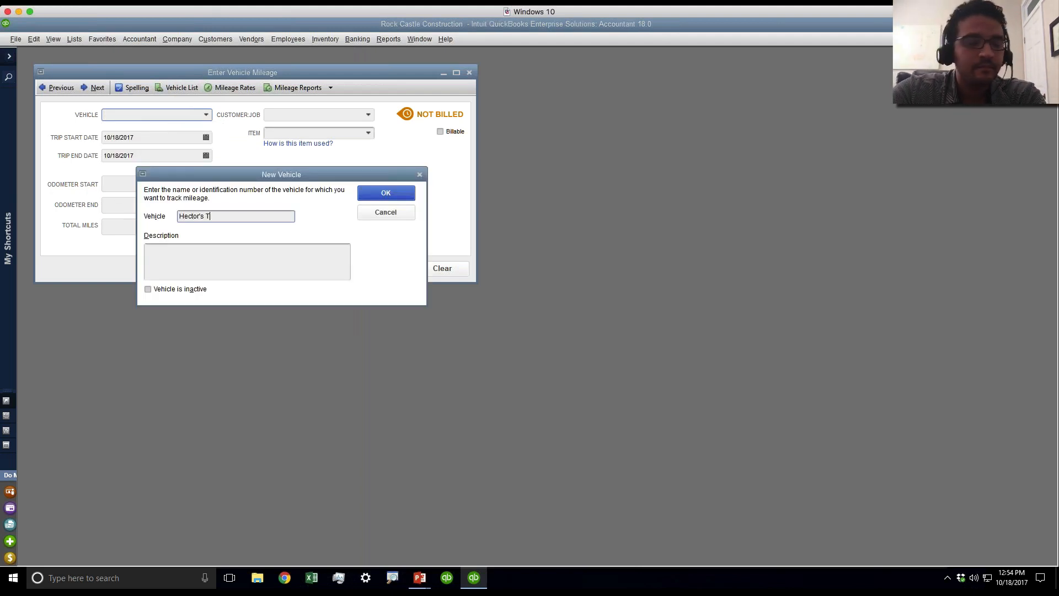
pyautogui.write('ime')
# - Enter "used to track billable time" as the new vehicle's description and save the vehicle
pyautogui.click(191, 279)
pyautogui.write('u')
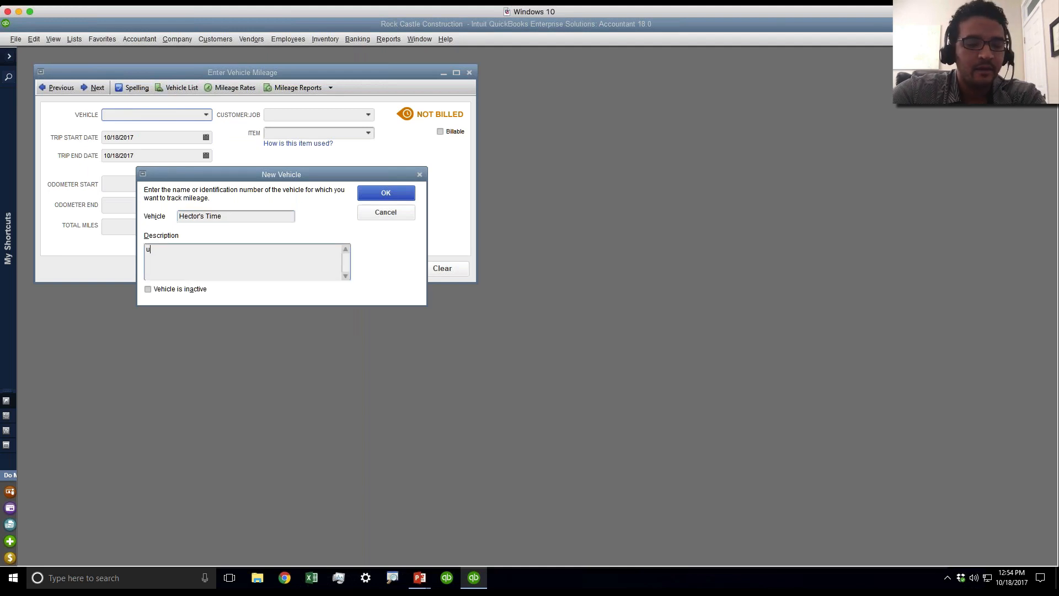
pyautogui.write('sed to track')
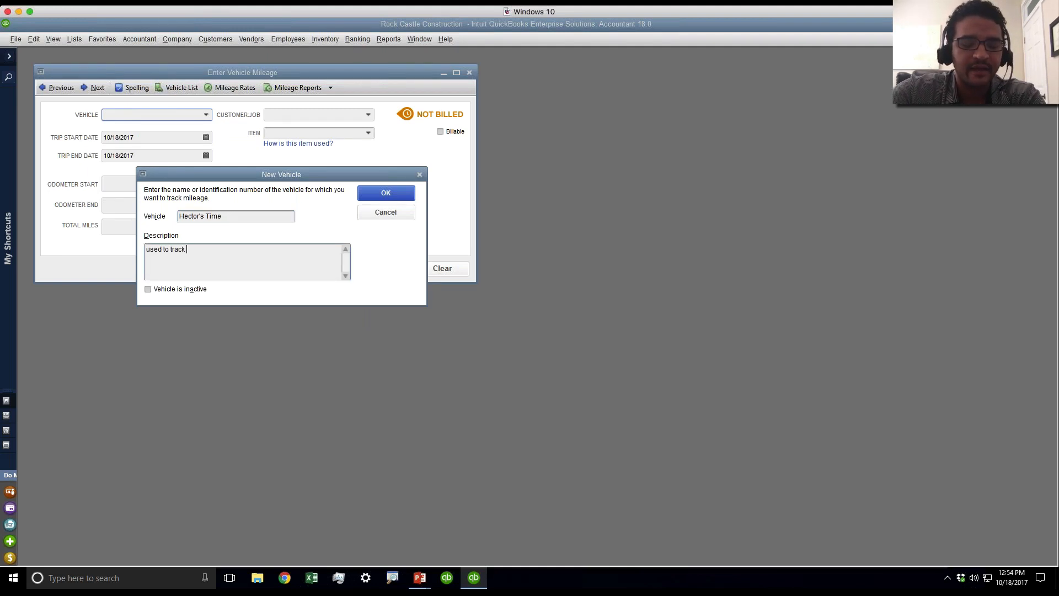
pyautogui.write(' unillabl')
pyautogui.press('BackSpace')
pyautogui.press('BackSpace')
pyautogui.press('BackSpace')
pyautogui.press('BackSpace')
pyautogui.press('BackSpace')
pyautogui.press('BackSpace')
pyautogui.press('BackSpace')
pyautogui.press('BackSpace')
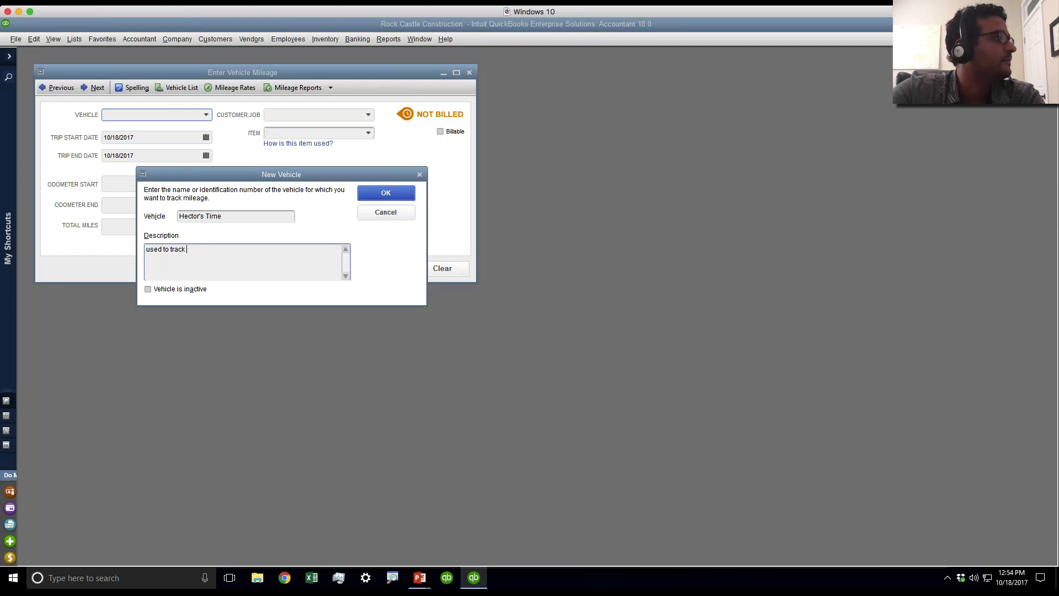
pyautogui.write('billable time')
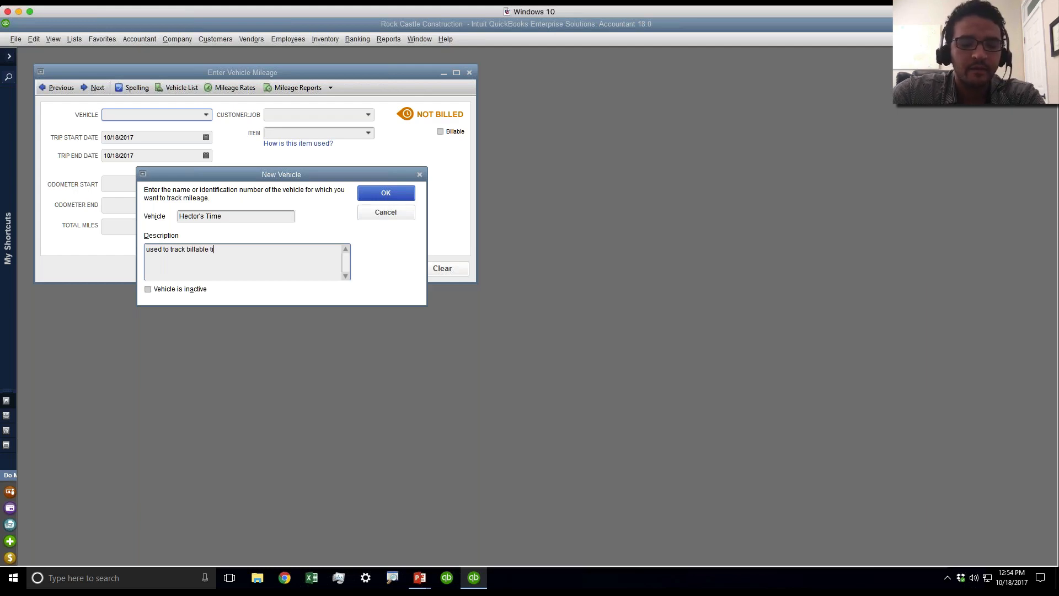
pyautogui.click(398, 197)
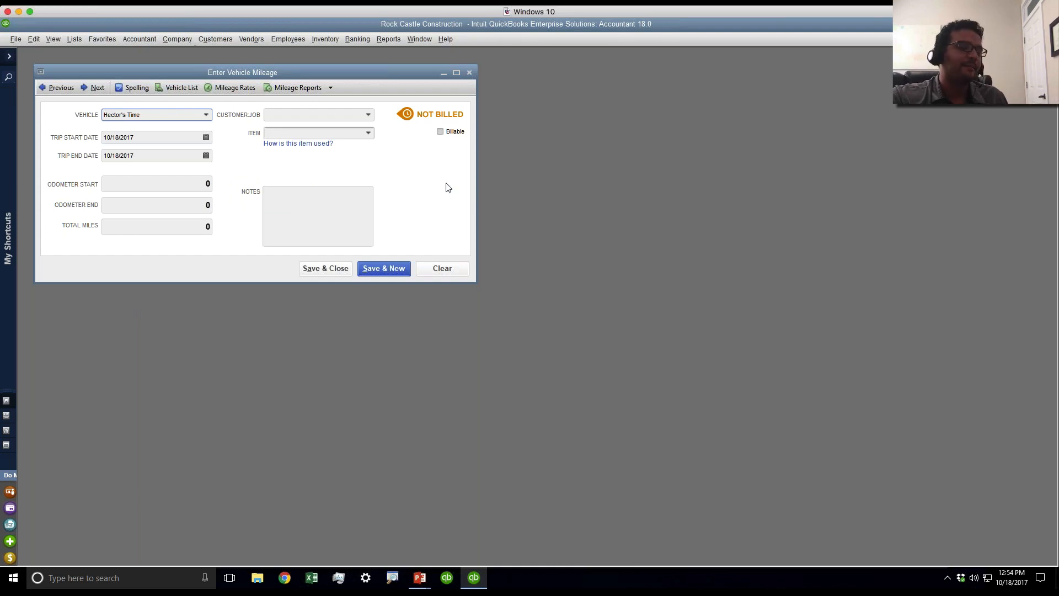
# - Add another new vehicle named "Emergency Support" and use it for the mileage entry
pyautogui.click(208, 120)
pyautogui.click(160, 137)
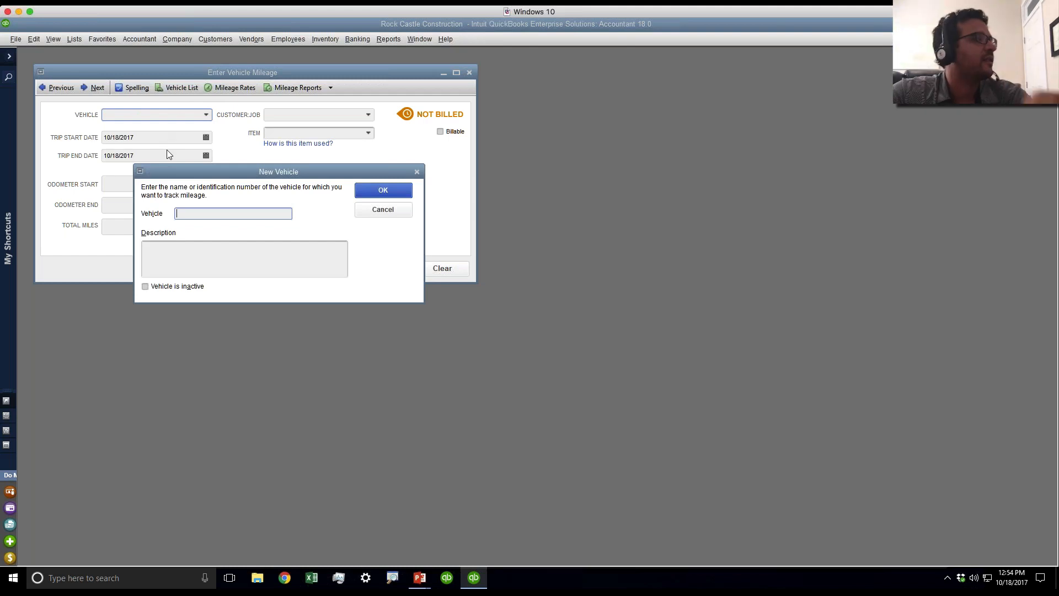
pyautogui.write('E')
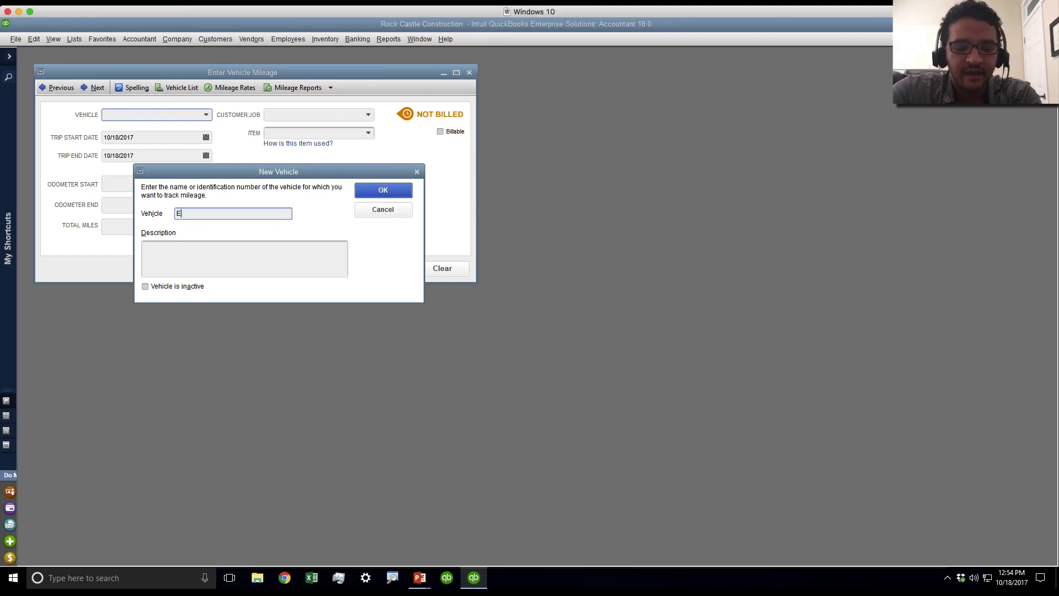
pyautogui.write('mergency Support')
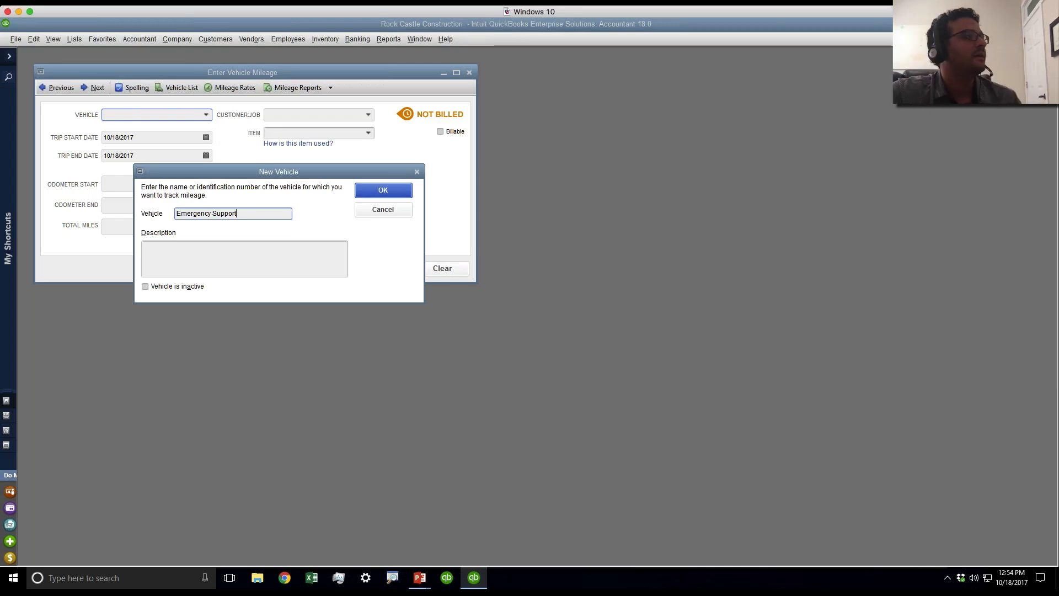
pyautogui.click(383, 189)
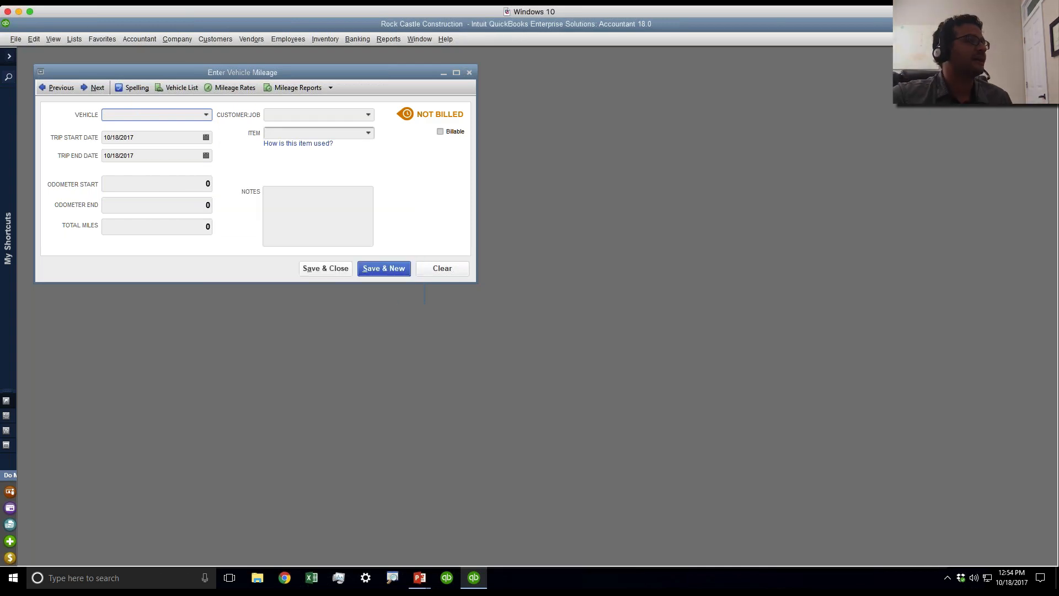
# - Set the Emergency Support entry's item to Labor and its total miles to 1
pyautogui.click(368, 132)
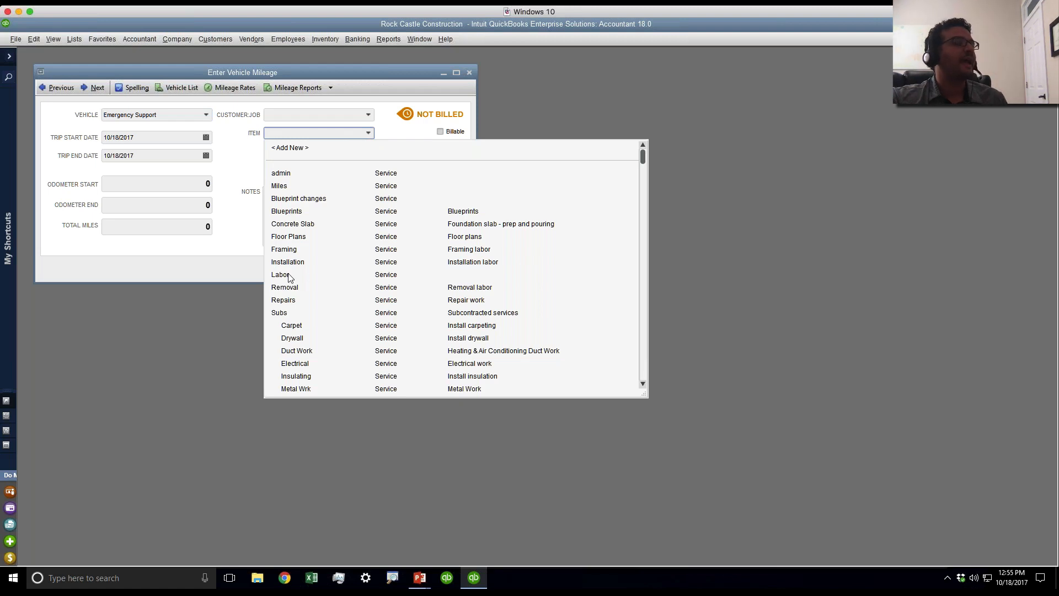
pyautogui.click(281, 275)
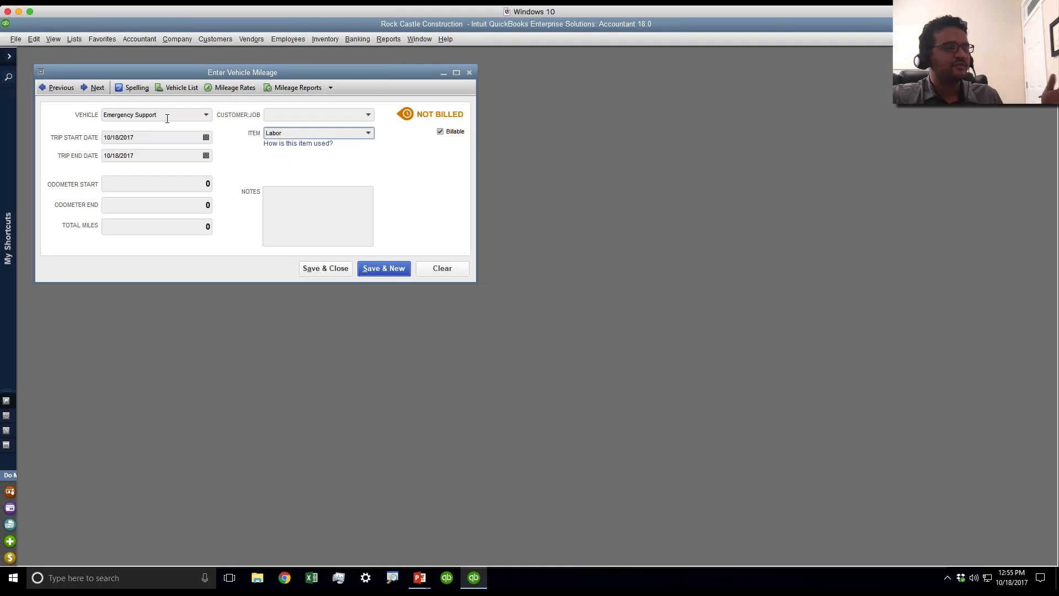
pyautogui.doubleClick(186, 228)
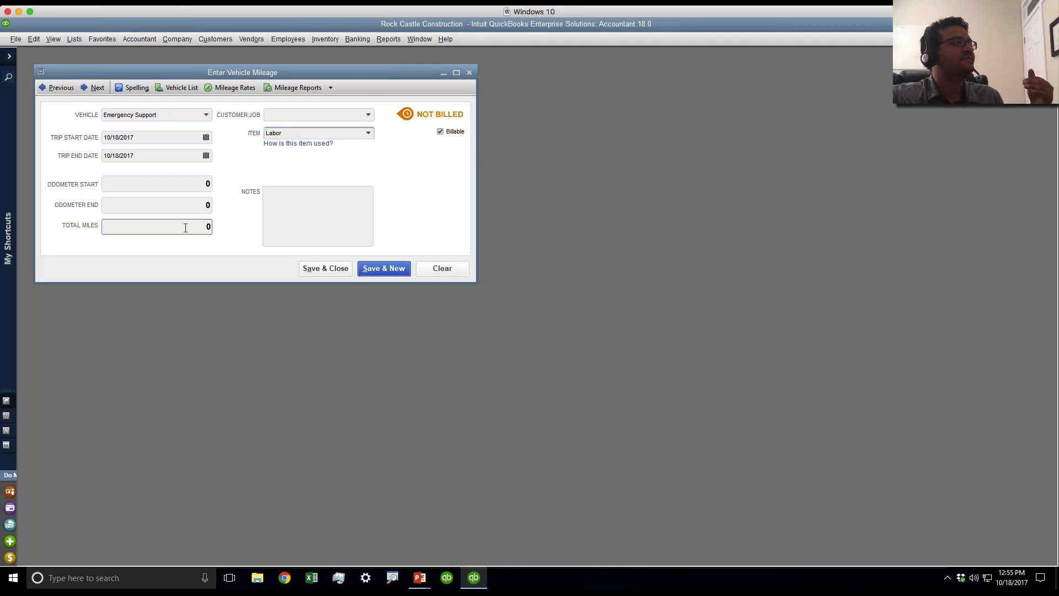
pyautogui.write('1')
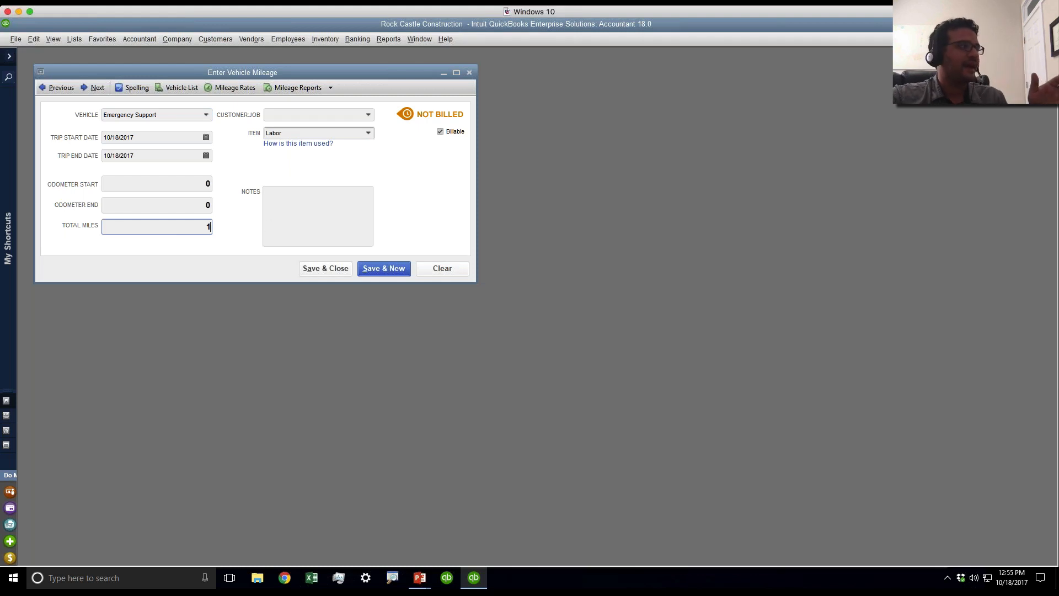
# - Add the note "called for ER support for the pipes", assign the customer with Family Room, Kitchen and Remodel Bathroom jobs, and save to a new entry
pyautogui.click(297, 198)
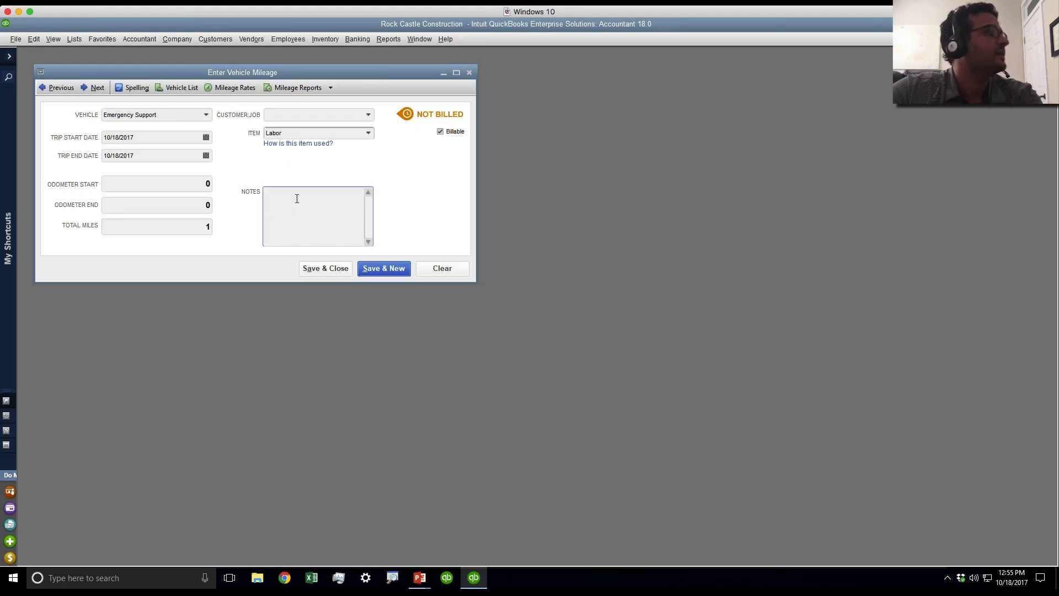
pyautogui.write('called fo')
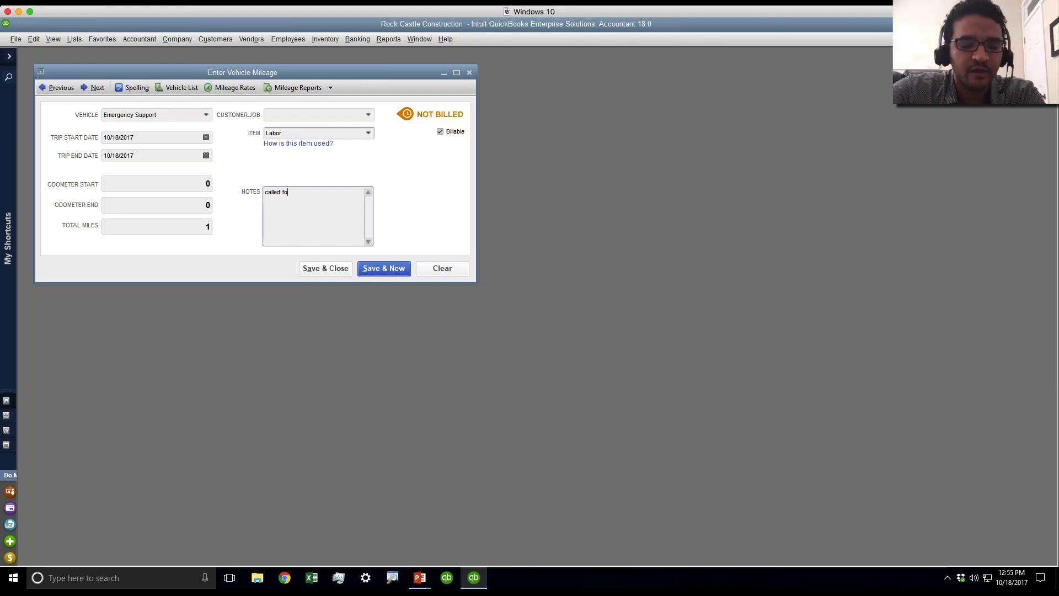
pyautogui.write('r ER support ')
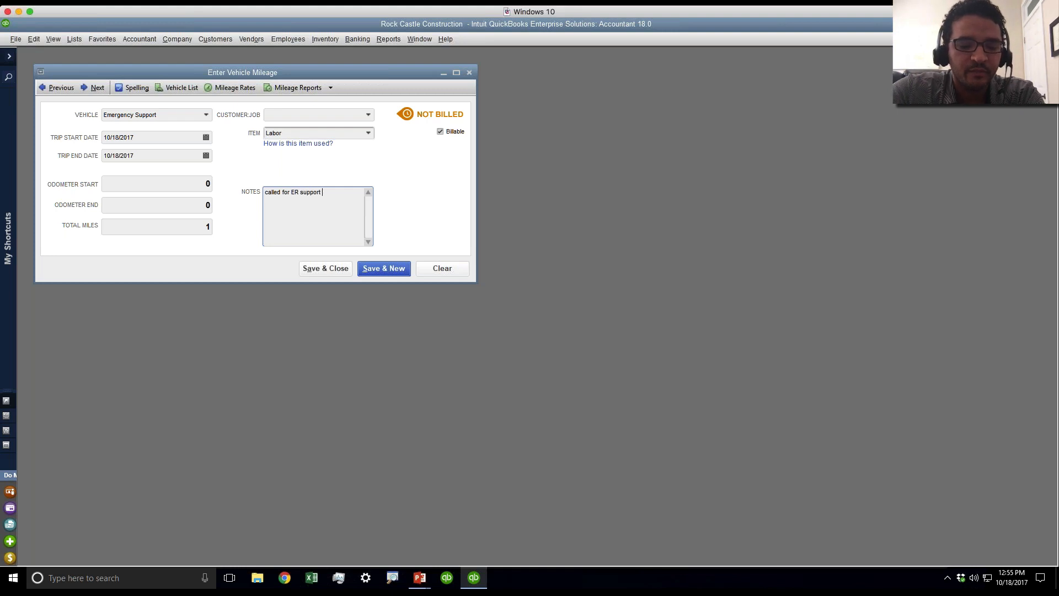
pyautogui.write('for the pipes')
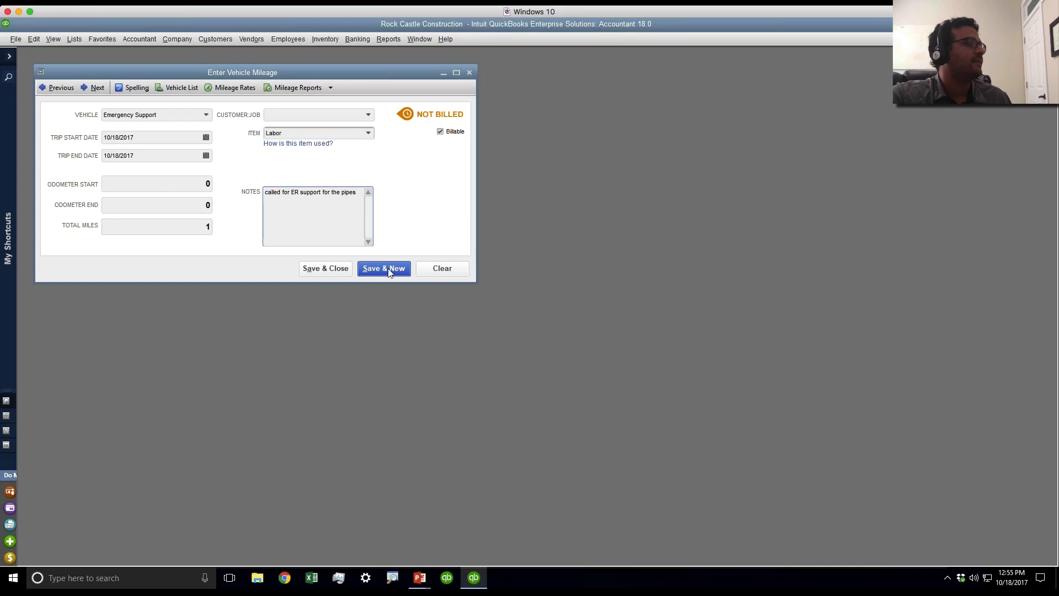
pyautogui.click(369, 115)
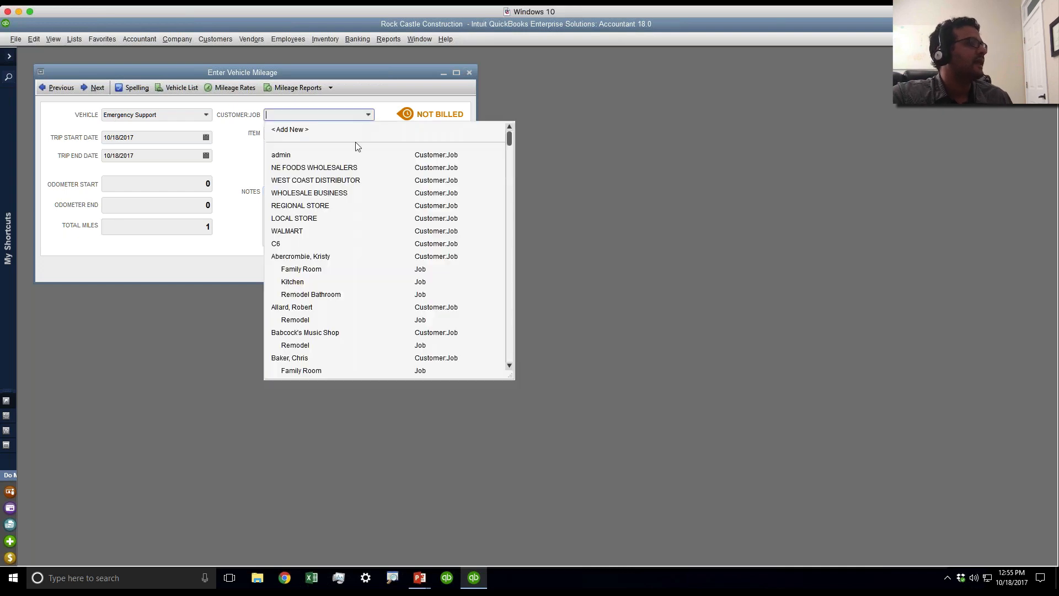
pyautogui.click(325, 258)
pyautogui.click(384, 268)
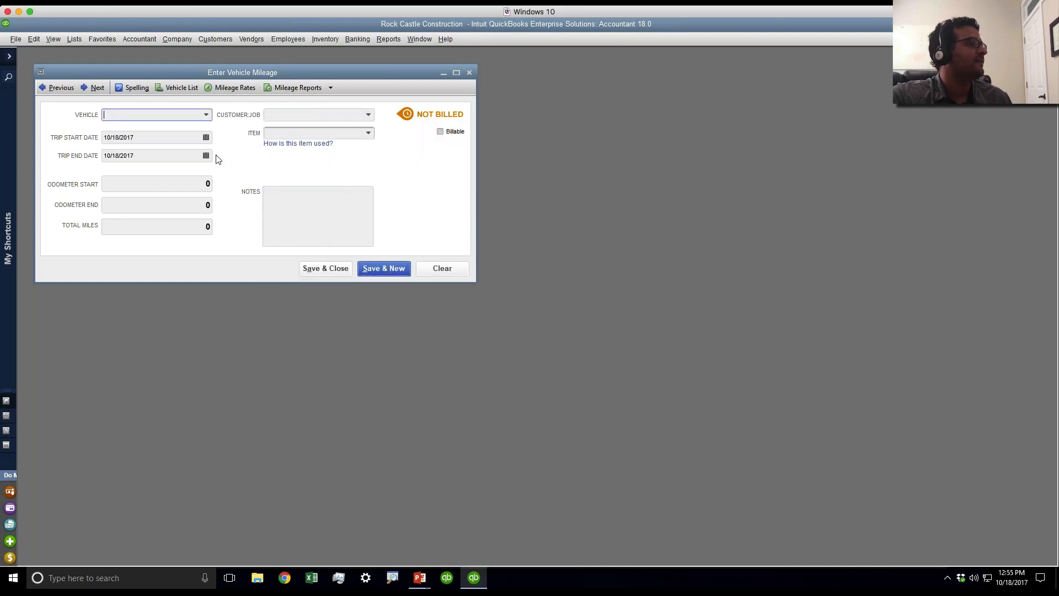
# - Choose Emergency Support as the vehicle, with trip start and end dates of 09/01/2017 and total miles of 1
pyautogui.click(204, 118)
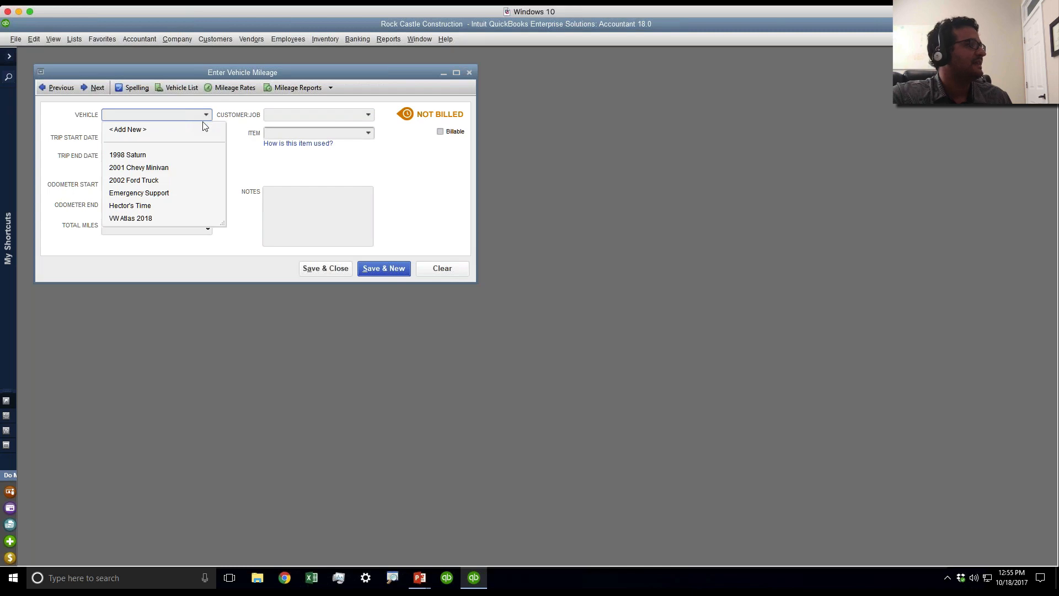
pyautogui.click(158, 193)
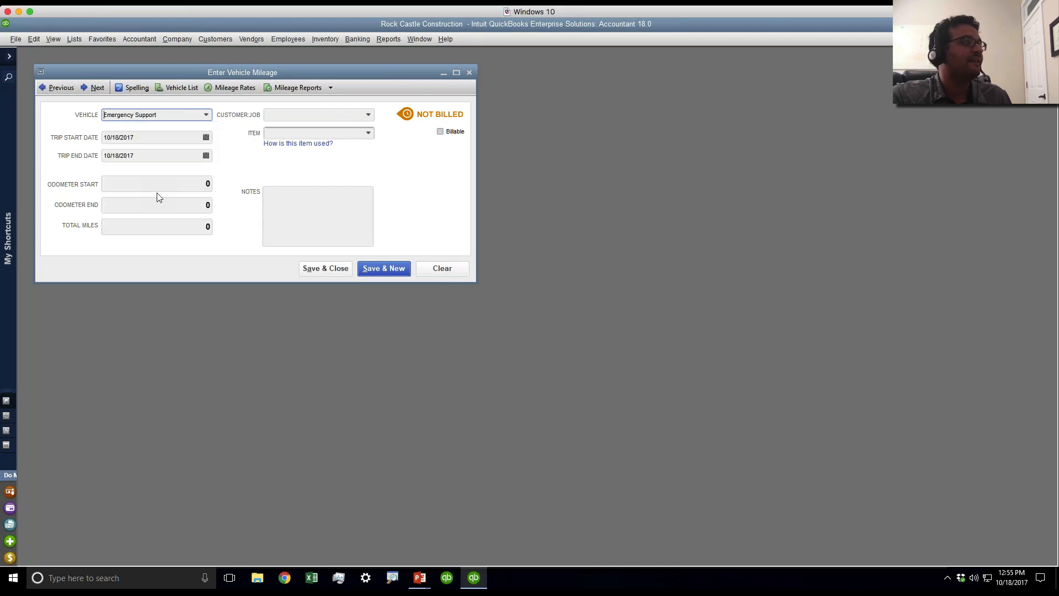
pyautogui.click(162, 137)
pyautogui.press('m')
pyautogui.press('m')
pyautogui.click(152, 155)
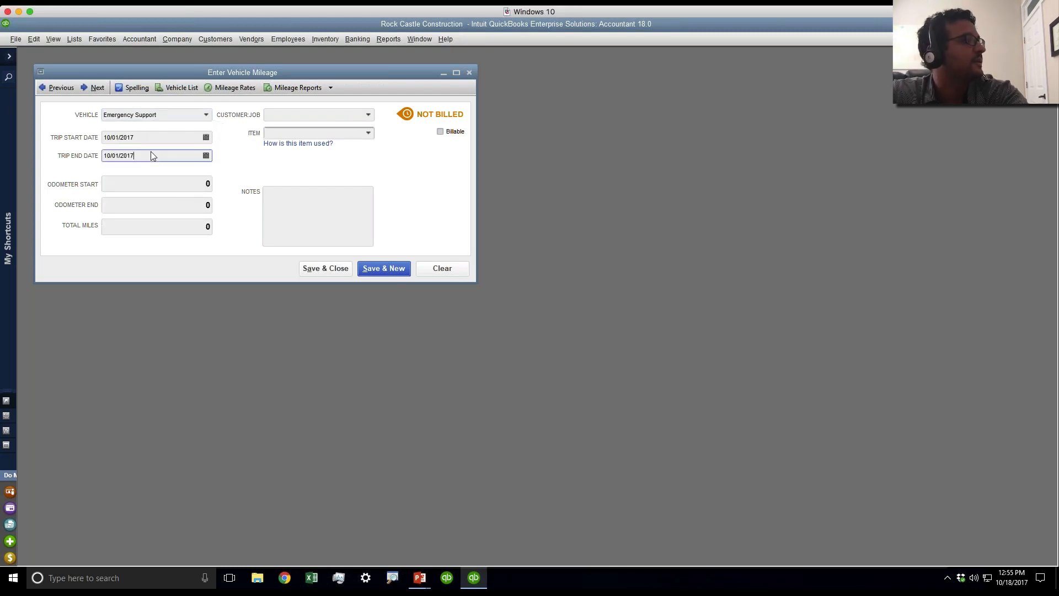
pyautogui.press('m')
pyautogui.press('m')
pyautogui.click(208, 228)
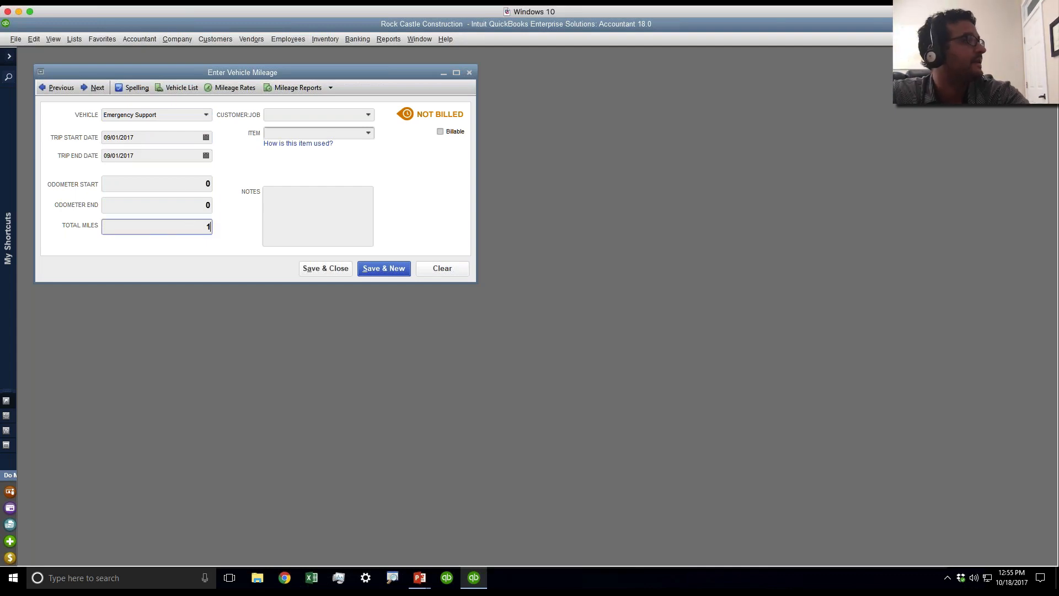
pyautogui.click(161, 160)
# - Set the September entry's item to Labor and enter the note "ER support for Roof"
pyautogui.click(368, 133)
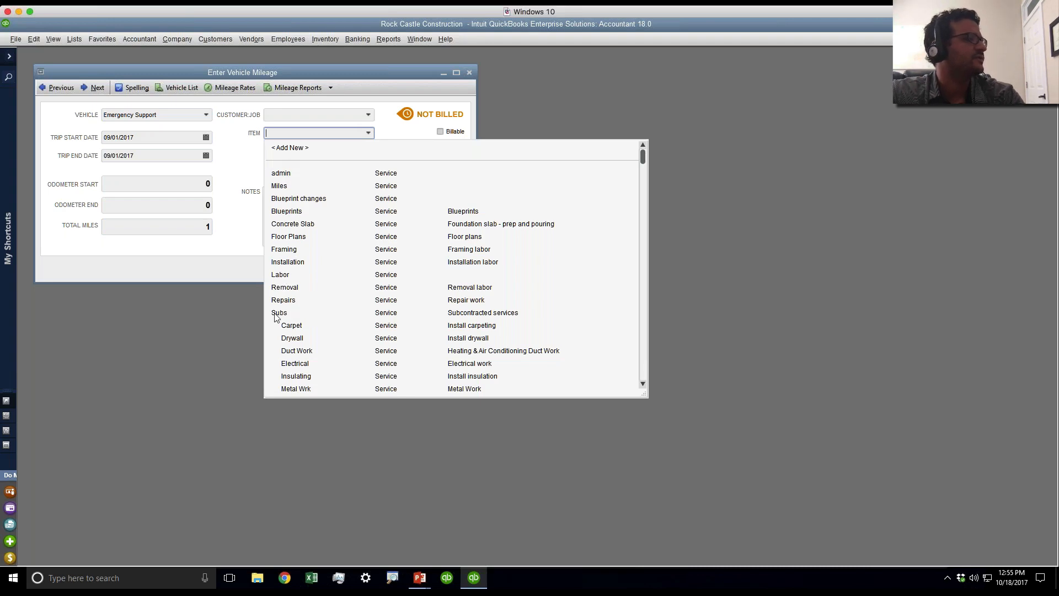
pyautogui.click(293, 276)
pyautogui.click(293, 276)
pyautogui.click(285, 222)
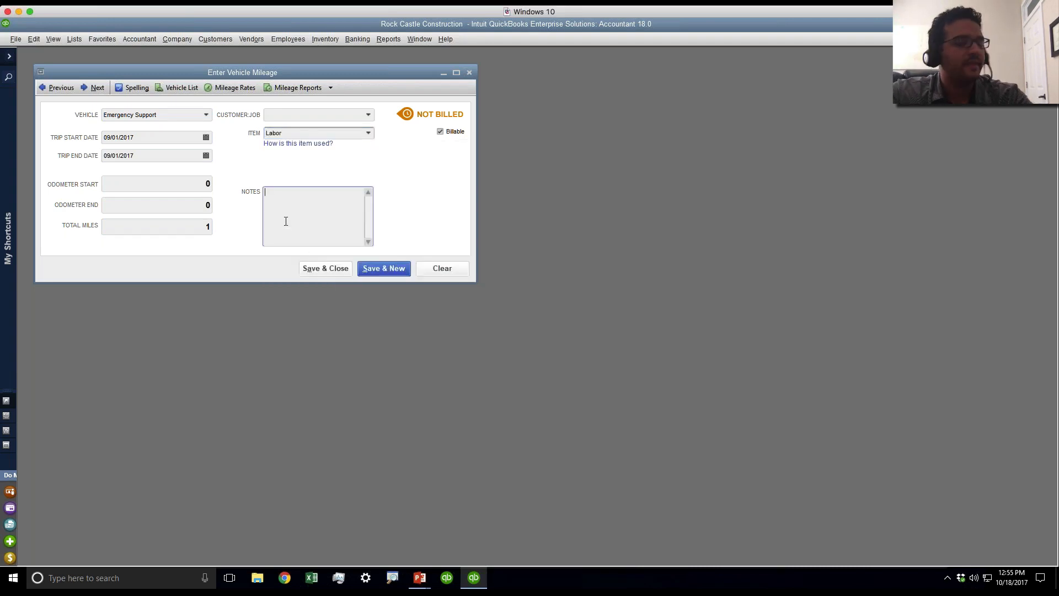
pyautogui.write('ER supp')
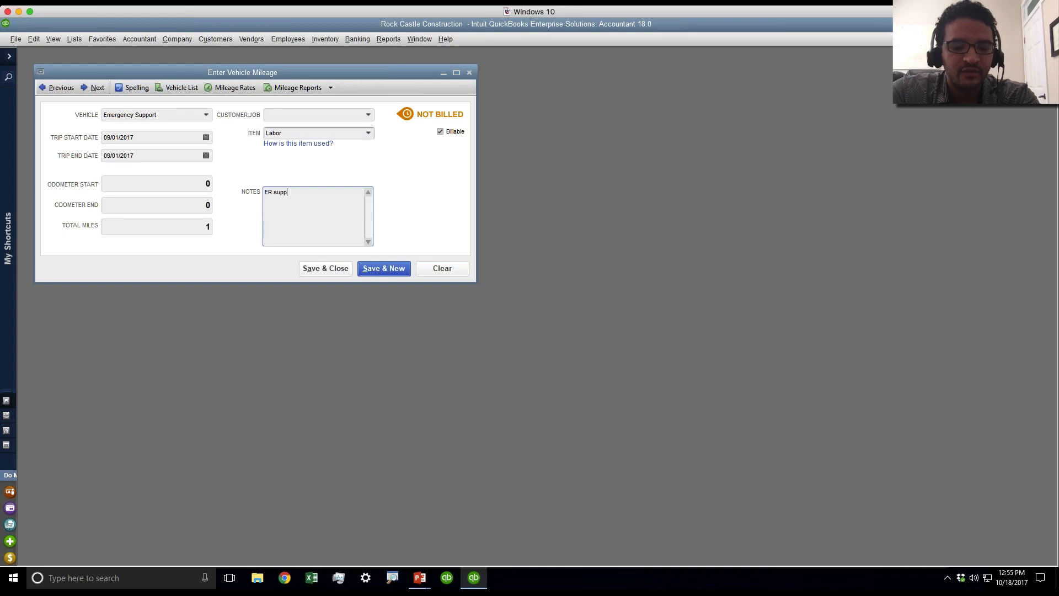
pyautogui.write('ort for Roof')
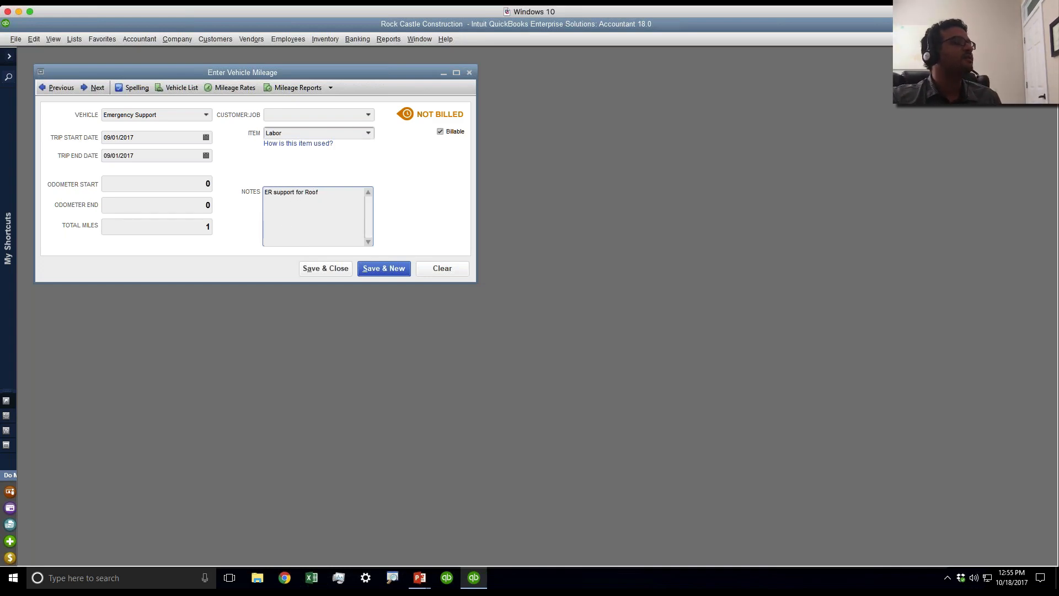
# - Assign the roof support entry to the same customer as the pipes entry, then save and close it
pyautogui.click(368, 114)
pyautogui.click(309, 257)
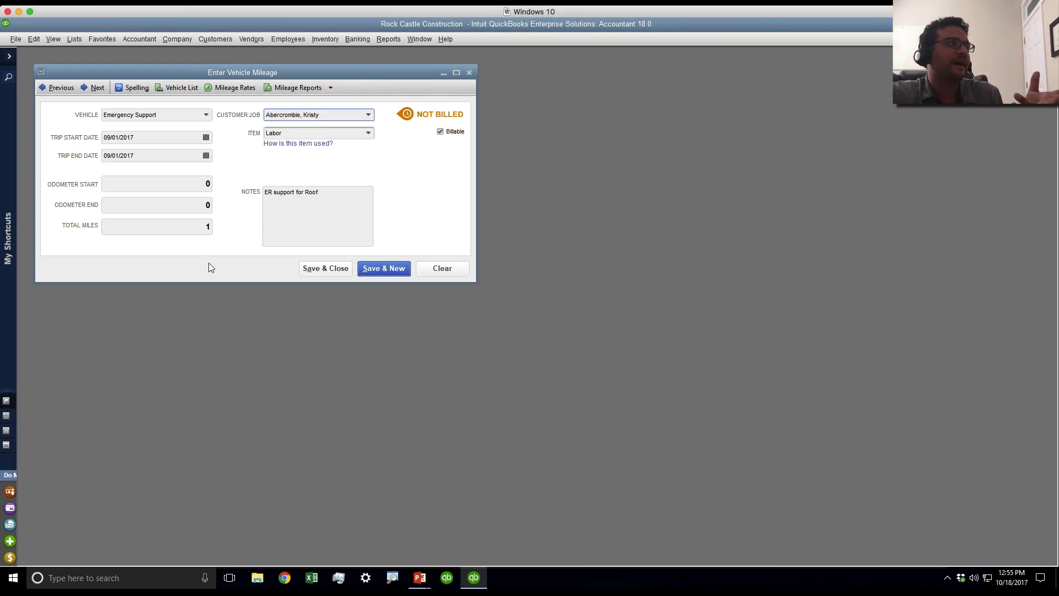
pyautogui.click(193, 227)
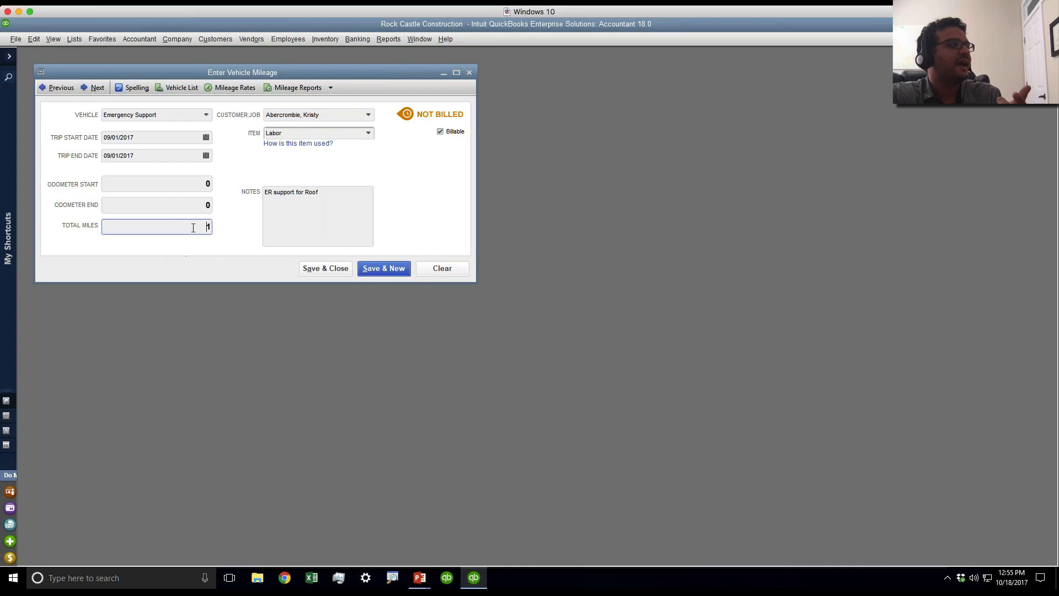
pyautogui.click(339, 268)
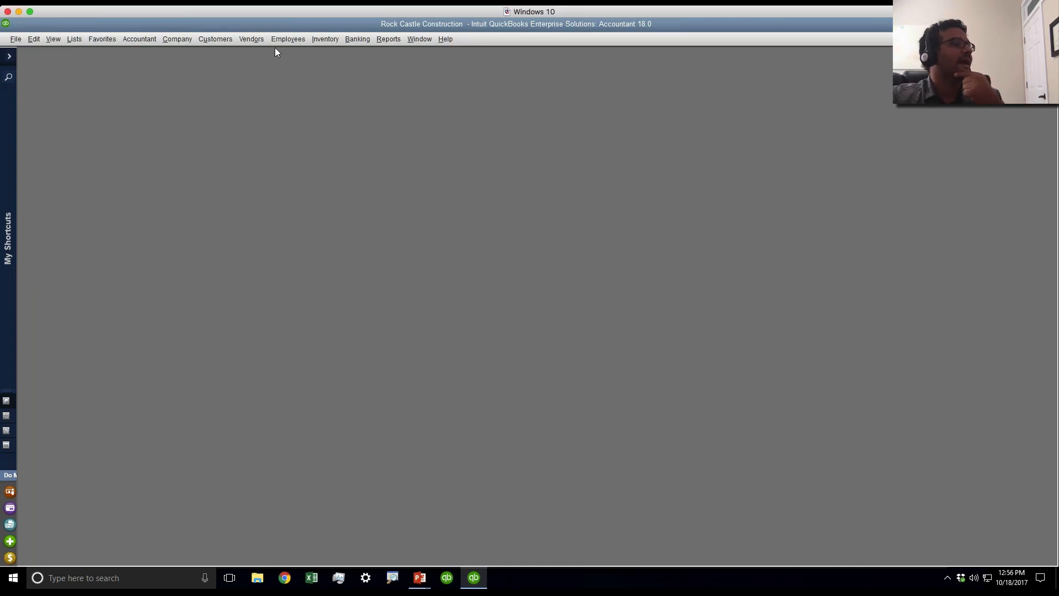
# - Create a new invoice for the customer used on both emergency support entries
pyautogui.click(322, 40)
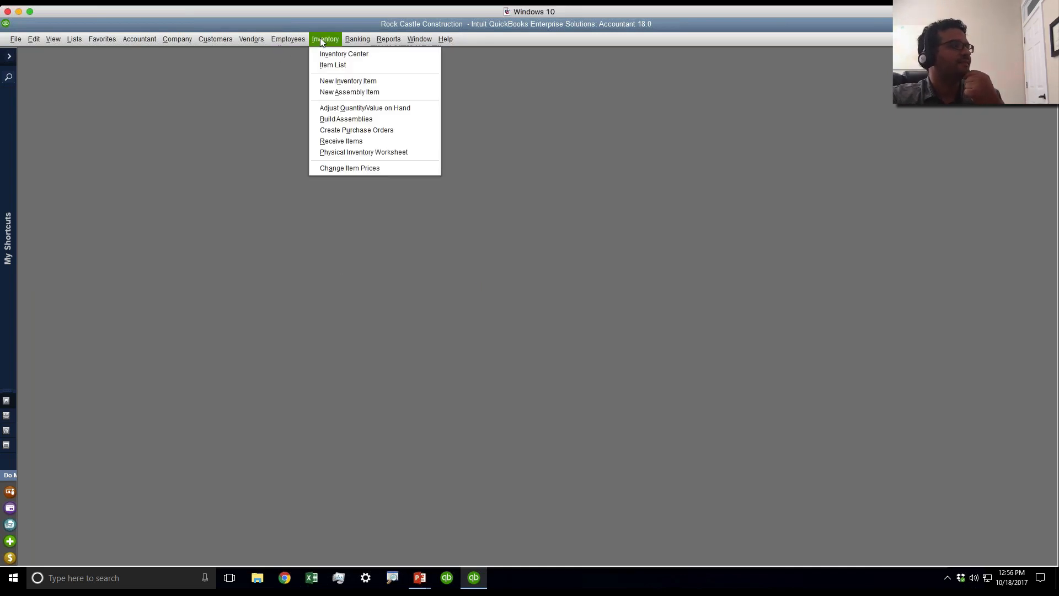
pyautogui.moveTo(216, 40)
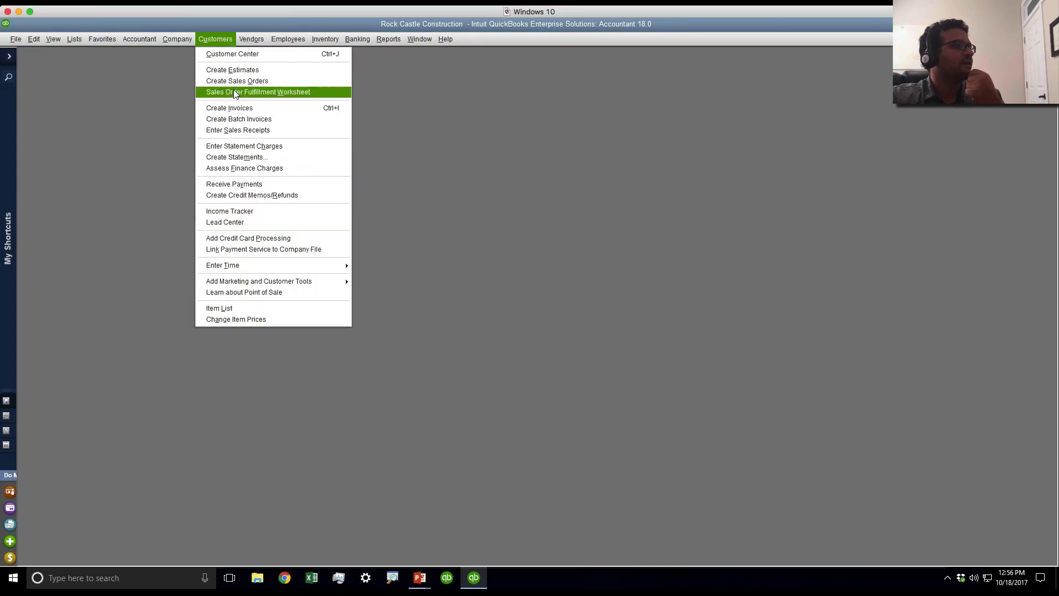
pyautogui.click(231, 108)
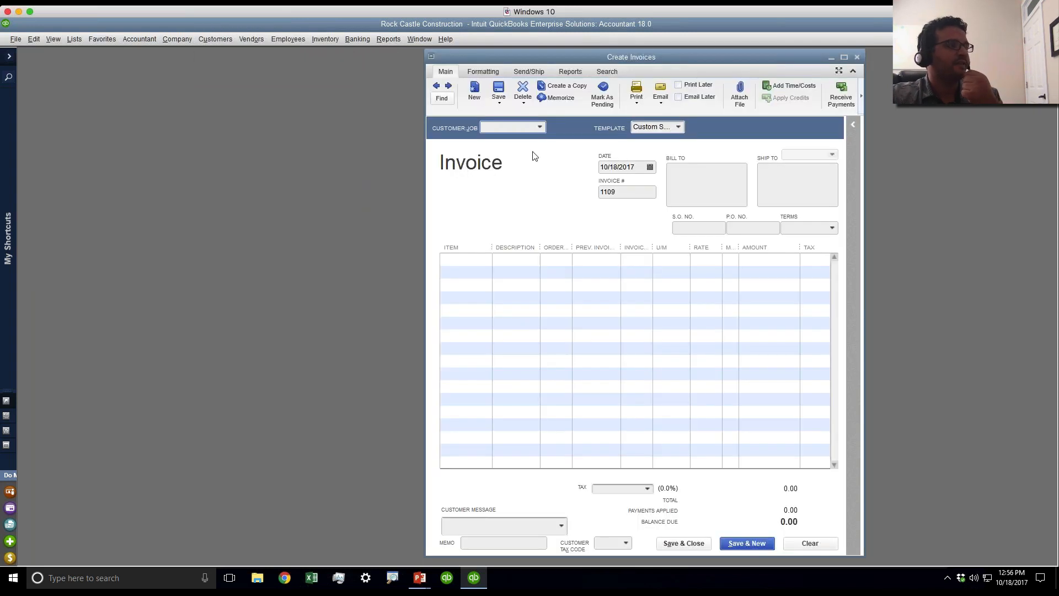
pyautogui.click(540, 128)
pyautogui.click(519, 269)
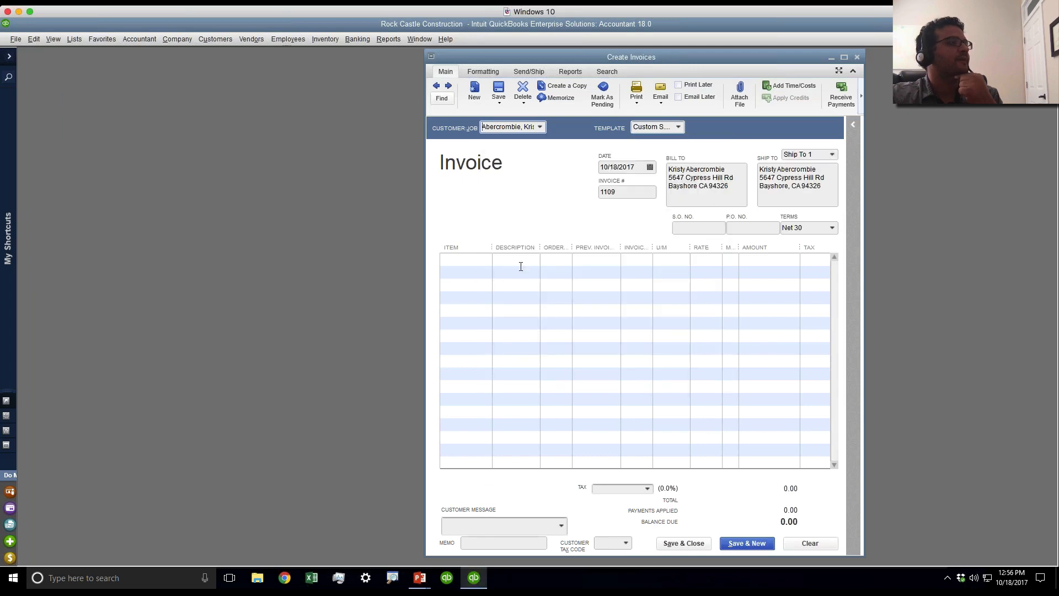
# - Bring the customer's two outstanding billable Labor mileage entries, dated 09/01/2017 and 10/18/2017, into the invoice
pyautogui.click(350, 117)
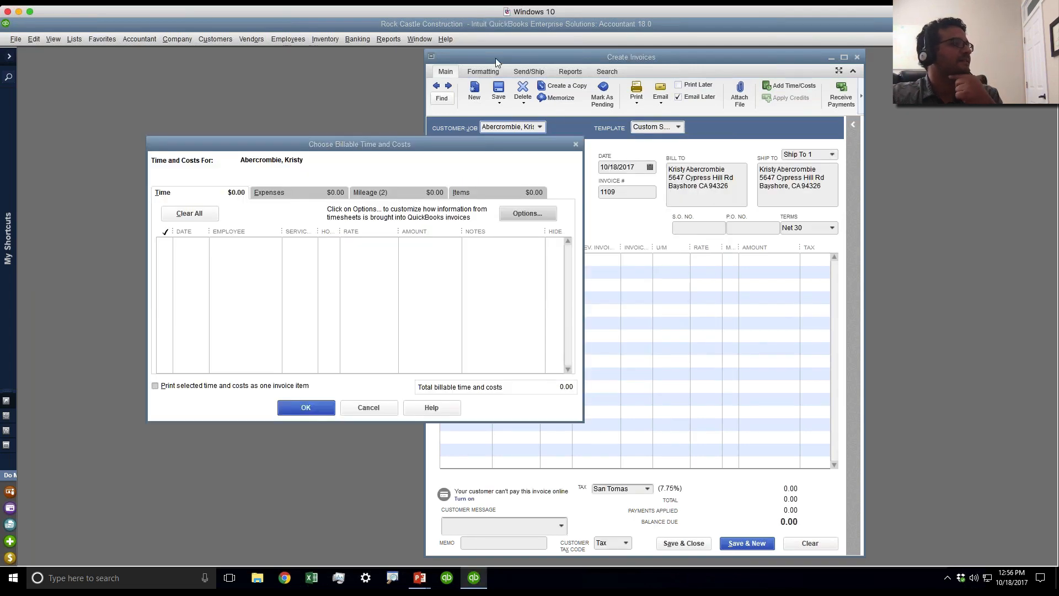
pyautogui.click(383, 189)
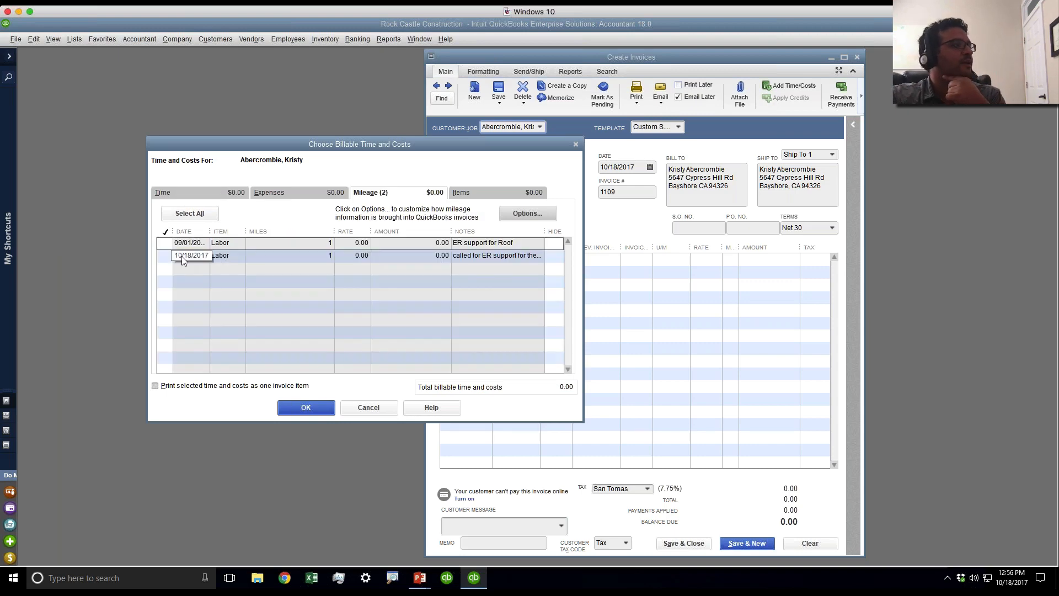
pyautogui.click(164, 243)
pyautogui.click(165, 256)
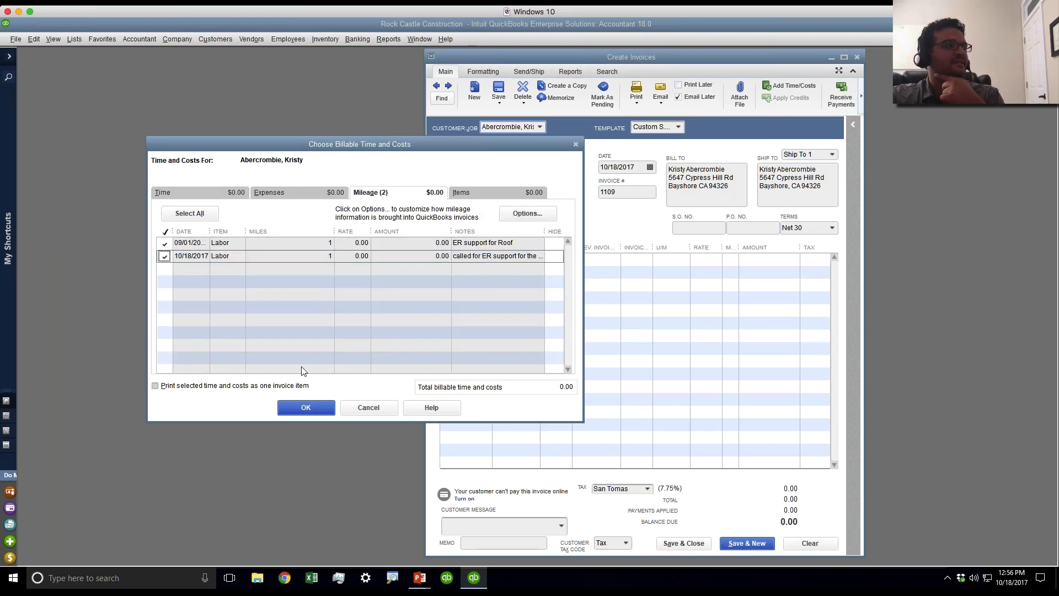
pyautogui.click(306, 407)
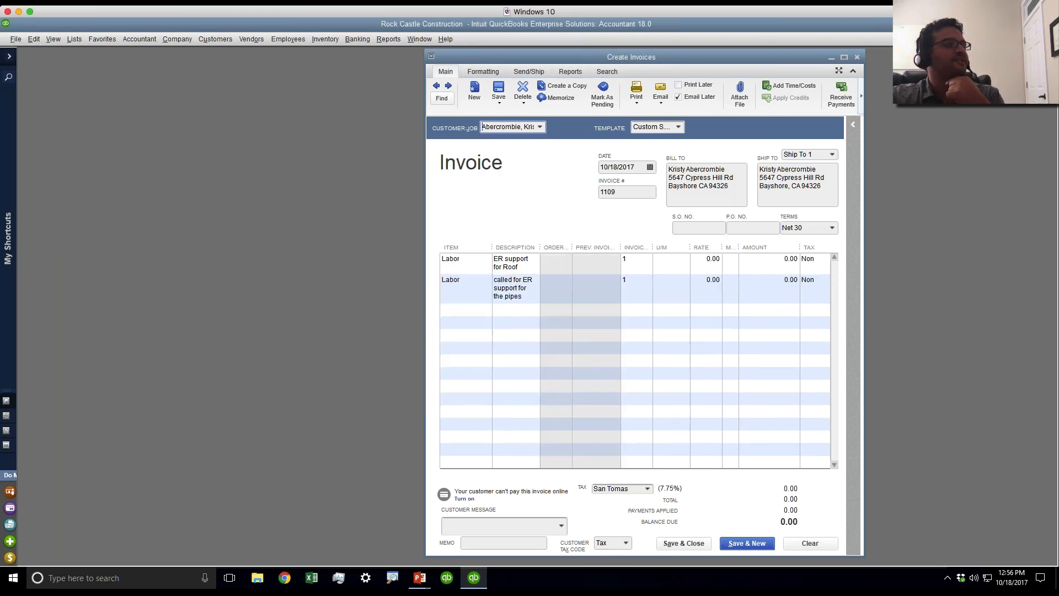
# - Add an Installation line with a rate of 100 below the two Labor lines, then save and close the invoice
pyautogui.click(838, 71)
pyautogui.click(63, 267)
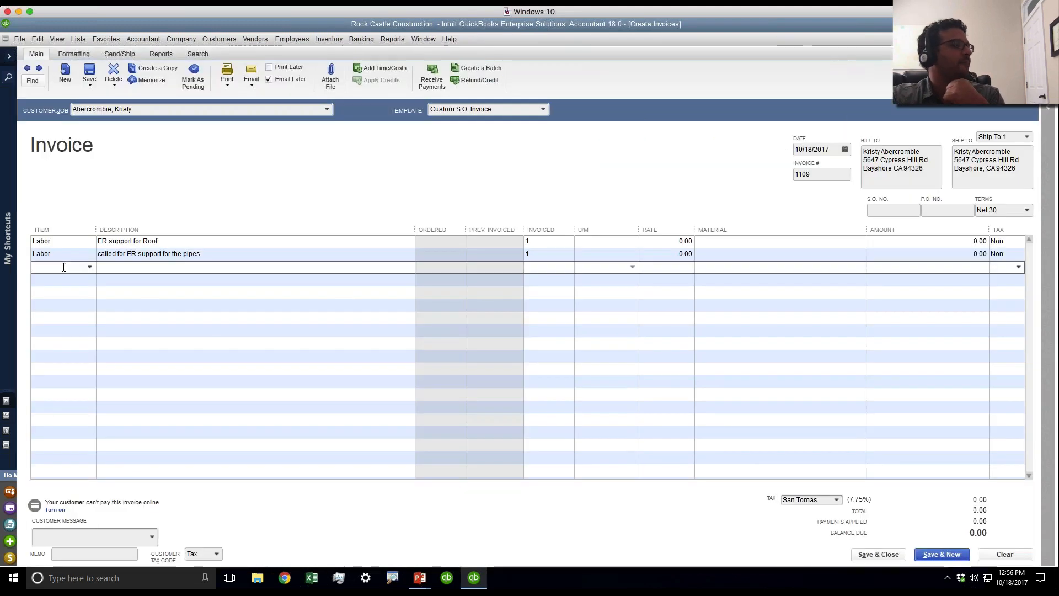
pyautogui.click(90, 267)
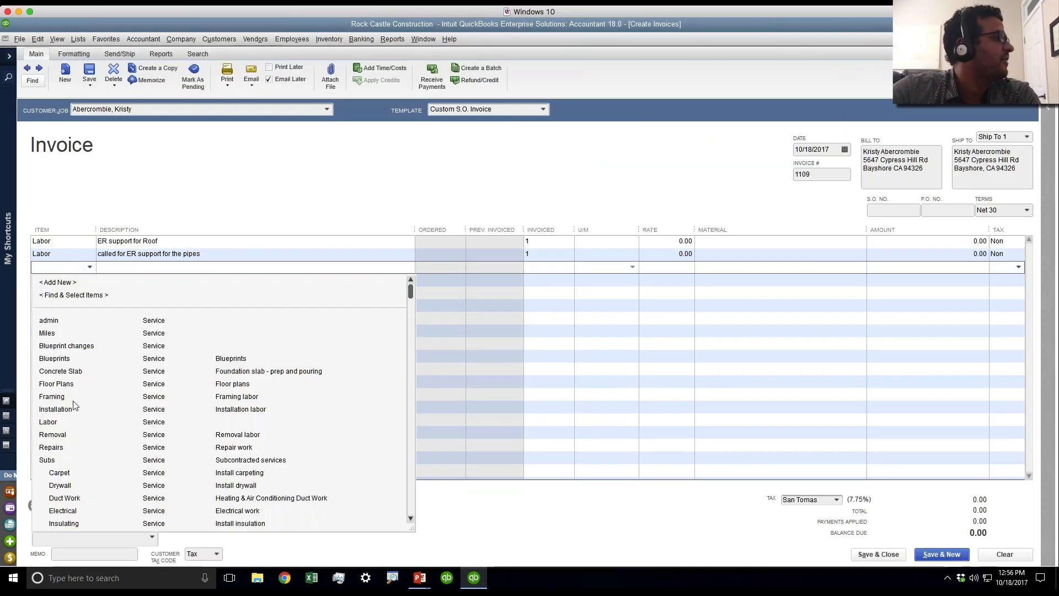
pyautogui.click(74, 409)
pyautogui.click(660, 267)
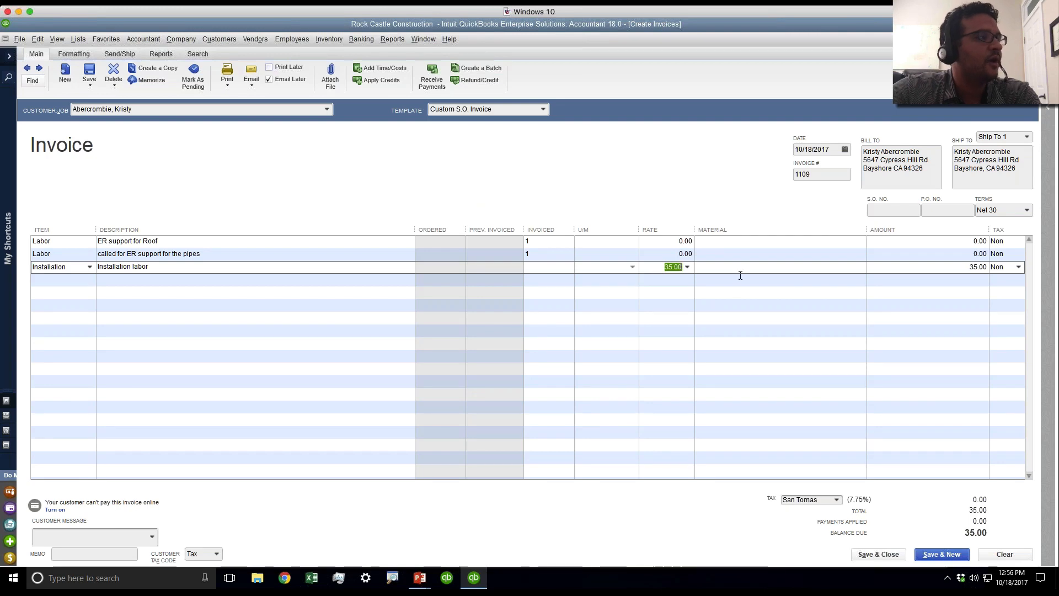
pyautogui.write('100')
pyautogui.press('Tab')
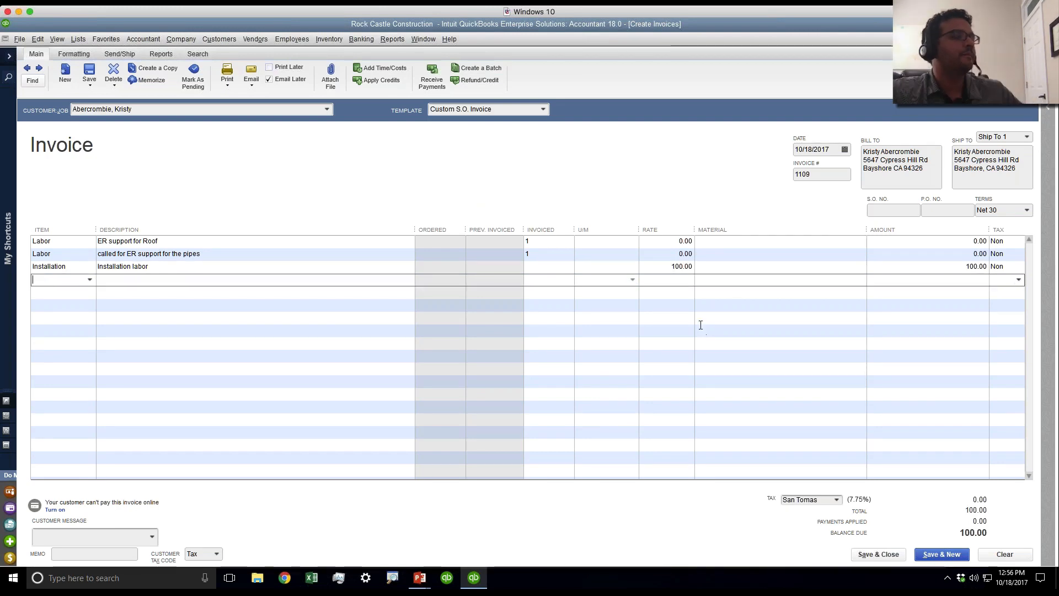
pyautogui.click(741, 245)
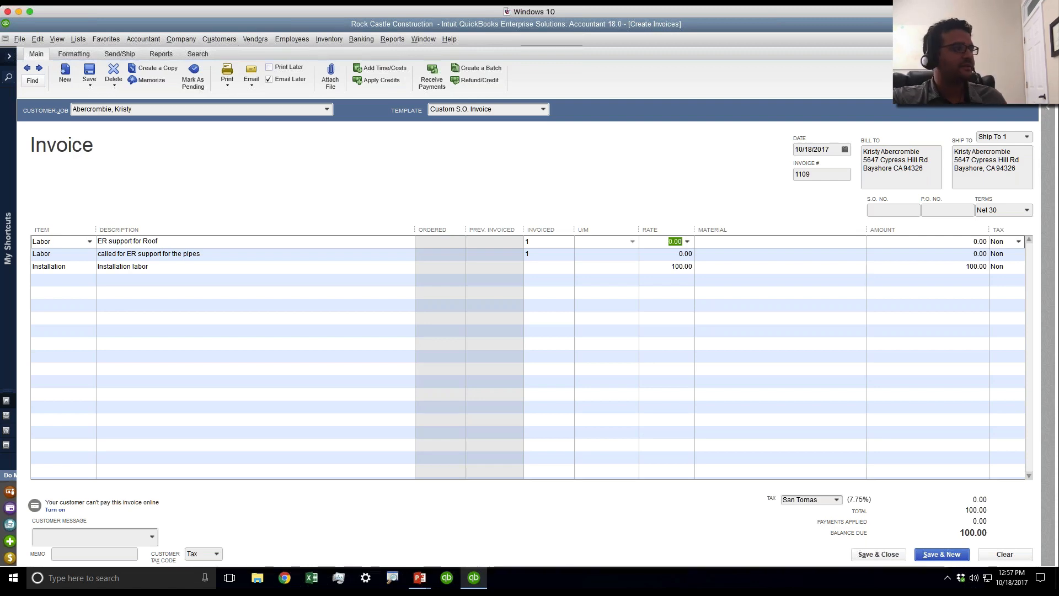
pyautogui.click(886, 558)
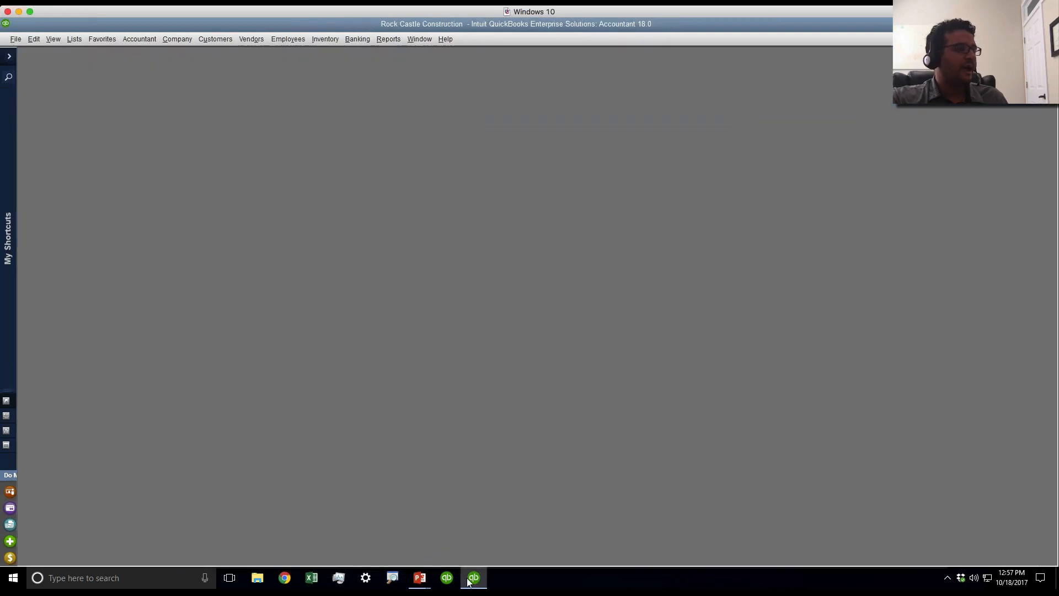
# - Switch to the PowerPoint slide show and advance to the "Enterprise.Expert Upcoming Episodes" slide
pyautogui.moveTo(420, 578)
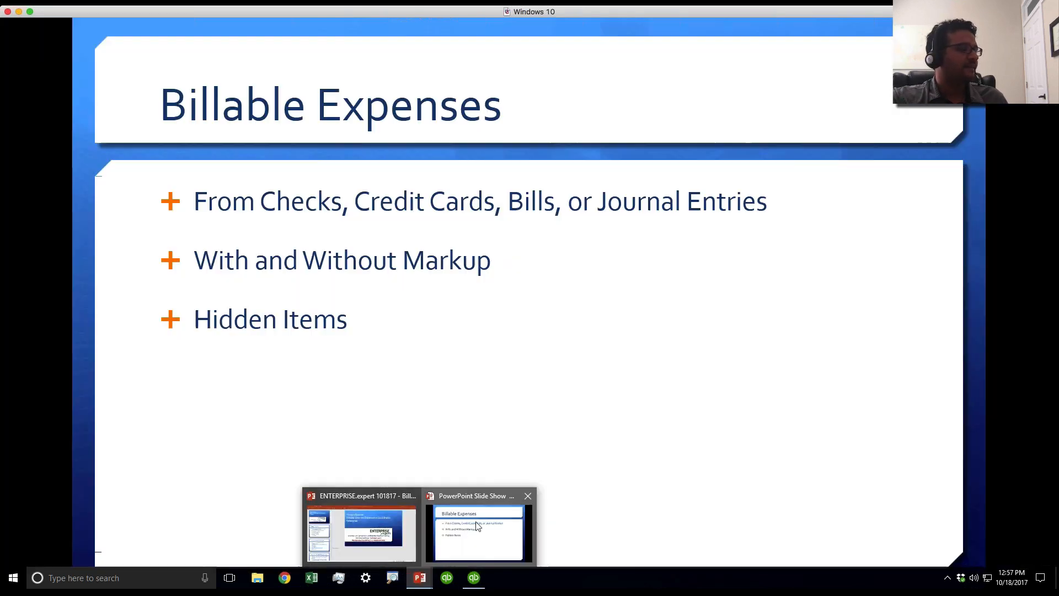
pyautogui.click(478, 526)
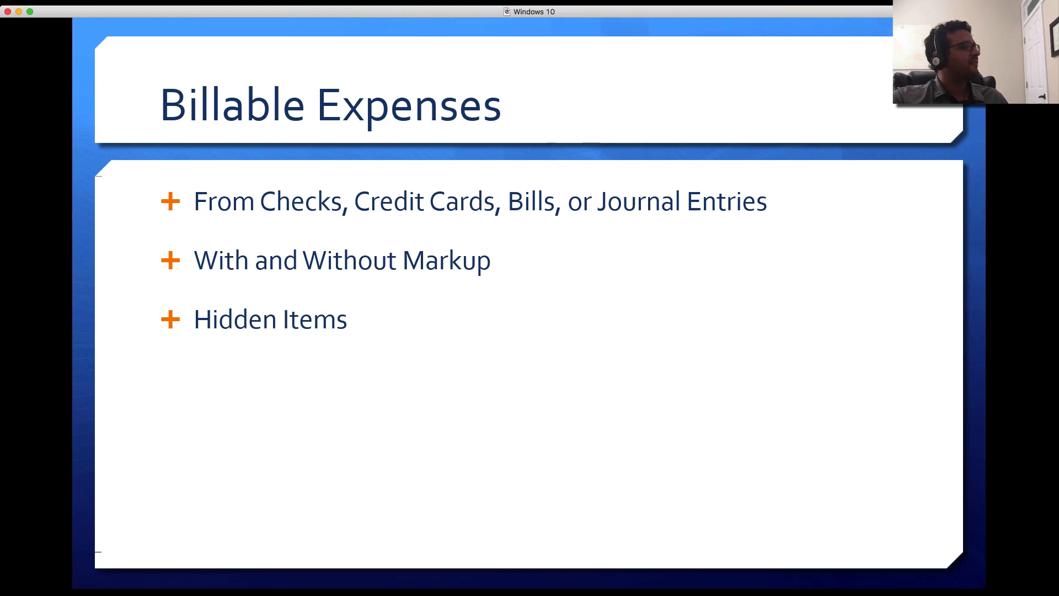
pyautogui.press('Right')
pyautogui.press('Right')
pyautogui.press('Right')
pyautogui.press('Right')
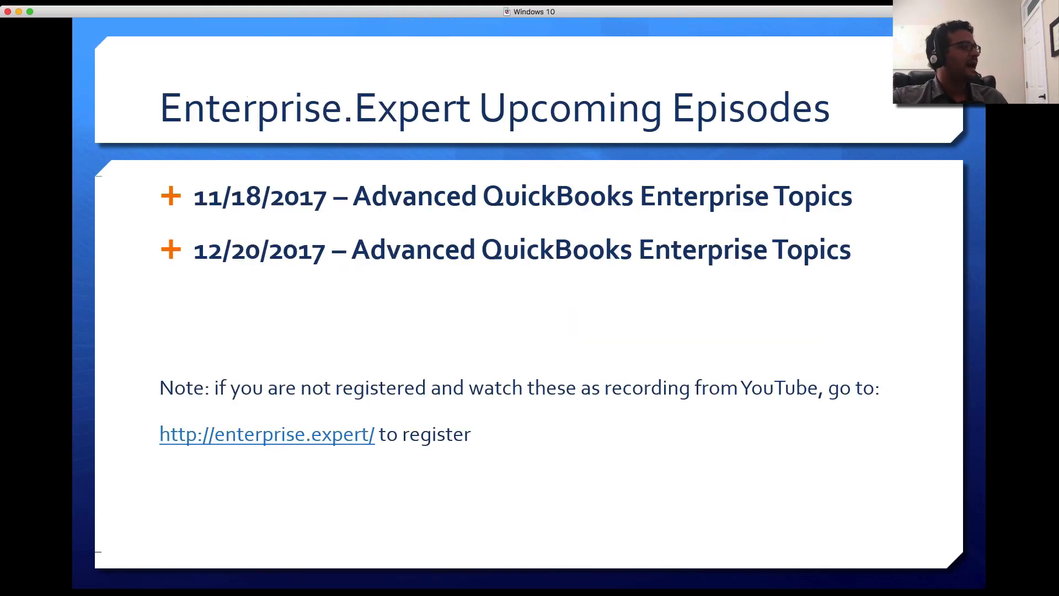